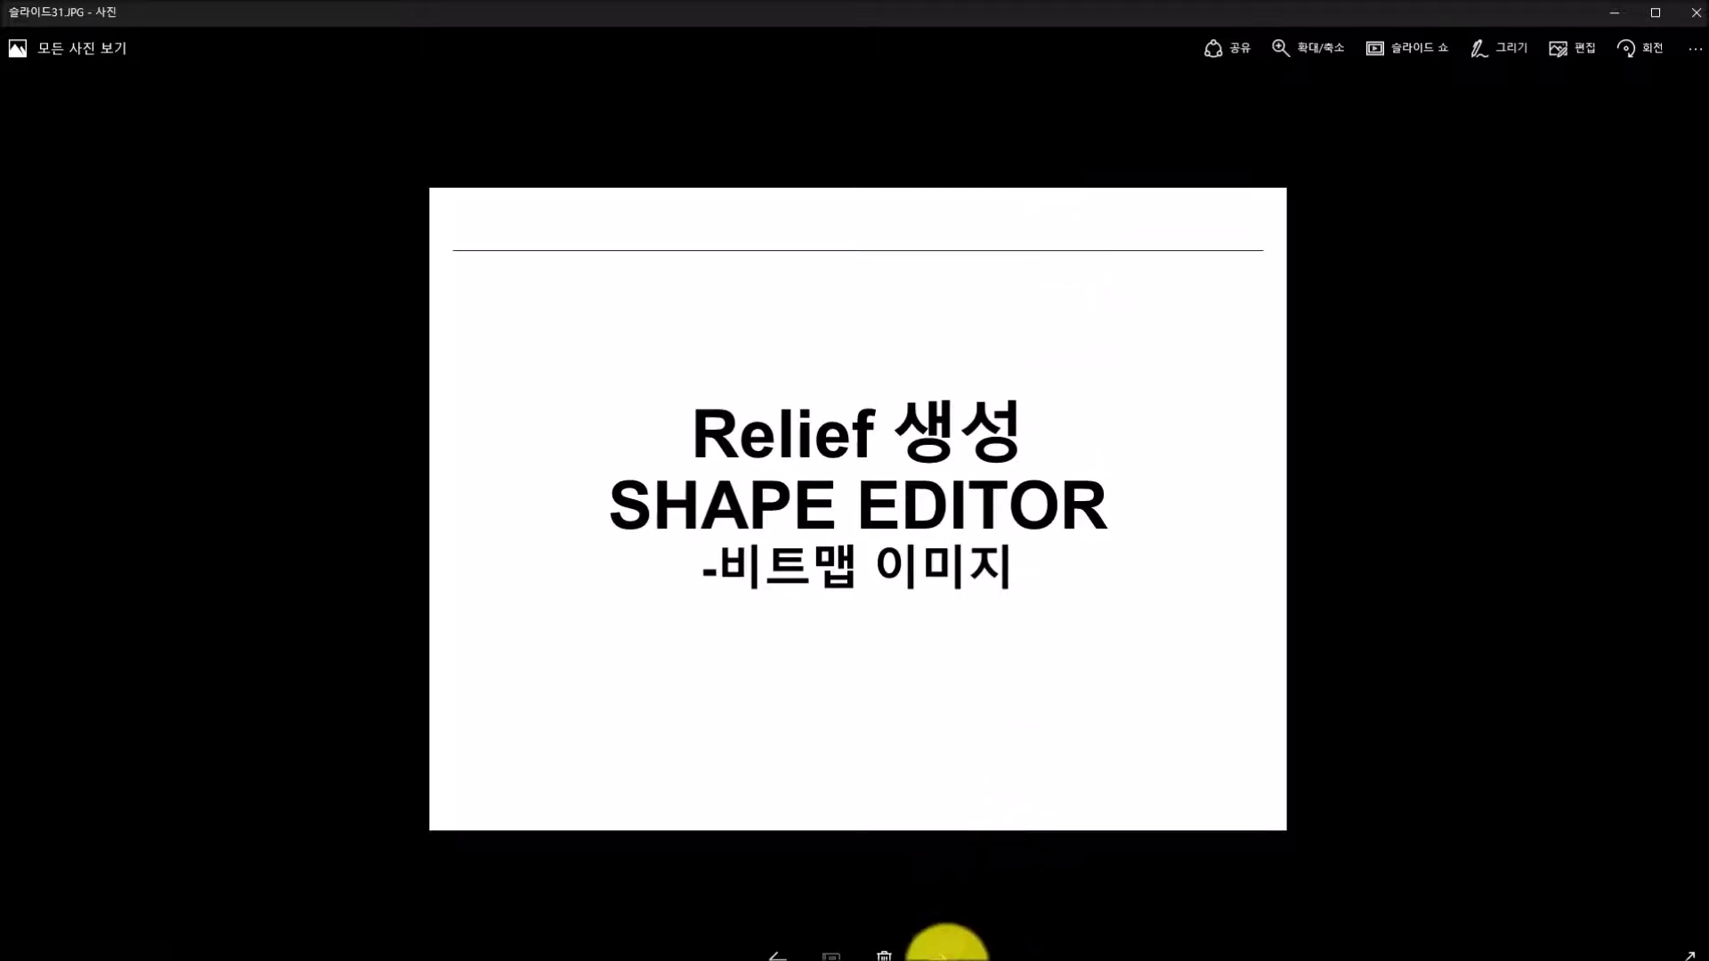
left_click(942, 954)
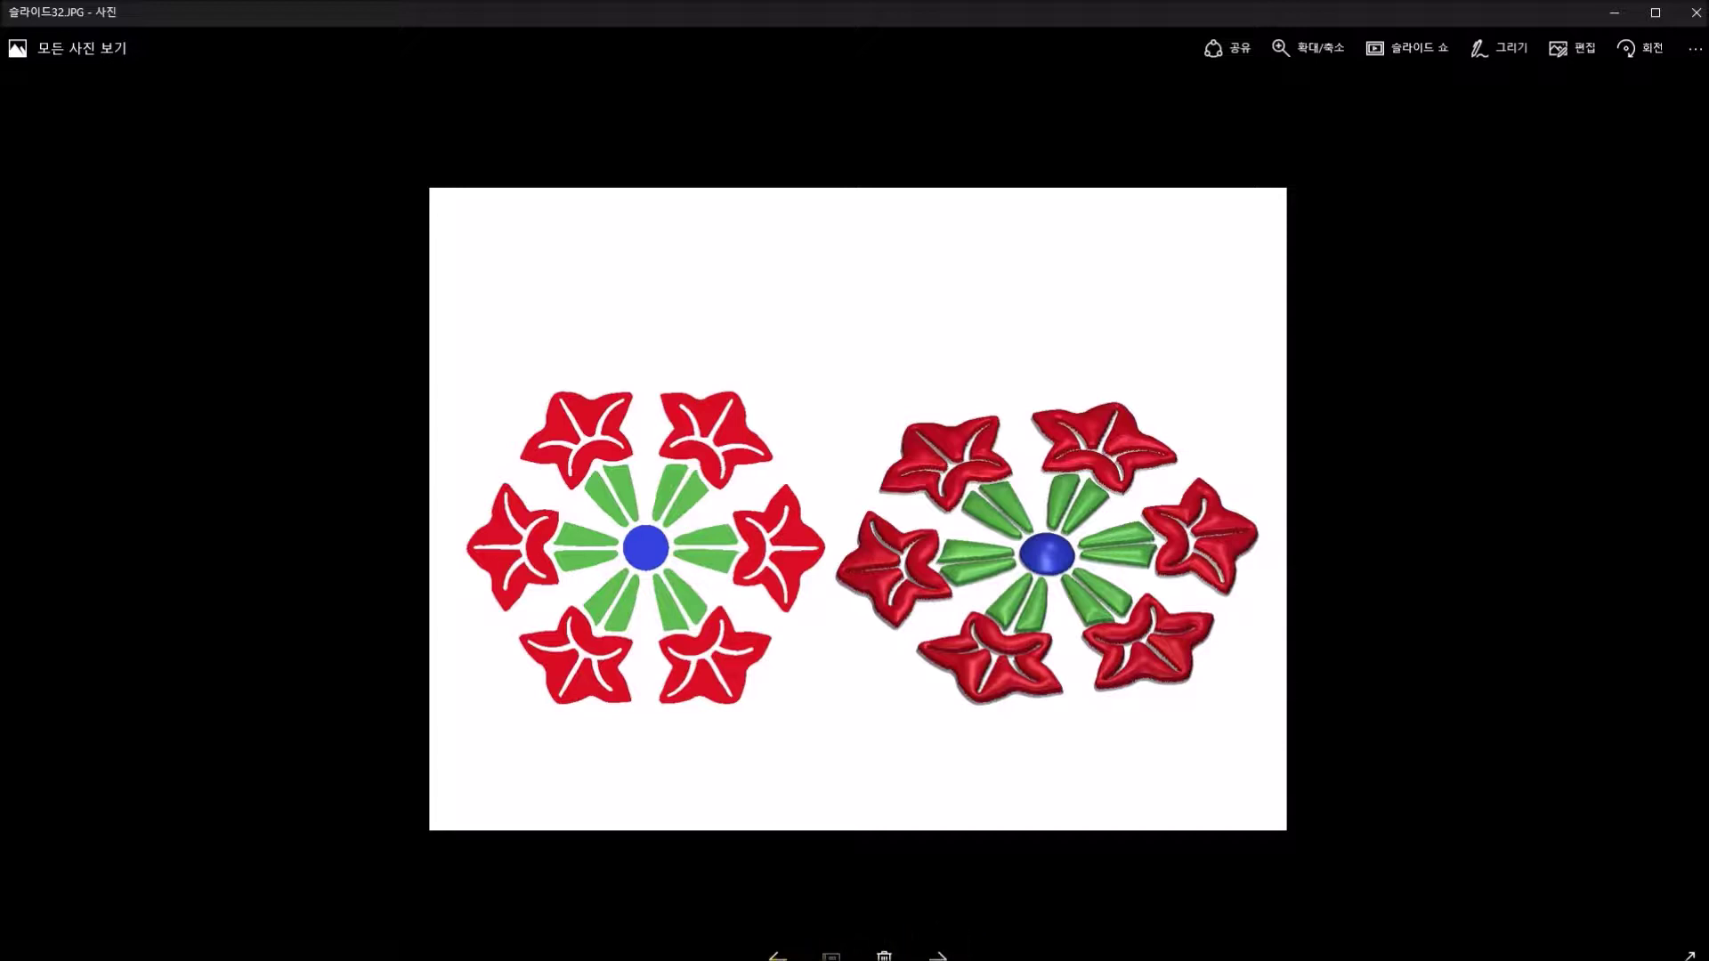
left_click(762, 957)
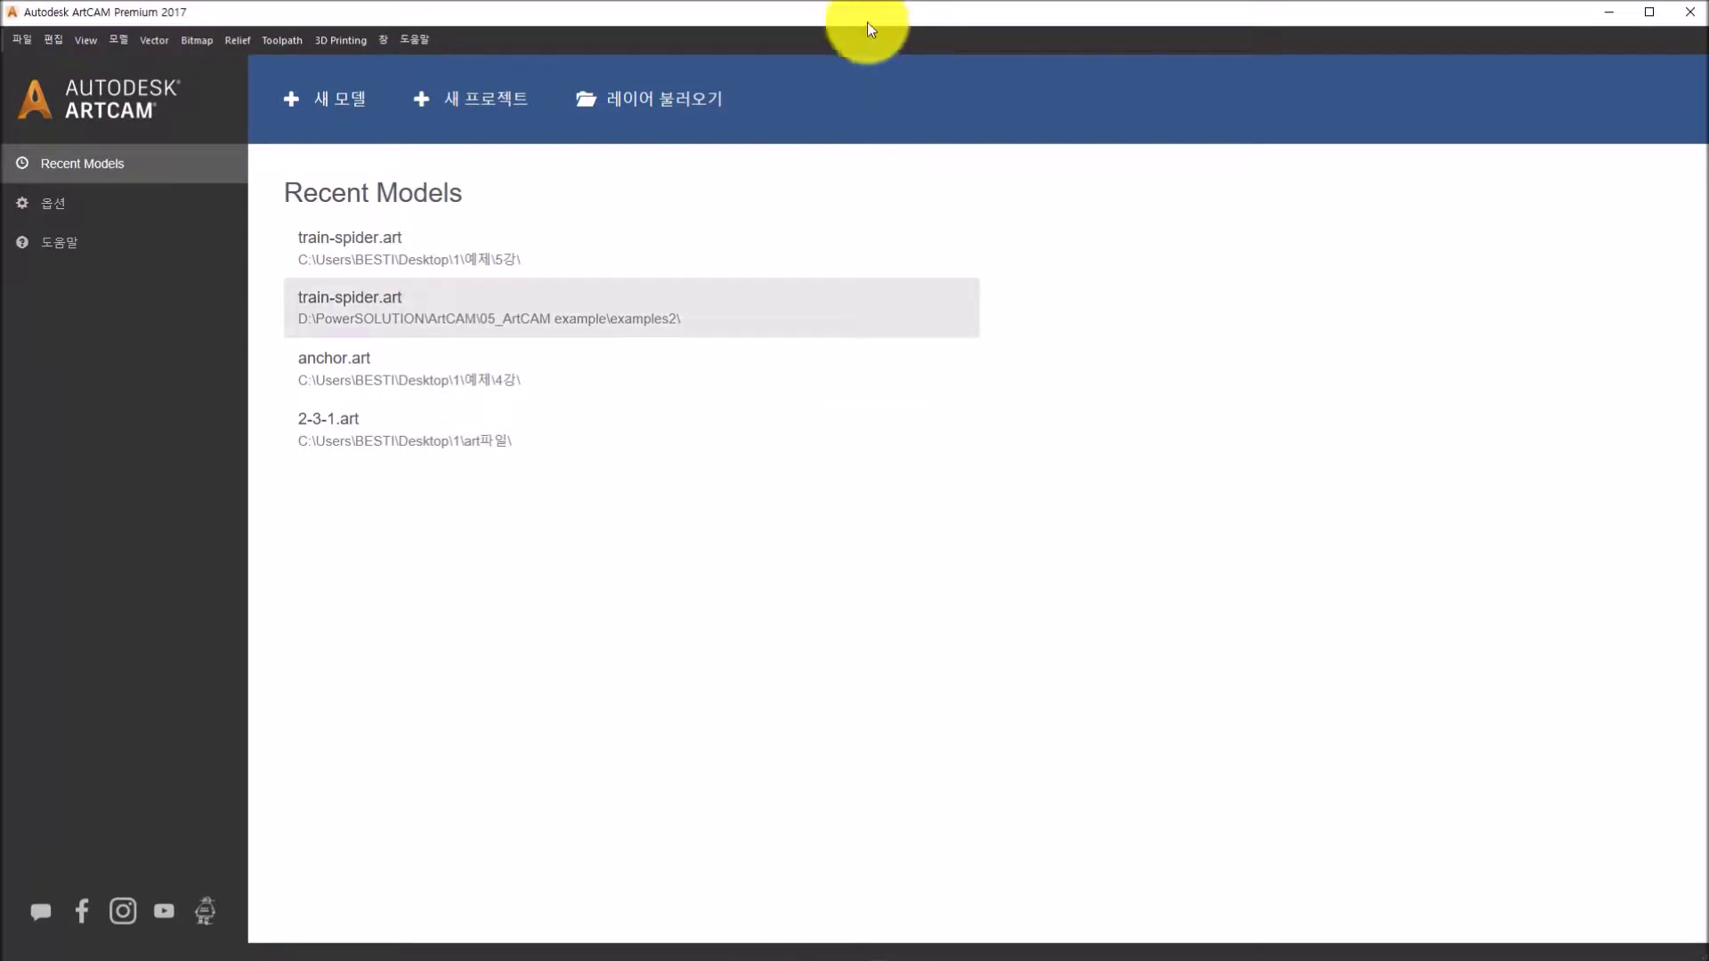
- Switch to ArtCAM and open the BitmapMotif.art model from the 7강 example folder
left_click(689, 98)
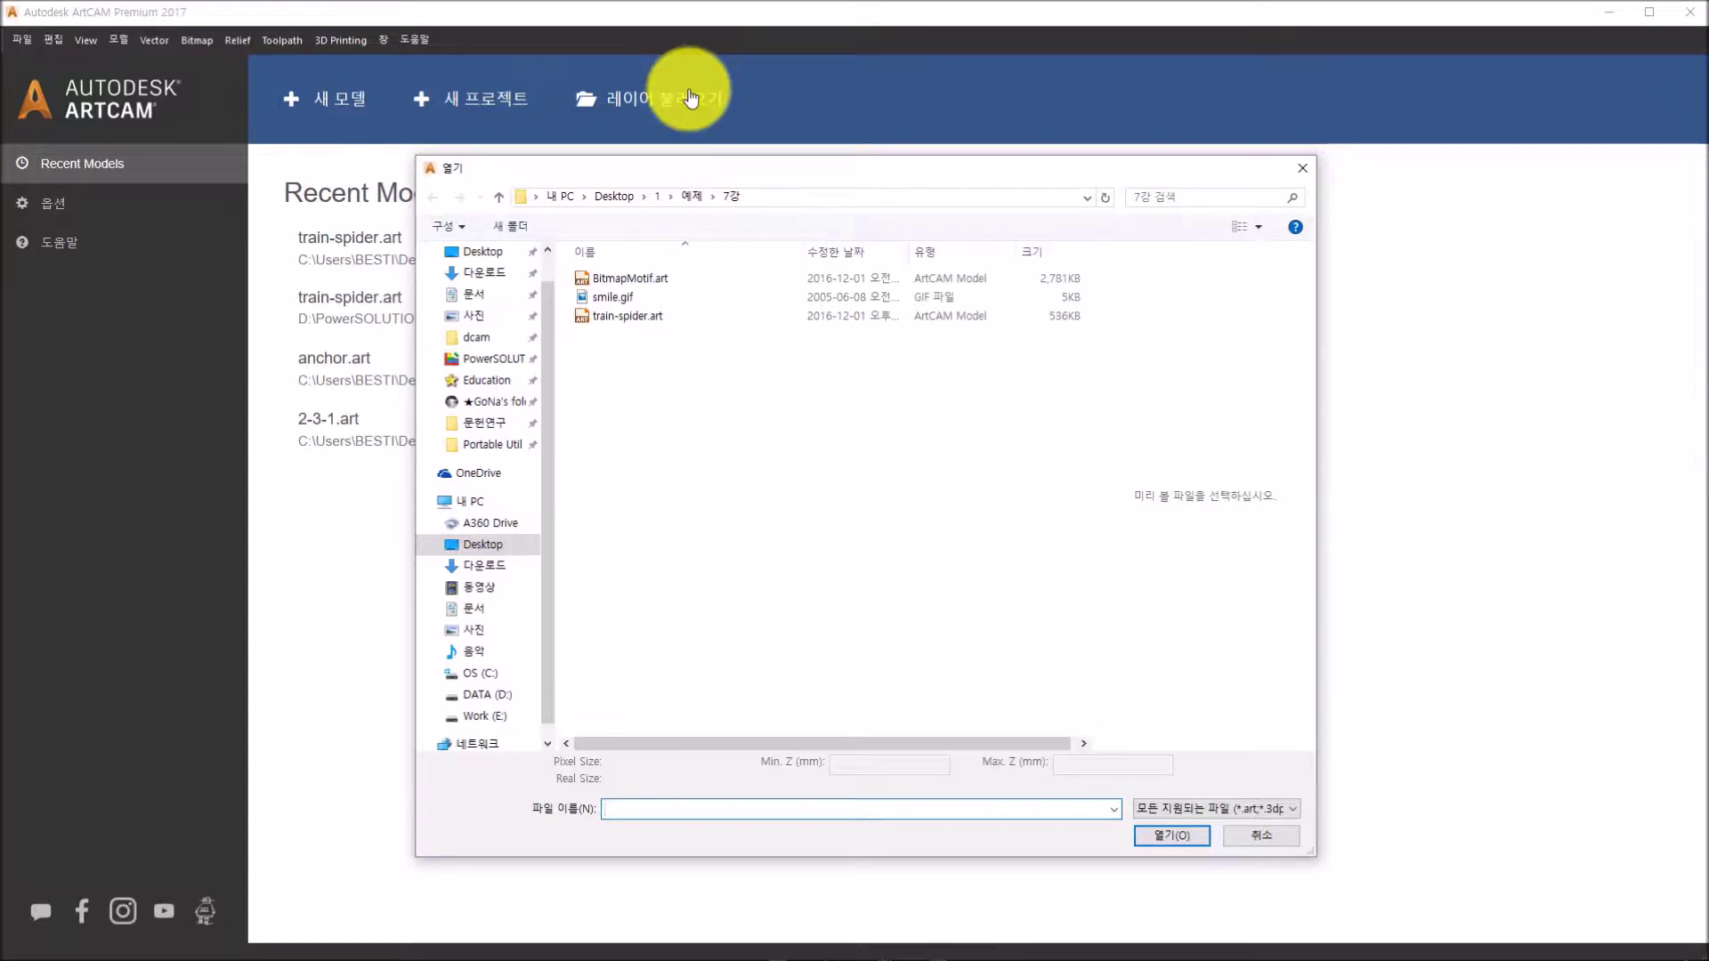
left_click(663, 279)
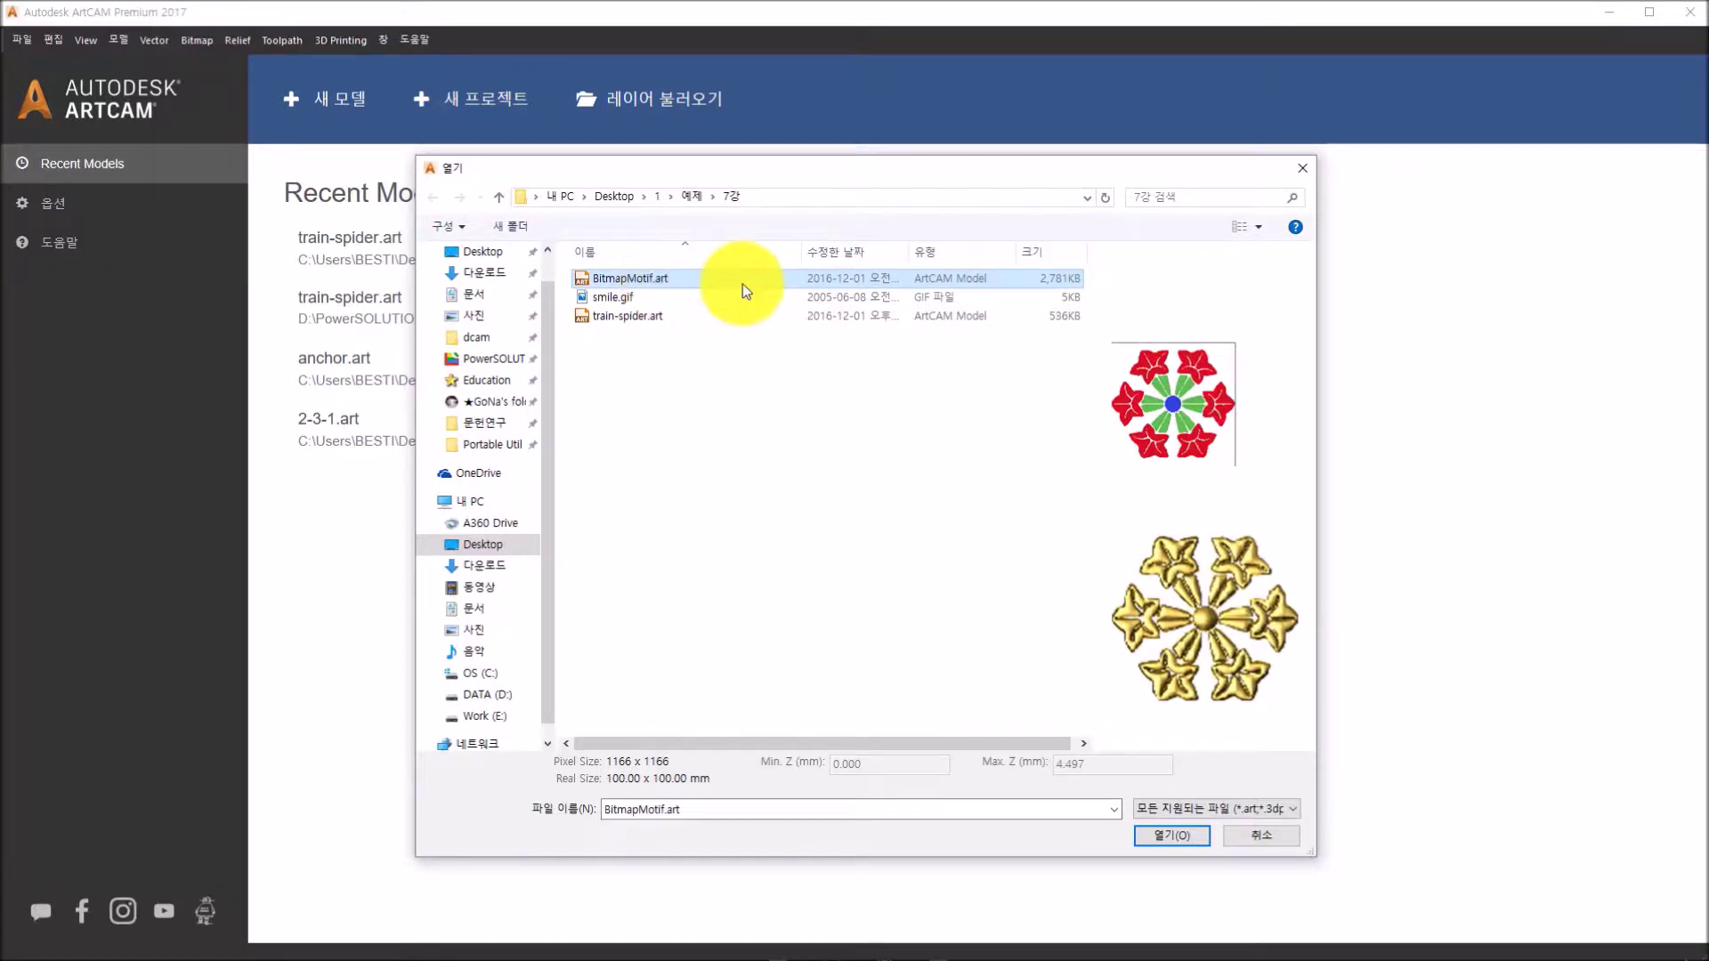
left_click(1185, 834)
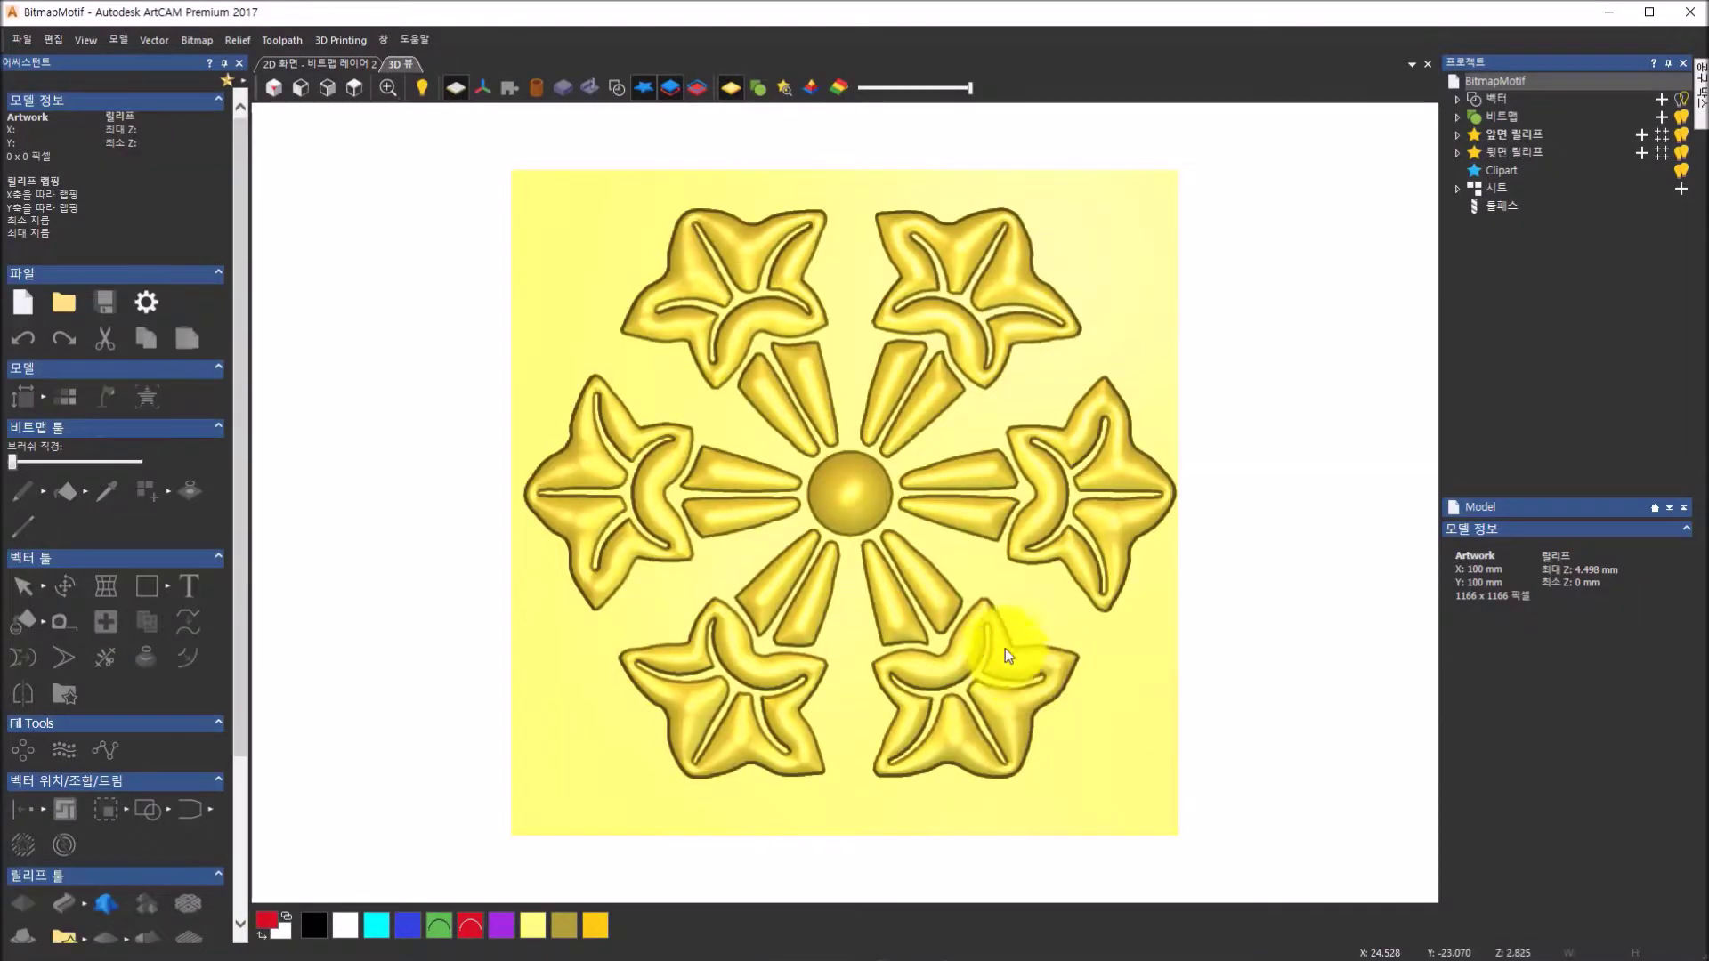
- Reset the existing flower relief to a flat surface
left_click(351, 63)
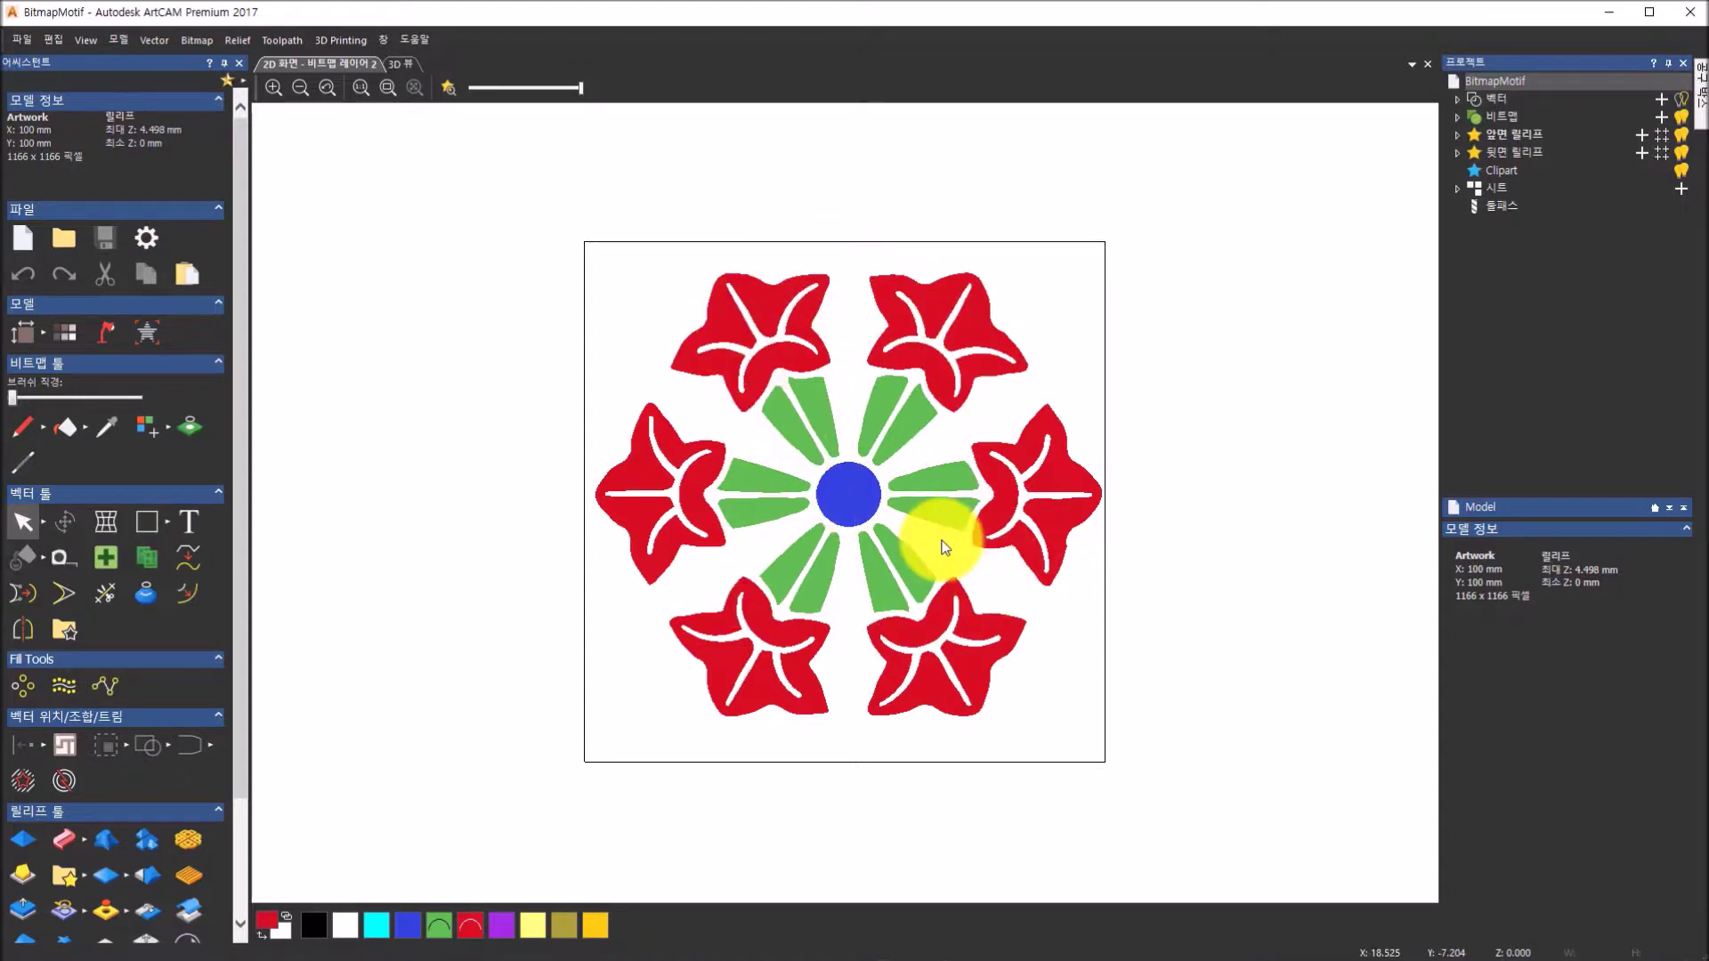
left_click(413, 64)
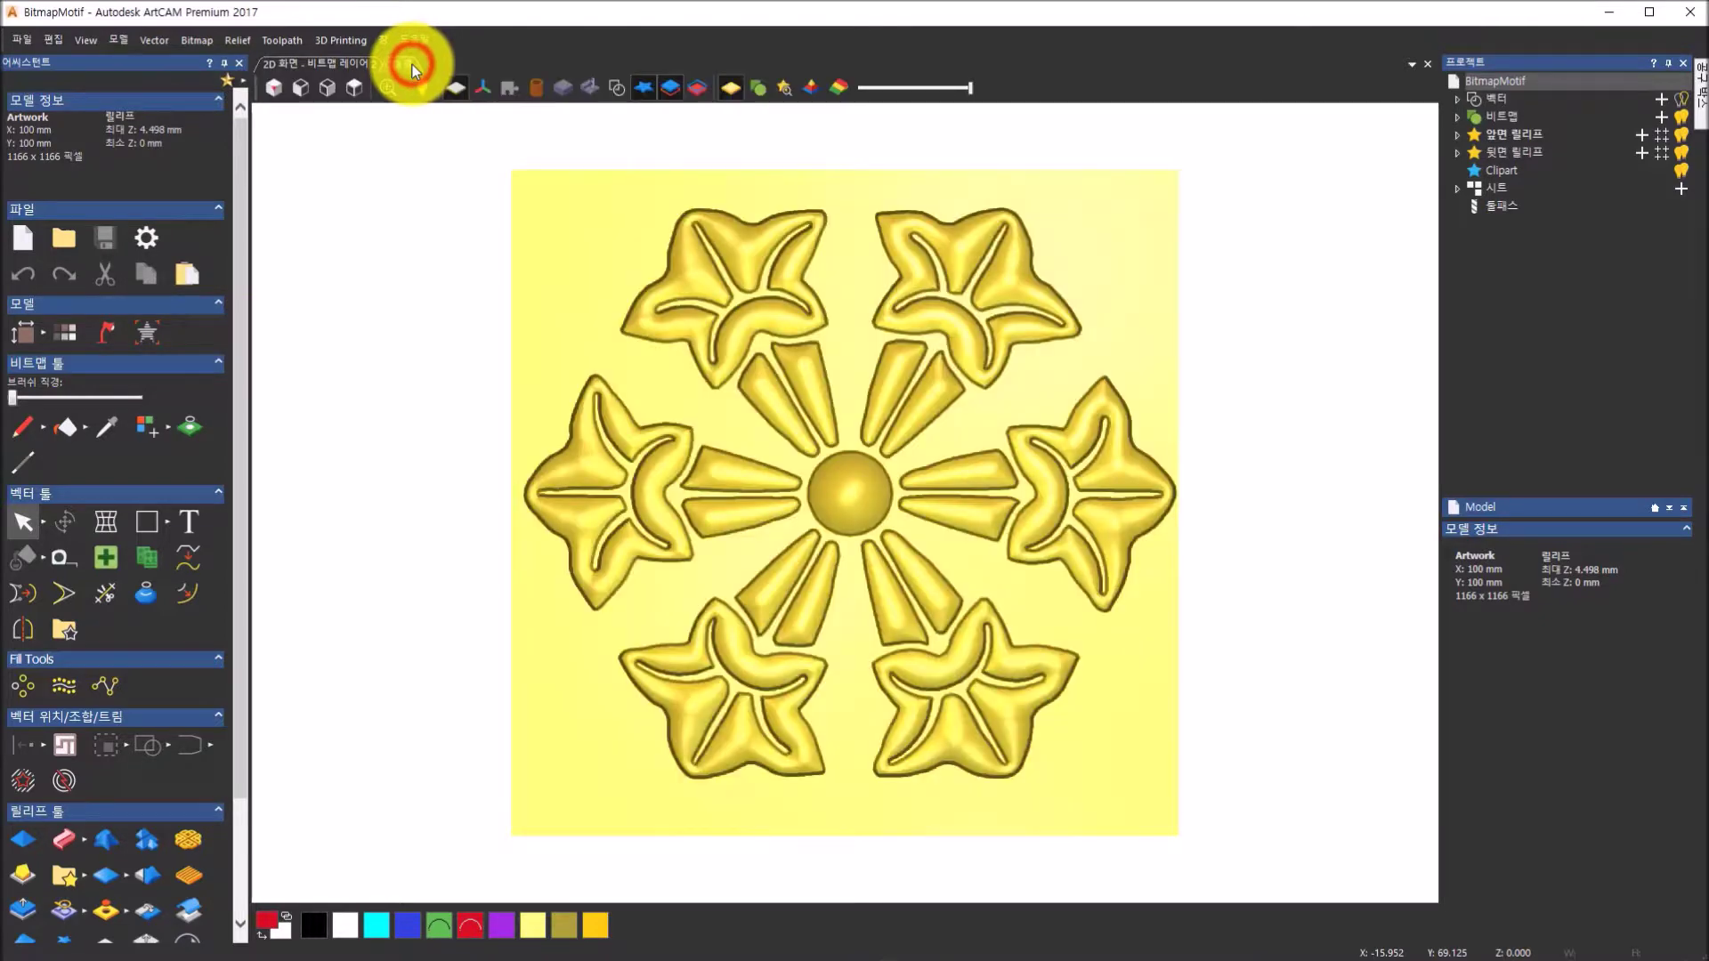
left_click_drag(877, 489, 771, 507)
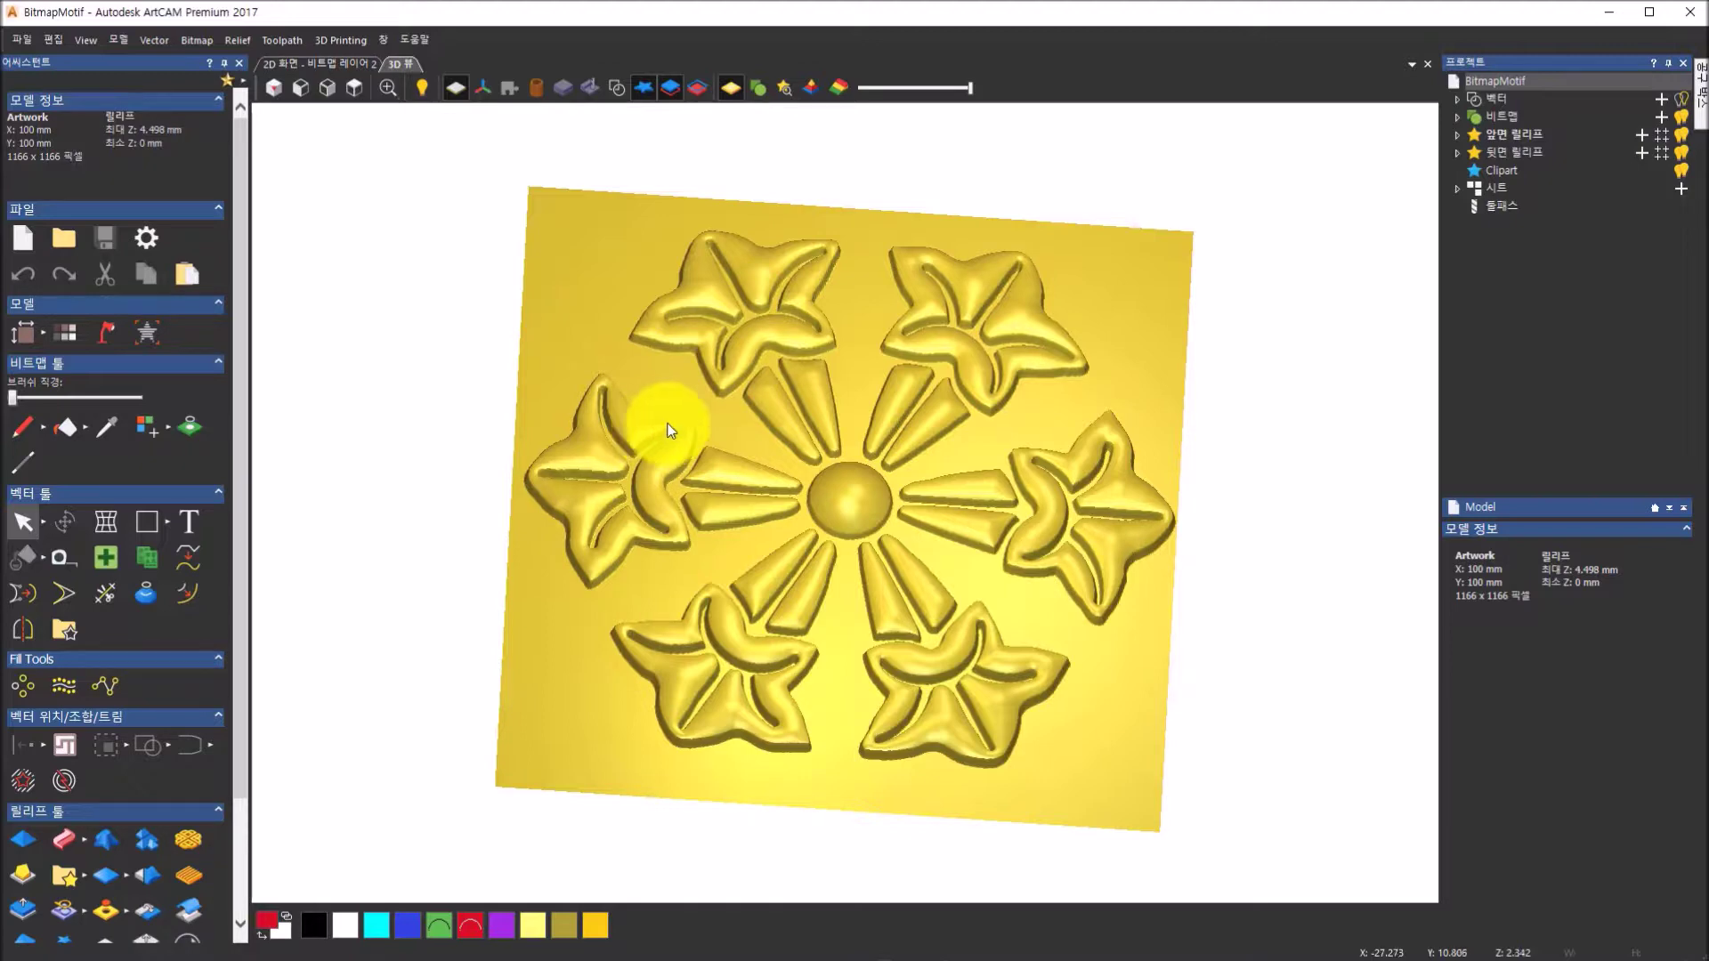
left_click_drag(247, 758, 247, 901)
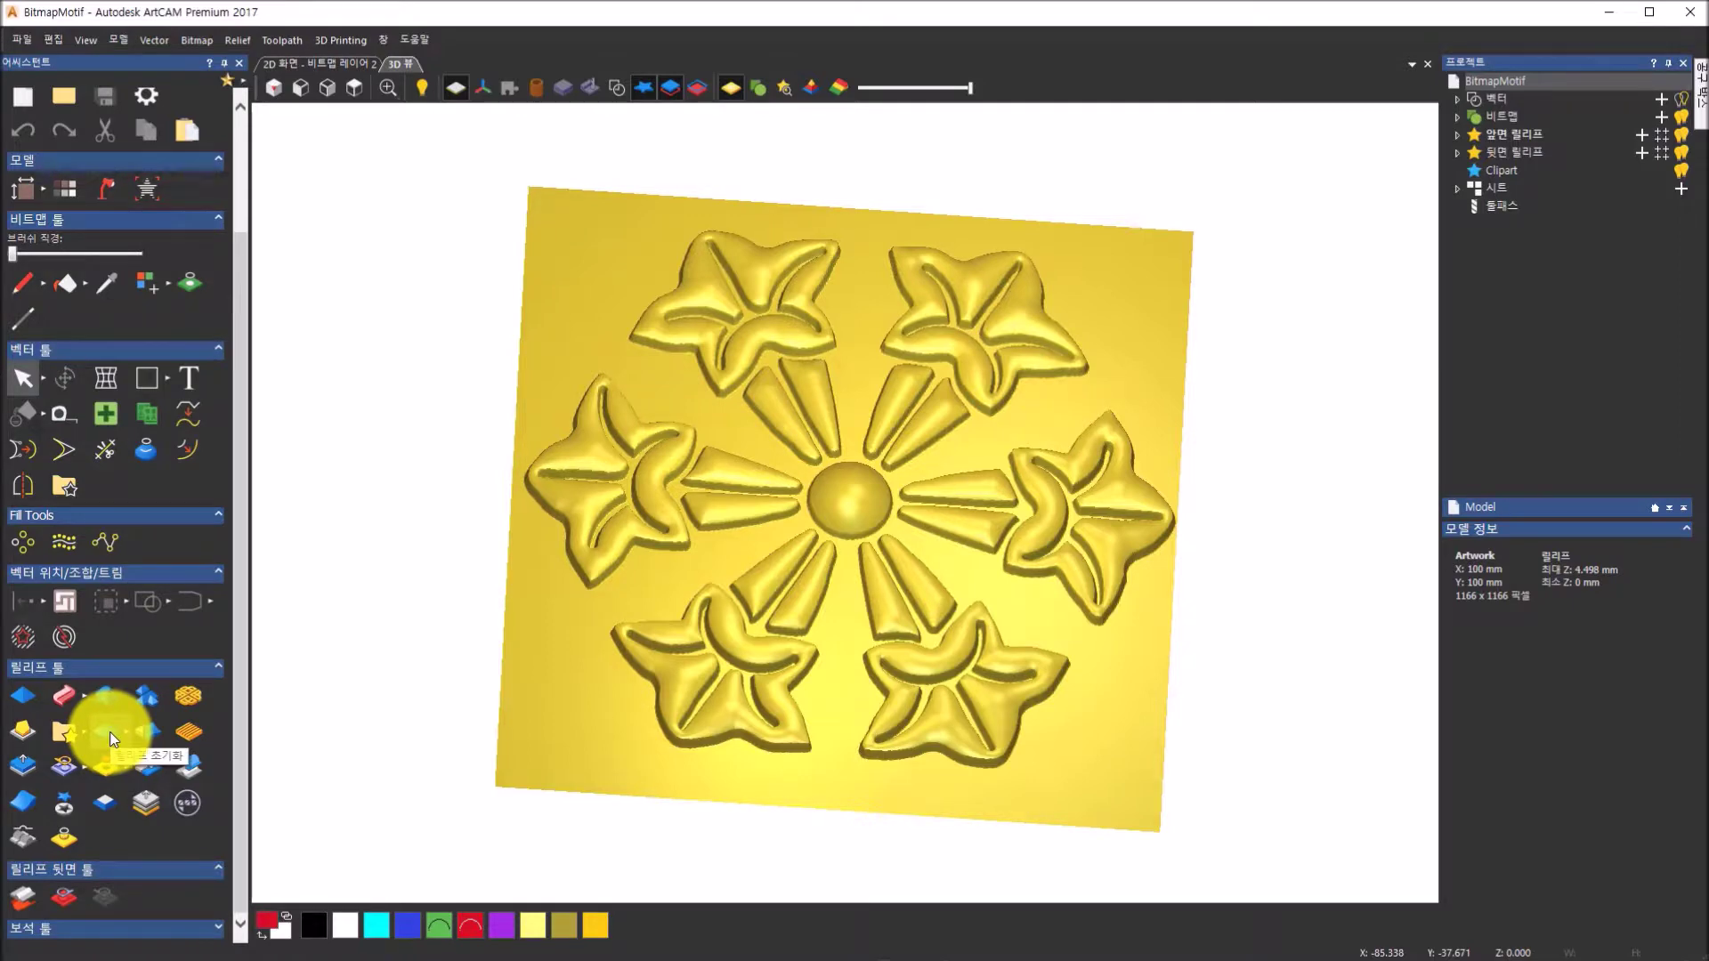
left_click(110, 733)
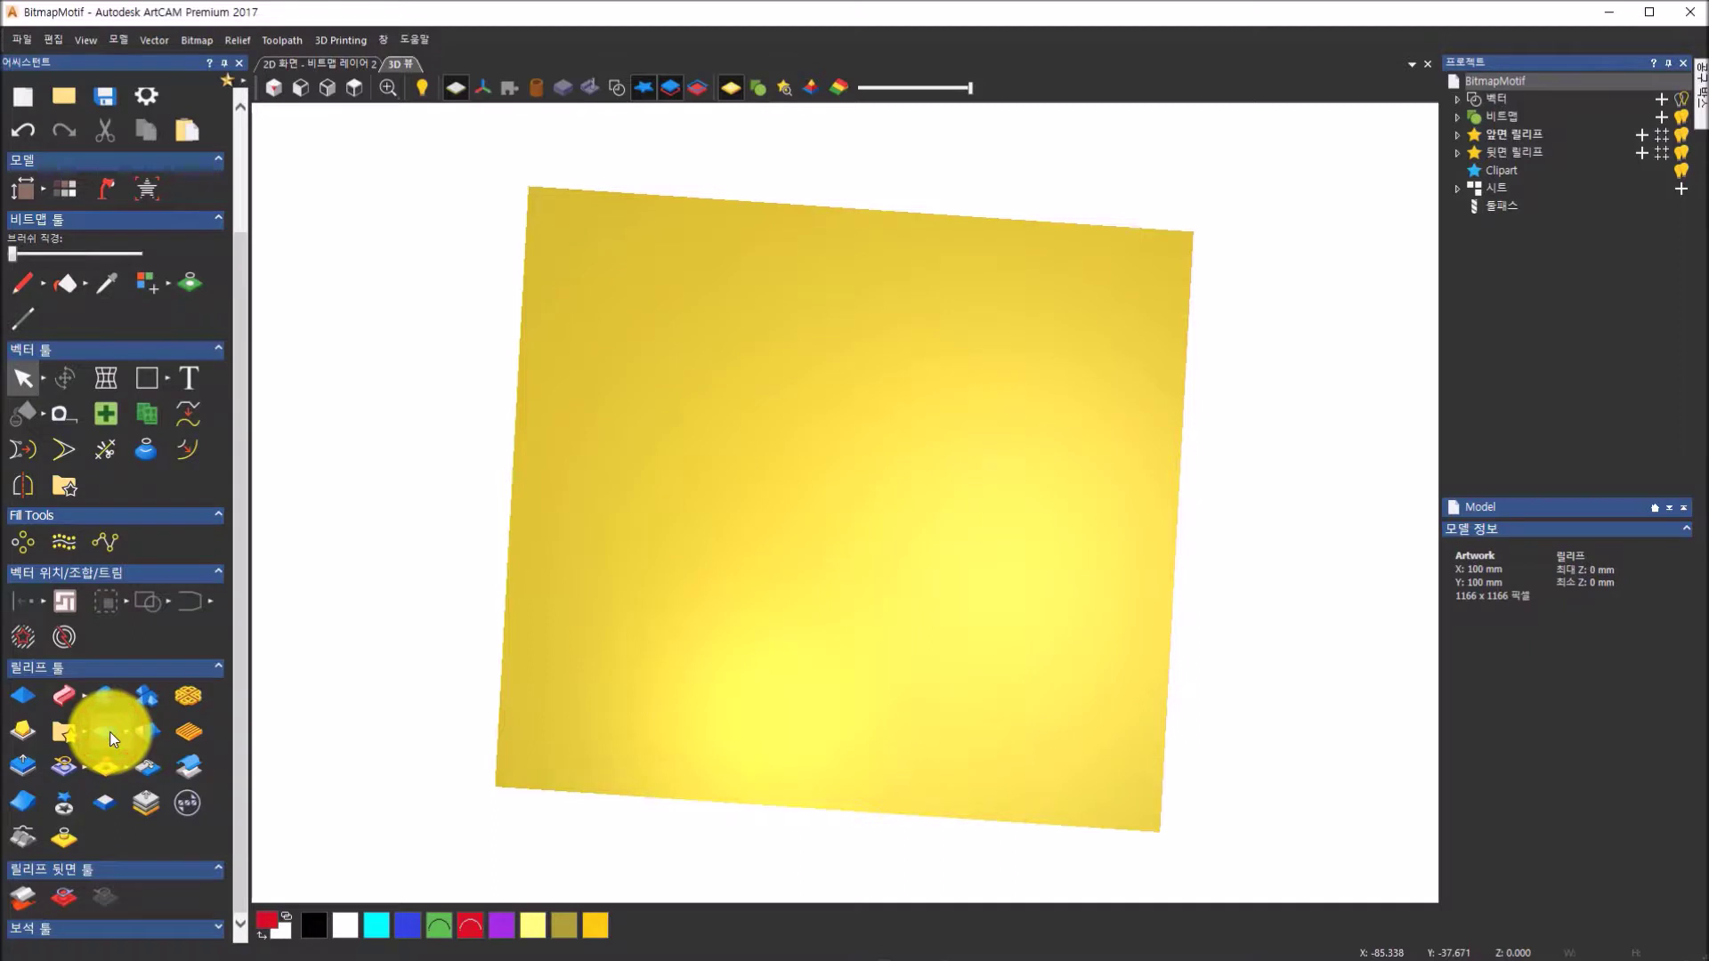
left_click_drag(826, 674, 935, 566)
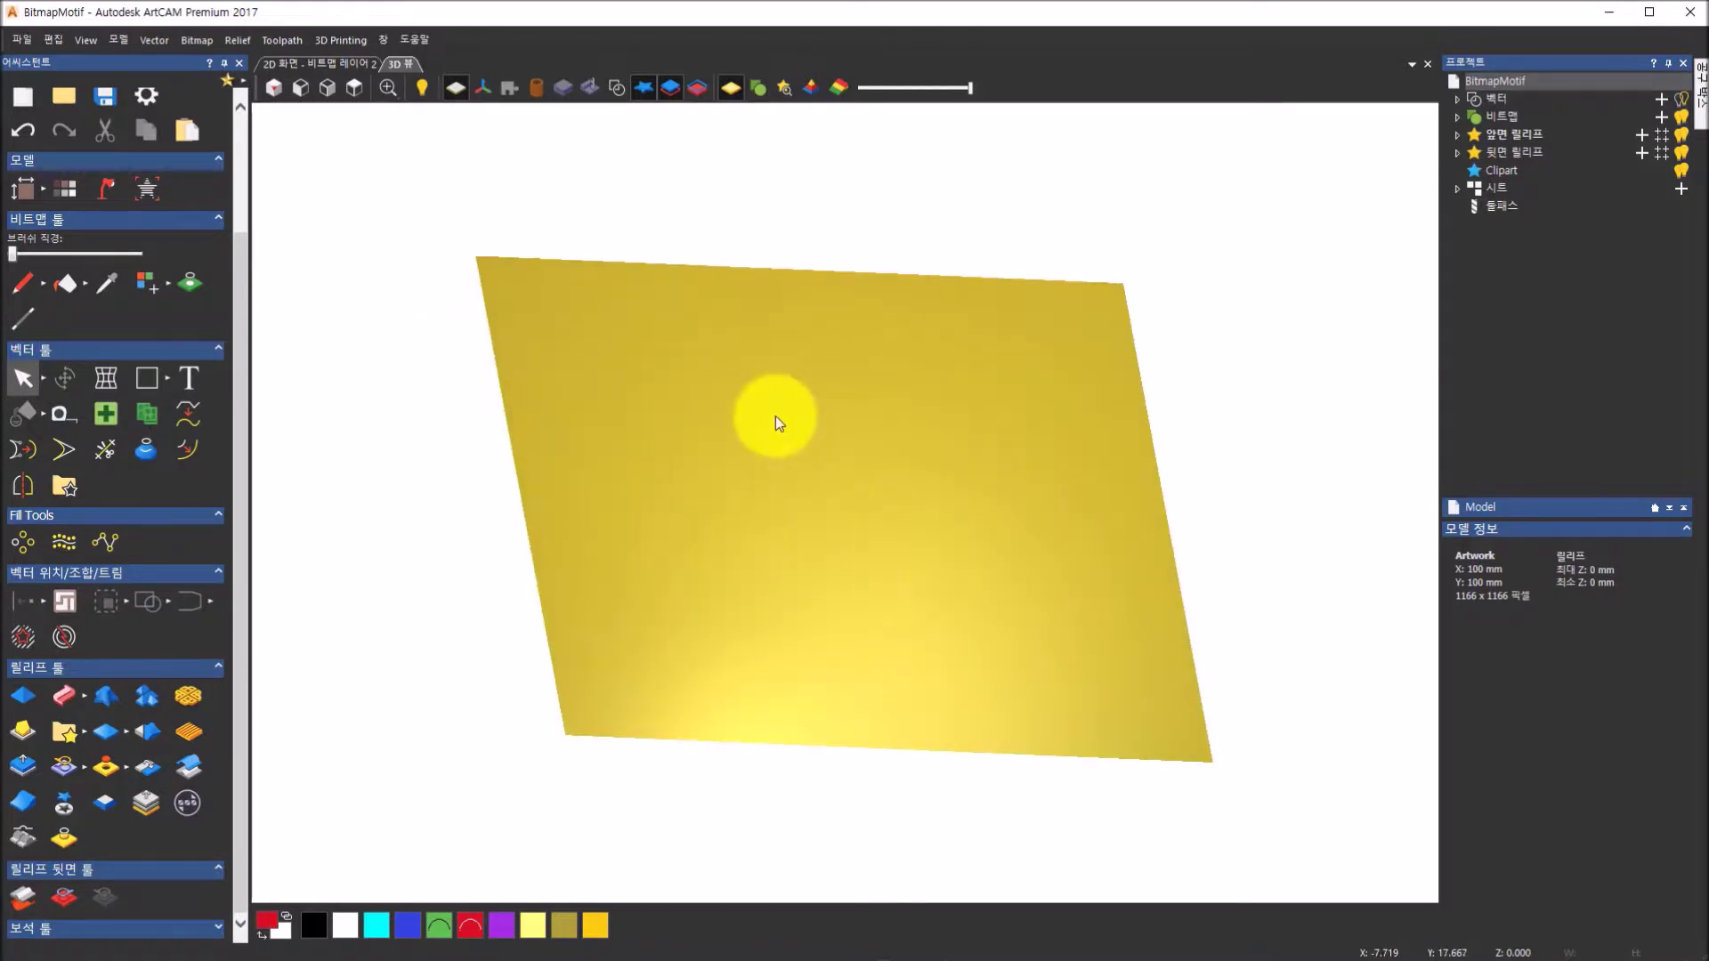
- Display the coloured flower bitmap on the flat relief in the 3D view
left_click(322, 64)
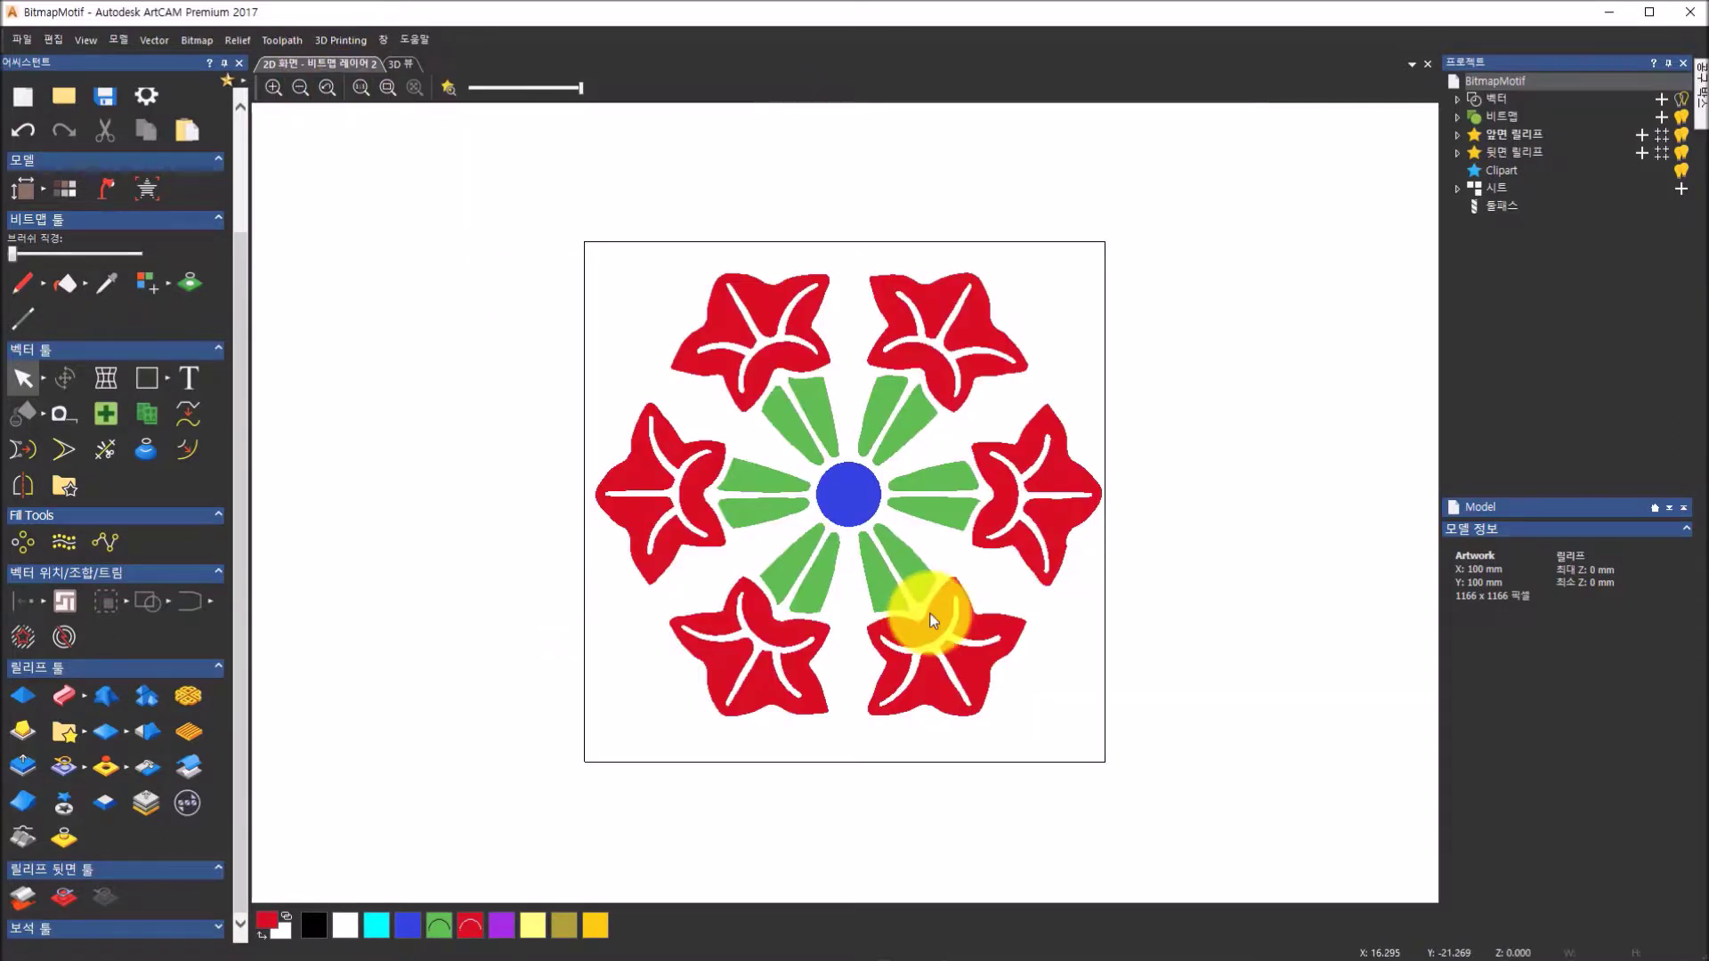
scroll(930, 613, "up", 3)
scroll(930, 612, "down", 4)
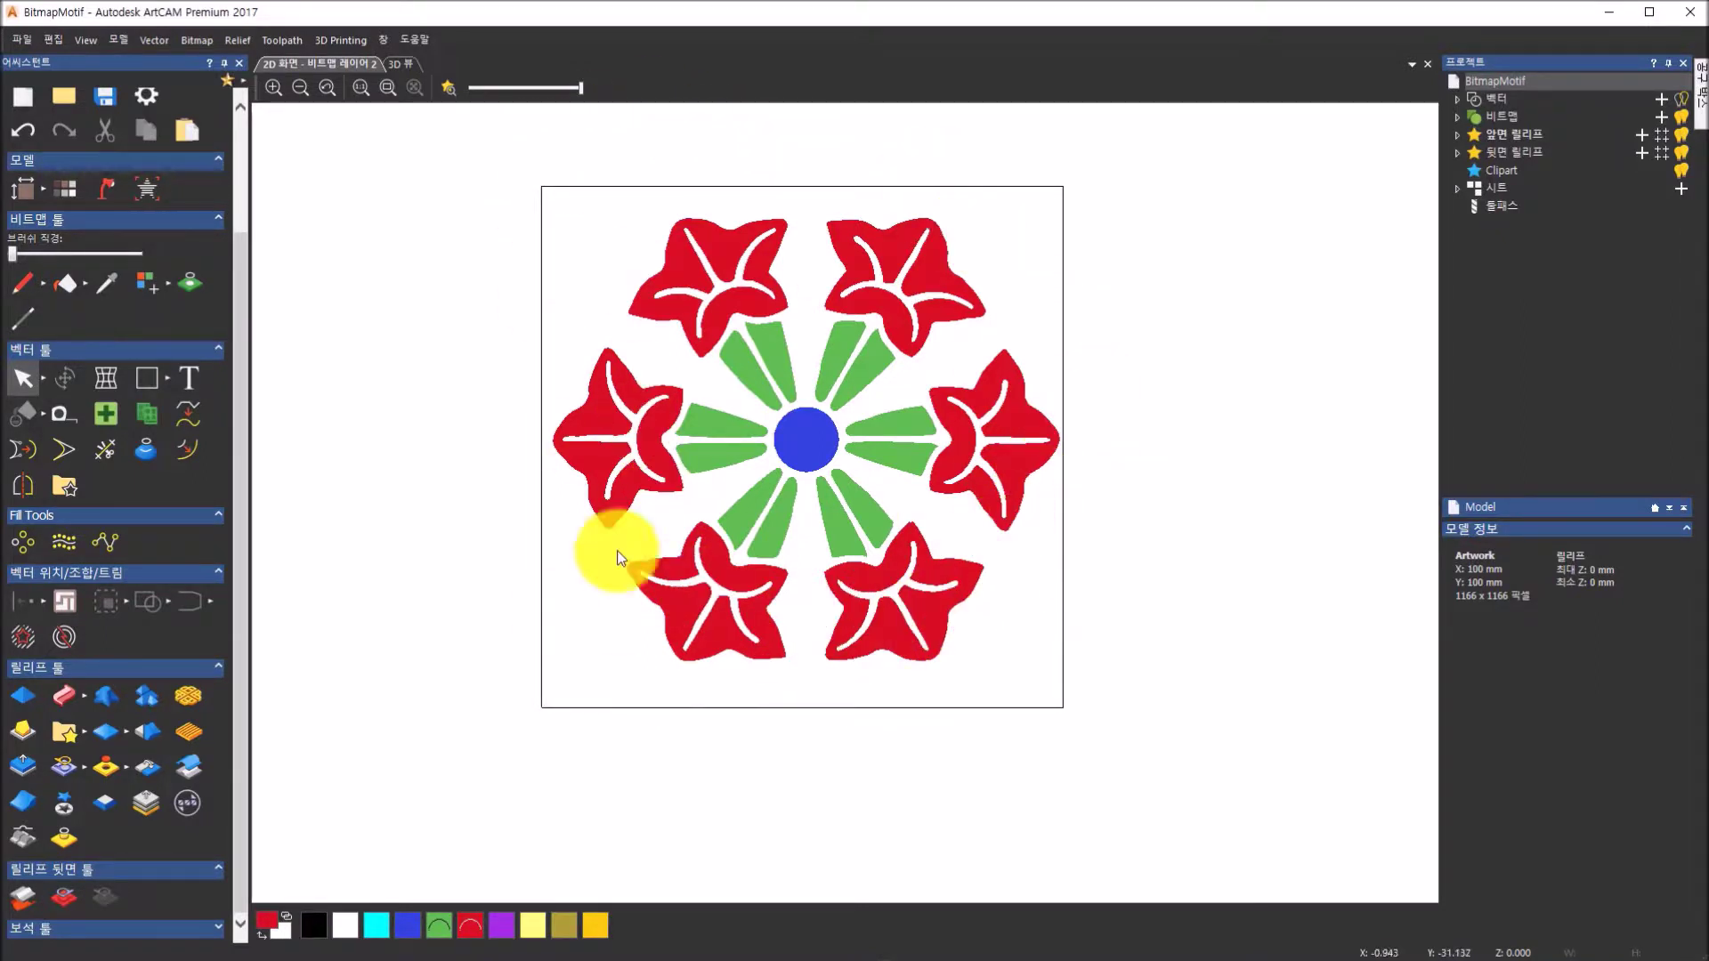
left_click(405, 66)
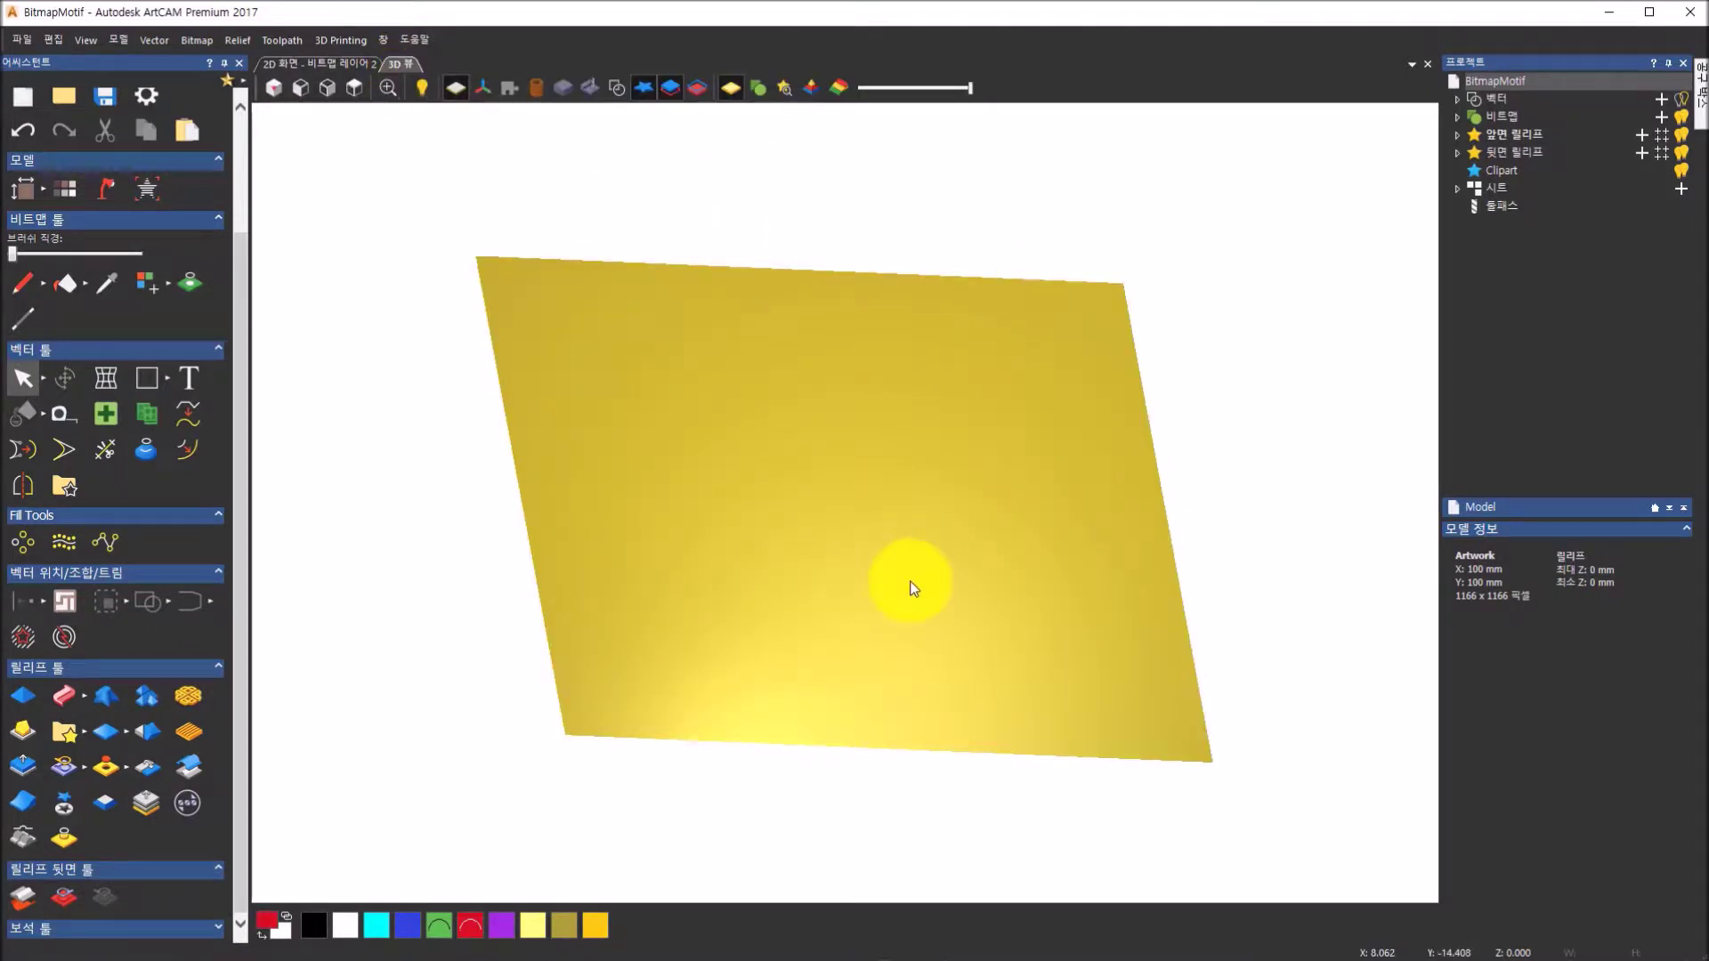
left_click(756, 96)
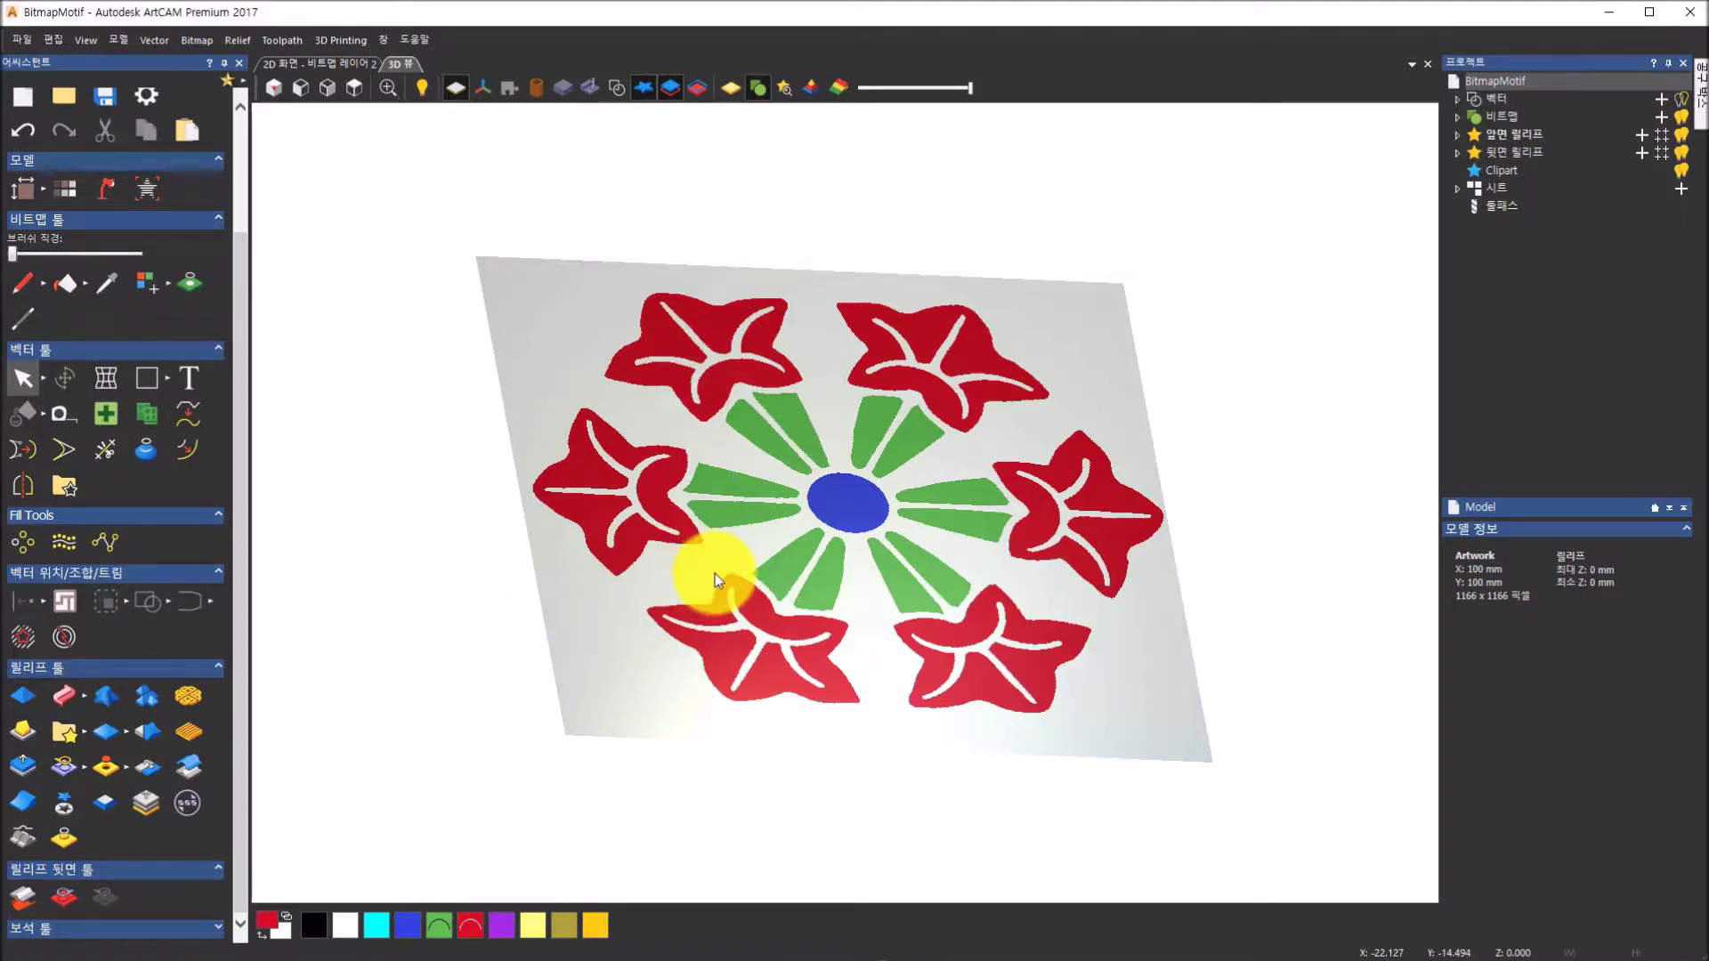
left_click_drag(751, 419, 721, 497)
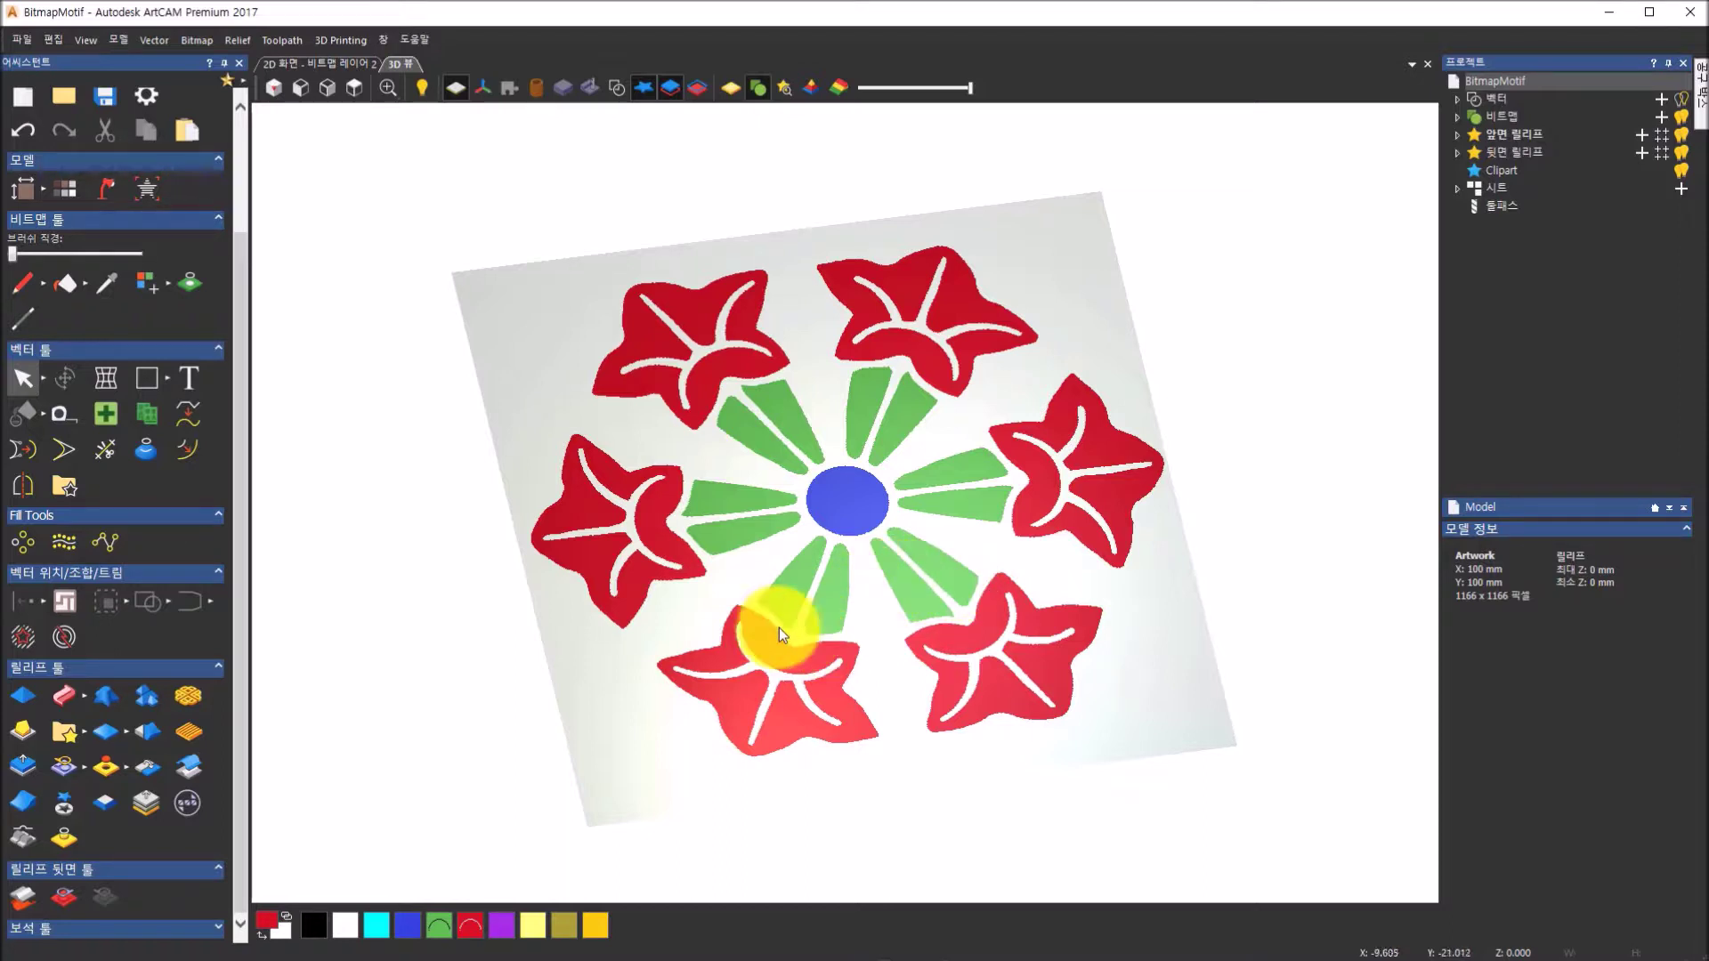
- Open the Shape Editor for the blue centre circle and try the round, square and plane profiles on it
left_click(413, 932)
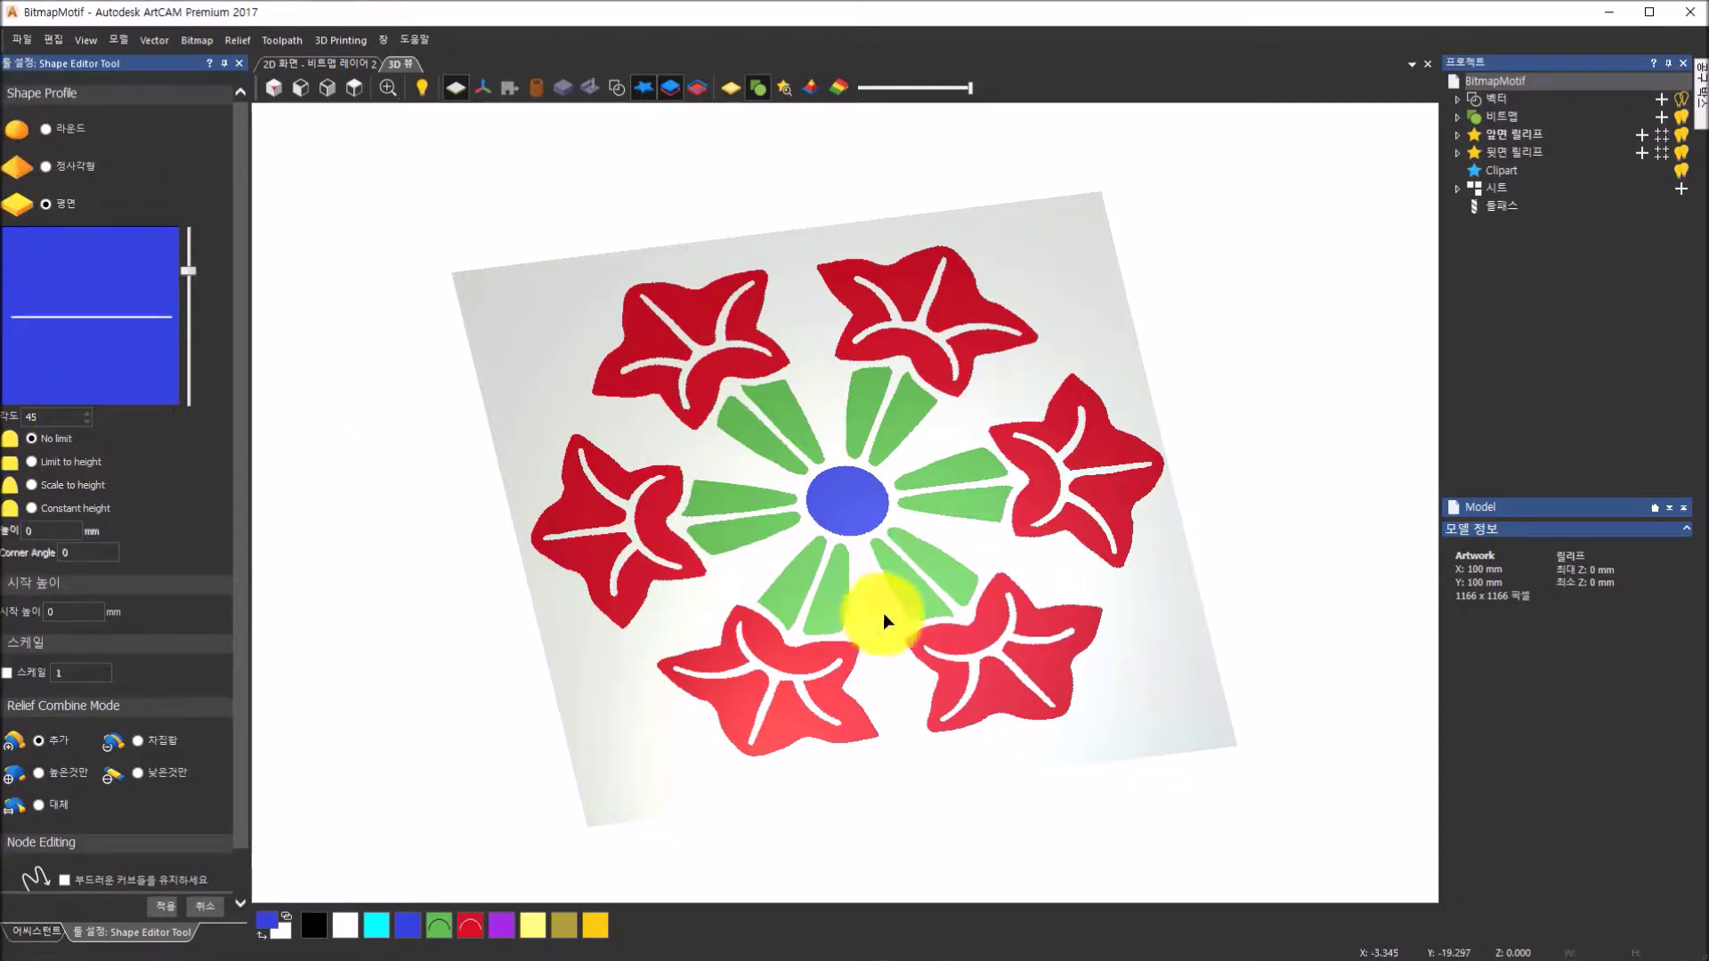
left_click(47, 133)
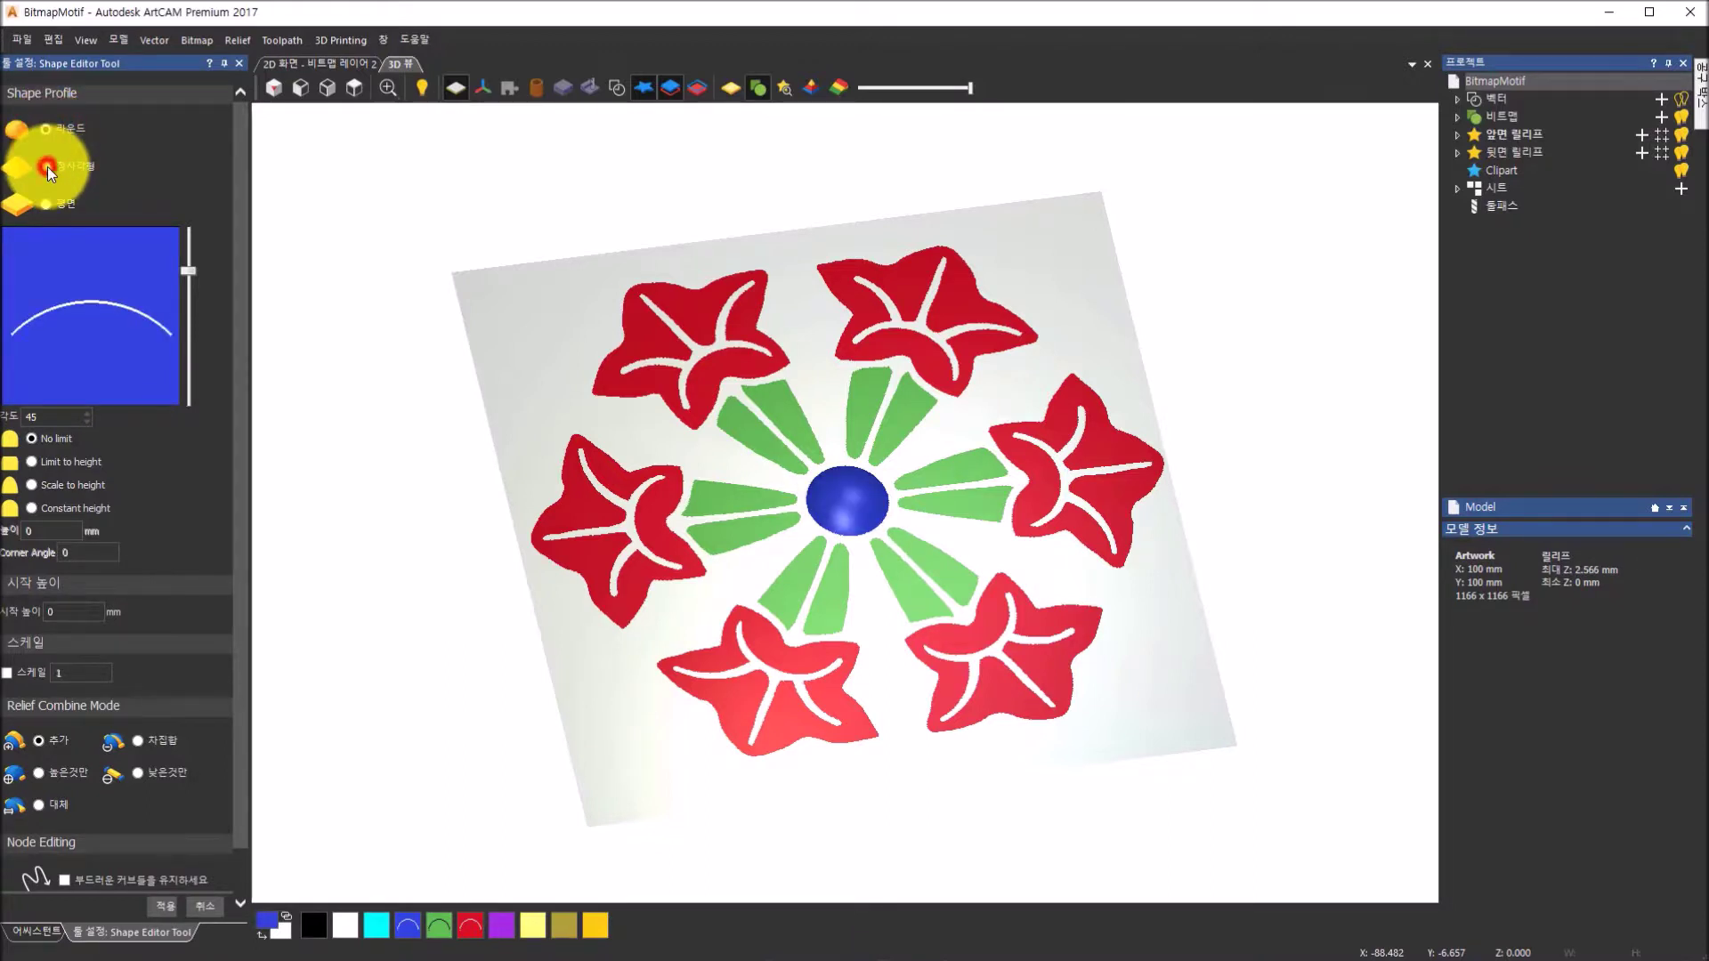
left_click(47, 167)
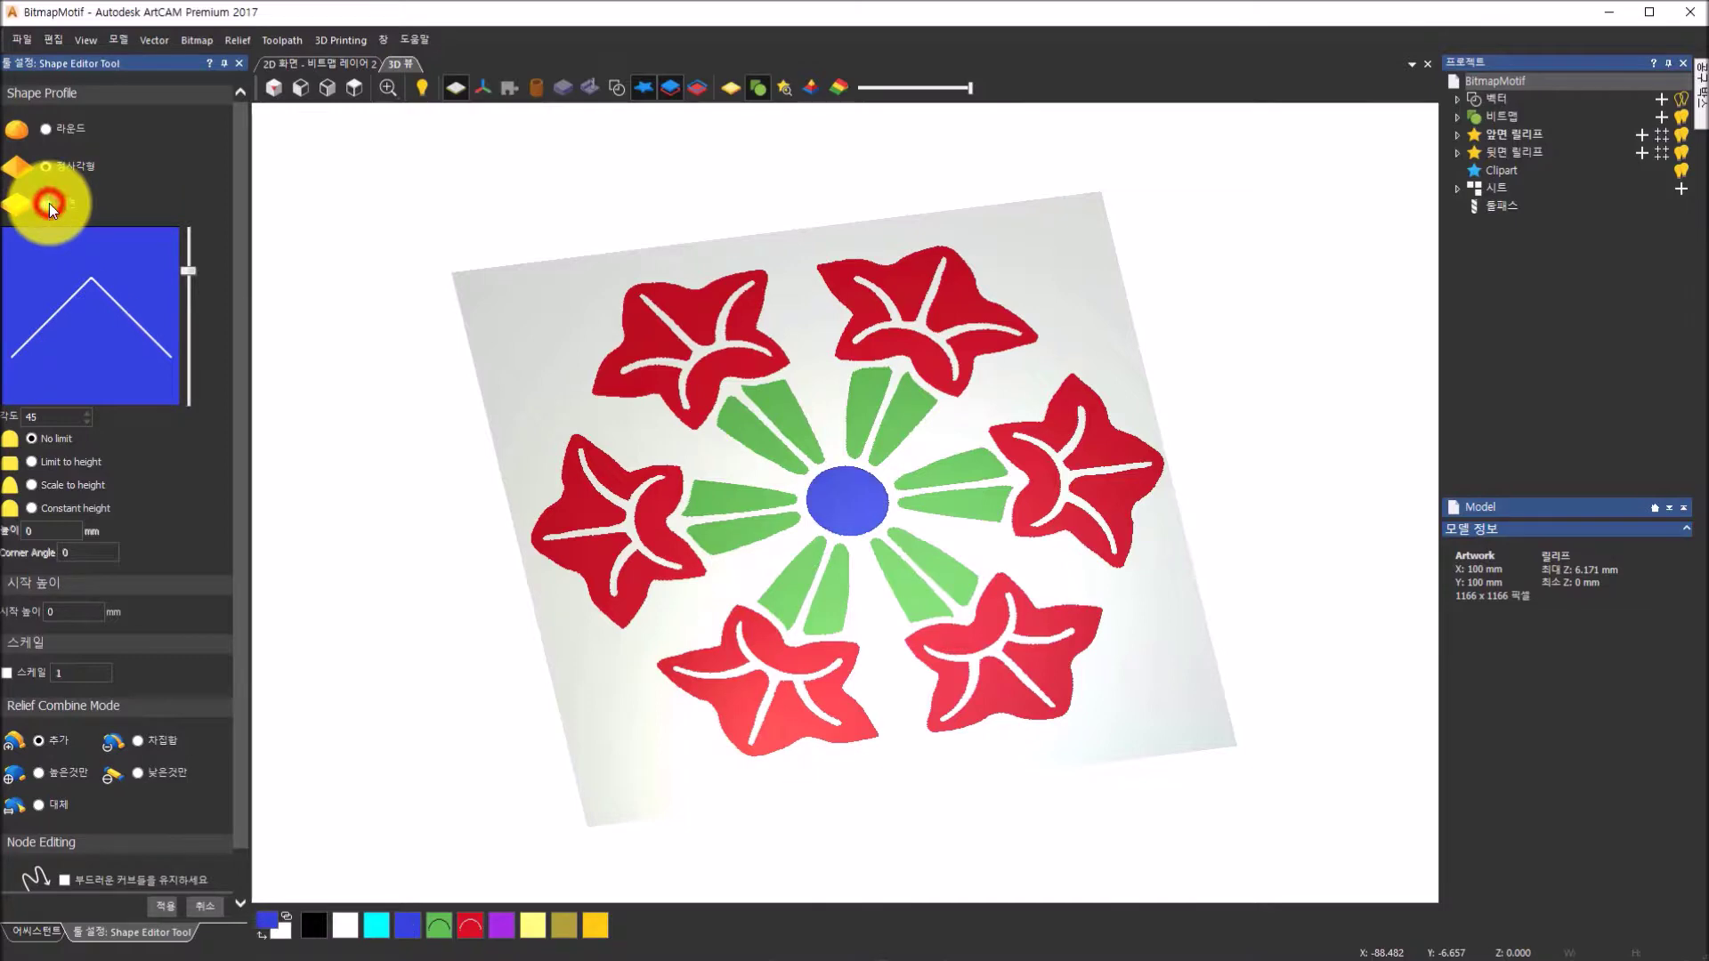
left_click(46, 205)
left_click_drag(872, 588, 902, 448)
scroll(828, 518, "up", 5)
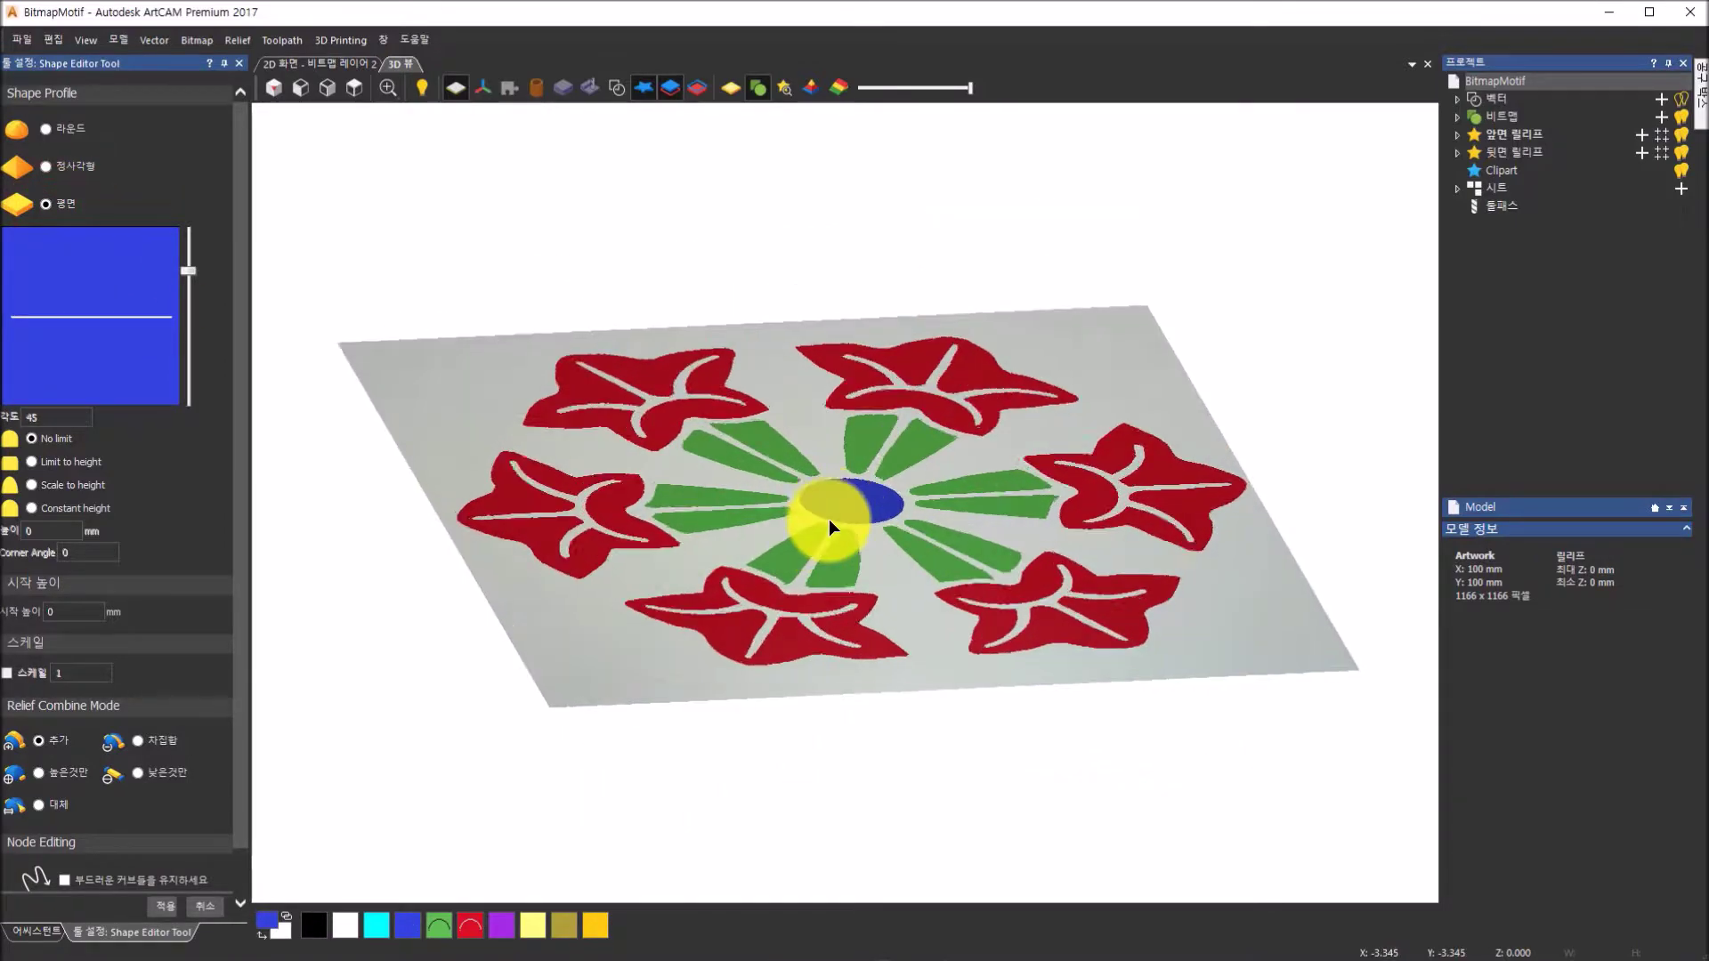
left_click(42, 130)
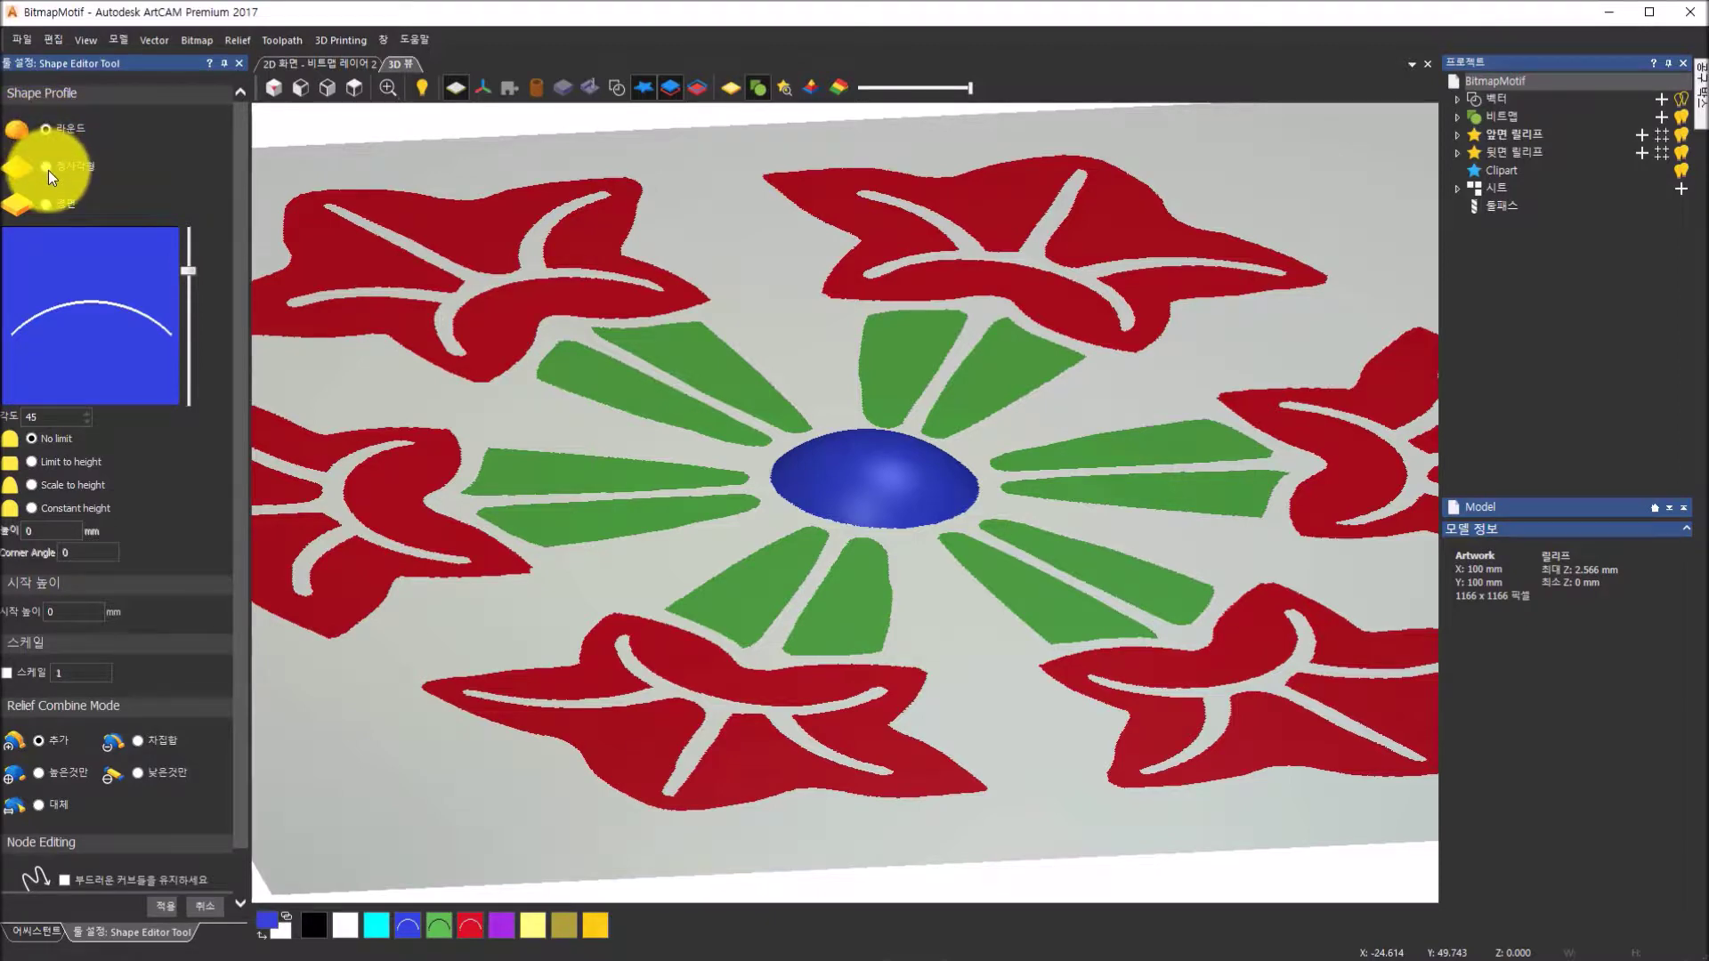
left_click(47, 167)
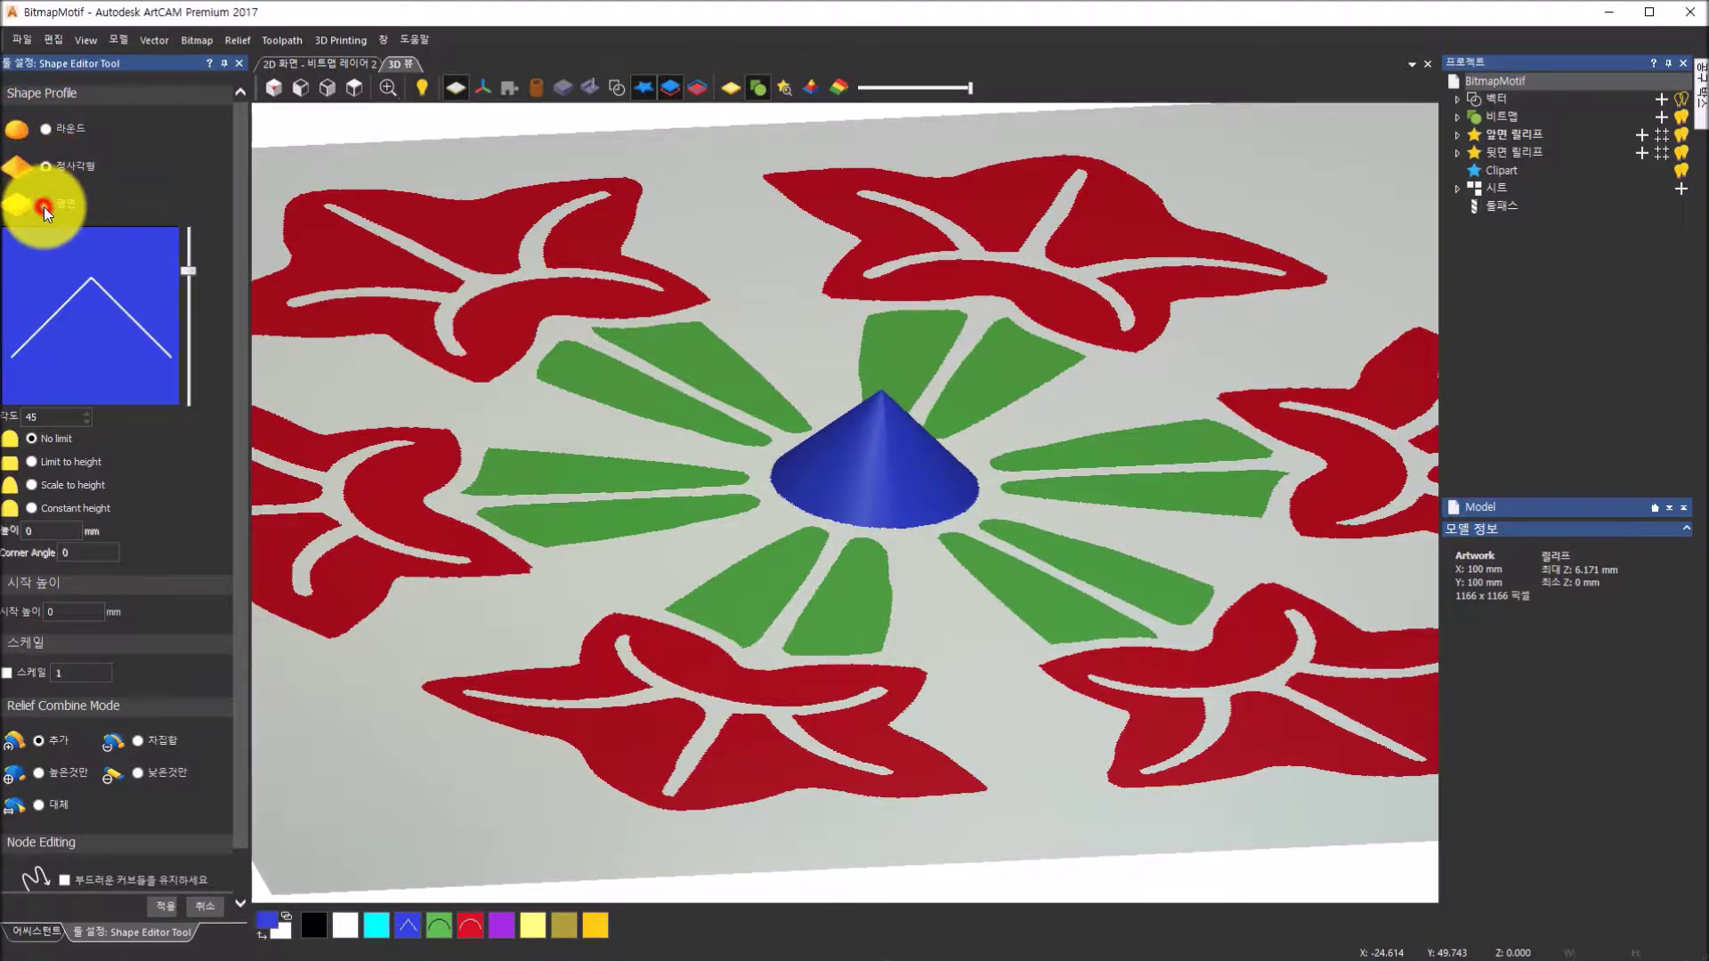
- Try a plane profile with a 3 mm start height on the blue centre circle
left_click(44, 204)
double_click(56, 613)
type("3")
key("Return")
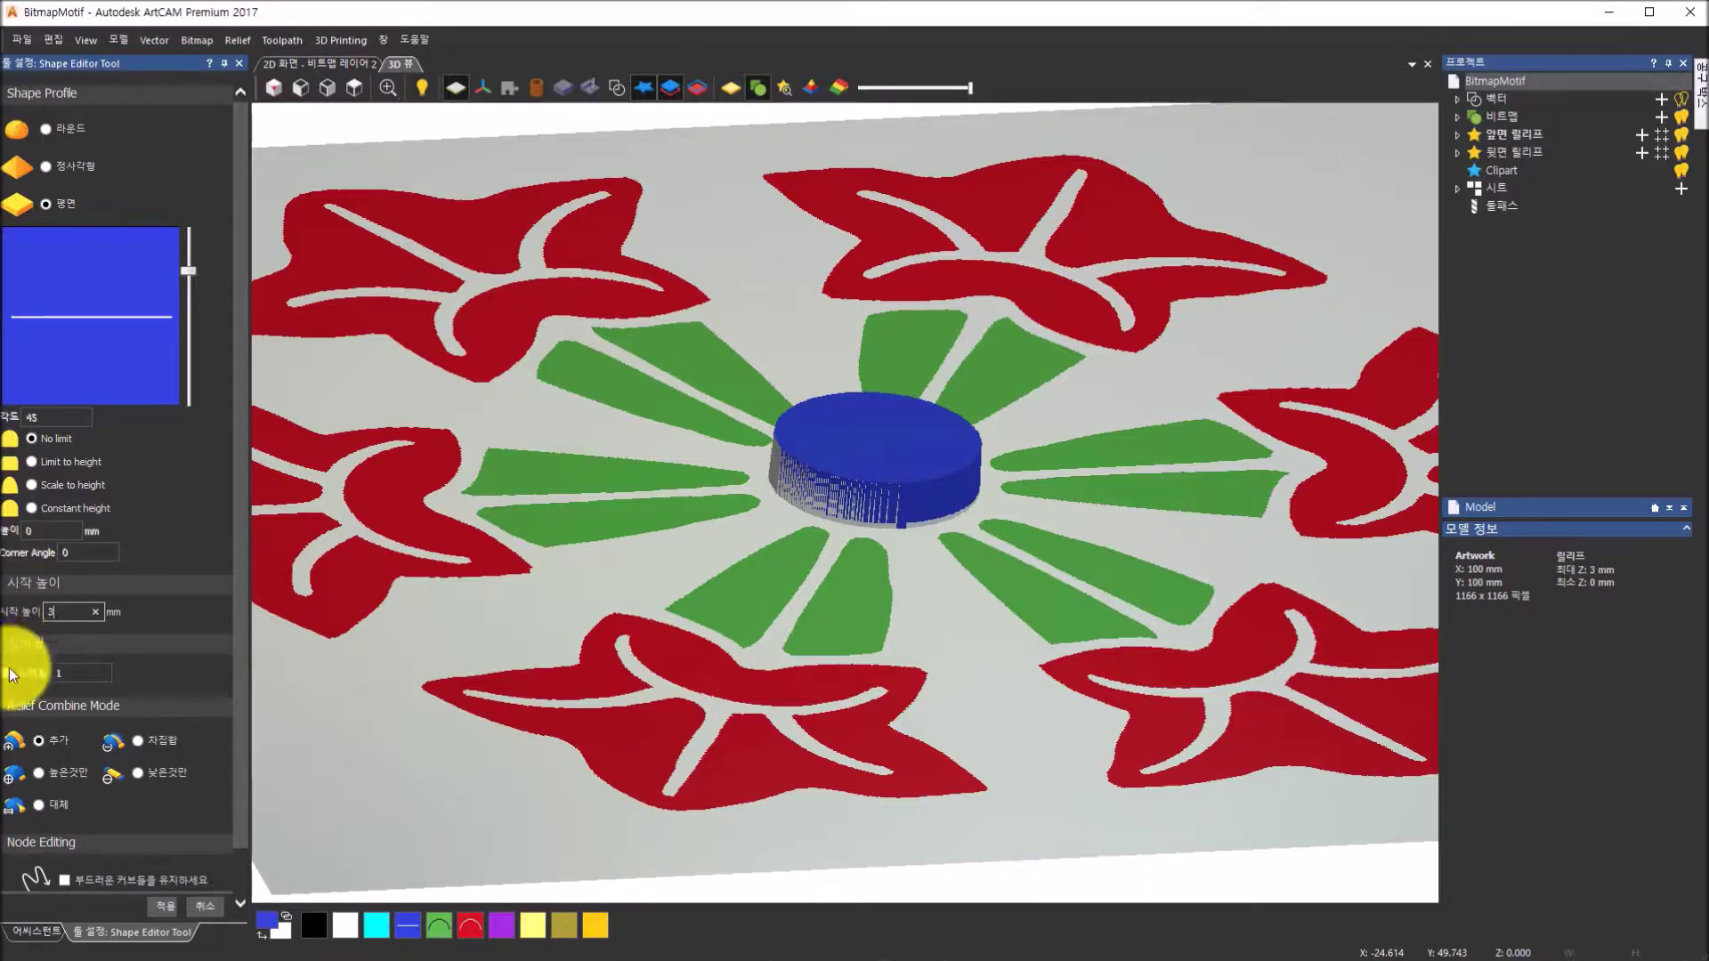
- Give the blue centre circle a start height of 1 mm and a round profile, and apply the shape
double_click(63, 613)
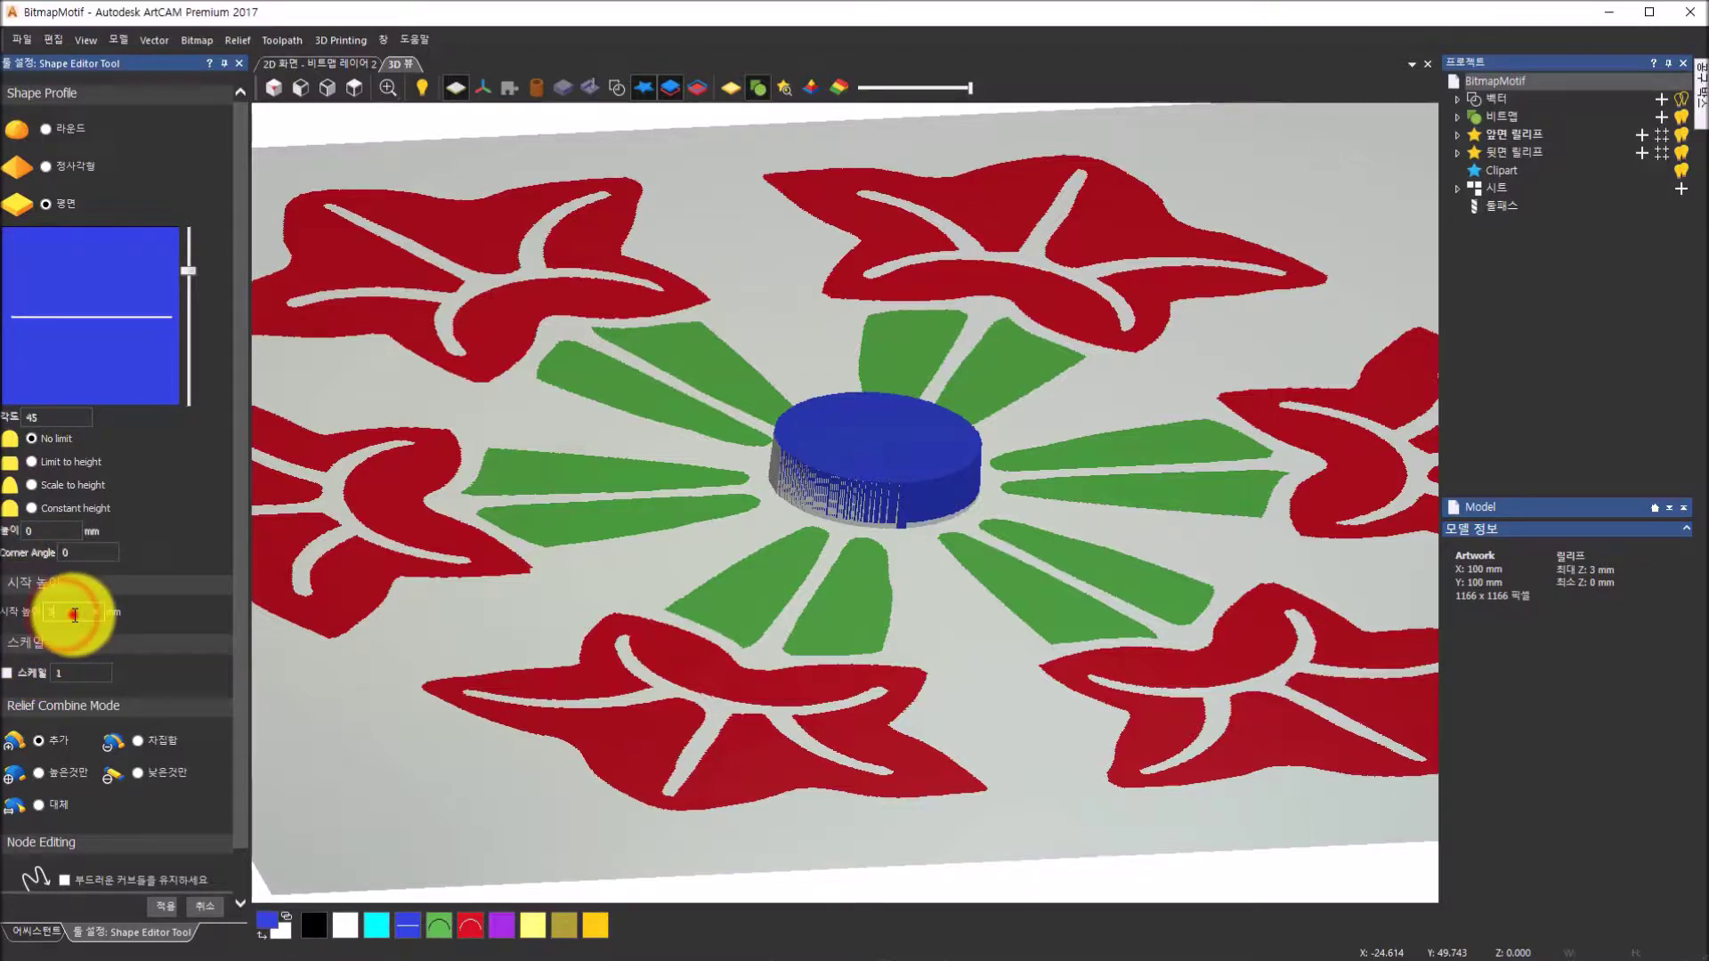
type("1")
key("Return")
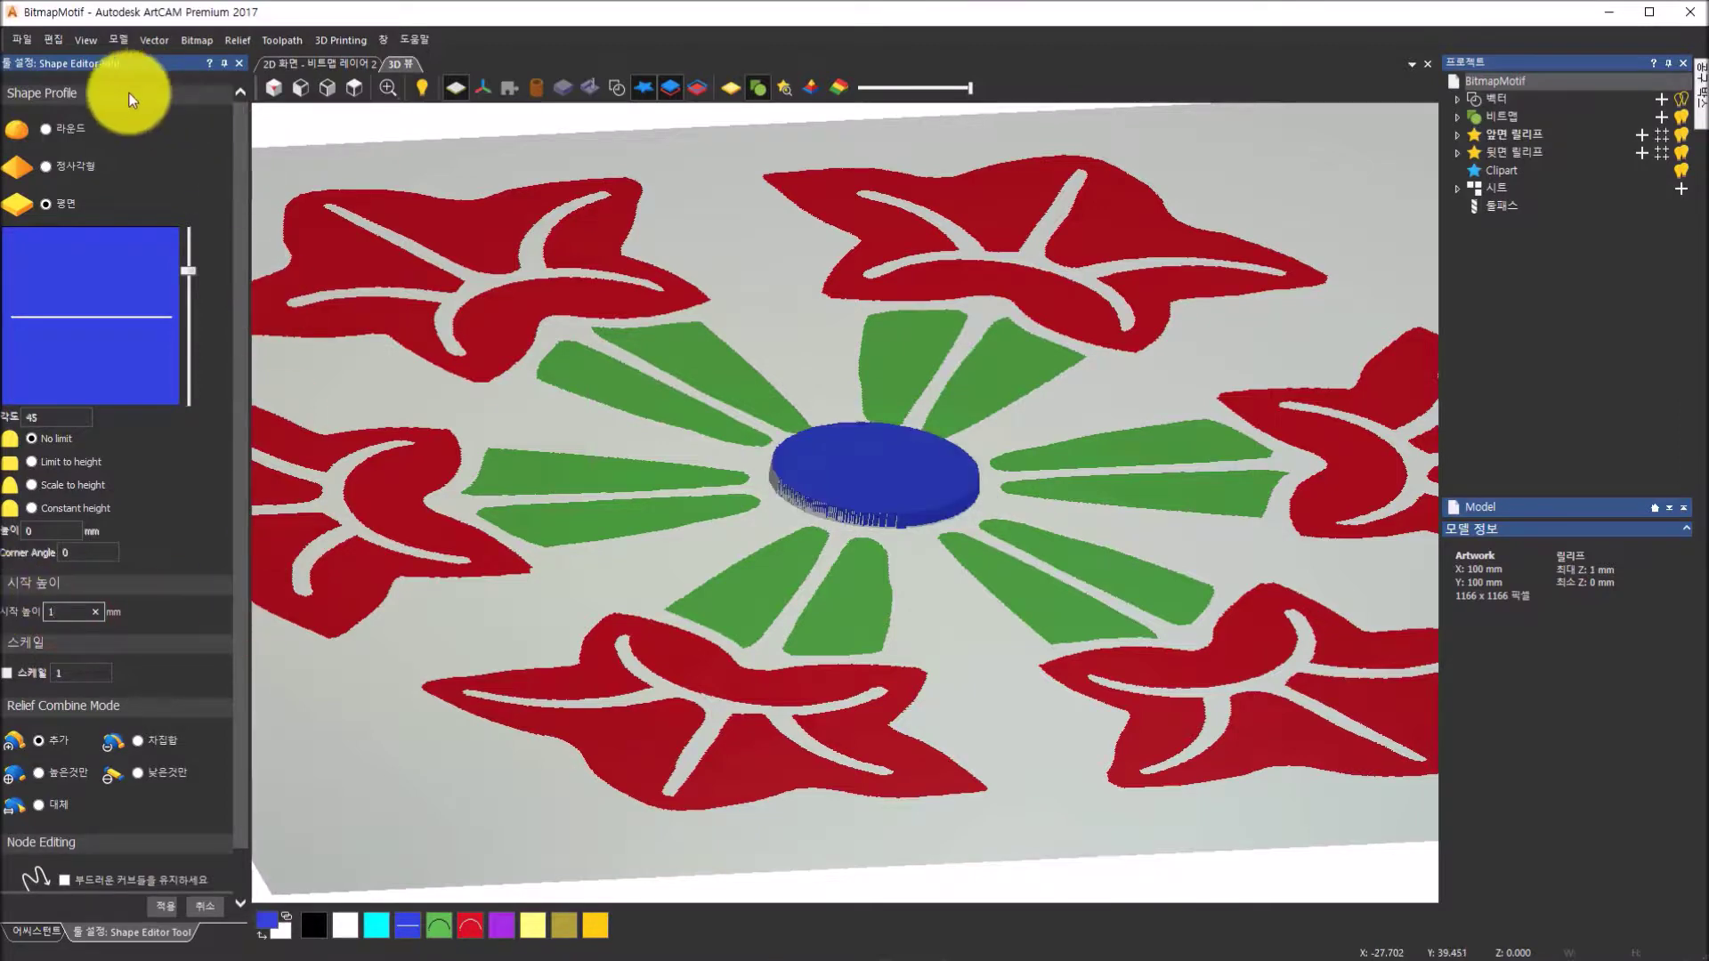
left_click(46, 132)
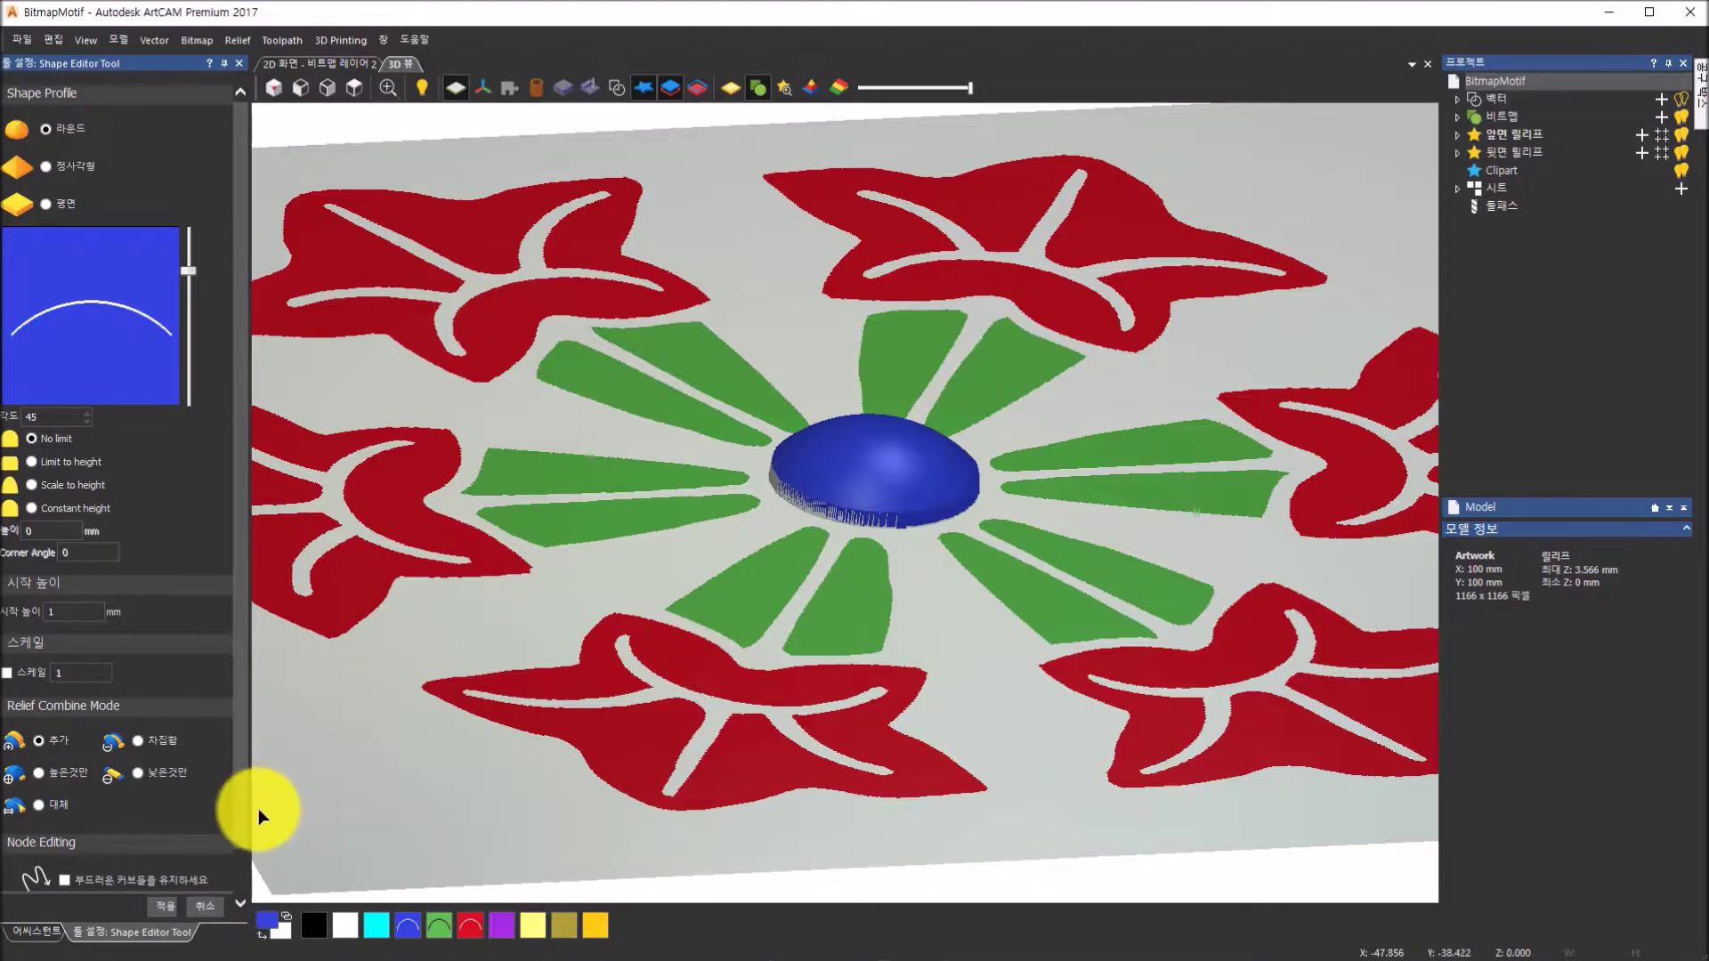
left_click(161, 903)
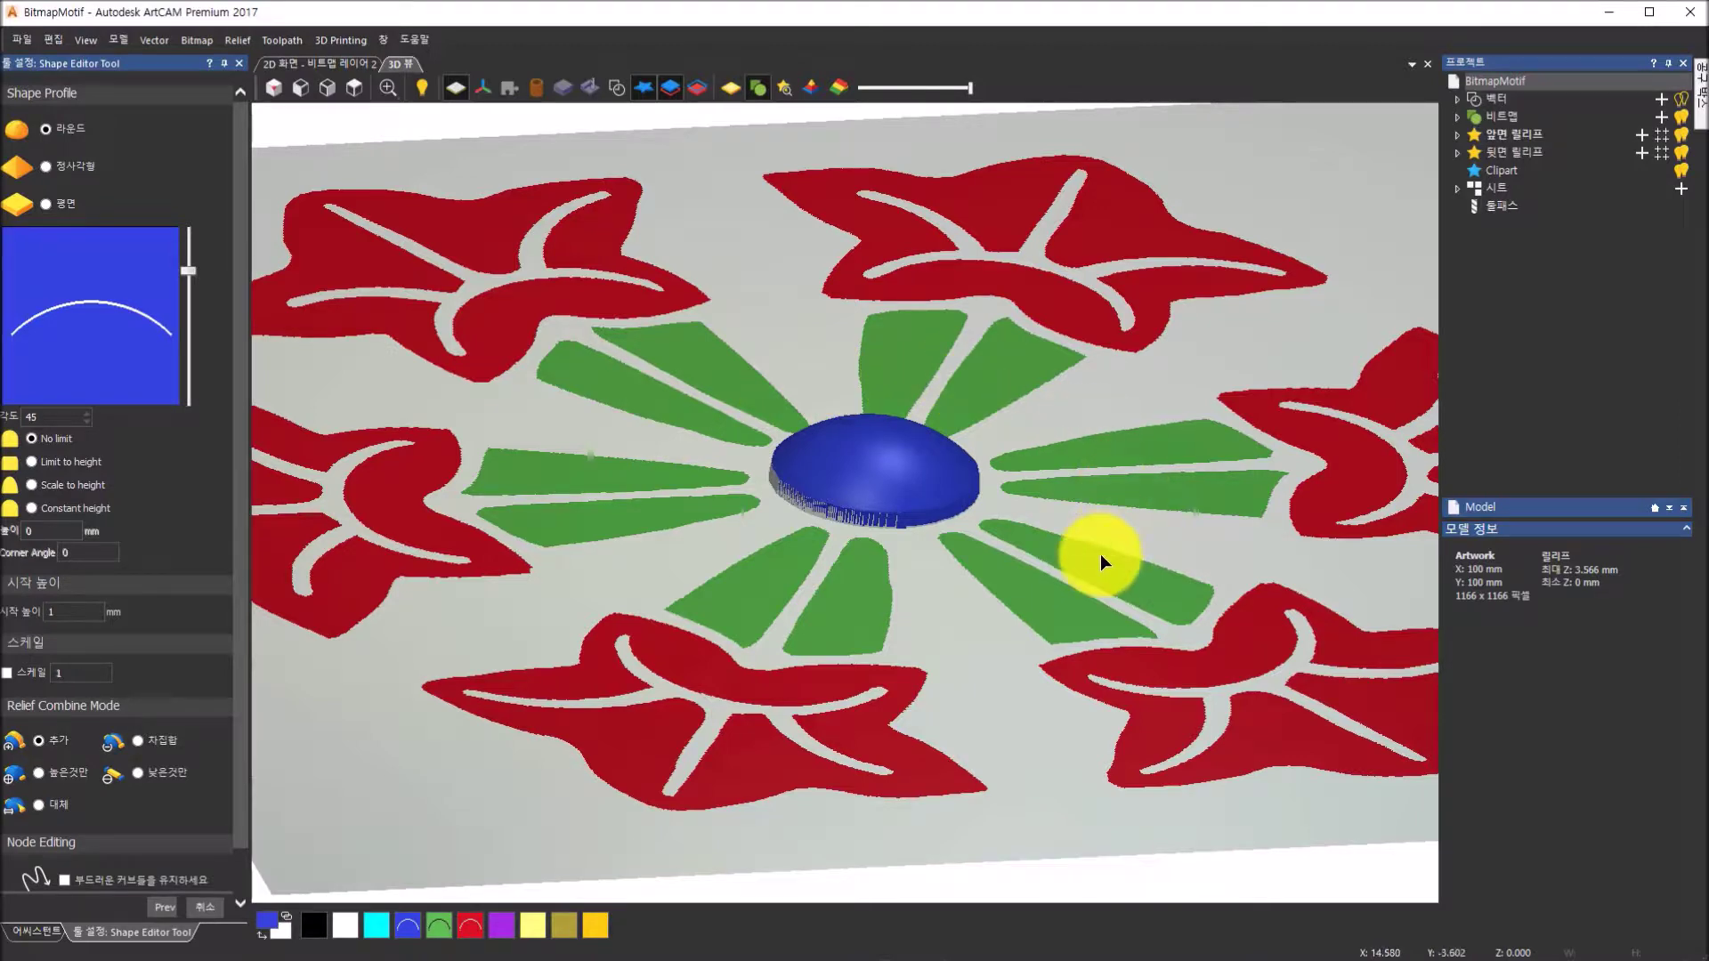
- Shape the green leaves with a round profile at a 58° angle and a 1 mm start height, and apply it
left_click(445, 937)
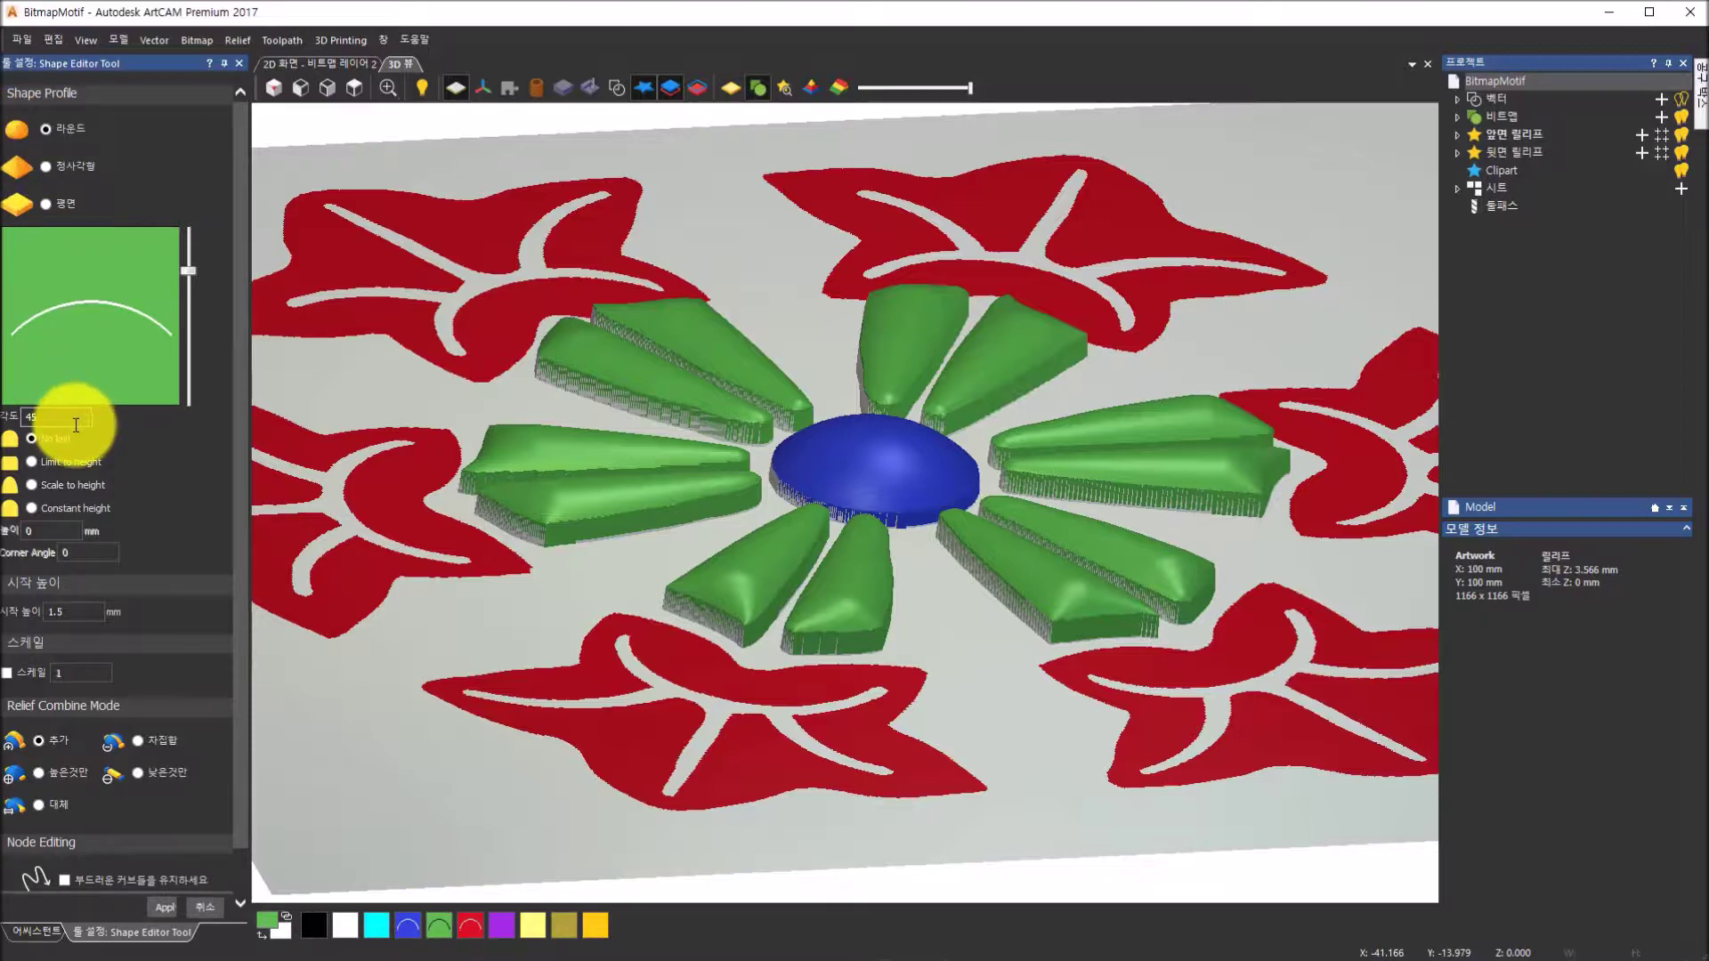
left_click(73, 609)
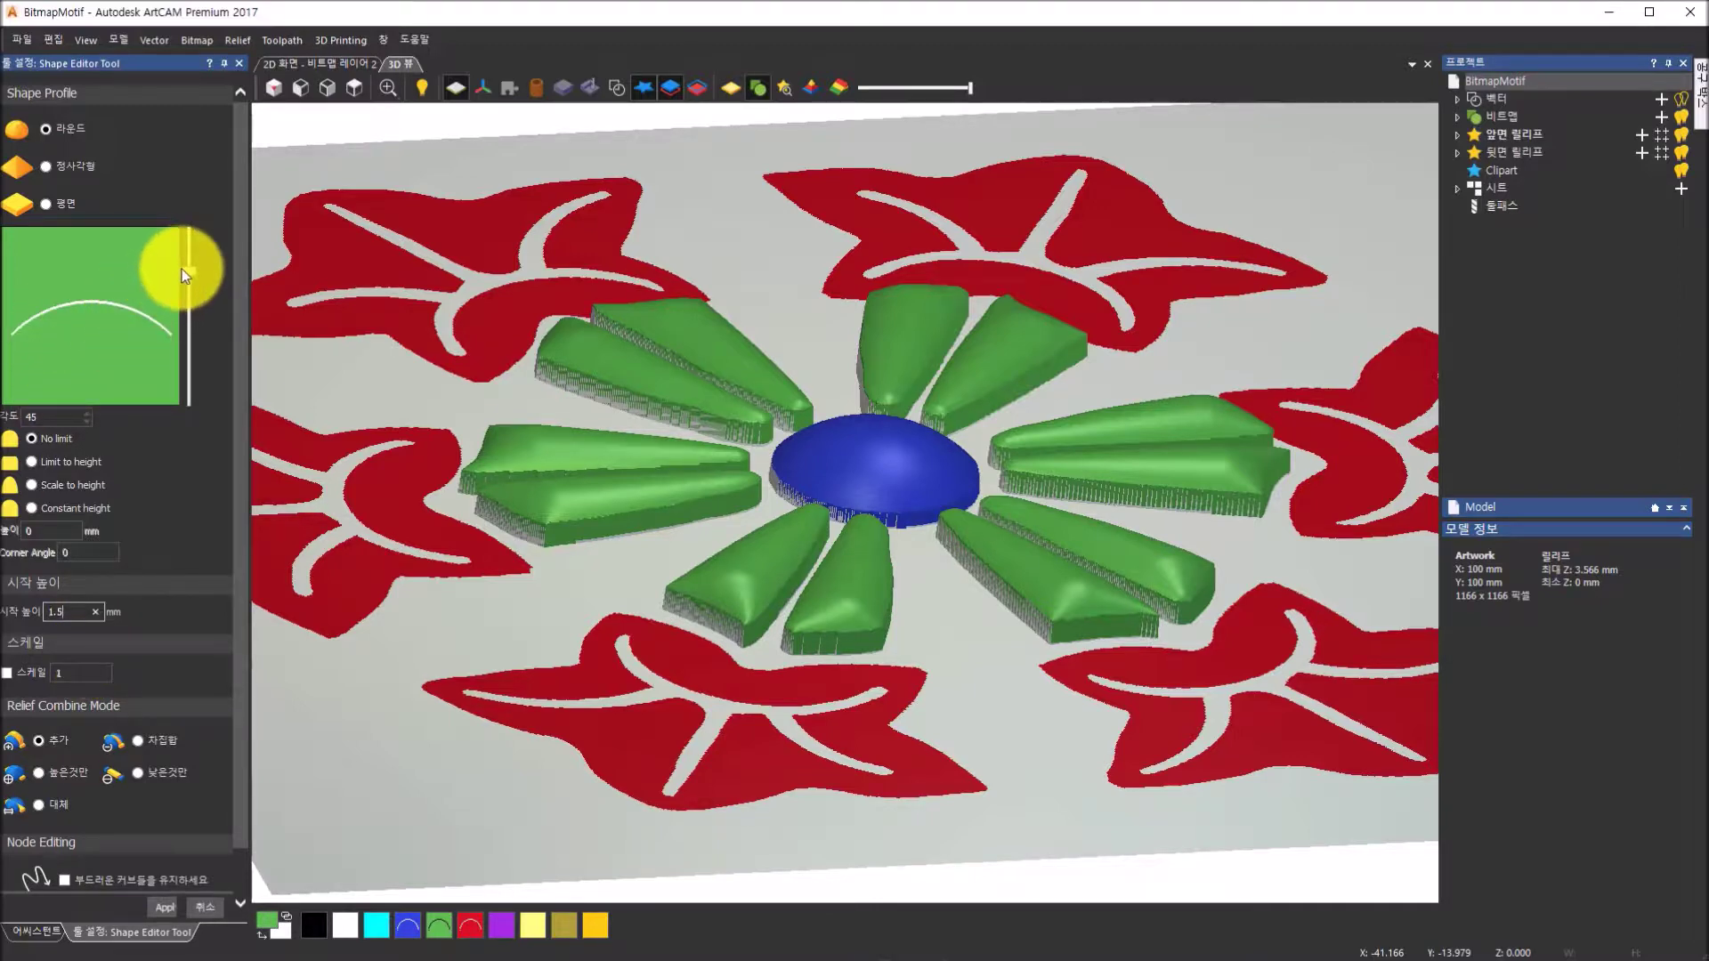
left_click_drag(183, 269, 188, 258)
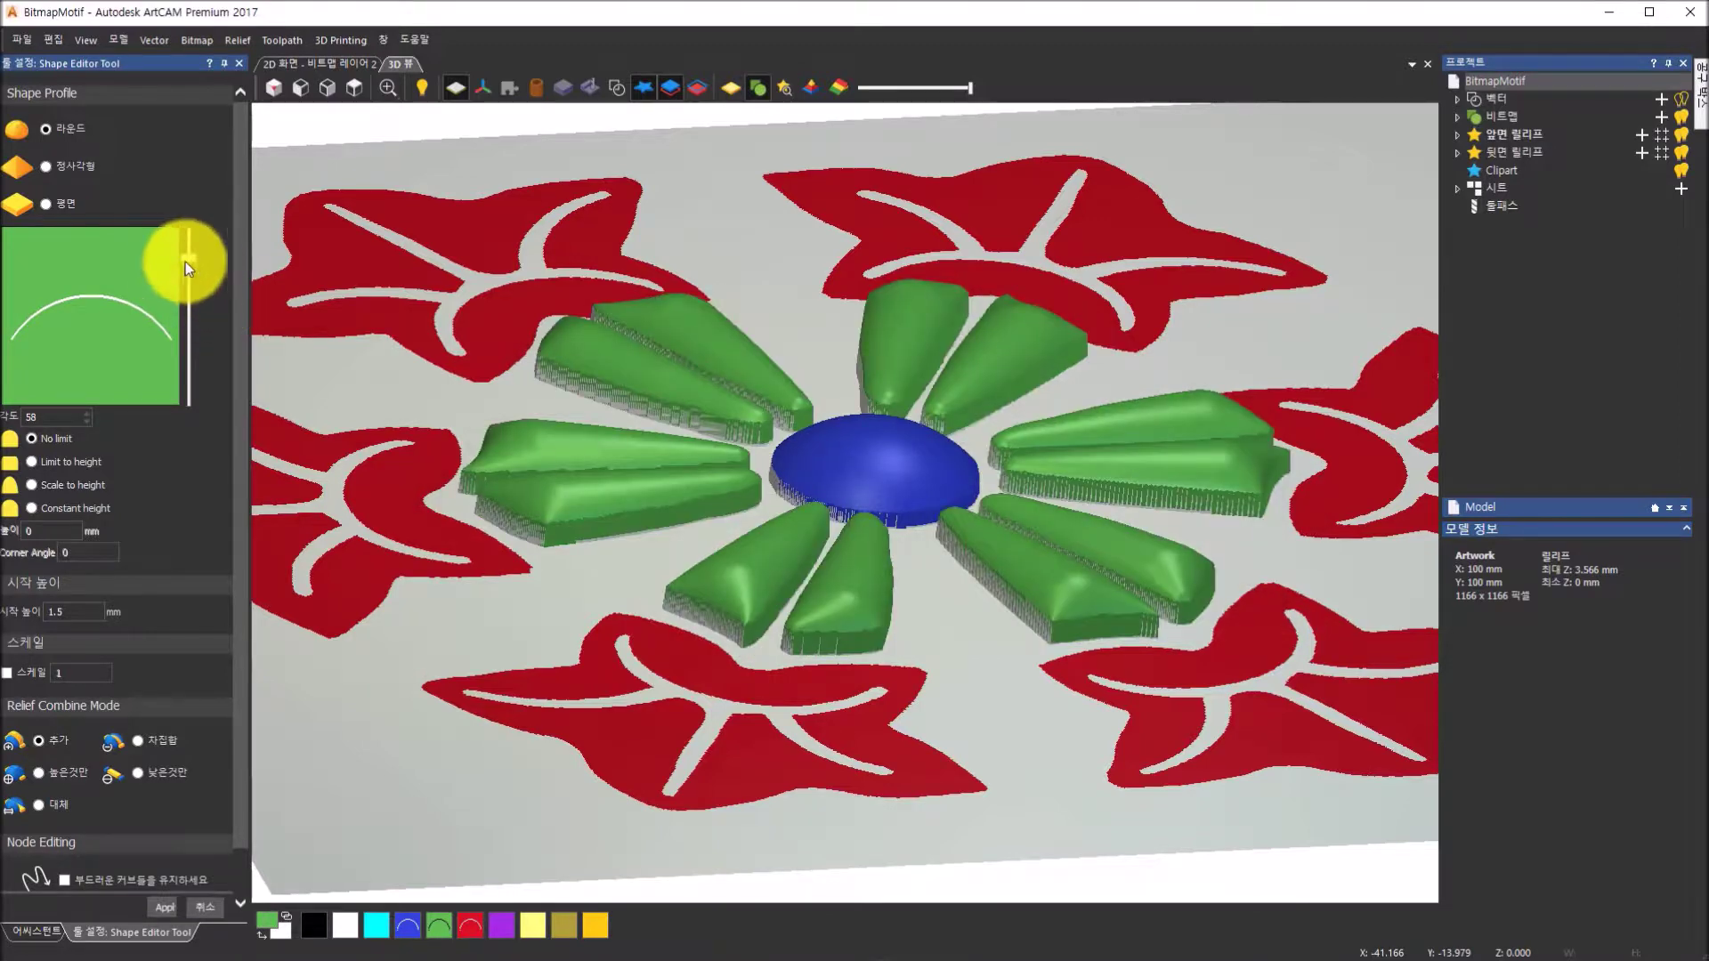
left_click(80, 611)
type("1")
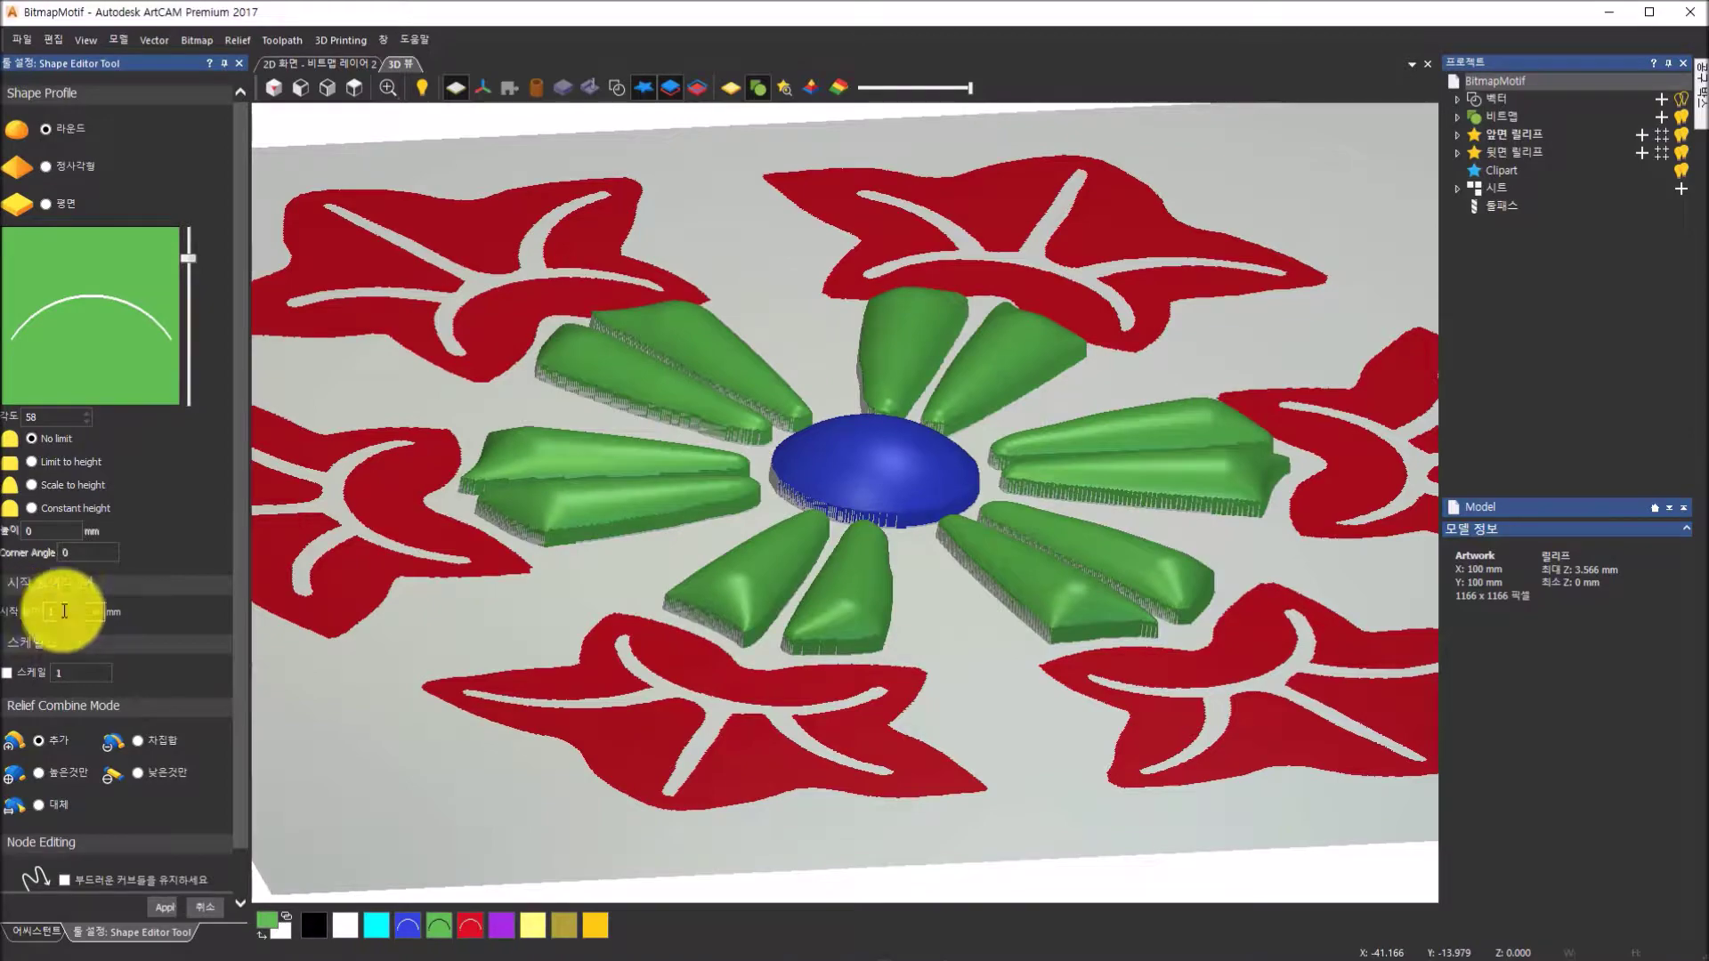
left_click_drag(829, 641, 896, 699)
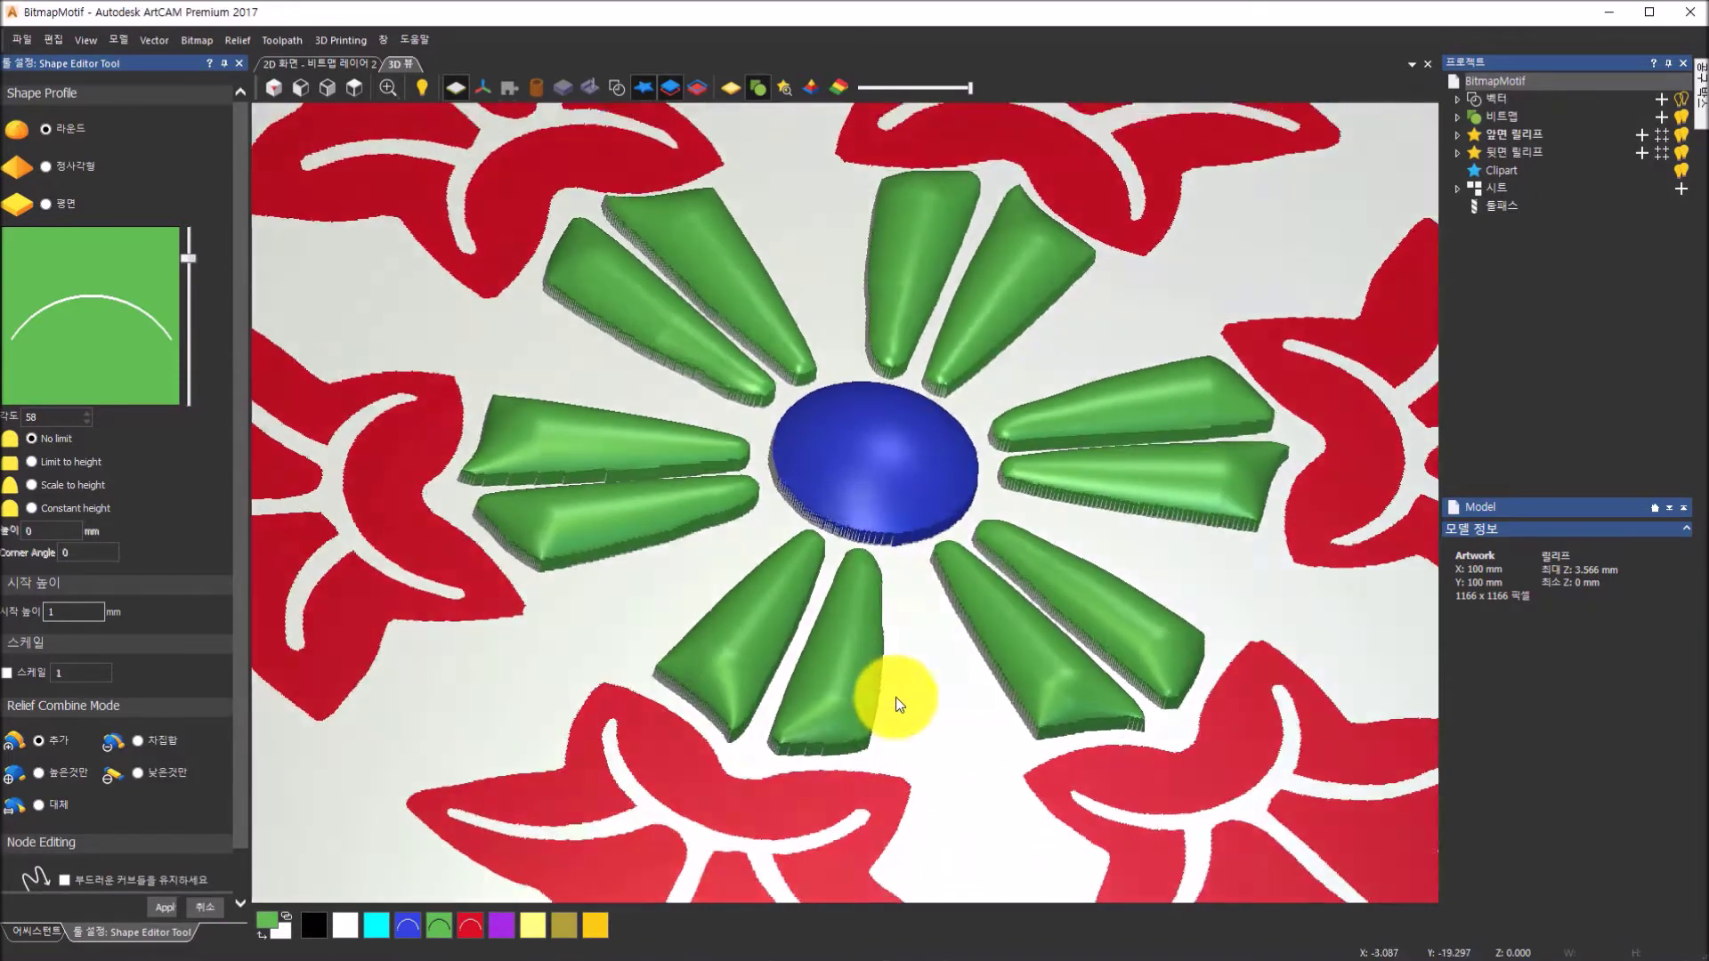
left_click(162, 913)
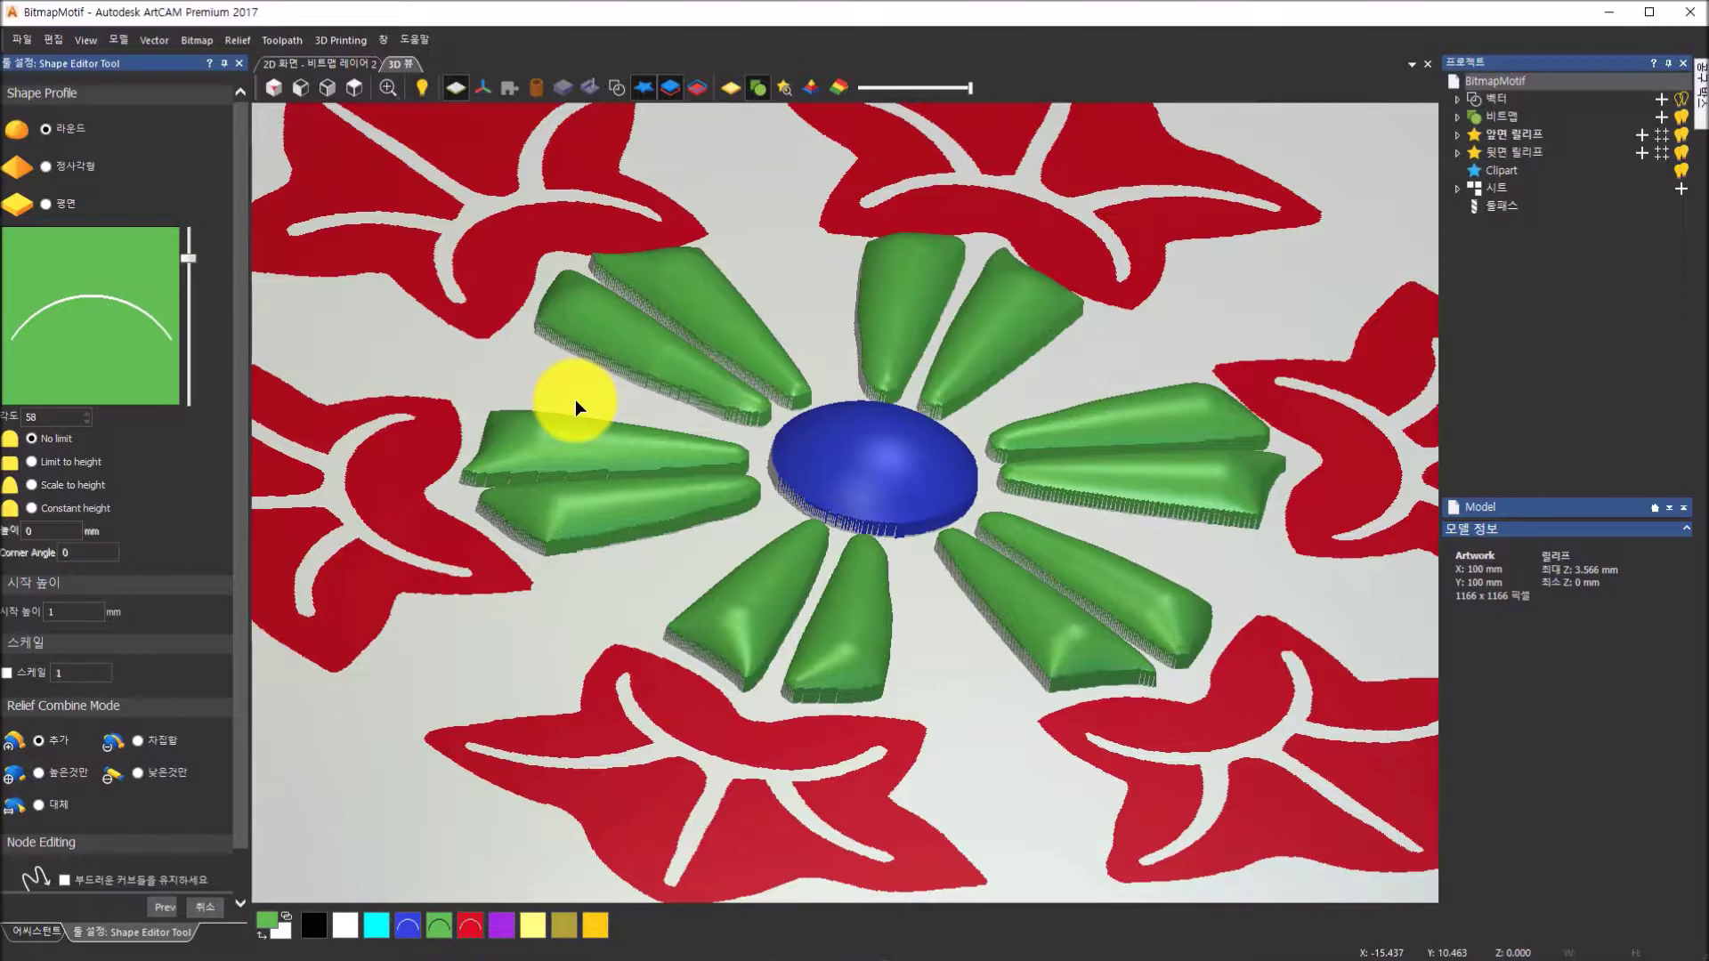
- Open the red flowers in the Shape Editor with a round profile and Limit to height, and set the start height to 1.5 mm
left_click(472, 935)
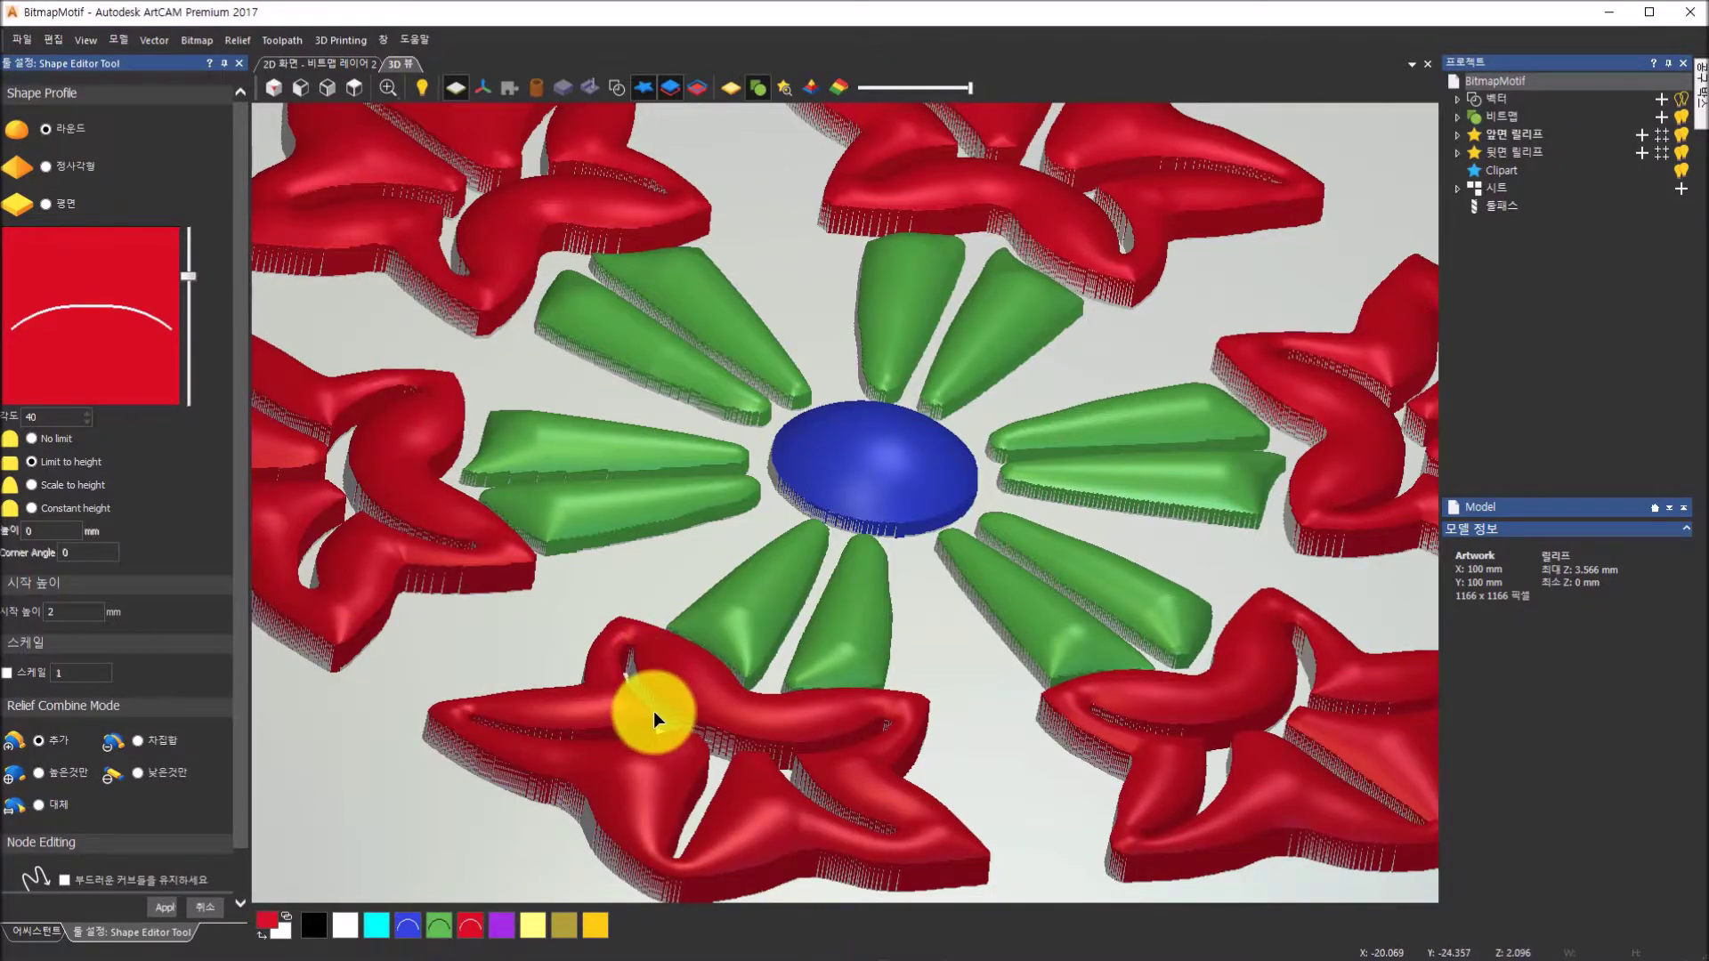
scroll(842, 711, "down", 3)
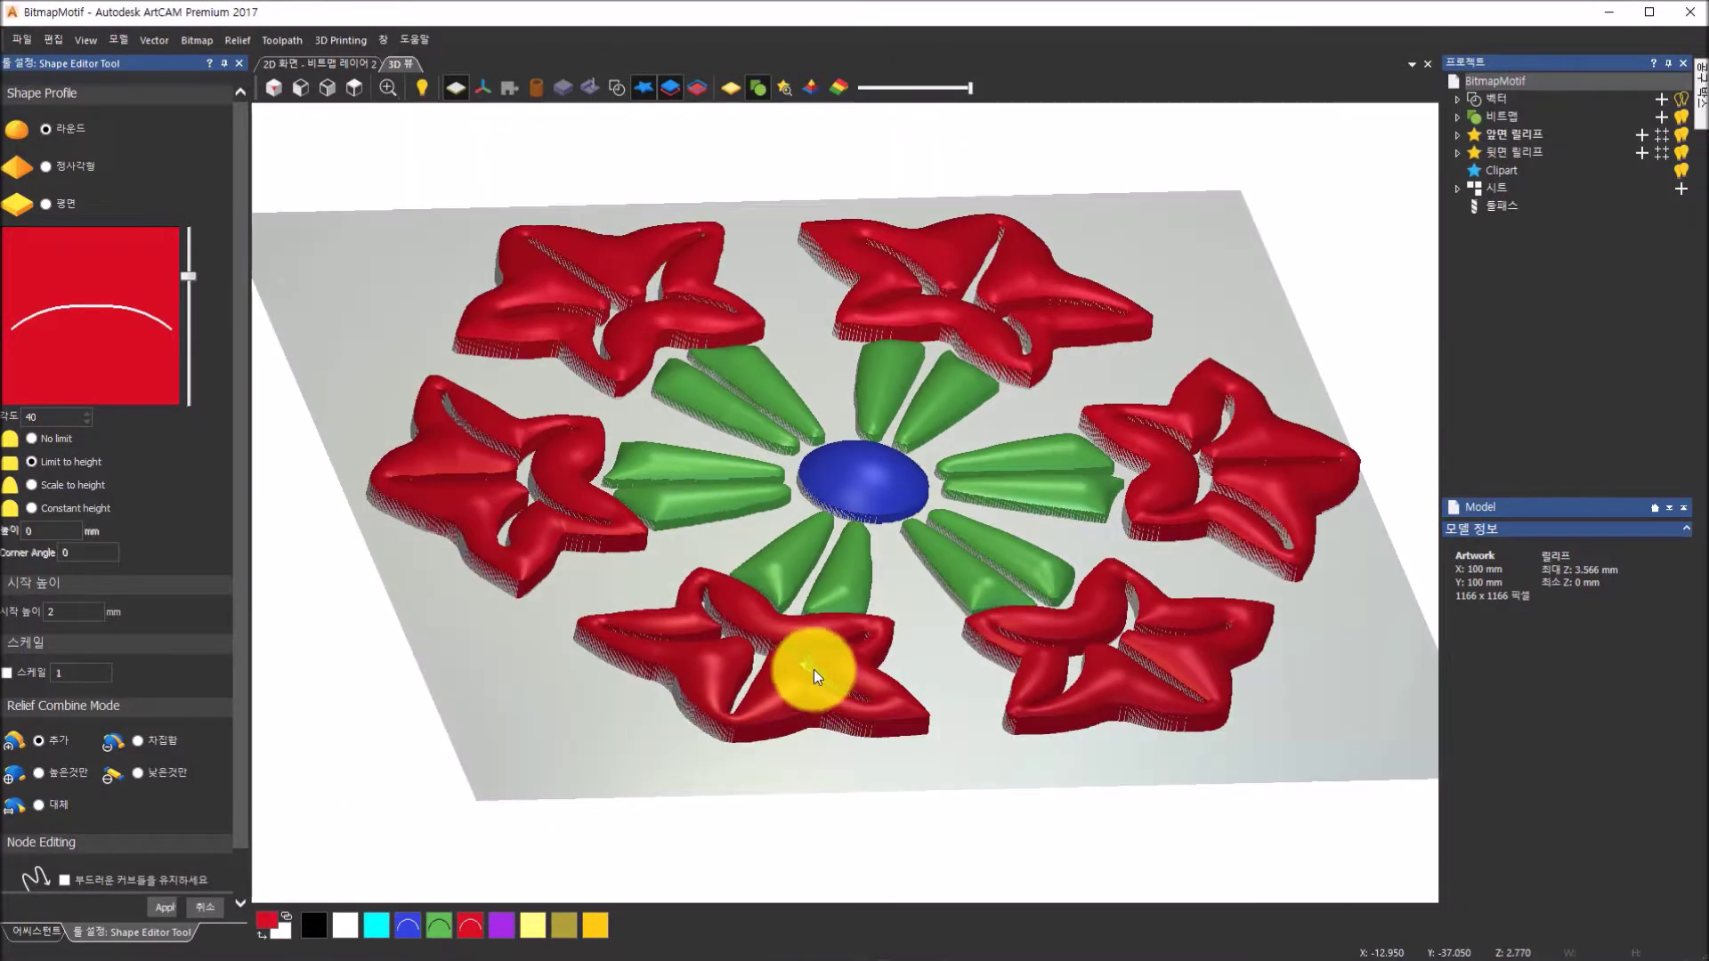
left_click_drag(814, 669, 801, 641)
left_click(68, 612)
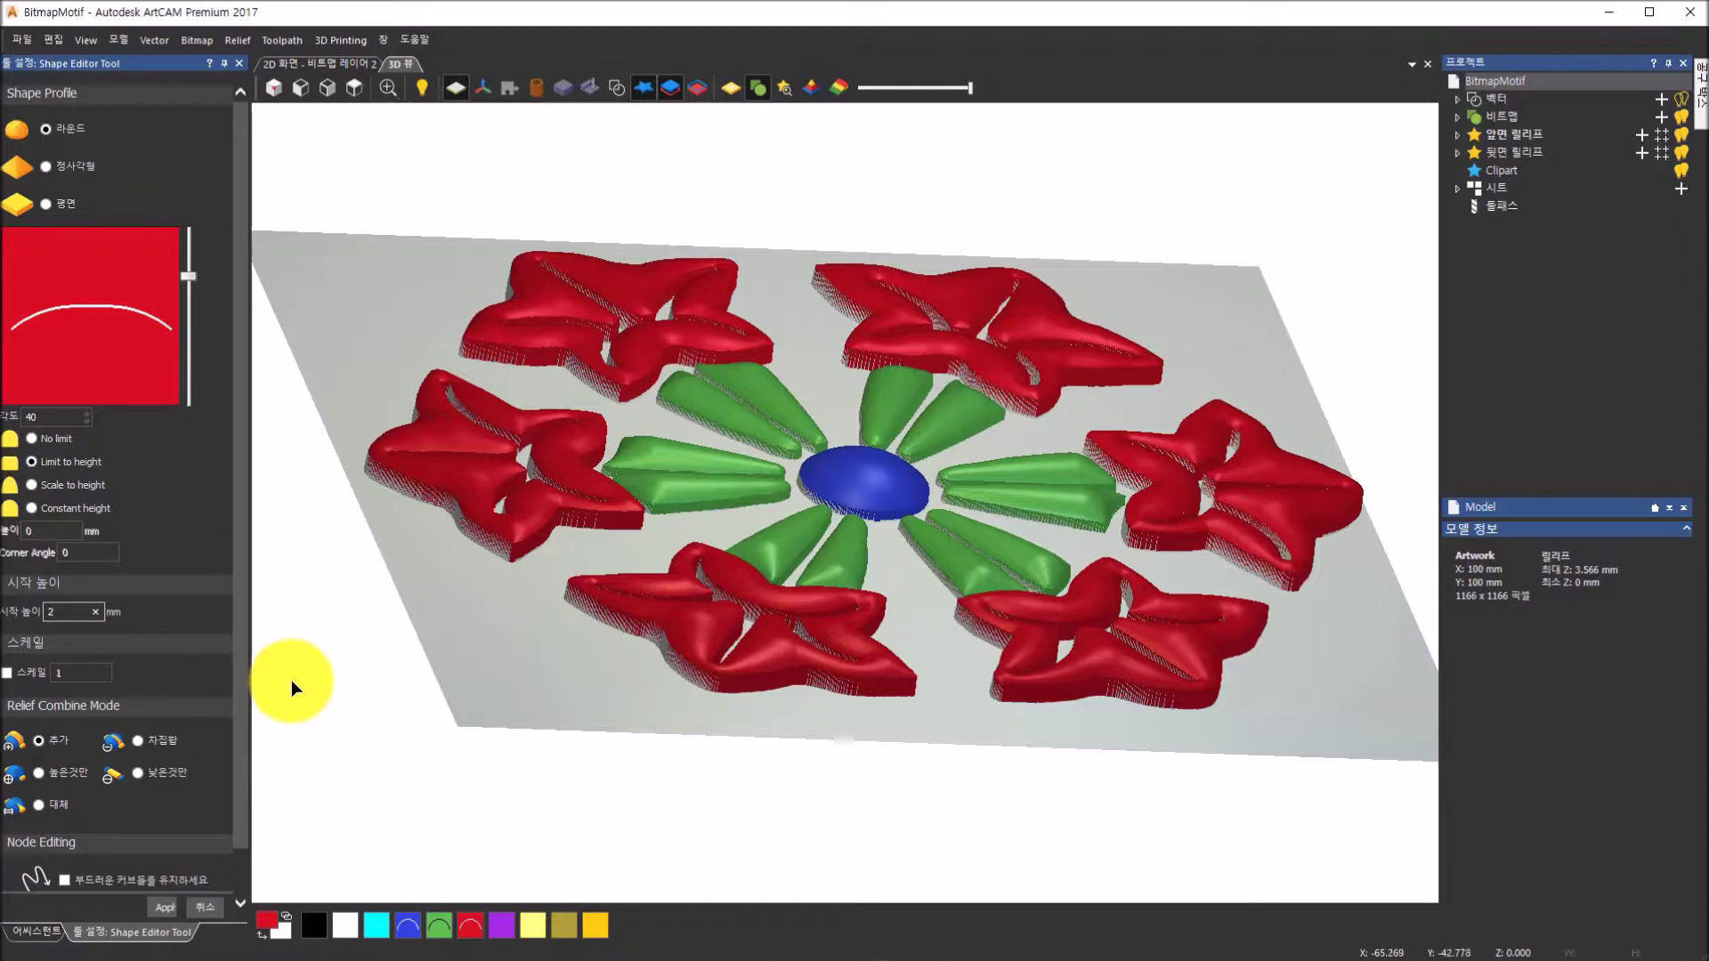
left_click_drag(618, 242, 408, 393)
double_click(68, 614)
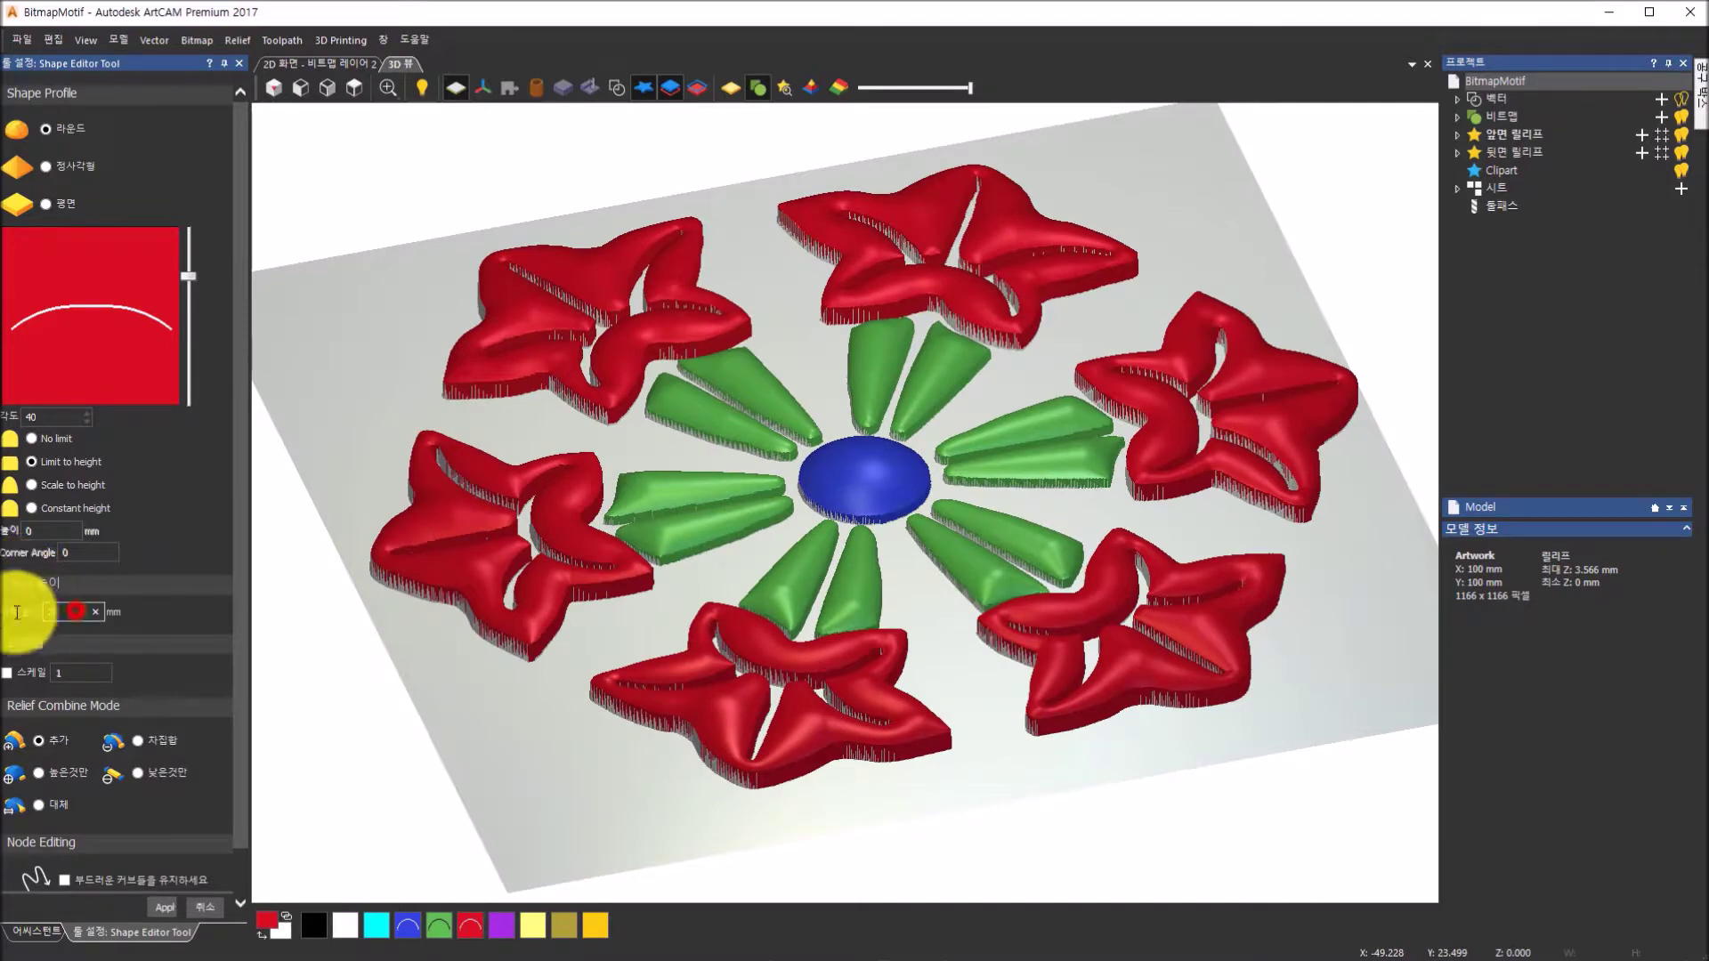
type("1.5")
key("Return")
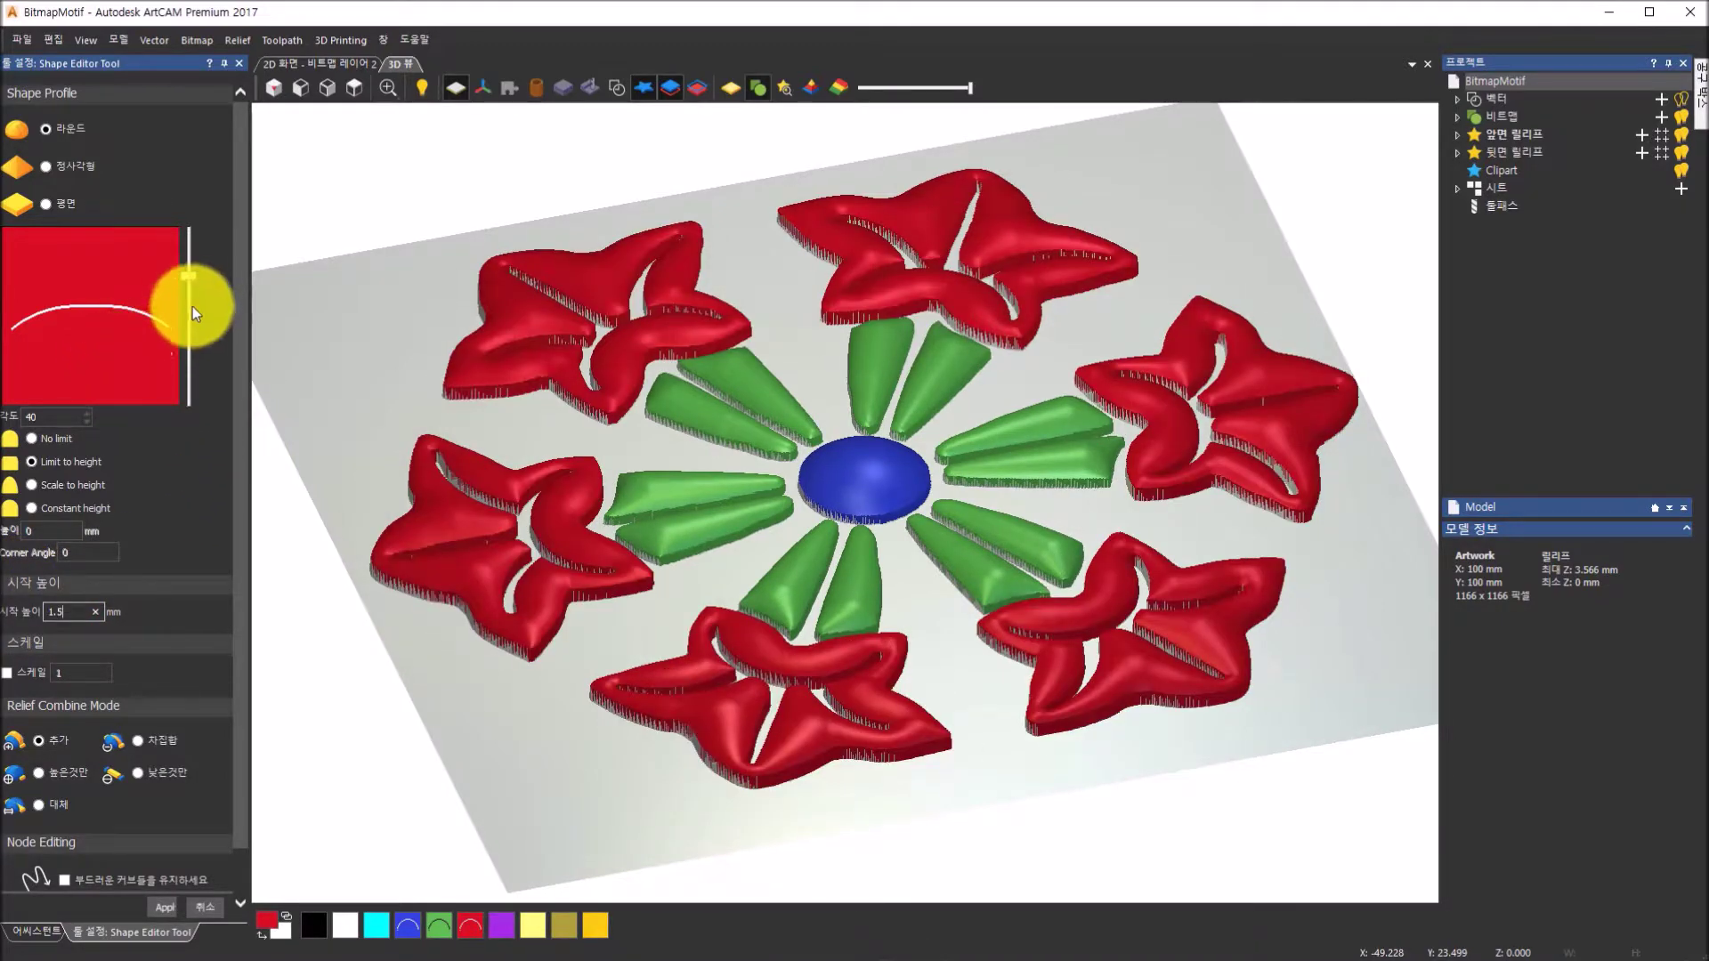
- Set the red flowers' profile angle to 57°, apply the shape and close the Shape Editor
left_click_drag(186, 274, 193, 231)
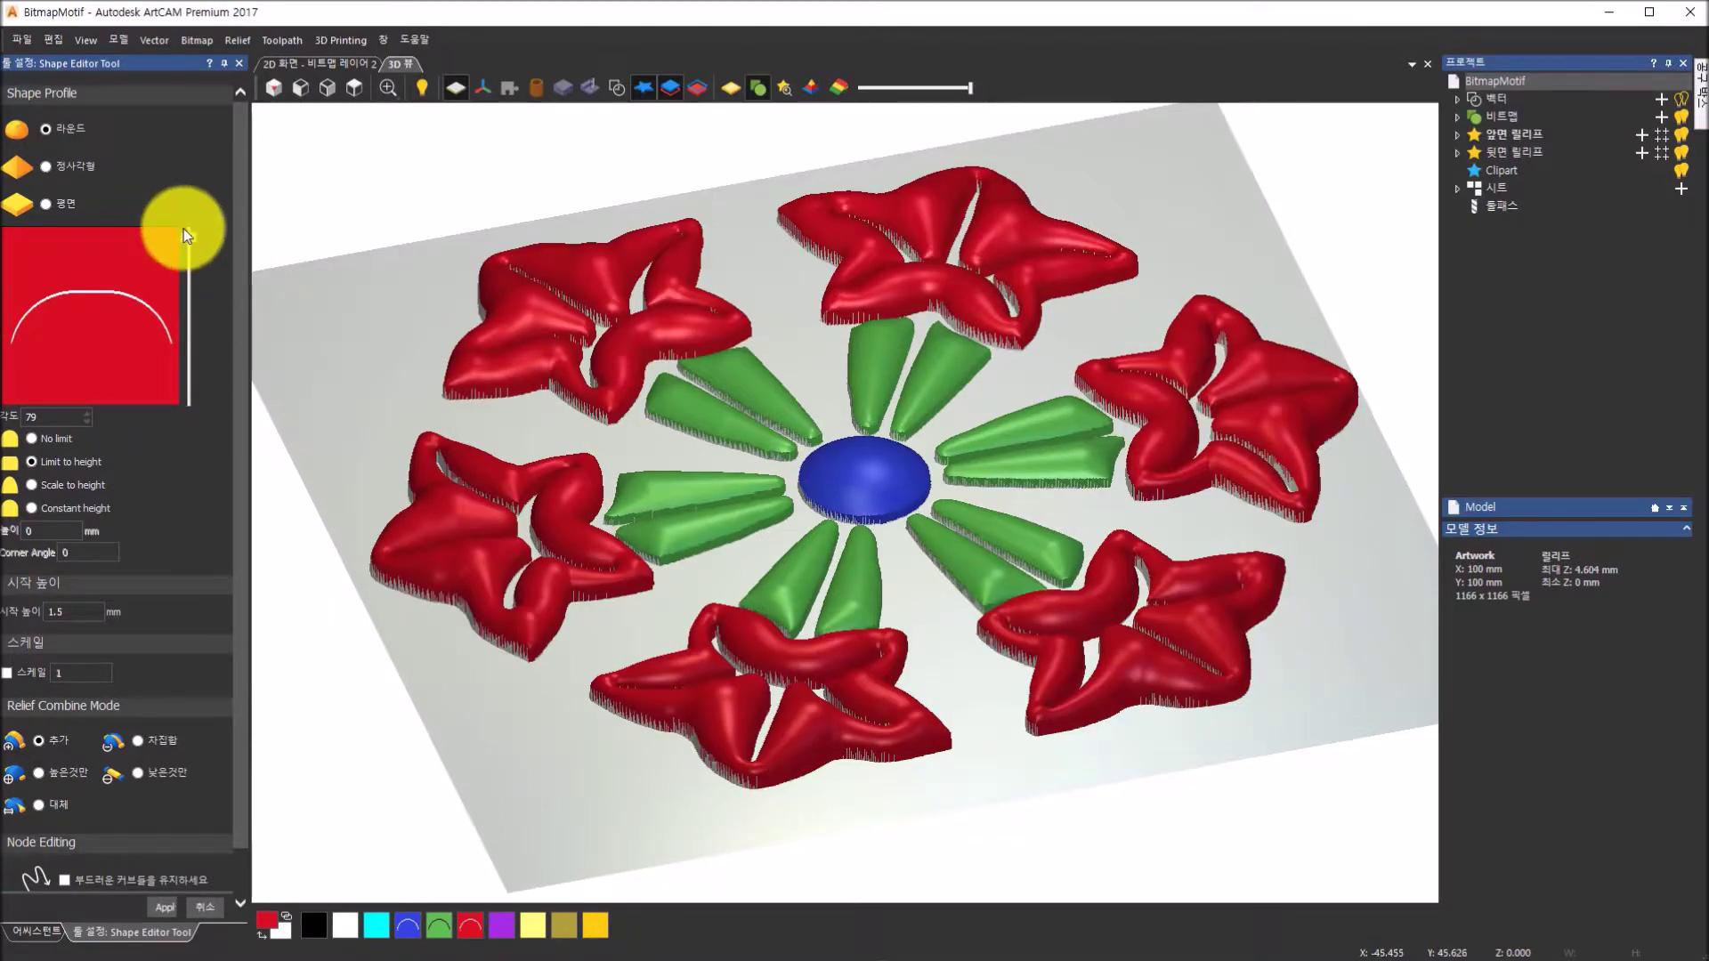
left_click_drag(185, 238, 188, 260)
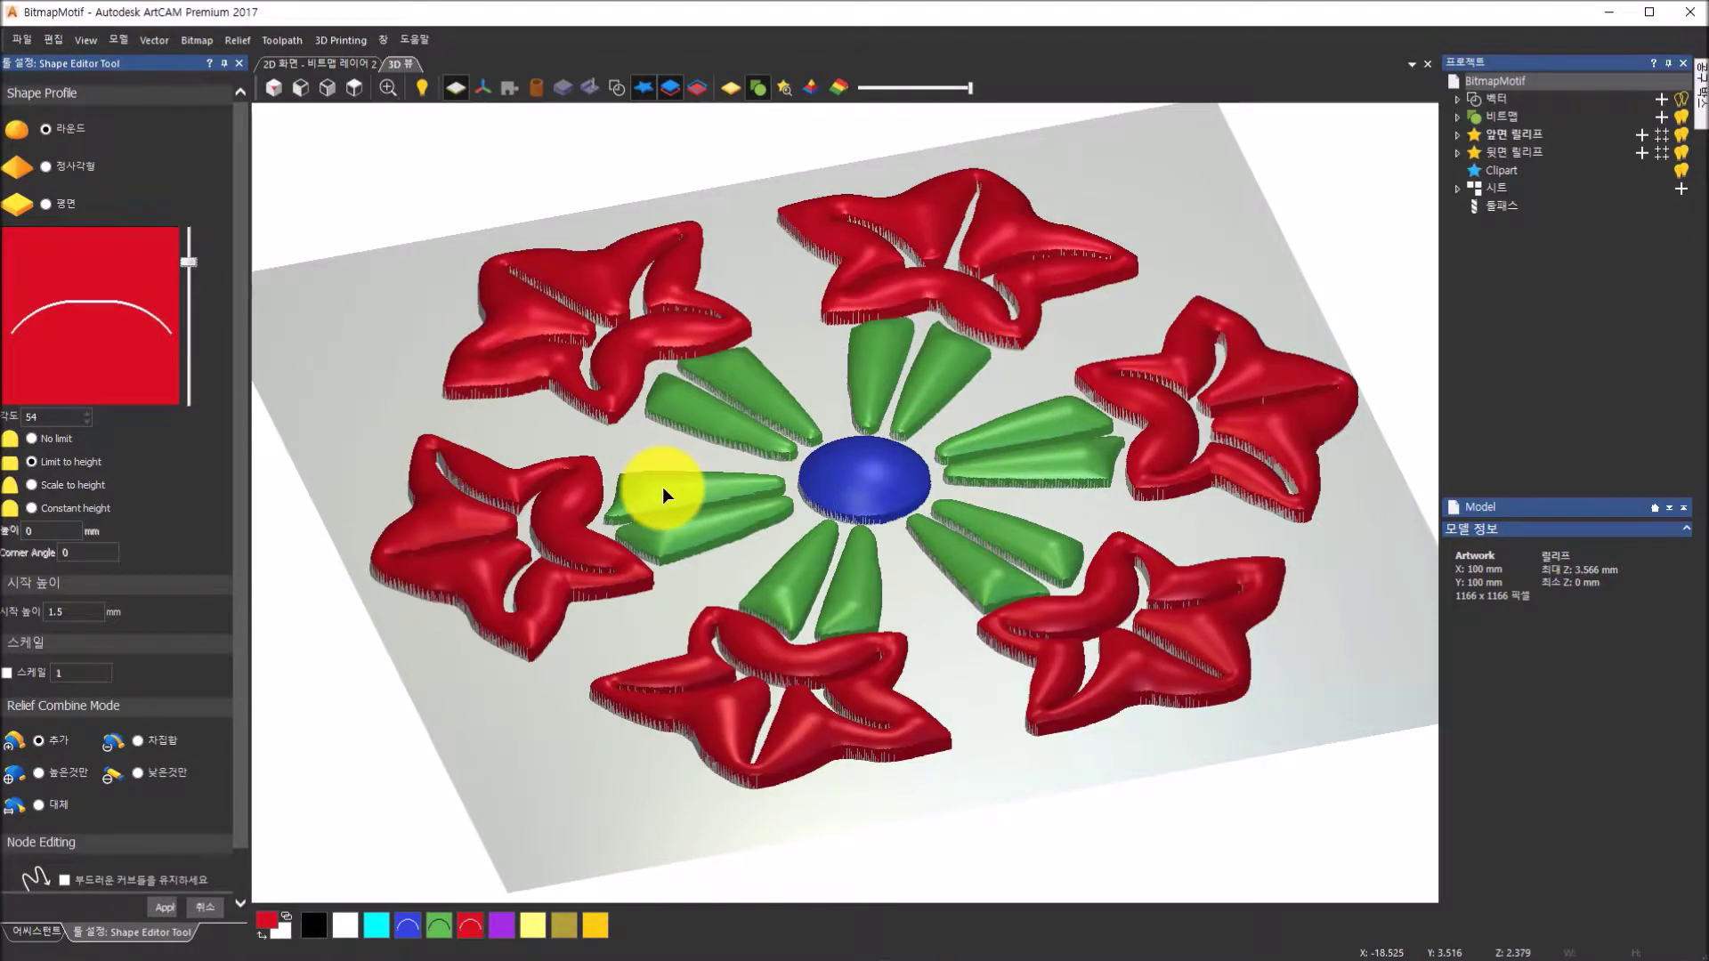
left_click_drag(667, 534, 920, 465)
left_click_drag(736, 410, 698, 446)
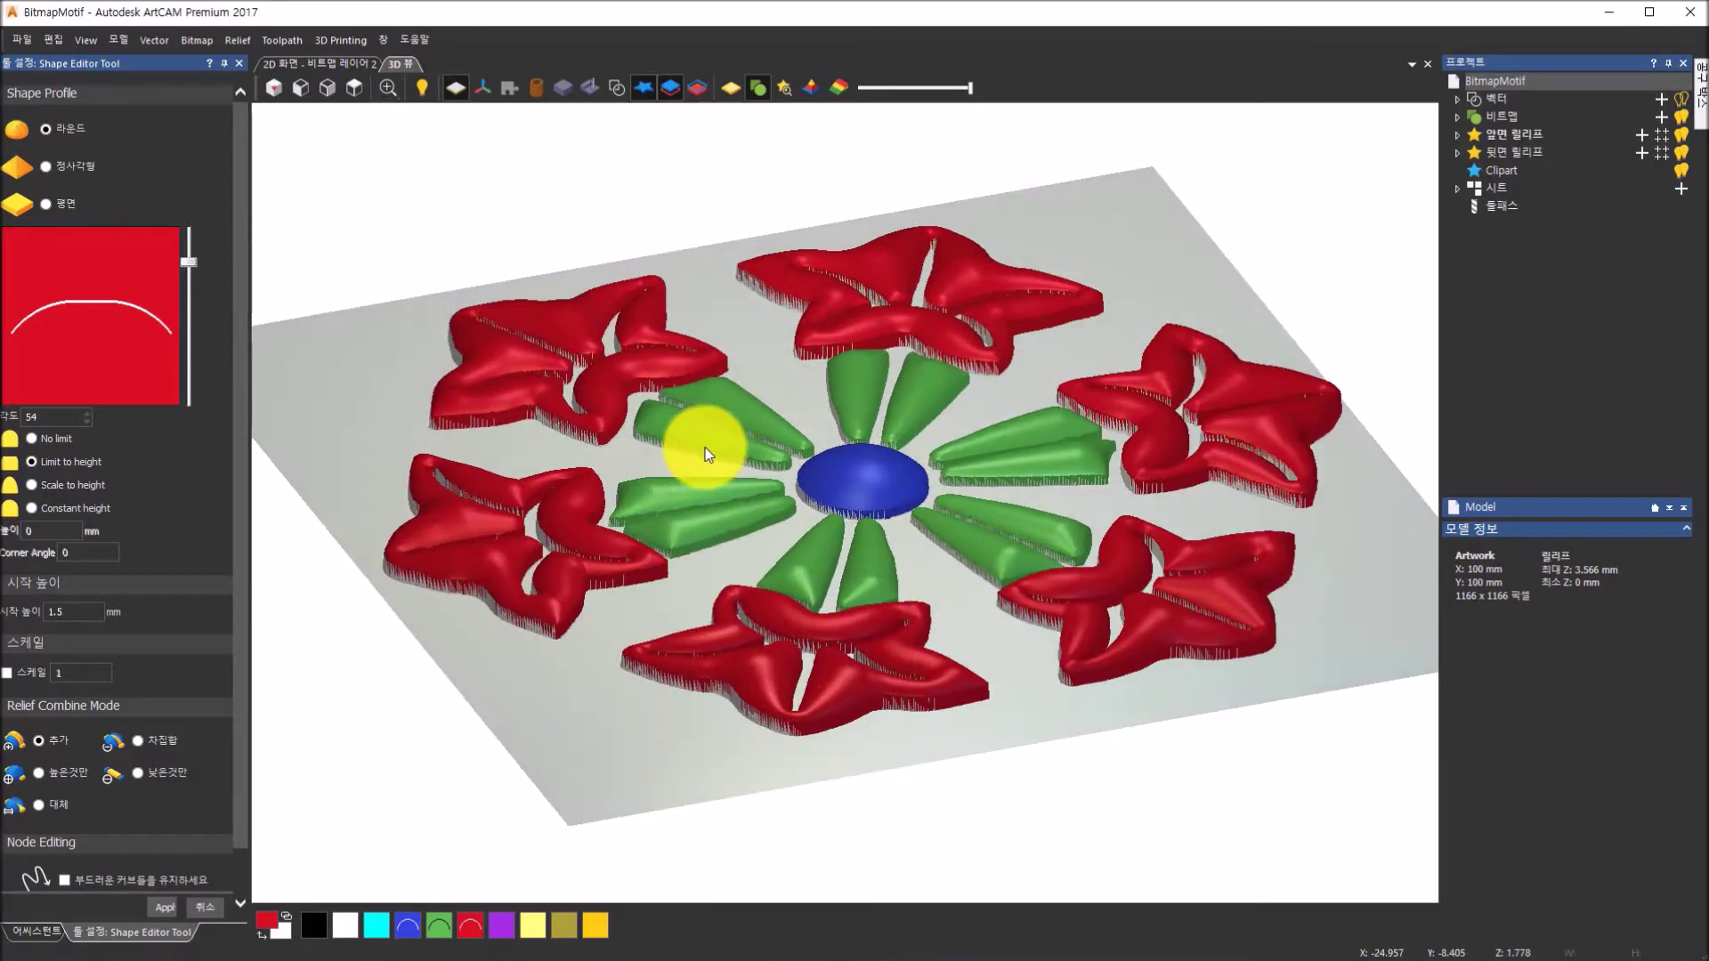
left_click_drag(185, 261, 190, 251)
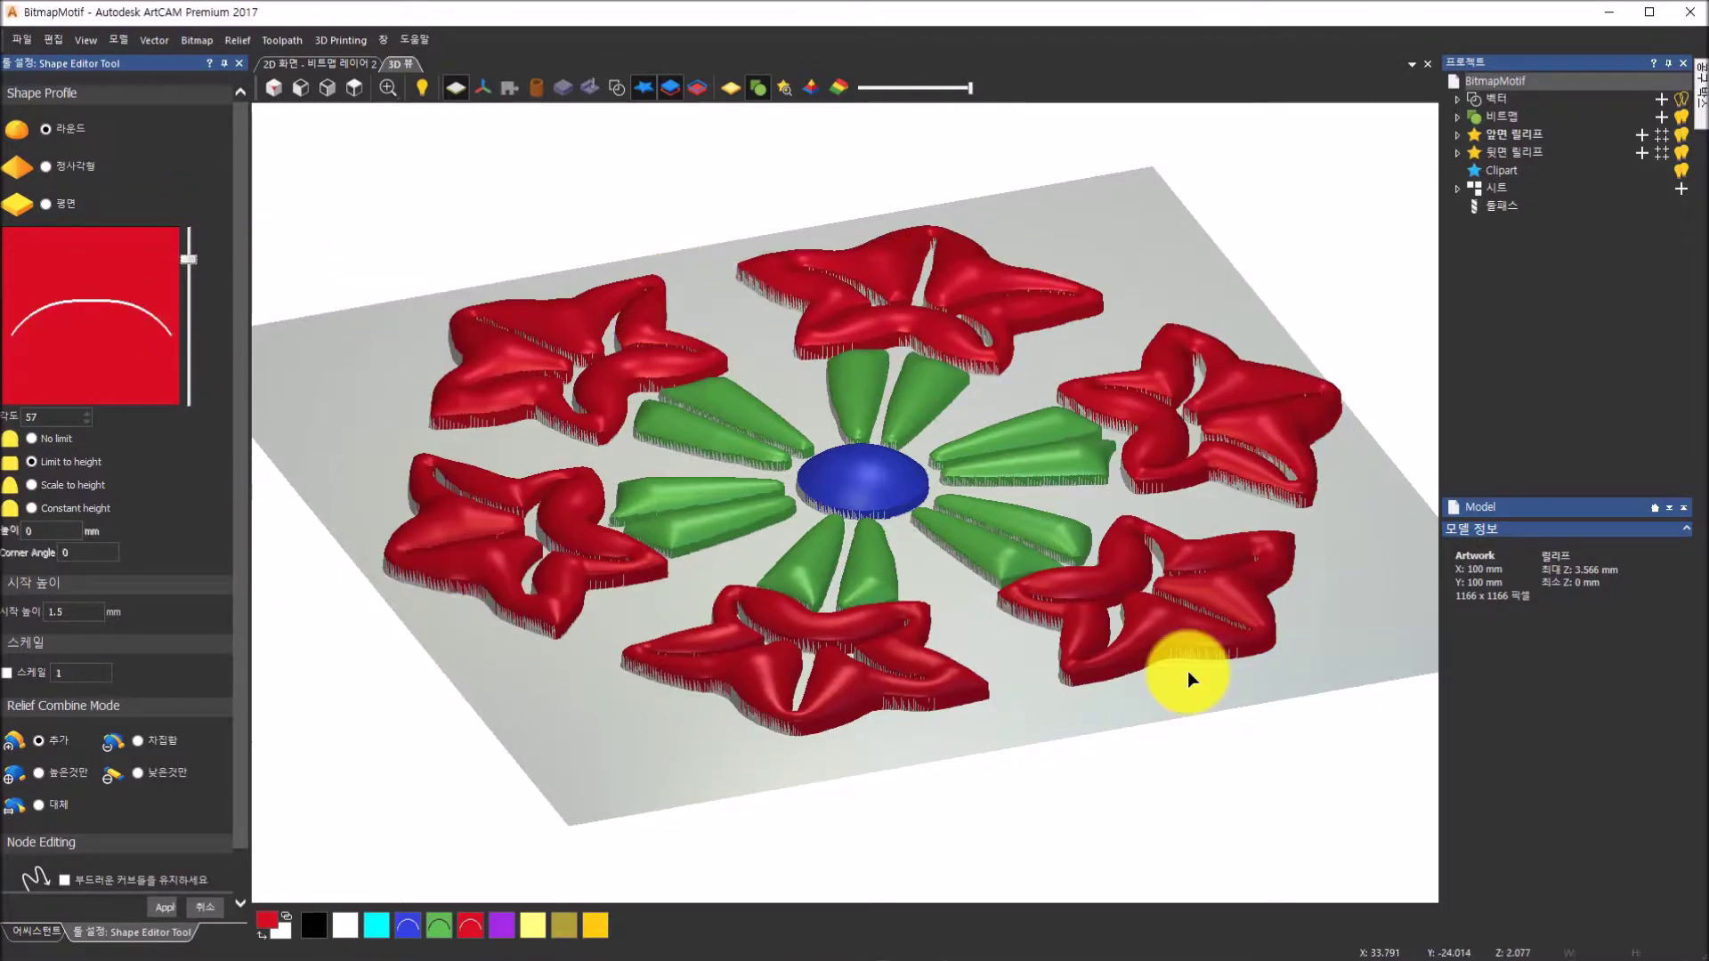
left_click(163, 905)
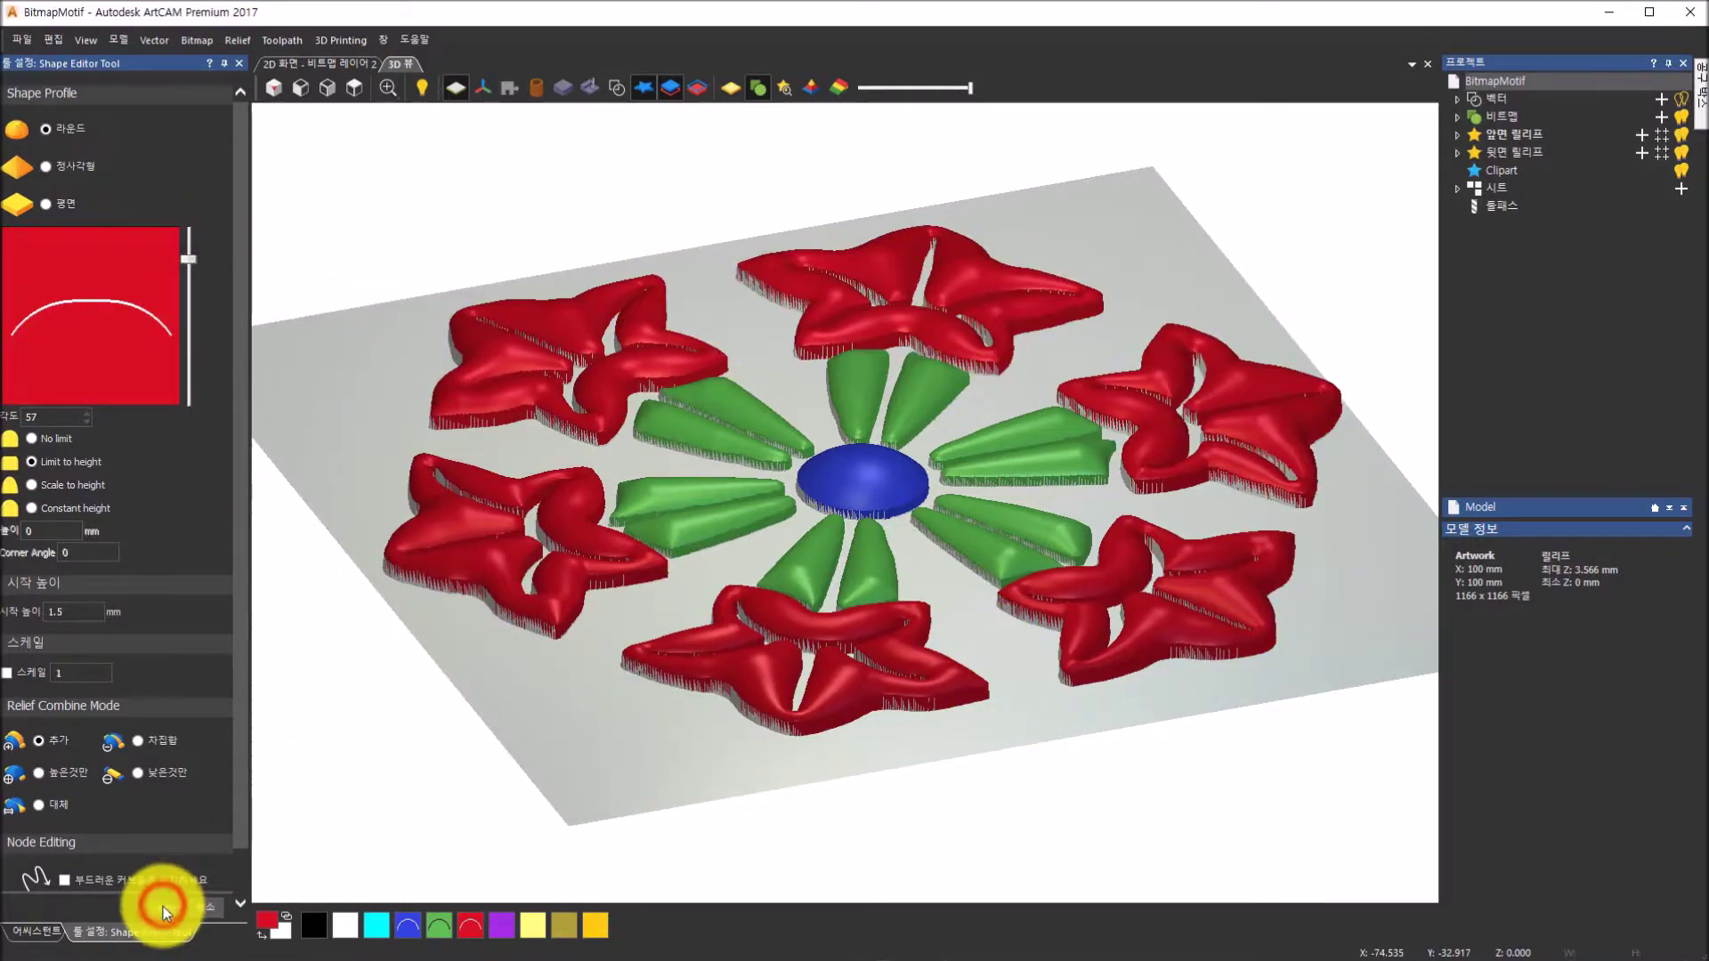
left_click(212, 914)
- Examine the finished coloured relief at a low angle, from the top and in the isometric view
left_click_drag(1117, 512, 1024, 418)
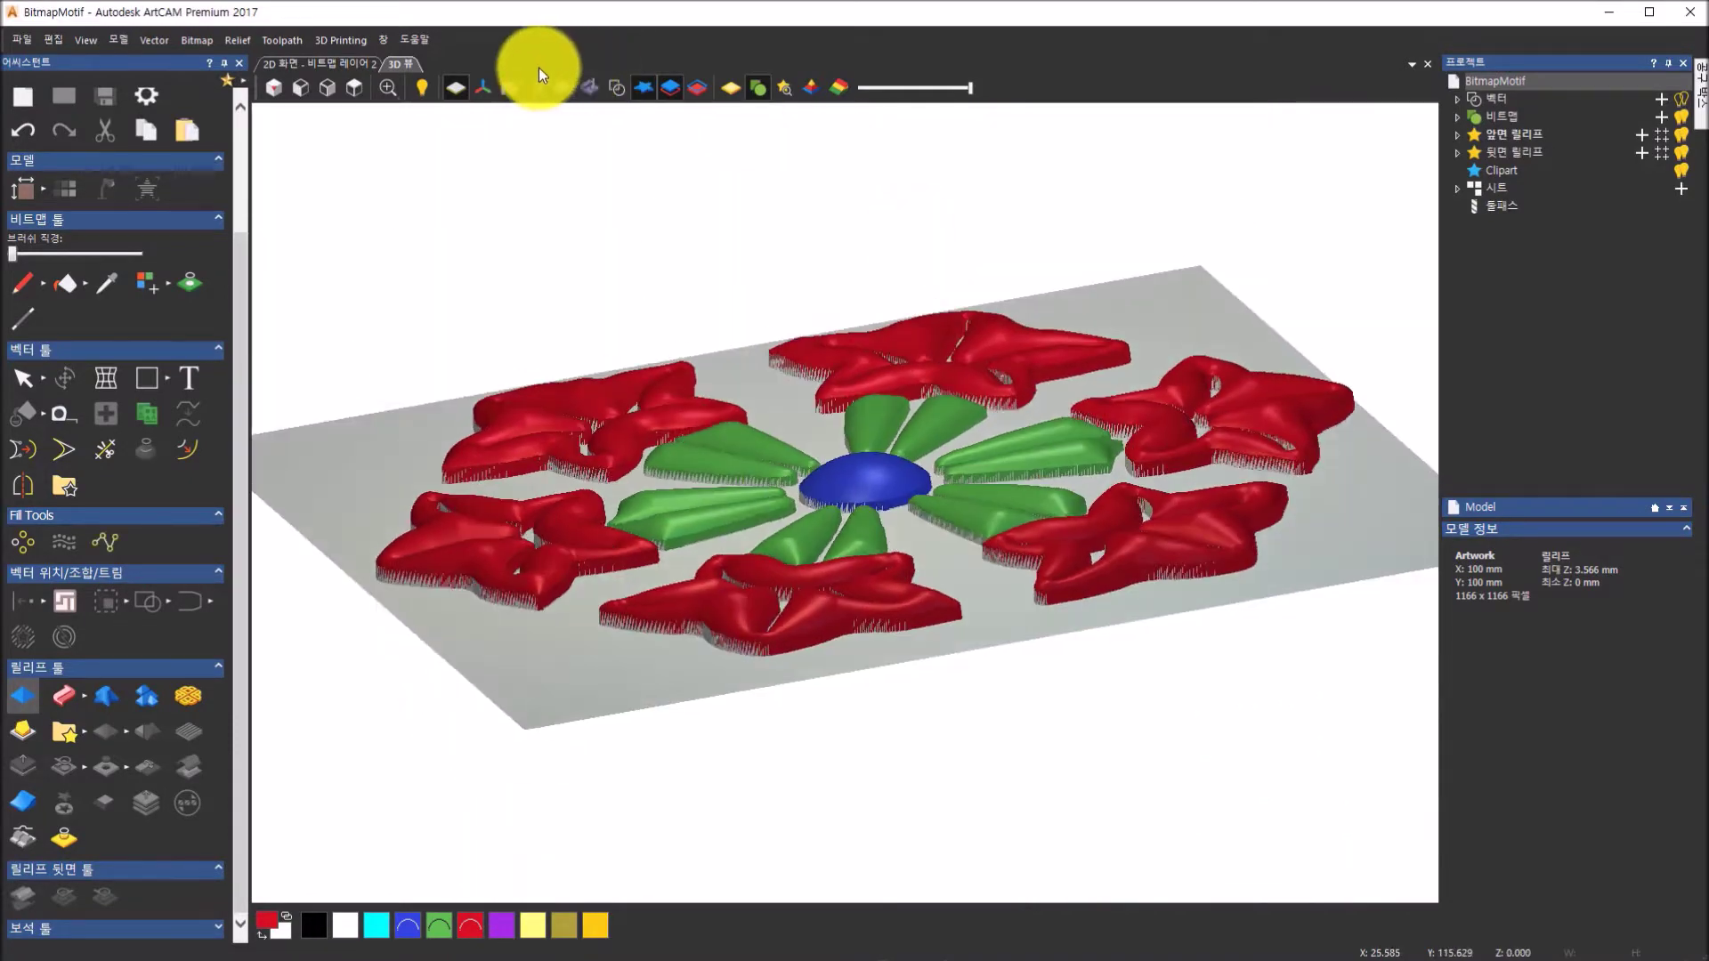
left_click(345, 83)
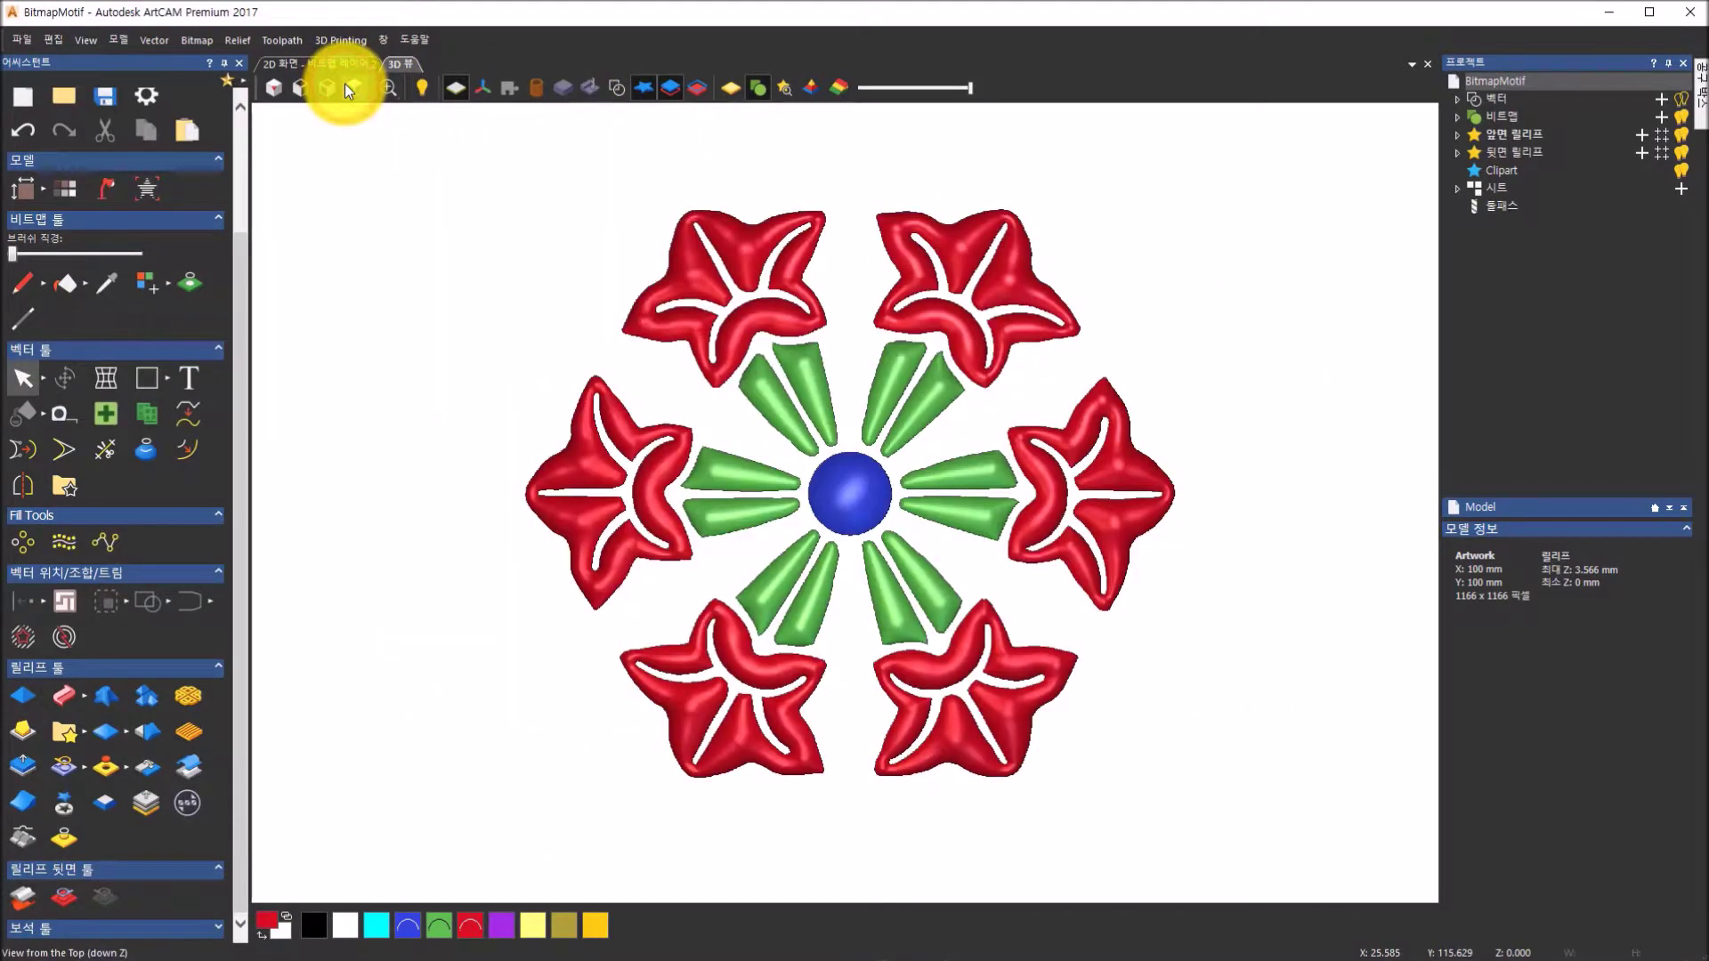
left_click(274, 87)
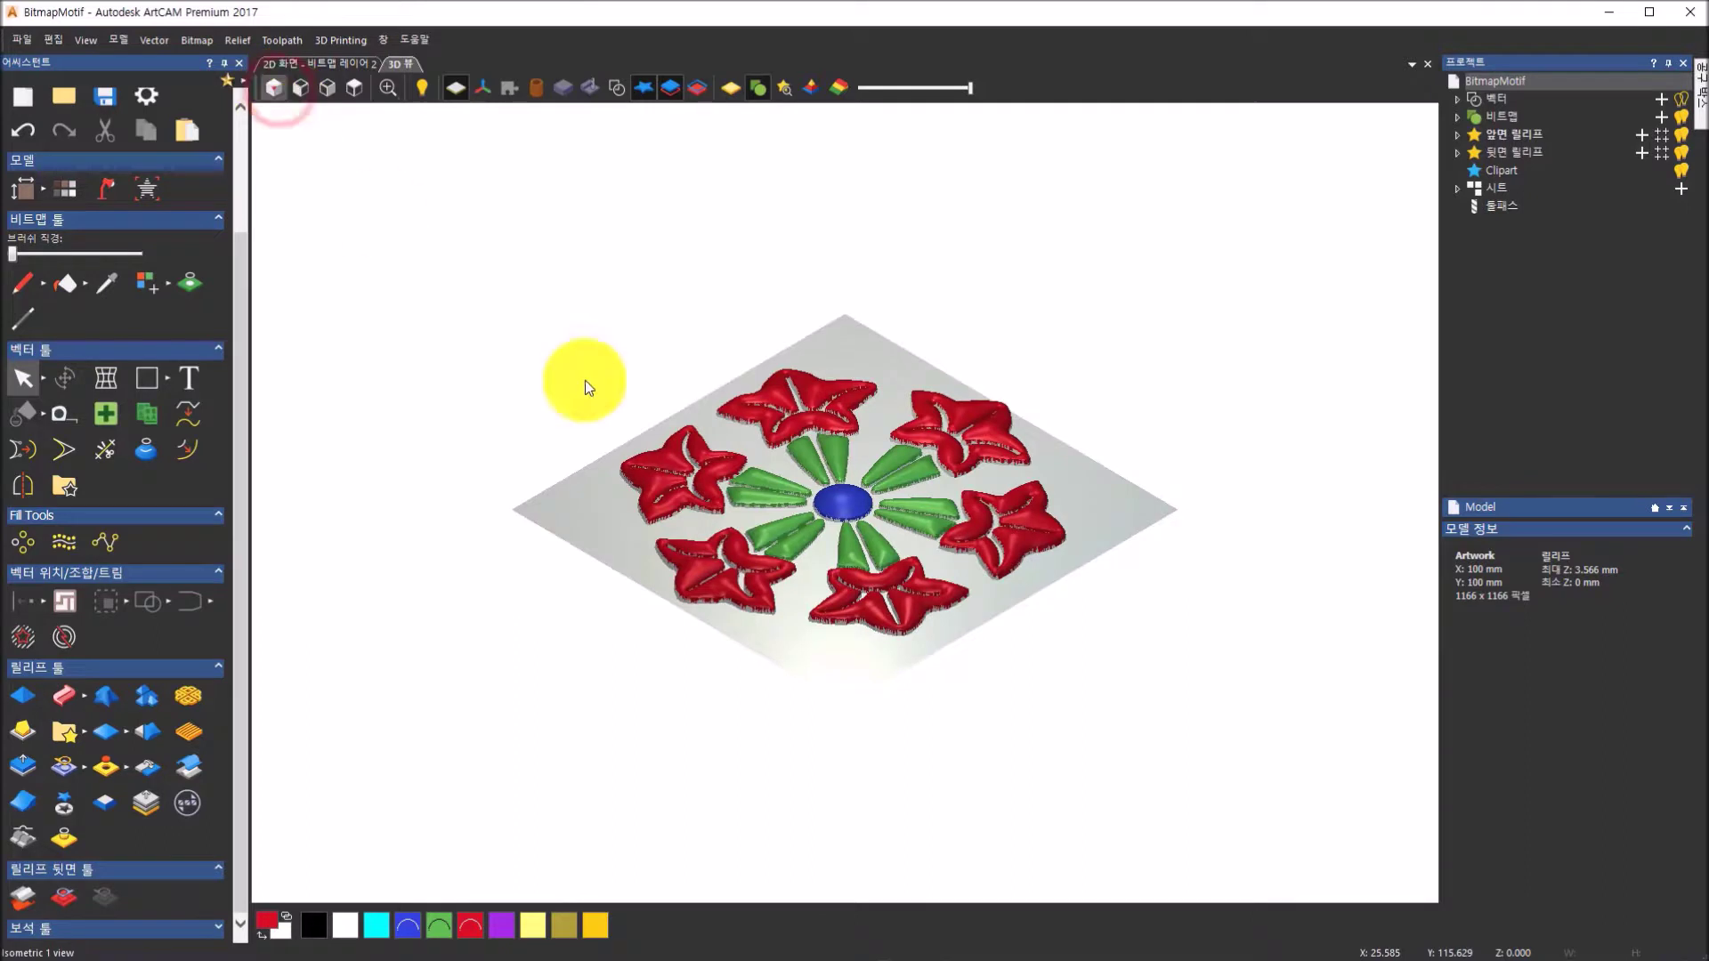
scroll(907, 607, "up", 3)
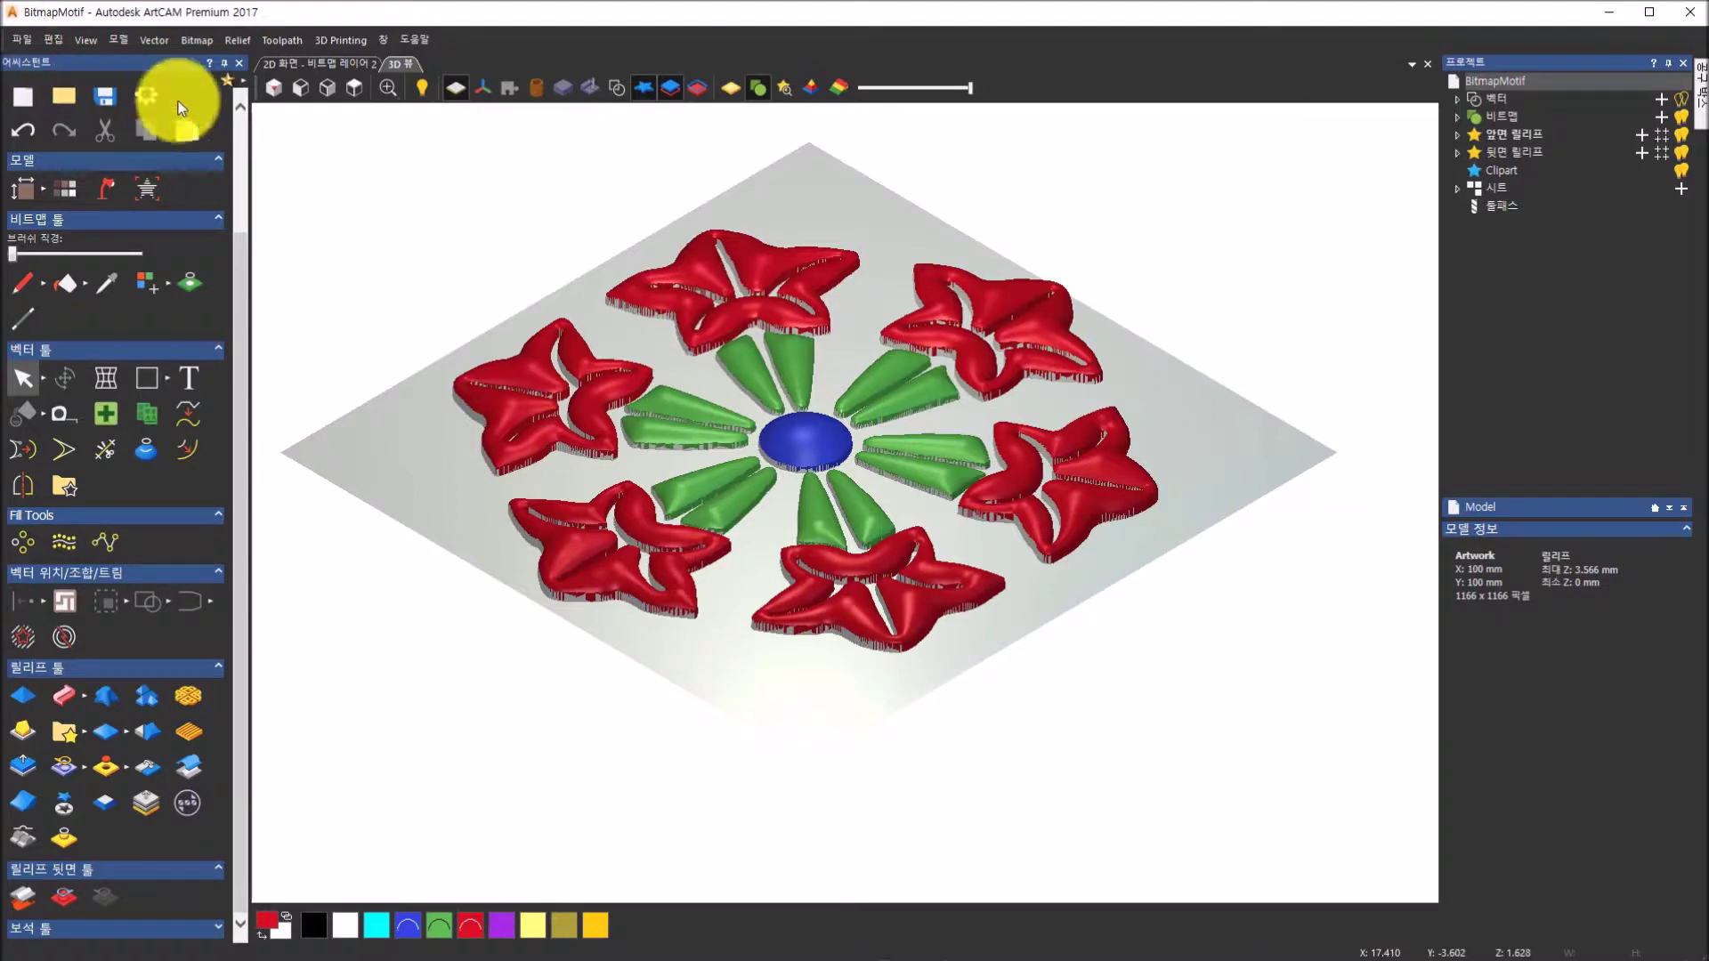
- Hide the zero plane and display the relief with its shaded material instead of the bitmap colours
left_click(456, 89)
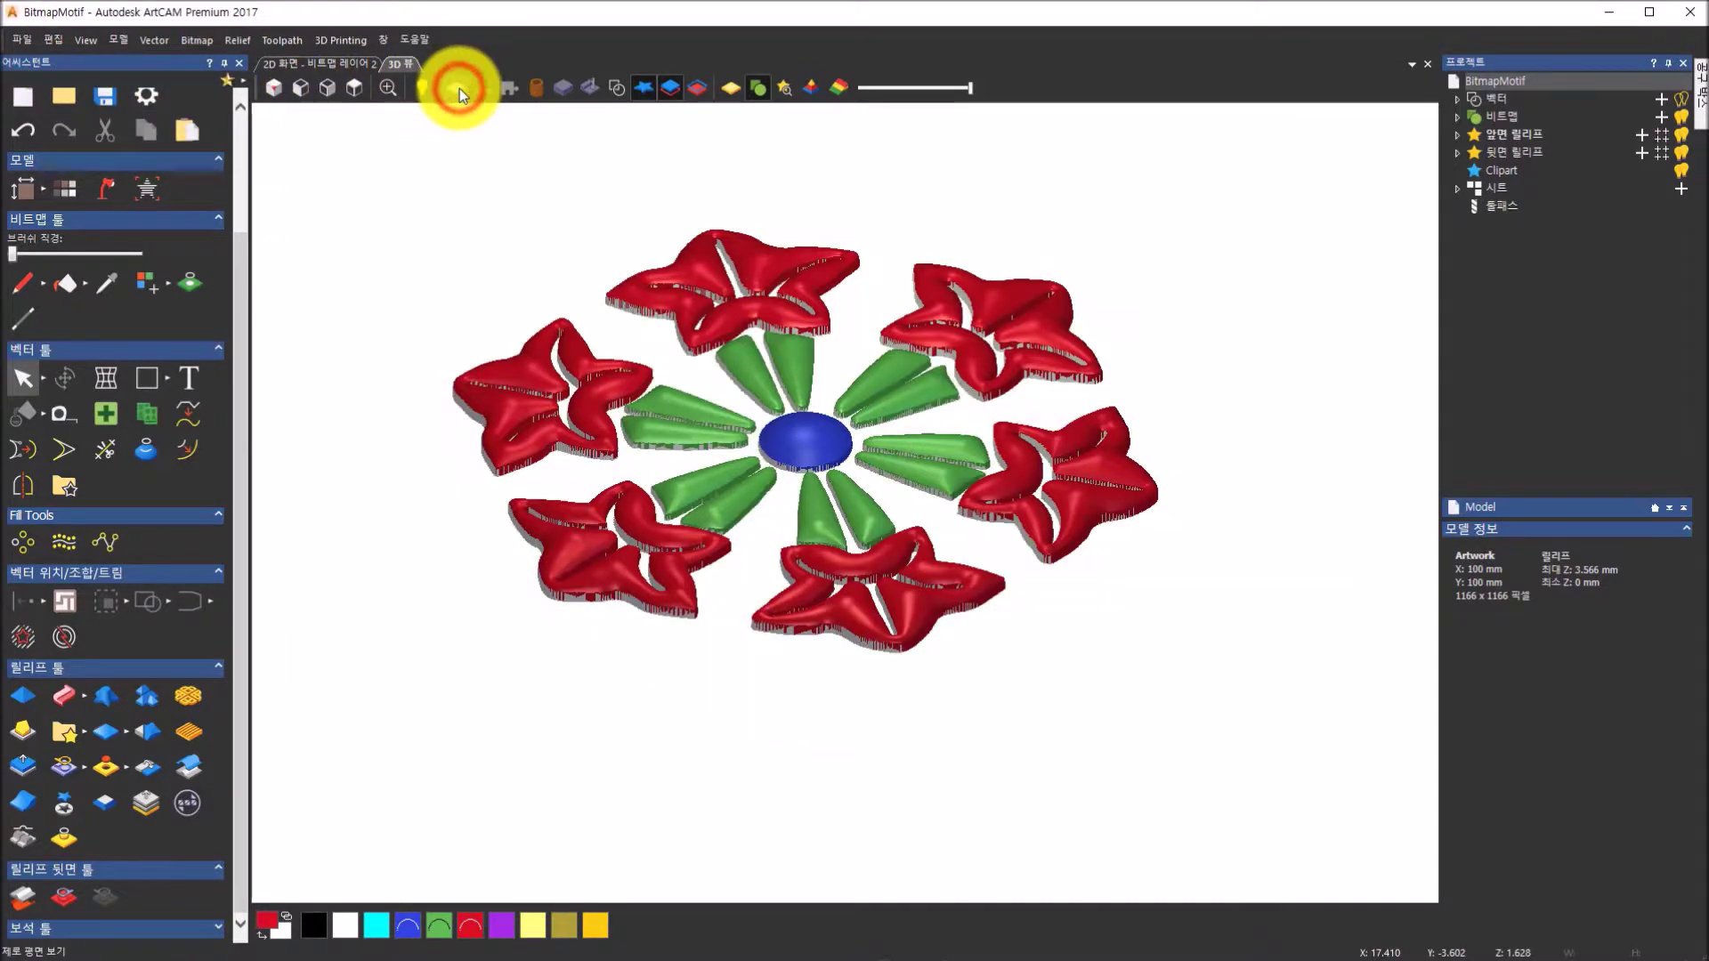
left_click_drag(824, 529, 824, 636)
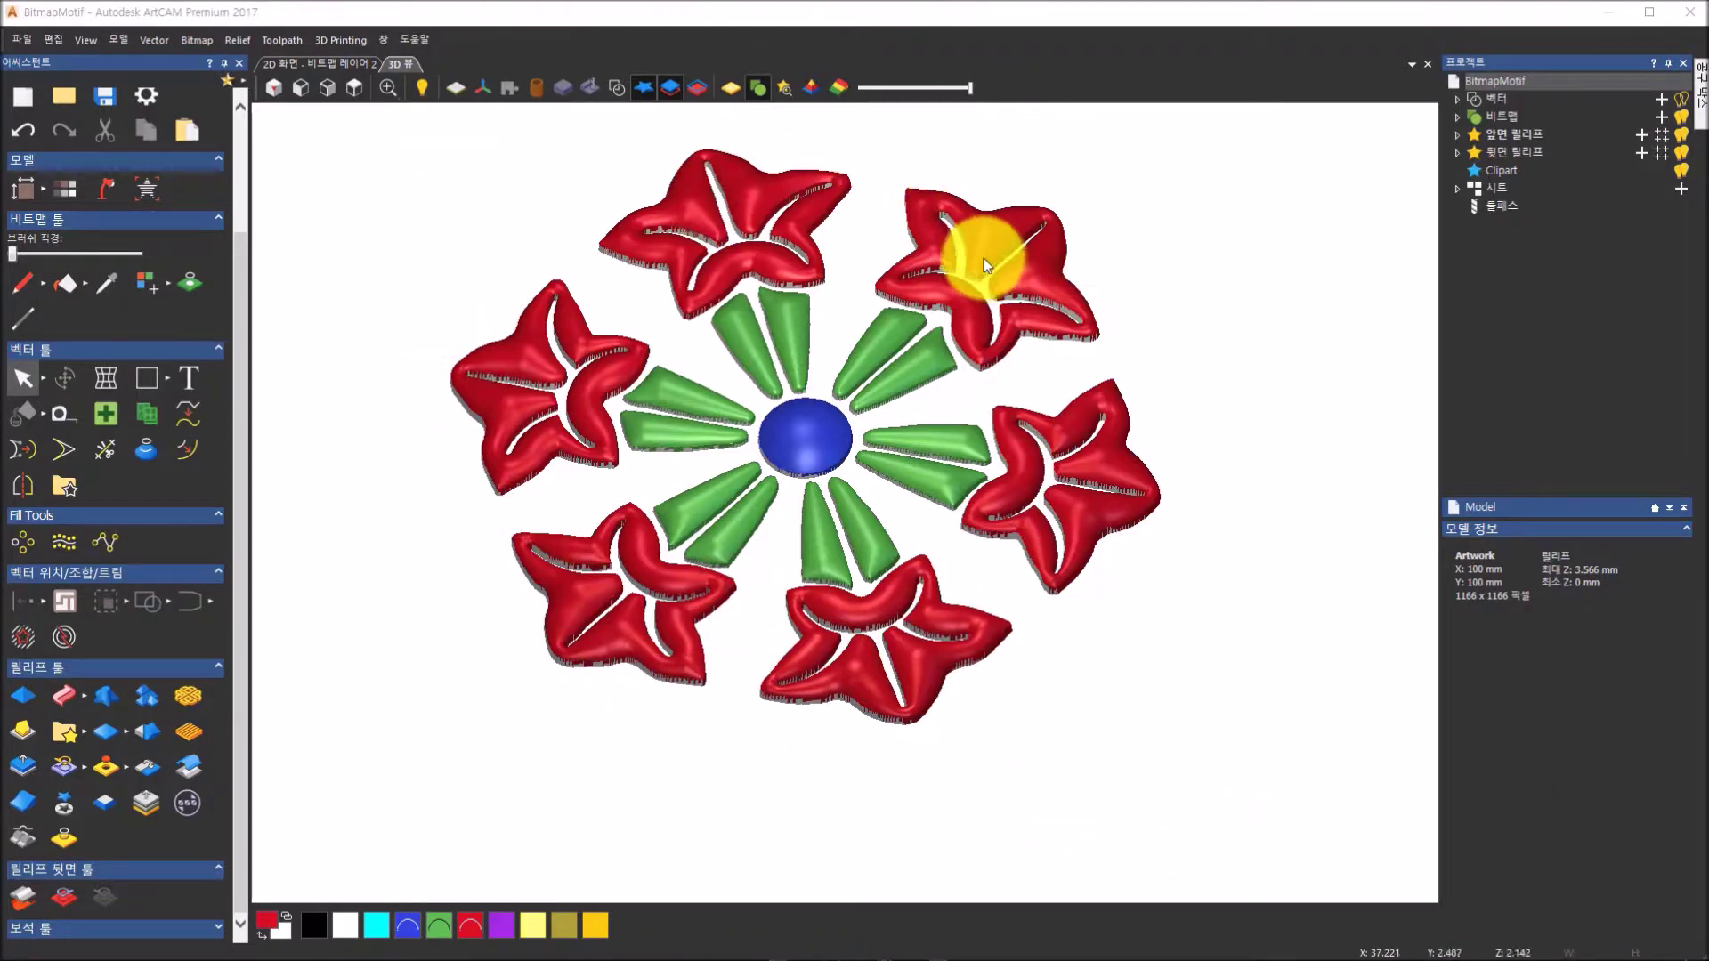
left_click(738, 92)
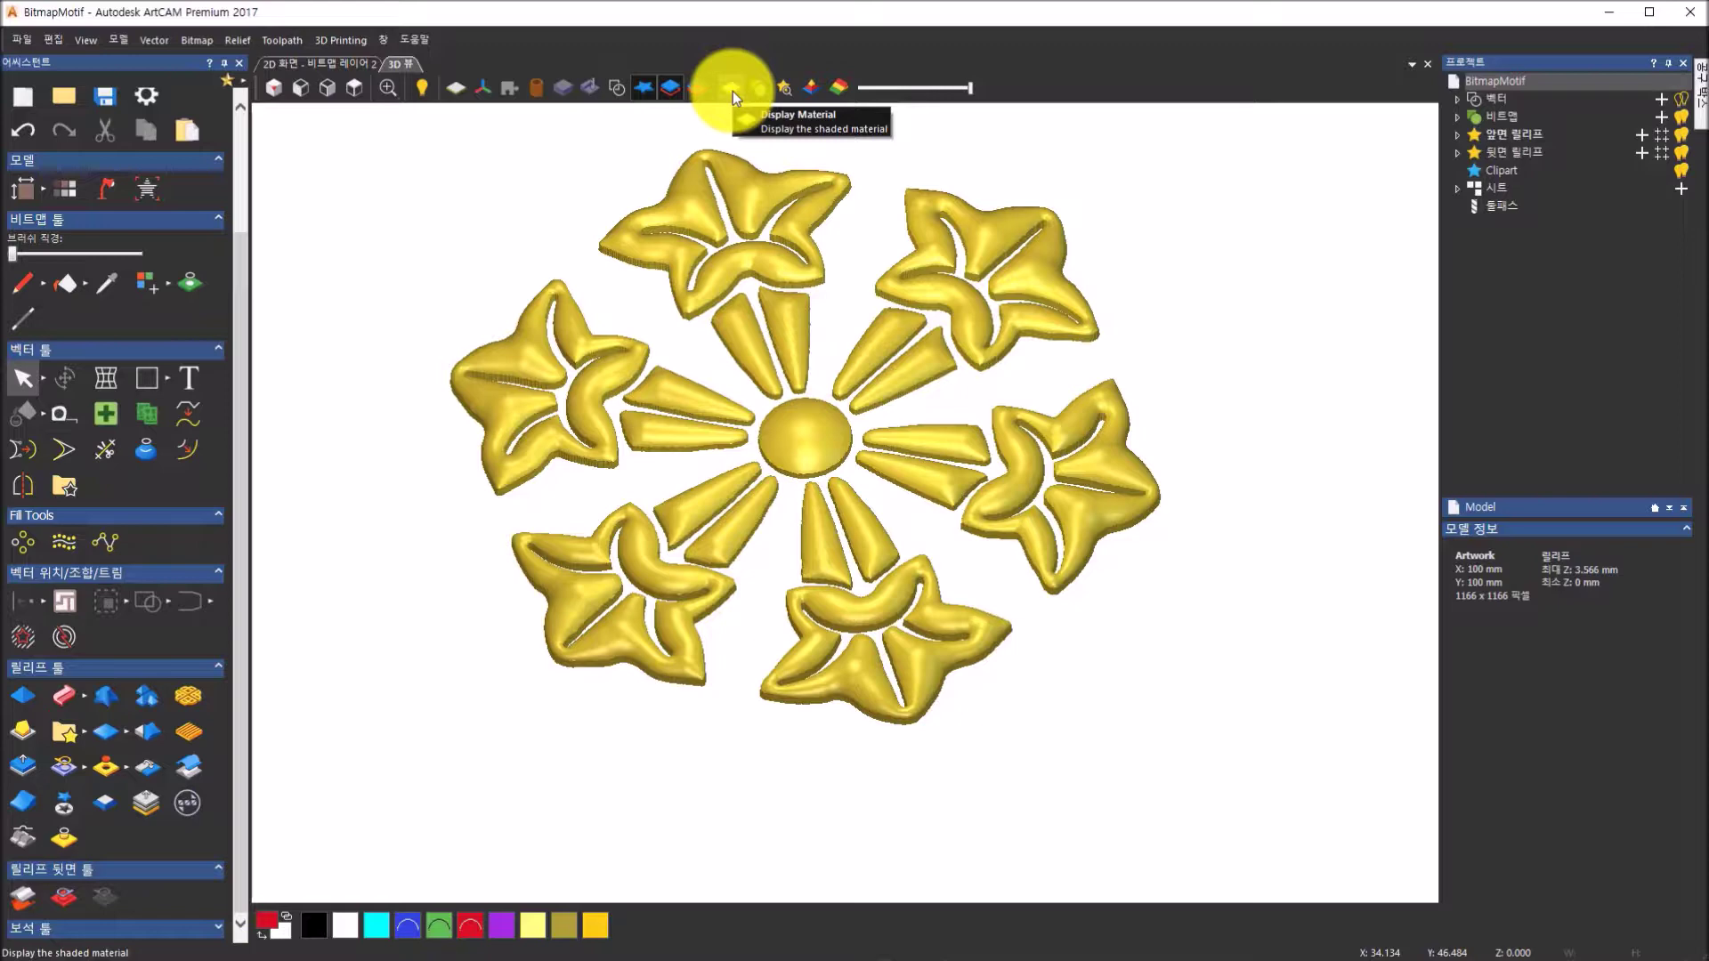
left_click_drag(918, 704, 1068, 664)
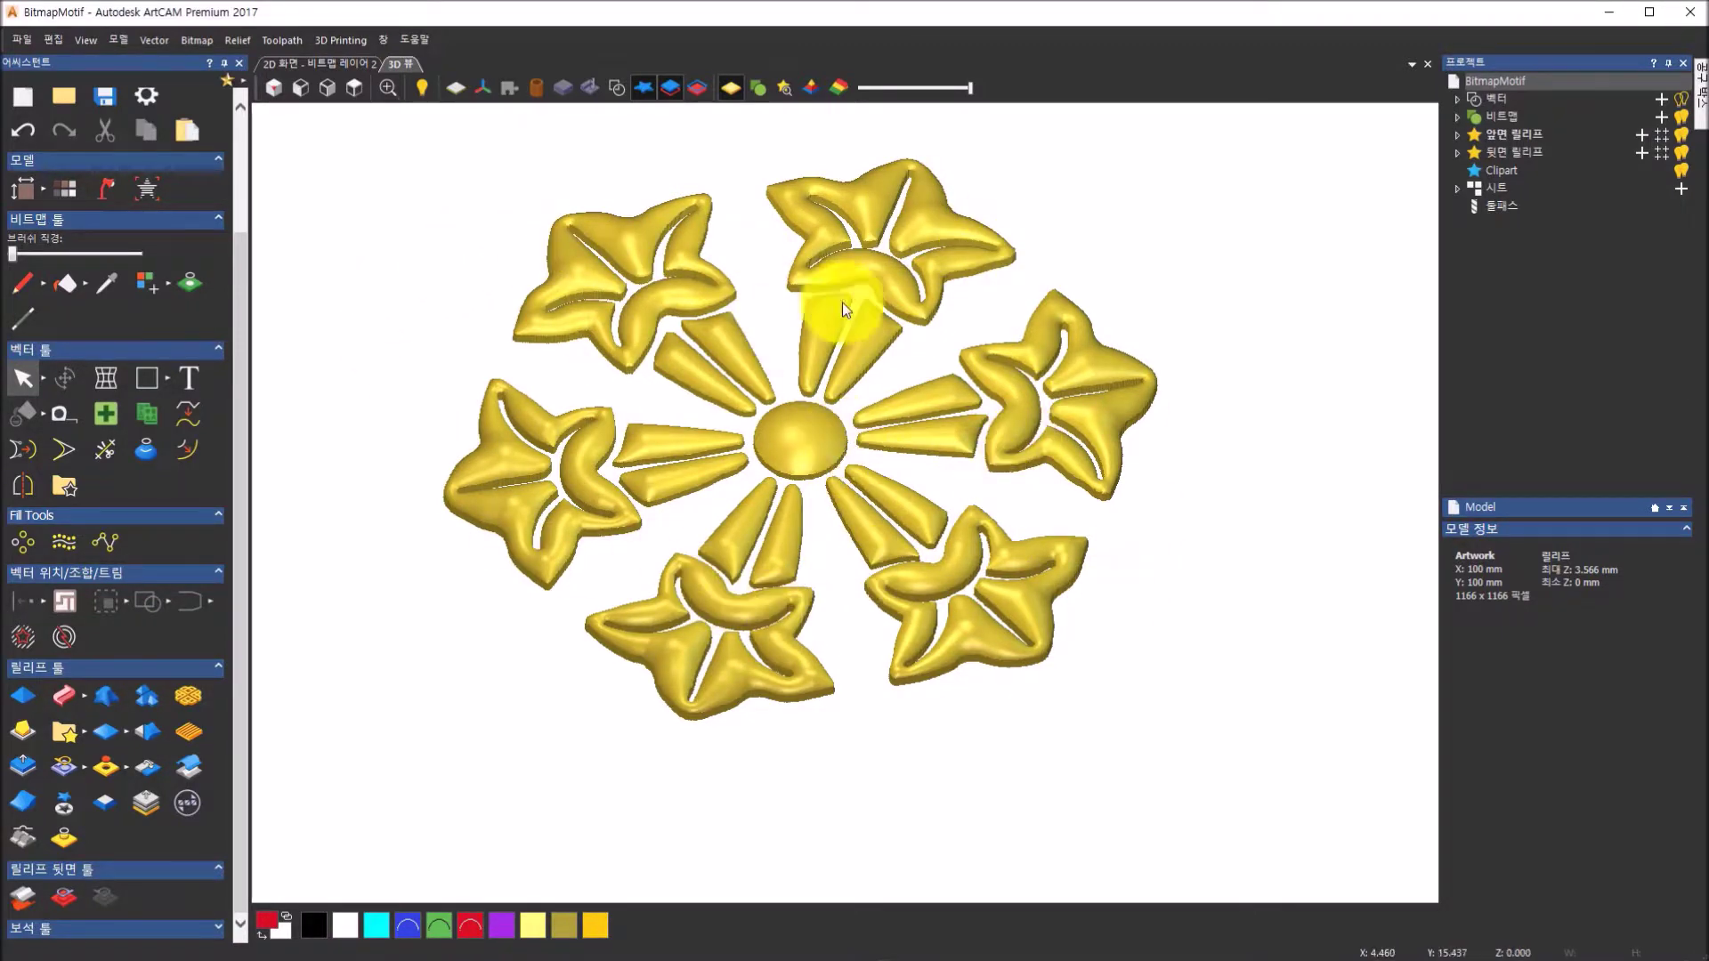
left_click_drag(765, 349, 787, 389)
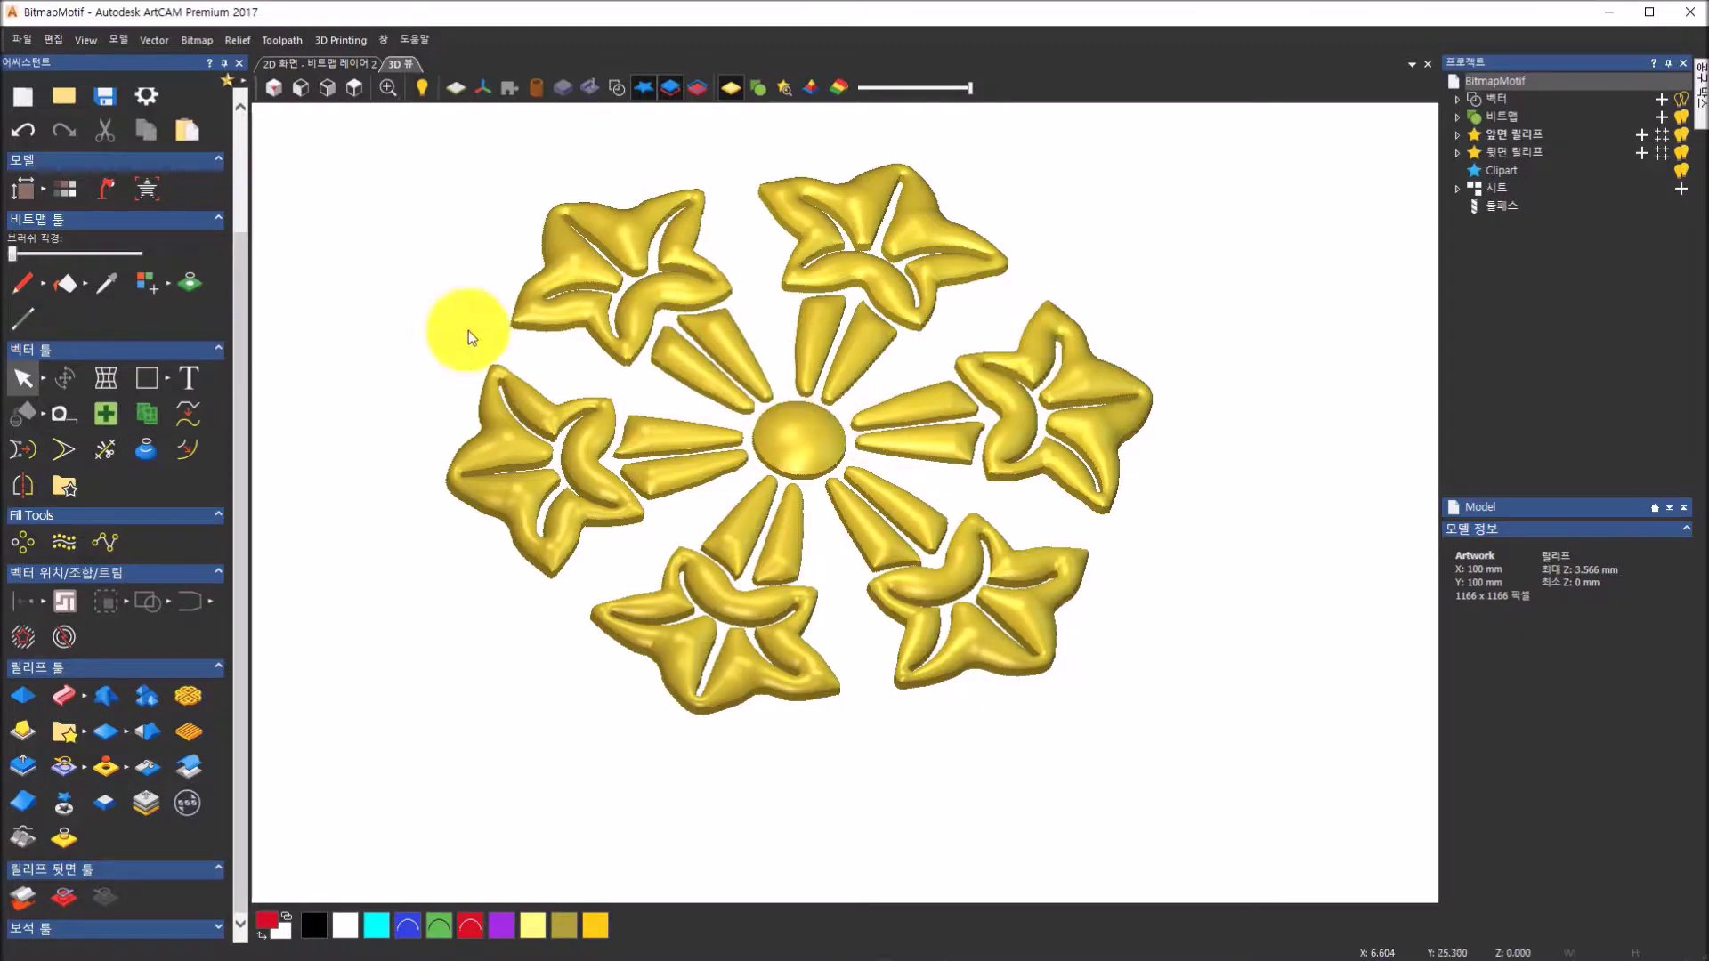
- Open the lights and material settings and apply the ArtCAM background to the 3D view
left_click(105, 191)
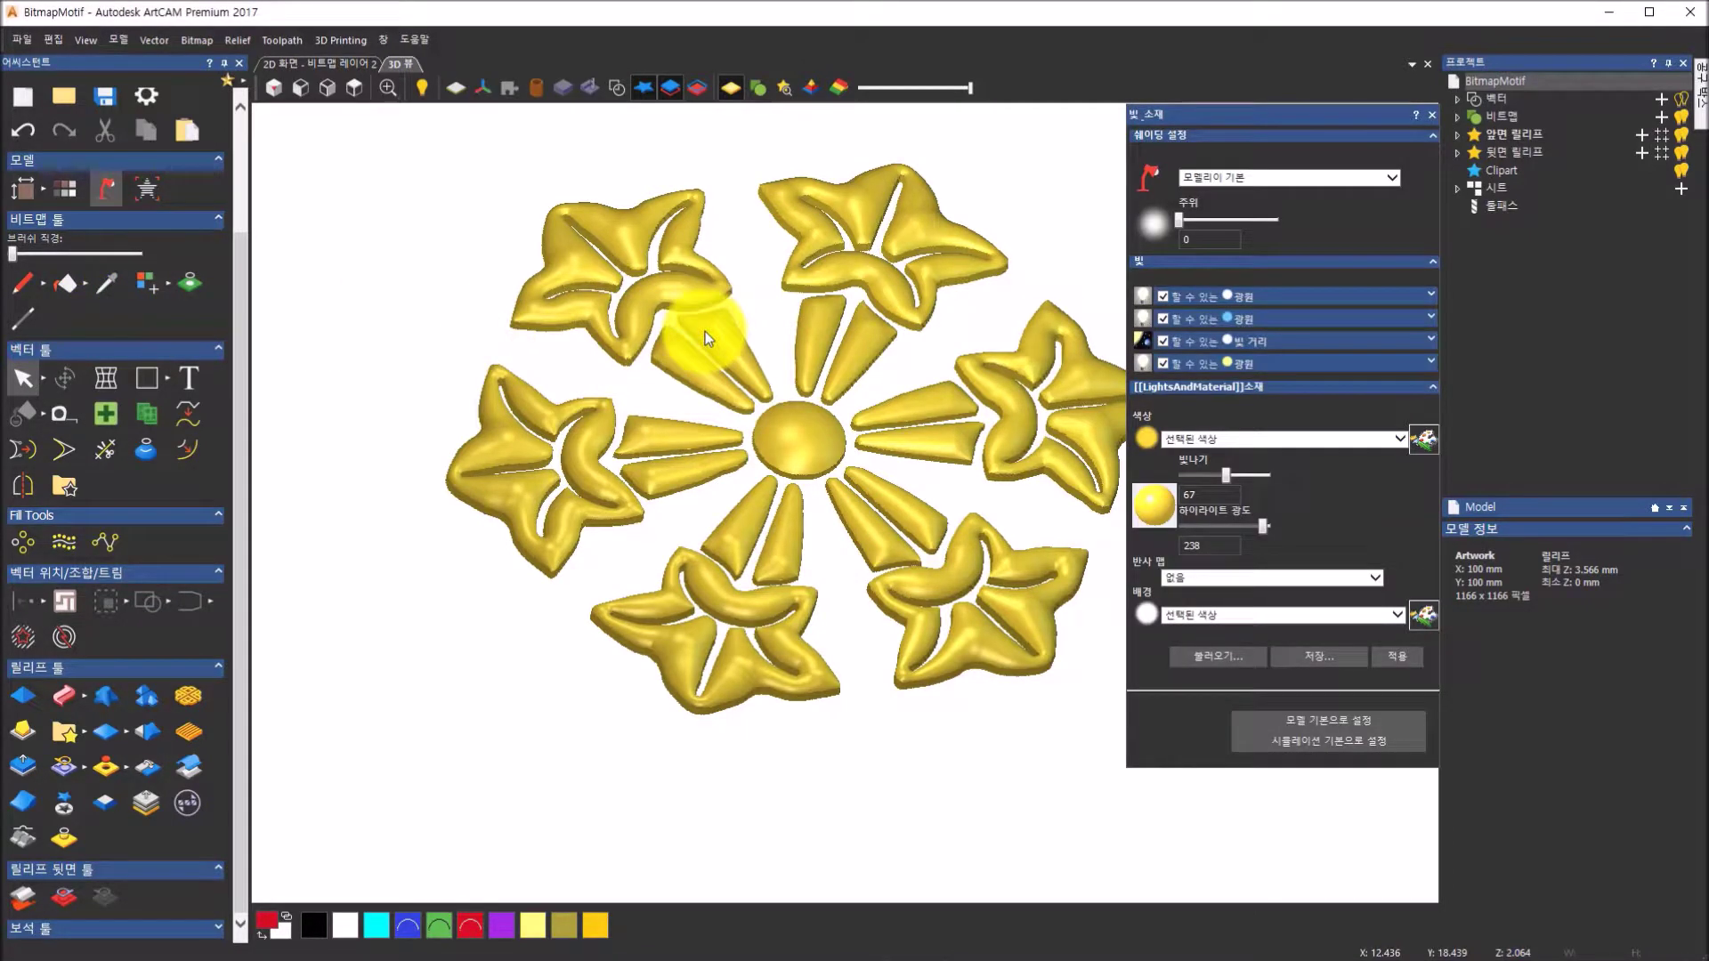
left_click_drag(918, 465, 837, 427)
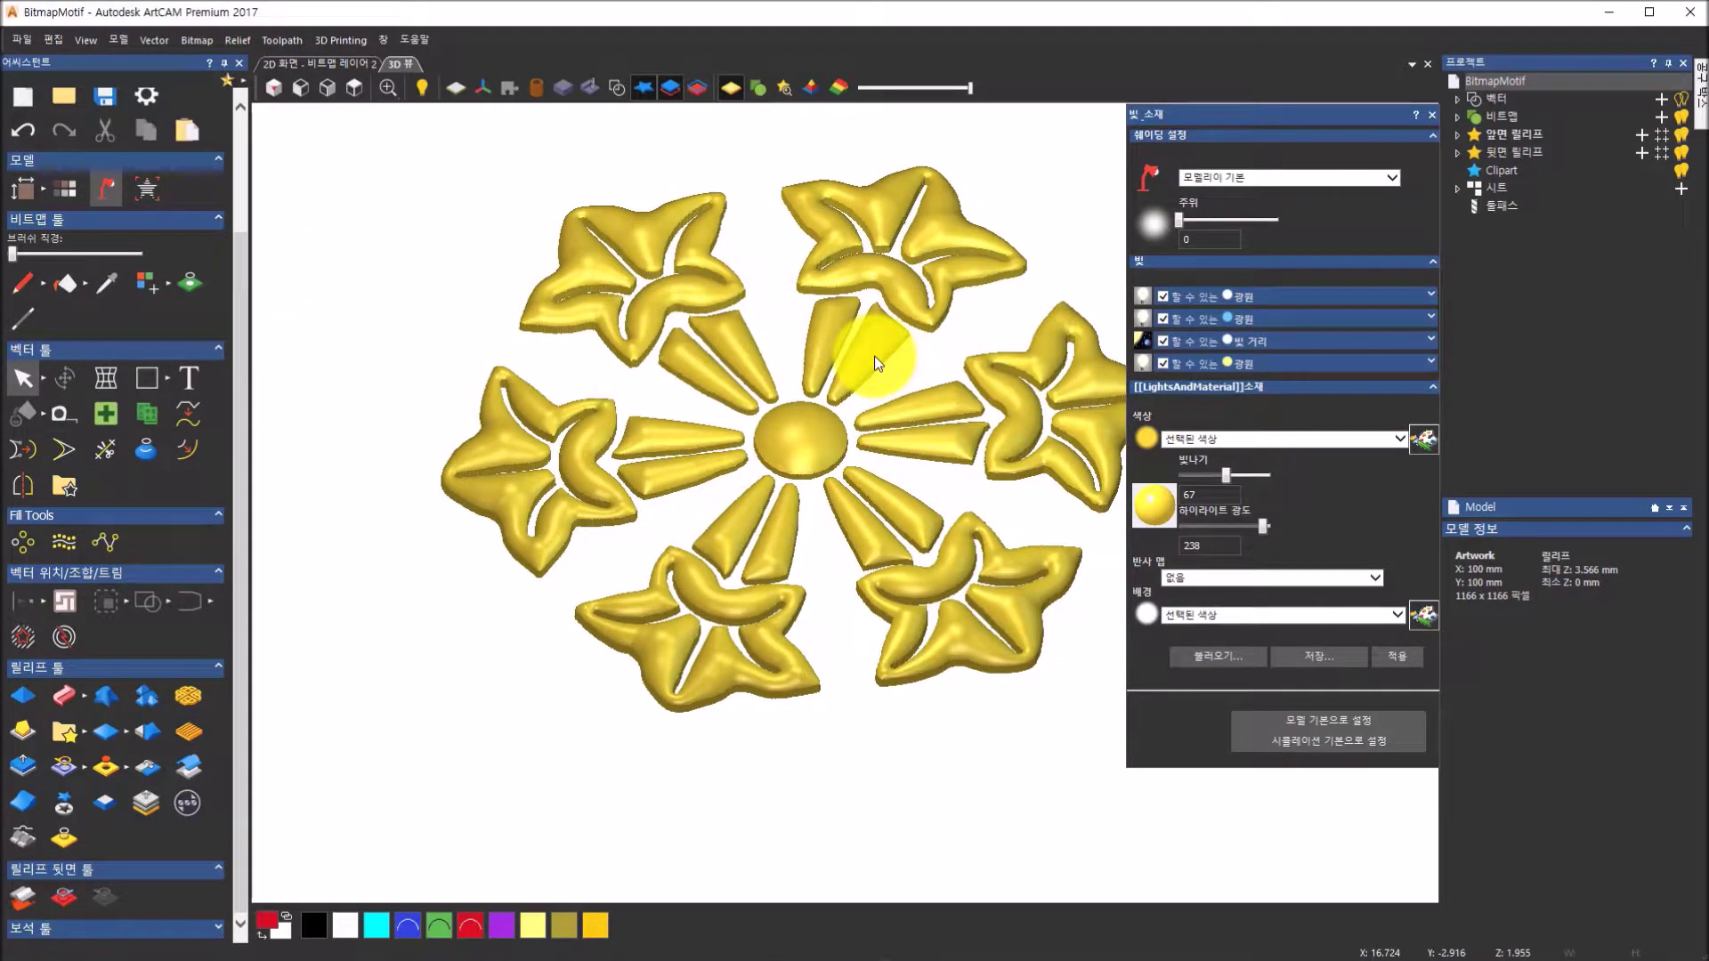
left_click(1308, 615)
left_click(1301, 637)
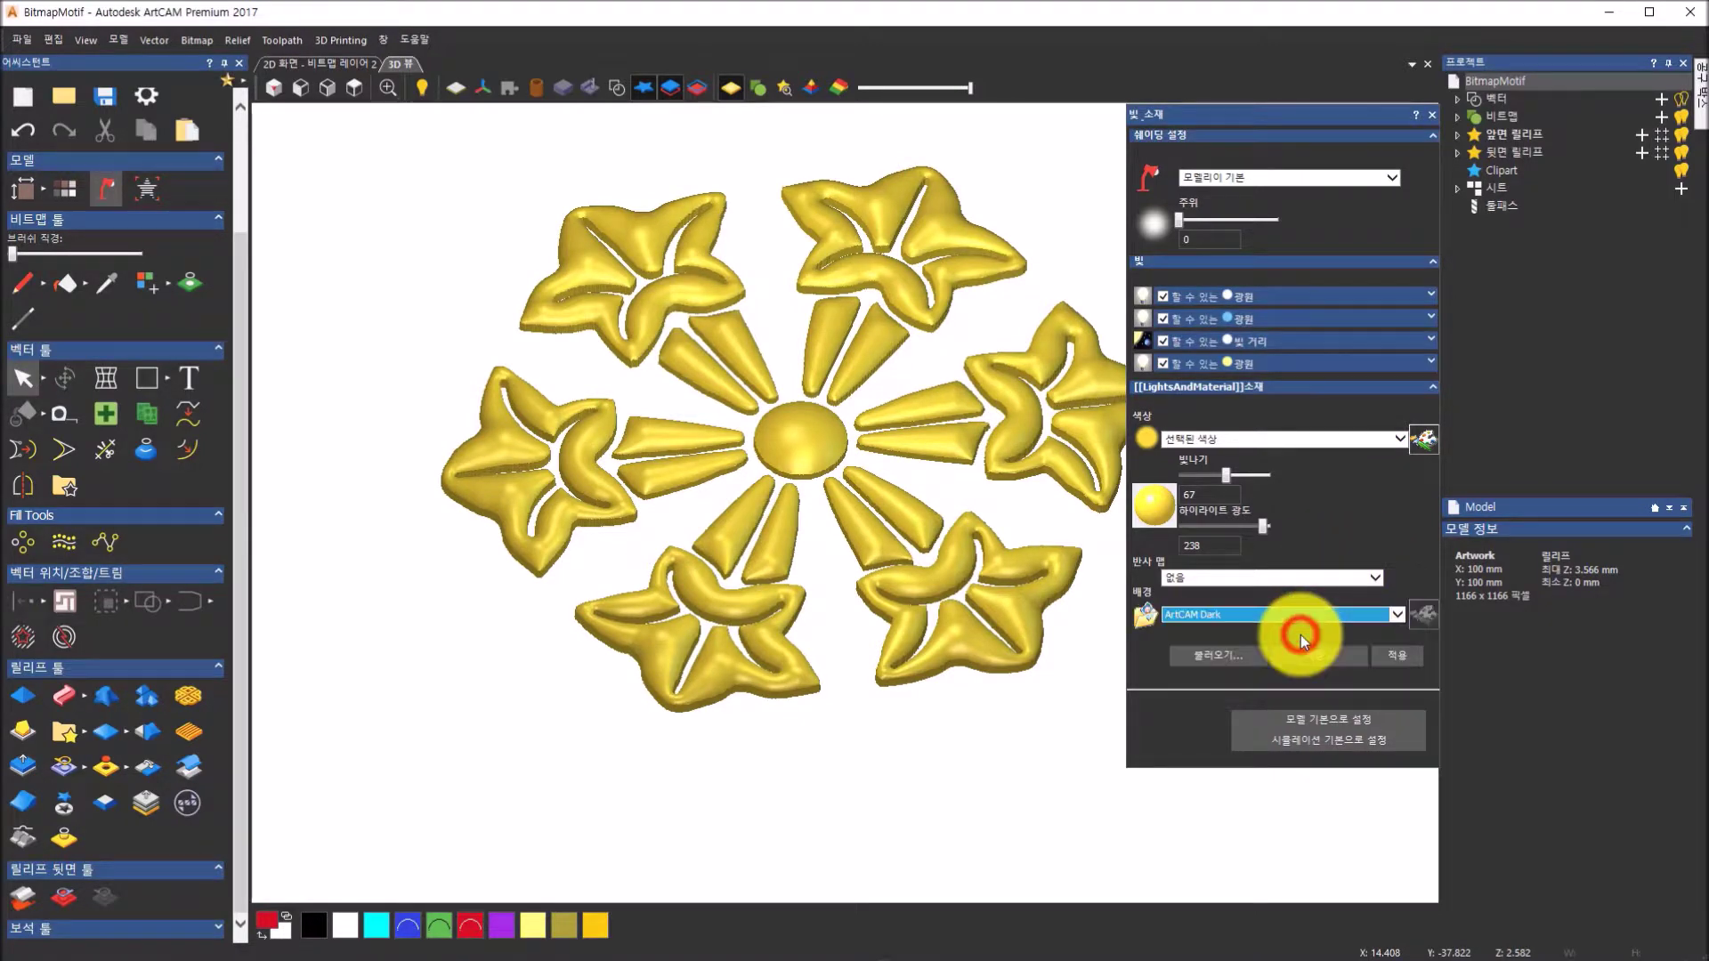
left_click(1300, 620)
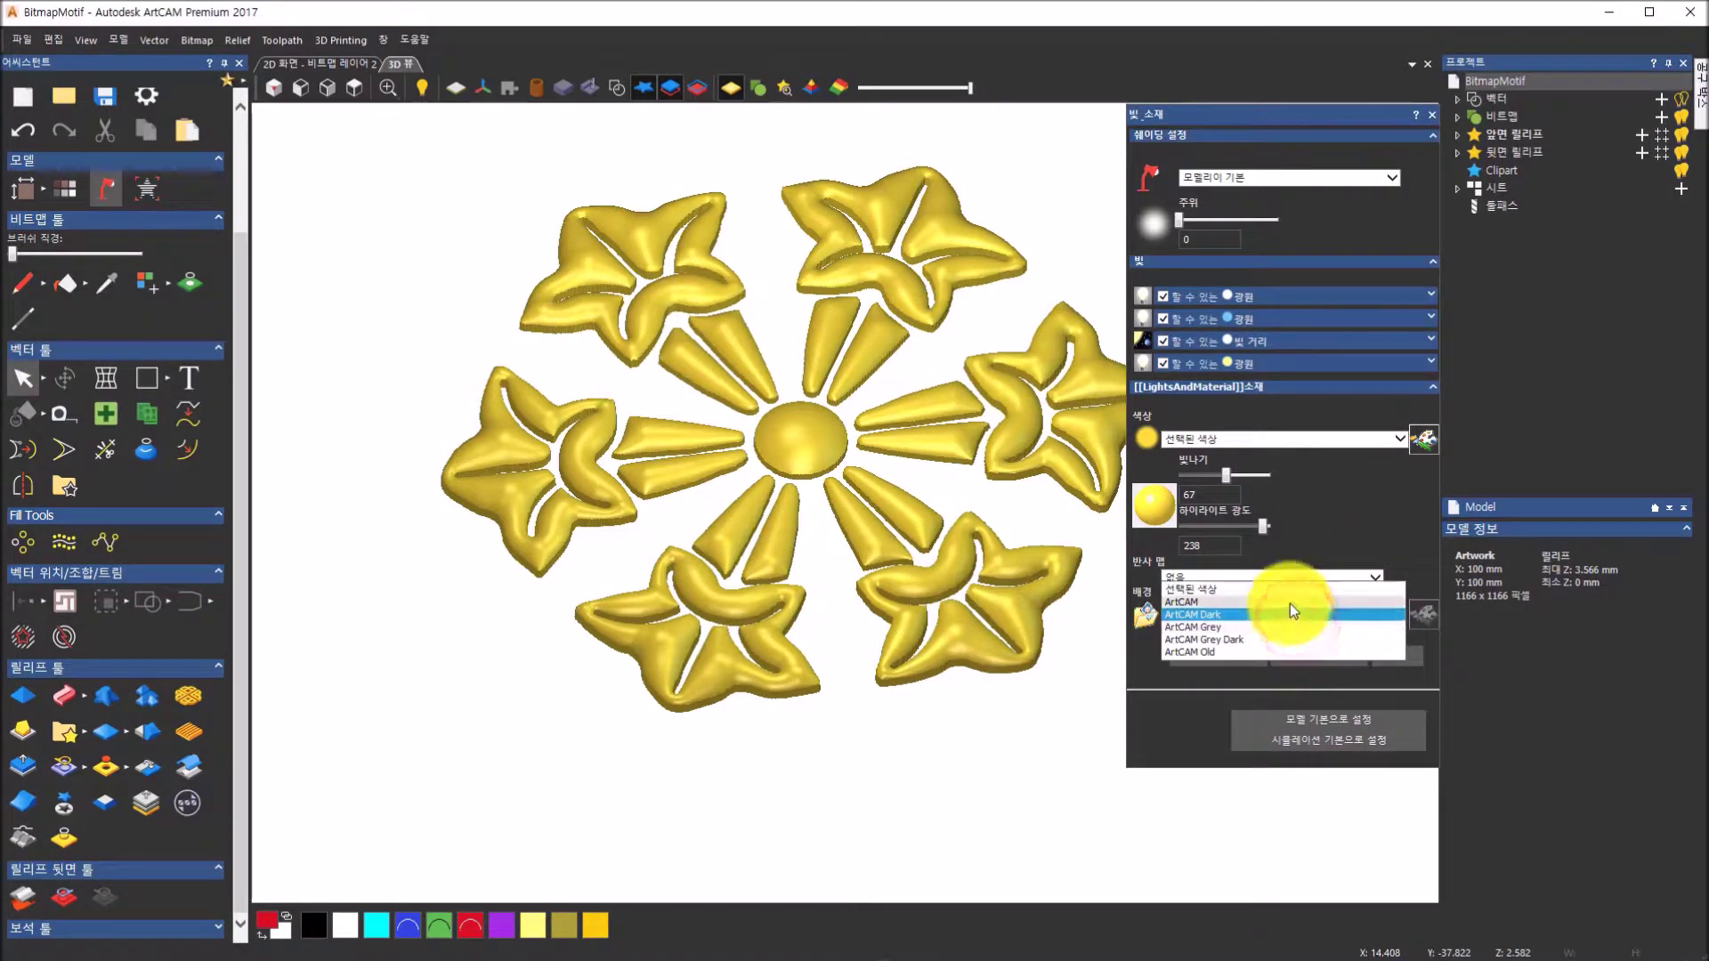
left_click(1290, 604)
left_click(1386, 663)
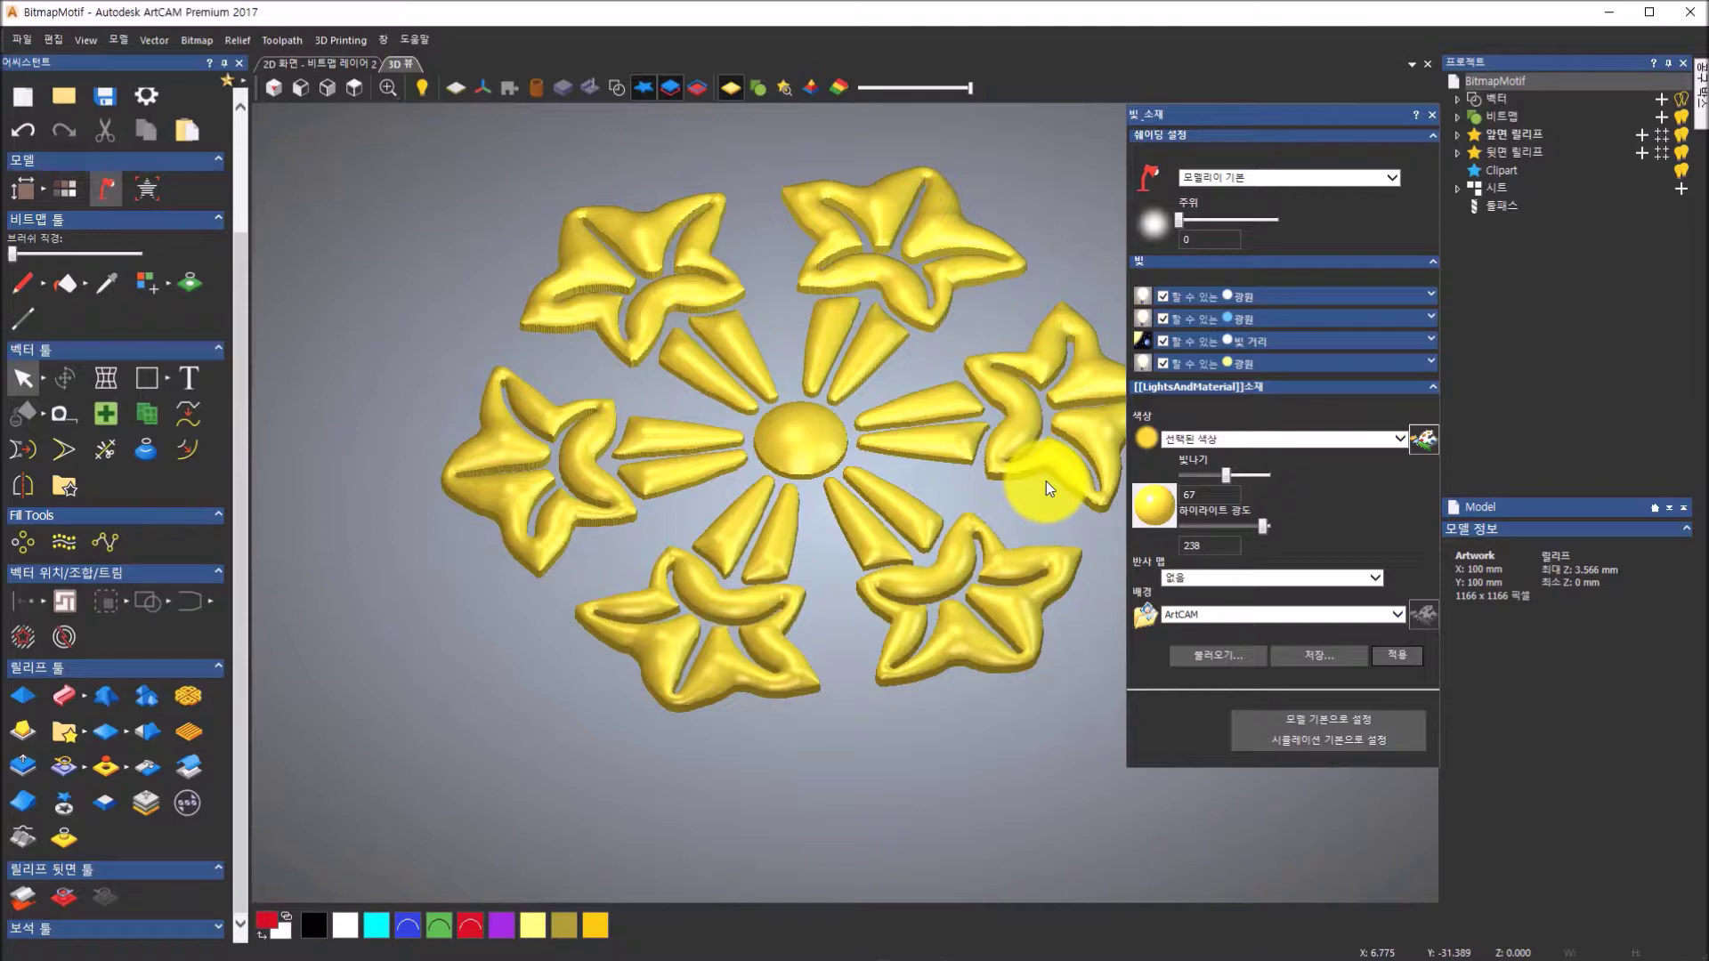
- Try the Aluminium - Rough and Light Oak (H) materials on the relief, applying each one
left_click(1303, 438)
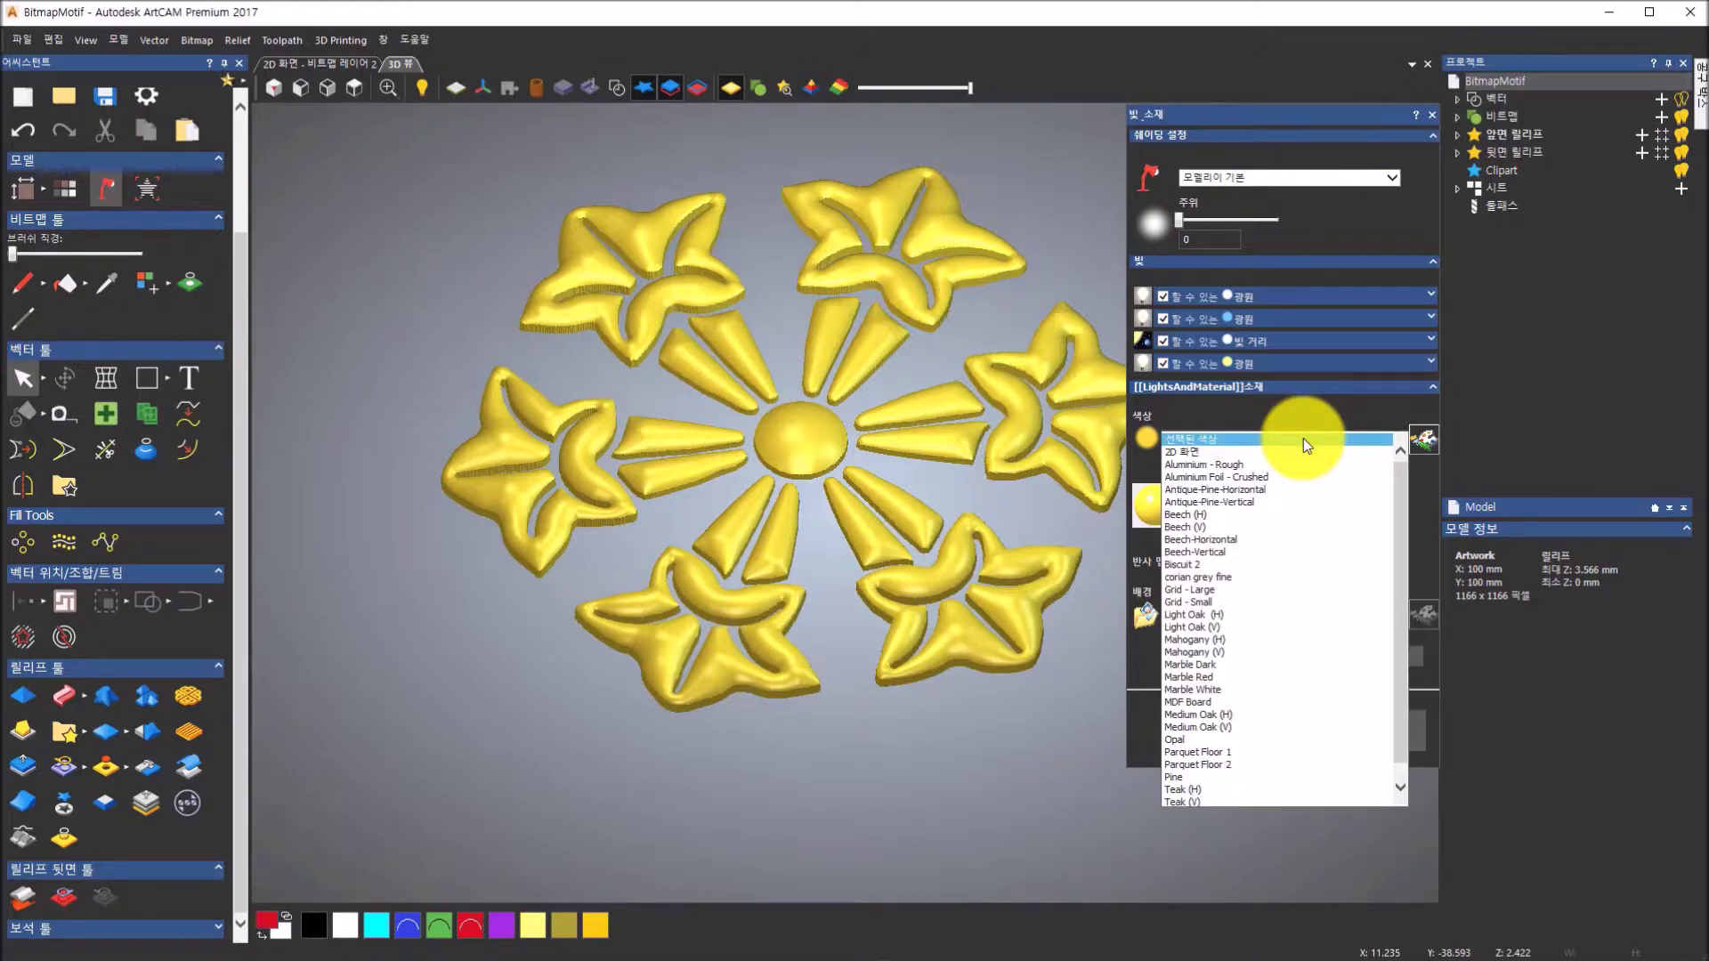
left_click(1297, 465)
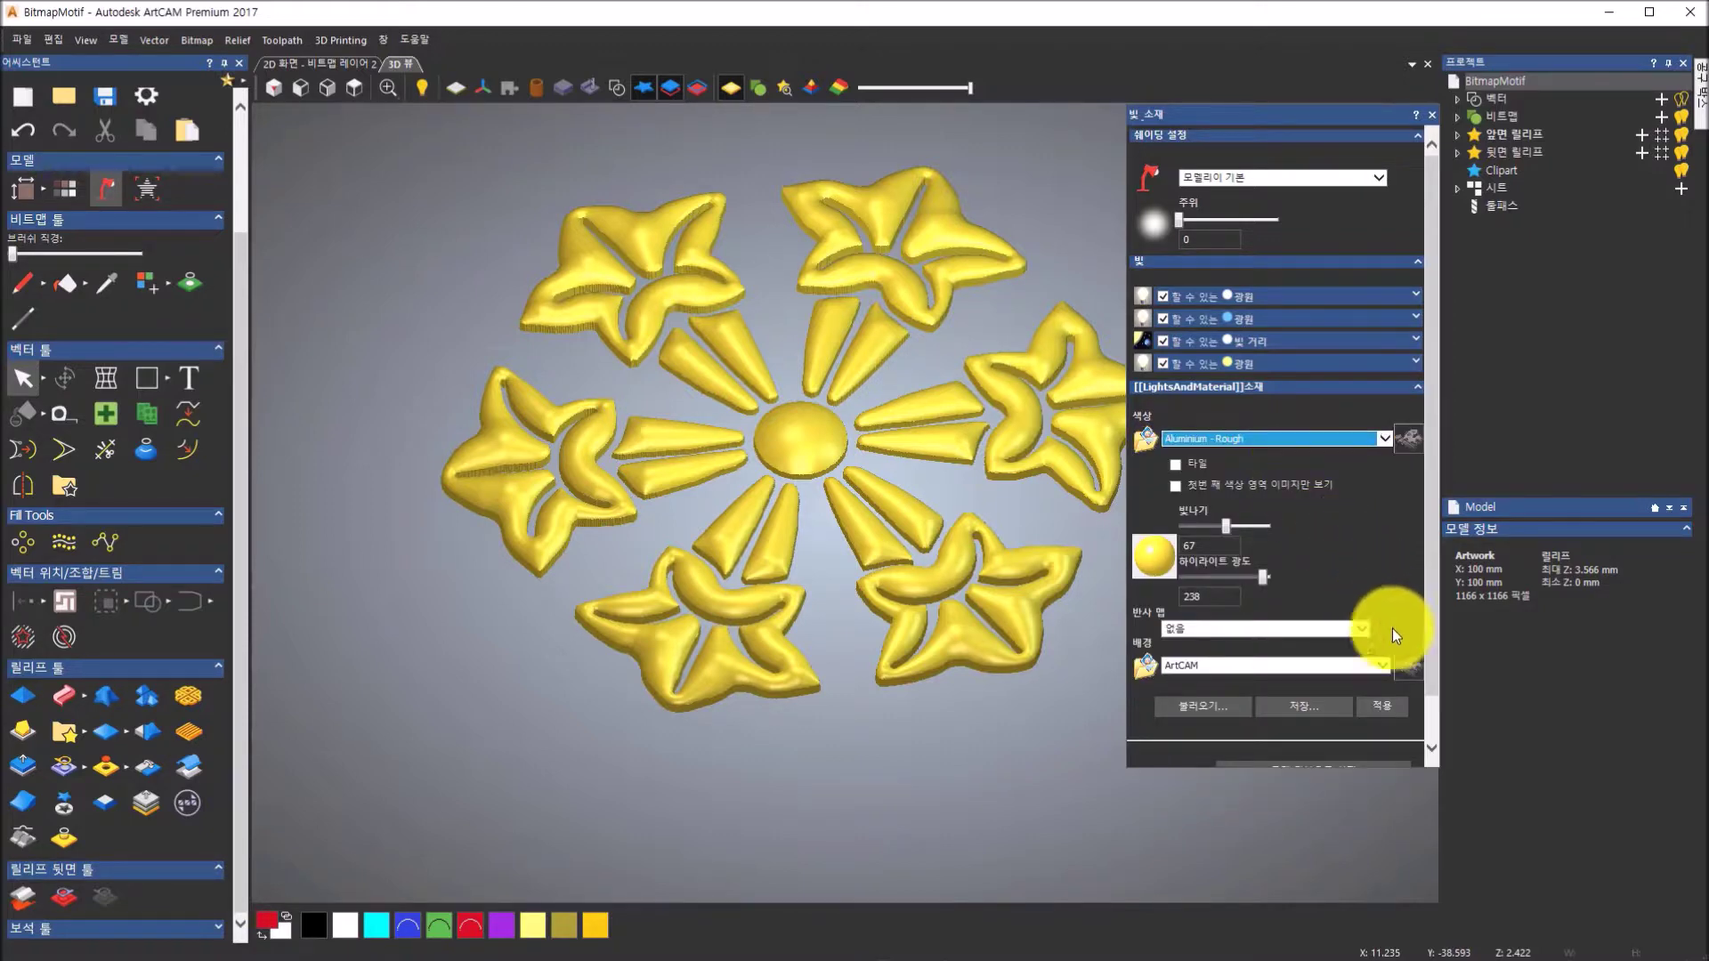
left_click(1387, 708)
left_click(1229, 440)
scroll(1232, 531, "down", 1)
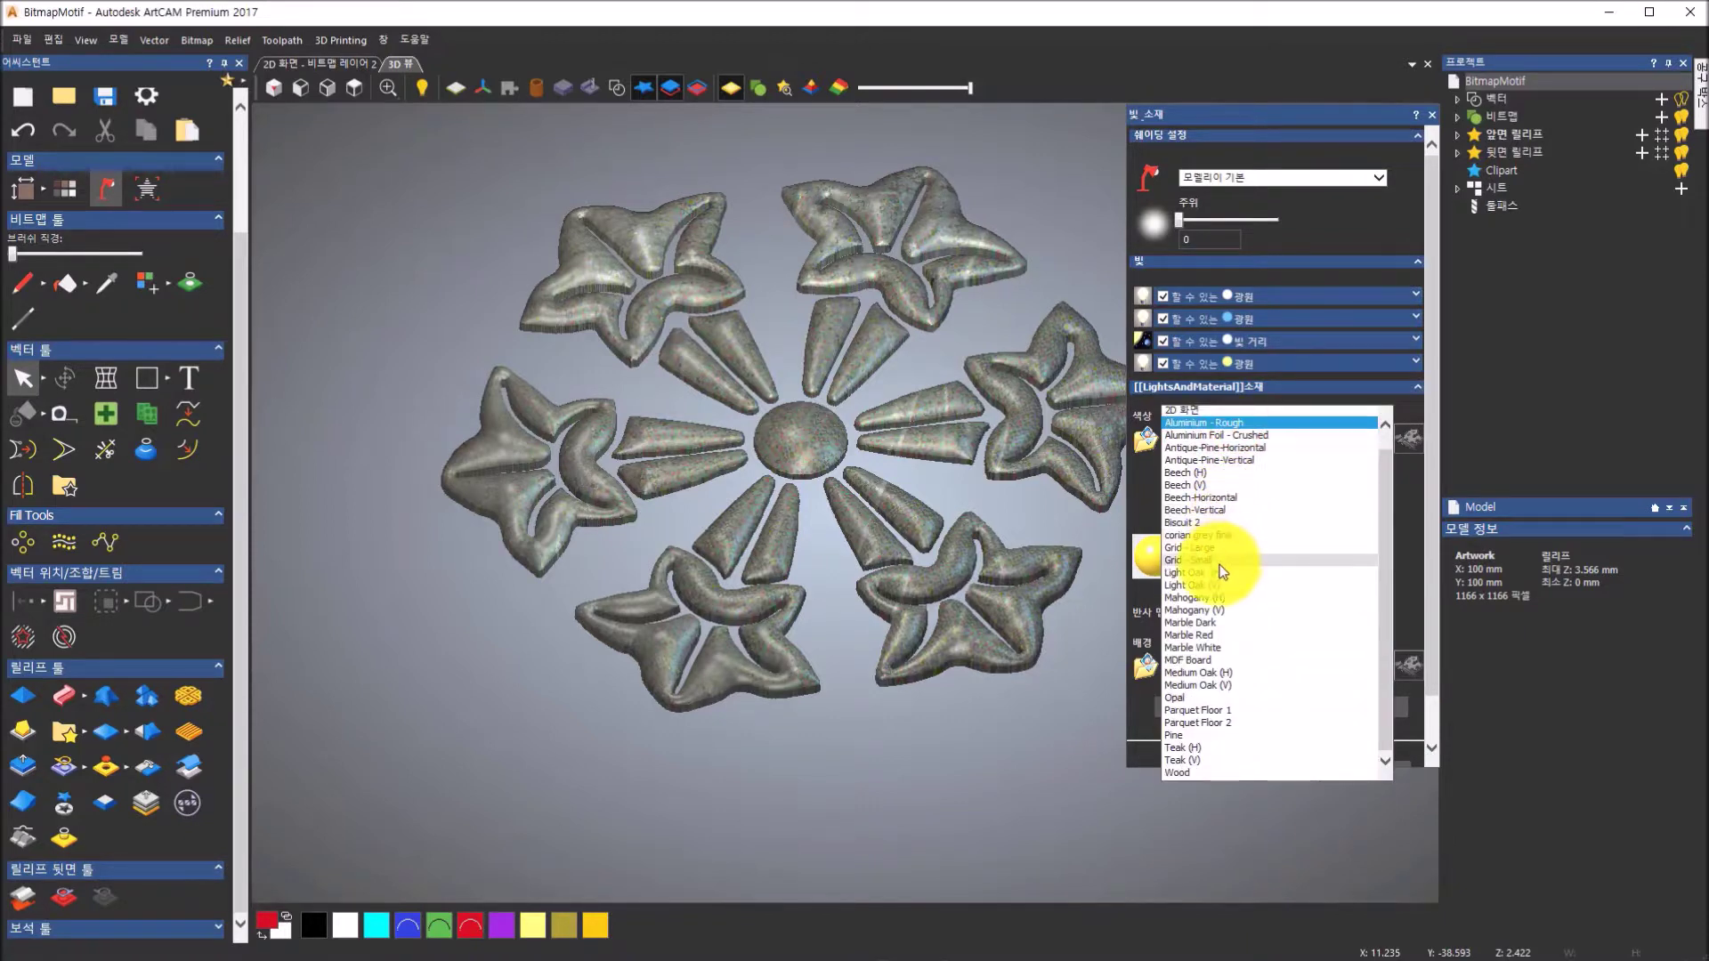
left_click(1201, 571)
left_click(1380, 708)
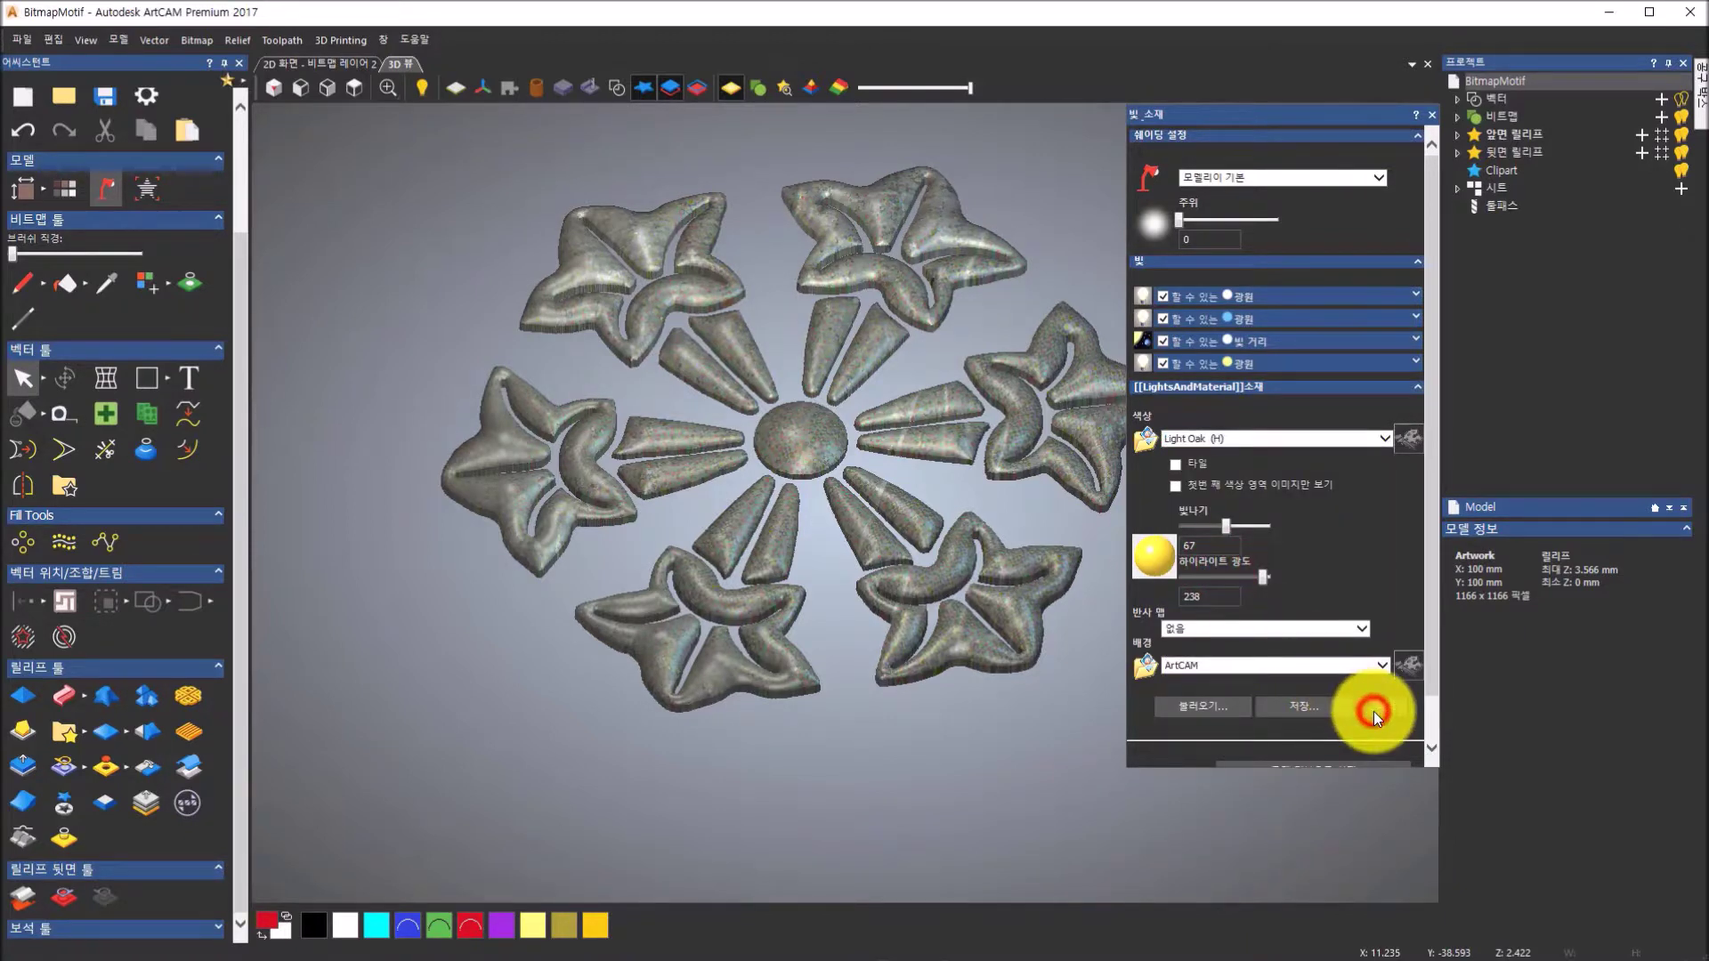
- Try the Teak (H) and Opal materials on the relief, applying each one
left_click(1326, 441)
scroll(1326, 442, "down", 1)
left_click(1260, 597)
left_click(1364, 703)
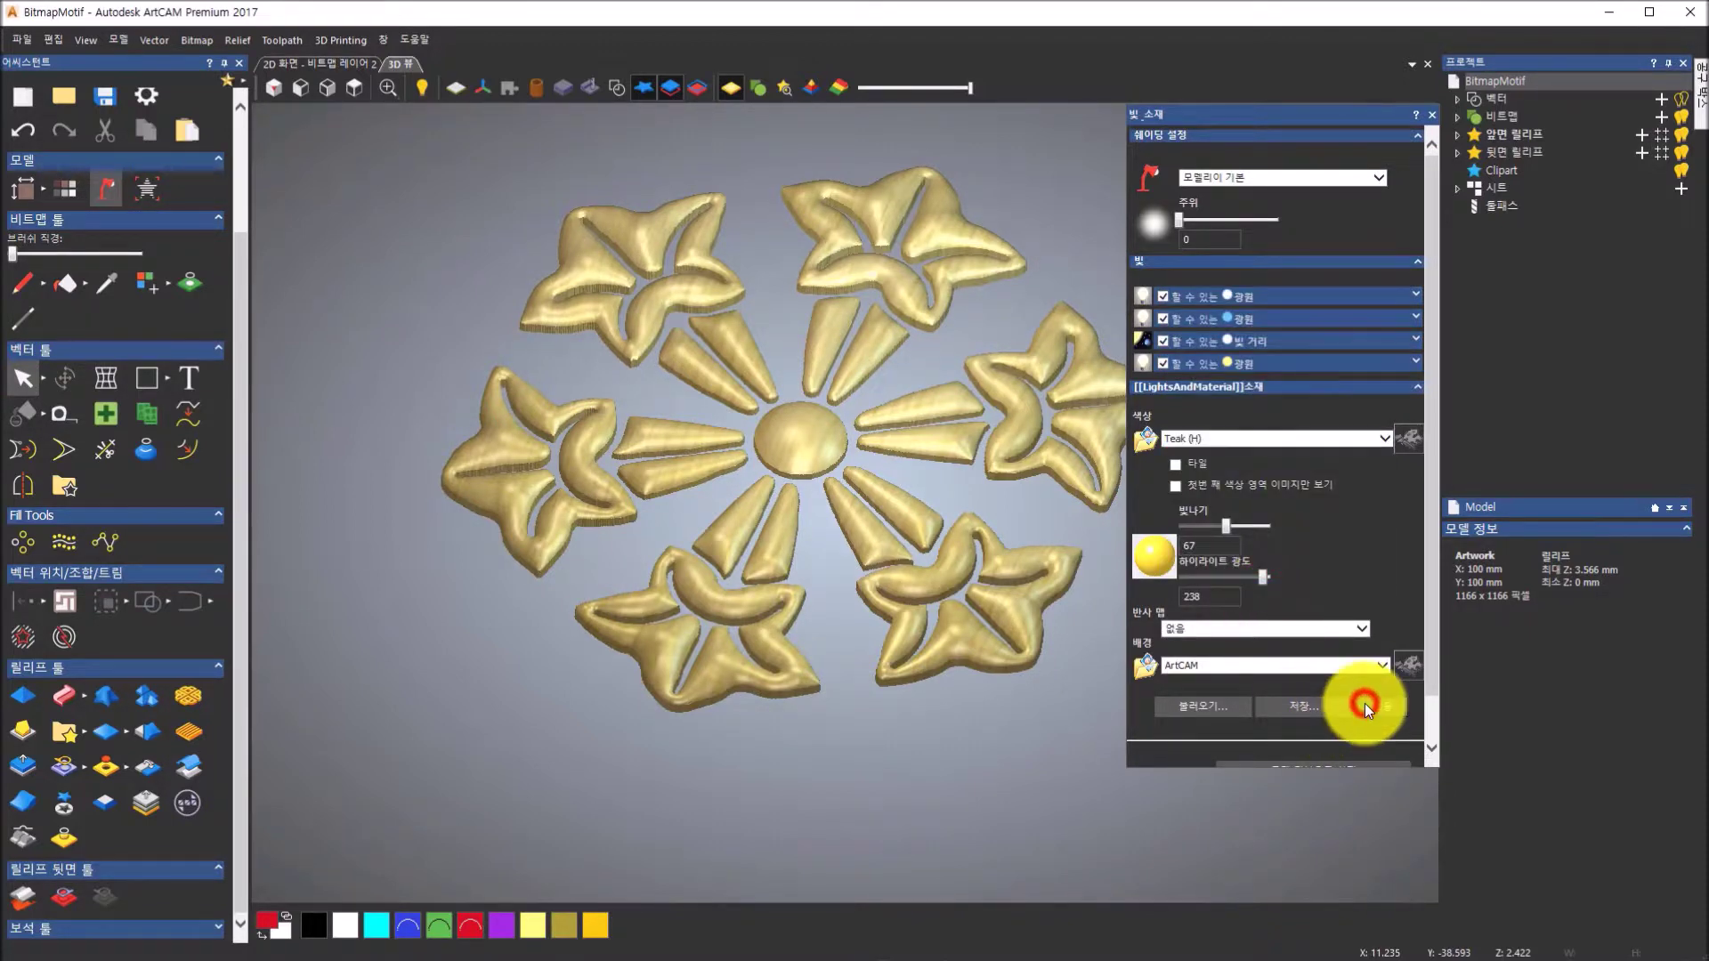
left_click(1323, 432)
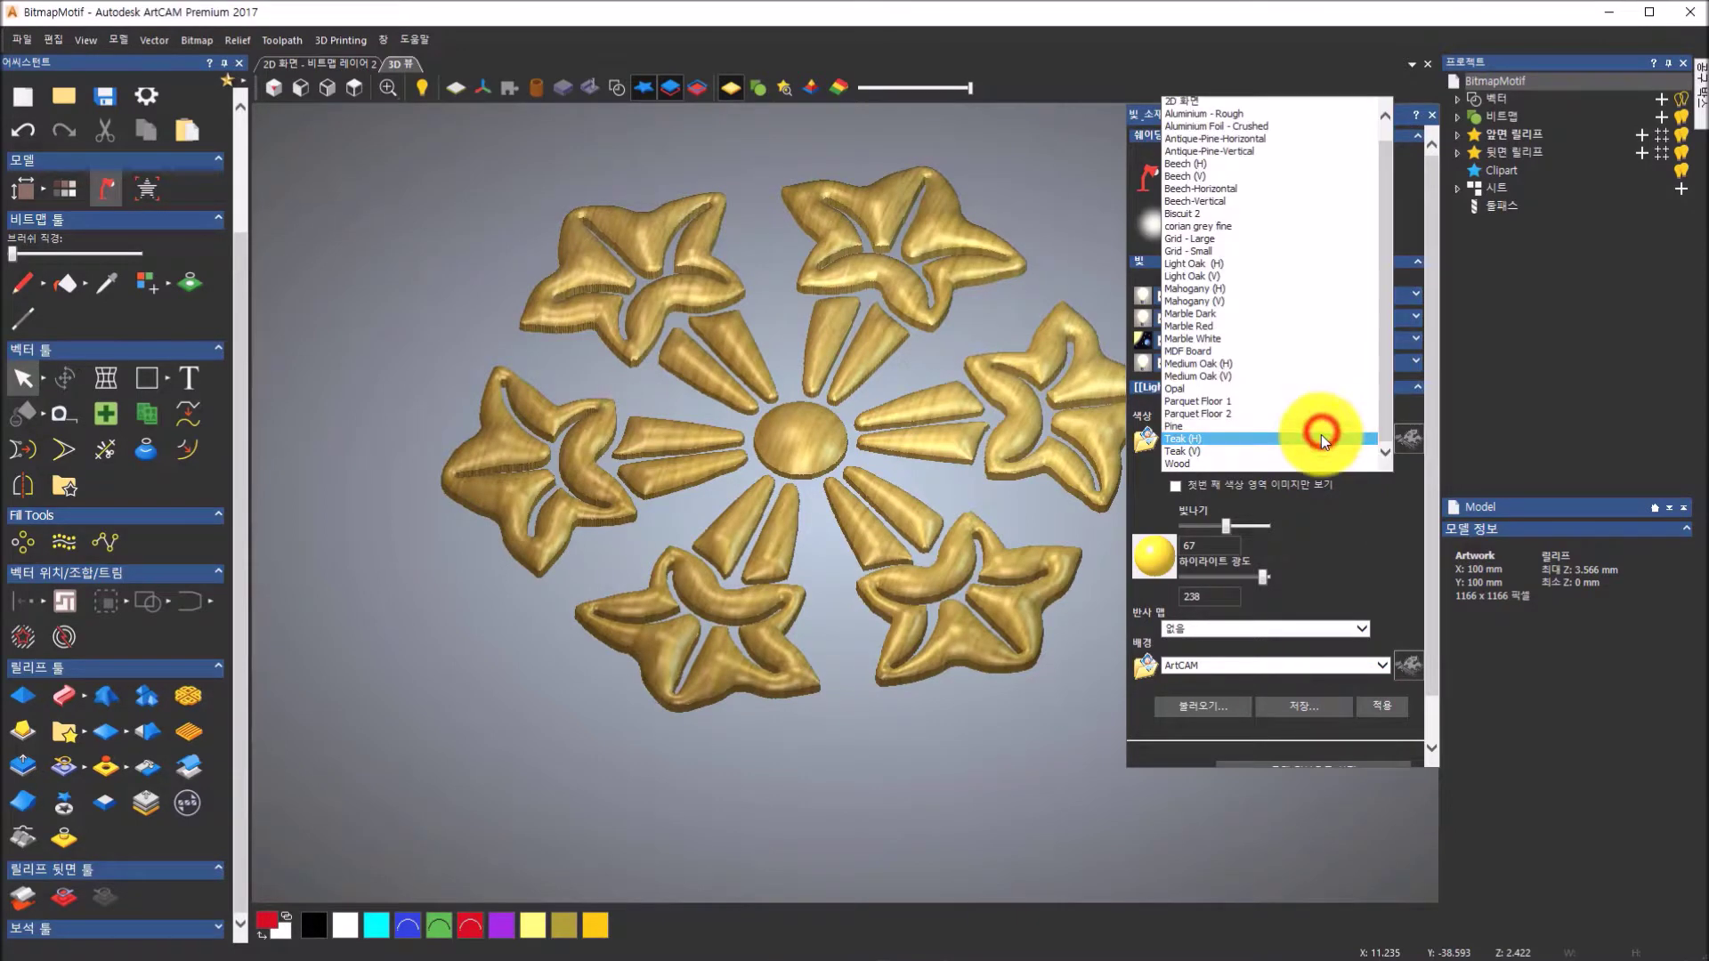
scroll(1317, 348, "up", 1)
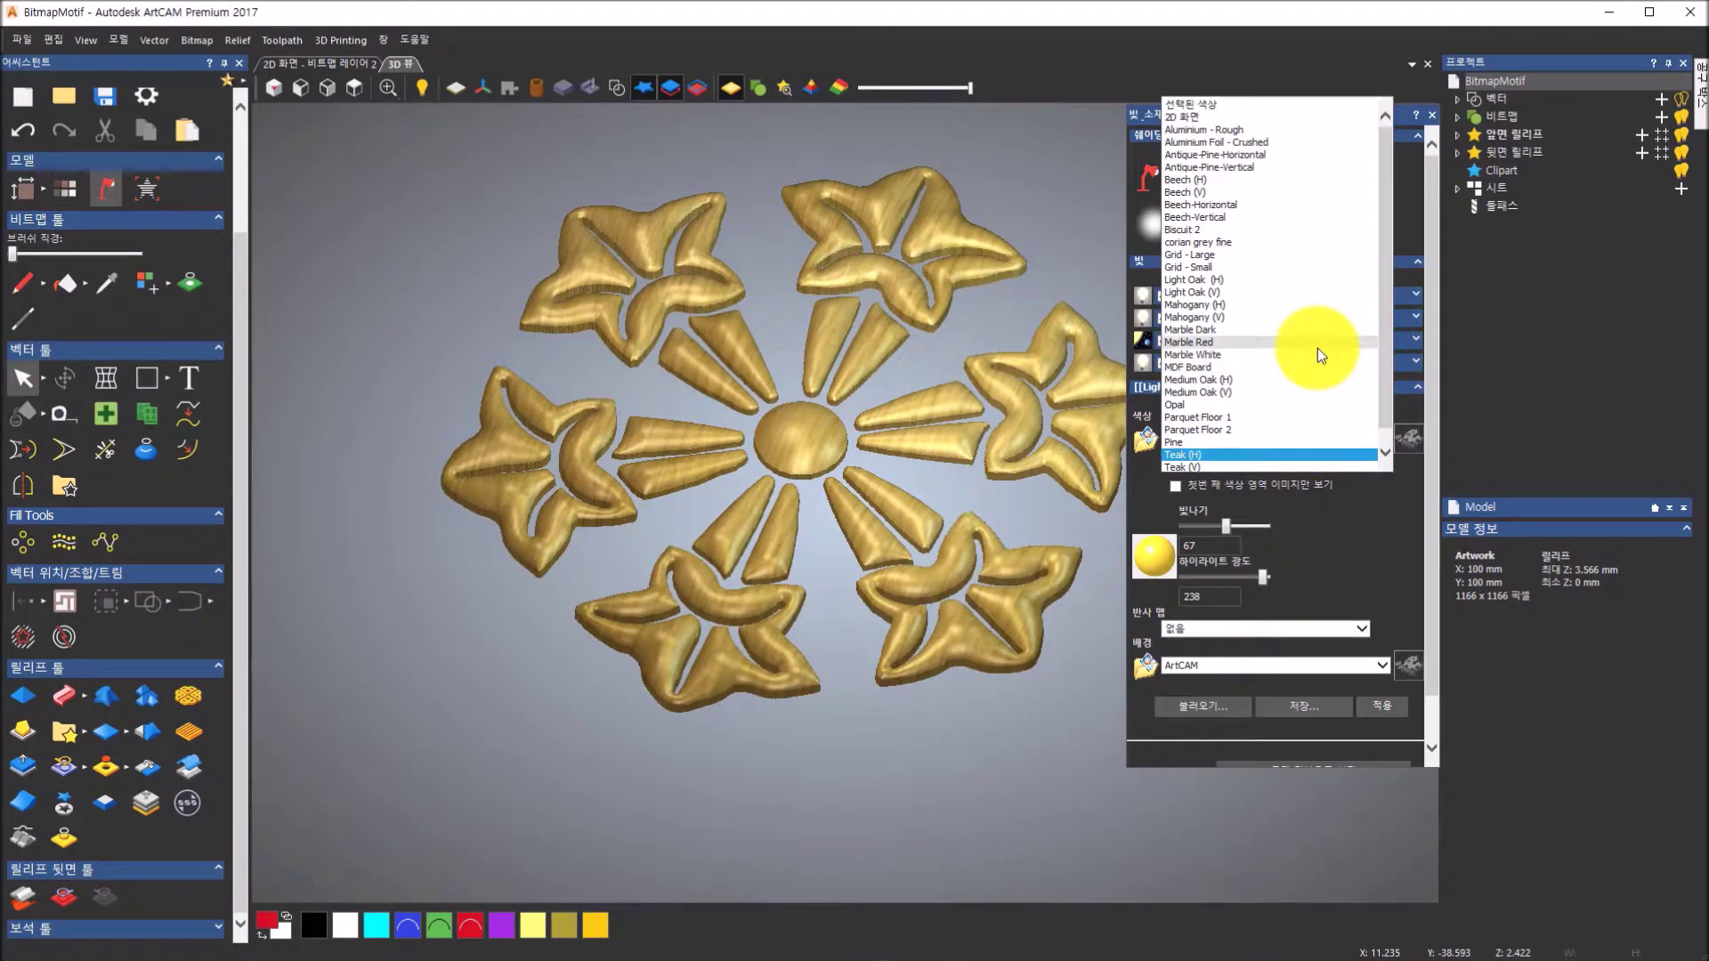
left_click(1276, 405)
left_click(1373, 709)
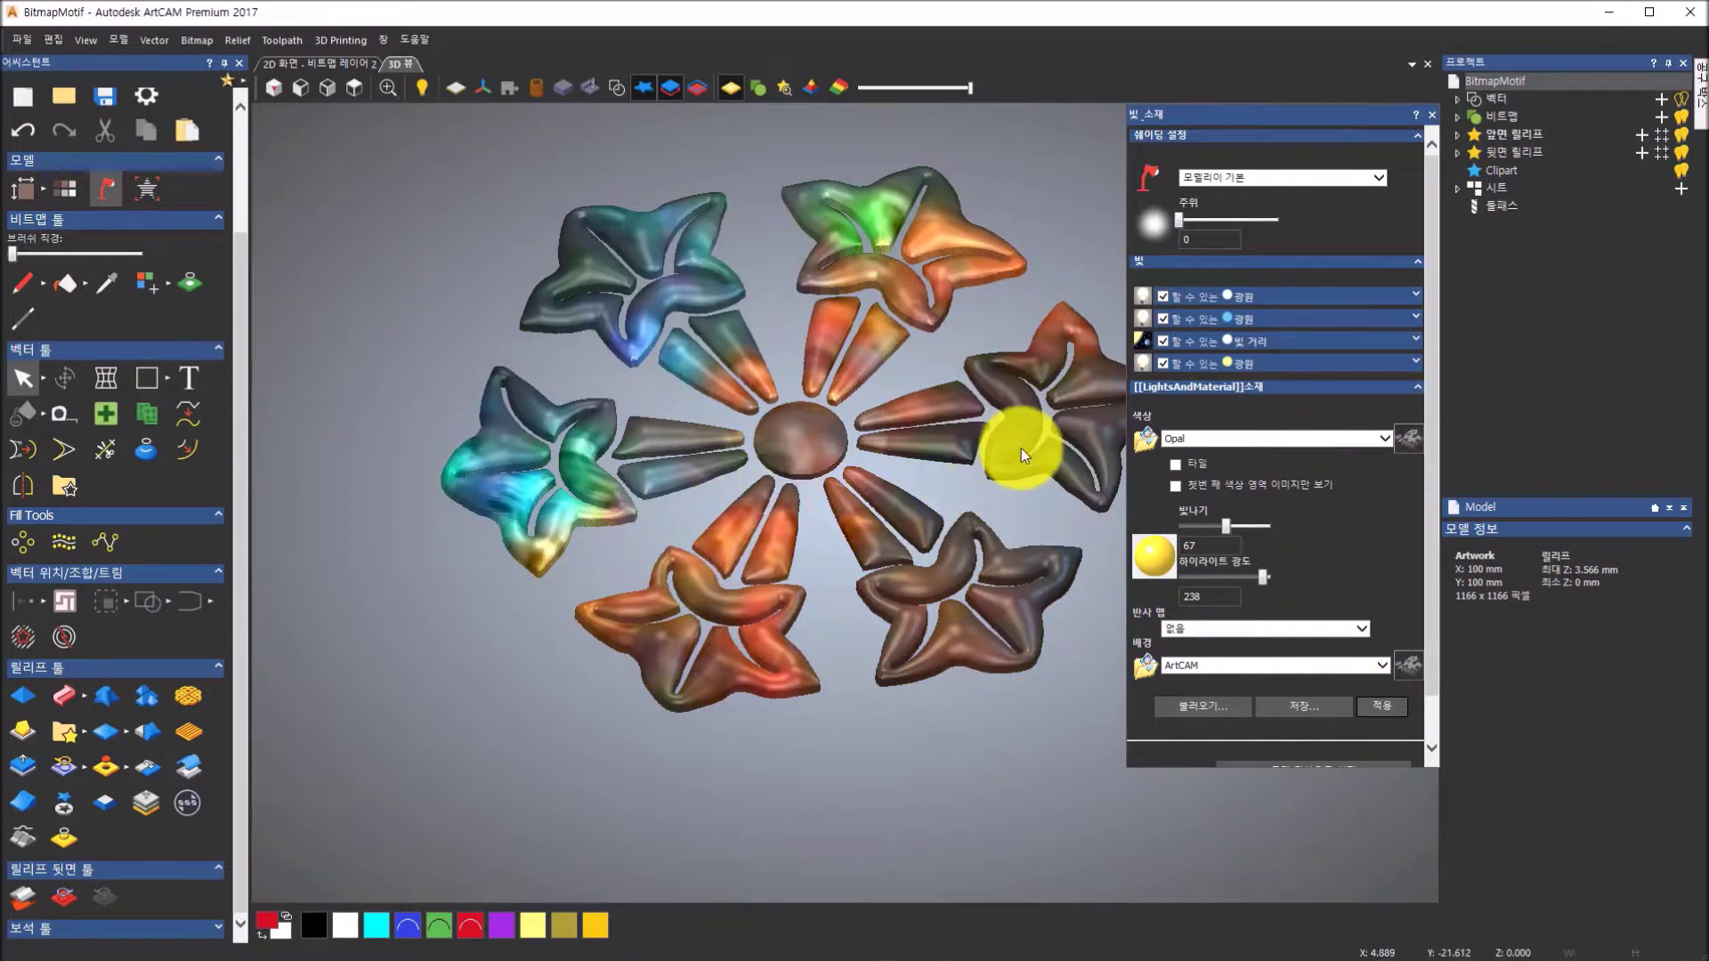
- Try the Antique-Pine-Vertical material on the relief by applying it to the 3D view
left_click(1221, 439)
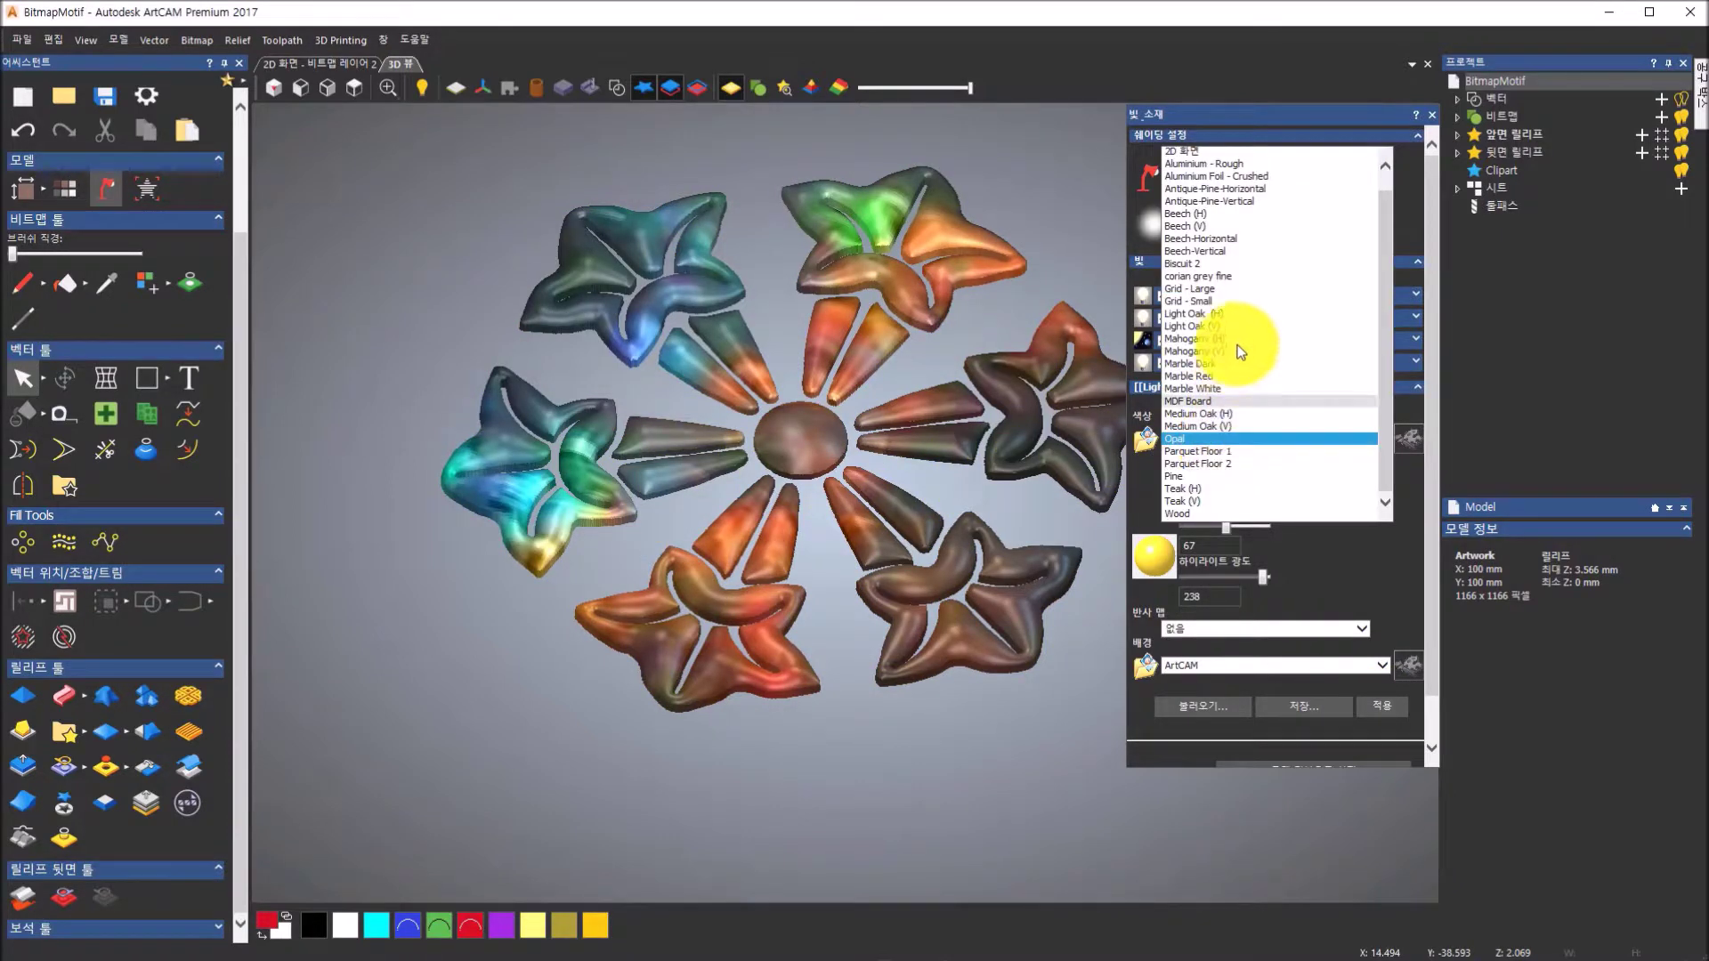
scroll(1238, 332, "up", 1)
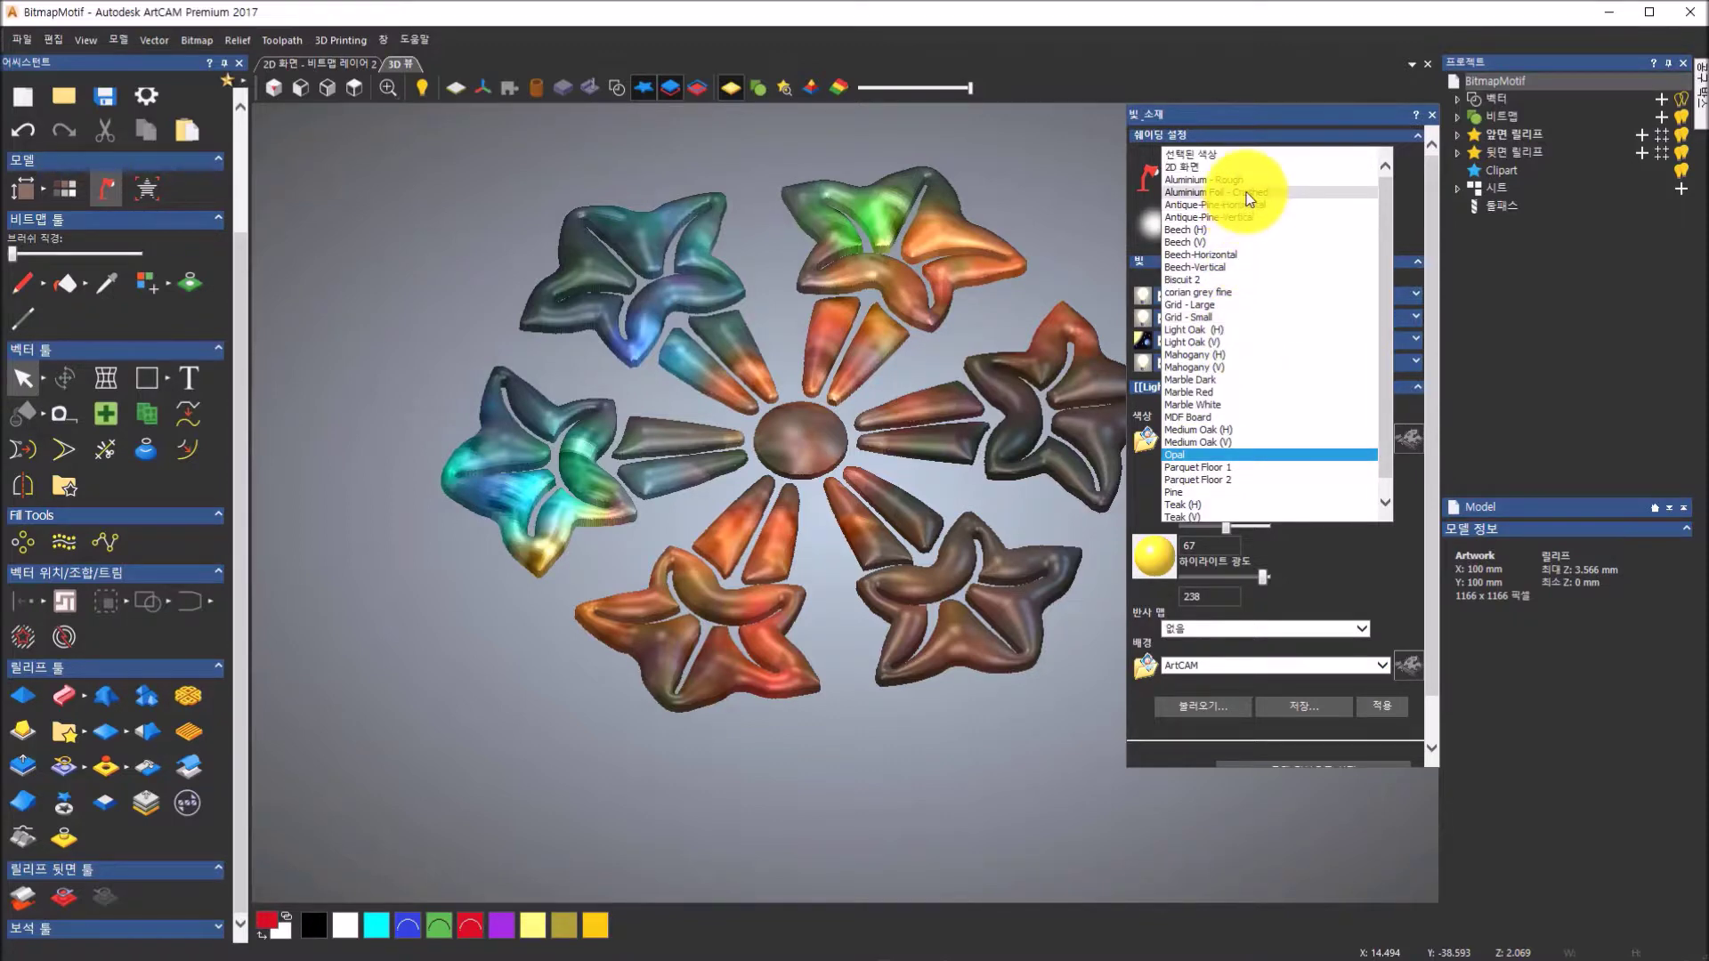
left_click(1246, 217)
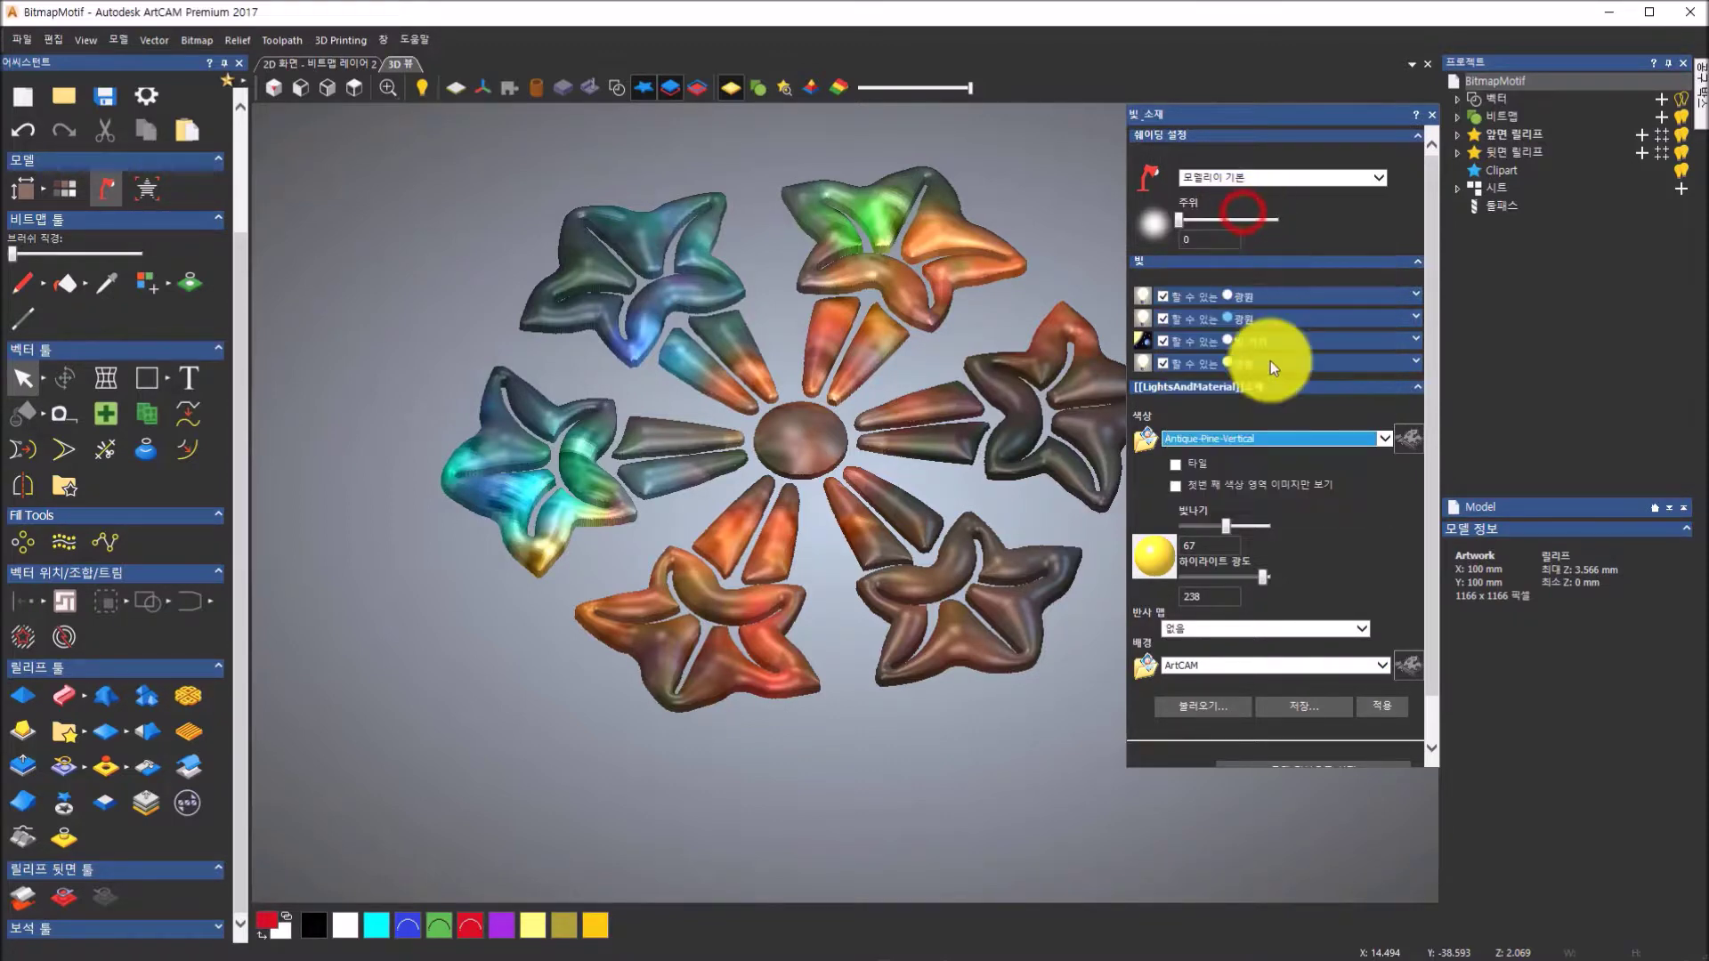
left_click(1395, 711)
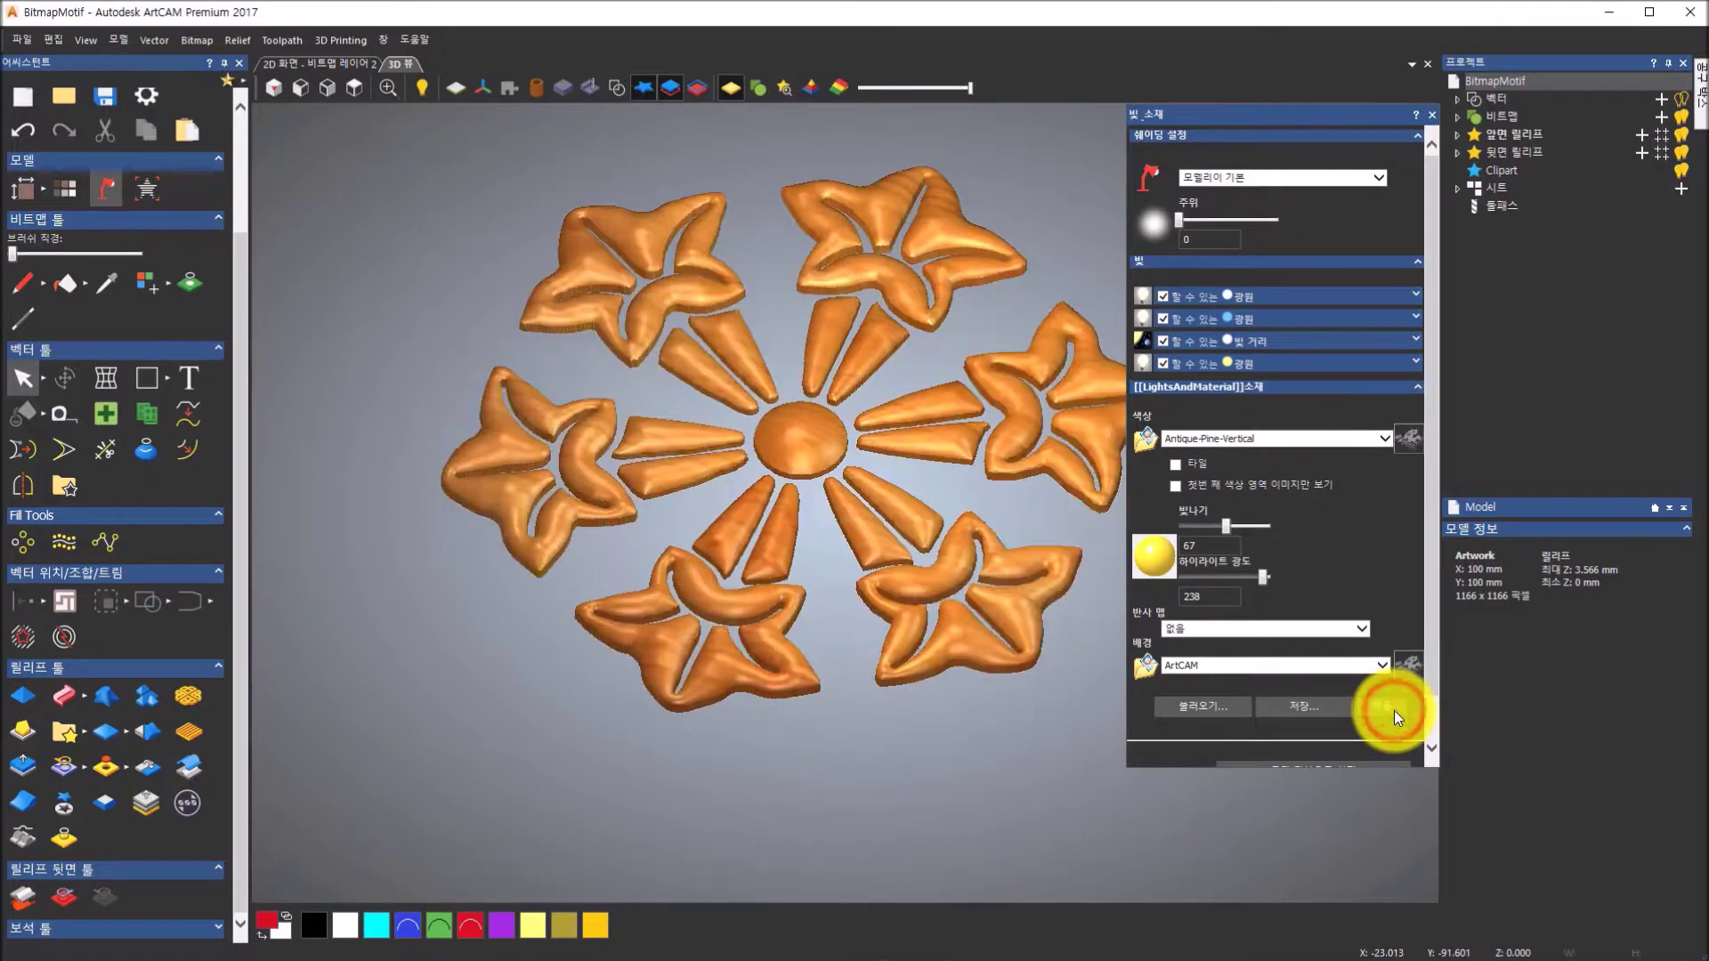
left_click(1352, 437)
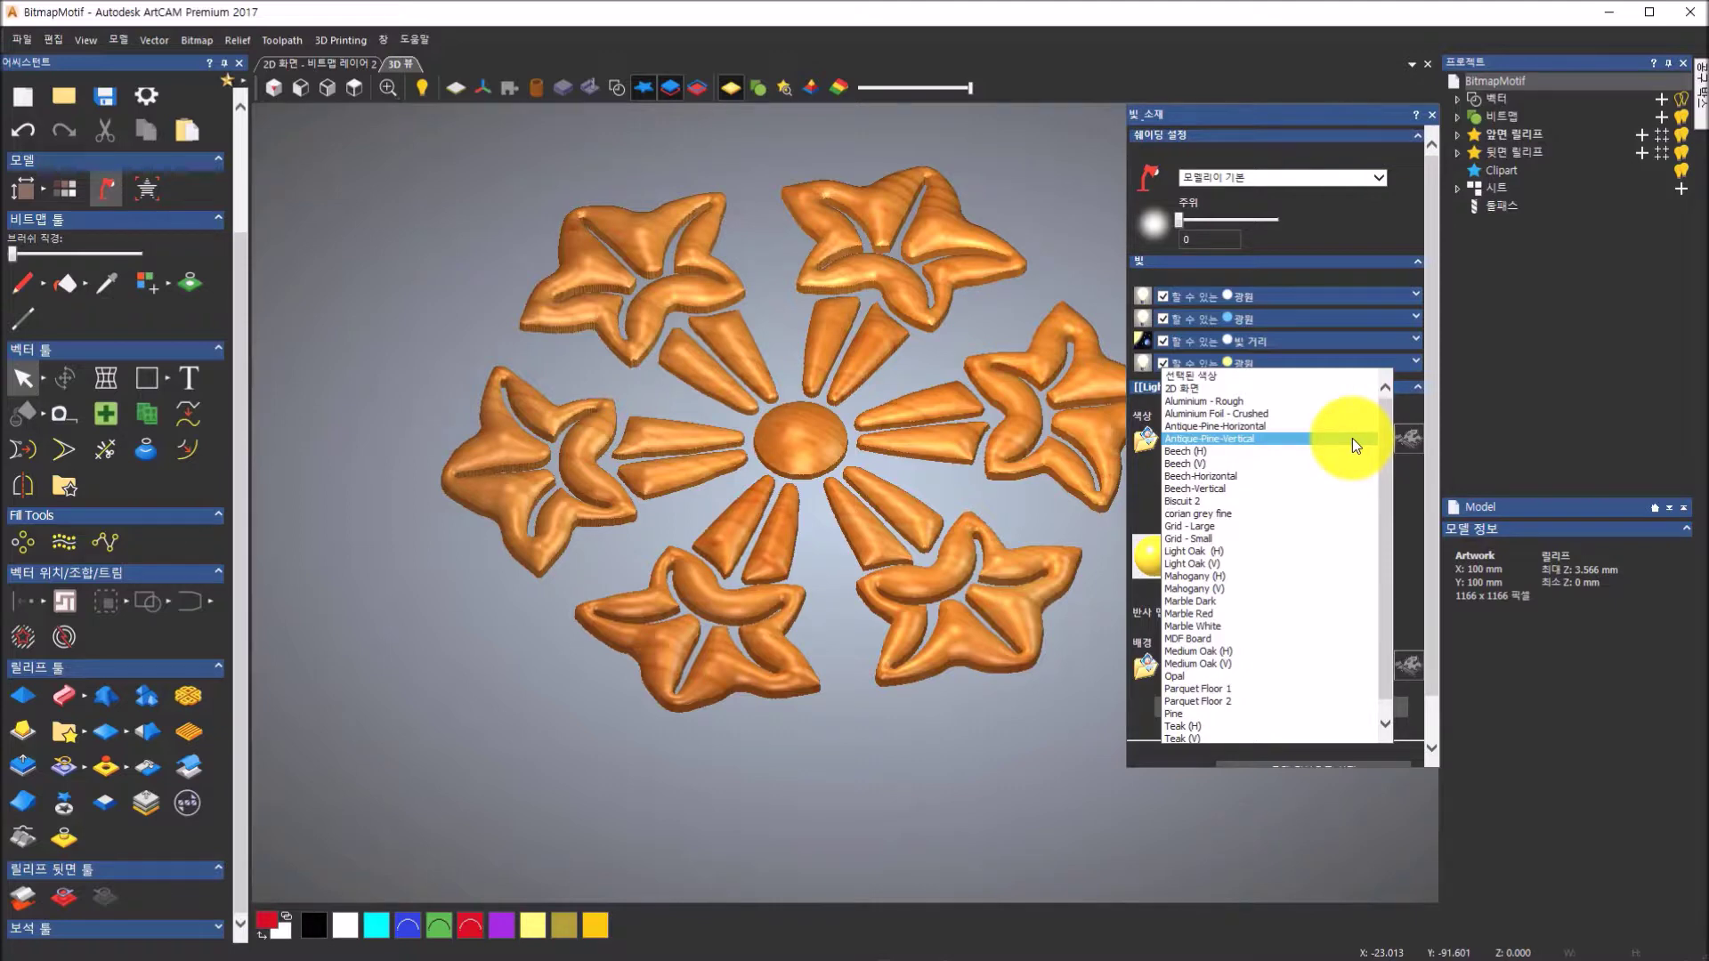
scroll(1351, 438, "down", 1)
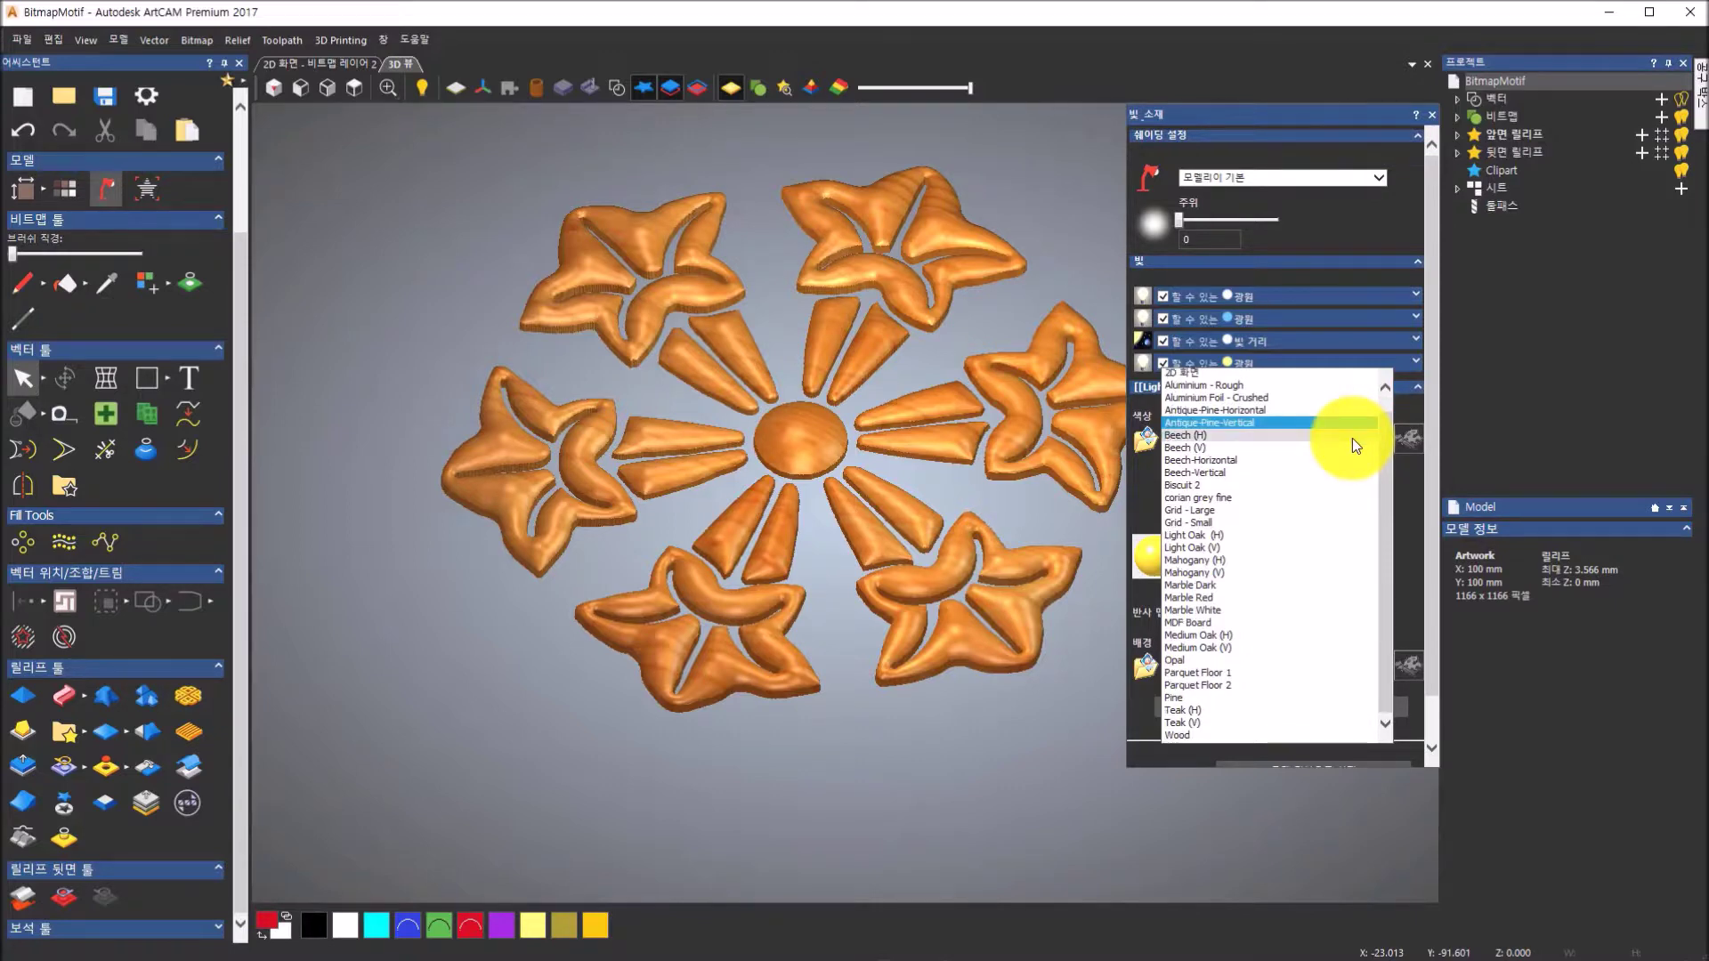
left_click(1419, 503)
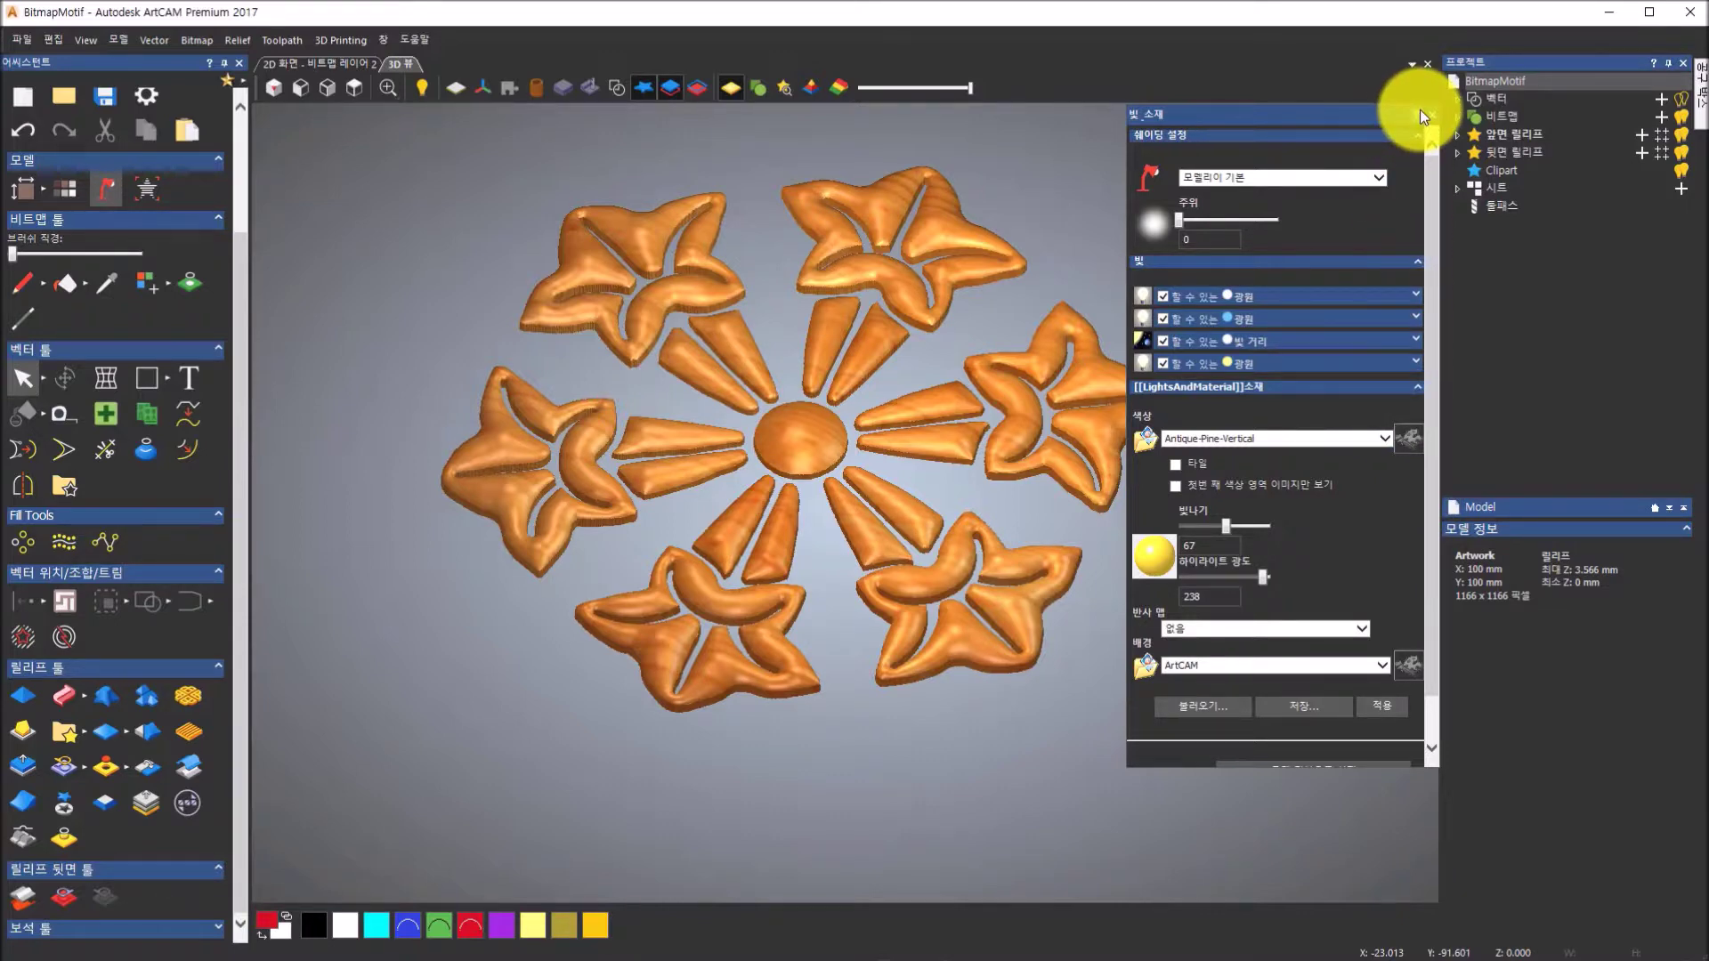
- Try the 18ct LightBox Gold and 24ct Polished Gold shading presets on the relief, applying each one
left_click(1377, 177)
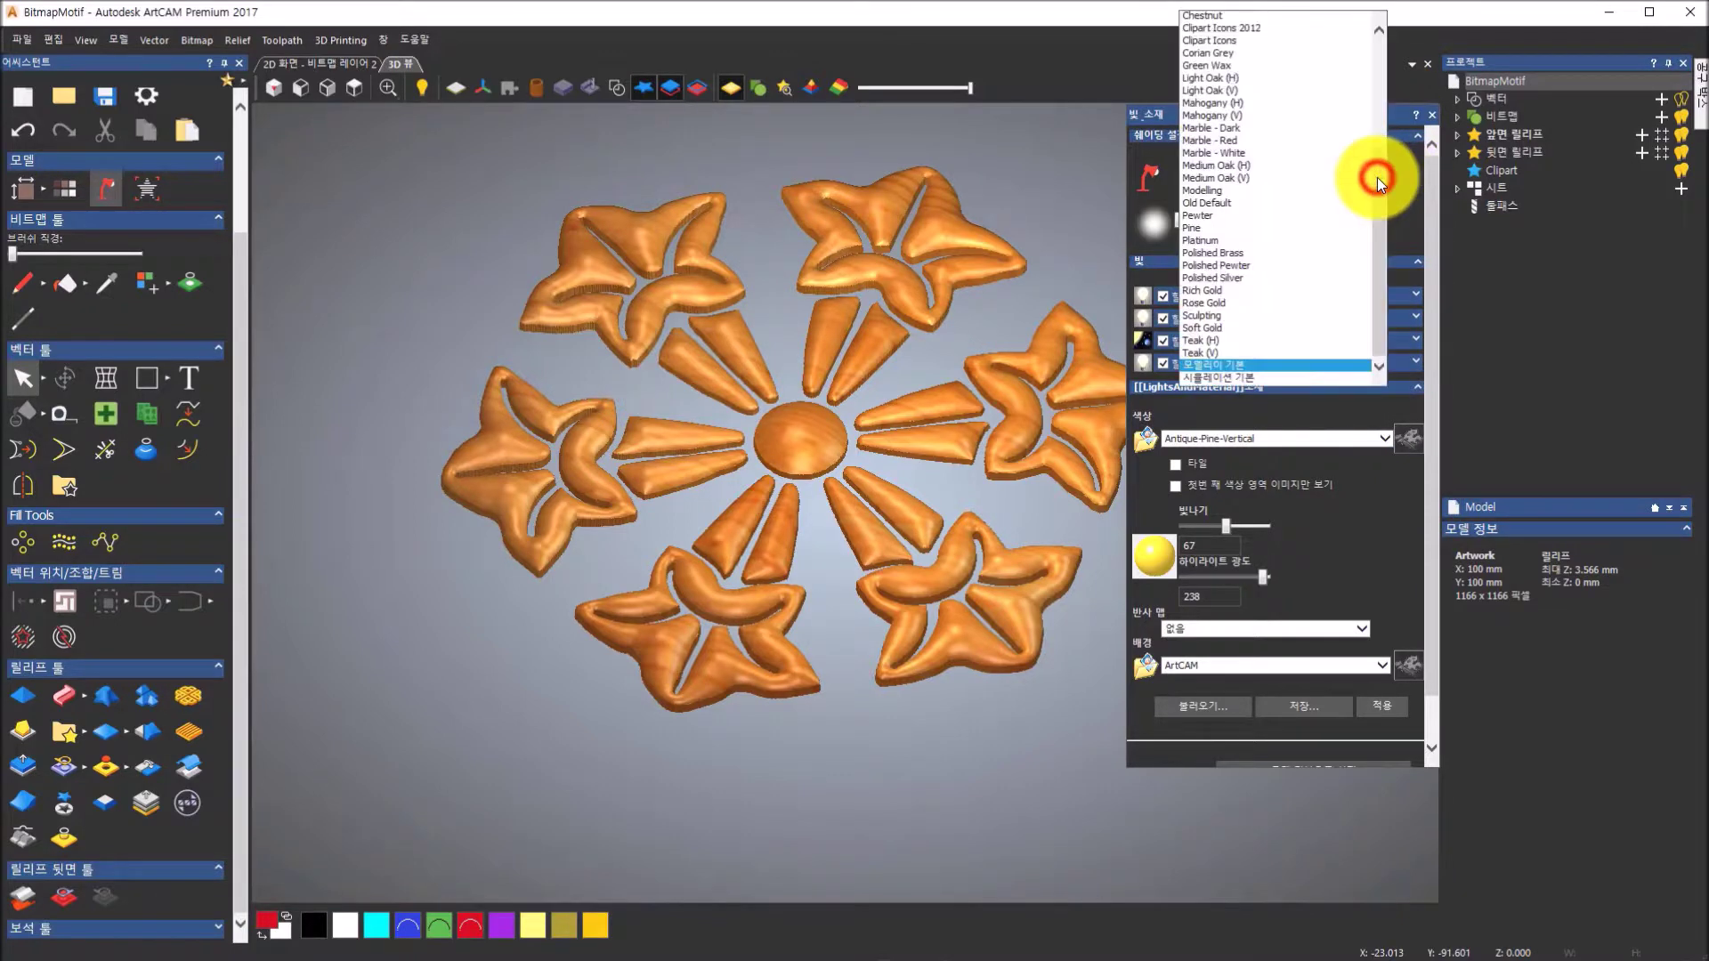
scroll(1377, 177, "up", 5)
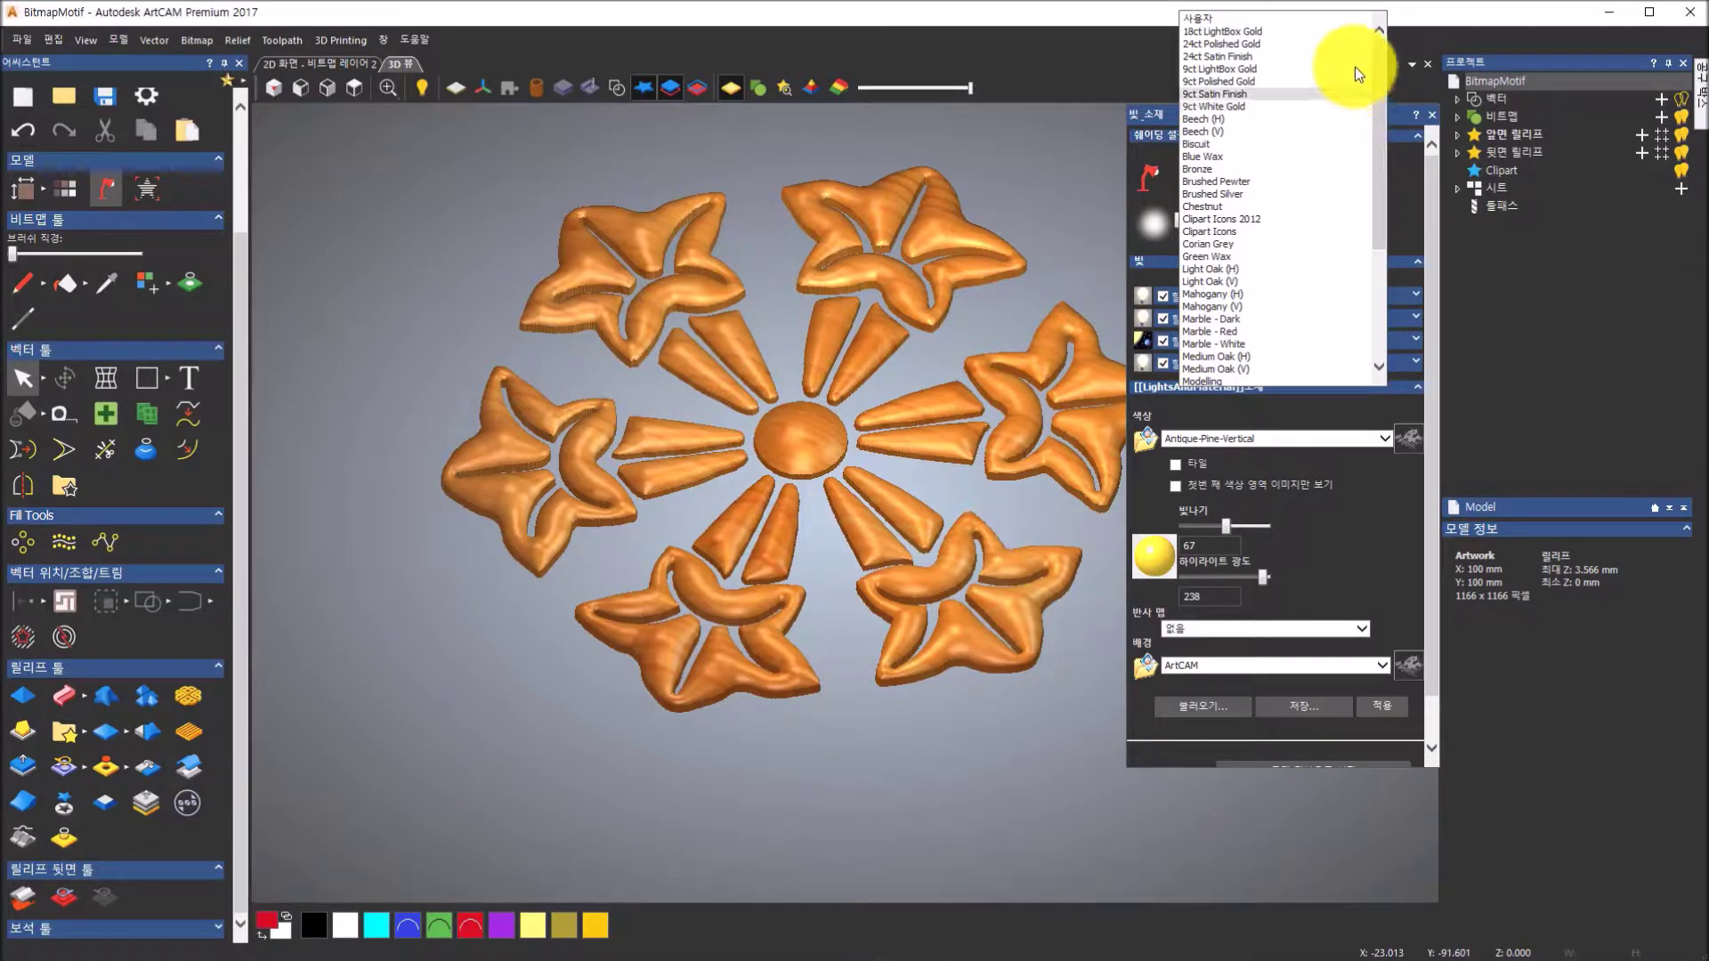
left_click(1310, 33)
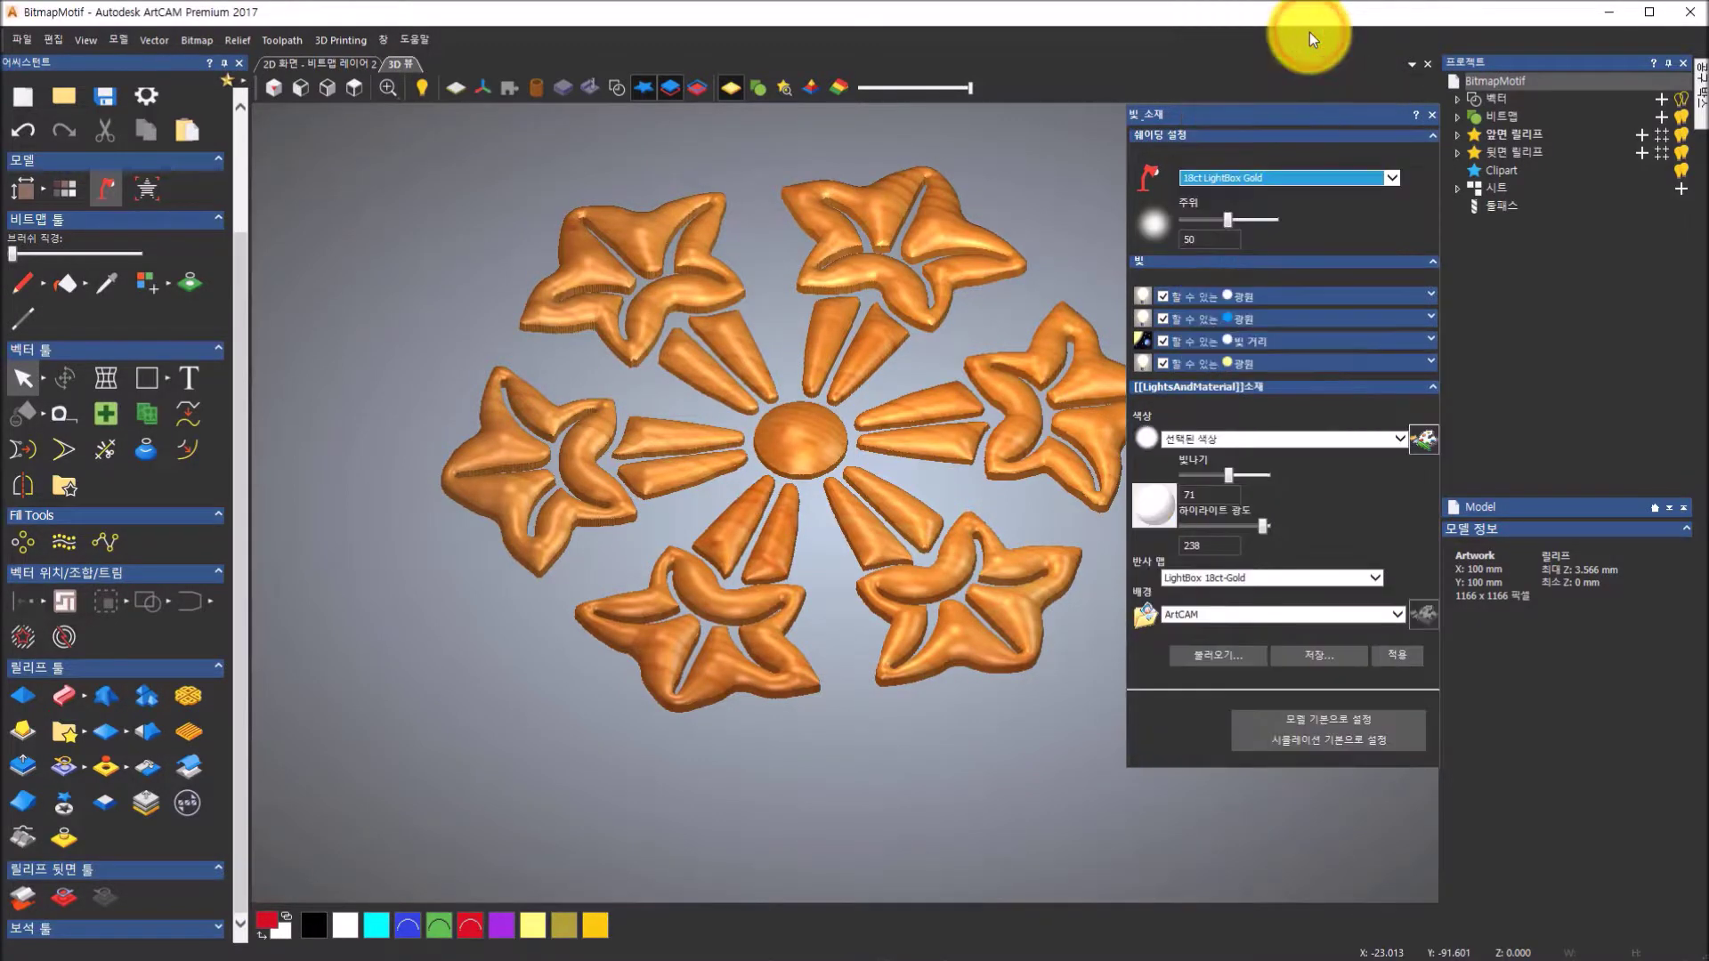
left_click(1395, 657)
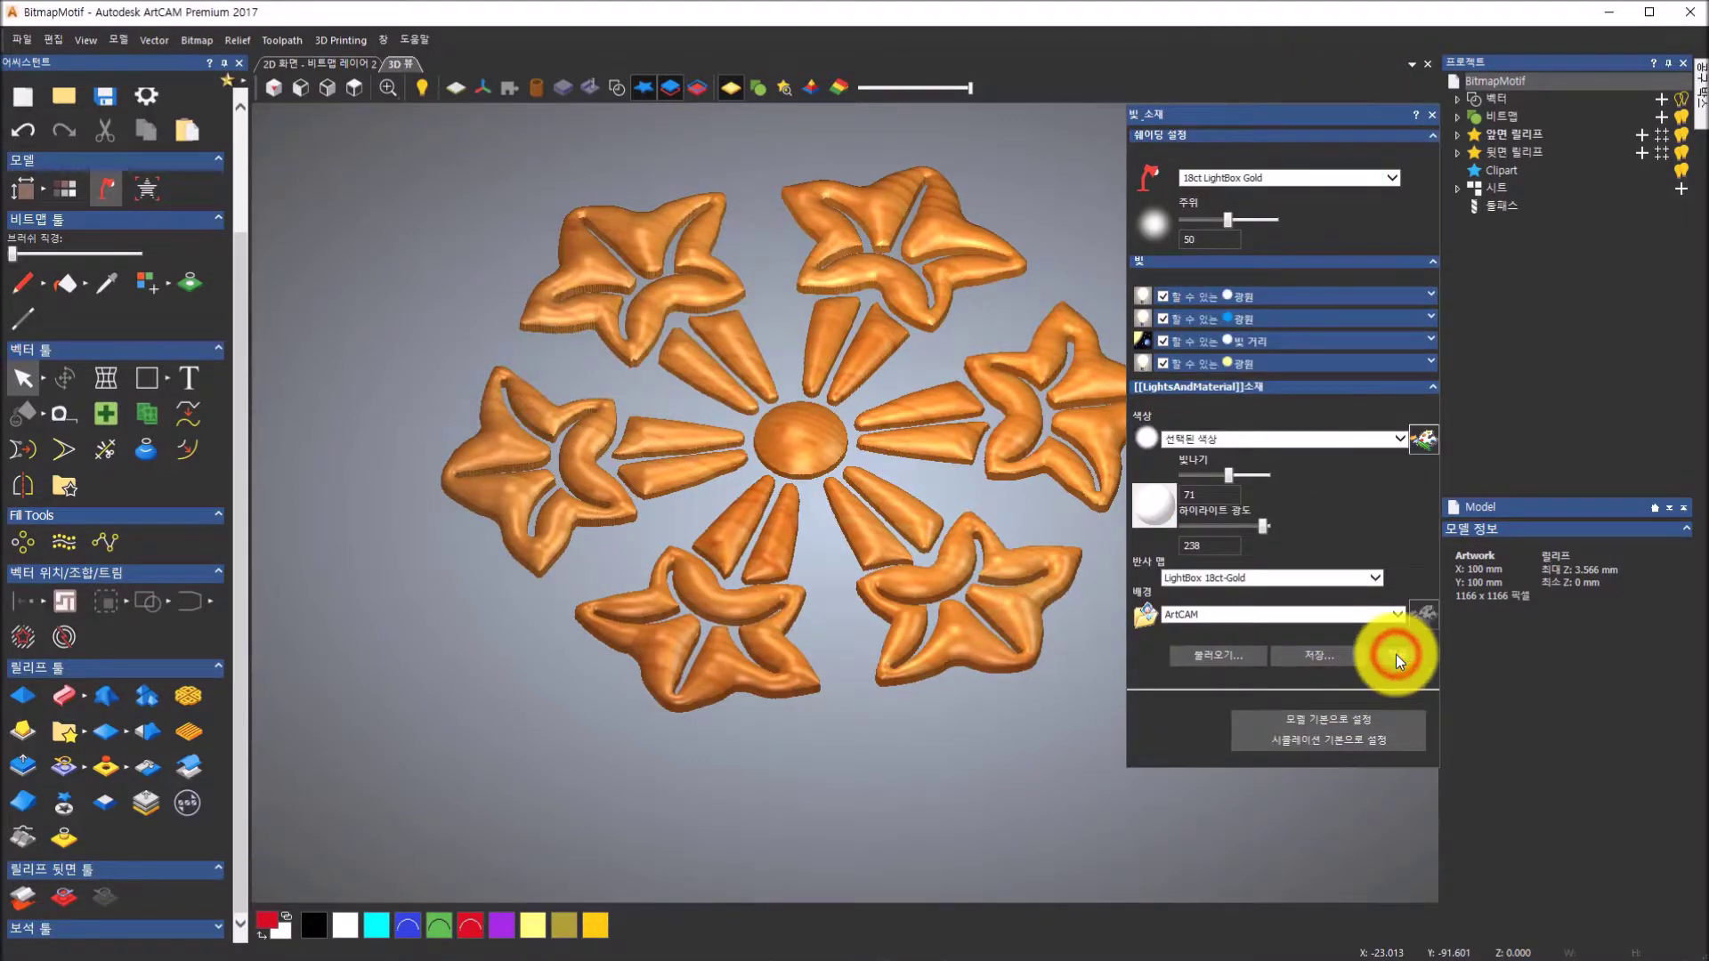
left_click_drag(630, 464, 1306, 227)
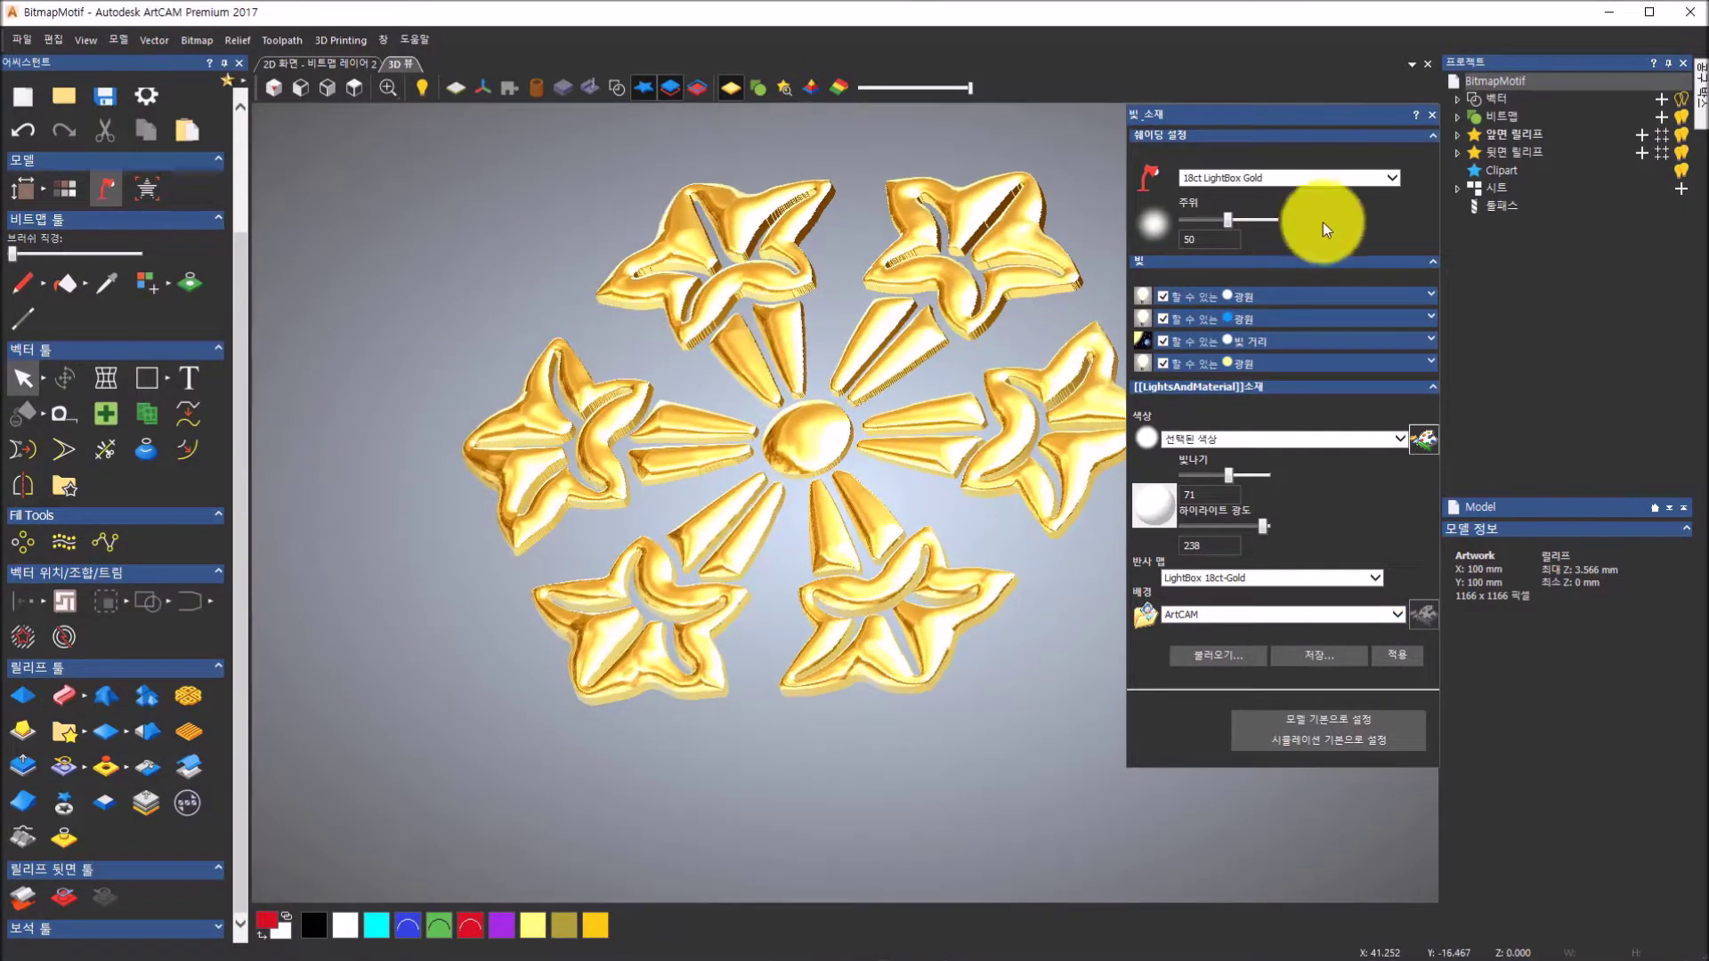
left_click(1350, 181)
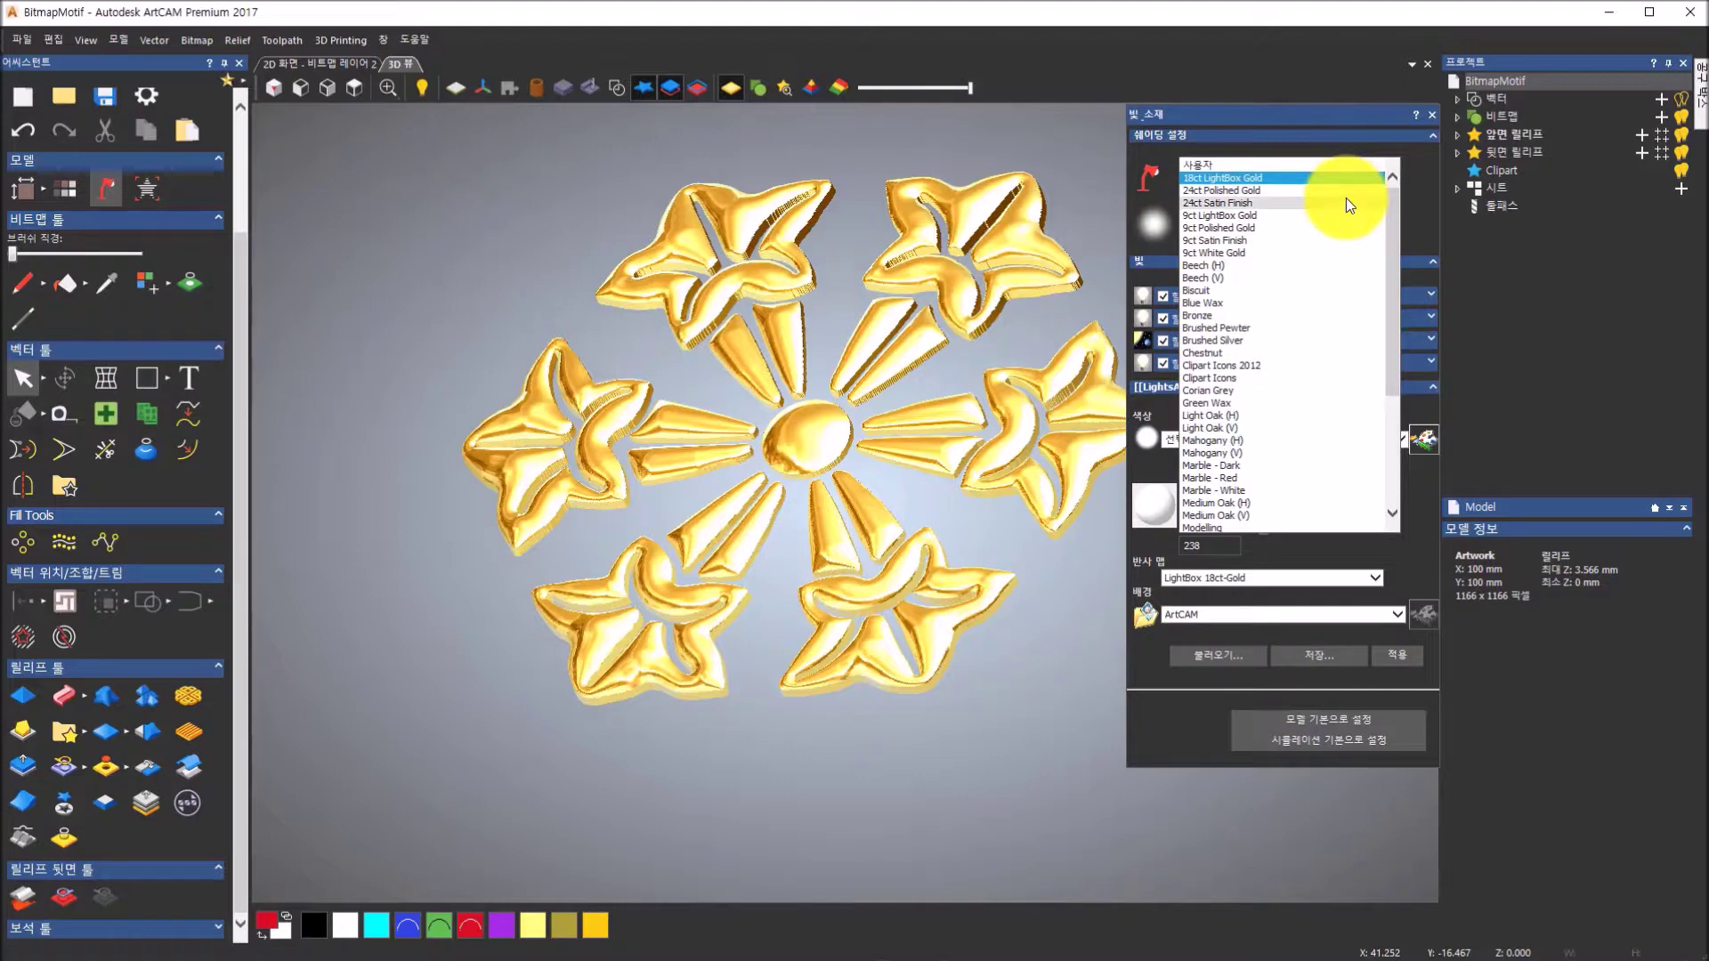
left_click(1347, 193)
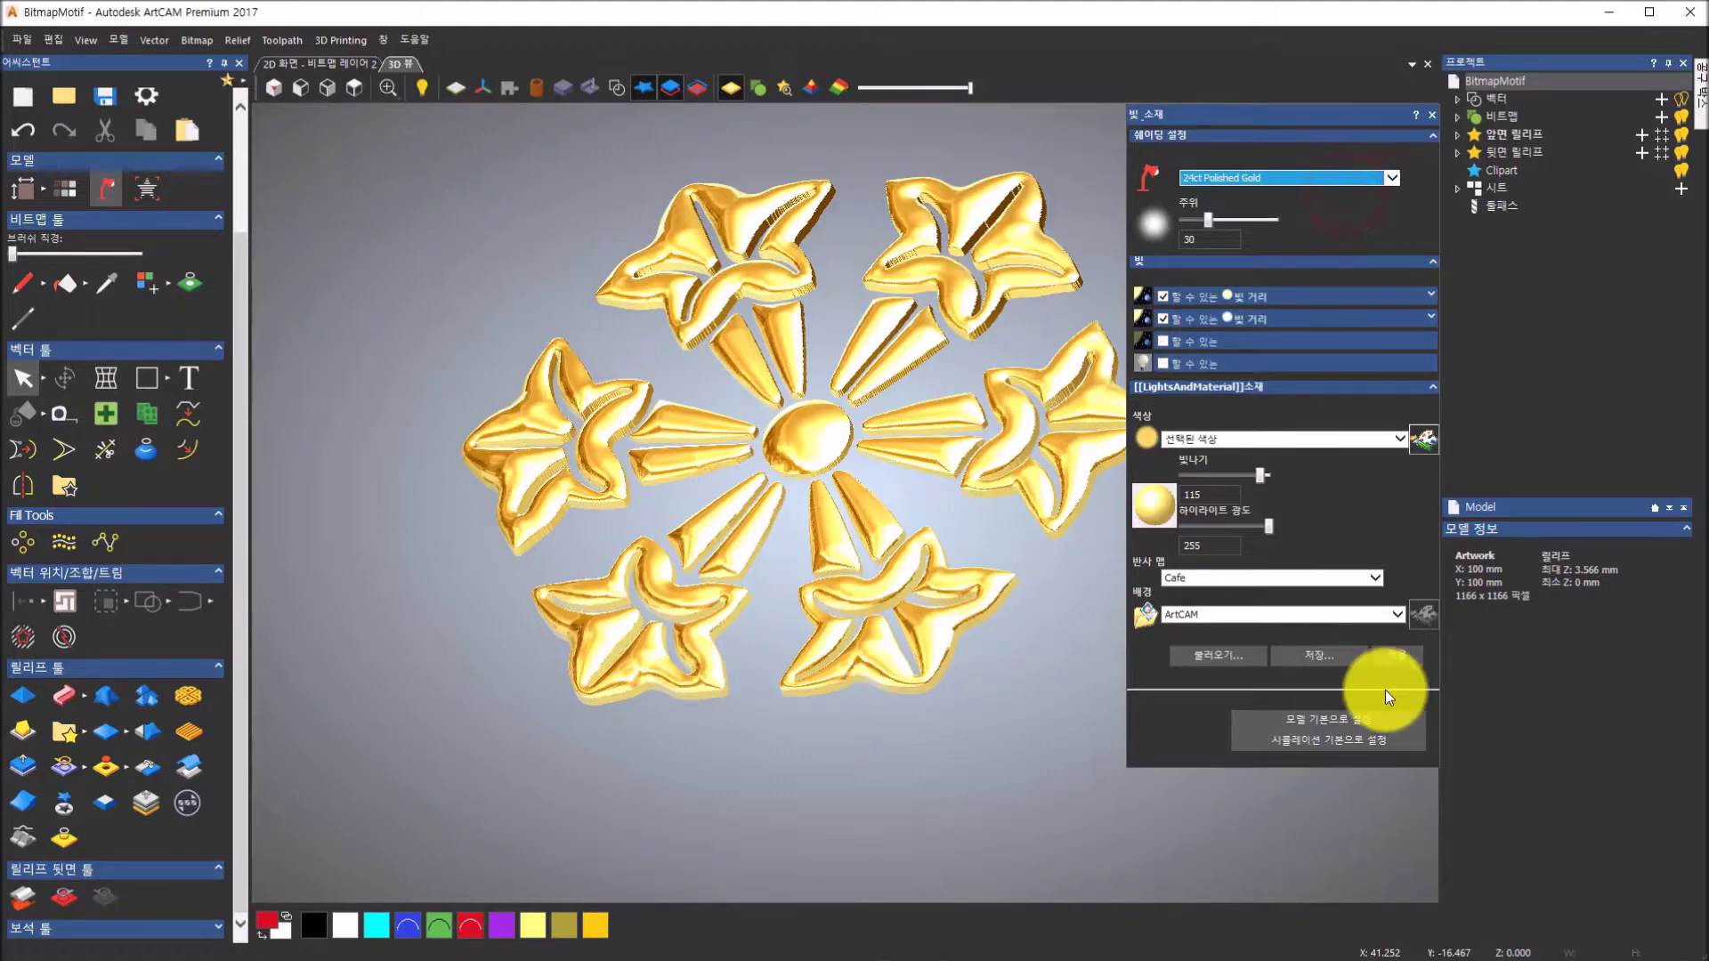
left_click(1390, 663)
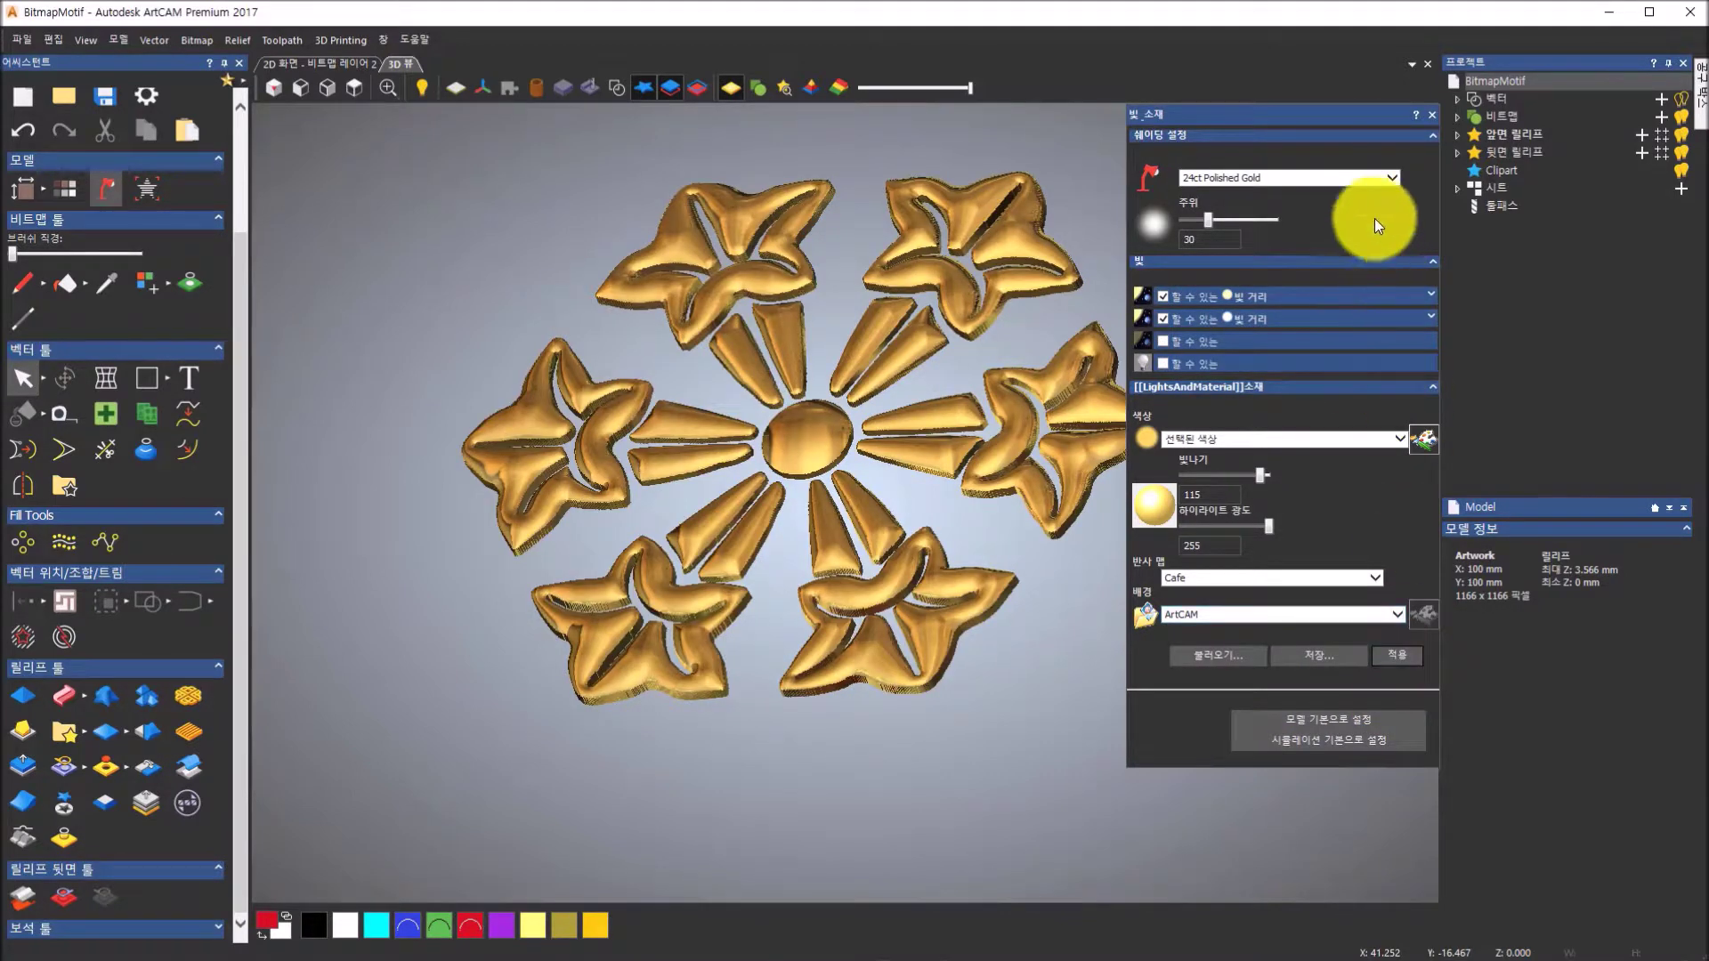
- Try the Polished Silver and Polished Pewter shading presets on the relief, applying each one
left_click(1367, 178)
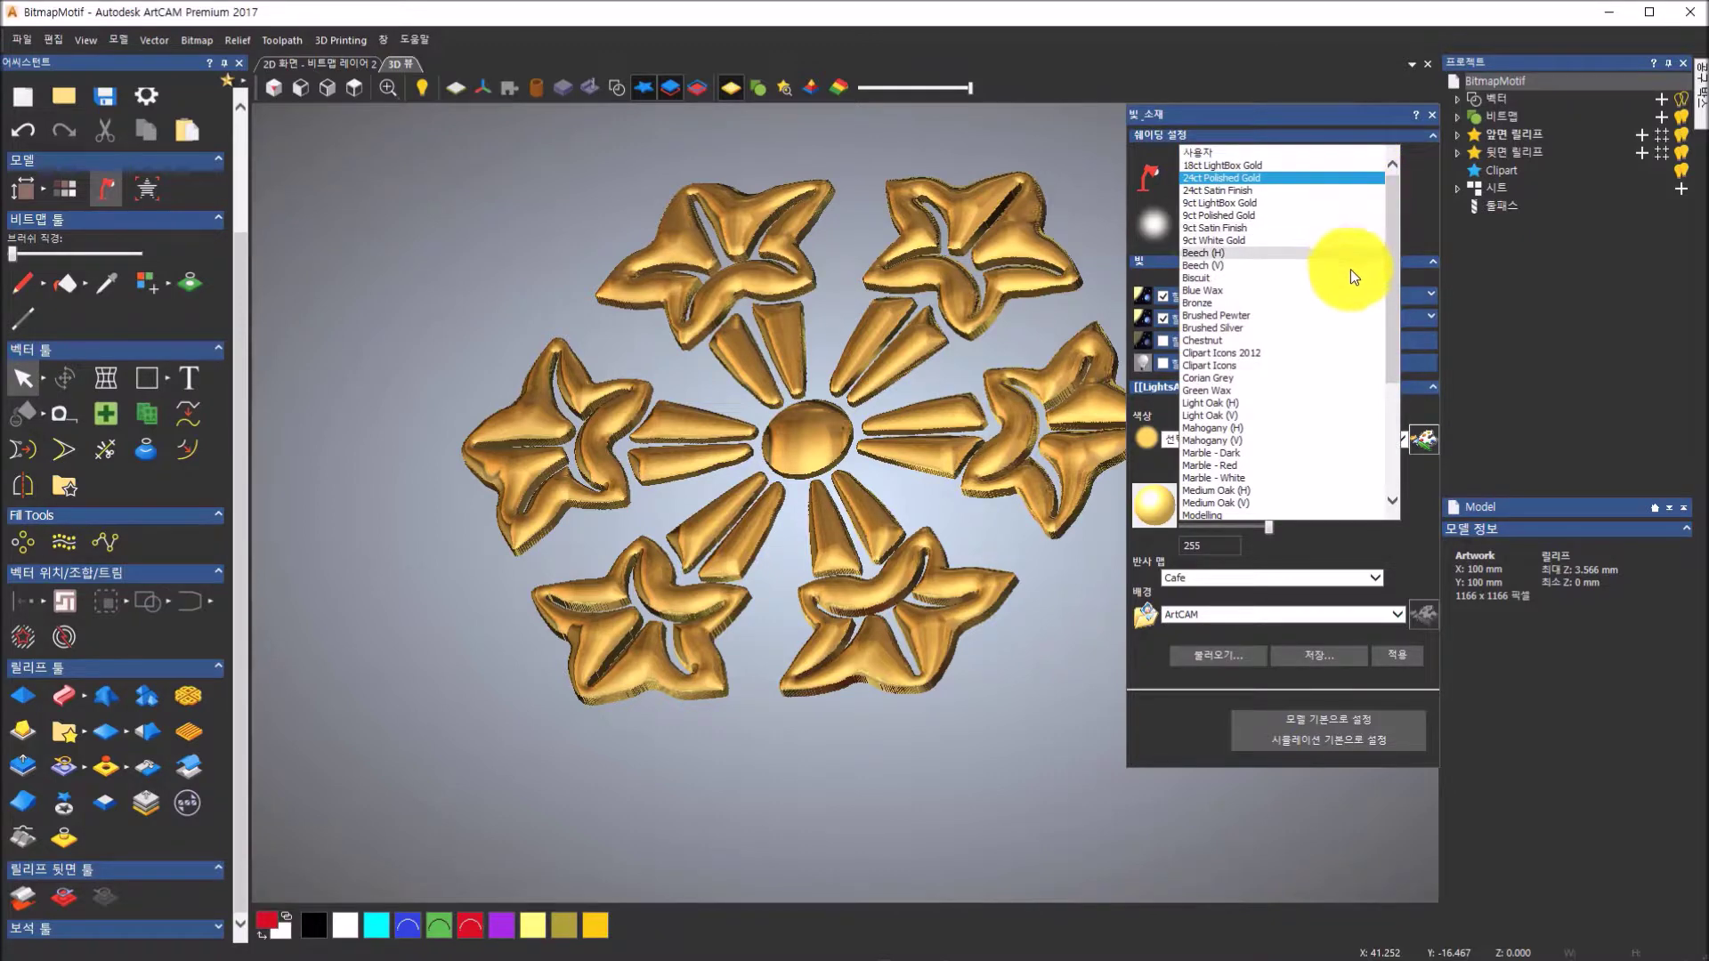
scroll(1337, 296, "down", 3)
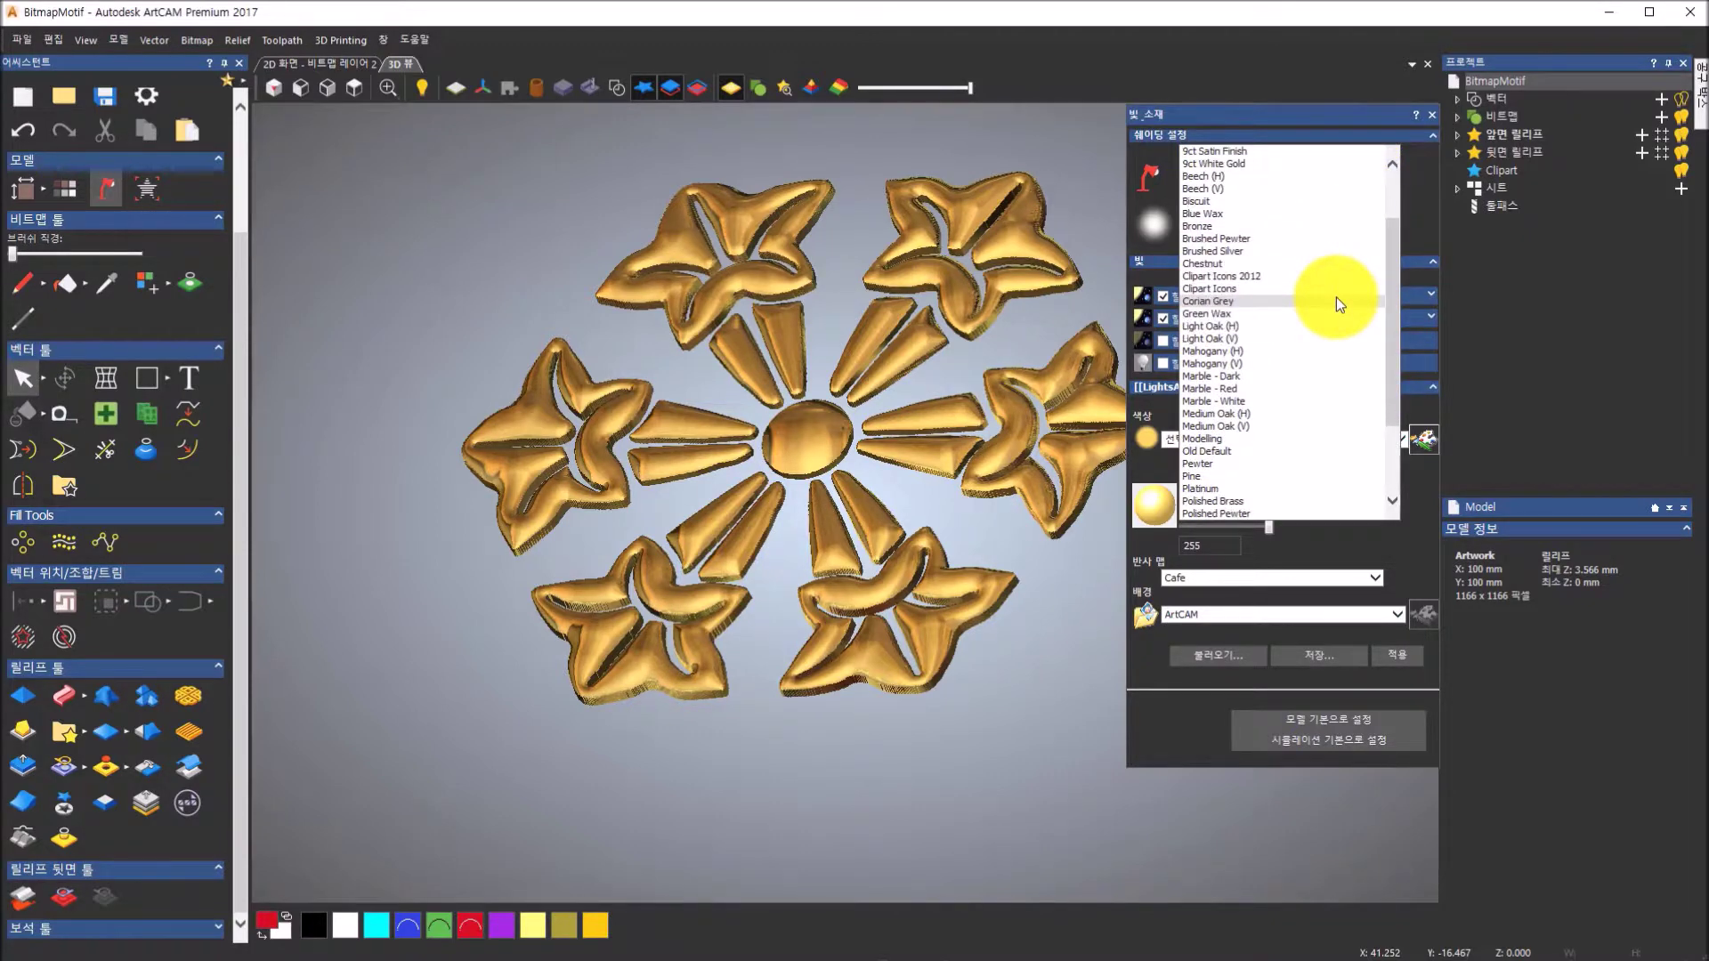
scroll(1337, 300, "down", 2)
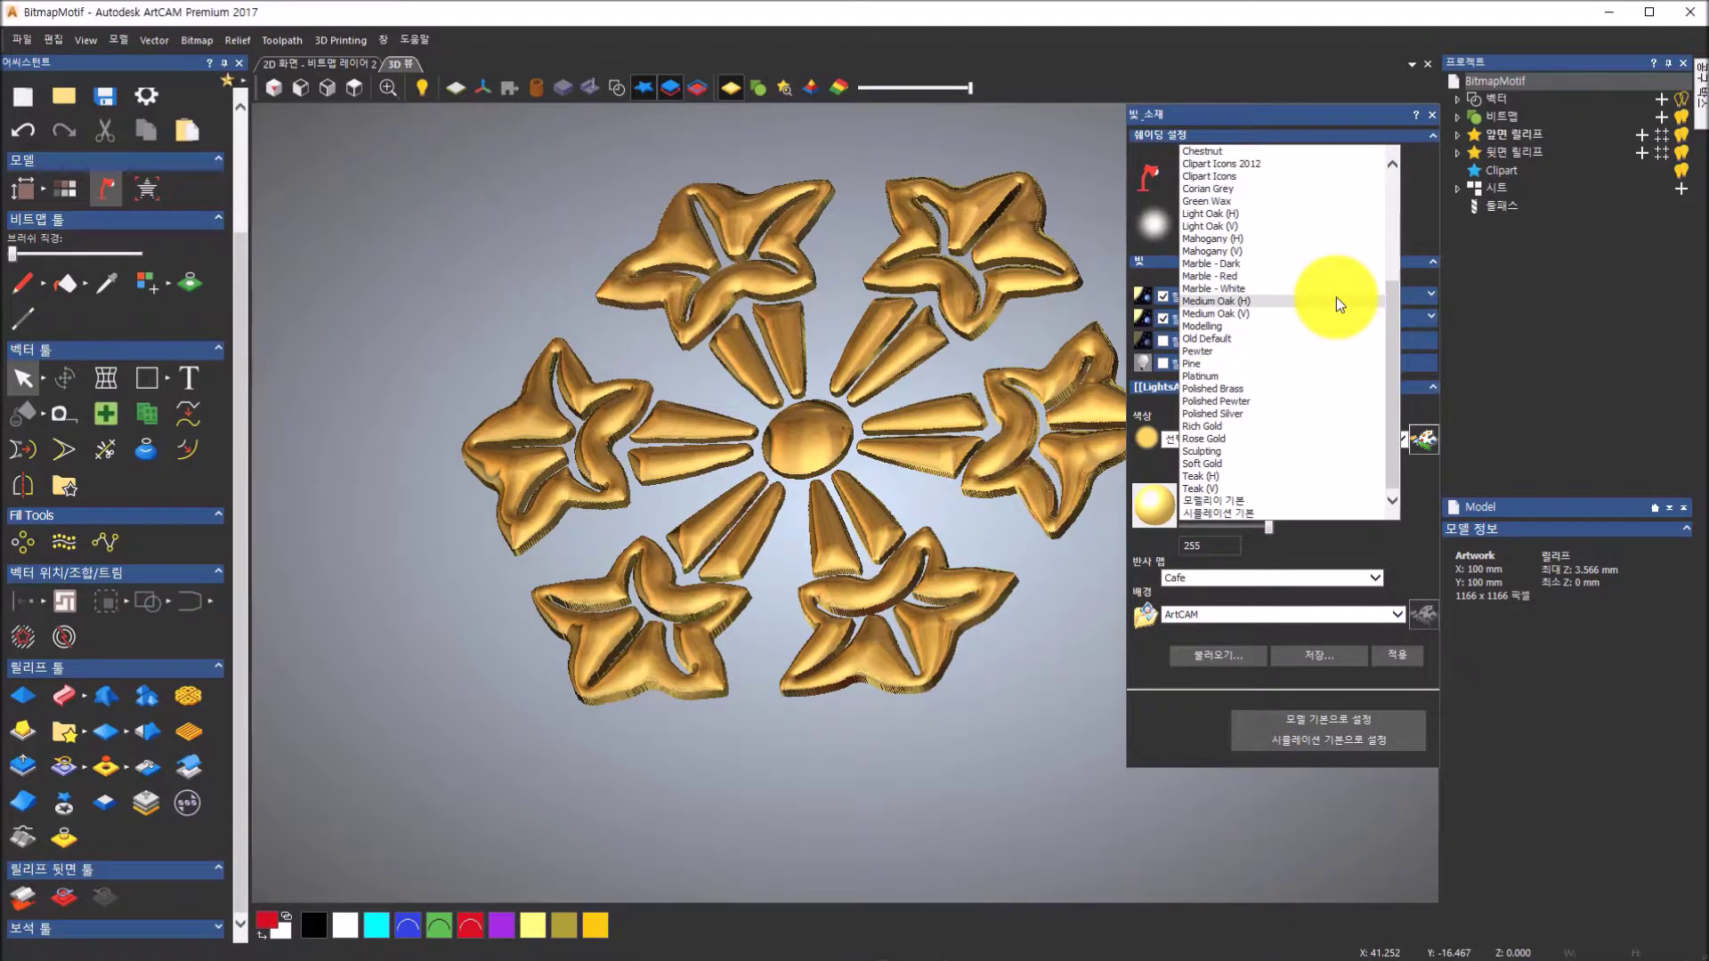
left_click(1302, 416)
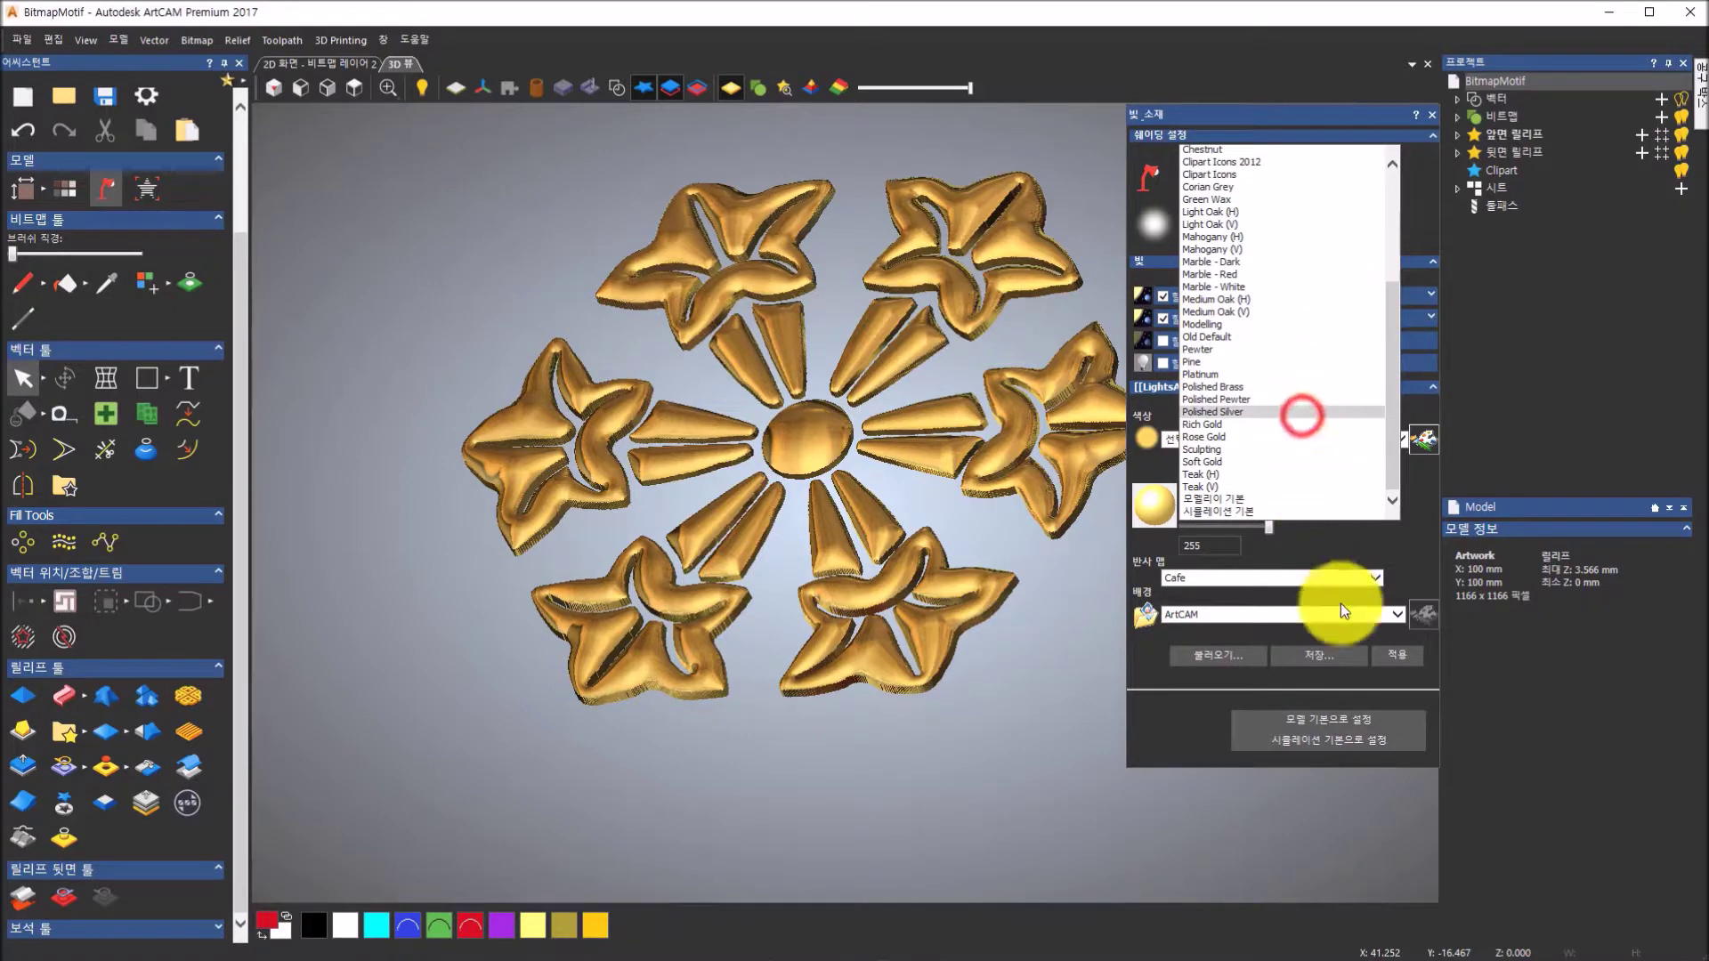
left_click(1396, 662)
left_click(1291, 172)
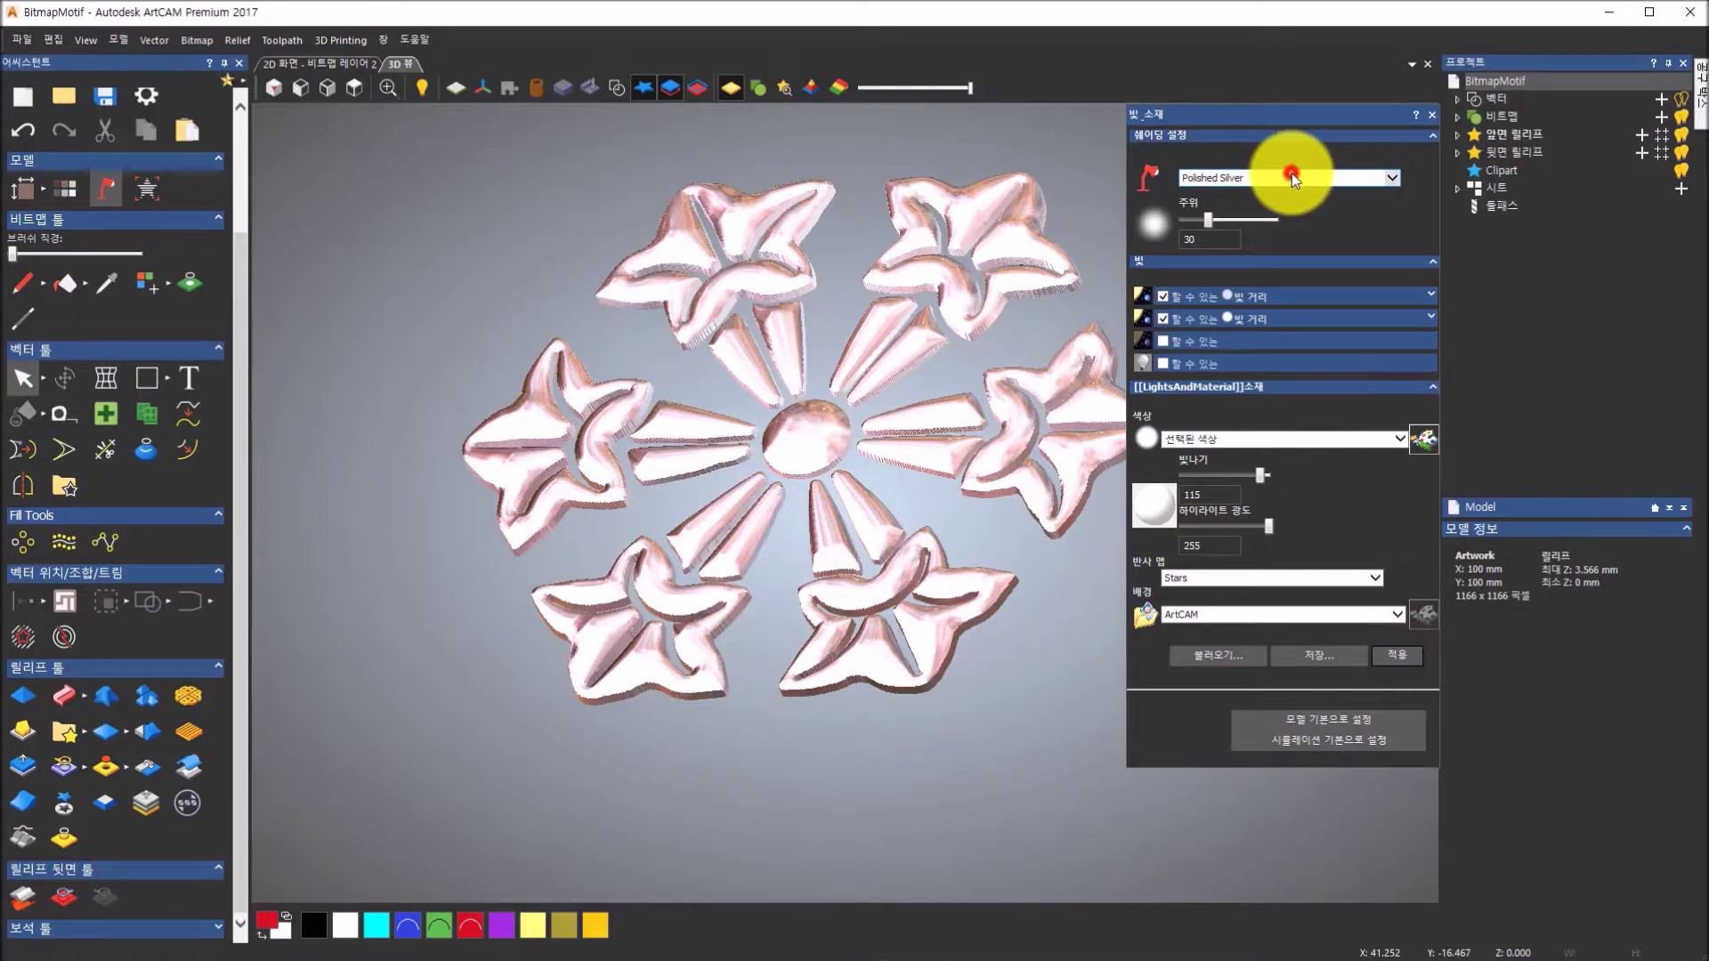
left_click(1264, 261)
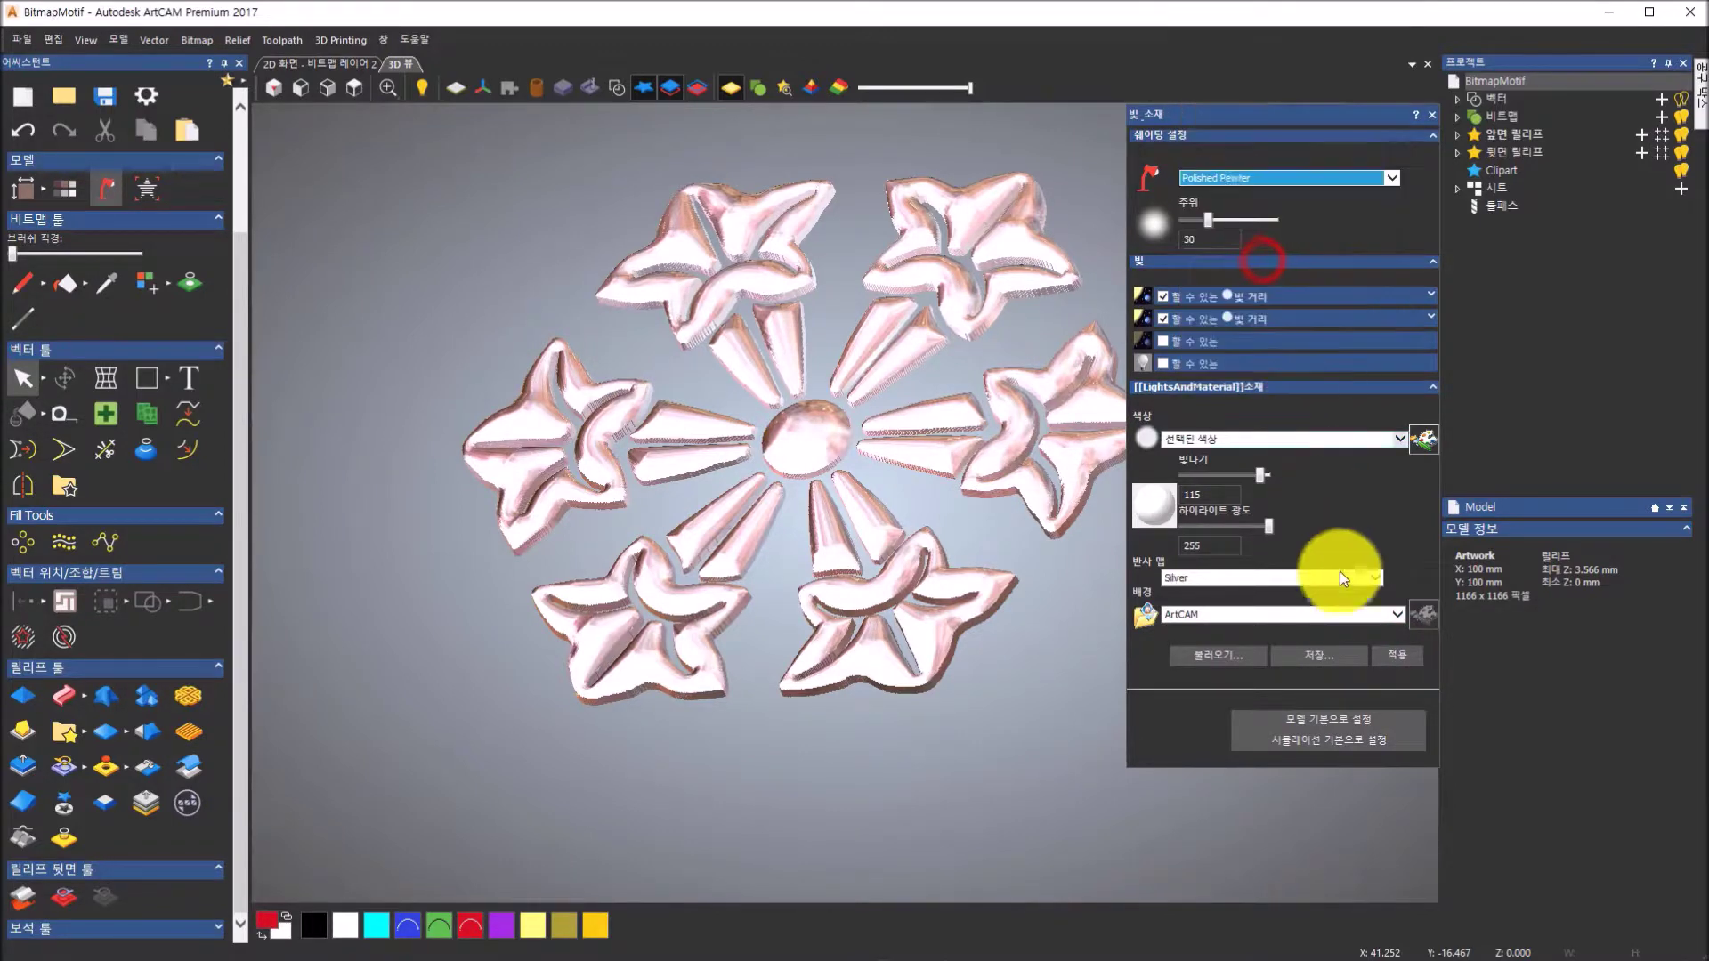
left_click(1397, 656)
- Apply the Polished Brass shading preset to the relief, replace it with Platinum, and inspect the result
left_click(1366, 182)
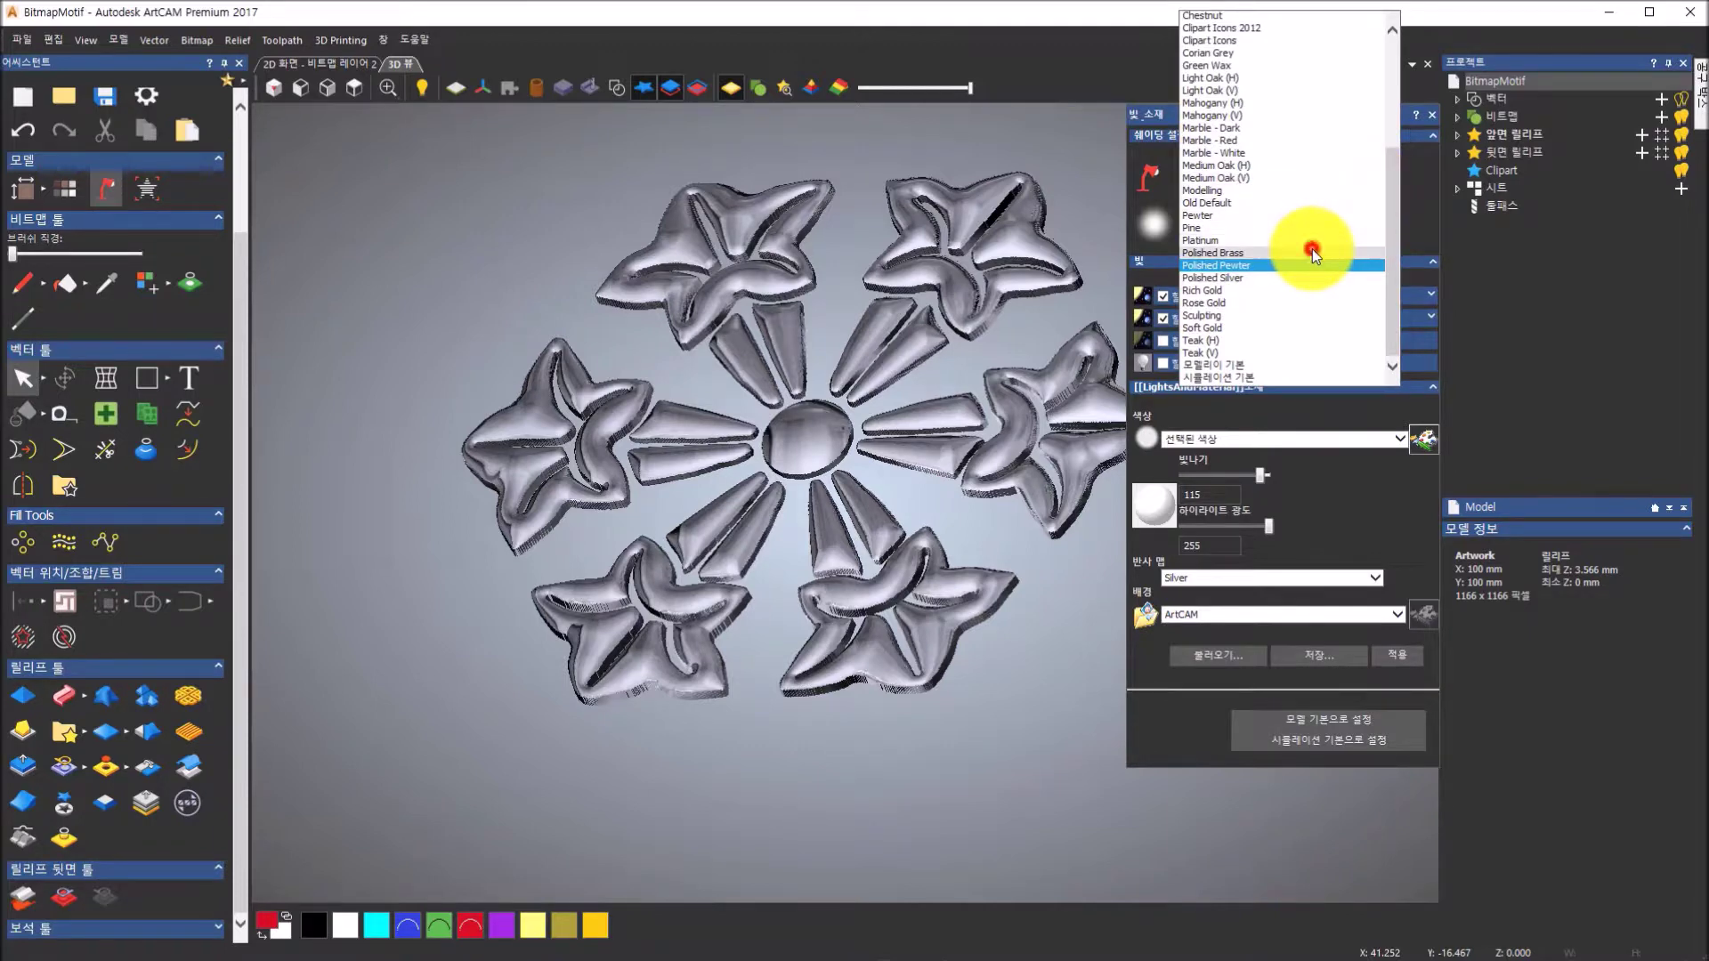
left_click(1313, 253)
left_click(1378, 656)
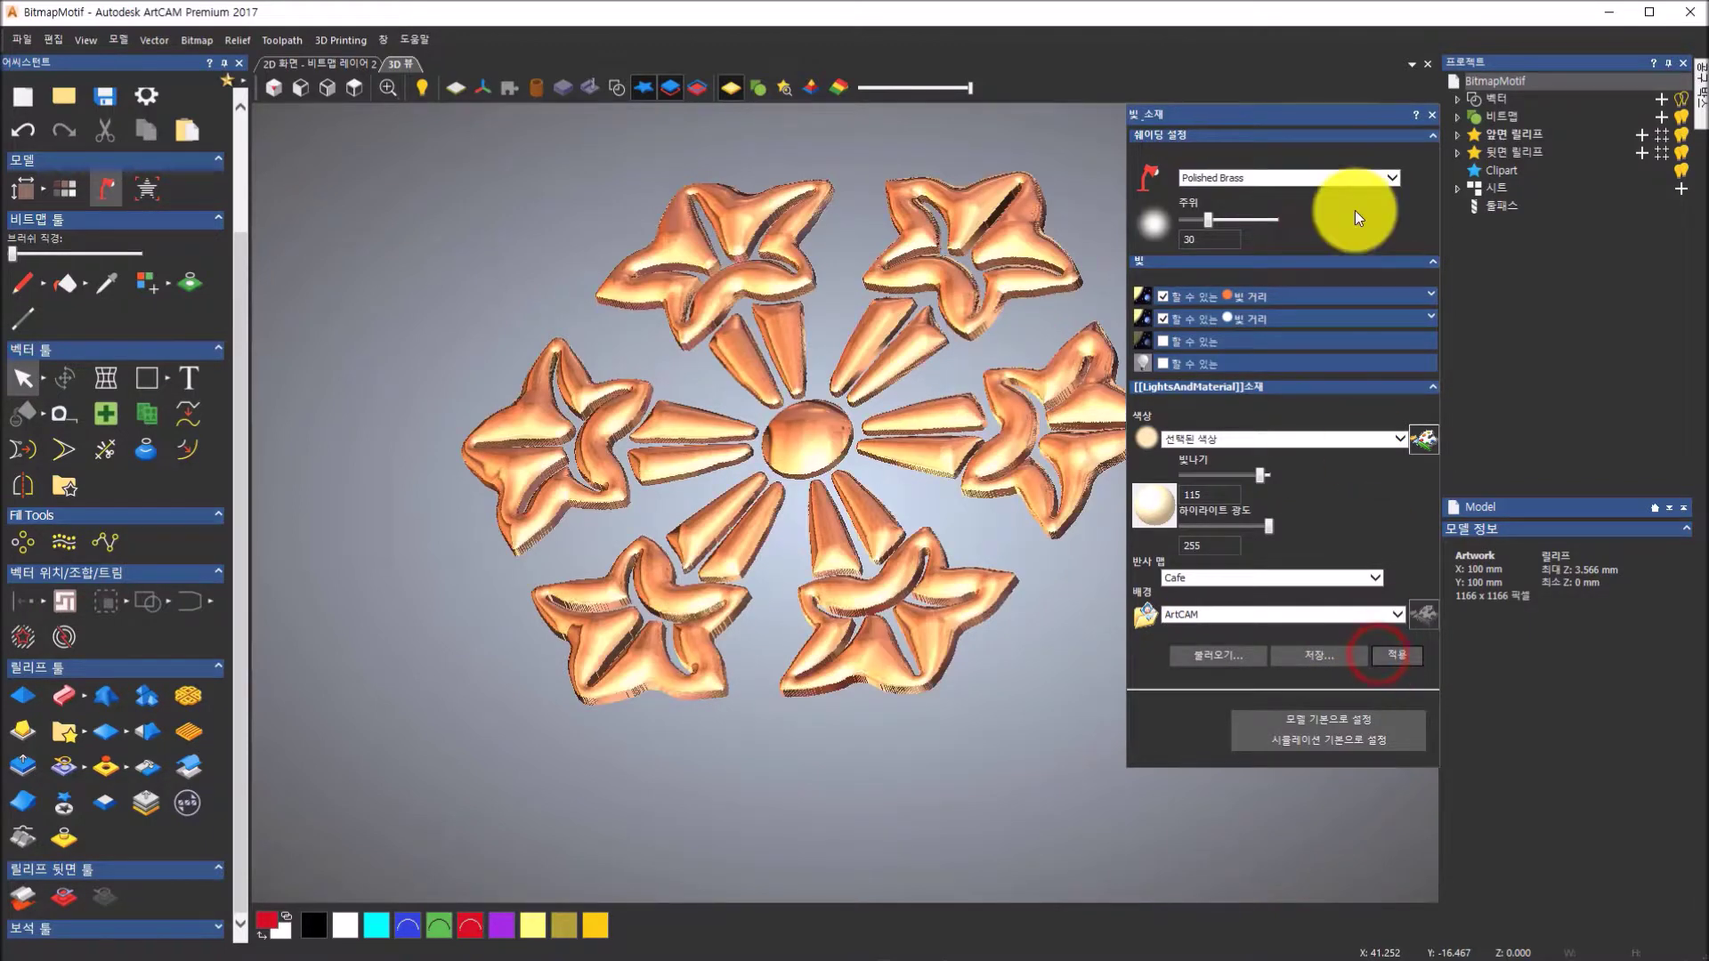
left_click(1351, 183)
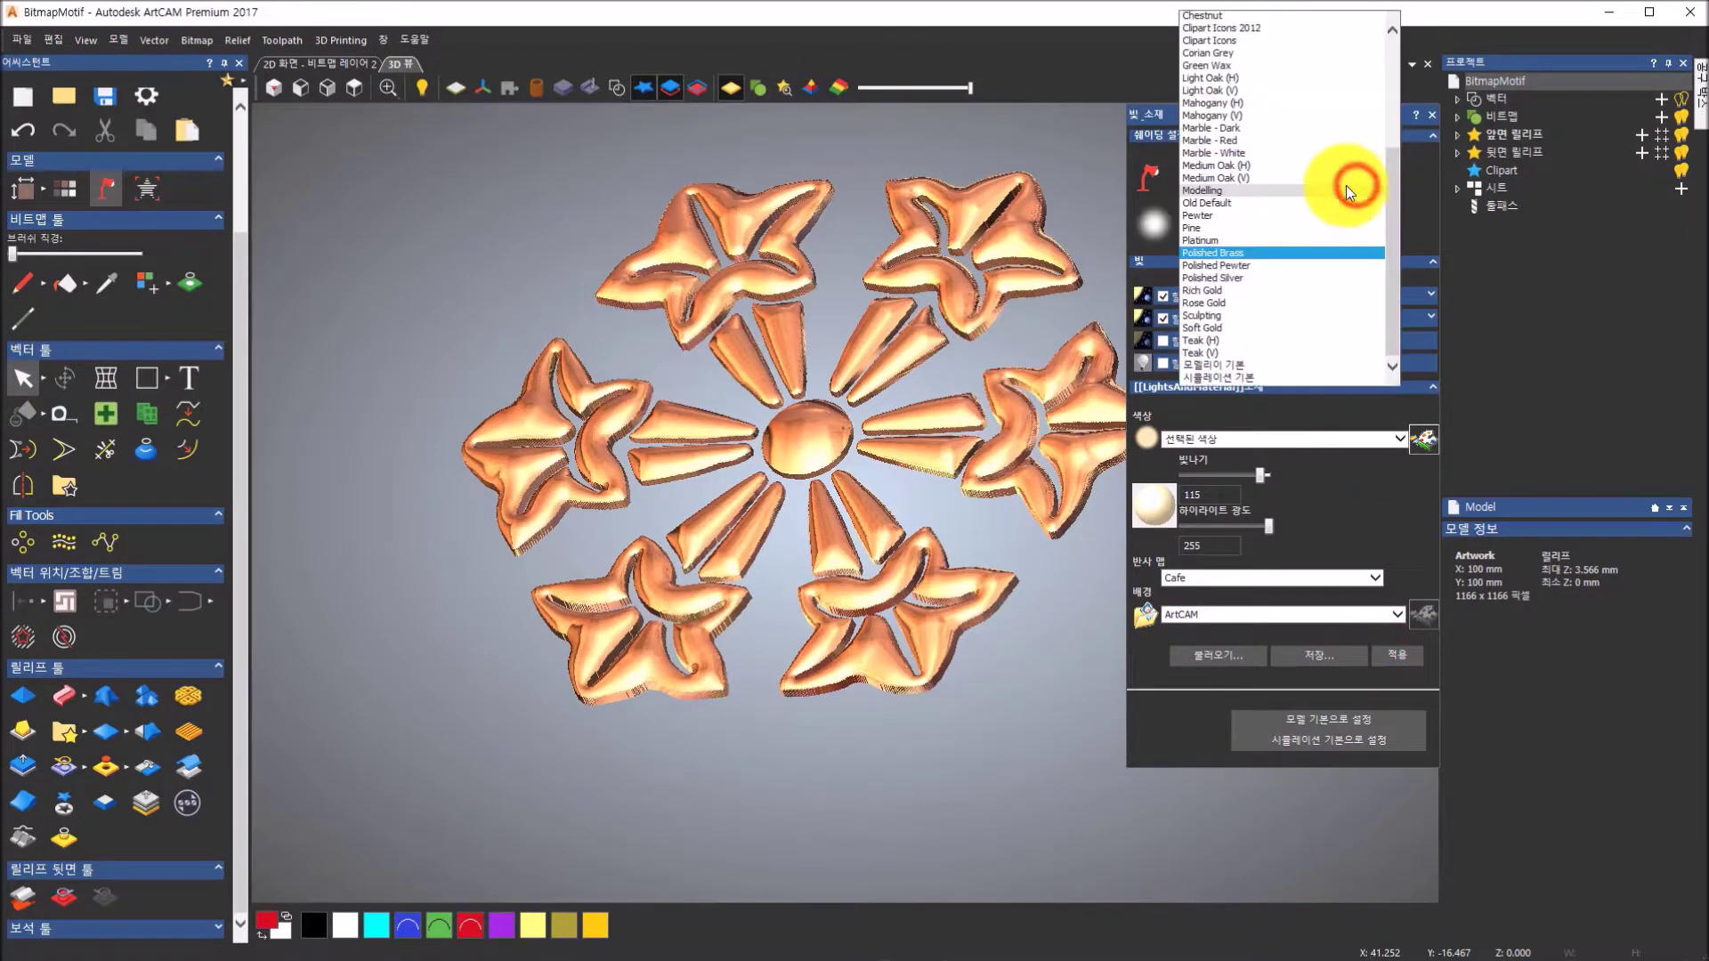
left_click(1293, 240)
left_click(1402, 654)
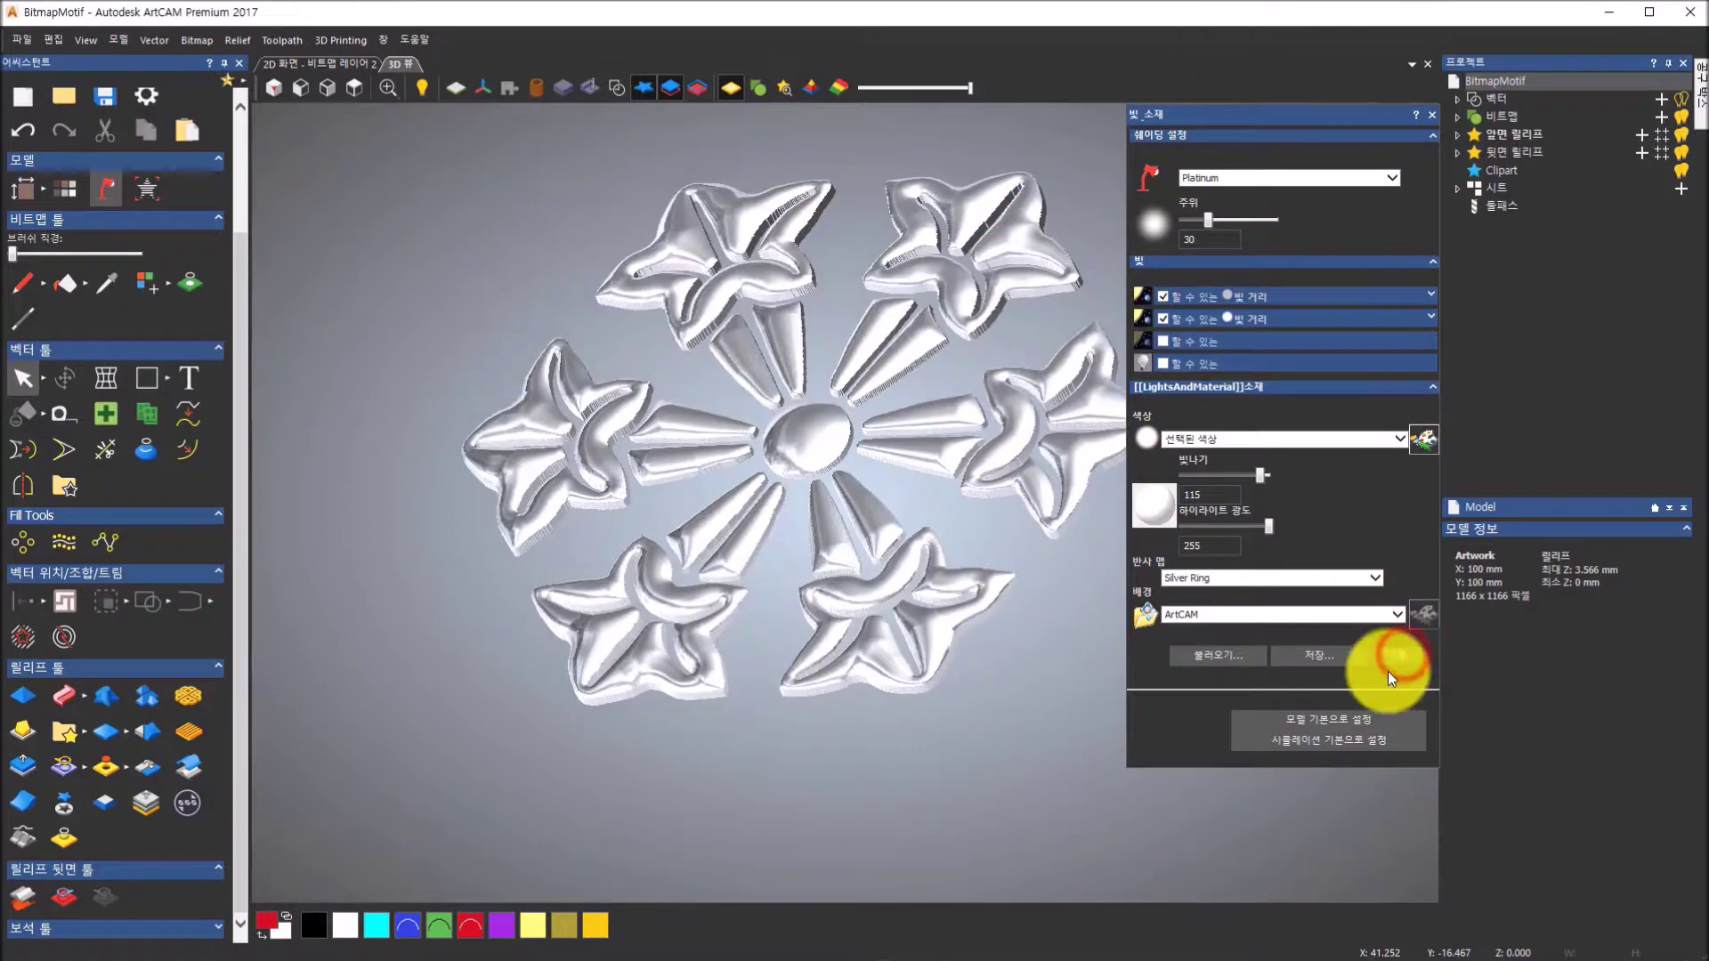
left_click_drag(631, 563, 1000, 564)
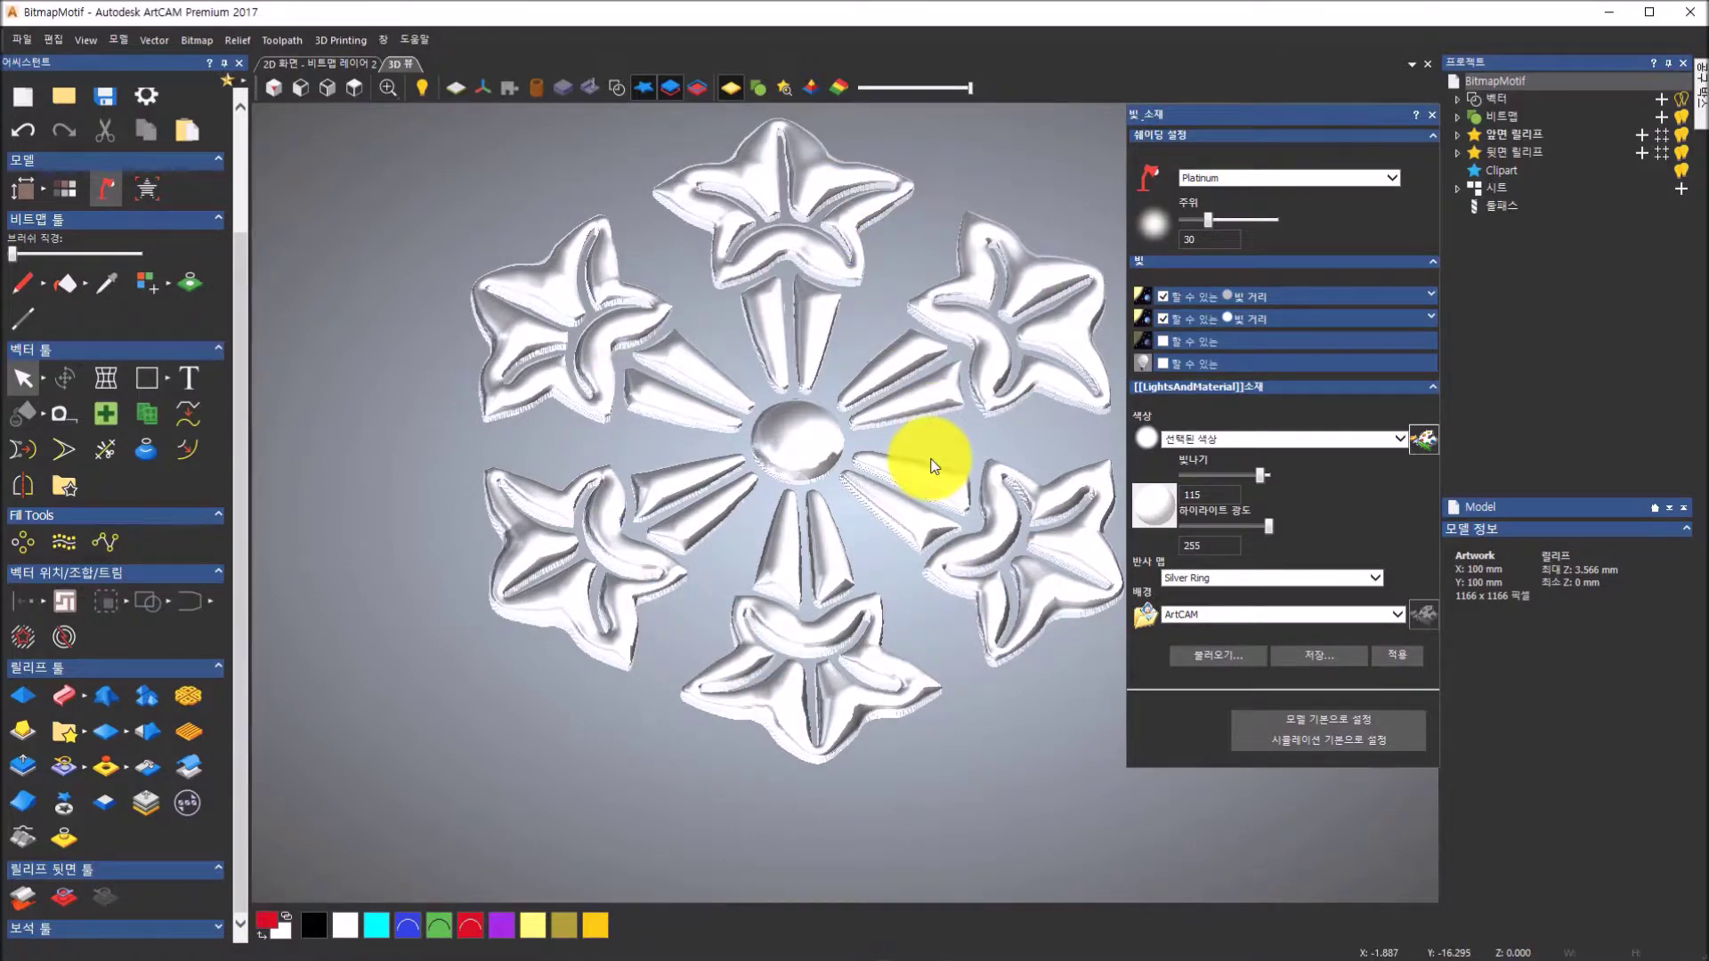
- Close the lights and material settings, return to the 2D view, and close the BitmapMotif model without saving the changes
left_click(1308, 444)
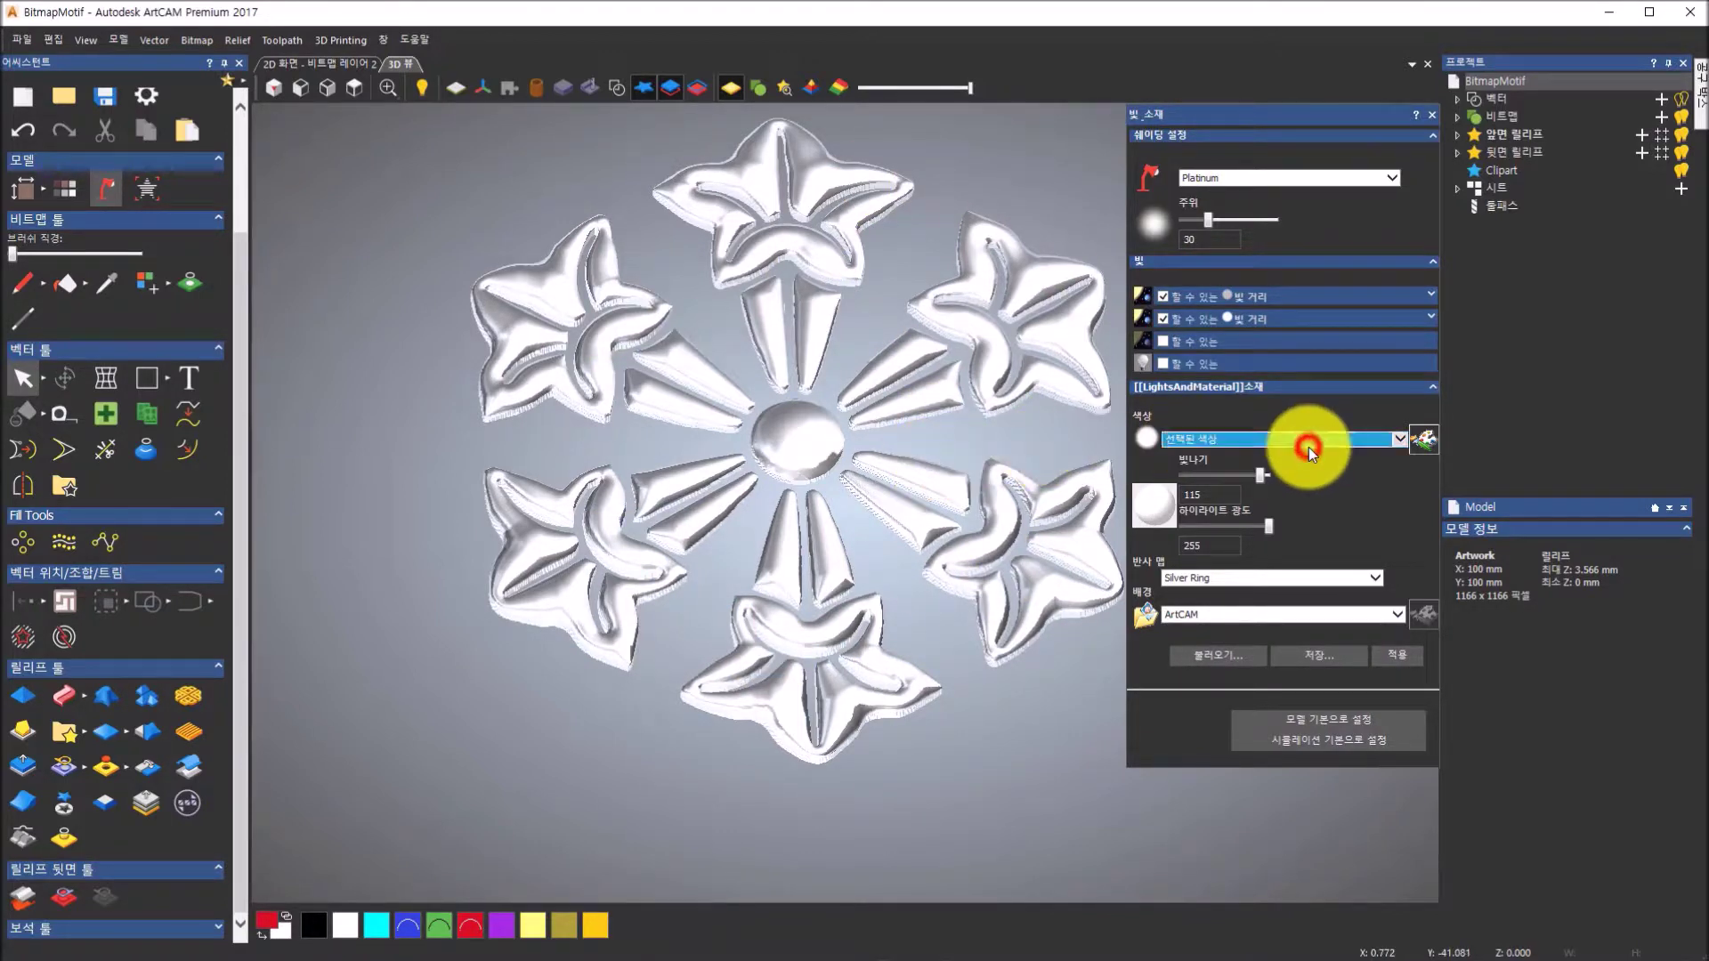
left_click(1312, 443)
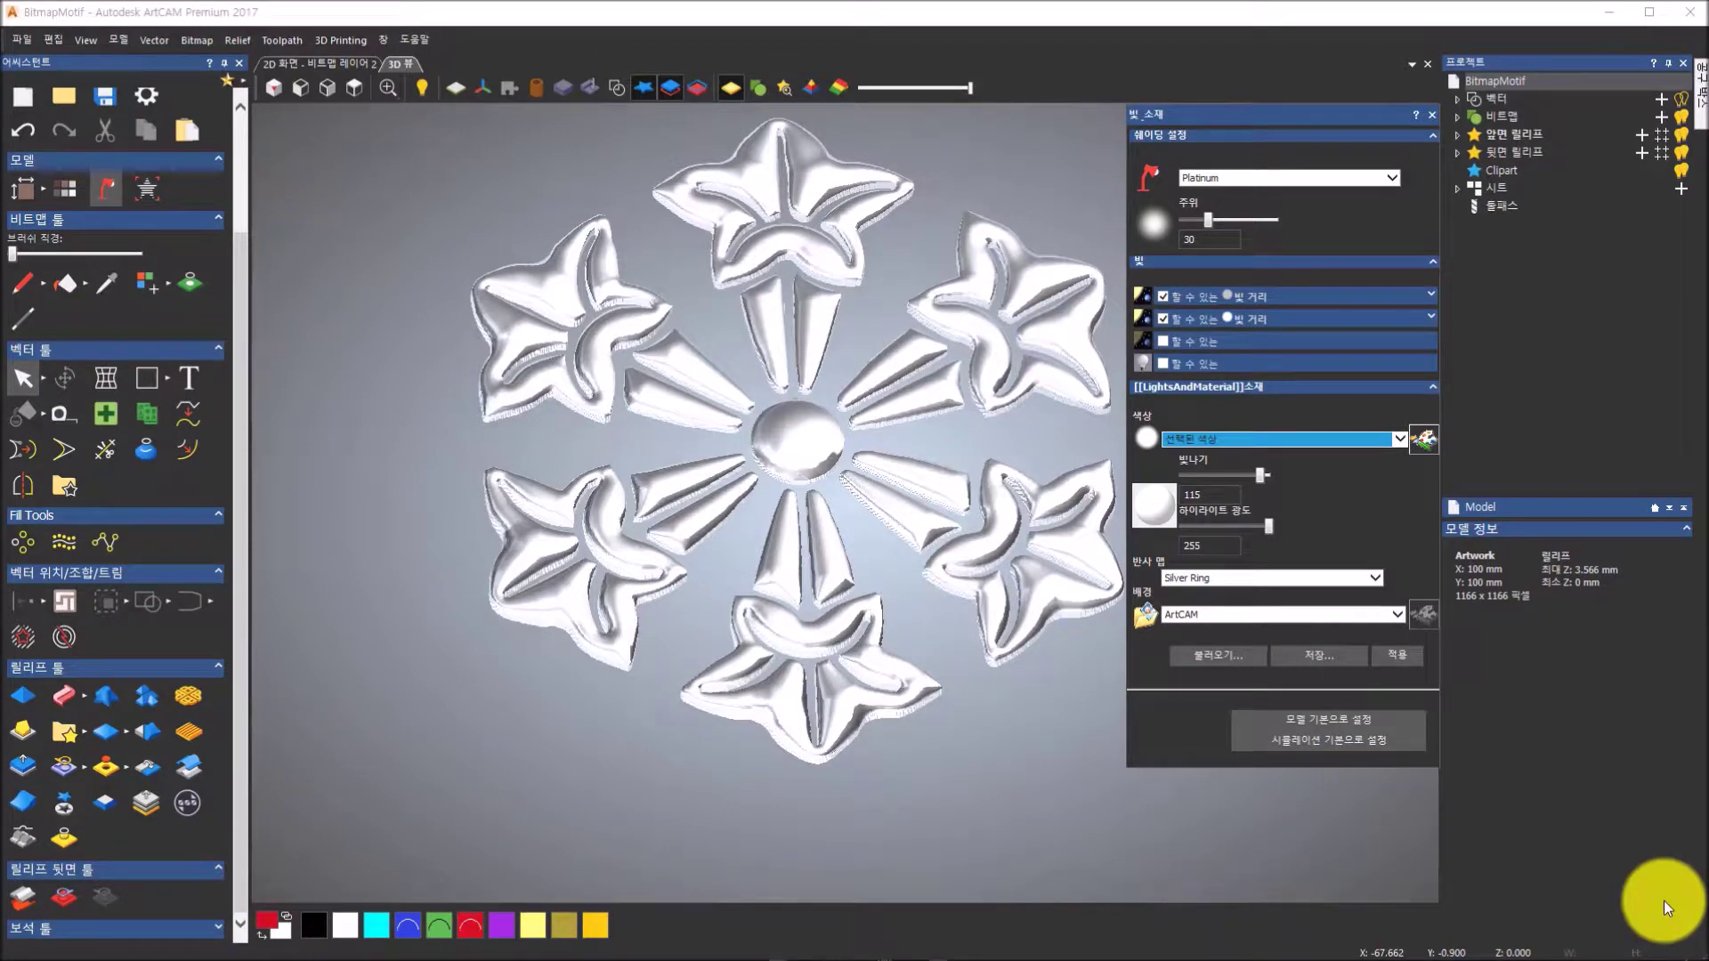
left_click(1434, 114)
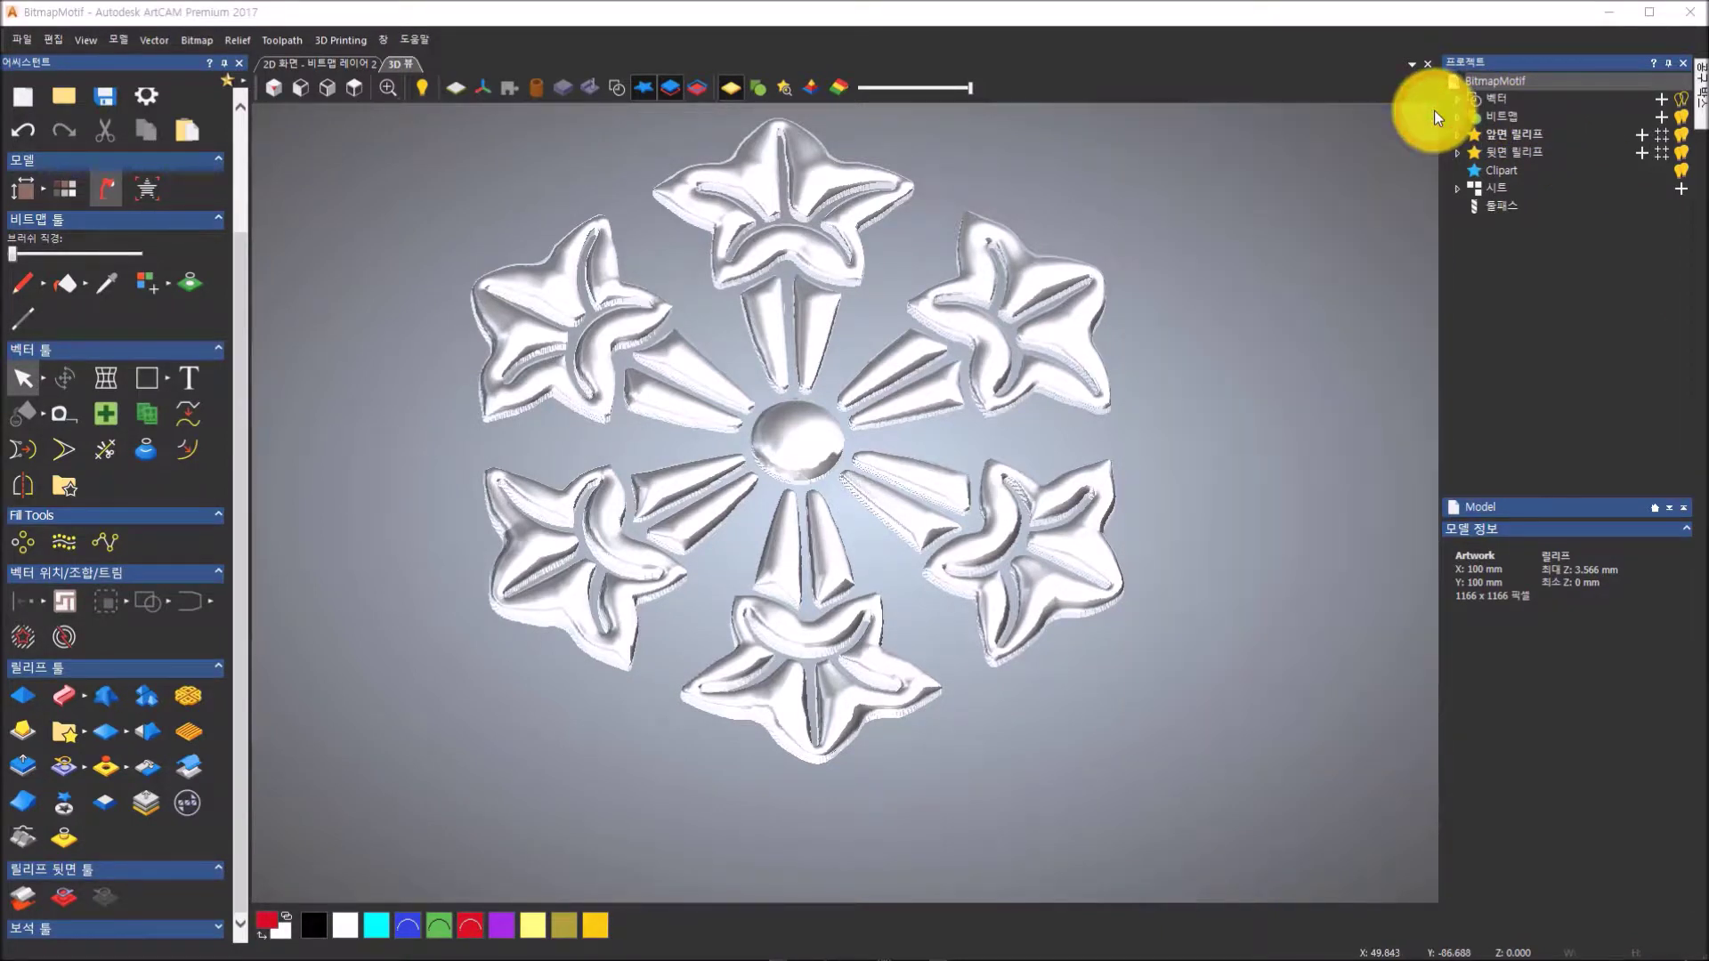
left_click(337, 64)
left_click(1426, 63)
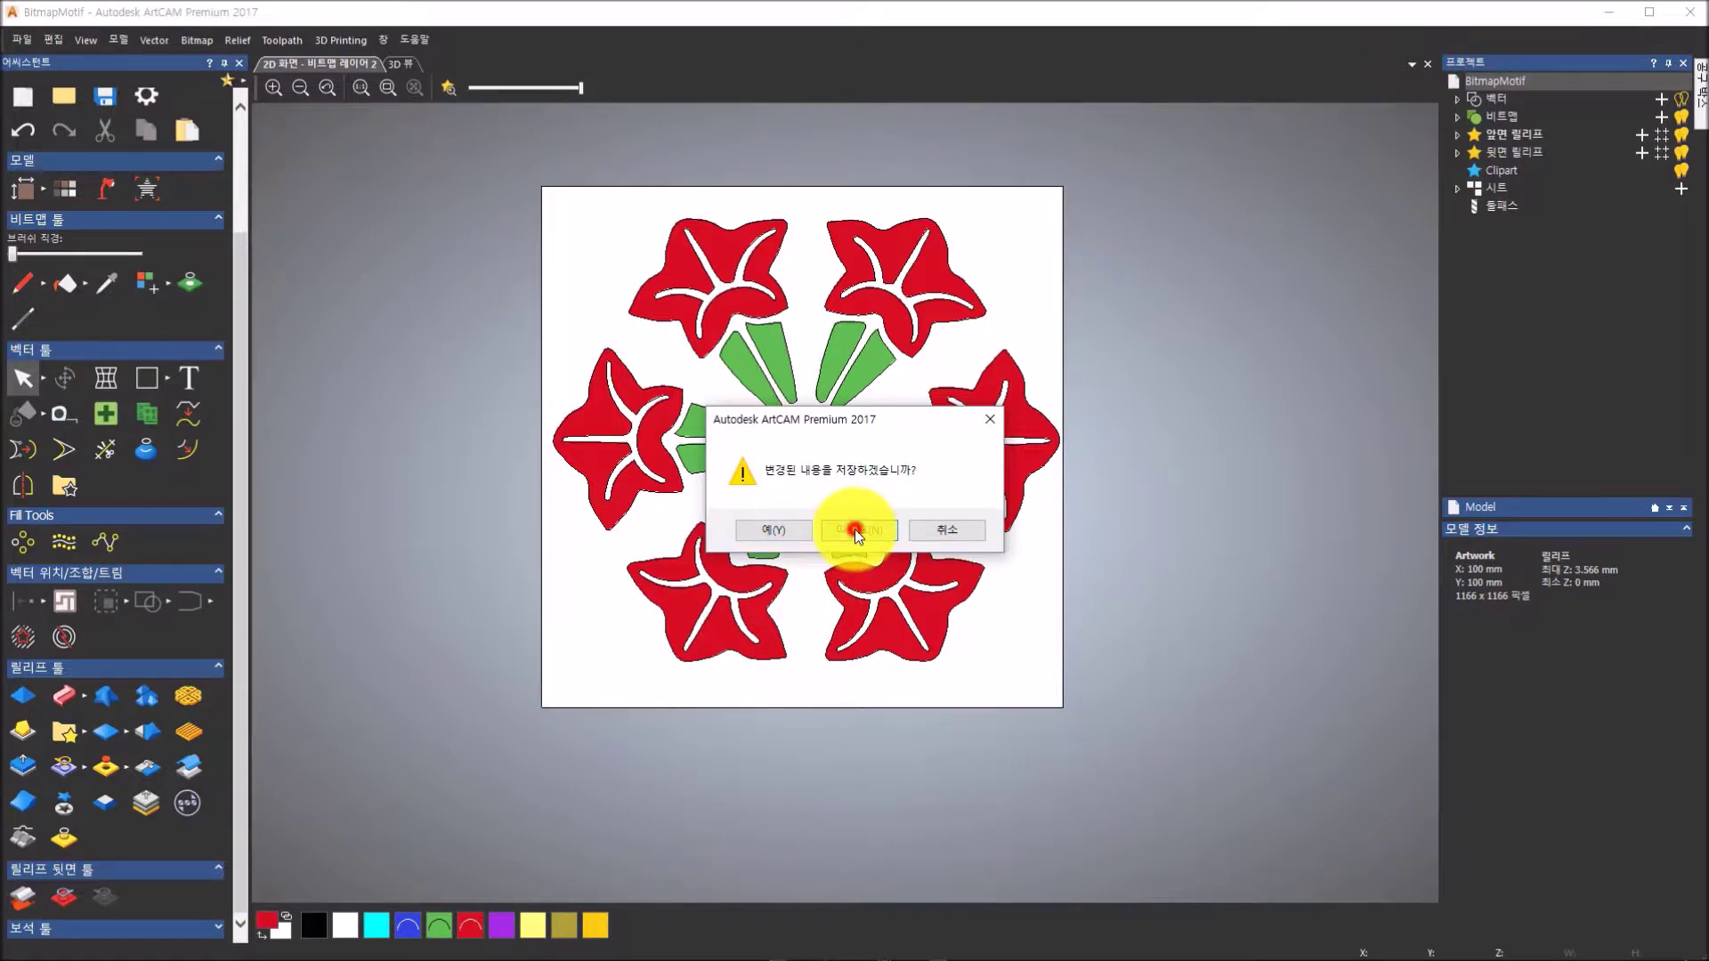
left_click(855, 529)
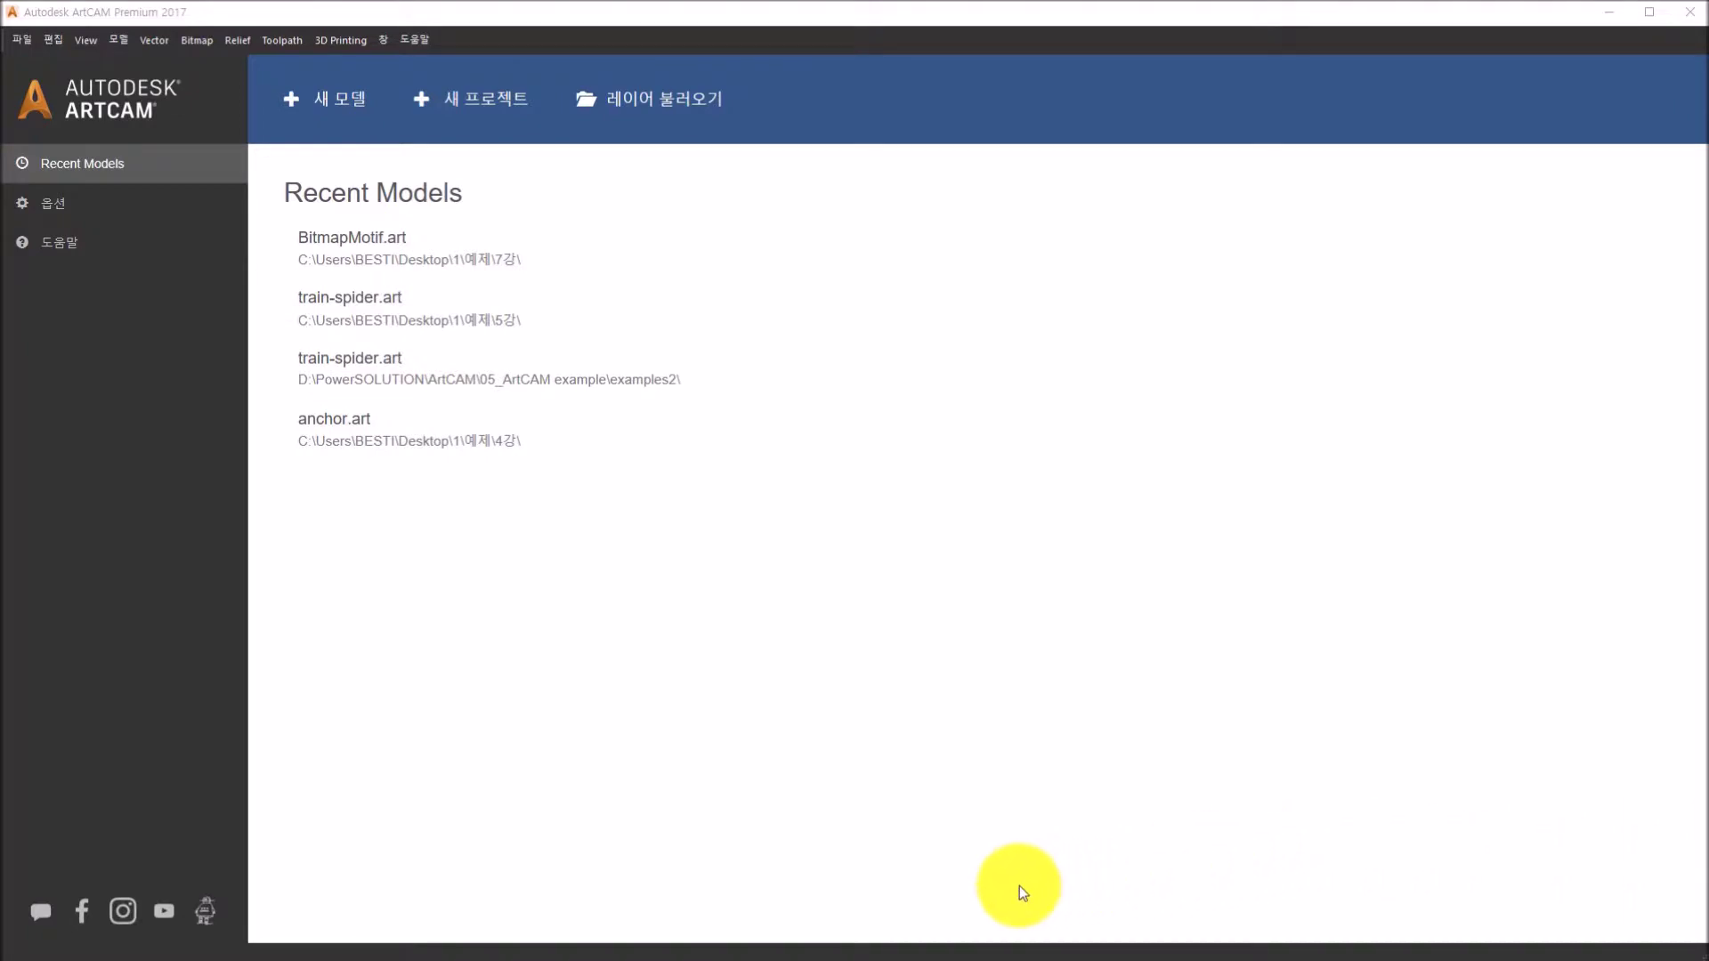
- Switch to the Photos app to examine the dragon flag and its finished gold relief, and return to ArtCAM
left_click(808, 935)
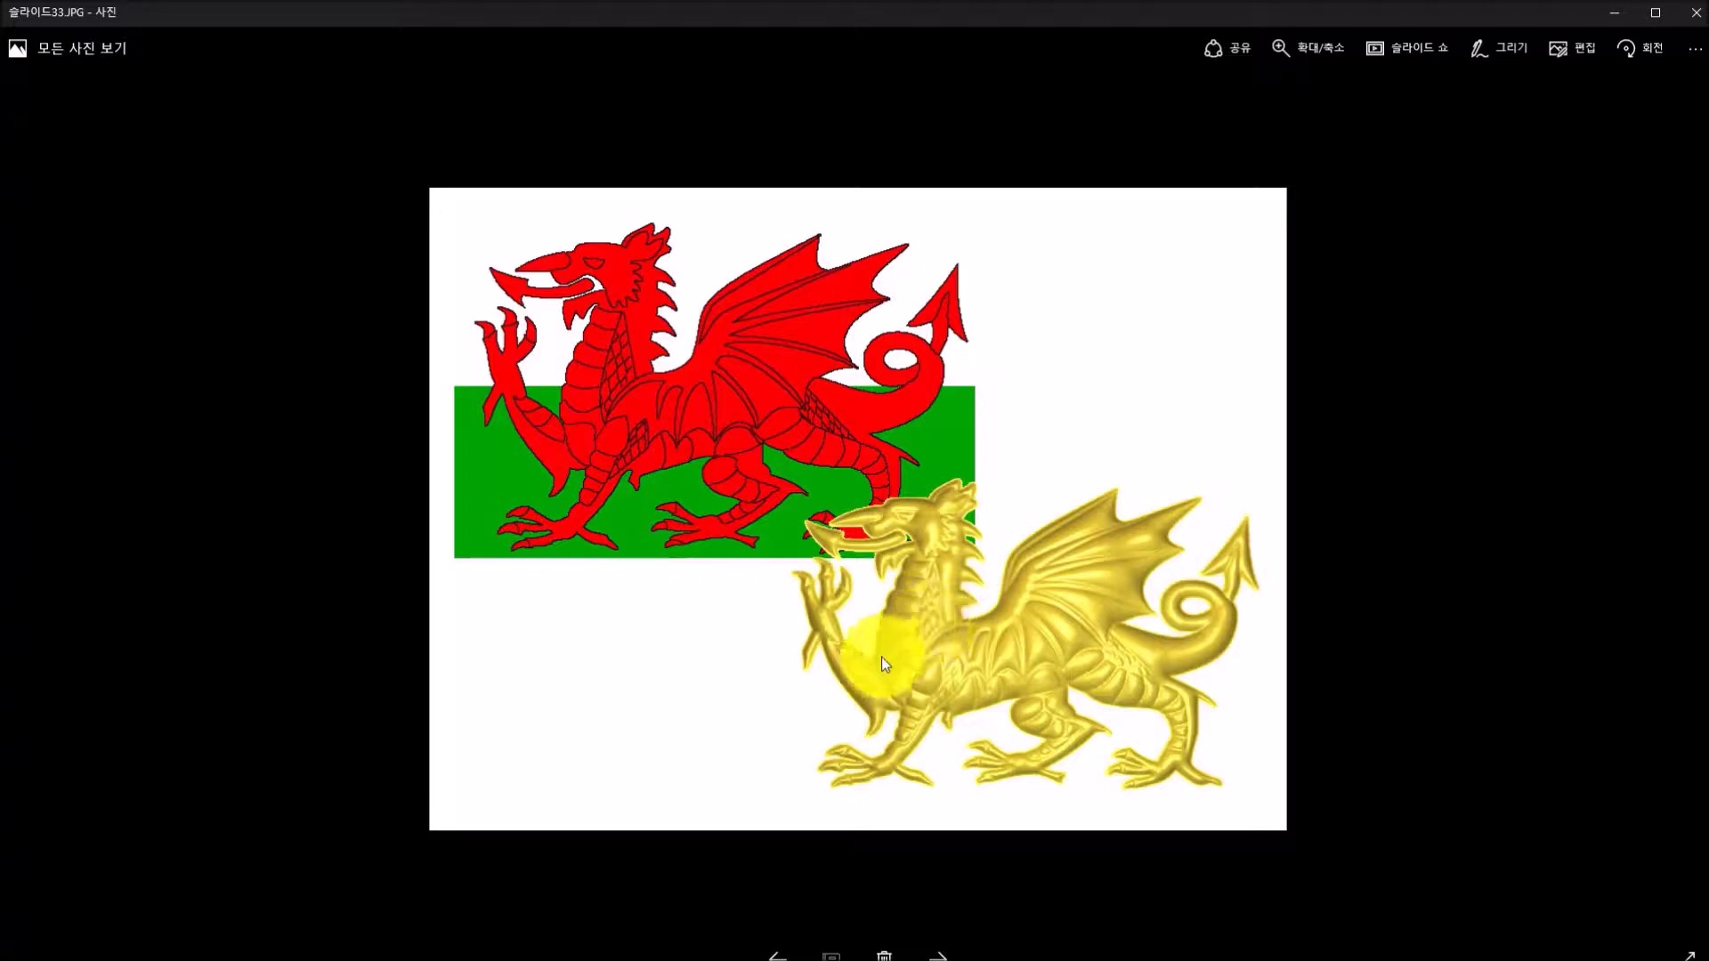
key("alt+Tab")
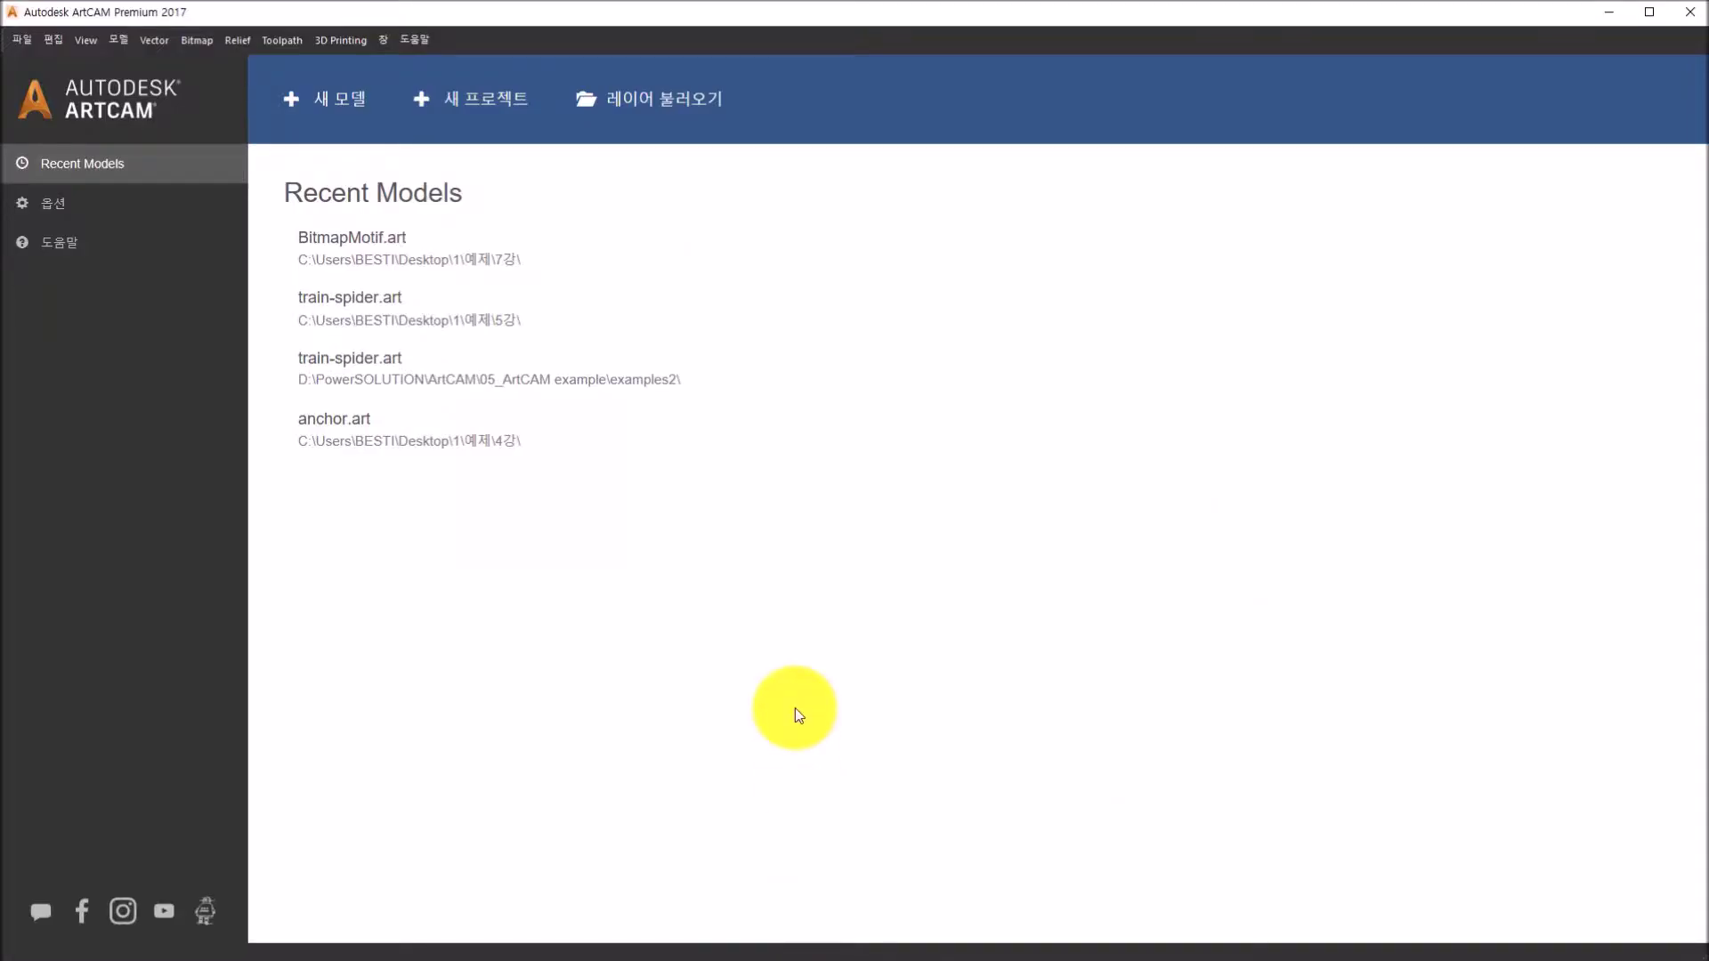
- Open flag.gif from the 7강 example folder to start a new model
left_click(676, 118)
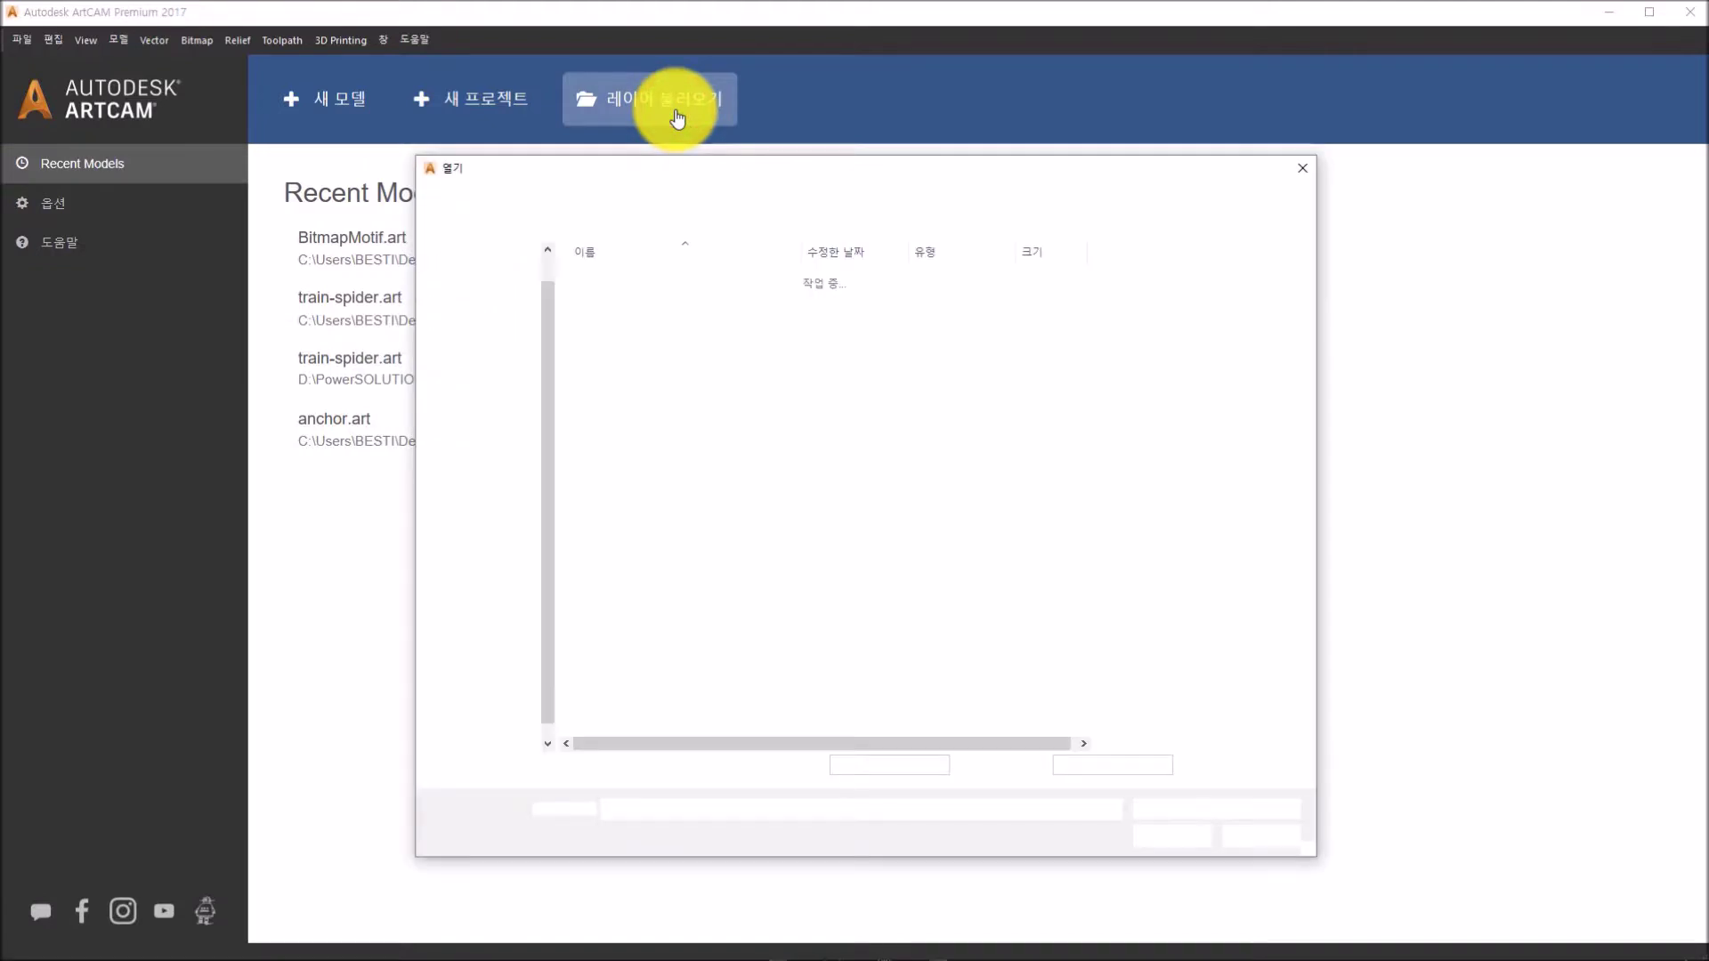
left_click(766, 313)
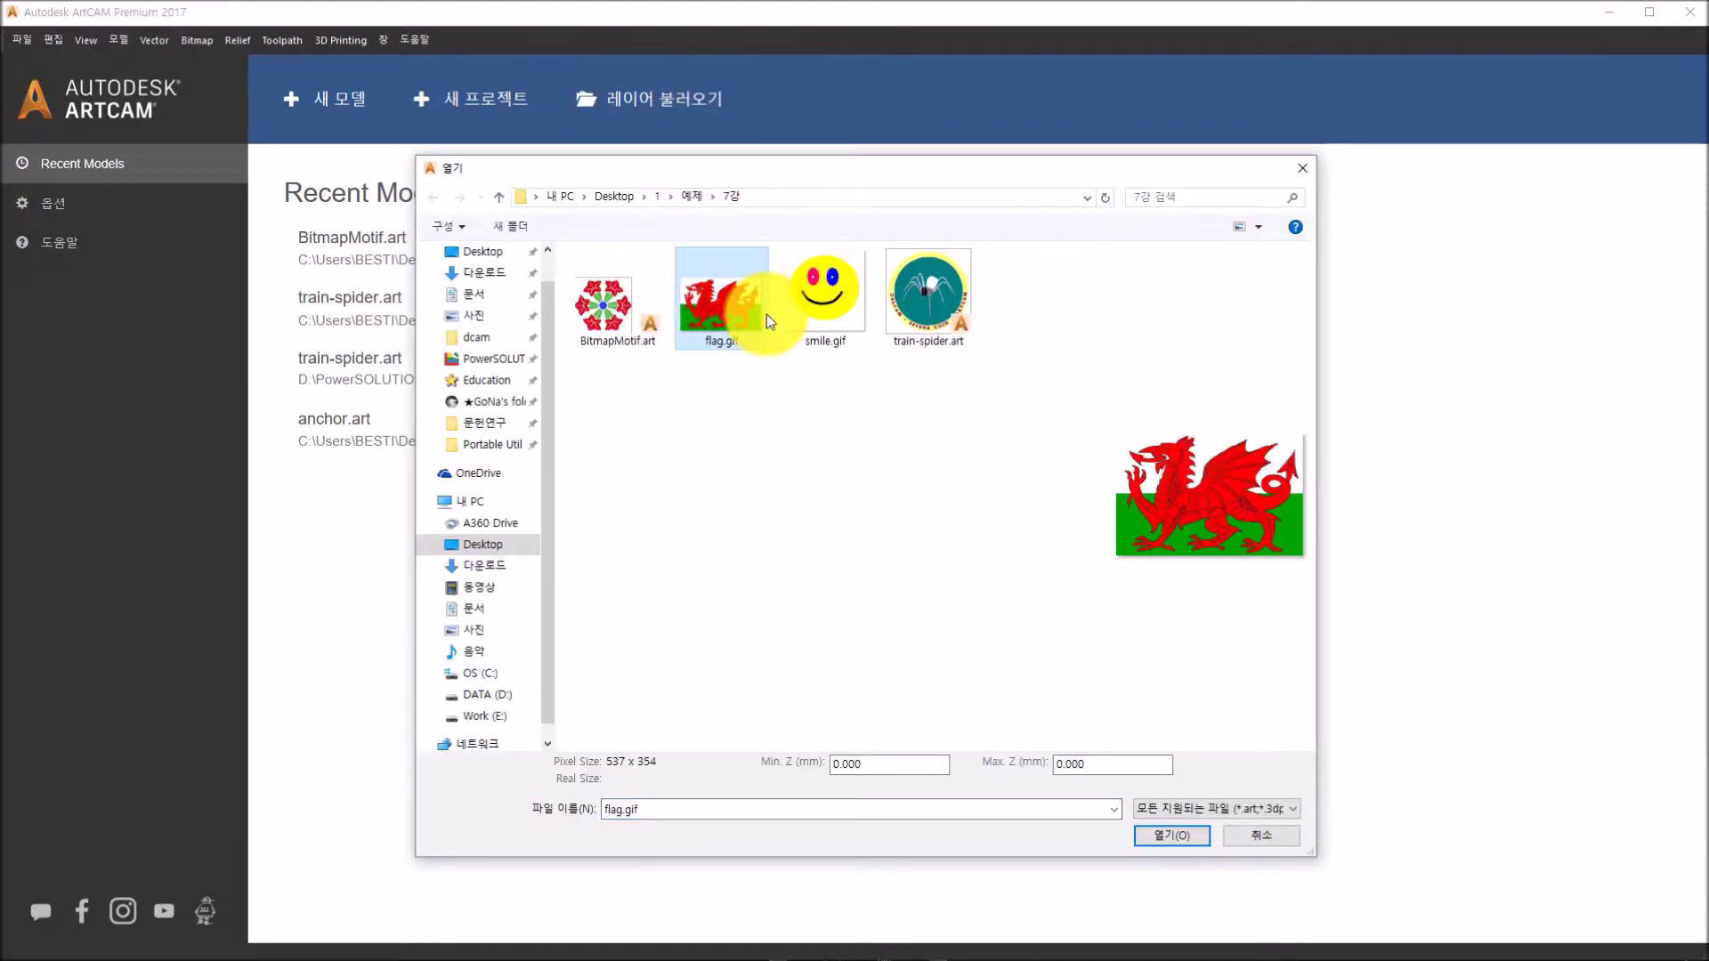
left_click(1185, 841)
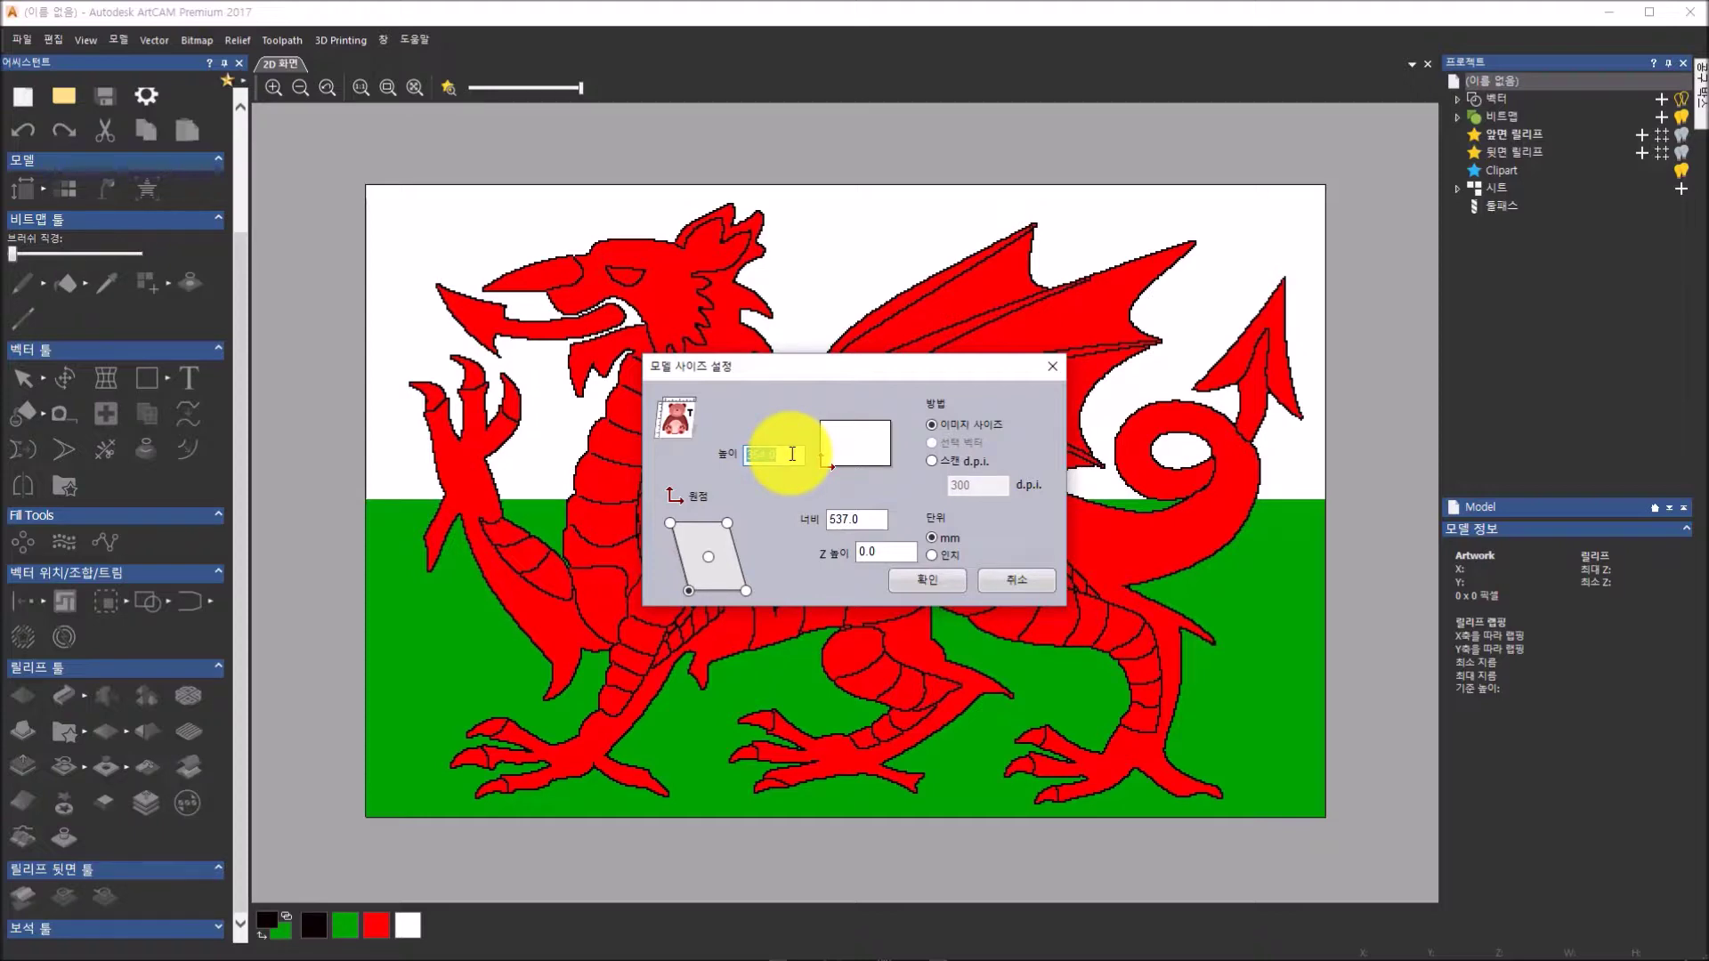
- Set the model height to 125 mm, try the corner origins, place the origin at the centre, and create the model
type("125")
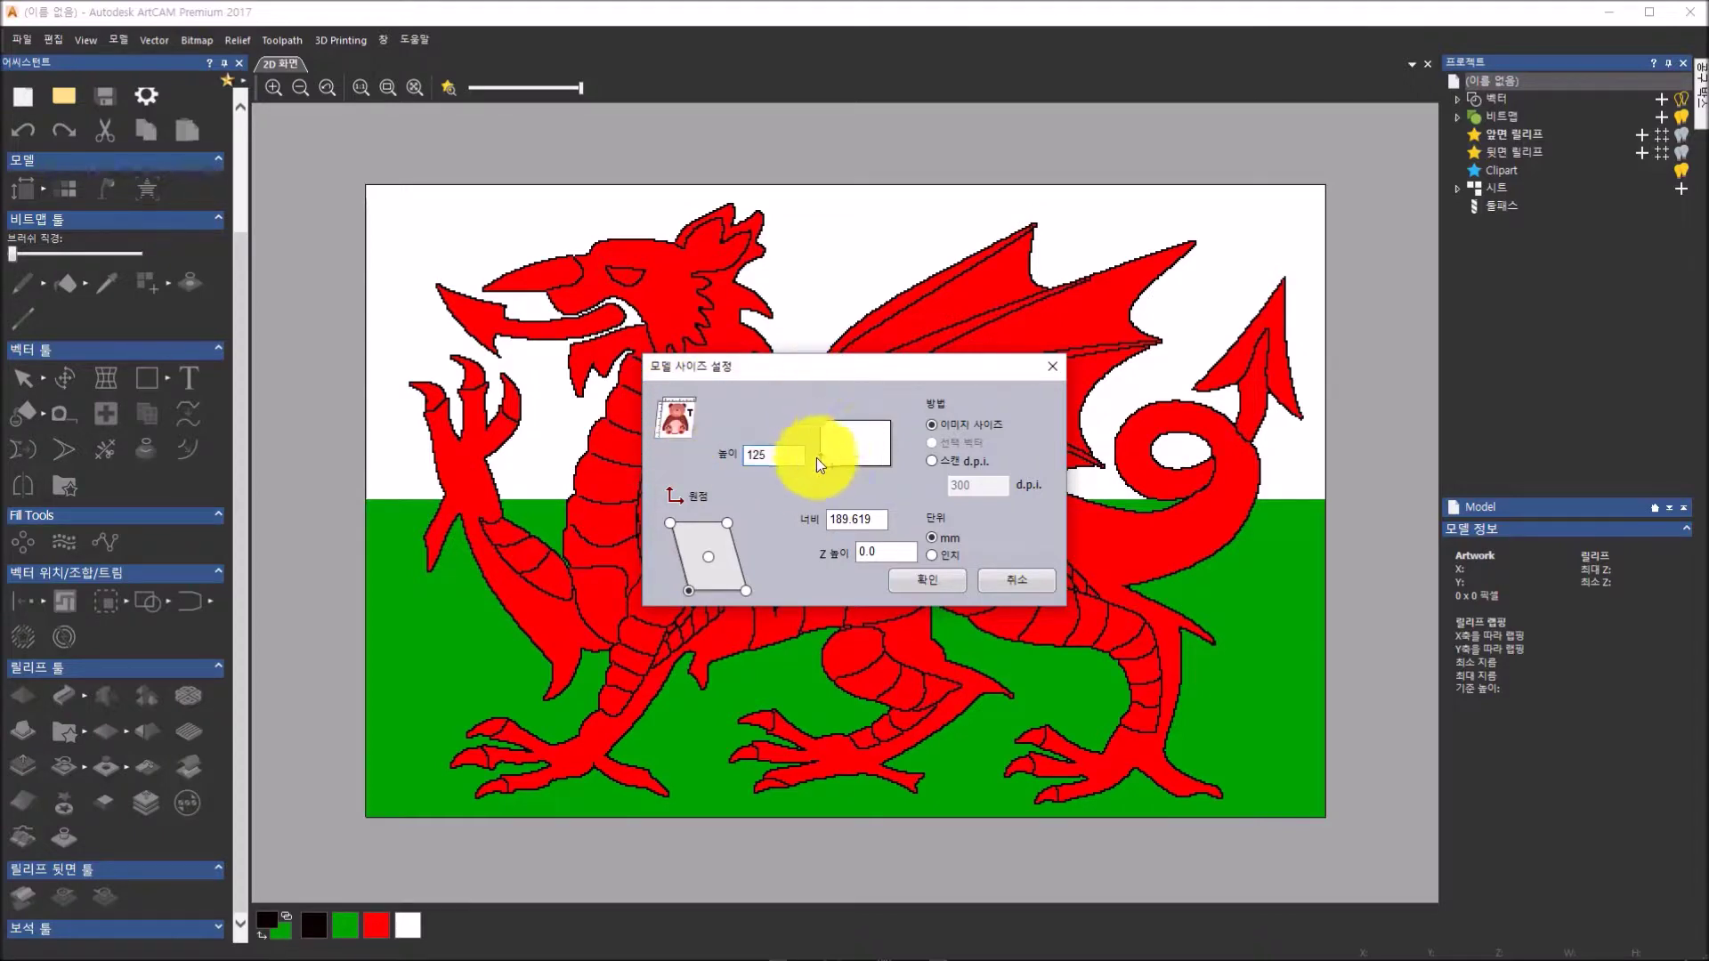
left_click(706, 556)
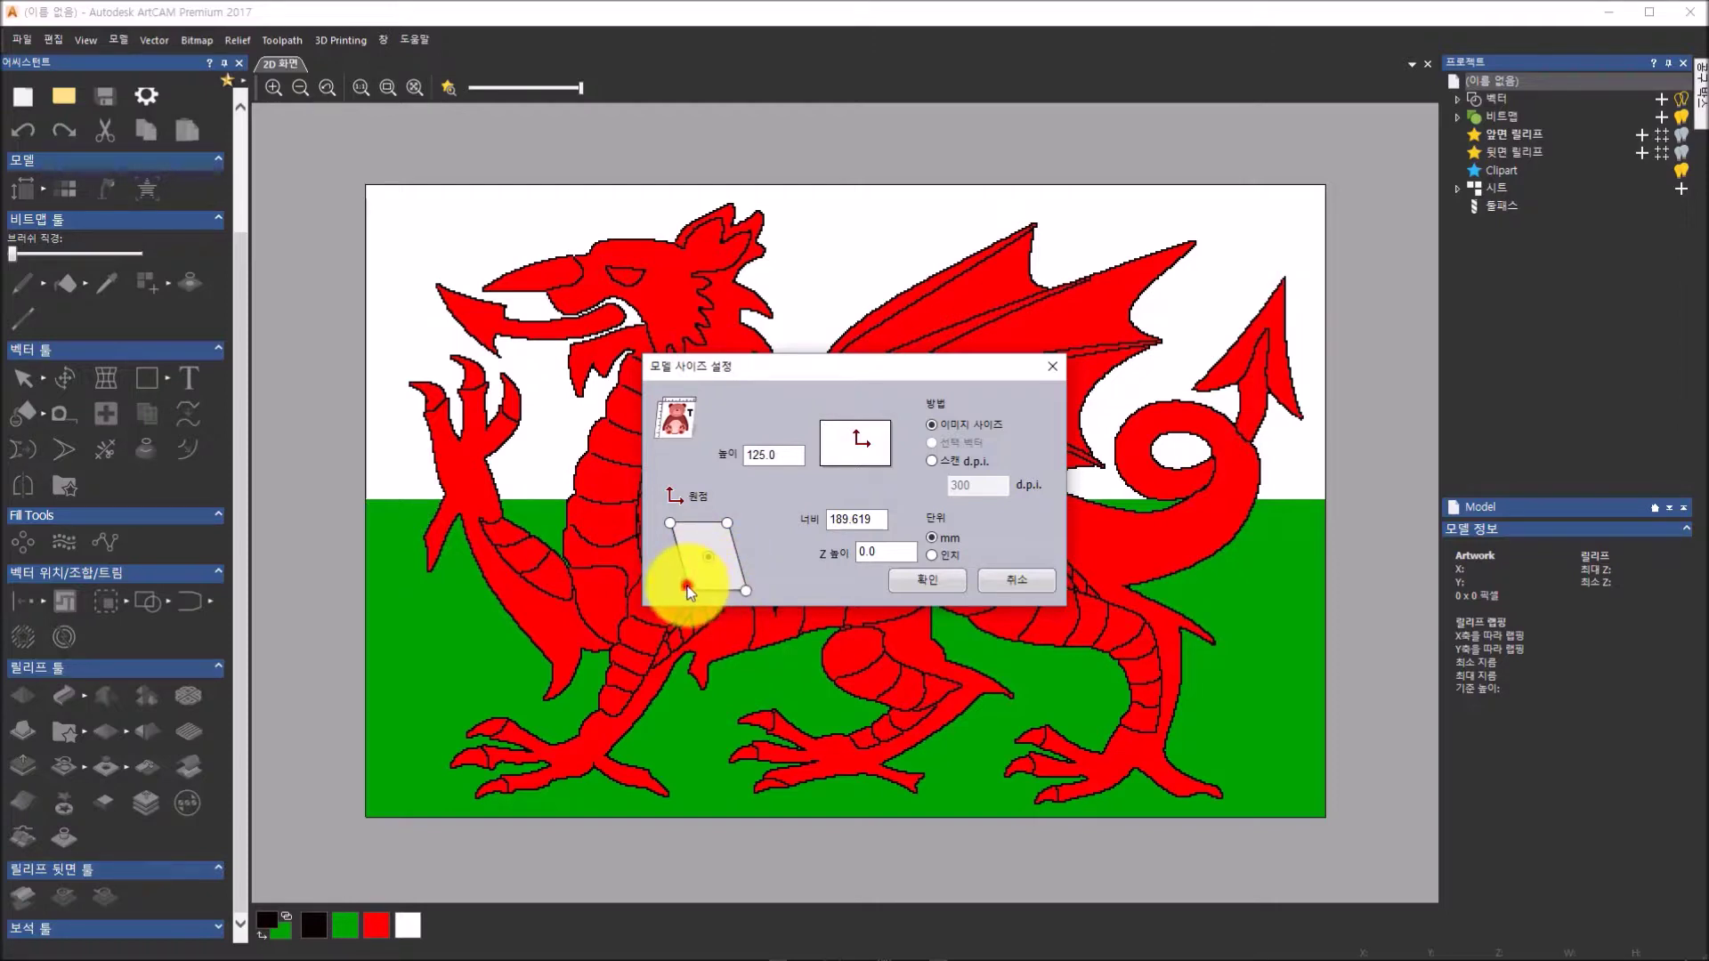
left_click(746, 590)
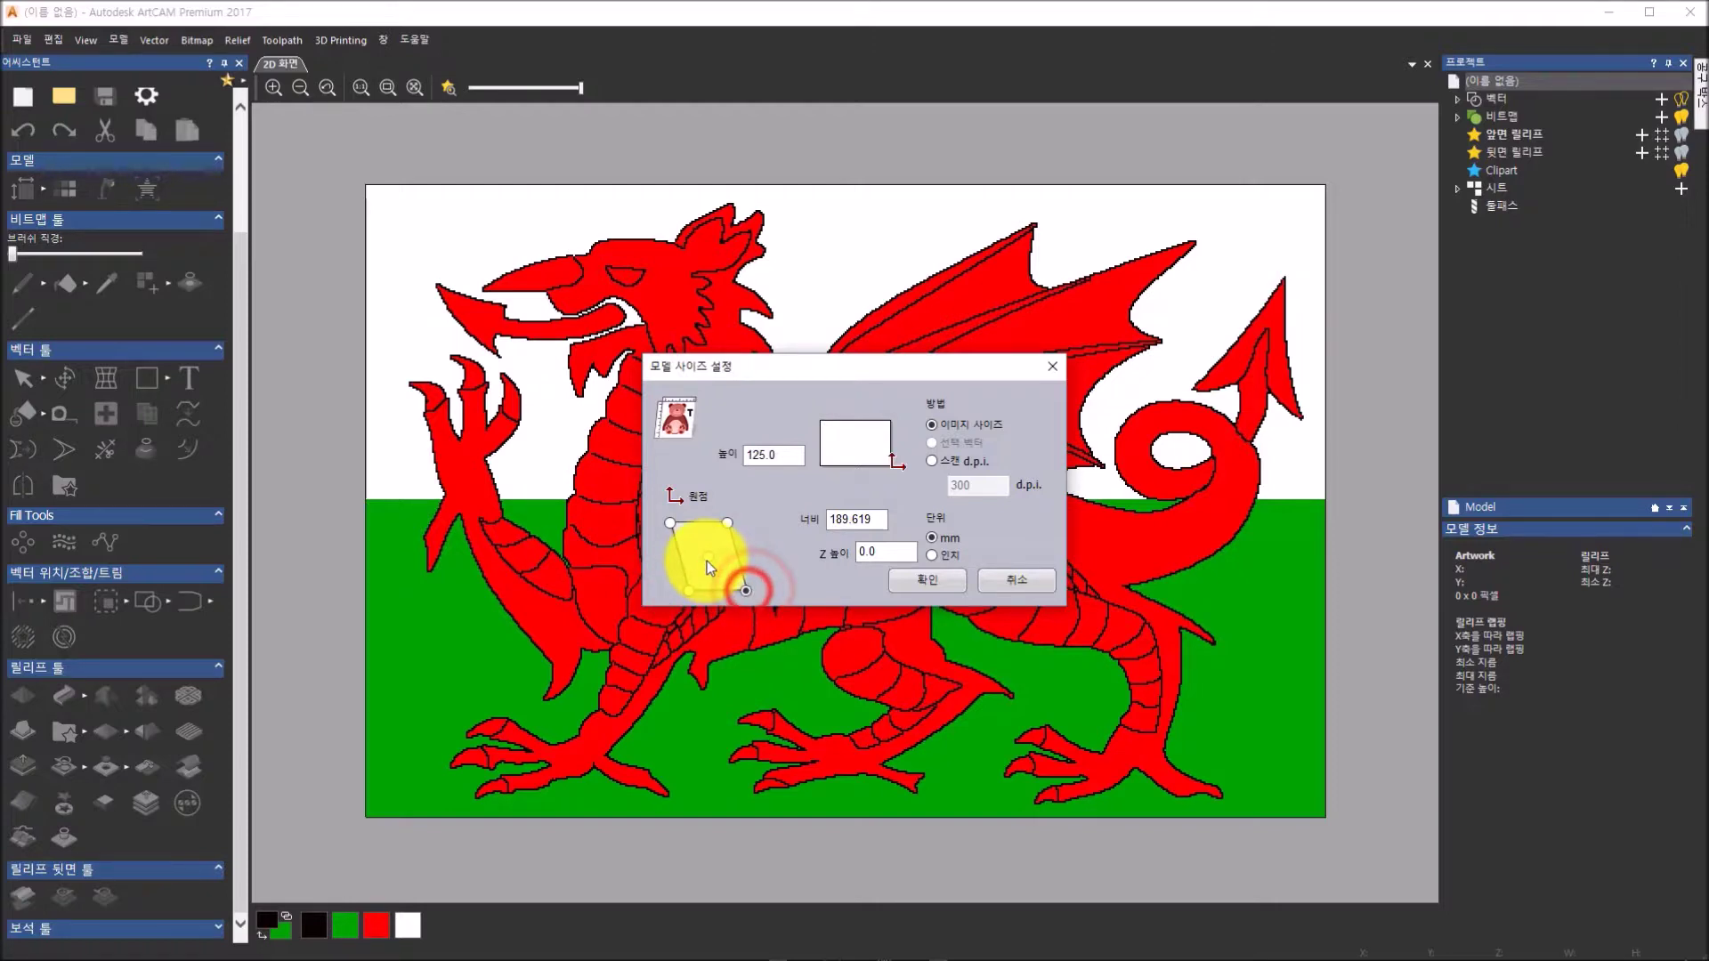
left_click(669, 523)
left_click(726, 524)
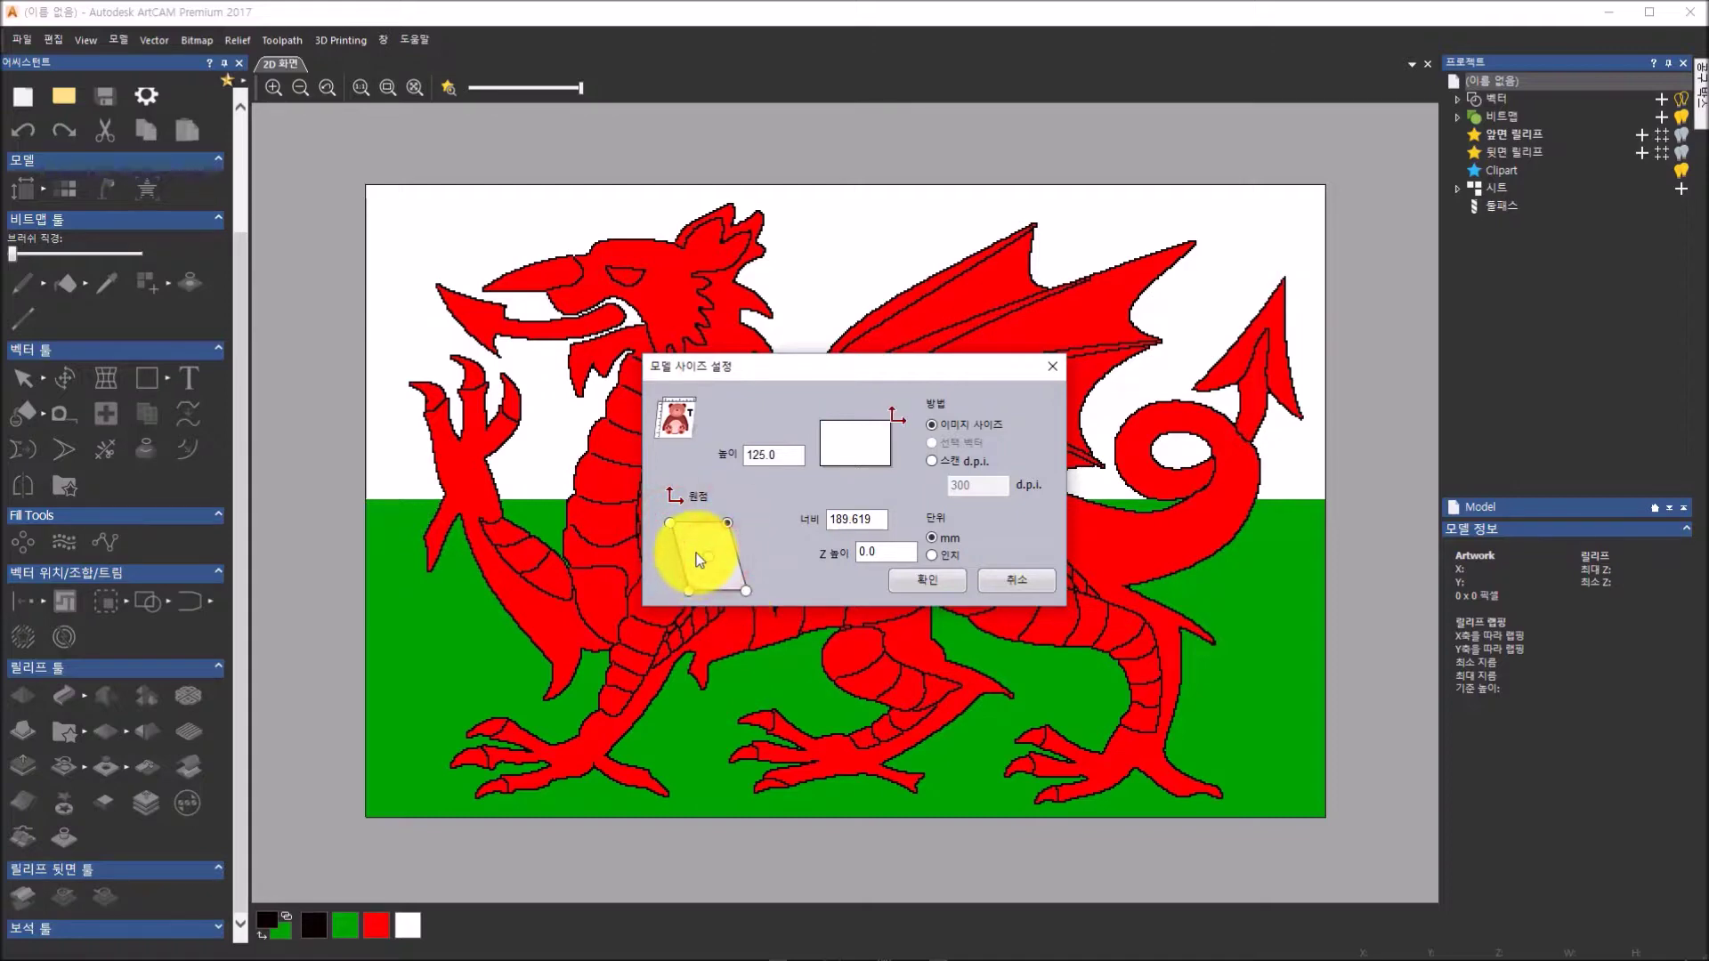
left_click(709, 558)
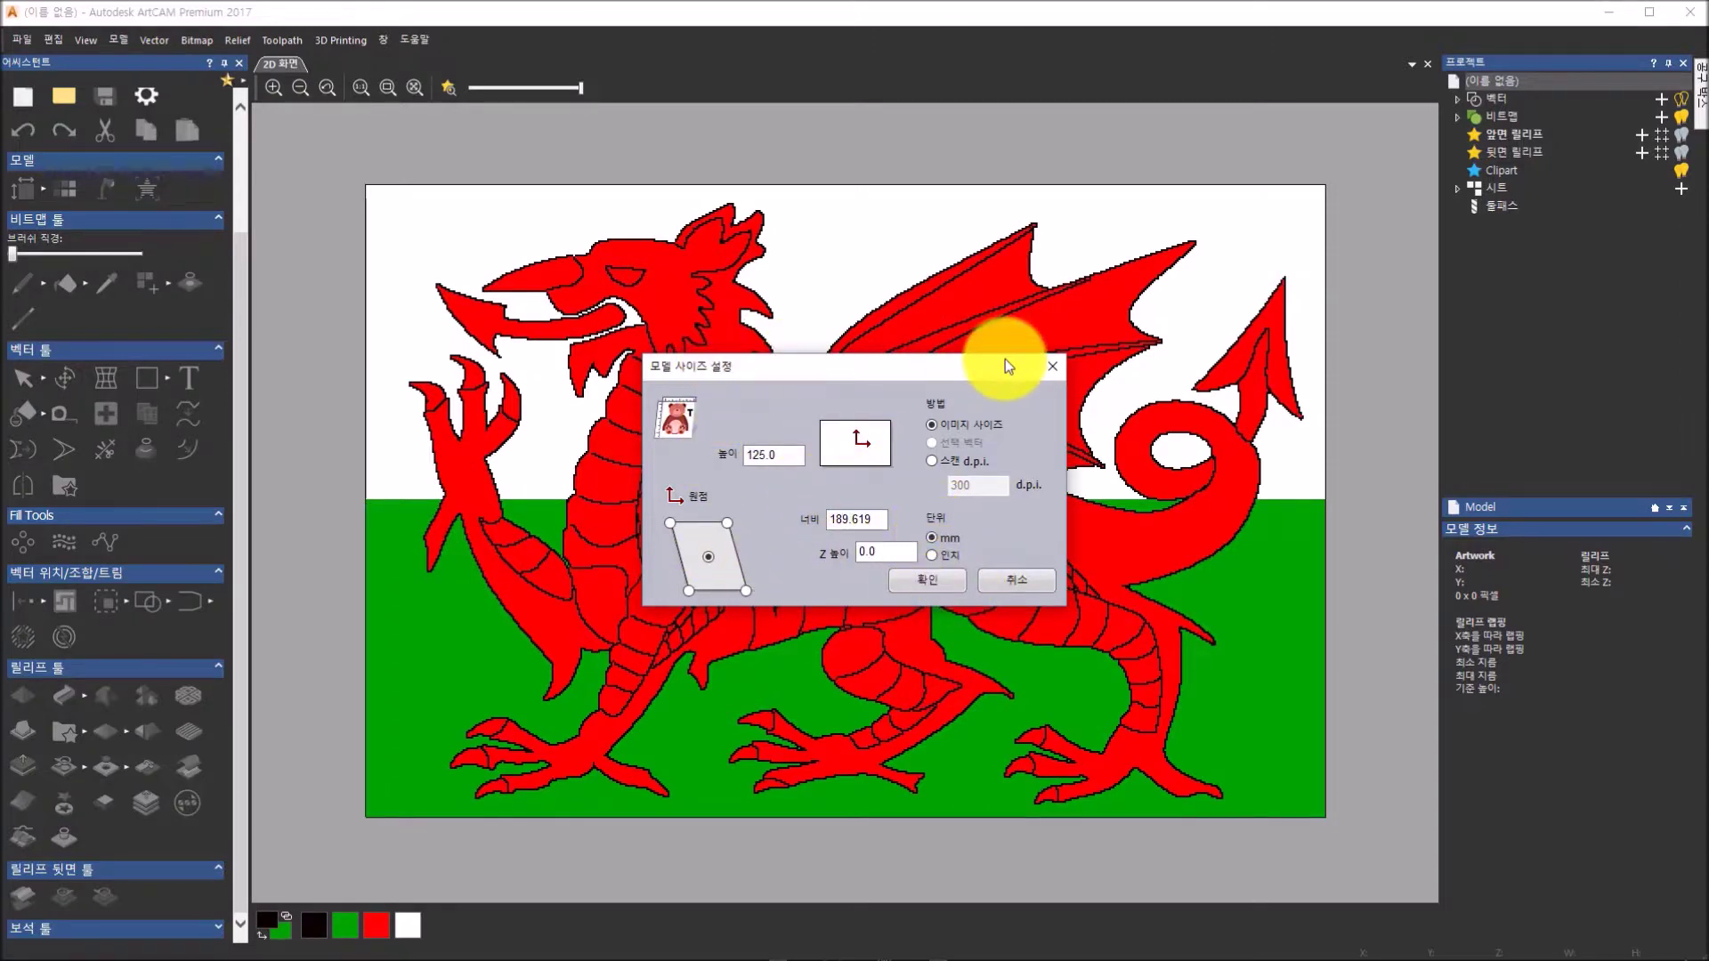
left_click(925, 580)
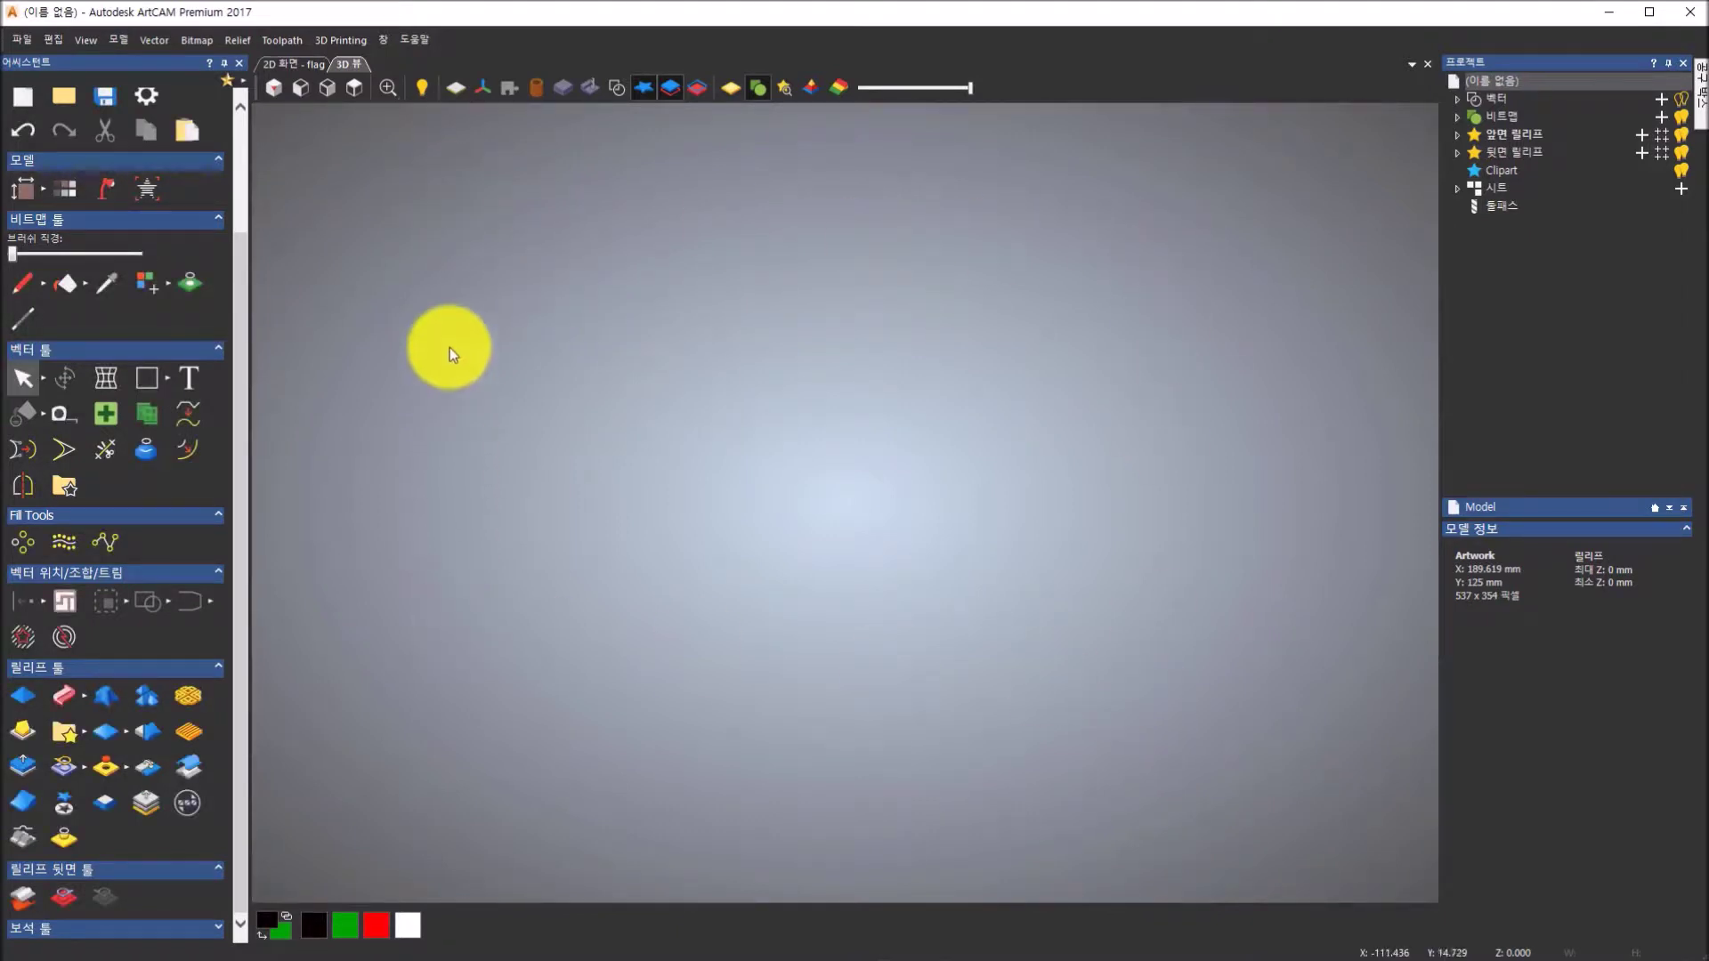
- Display the flag image on the zero plane in the 3D view and compare it with the 2D view
left_click(453, 96)
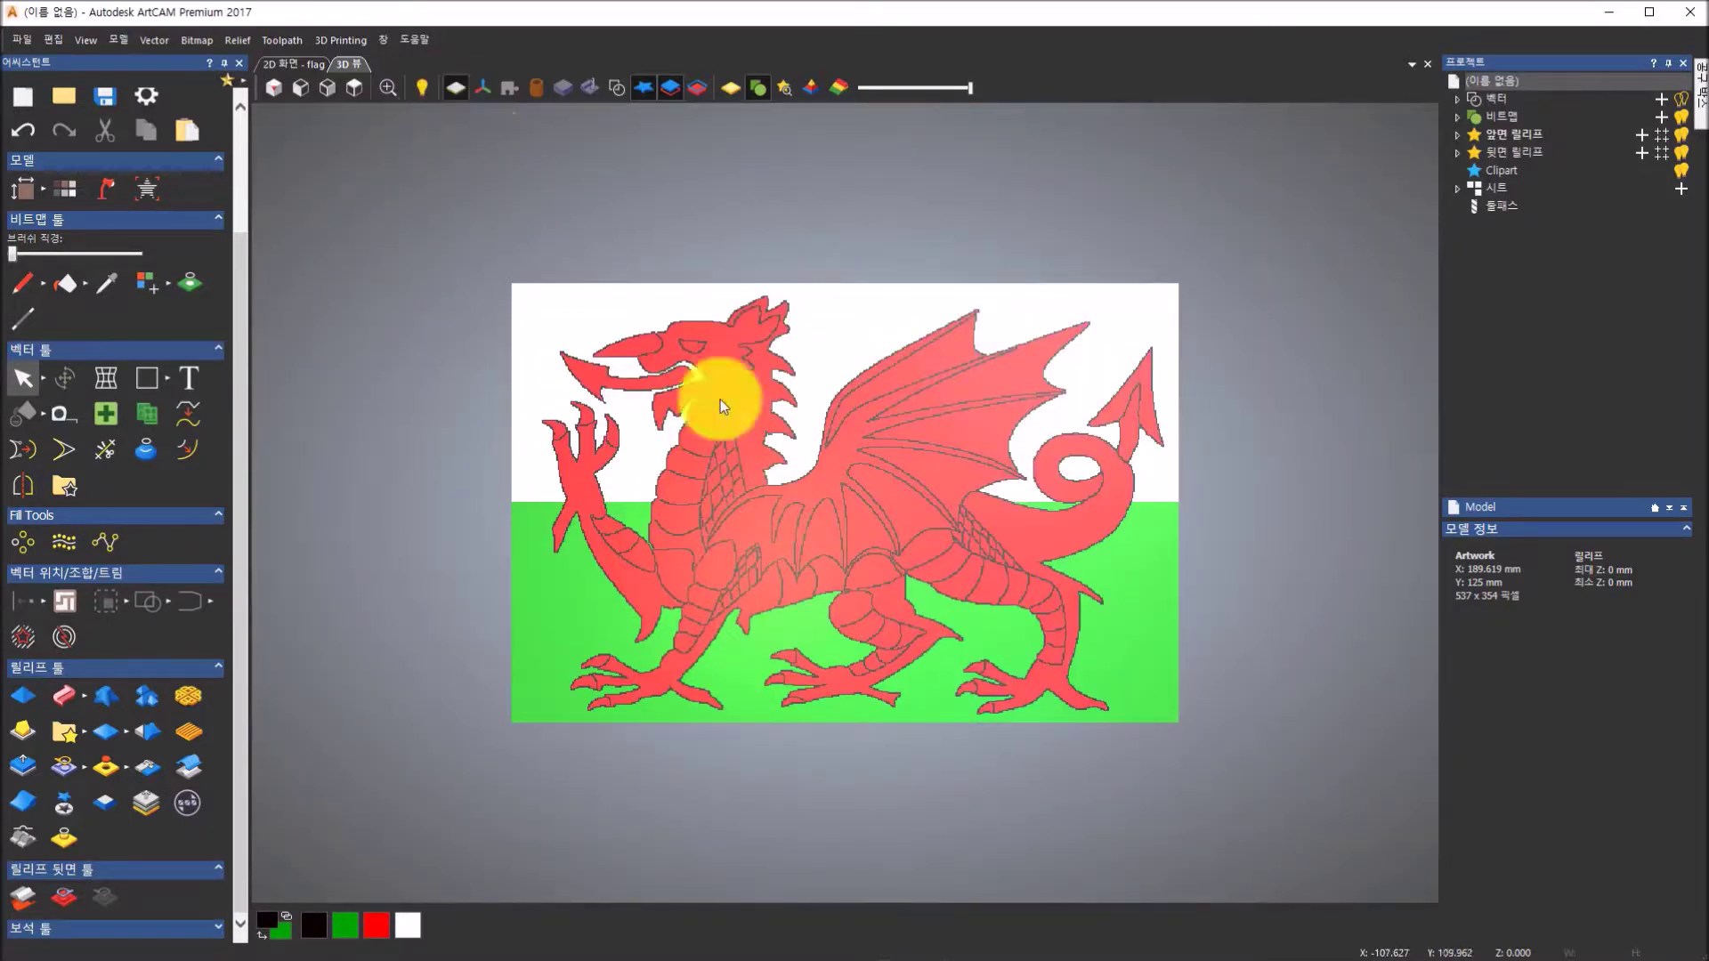
left_click_drag(944, 668, 1160, 496)
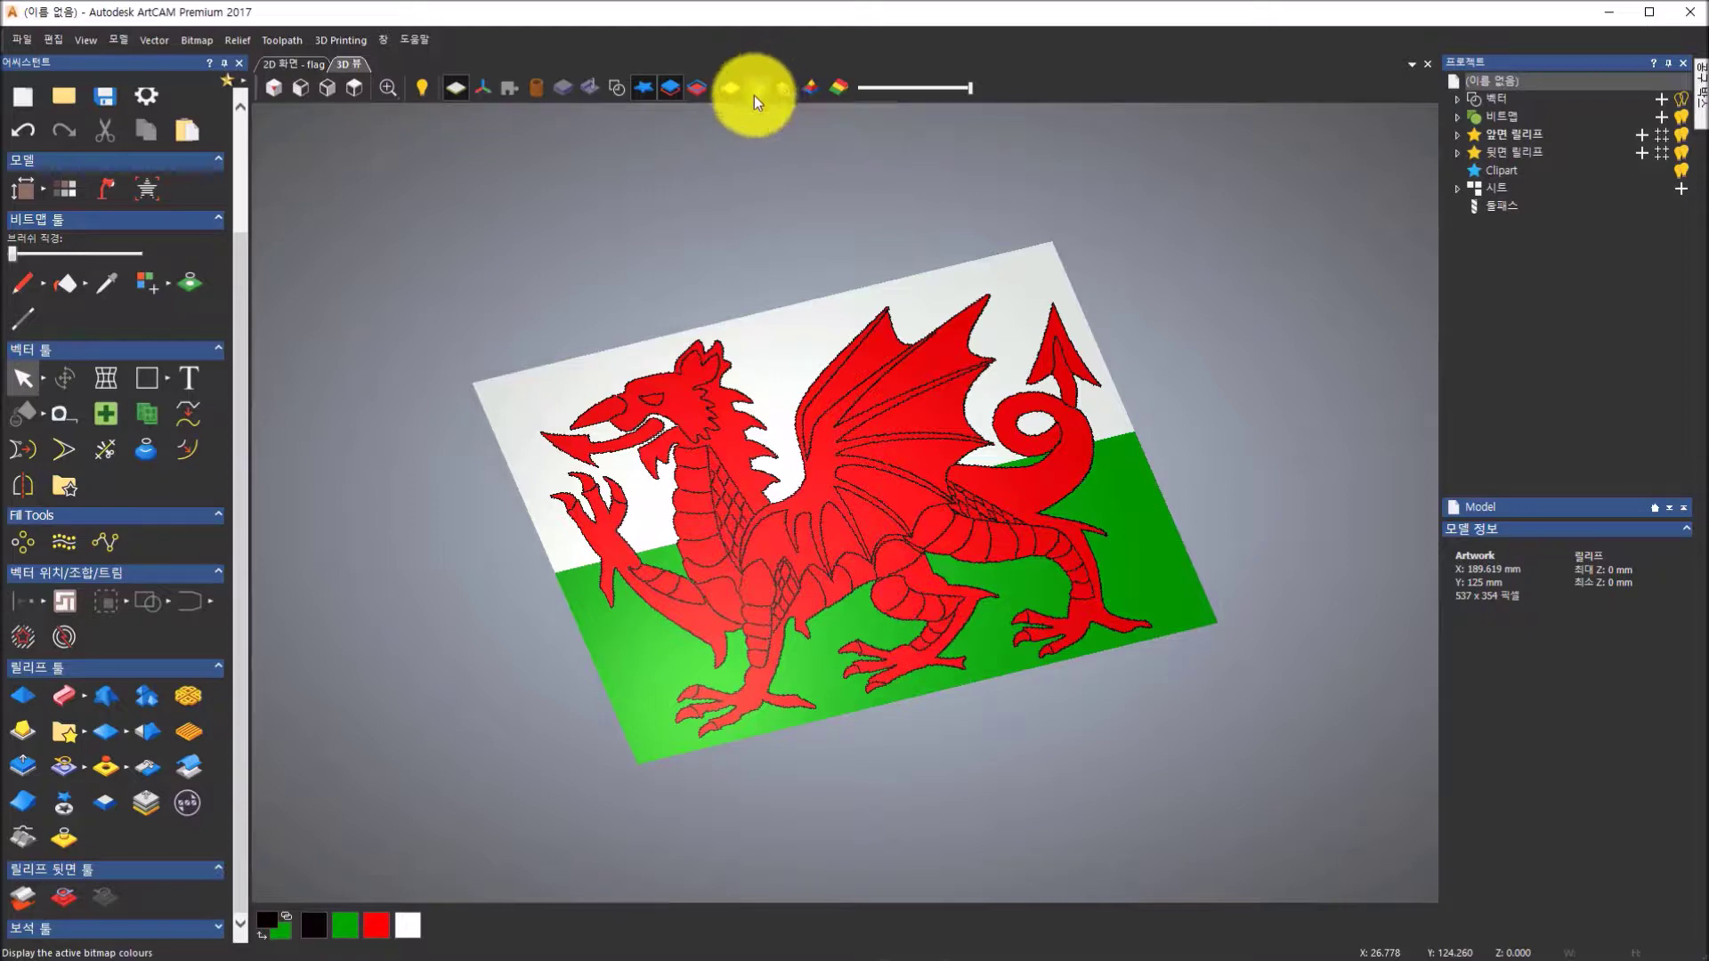
scroll(823, 496, "up", 2)
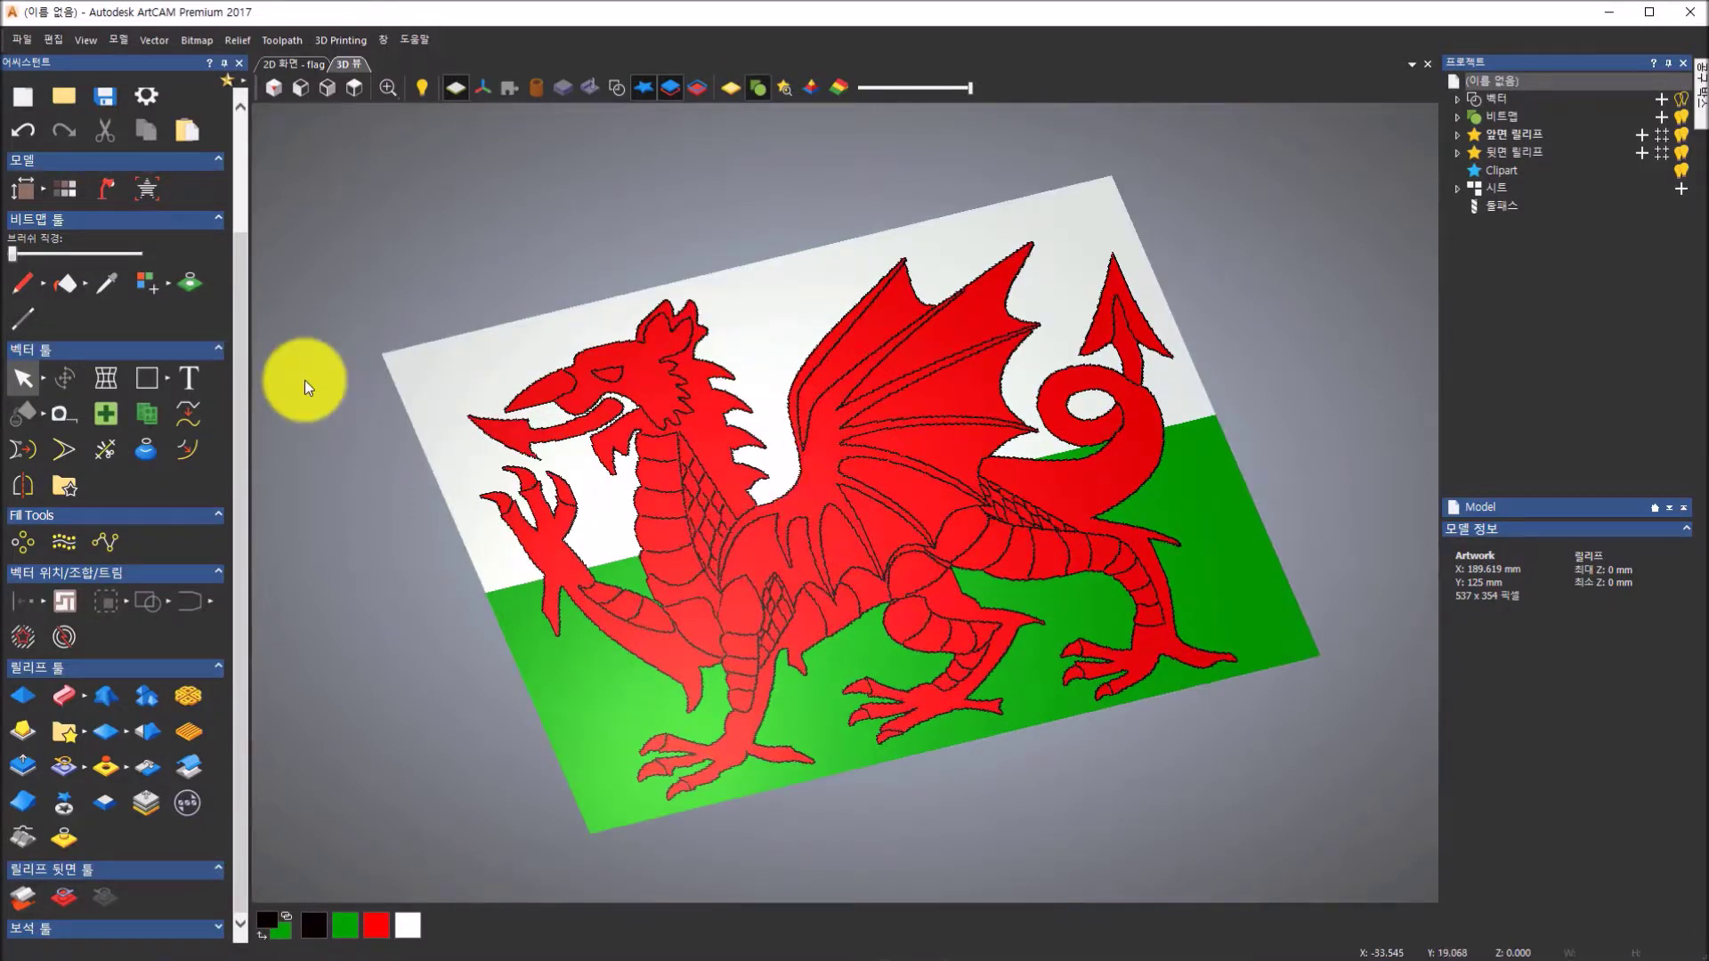
left_click(292, 61)
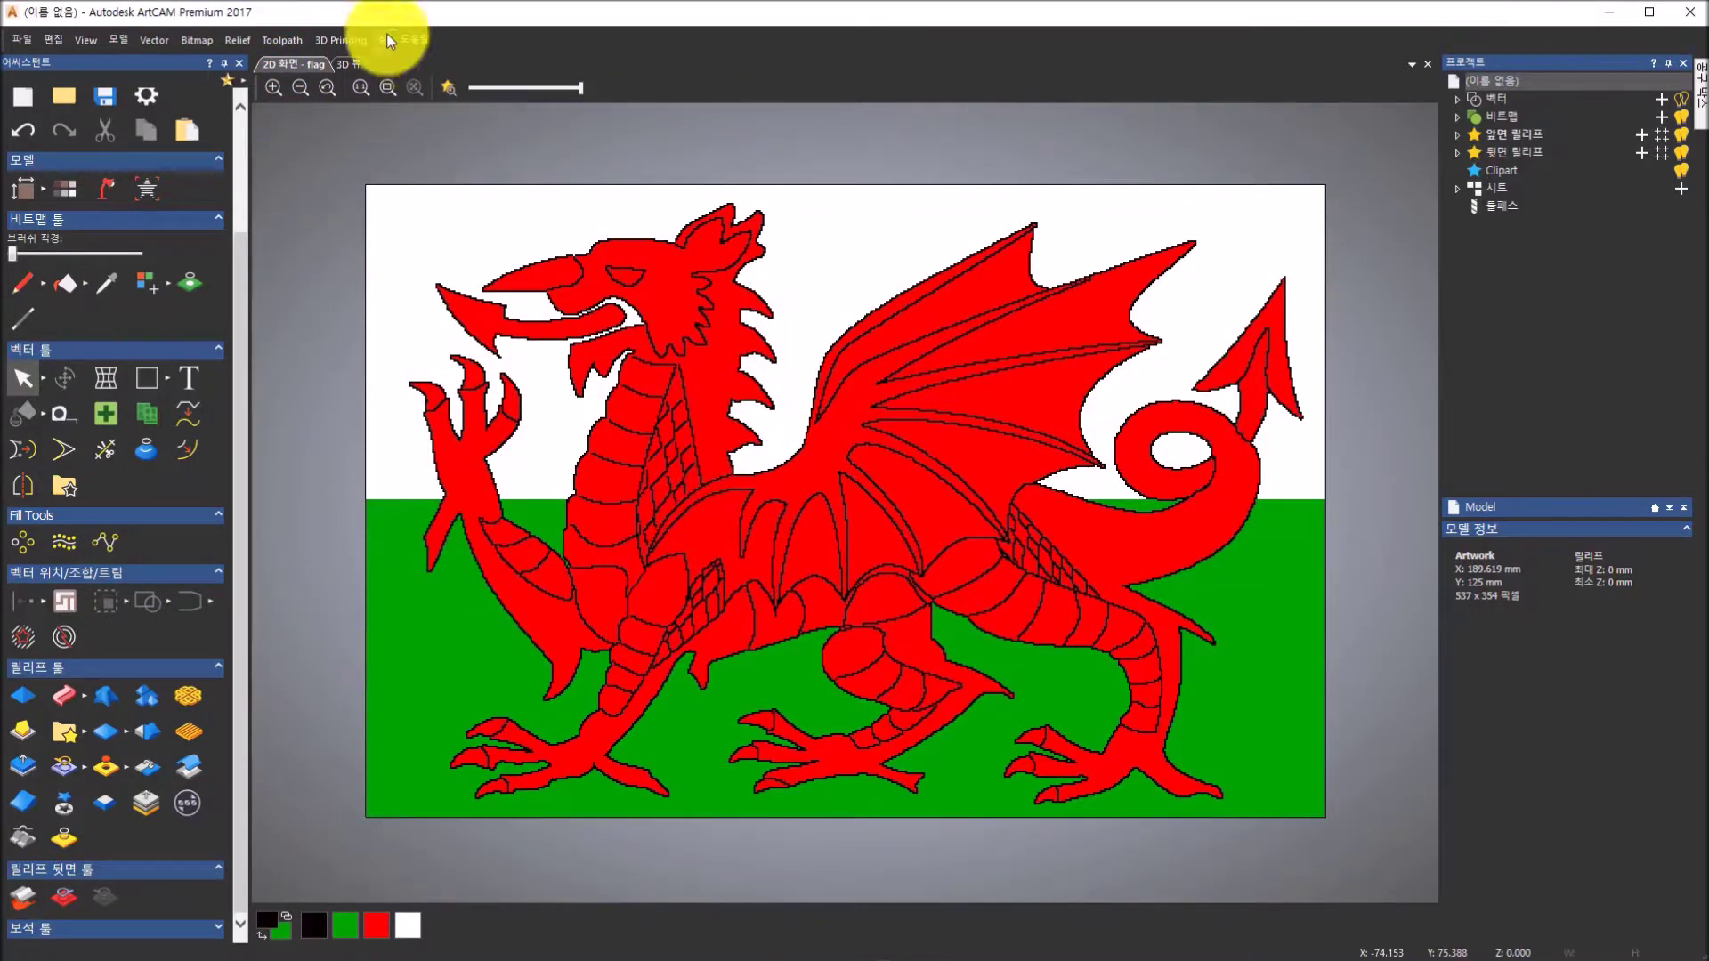
left_click(348, 66)
left_click_drag(808, 613, 747, 564)
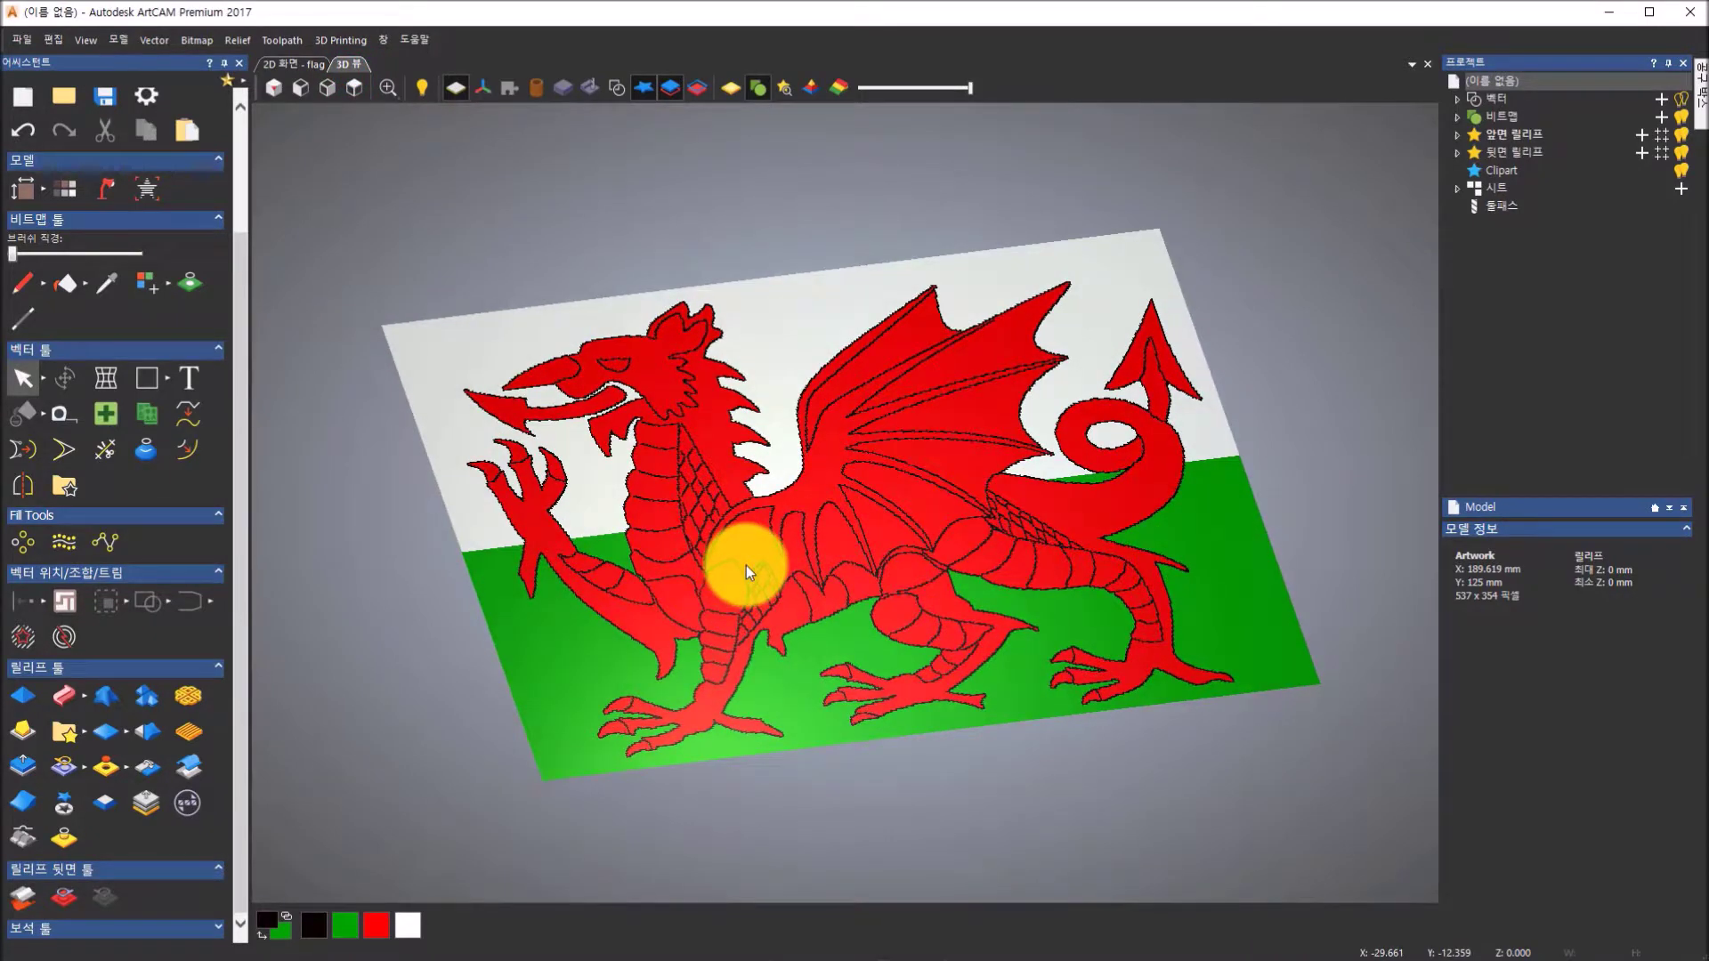
scroll(746, 565, "up", 6)
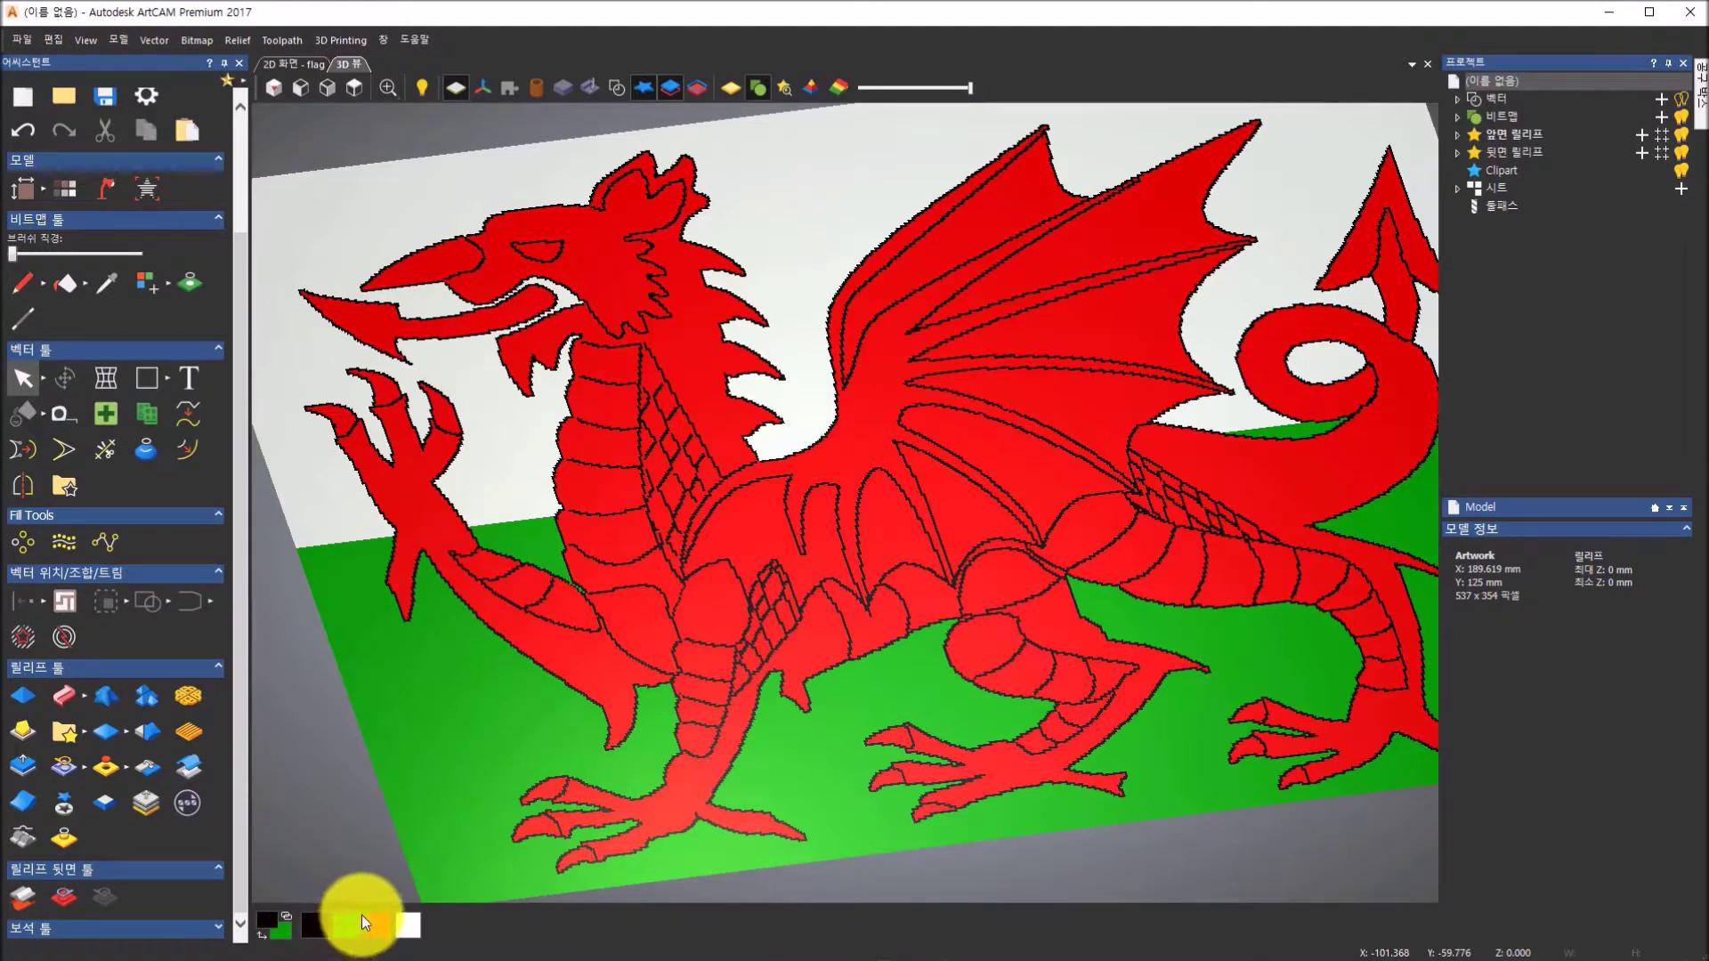
- Make red the primary colour and black the secondary colour, and link black to red
left_click(378, 924)
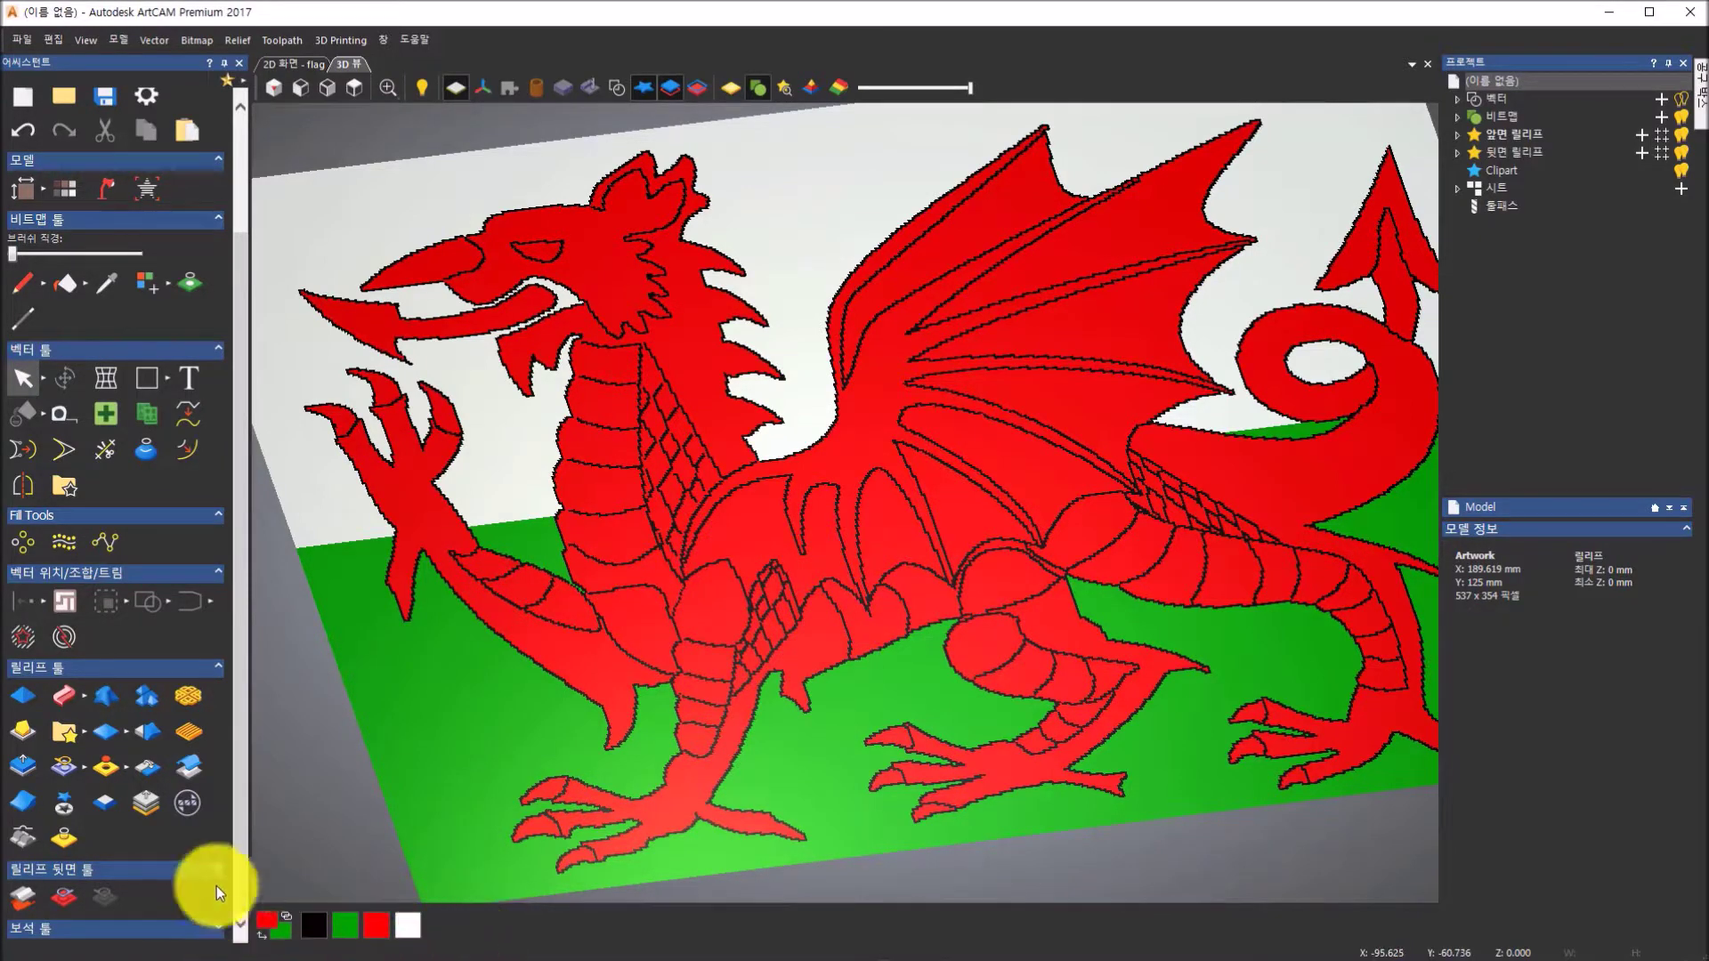
right_click(315, 933)
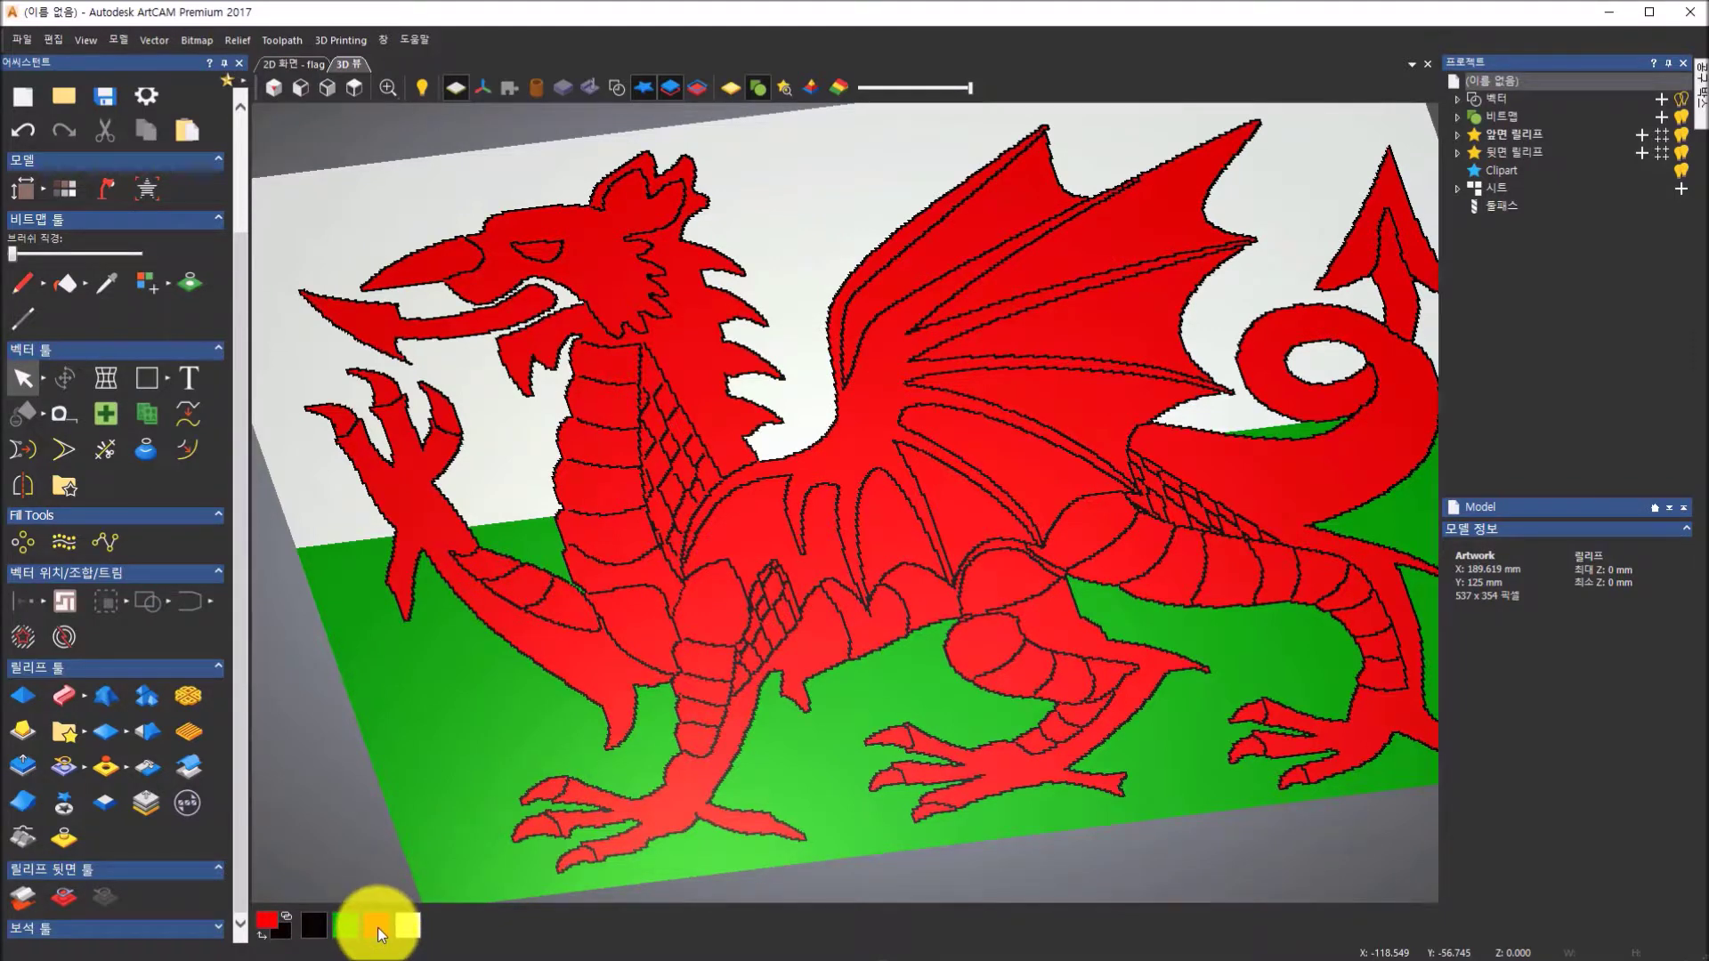
left_click(379, 928)
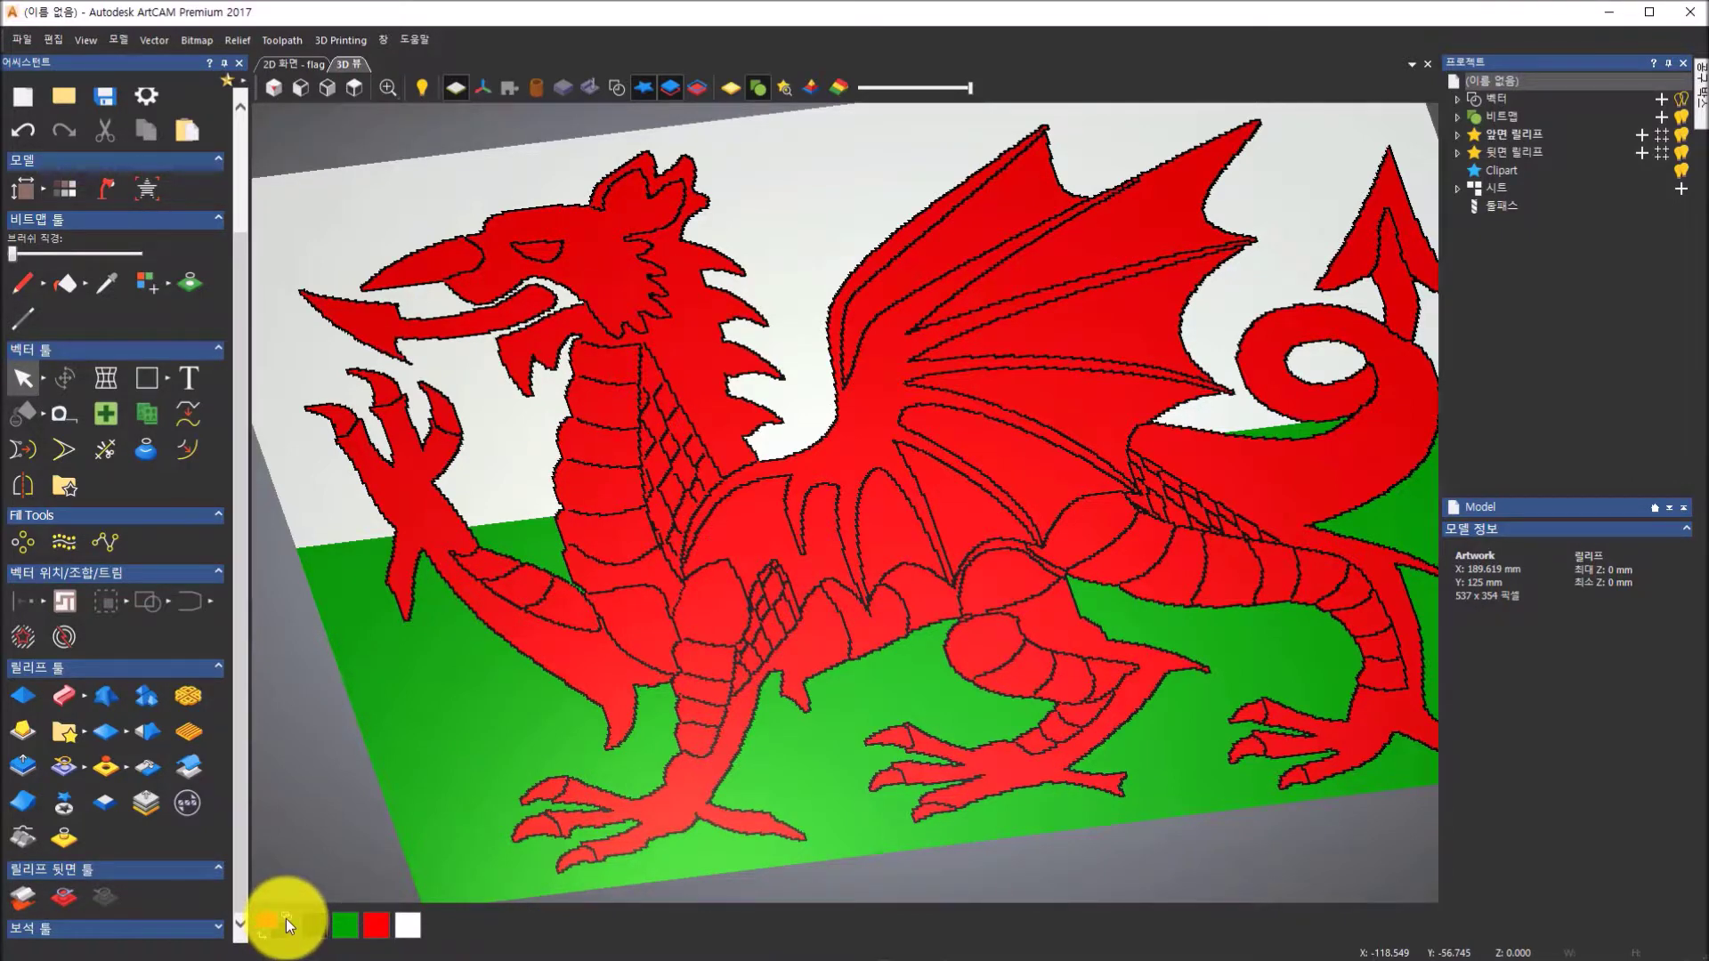
left_click(285, 919)
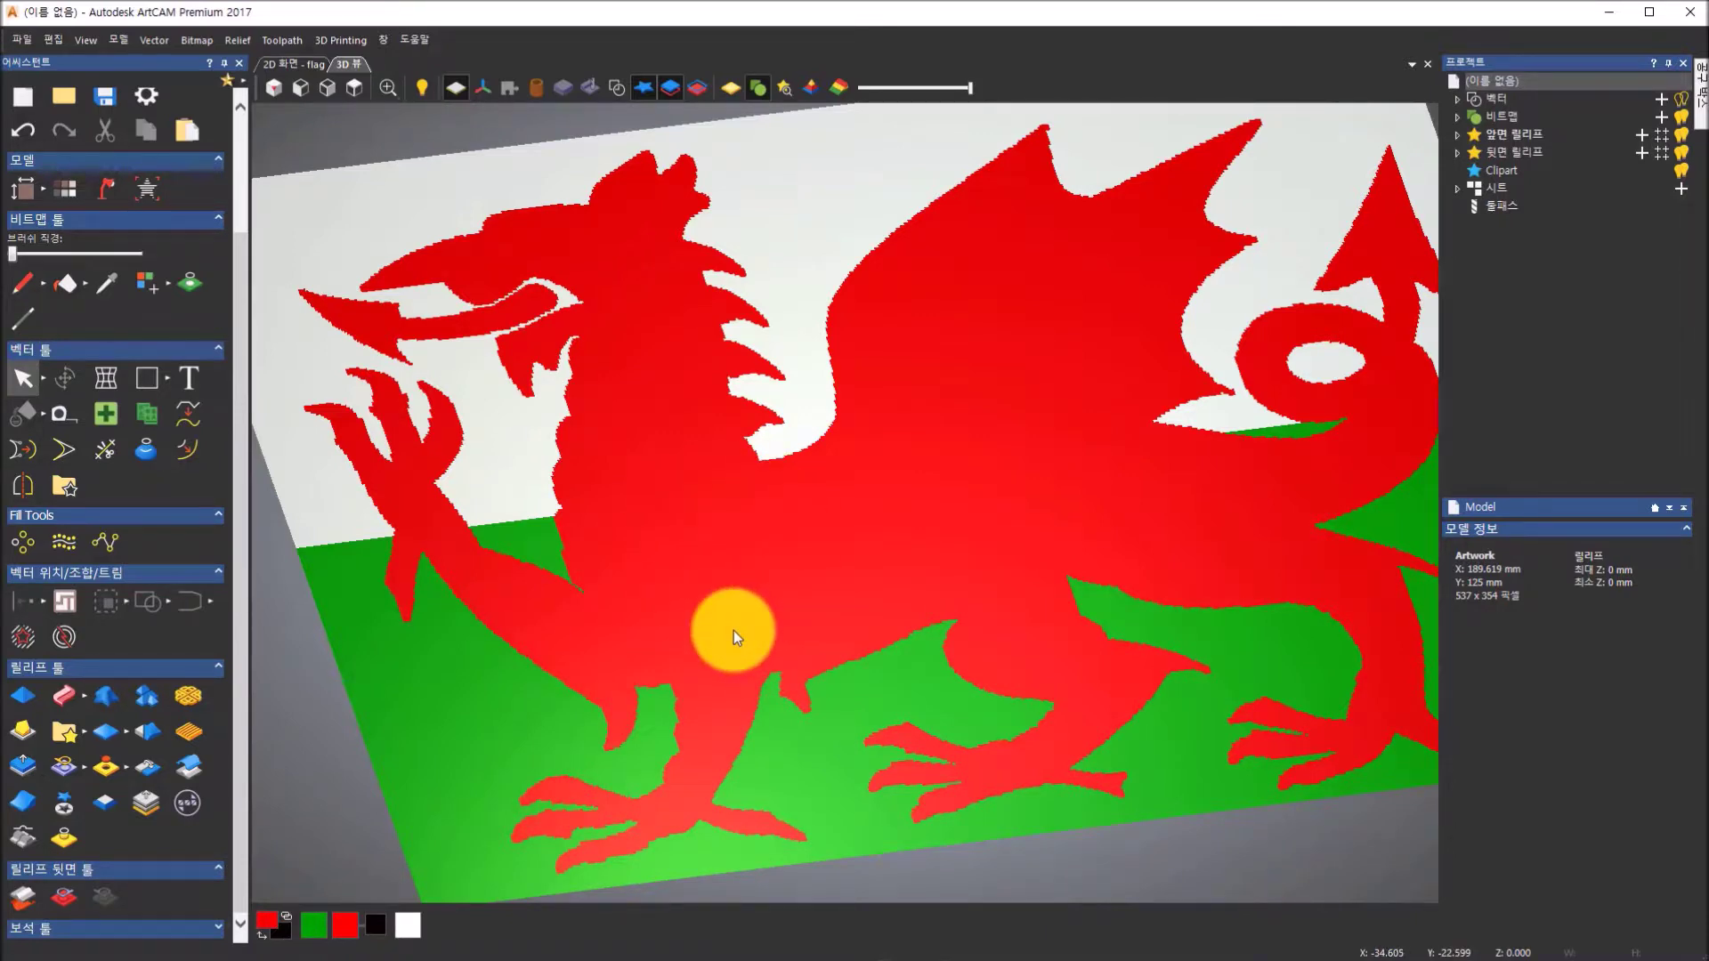
left_click(733, 631)
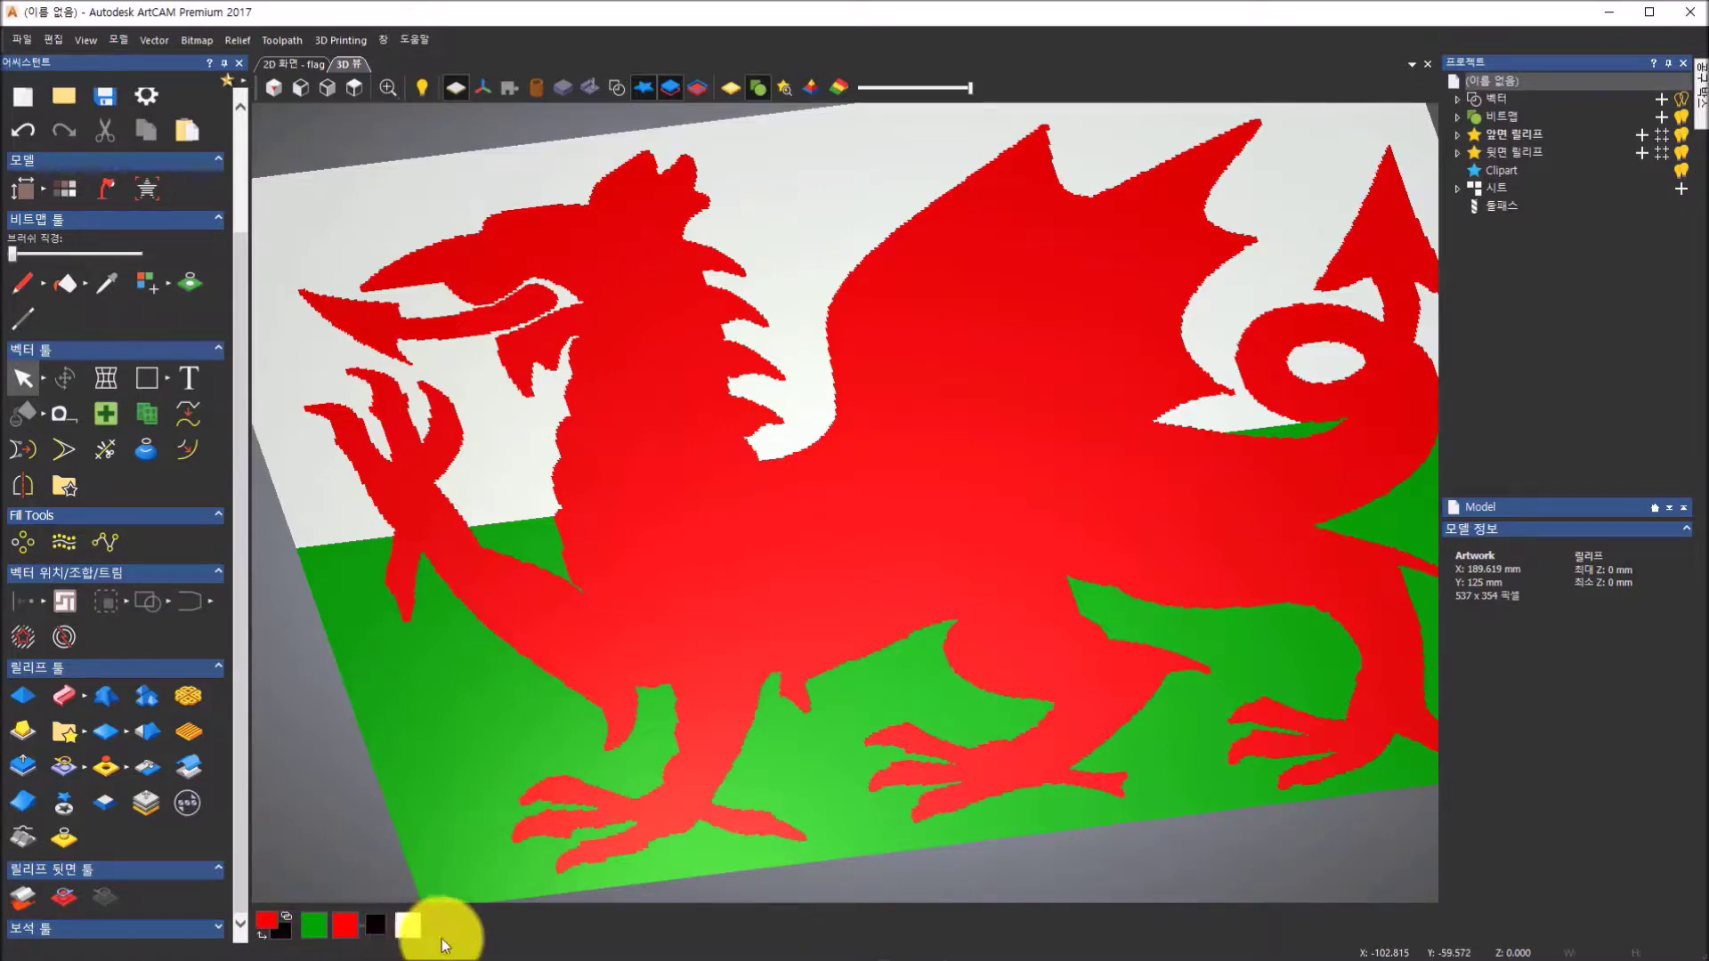
- Open the shape settings of the linked red colour and try the round, square and plane profiles on the dragon
double_click(348, 927)
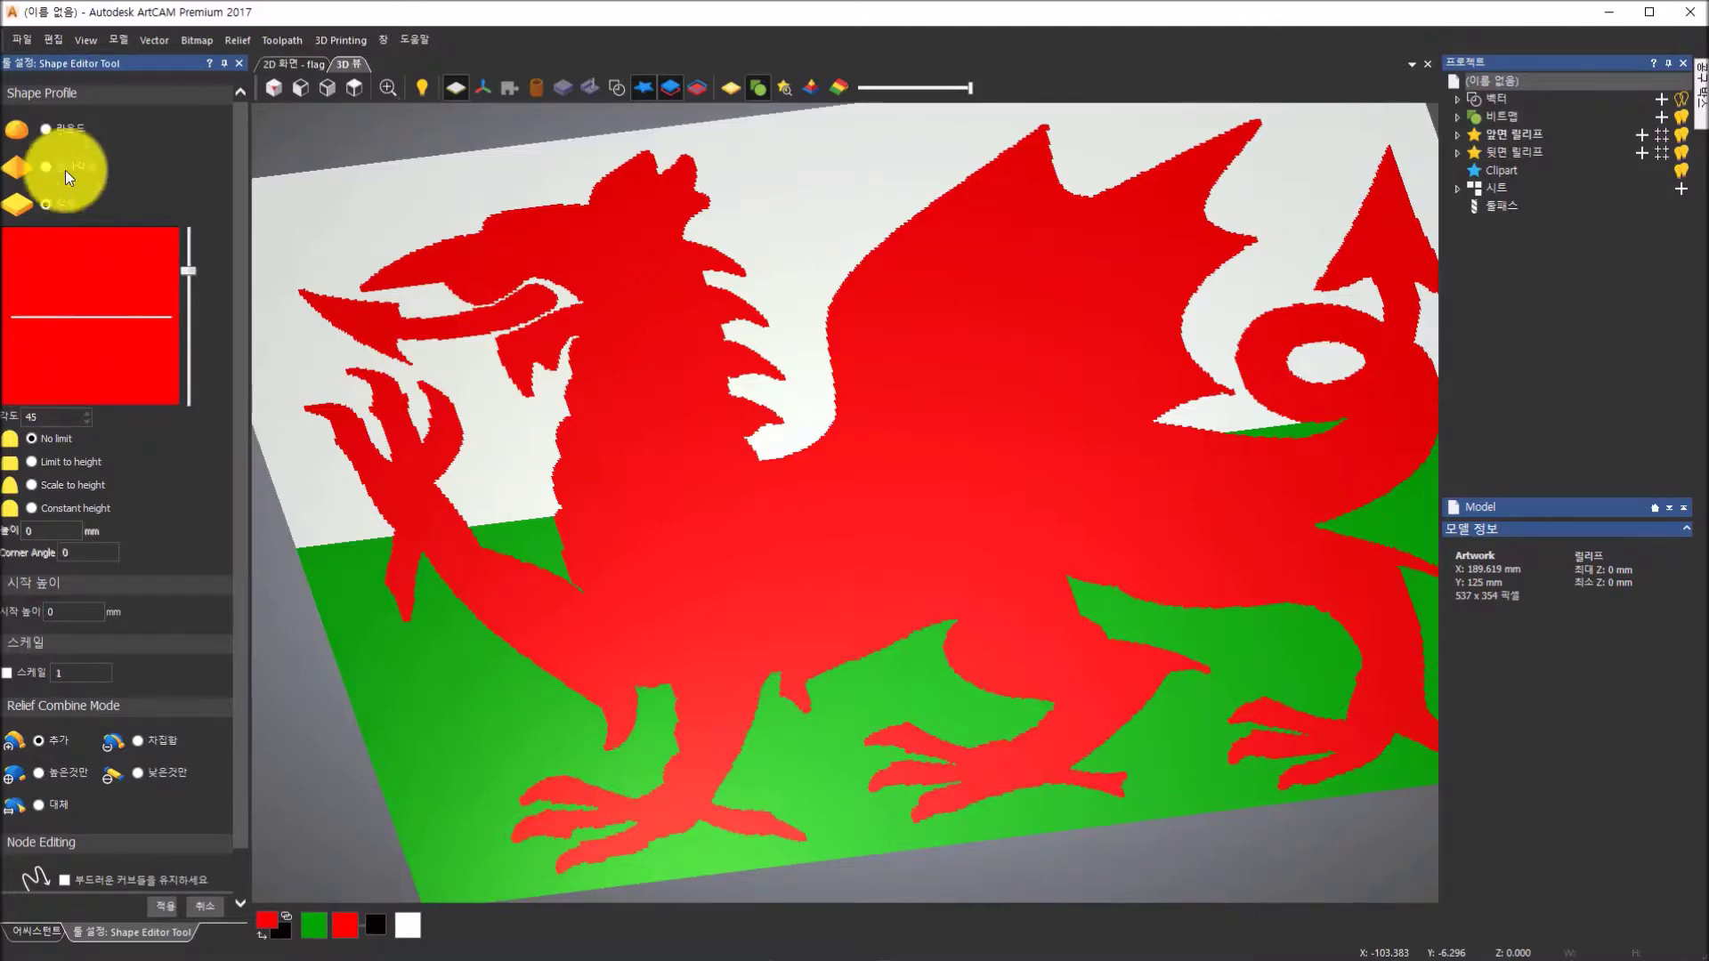
left_click(47, 129)
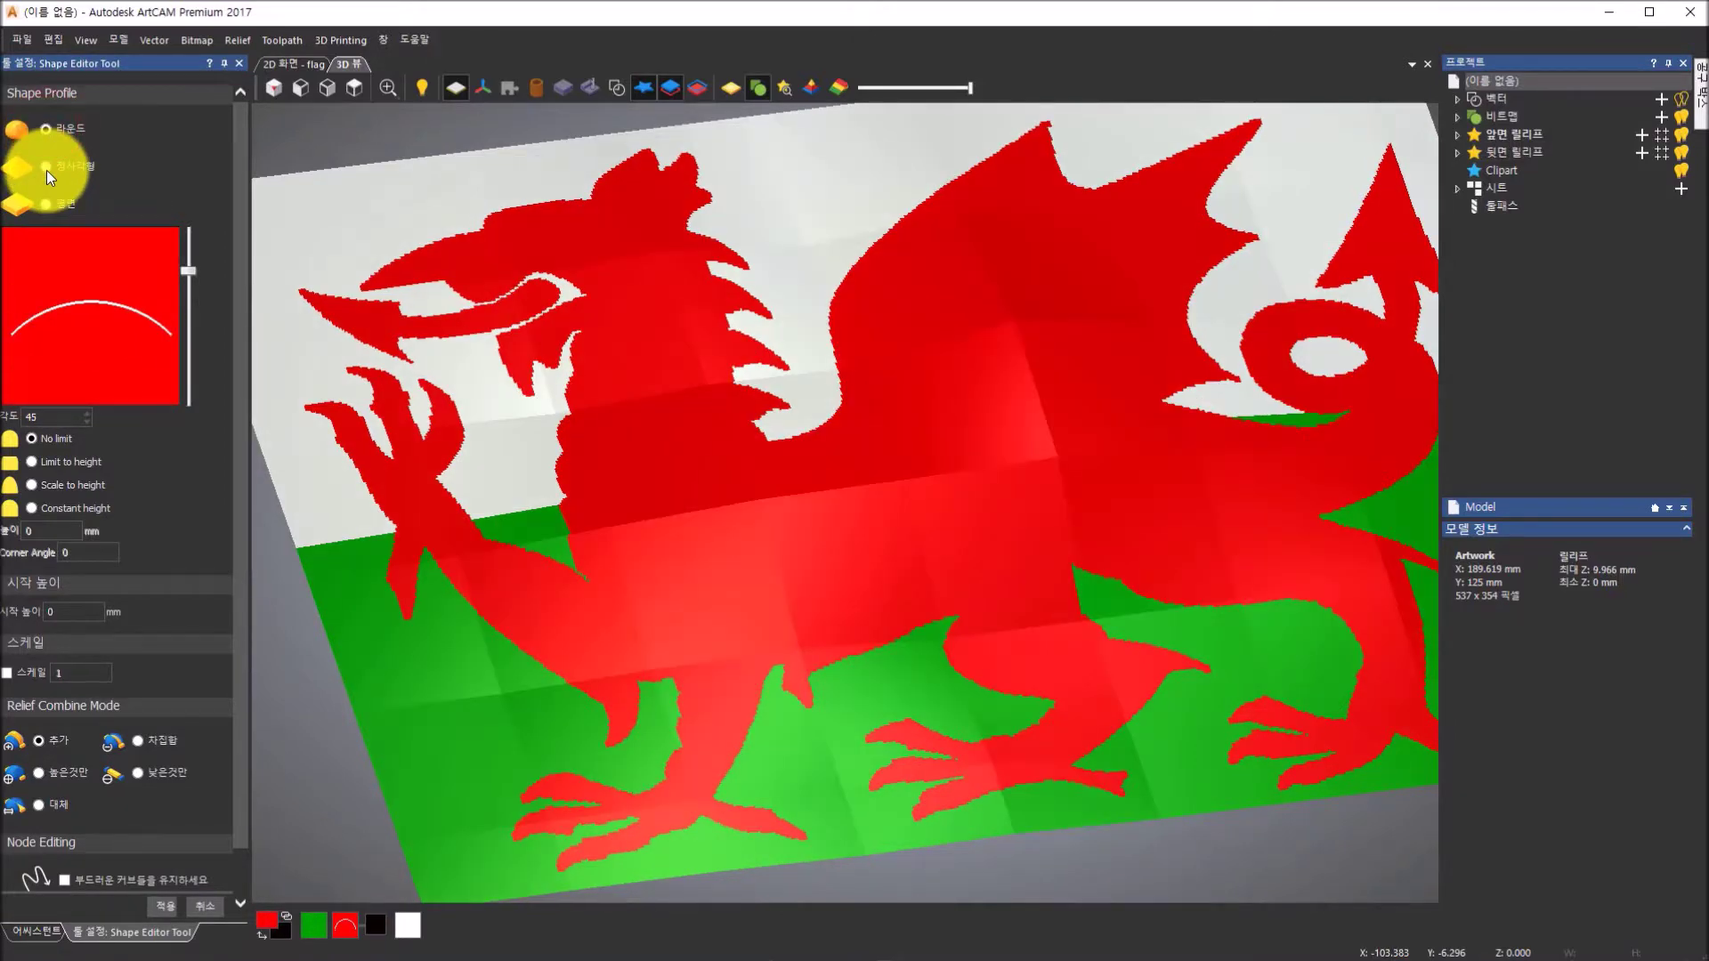
left_click(46, 170)
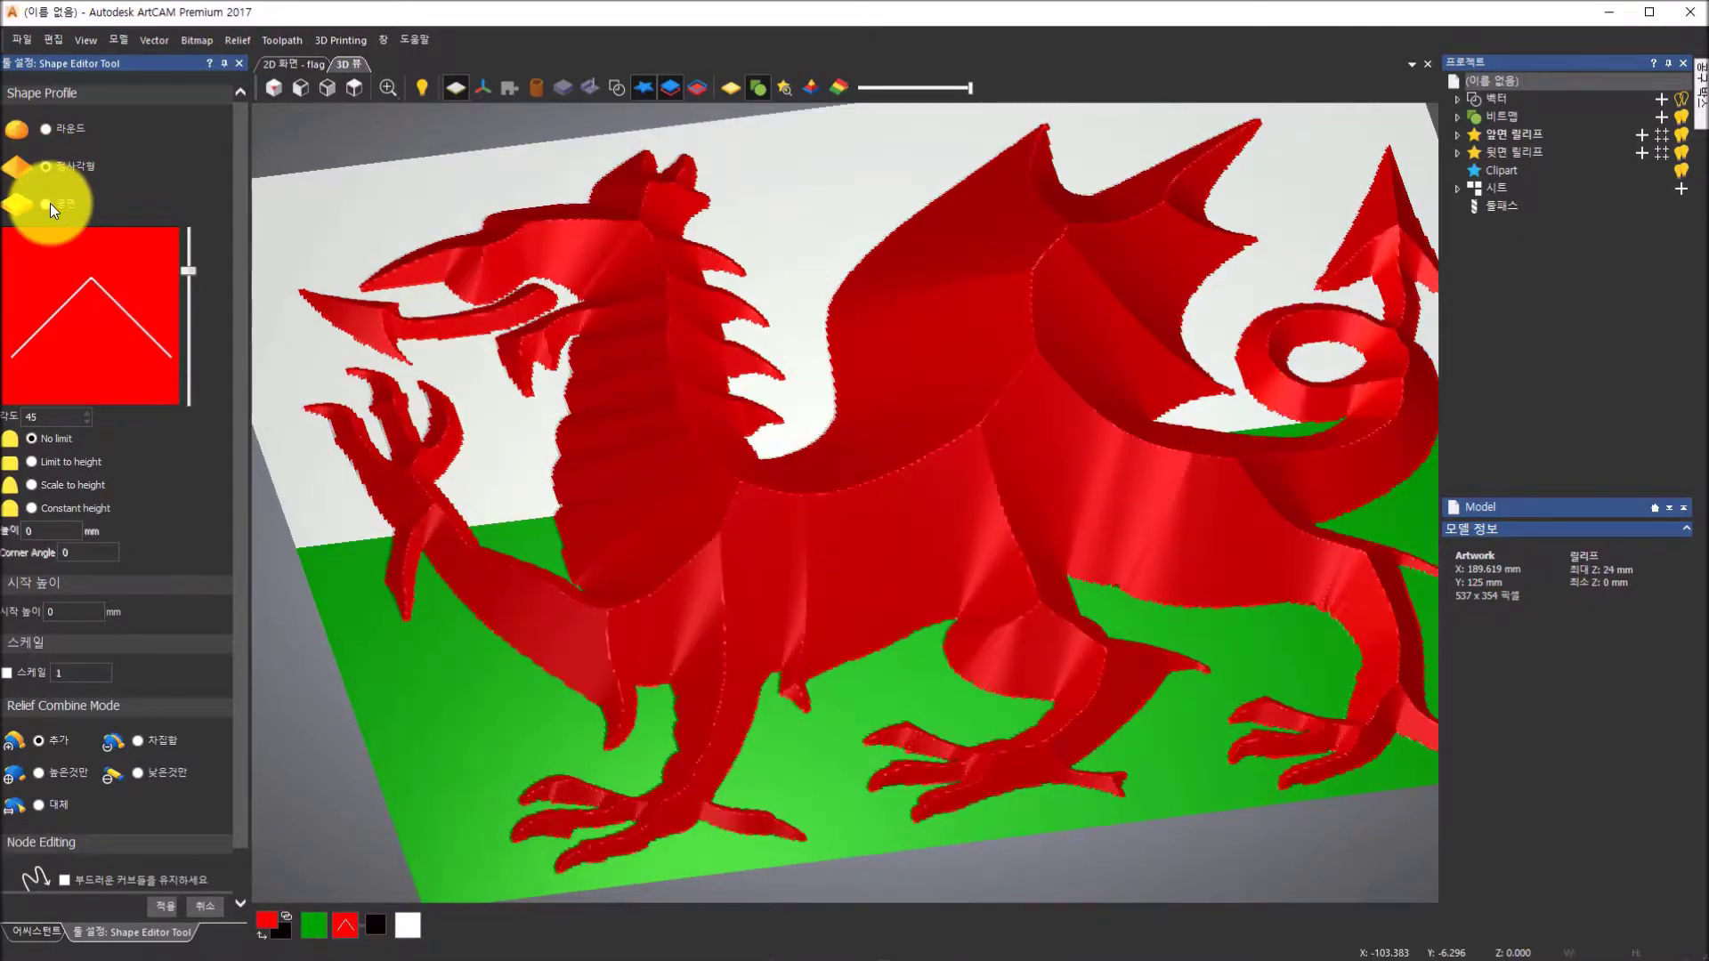
left_click(50, 203)
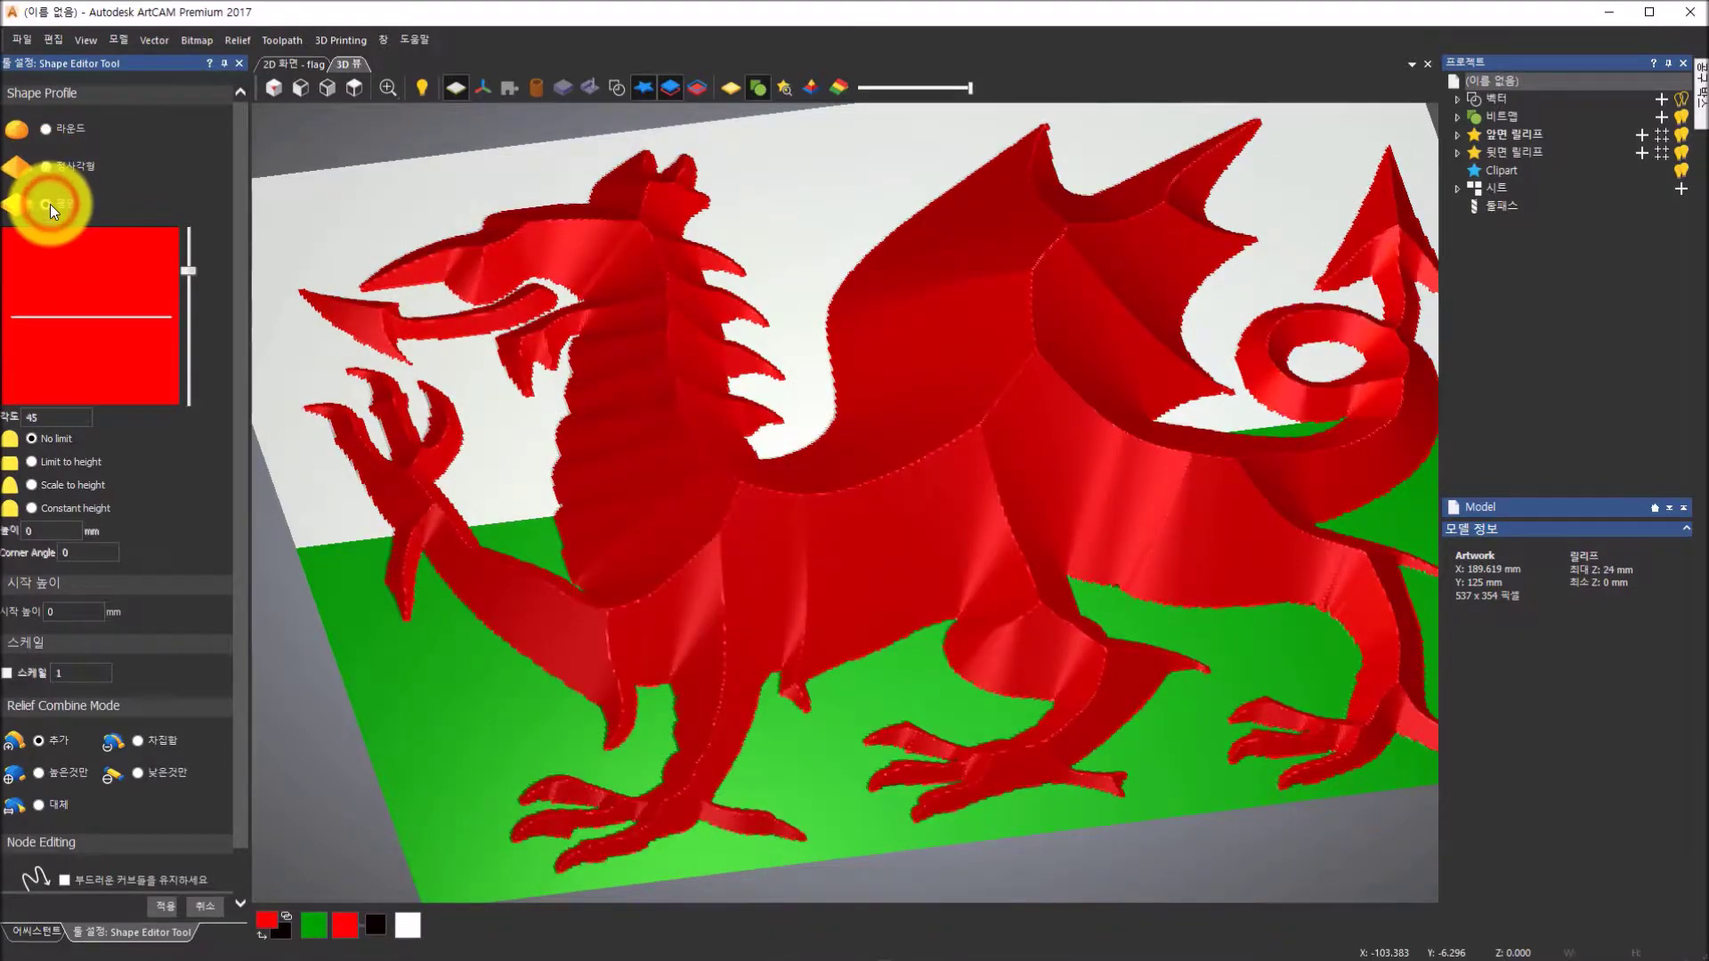
- Give the red dragon the round shape profile, apply it to the relief, and close the shape settings
left_click(48, 127)
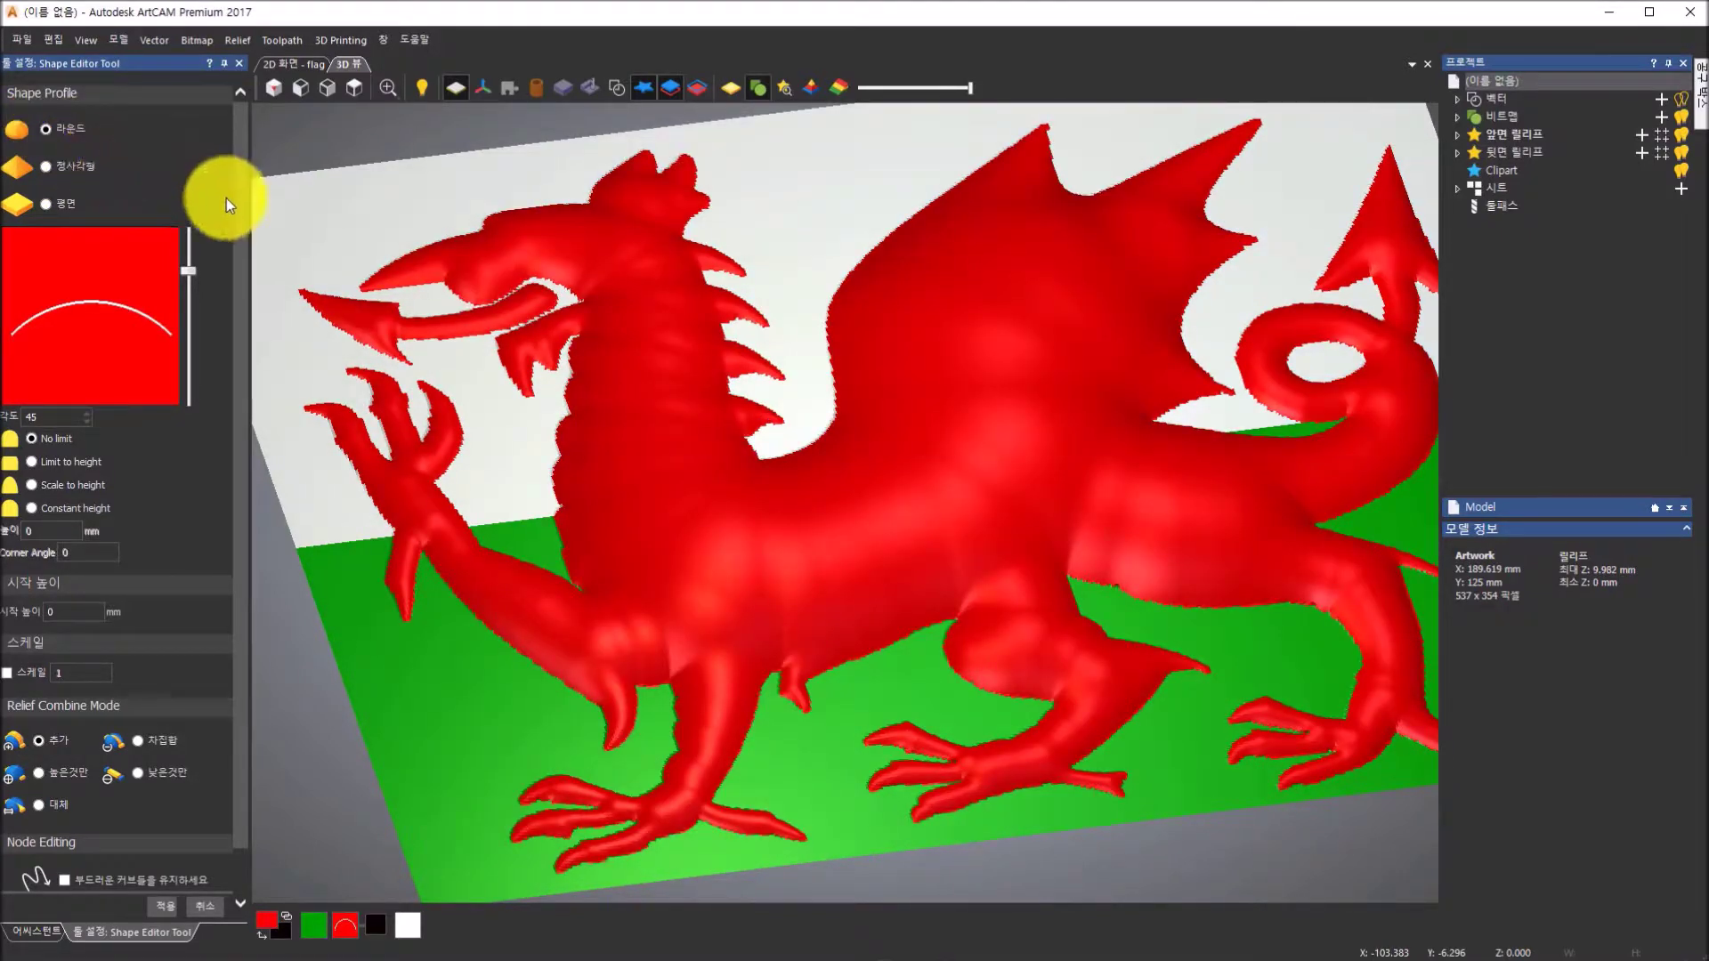
left_click_drag(905, 610, 661, 688)
left_click(164, 906)
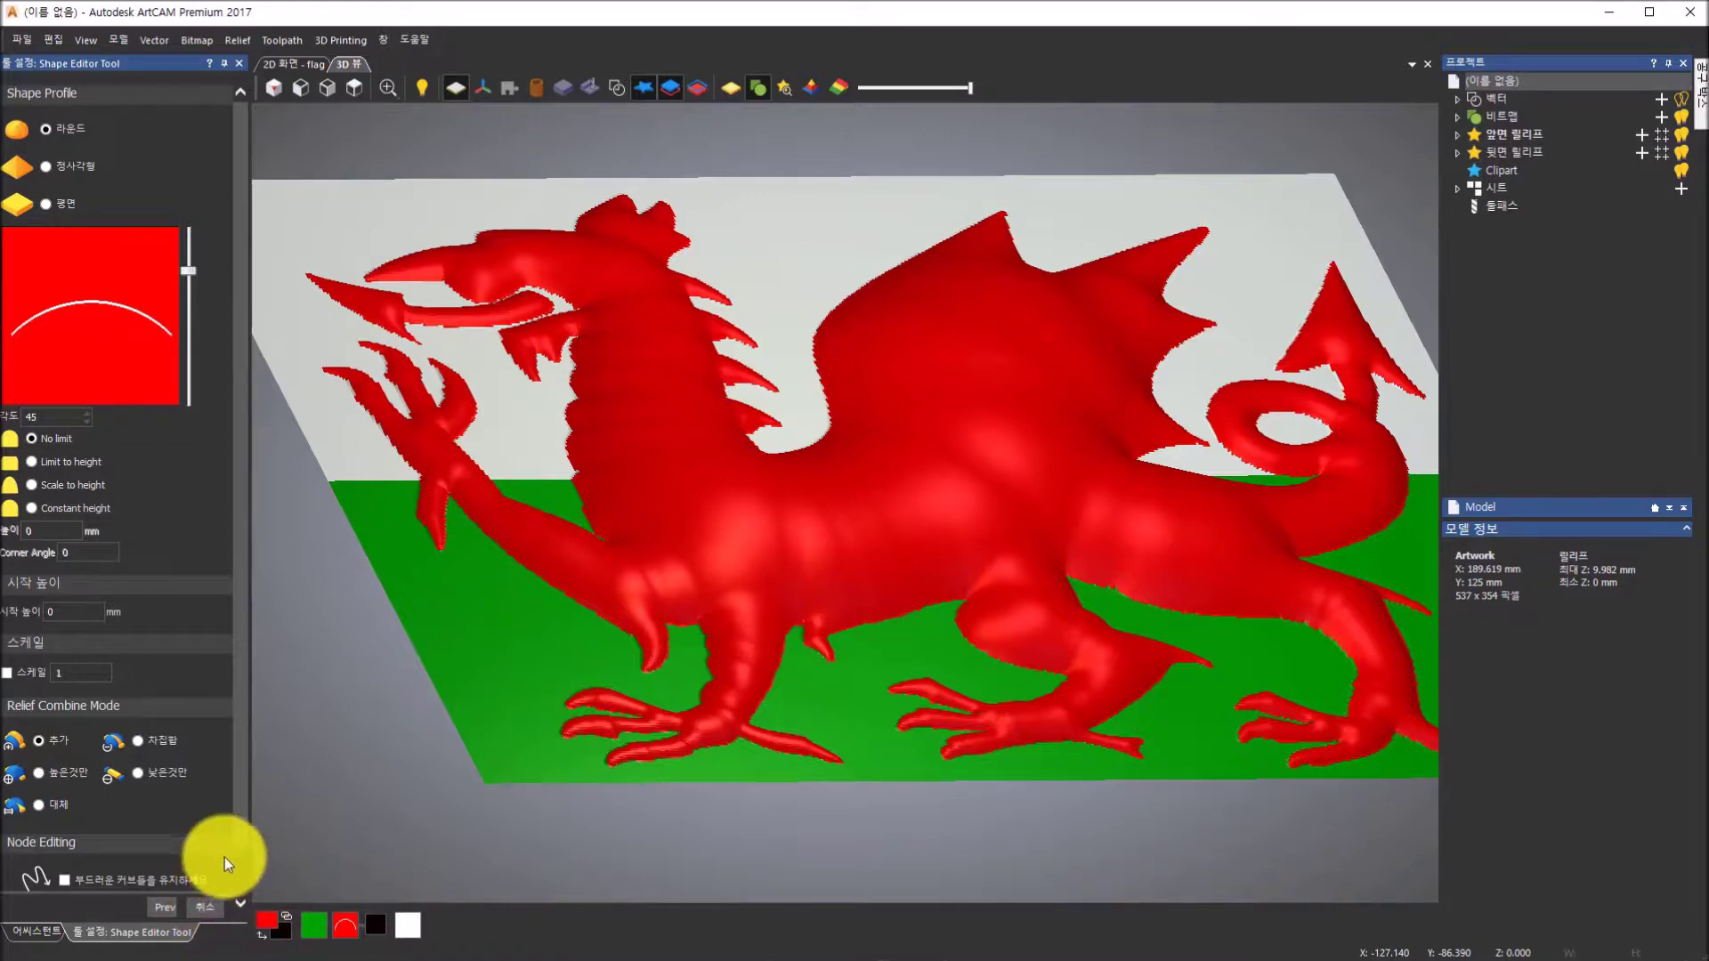
left_click(210, 917)
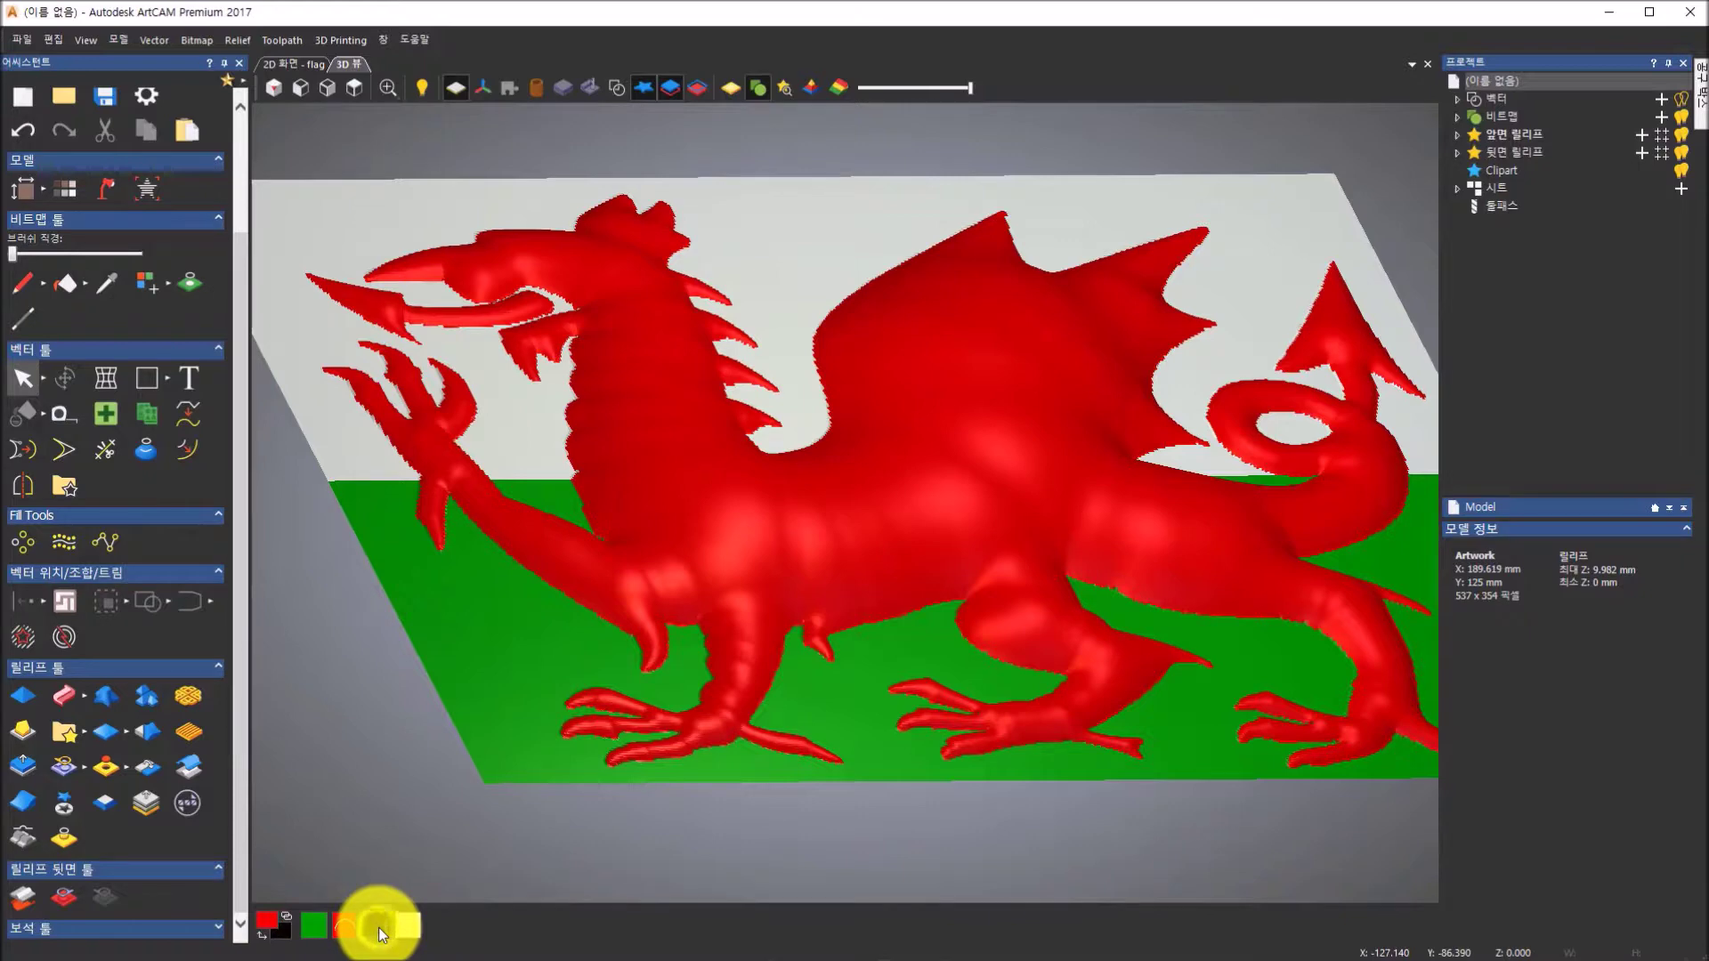
- Toggle the link between black and red to compare the dragon with and without its outlines, leaving the two colours unlinked
left_click(377, 928)
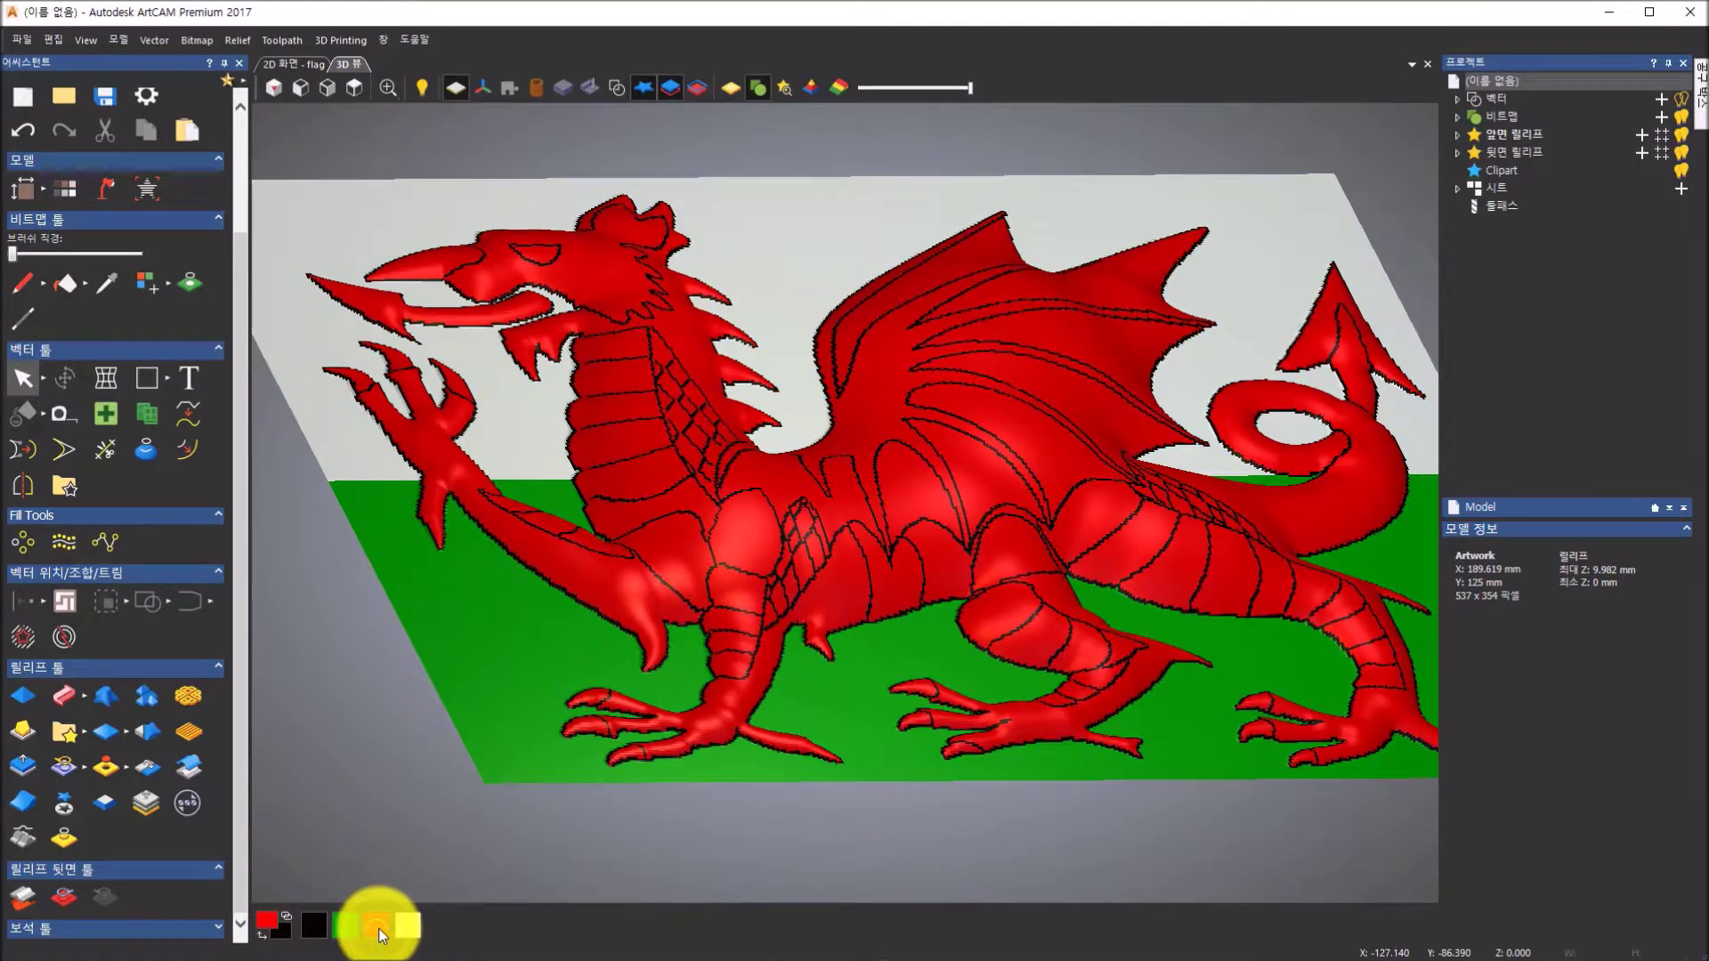
left_click(316, 927)
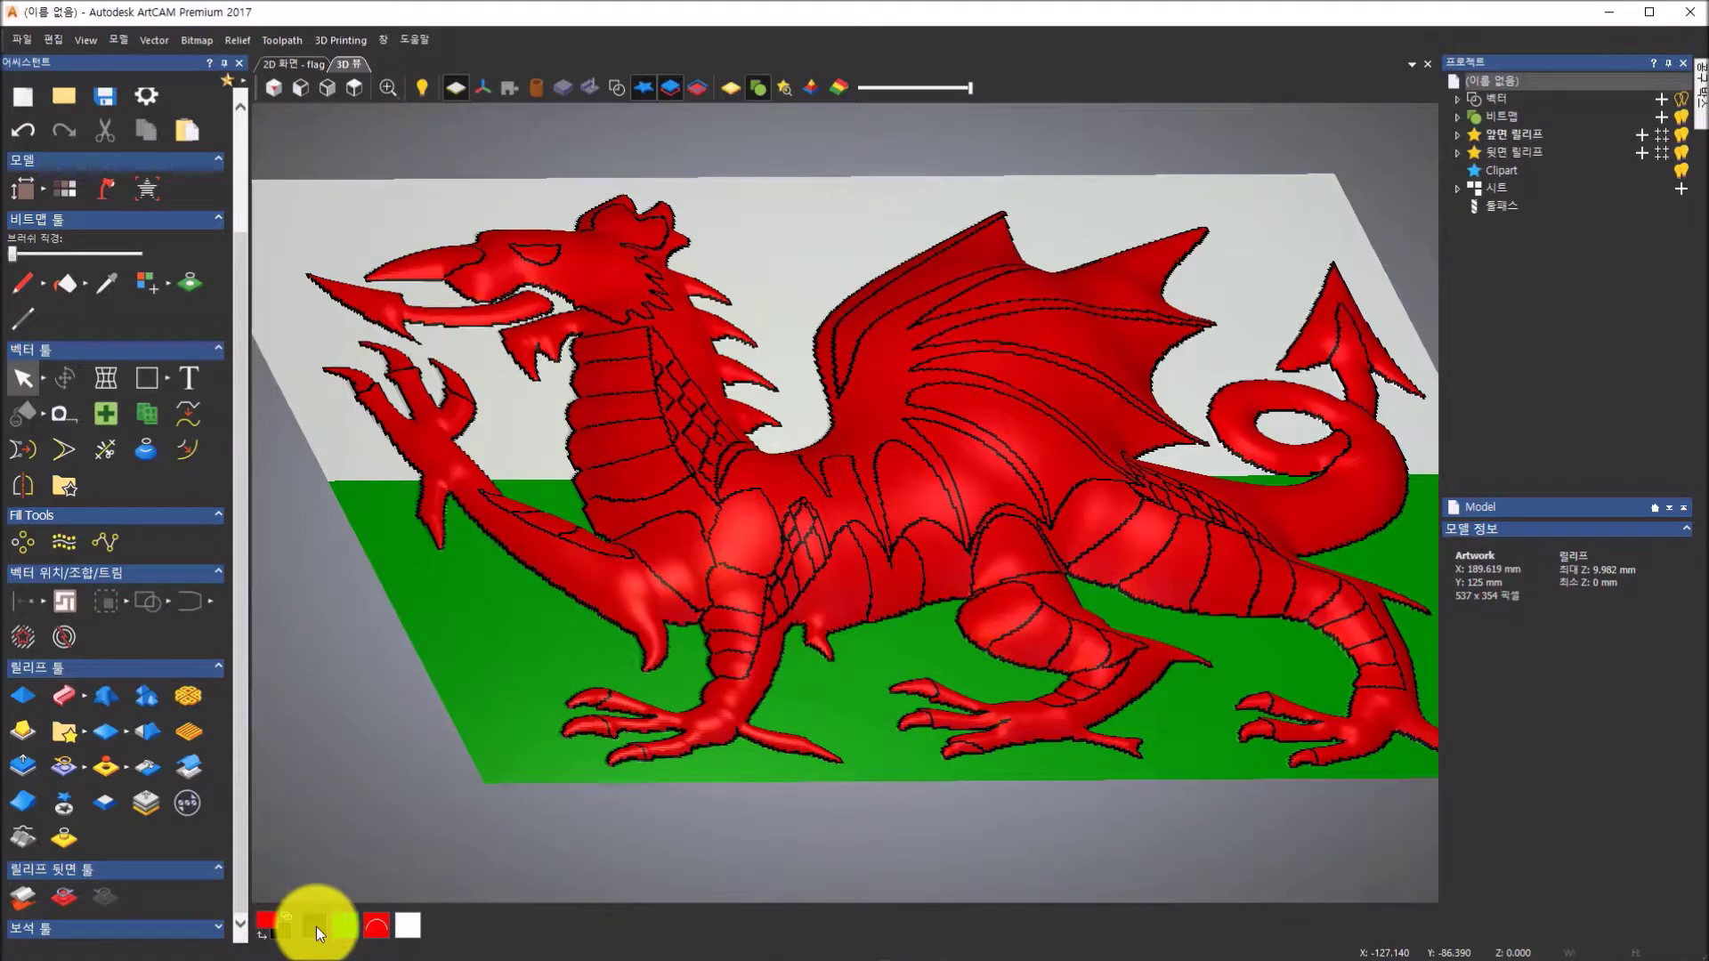
left_click(316, 927)
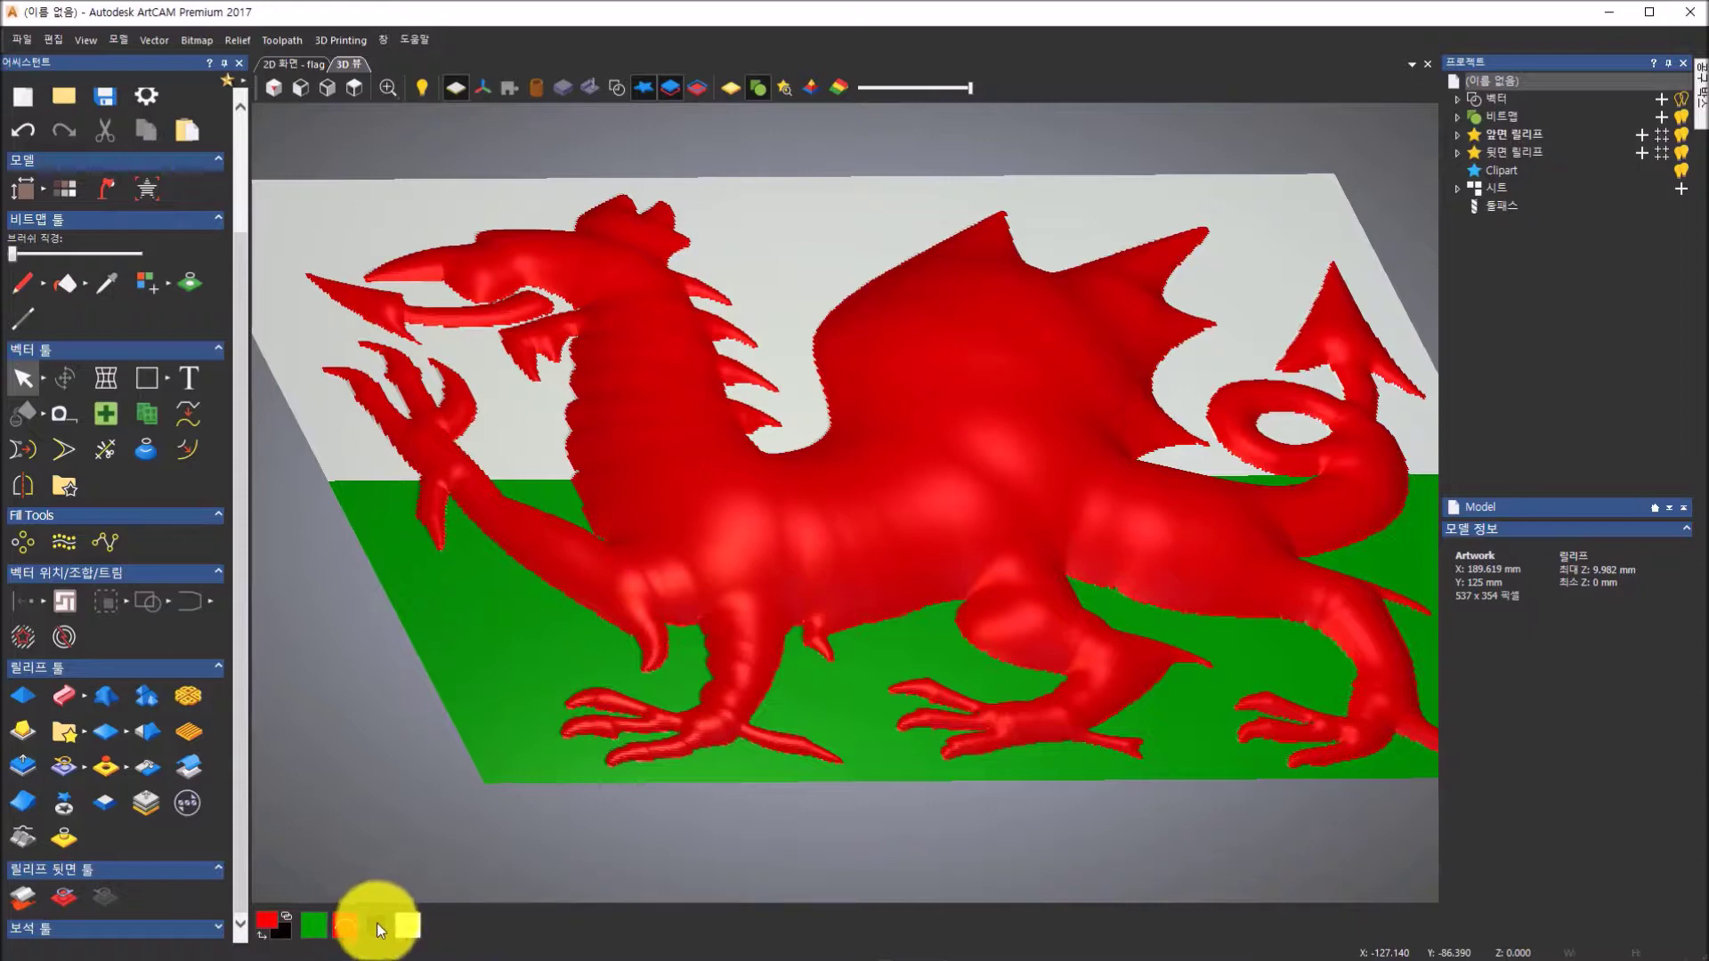
left_click(379, 928)
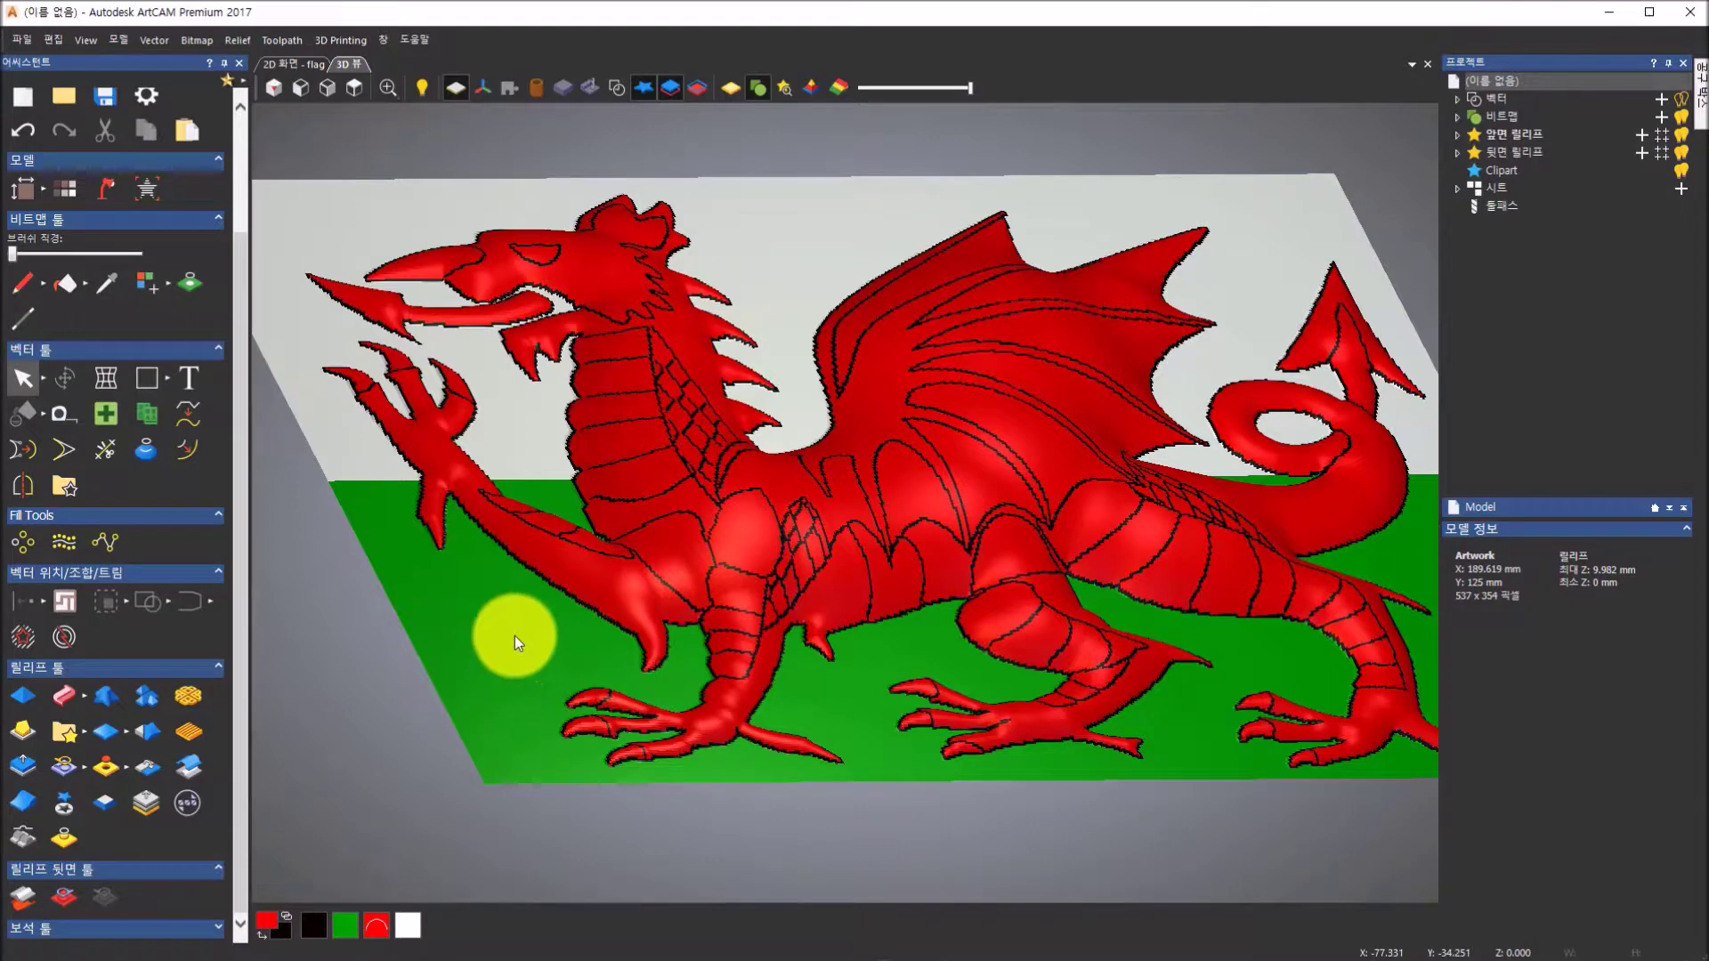
- Open the shape settings for black, switch them to red, and add red's round profile to the outlined dragon regions
double_click(313, 926)
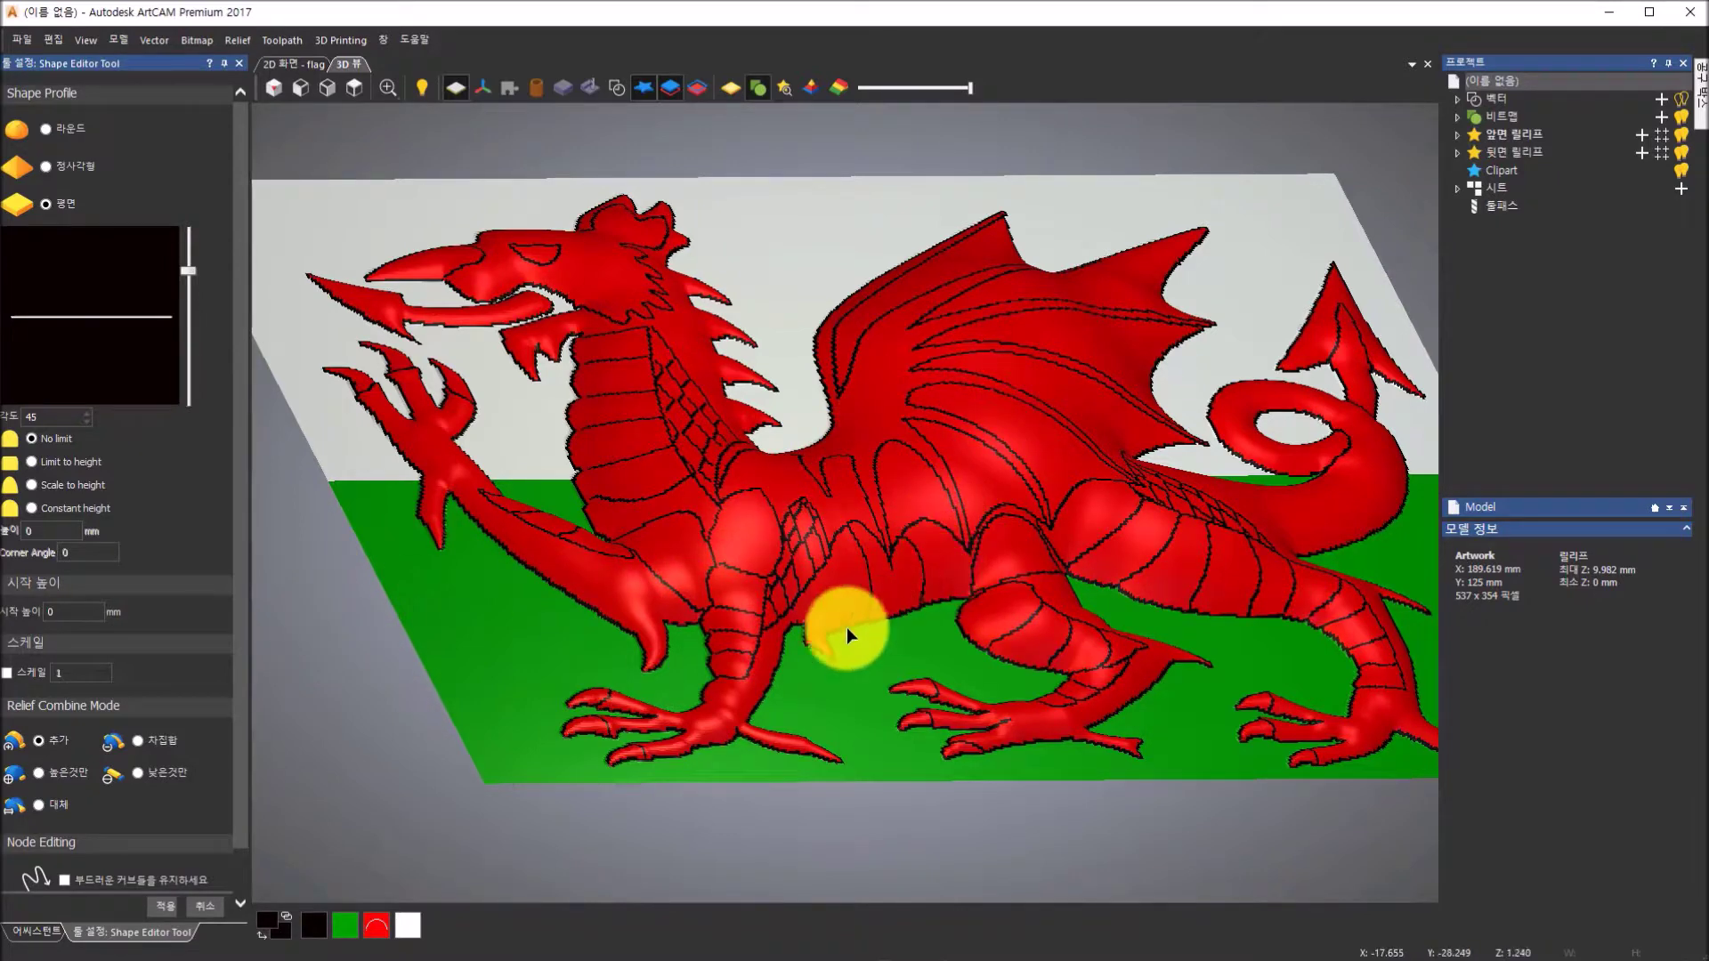
left_click(376, 936)
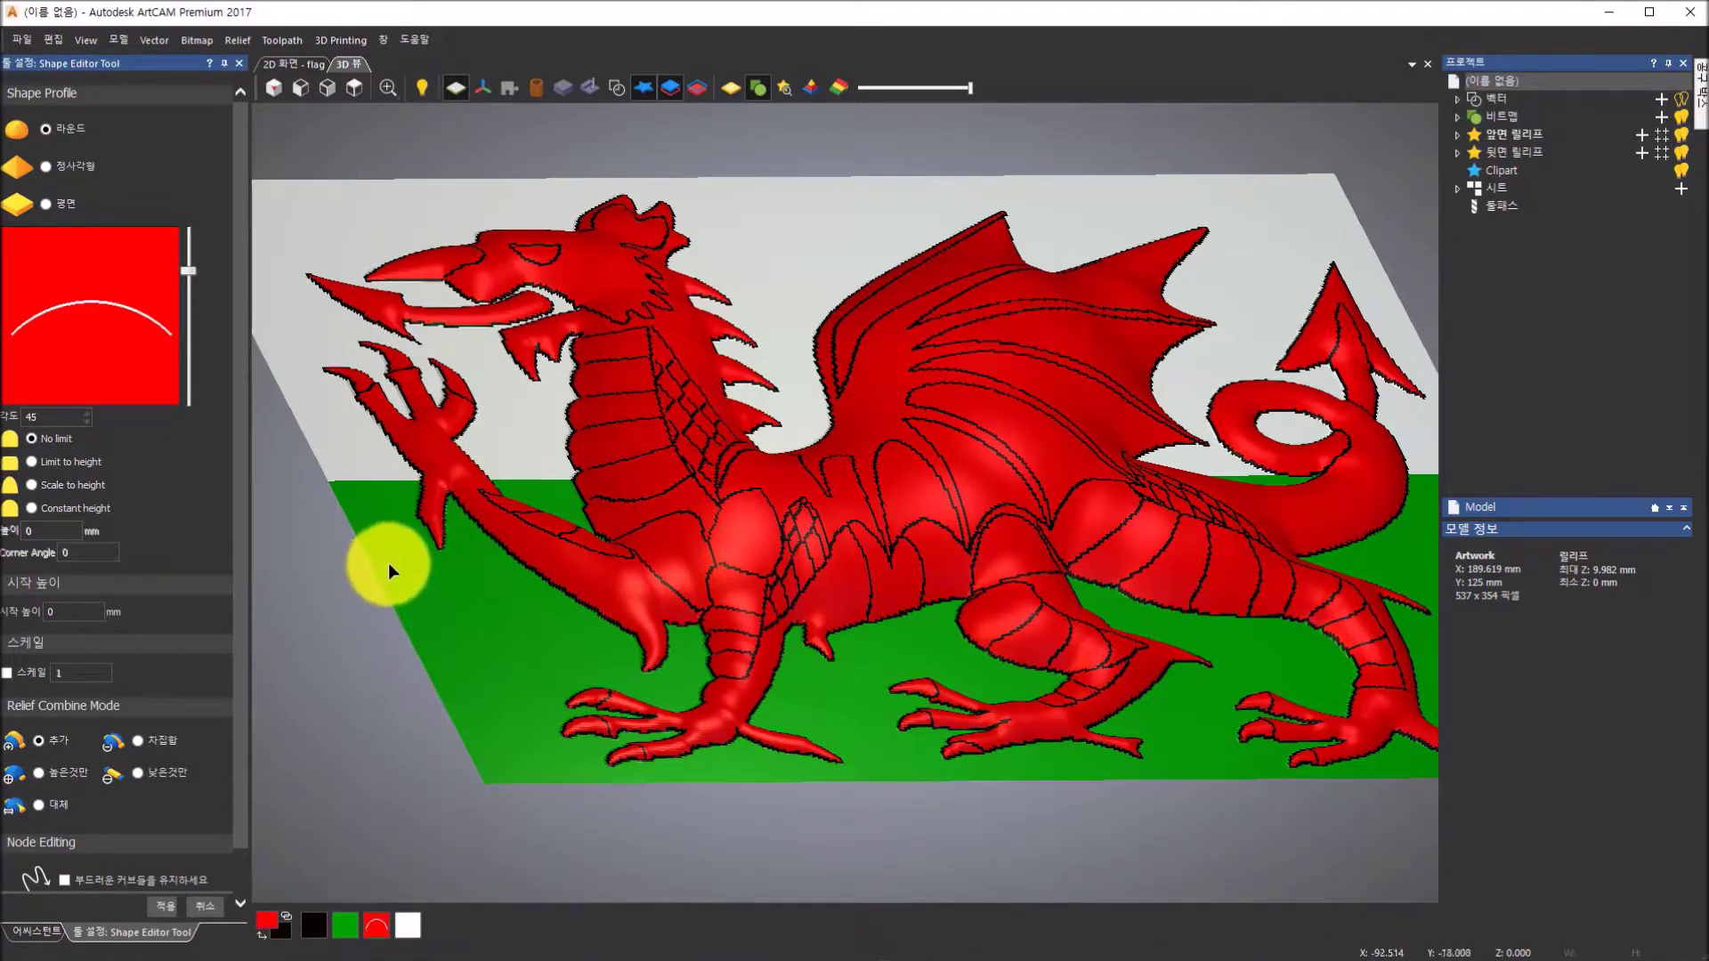
left_click(453, 531)
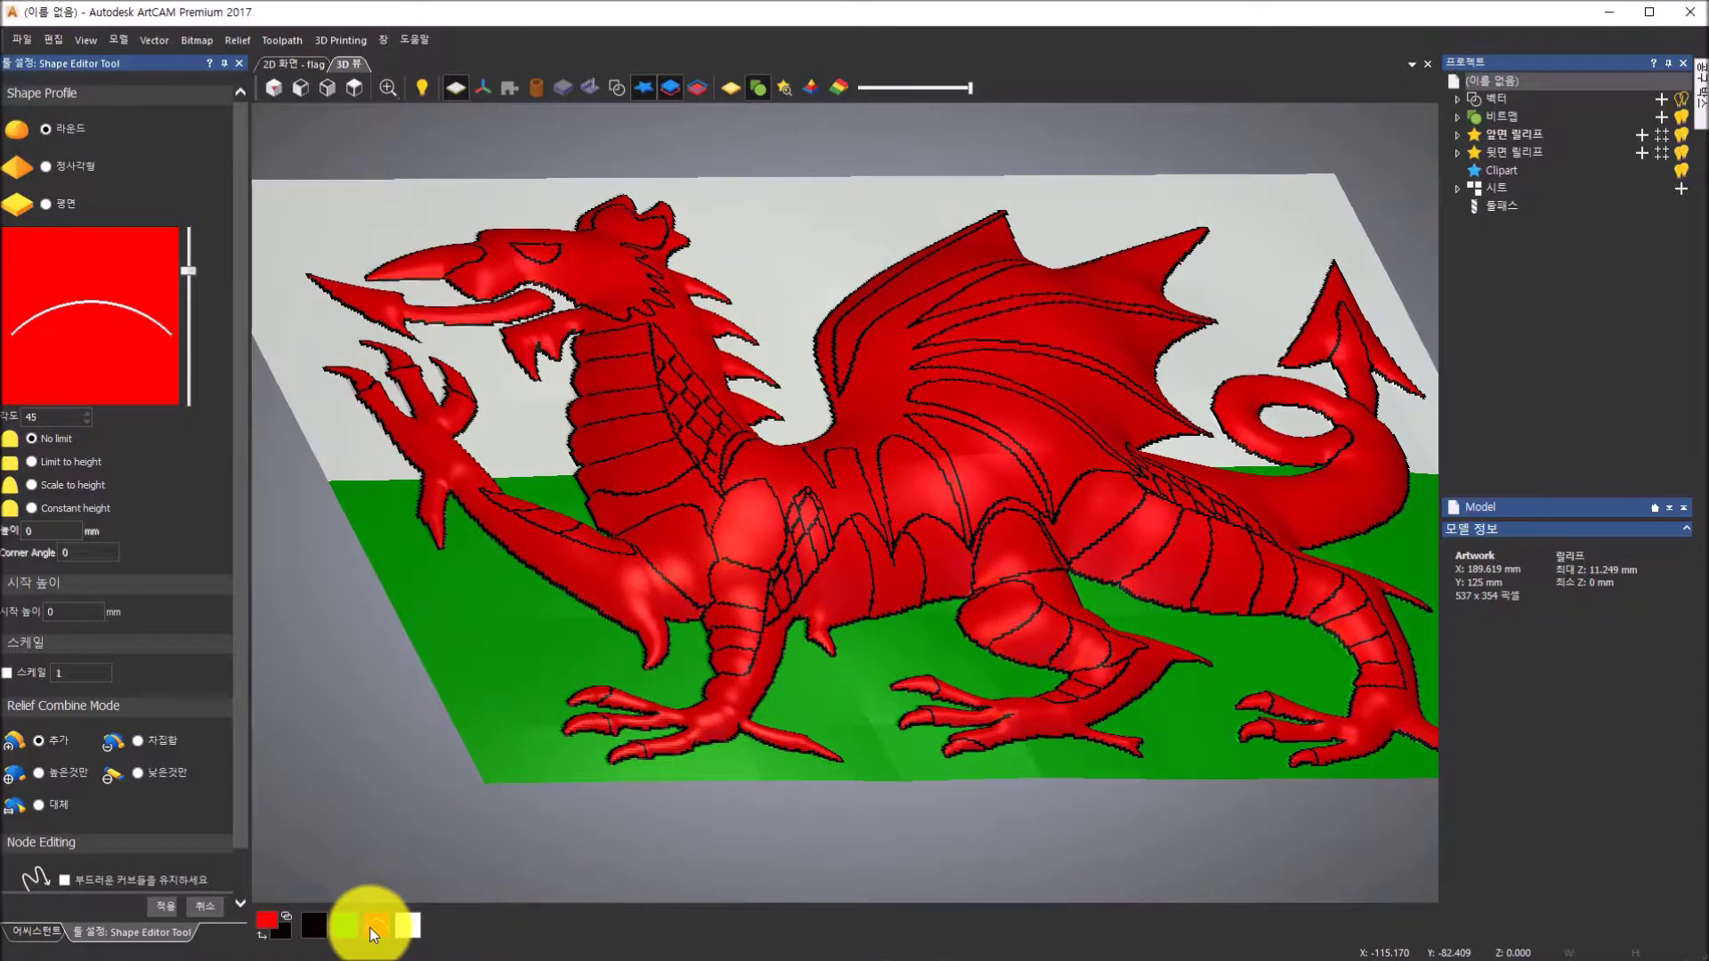
left_click(370, 928)
left_click(690, 637)
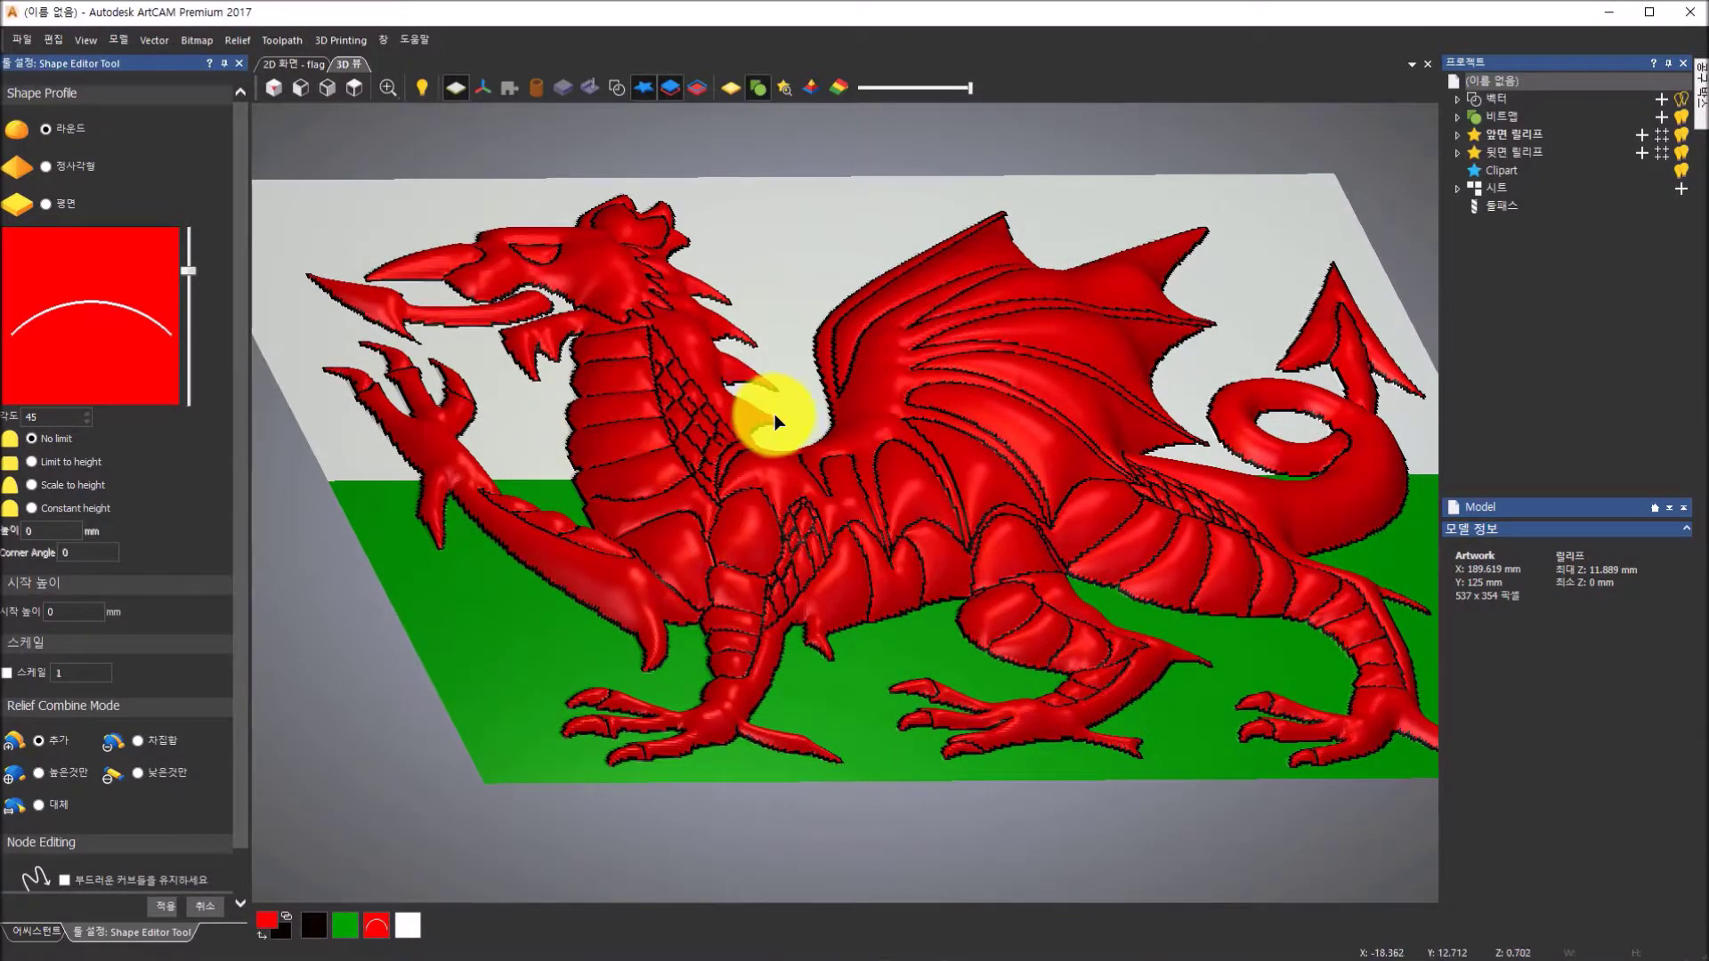
- Examine the red dragon relief up close and from different angles, checking the neck scales, body and outlines
scroll(854, 407, "up", 5)
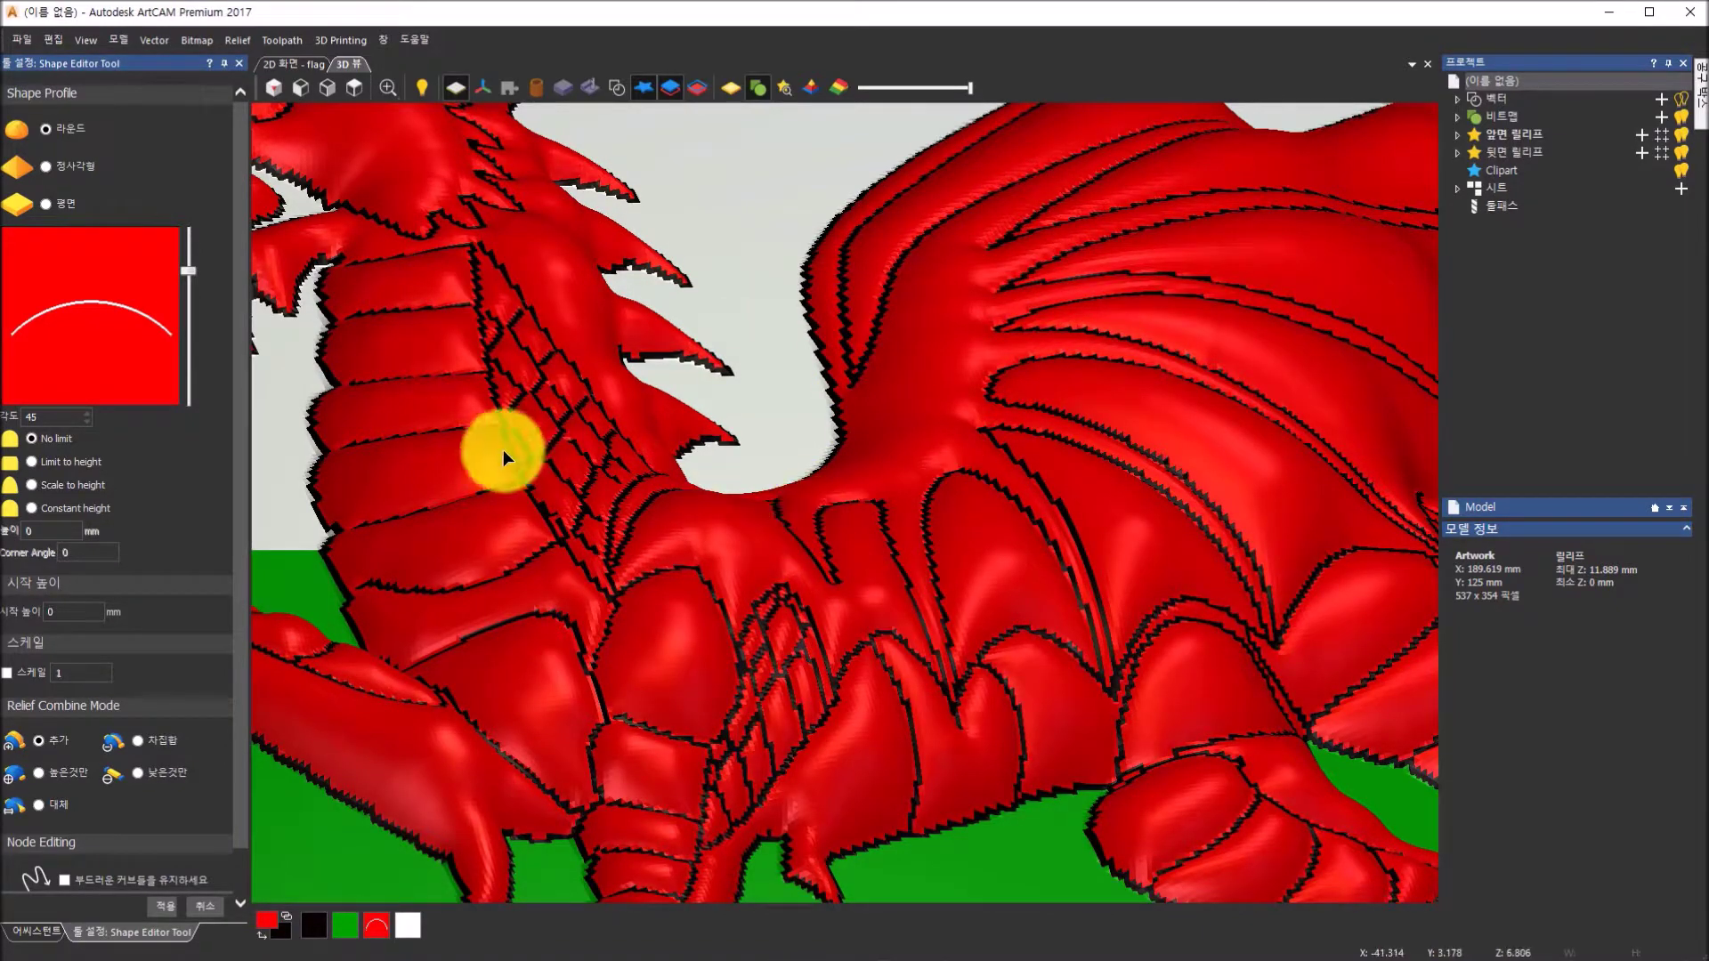
left_click_drag(515, 542, 297, 392)
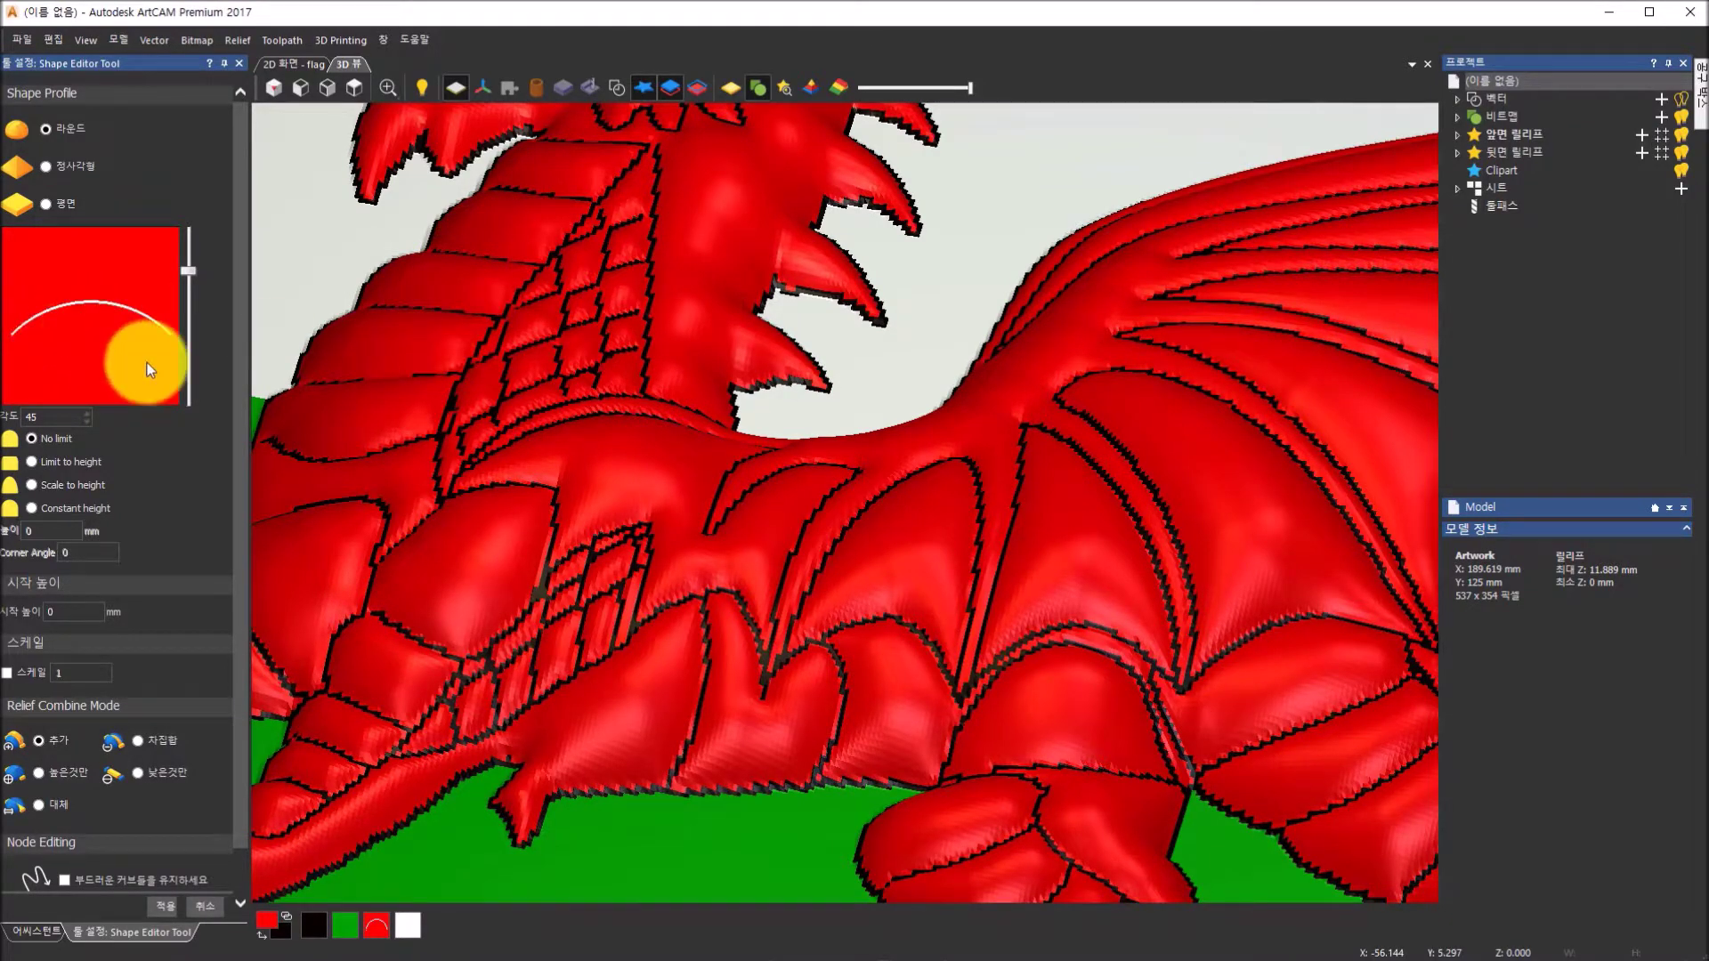
scroll(428, 622, "down", 5)
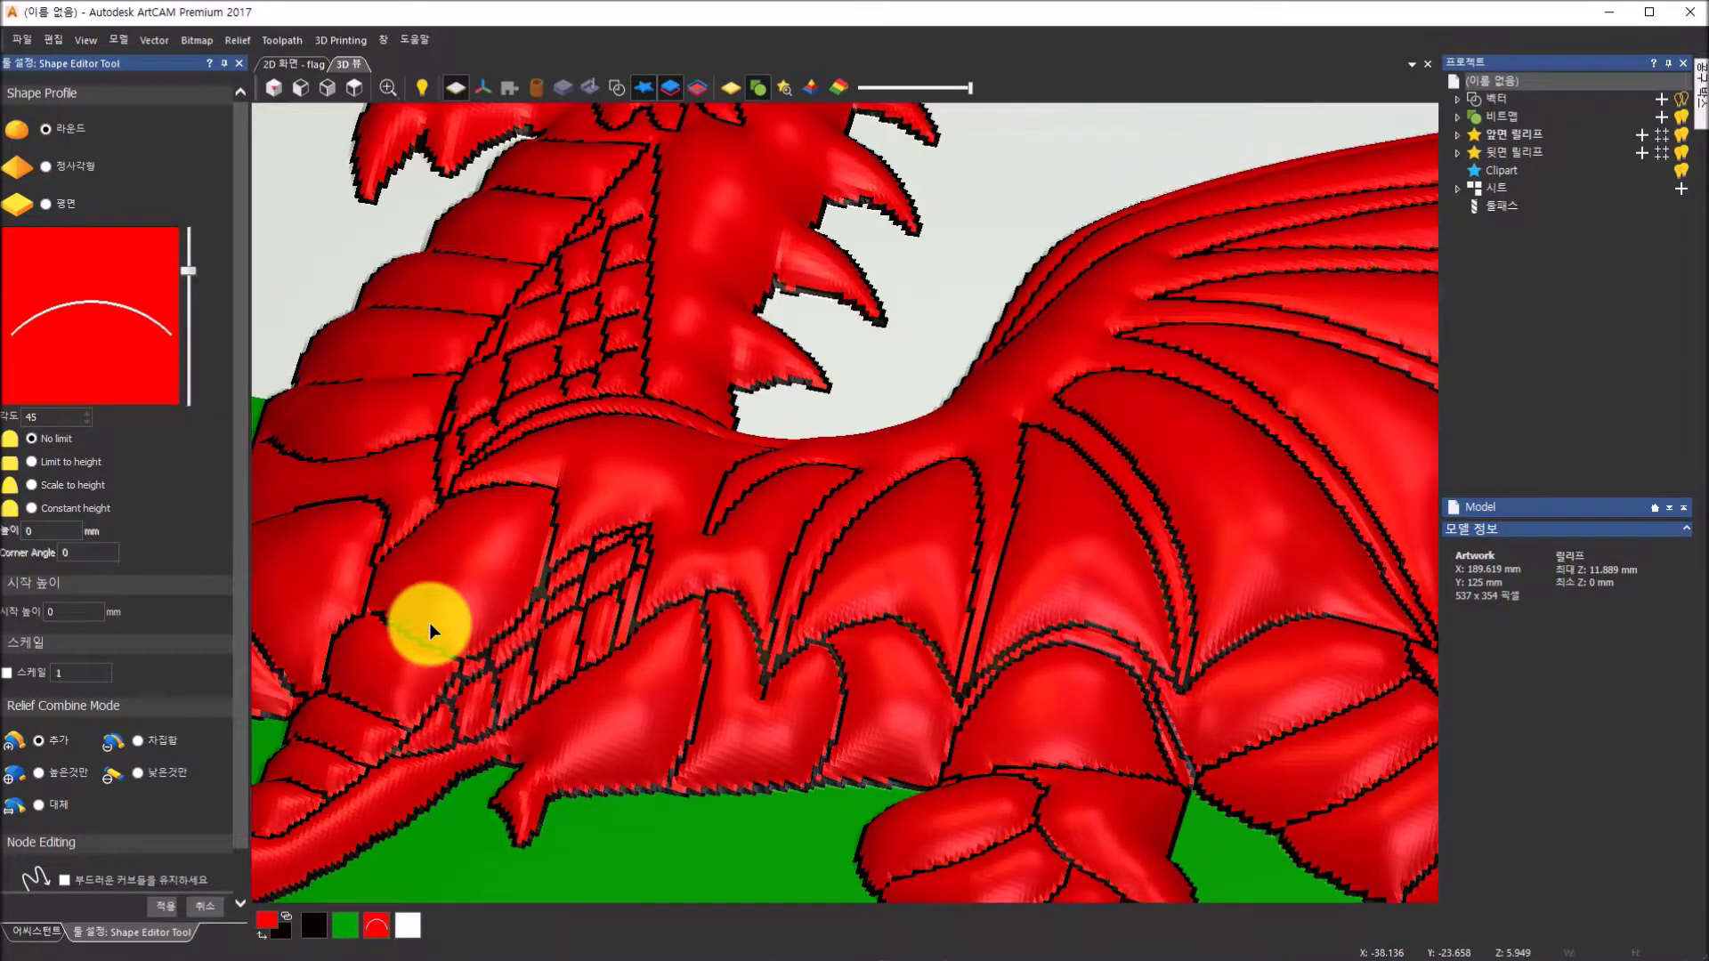
left_click_drag(711, 669, 468, 687)
scroll(969, 608, "up", 5)
scroll(968, 608, "down", 5)
left_click_drag(969, 606, 321, 276)
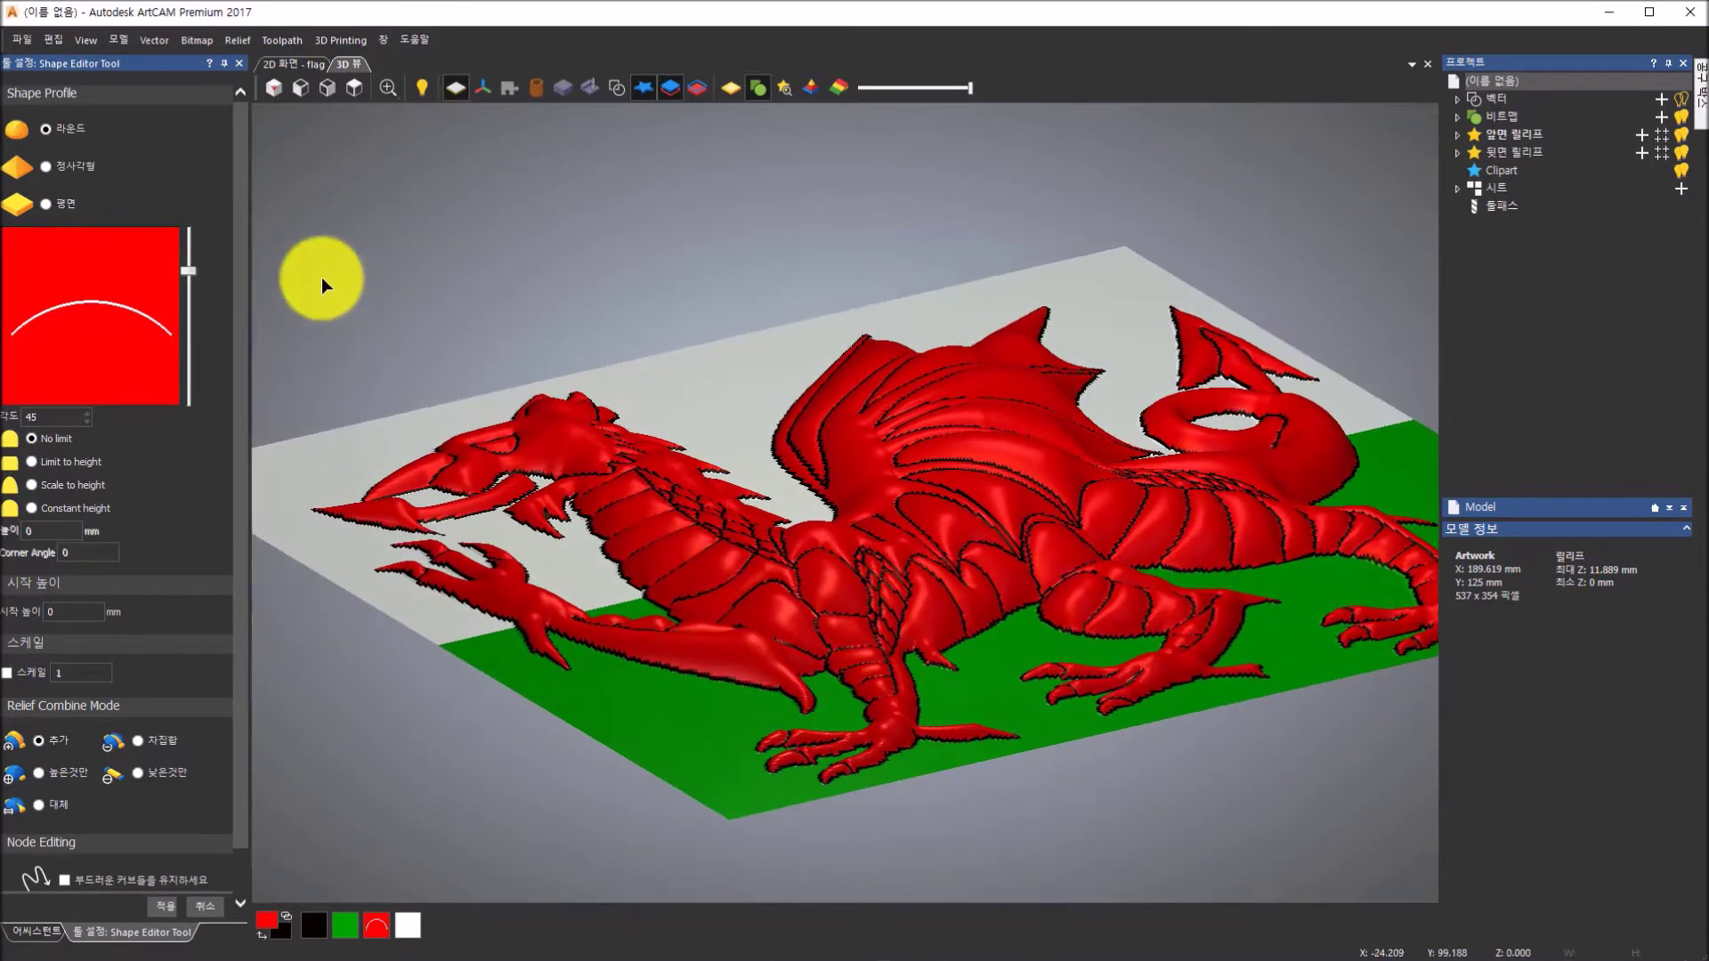
- Try a 71-degree angle on red's round profile, set the angle to 43 instead, and apply it to the relief
left_click_drag(183, 271, 183, 240)
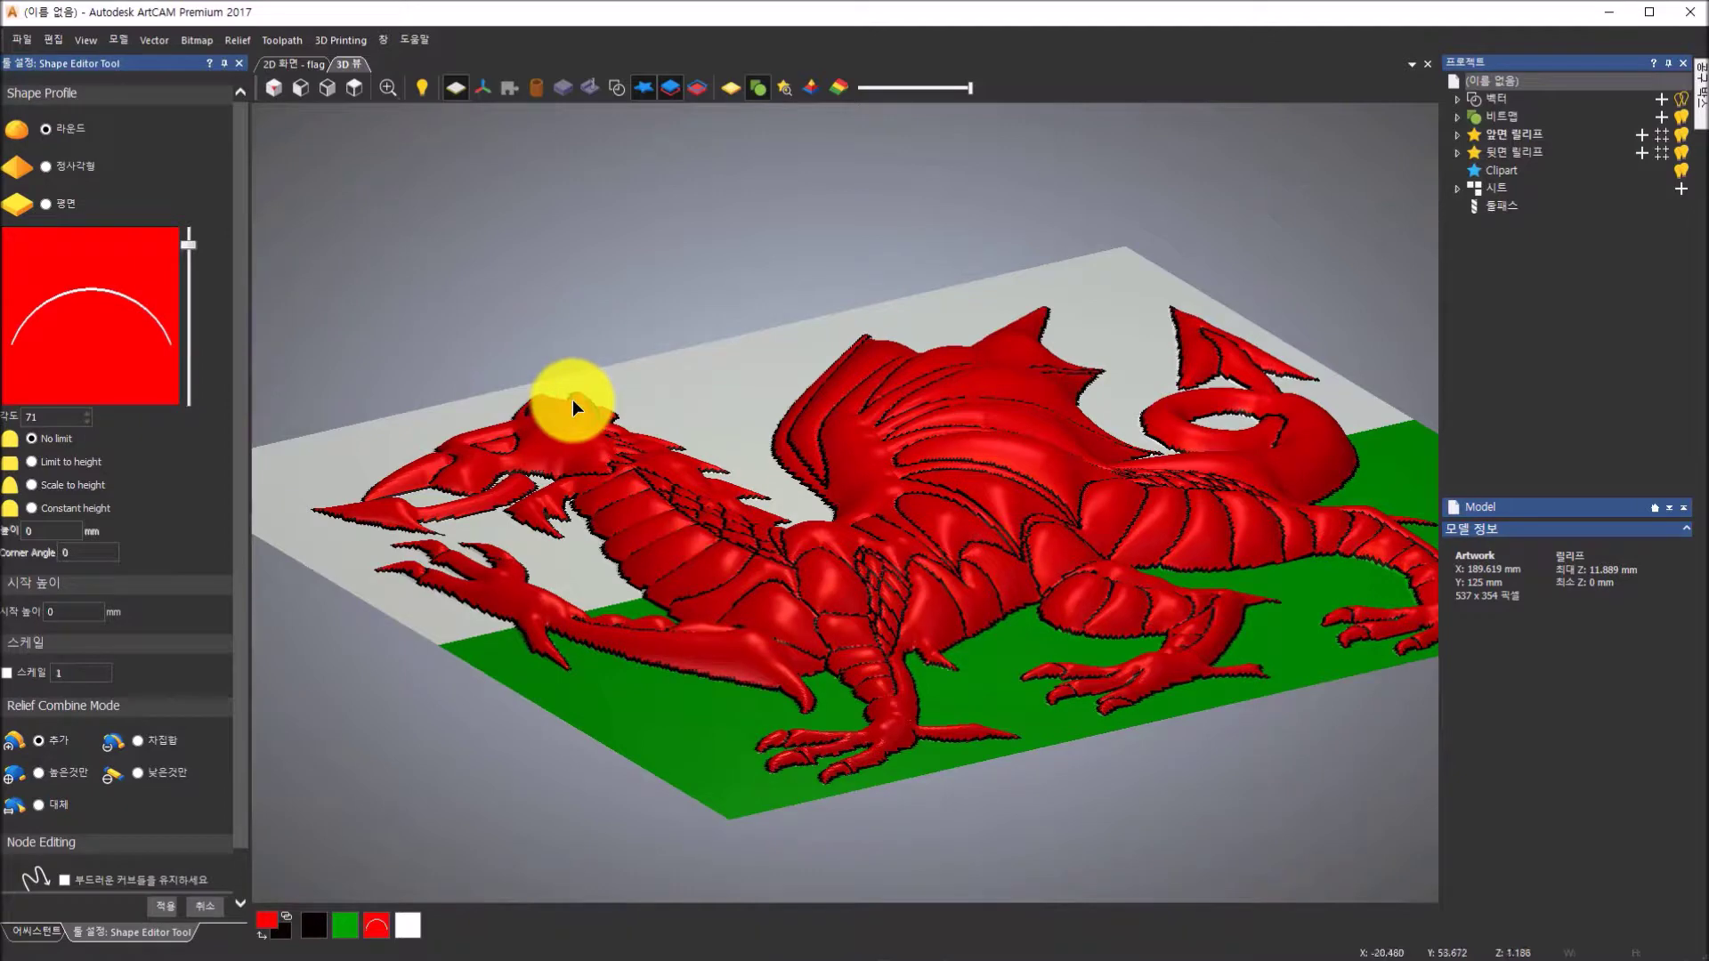
left_click(934, 497)
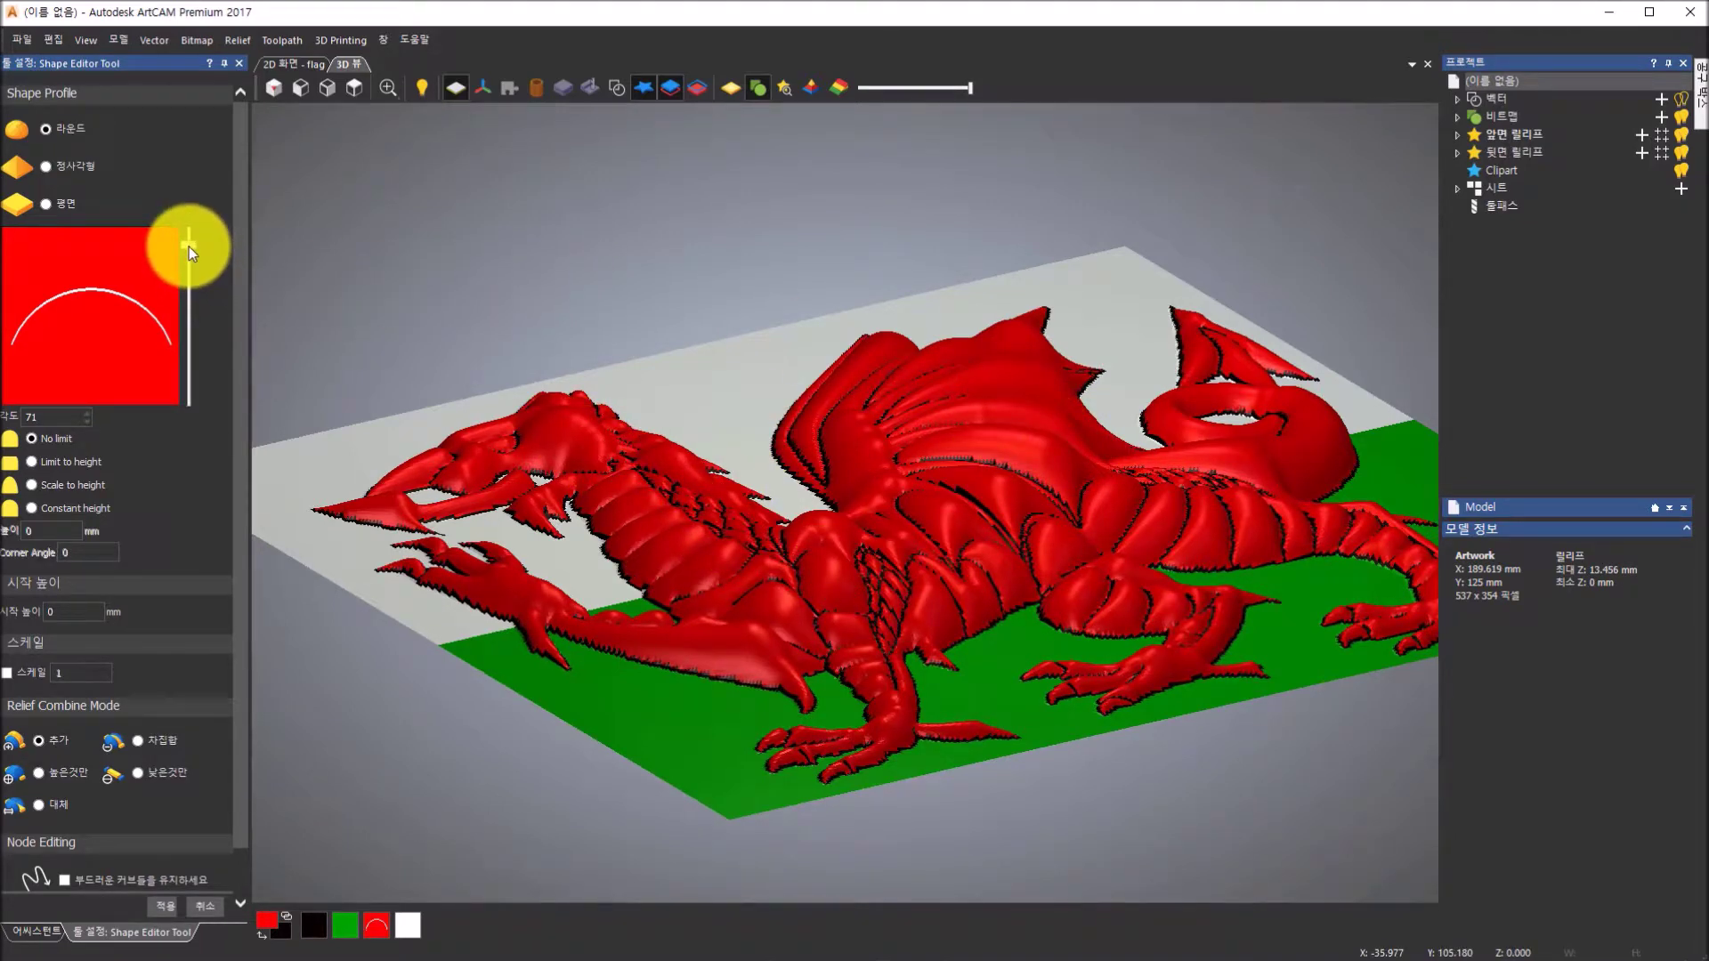
left_click_drag(190, 251, 191, 270)
key("Down")
key("Down")
key("Down")
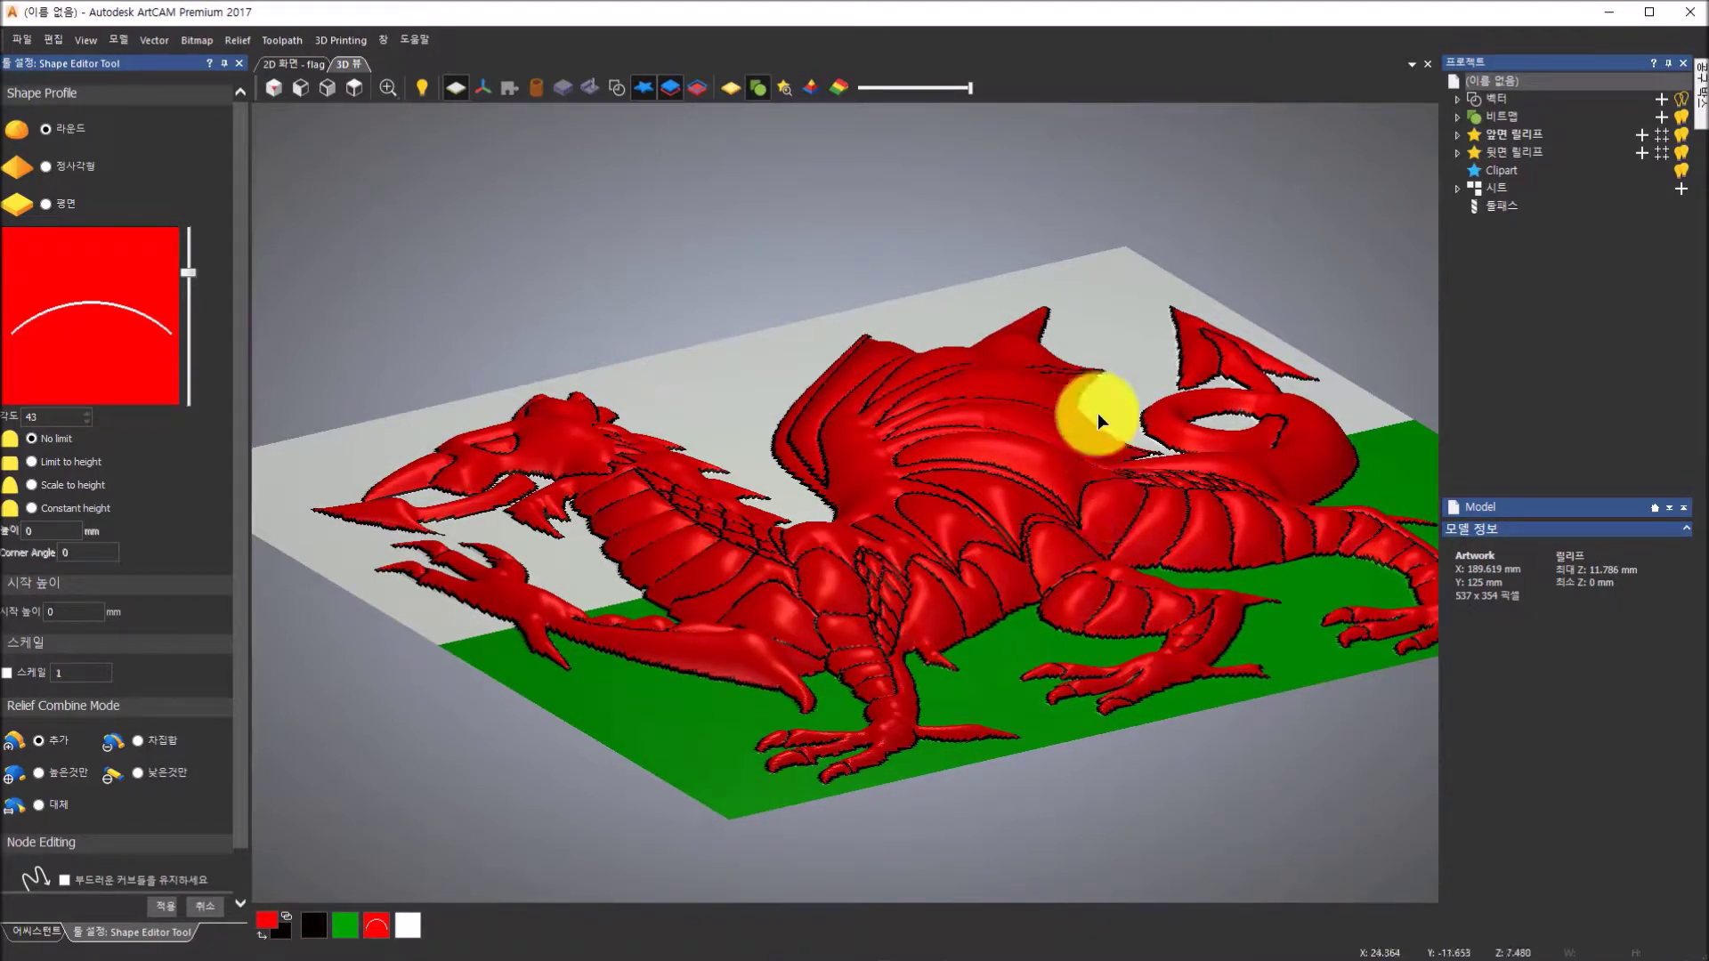
scroll(1079, 350, "up", 5)
scroll(842, 579, "down", 3)
left_click_drag(649, 459, 389, 707)
left_click(176, 907)
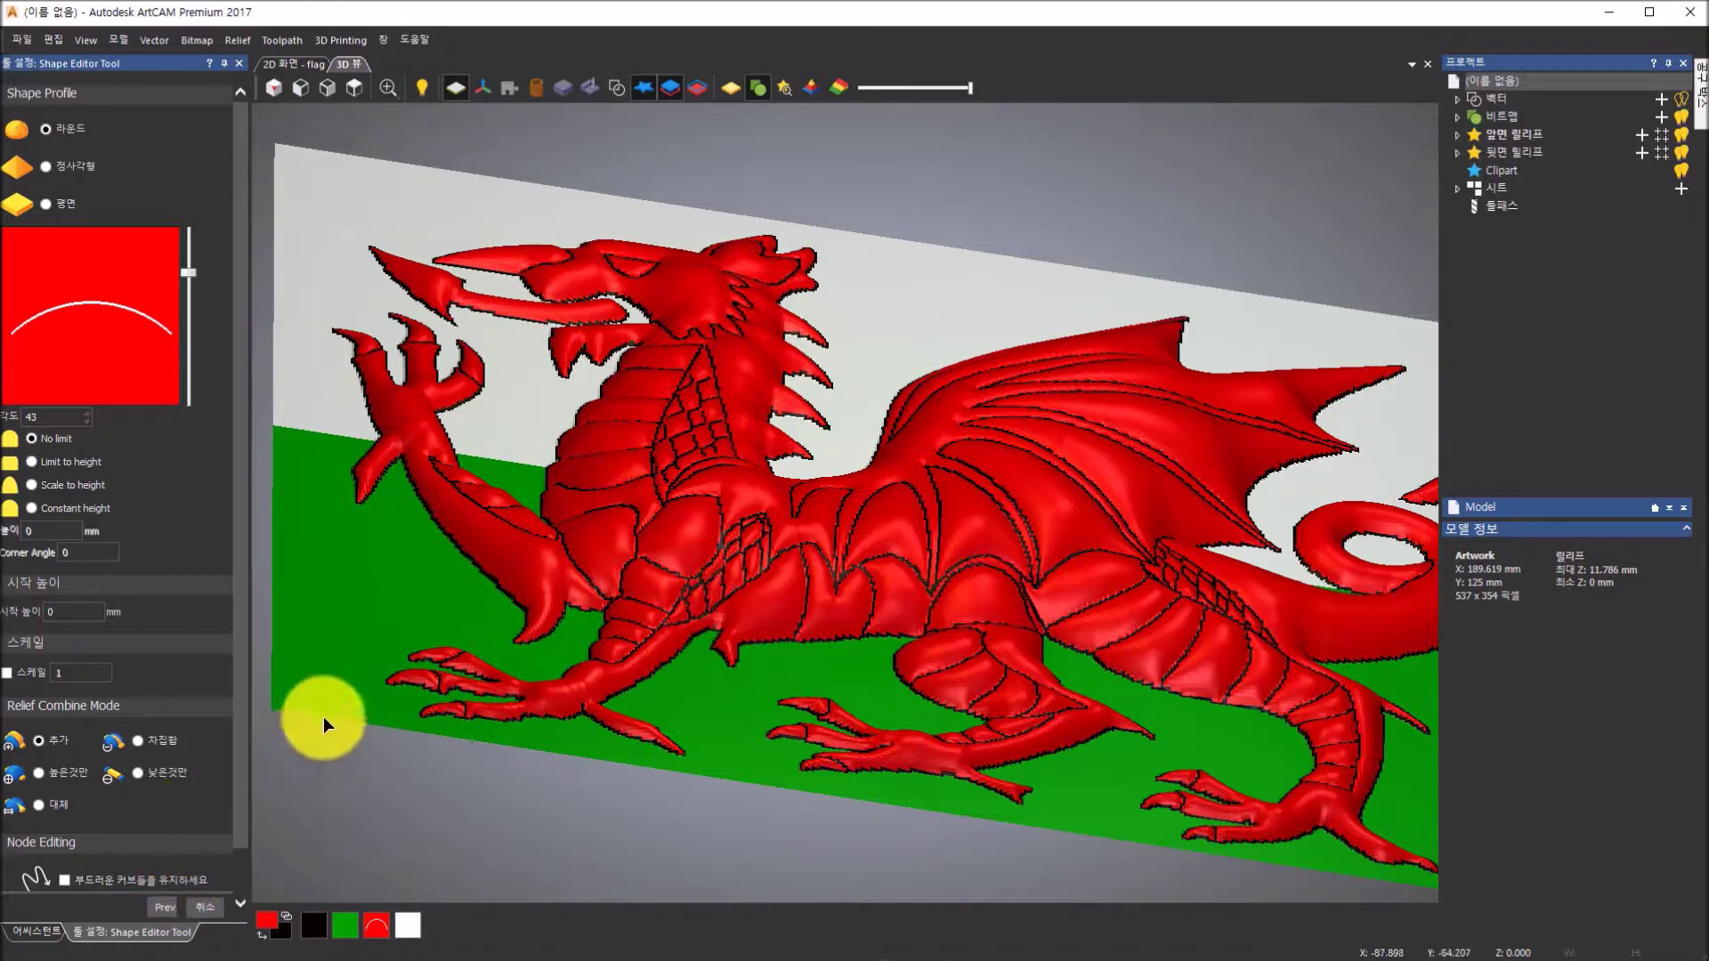
- Add a round profile with a 45-degree angle to the black outlines and apply it to the relief
left_click_drag(466, 585, 393, 645)
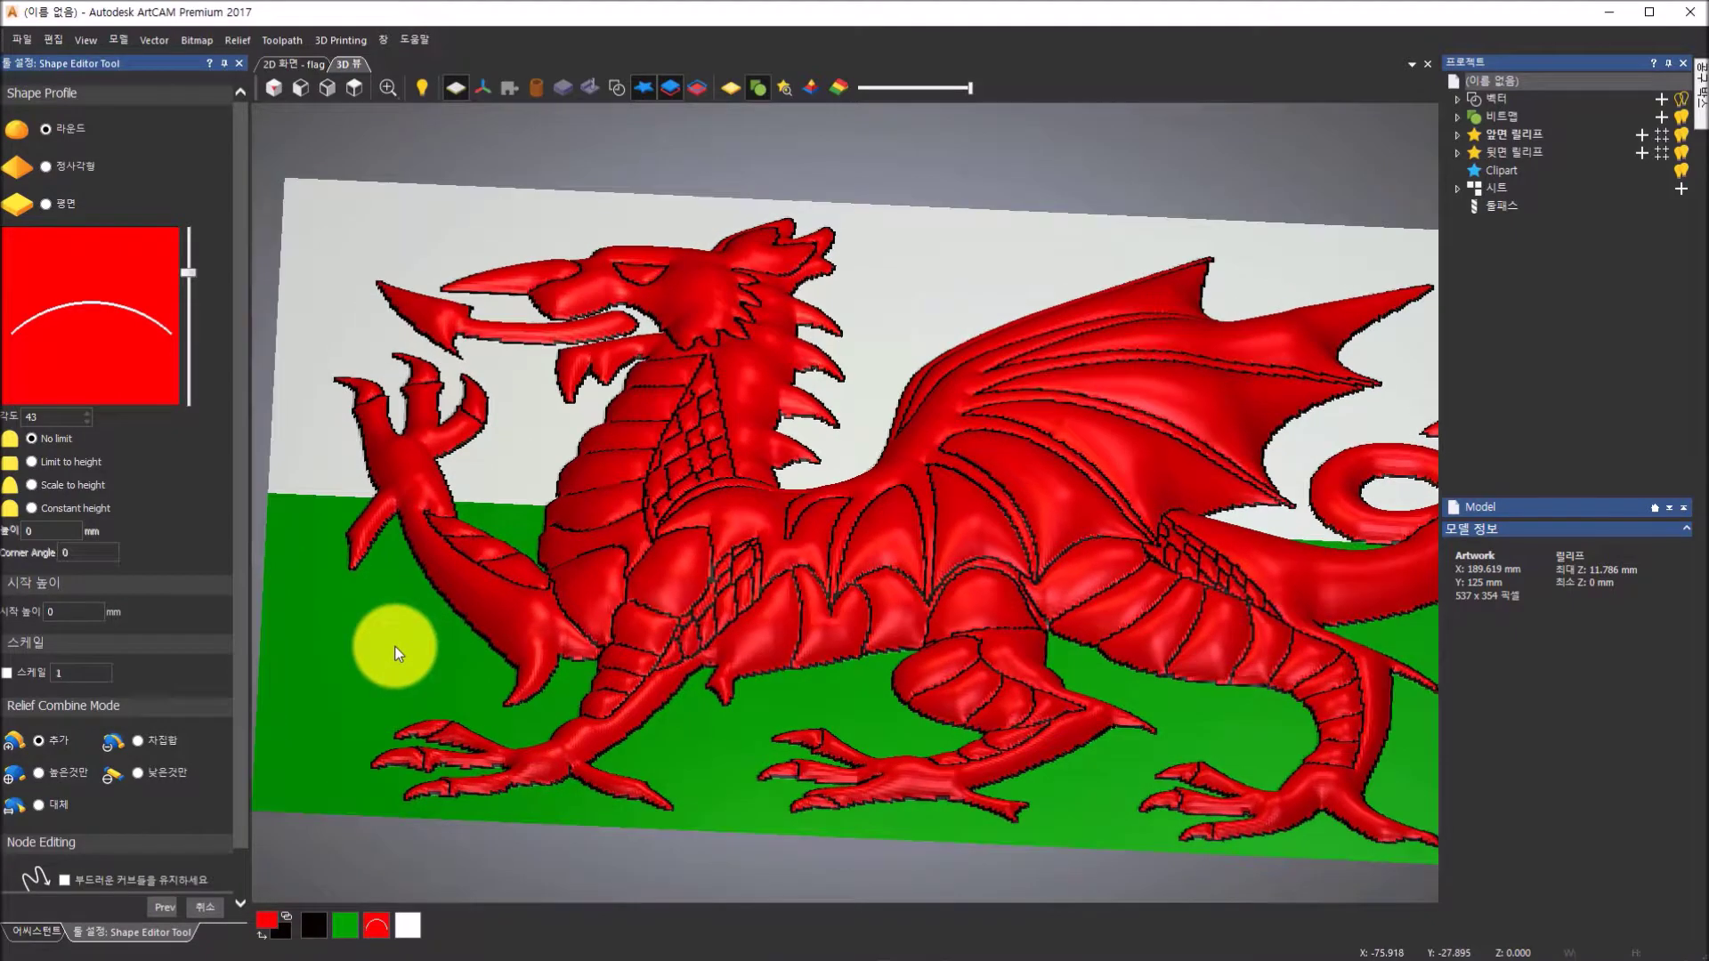
left_click(313, 924)
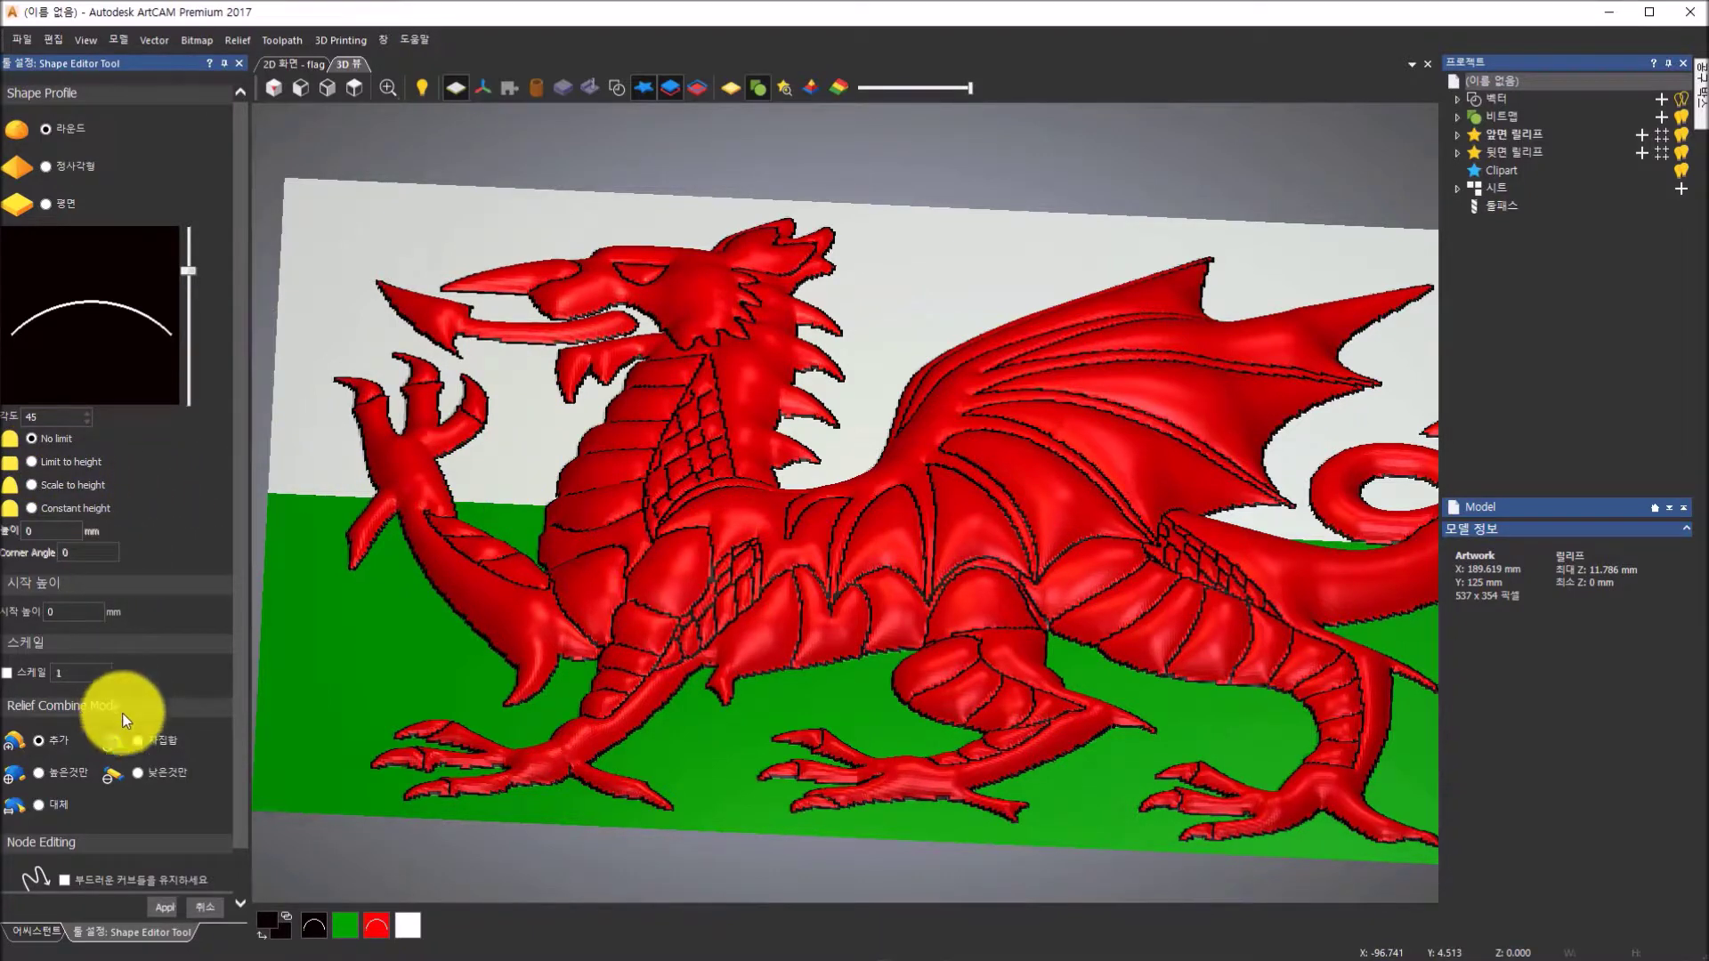
left_click(592, 844)
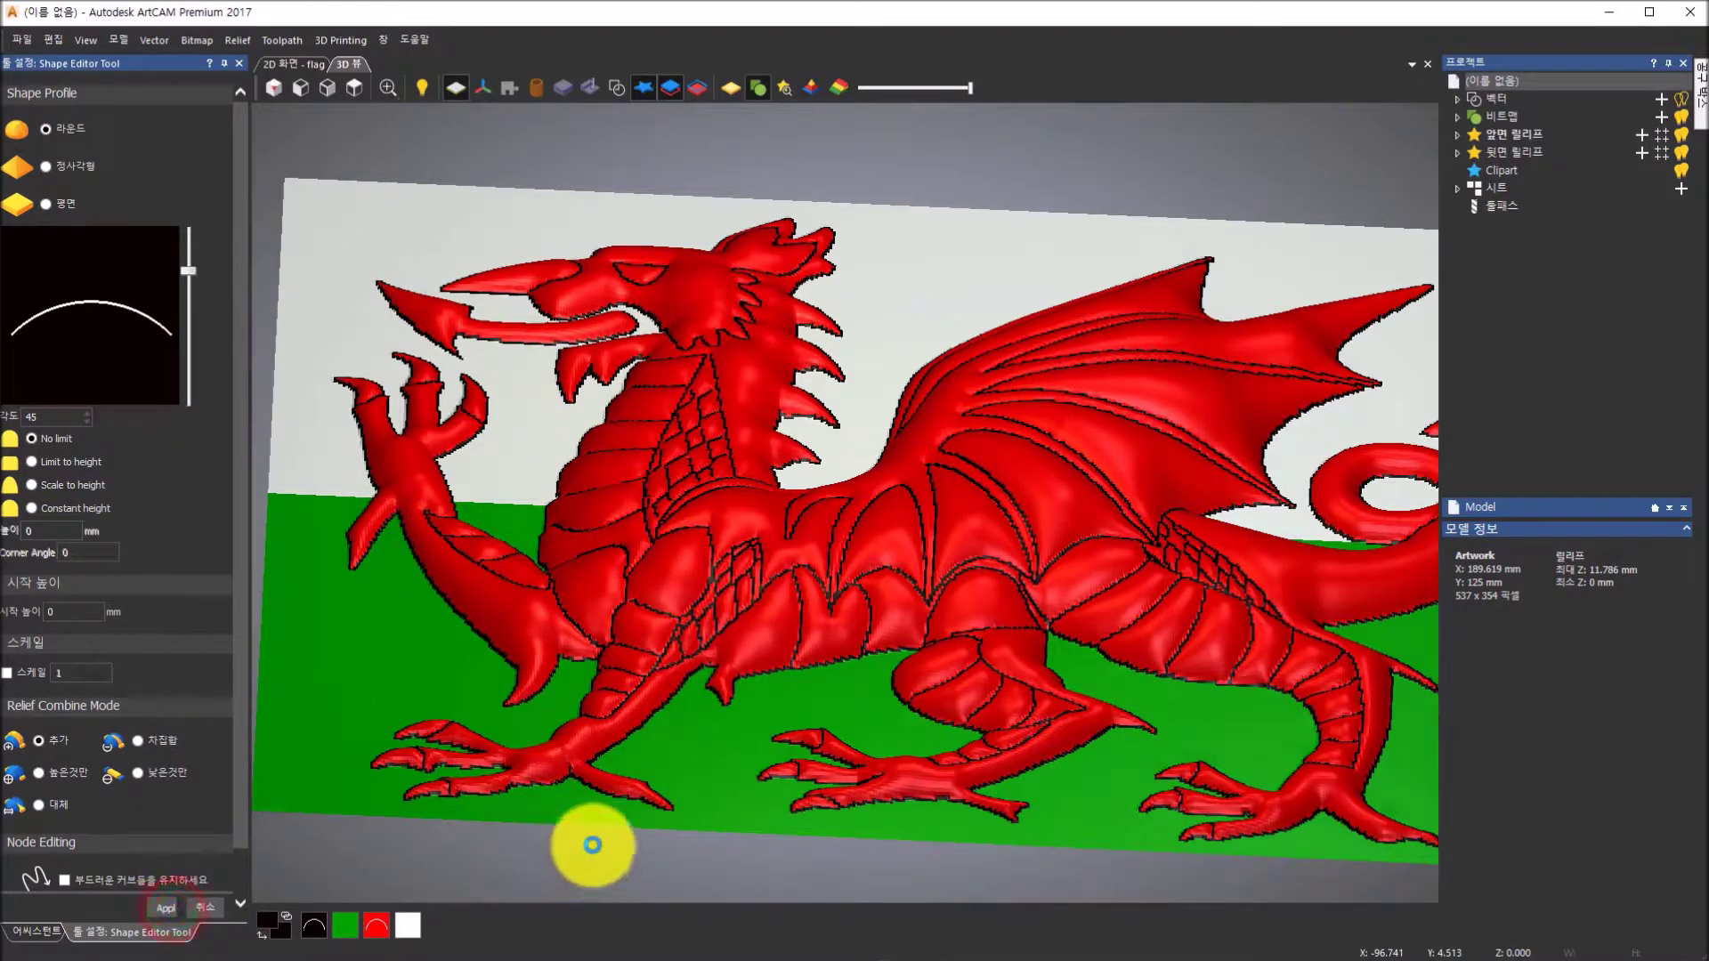
scroll(665, 664, "up", 5)
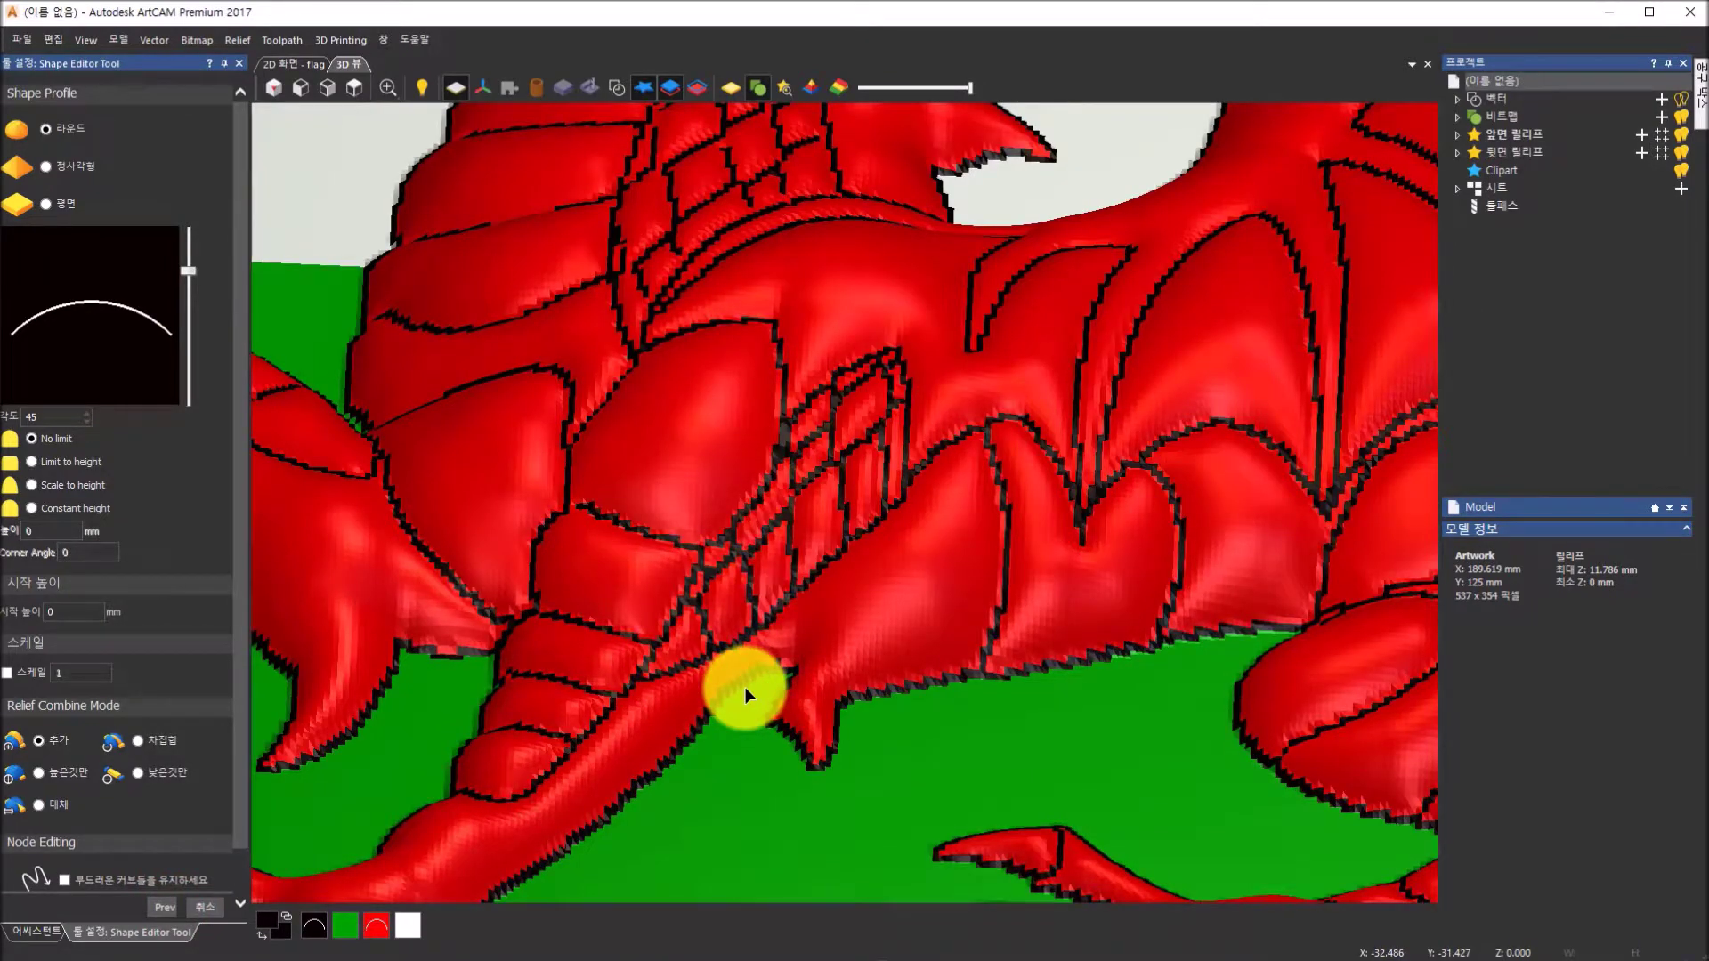
left_click_drag(780, 680, 774, 477)
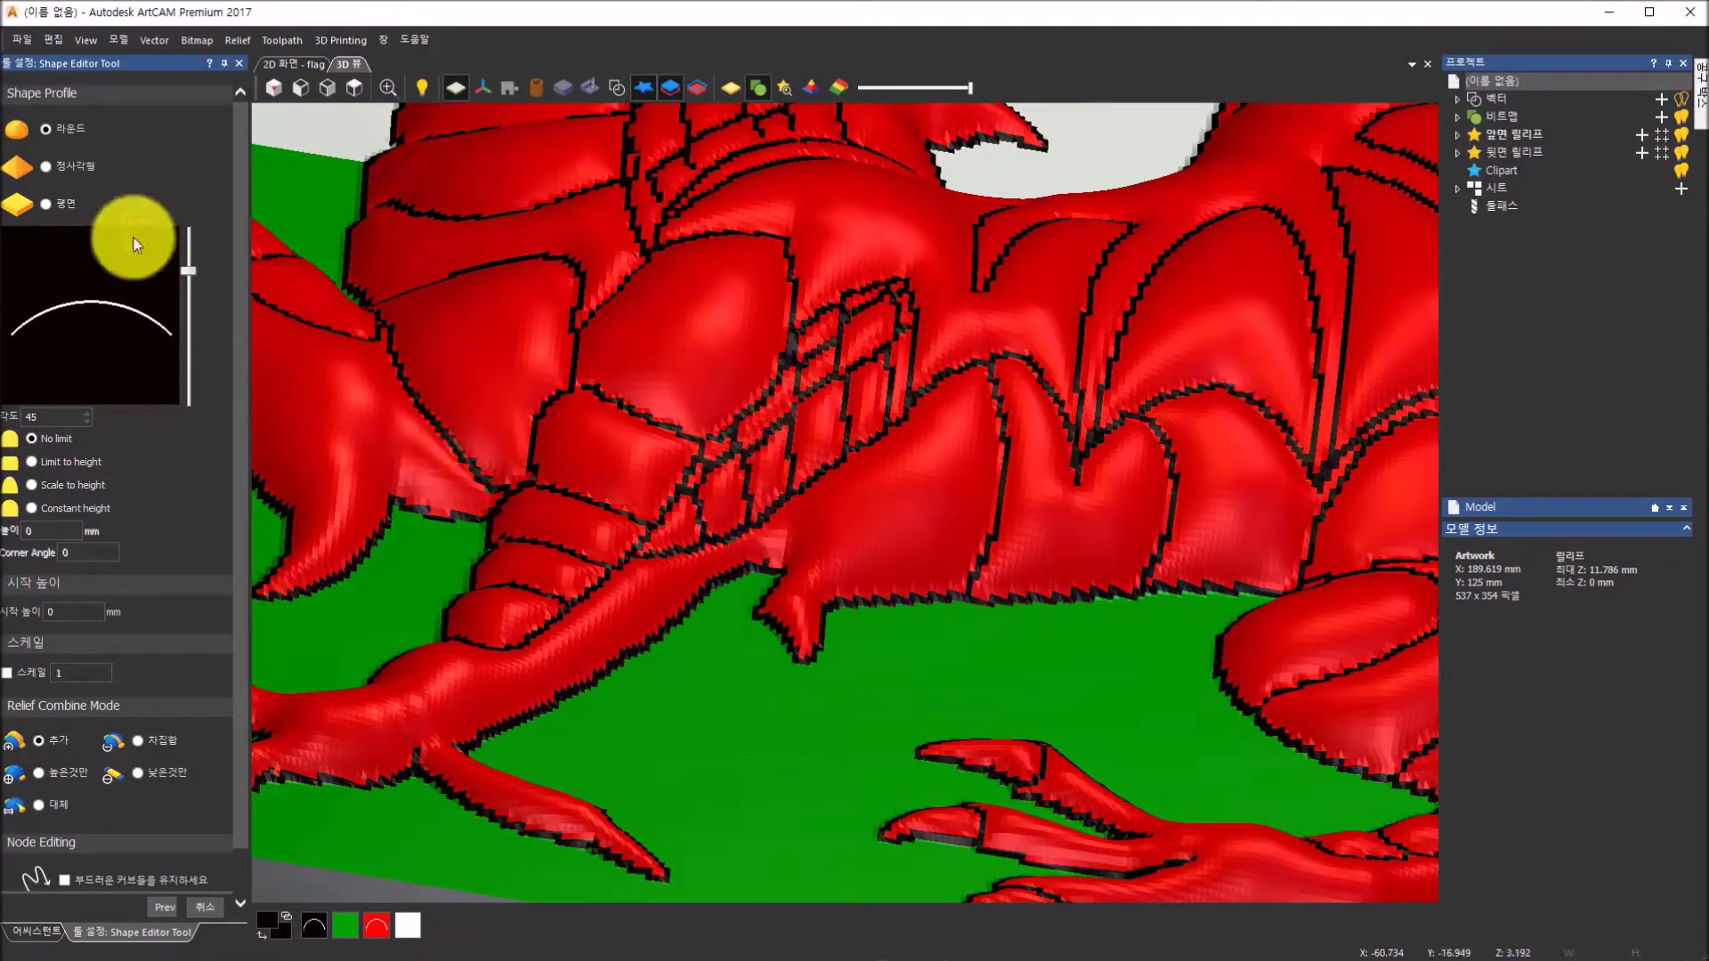
scroll(562, 449, "down", 10)
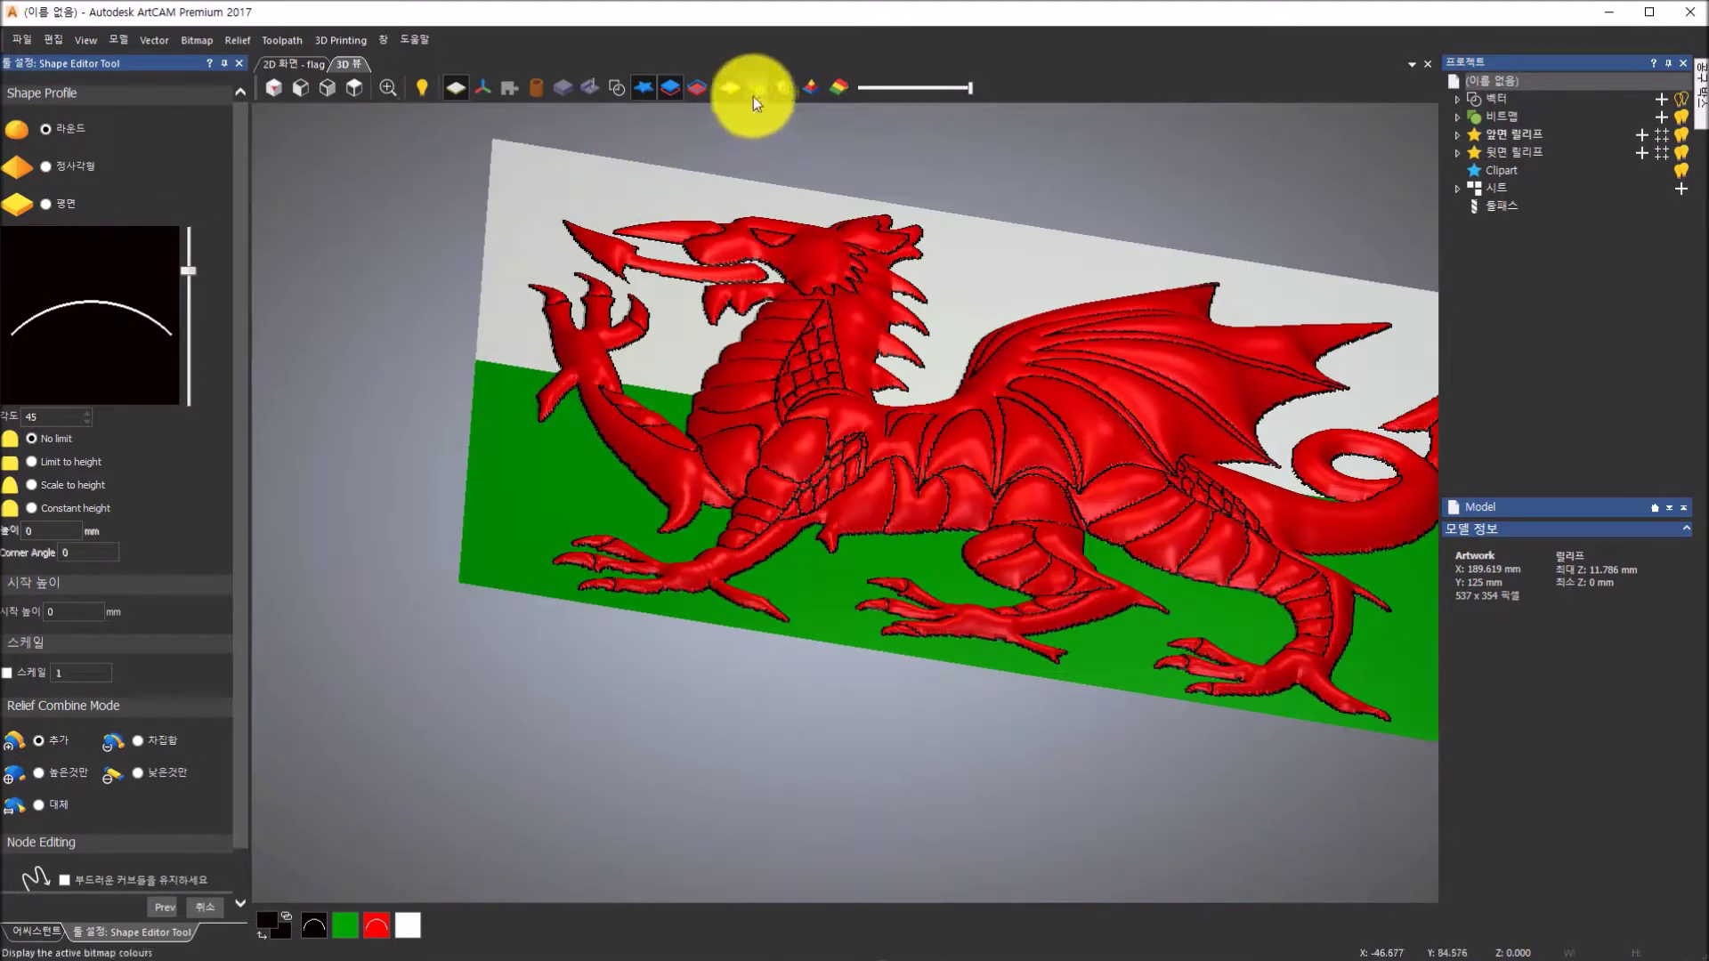
- Display the relief as shaded material instead of bitmap colours and examine the dragon's head and neck
left_click(736, 94)
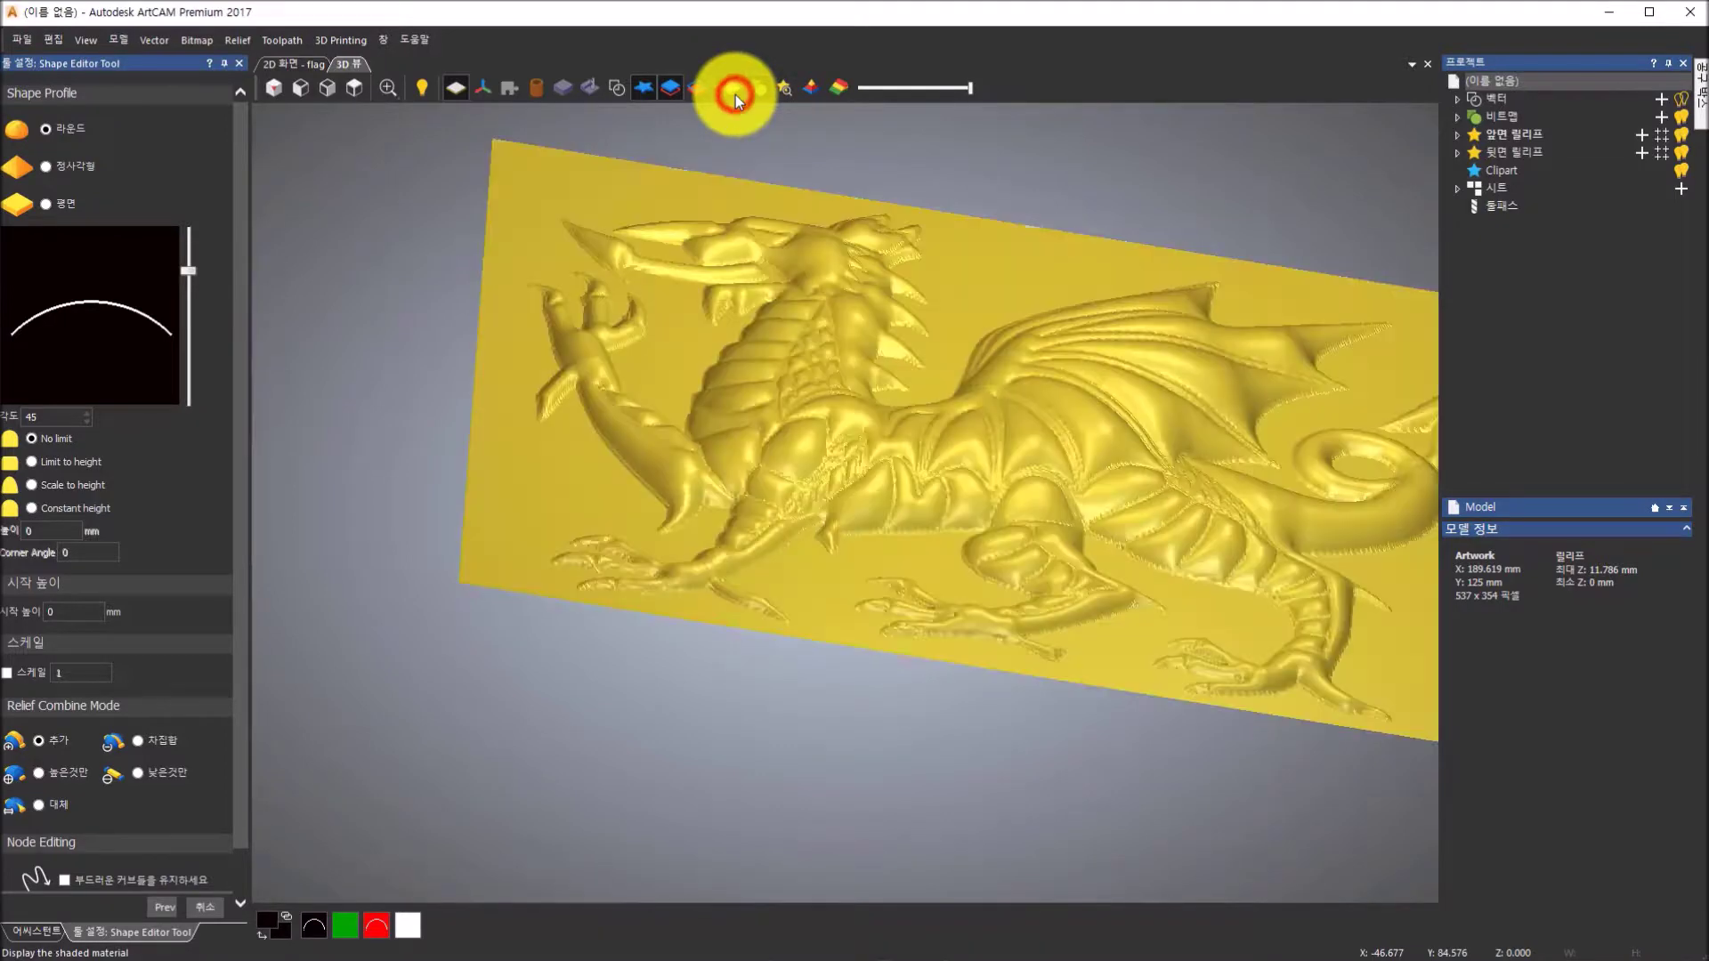
left_click_drag(756, 511, 760, 578)
left_click_drag(583, 589, 843, 354)
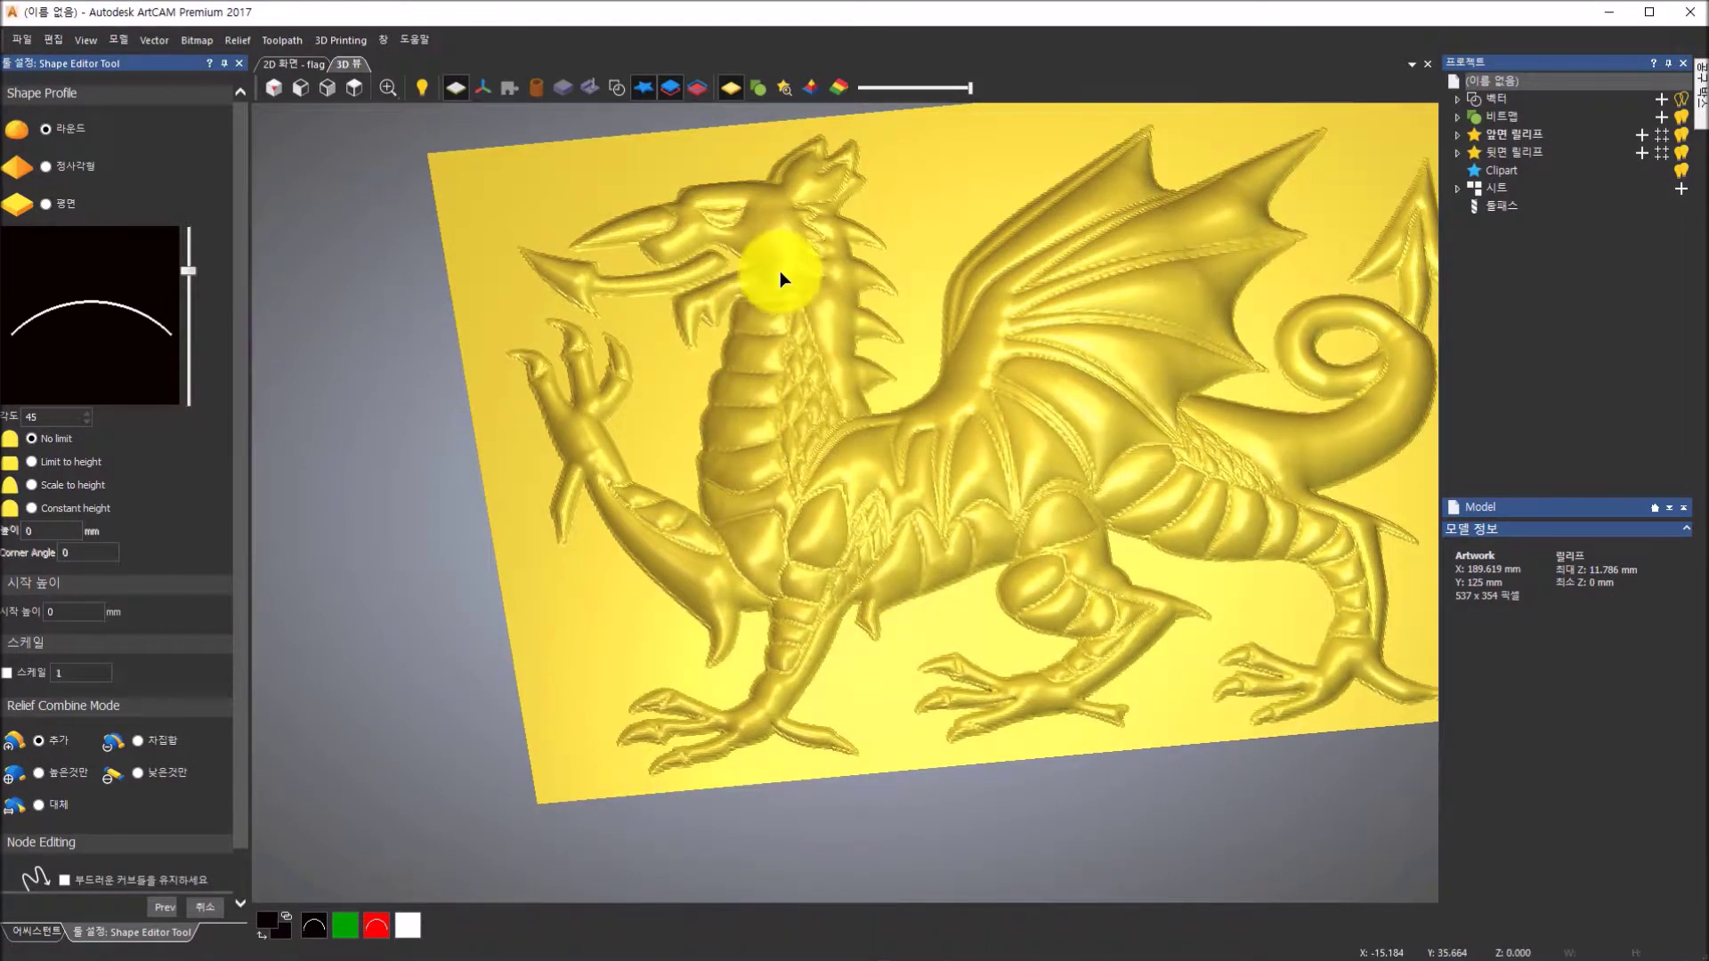
scroll(714, 232, "up", 5)
scroll(836, 336, "down", 3)
scroll(1048, 373, "up", 5)
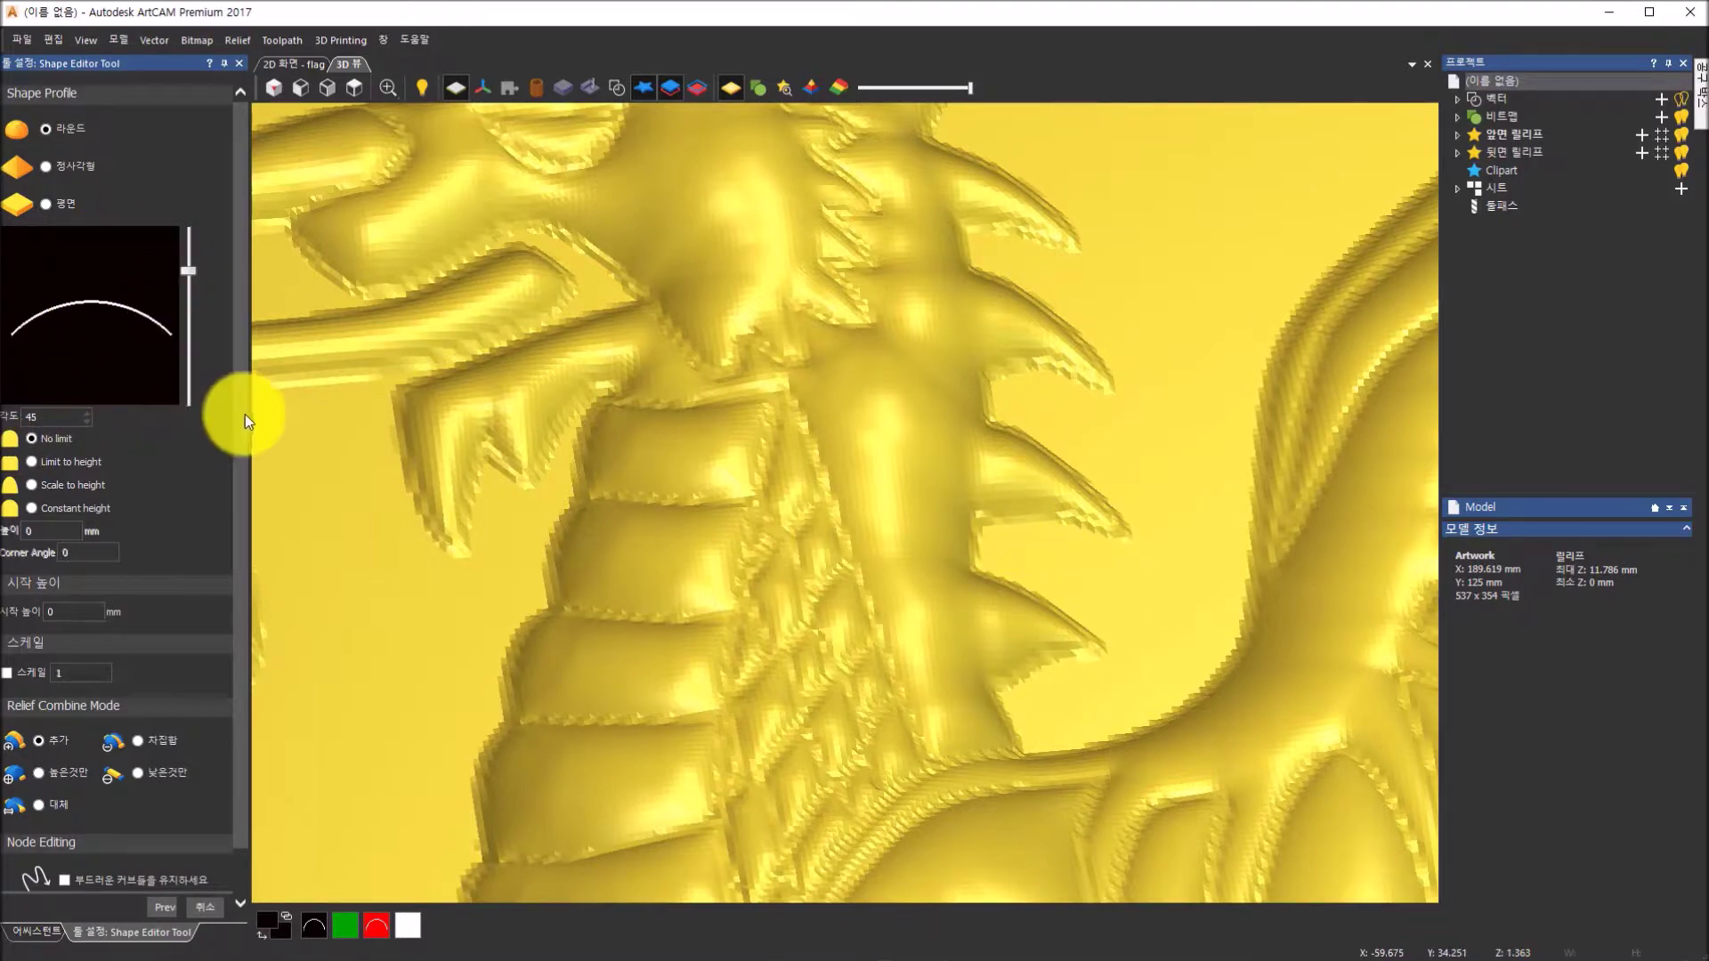
- Undo the relief calculation made for the black outlines and check the dragon's surface
left_click(56, 42)
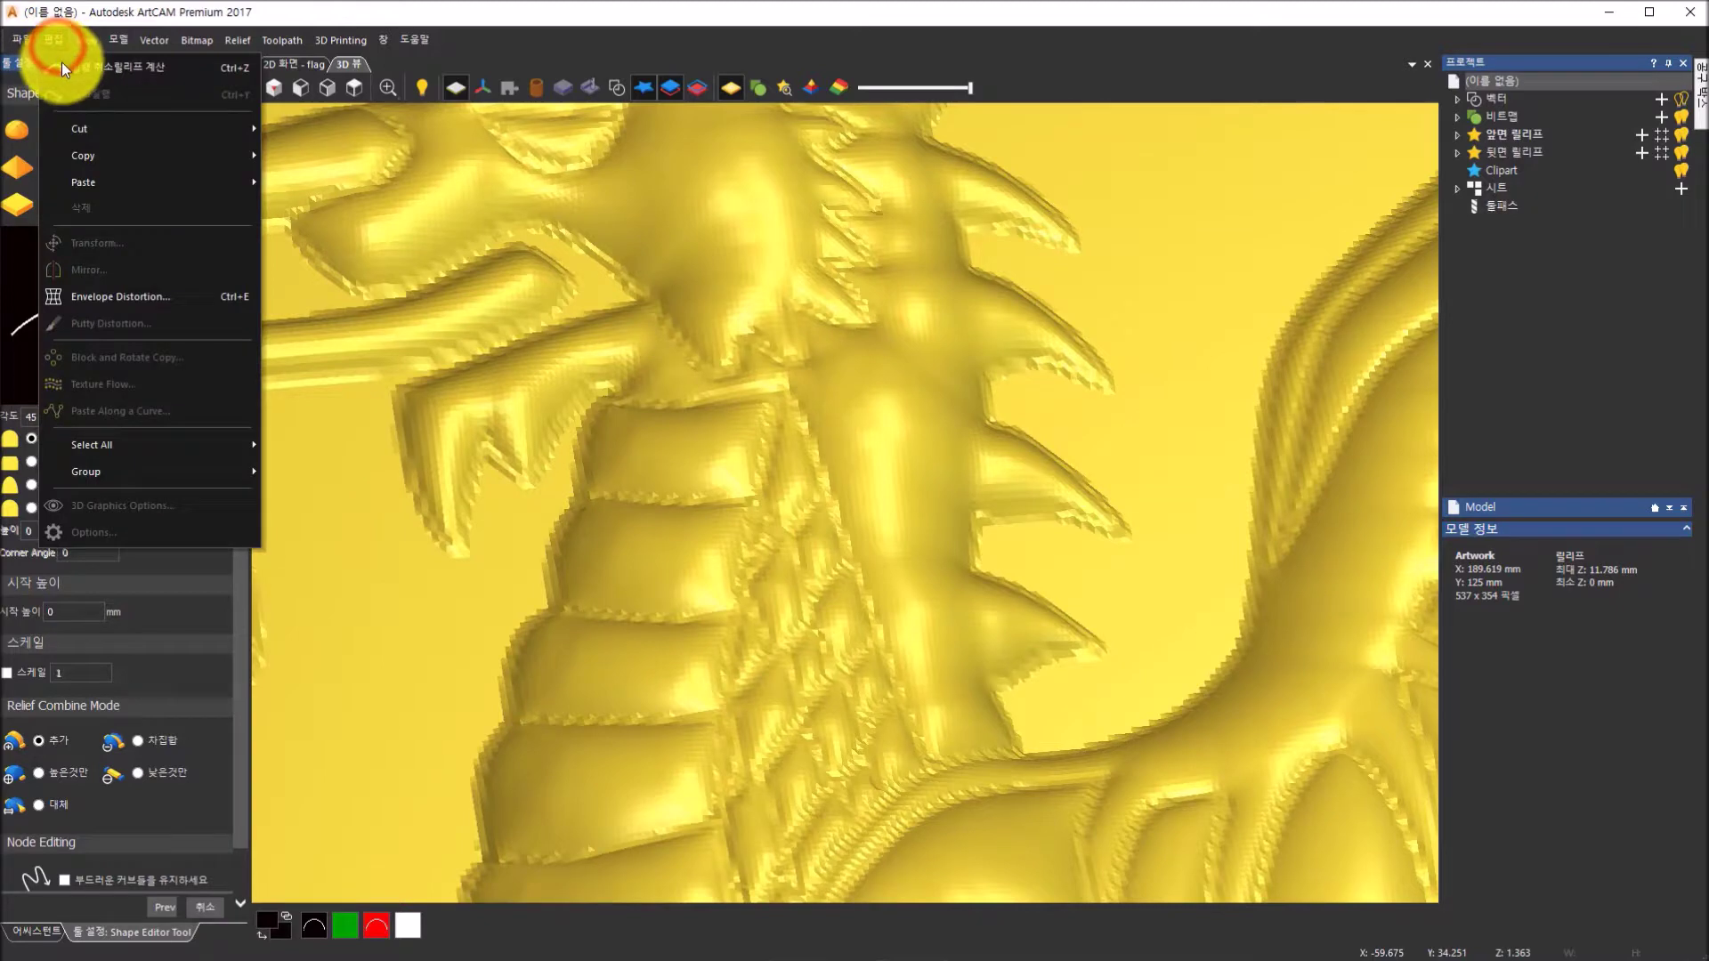
left_click(63, 63)
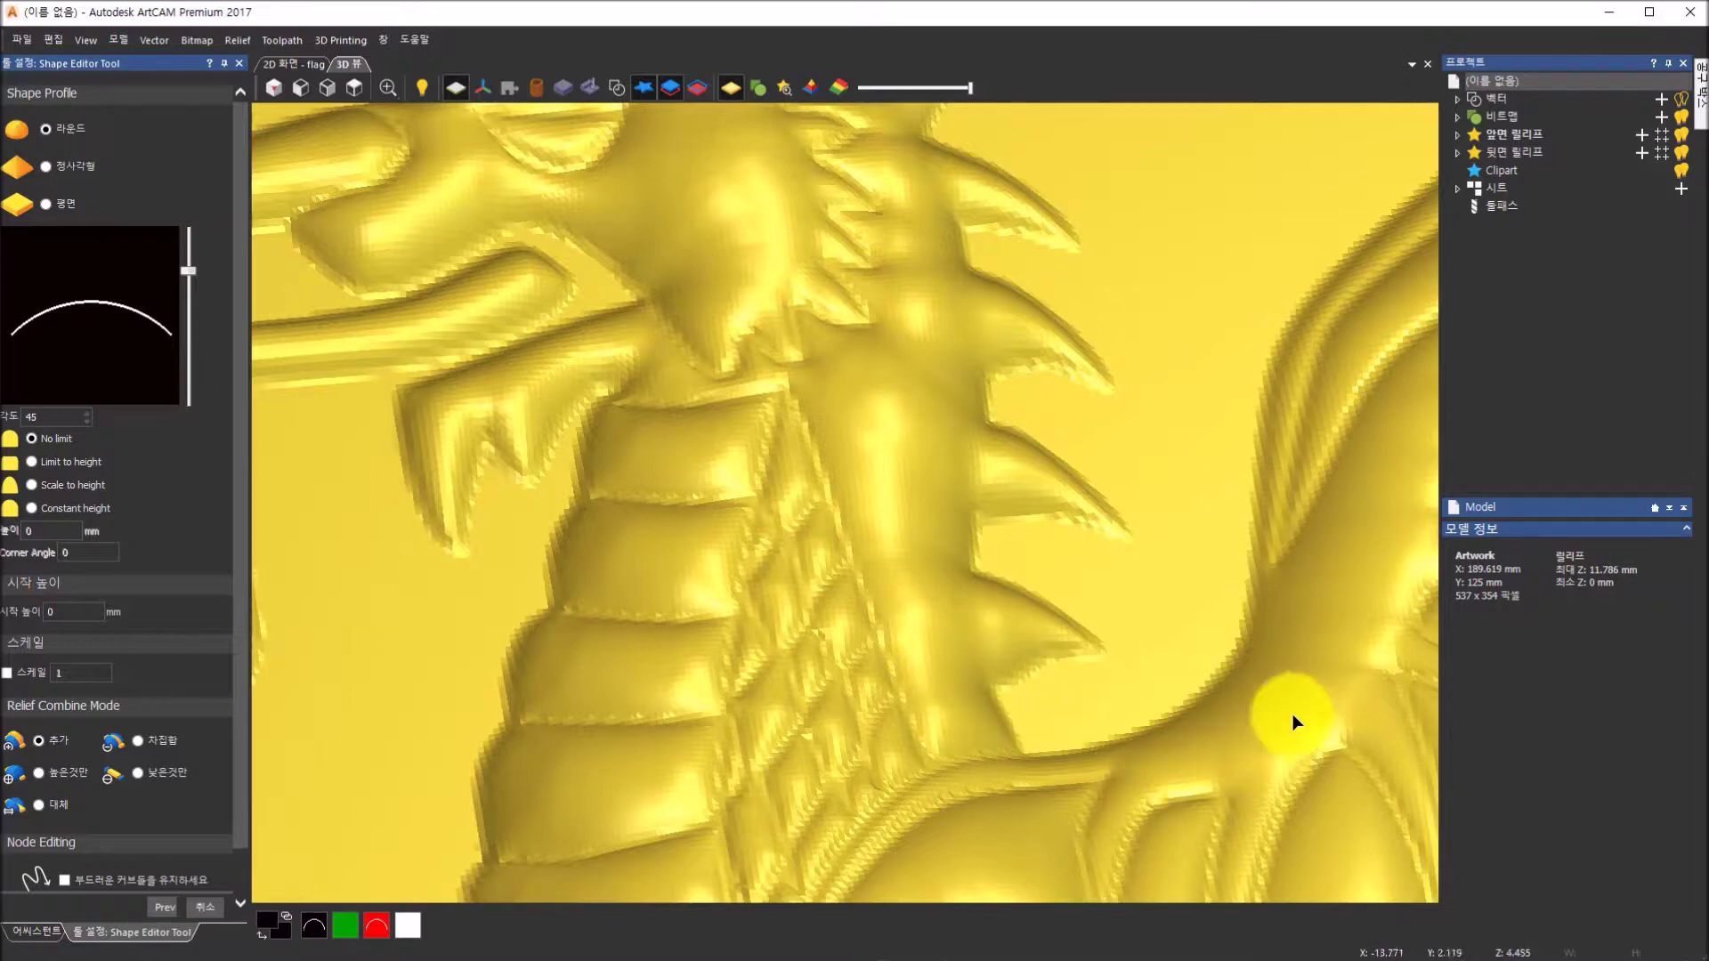
scroll(1230, 532, "down", 2)
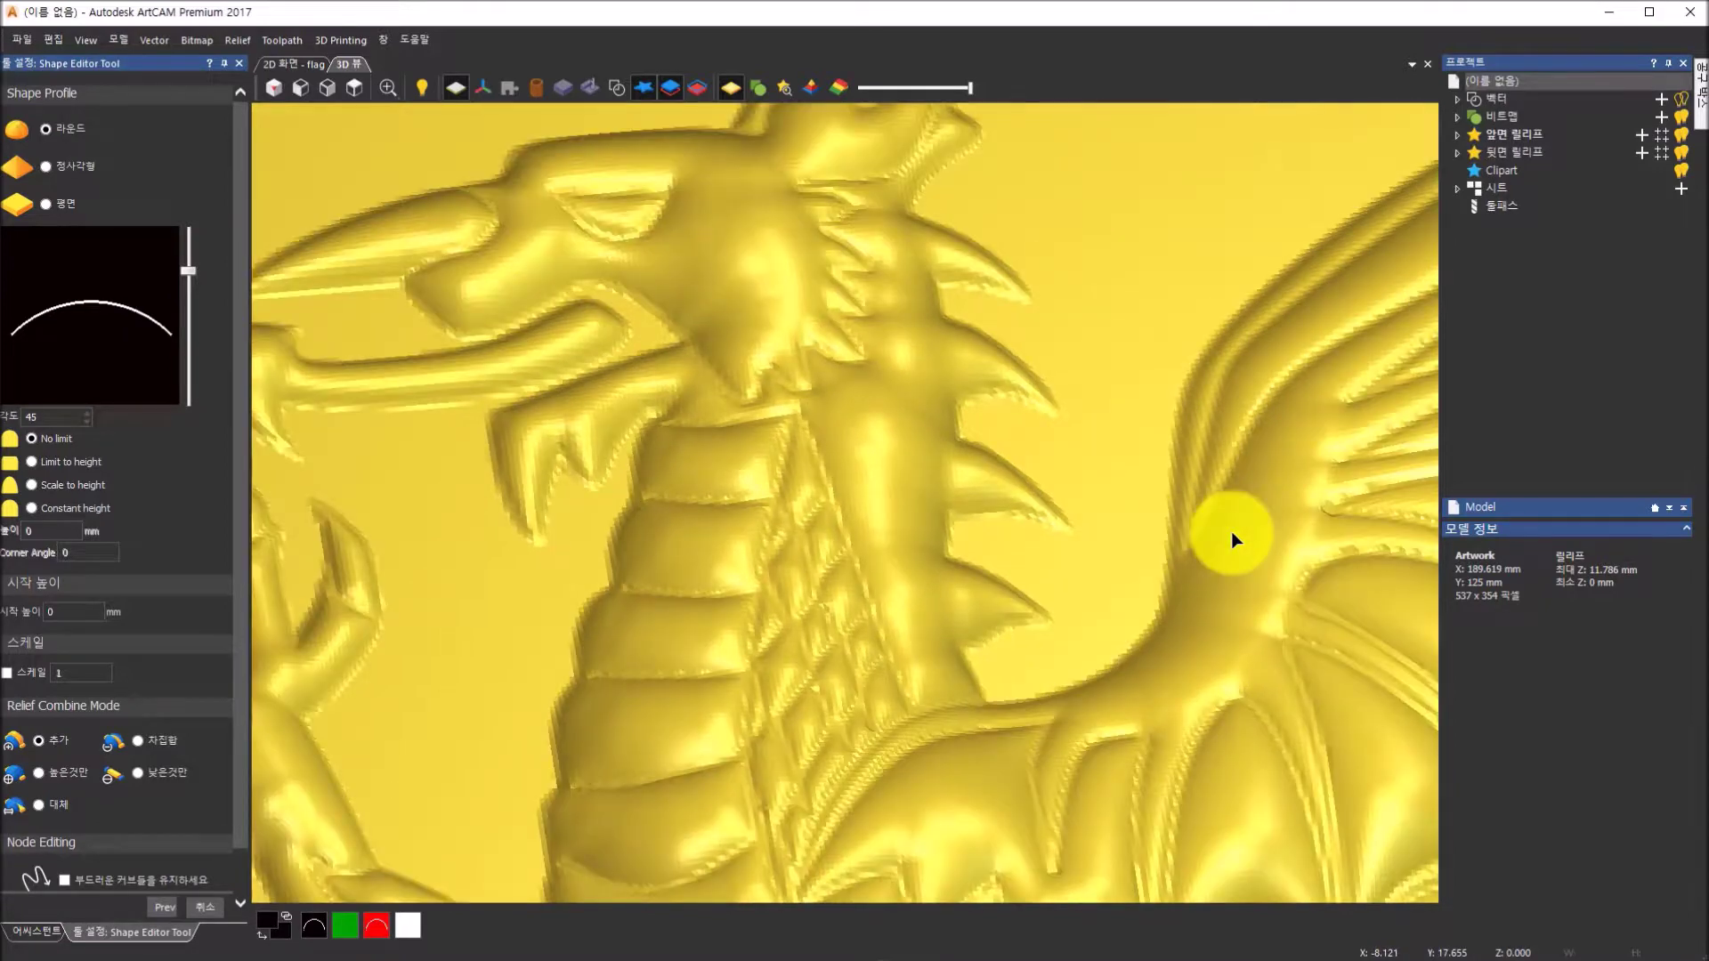
scroll(1231, 532, "down", 5)
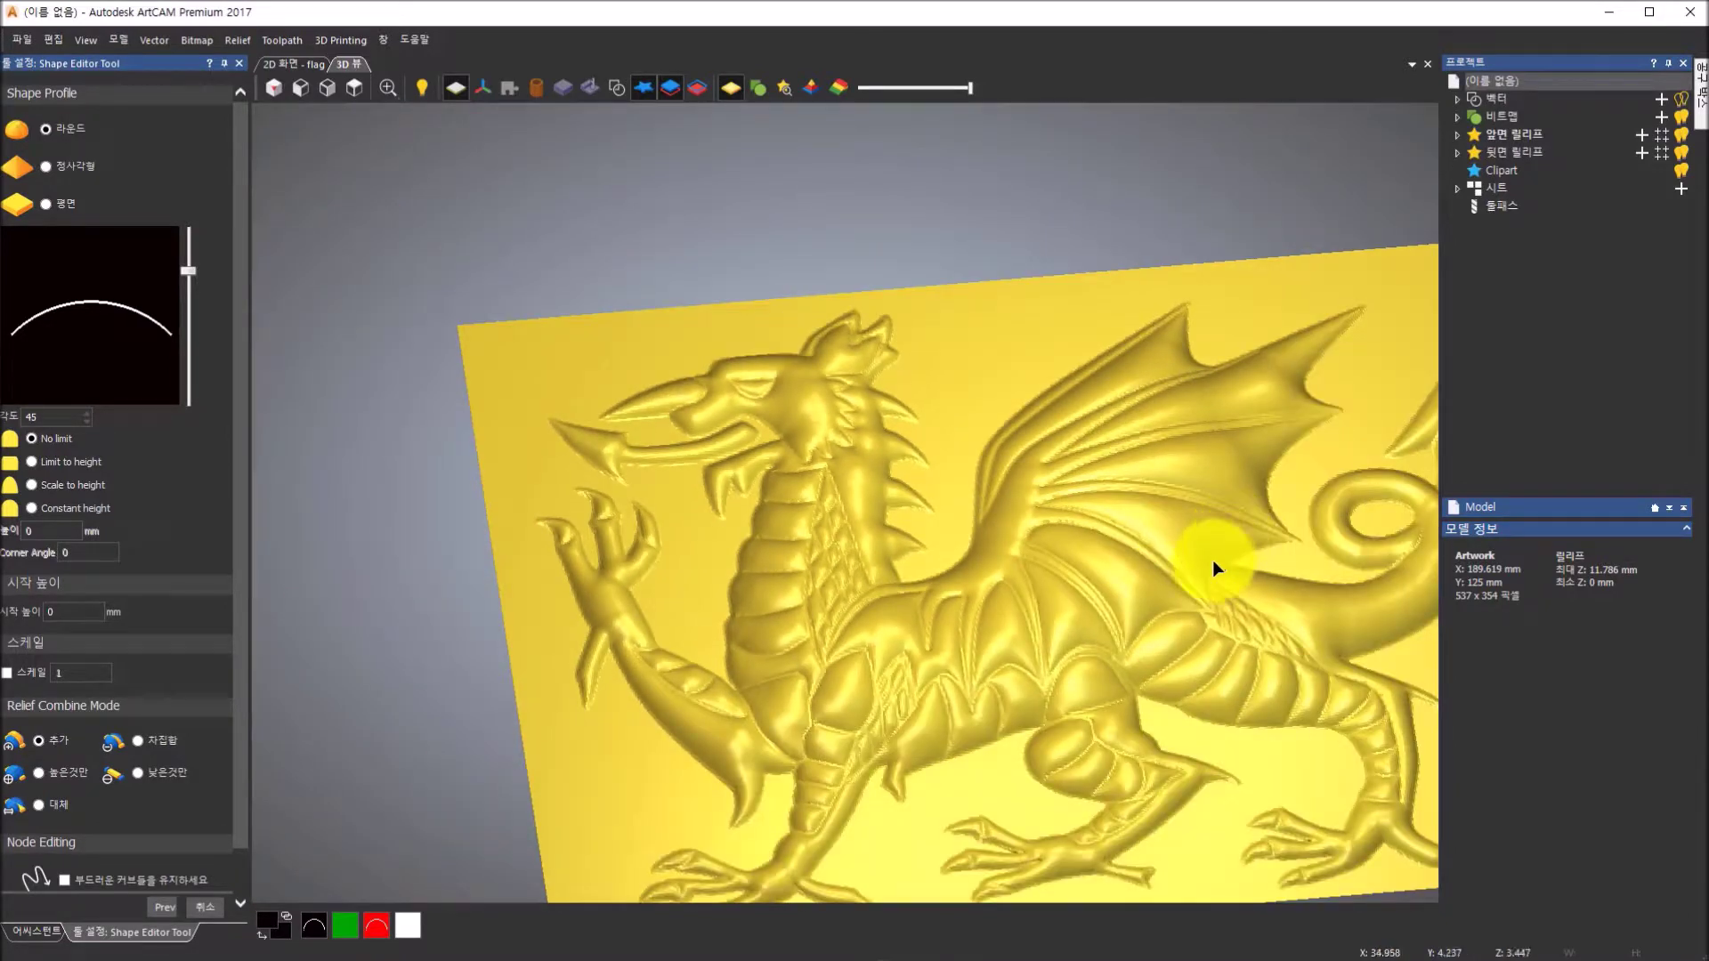
left_click_drag(1213, 560, 886, 654)
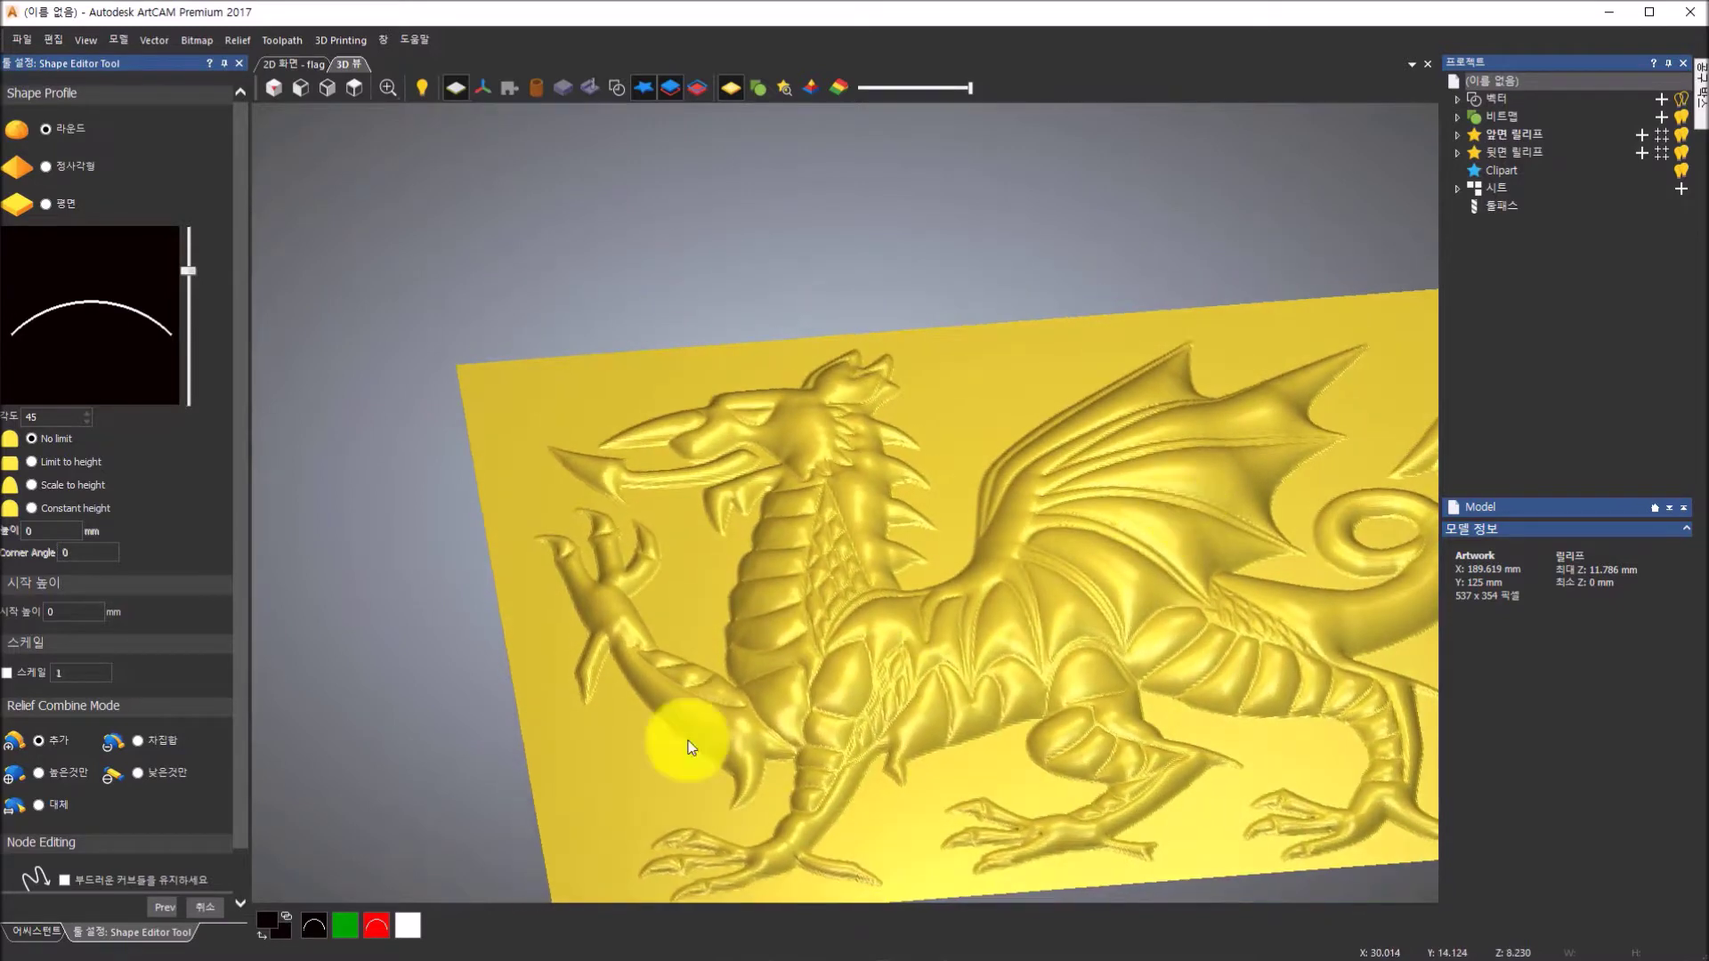
- Close the shape settings and examine the pixelated black outlines around the dragon's neck spikes in the 2D flag bitmap
left_click(202, 907)
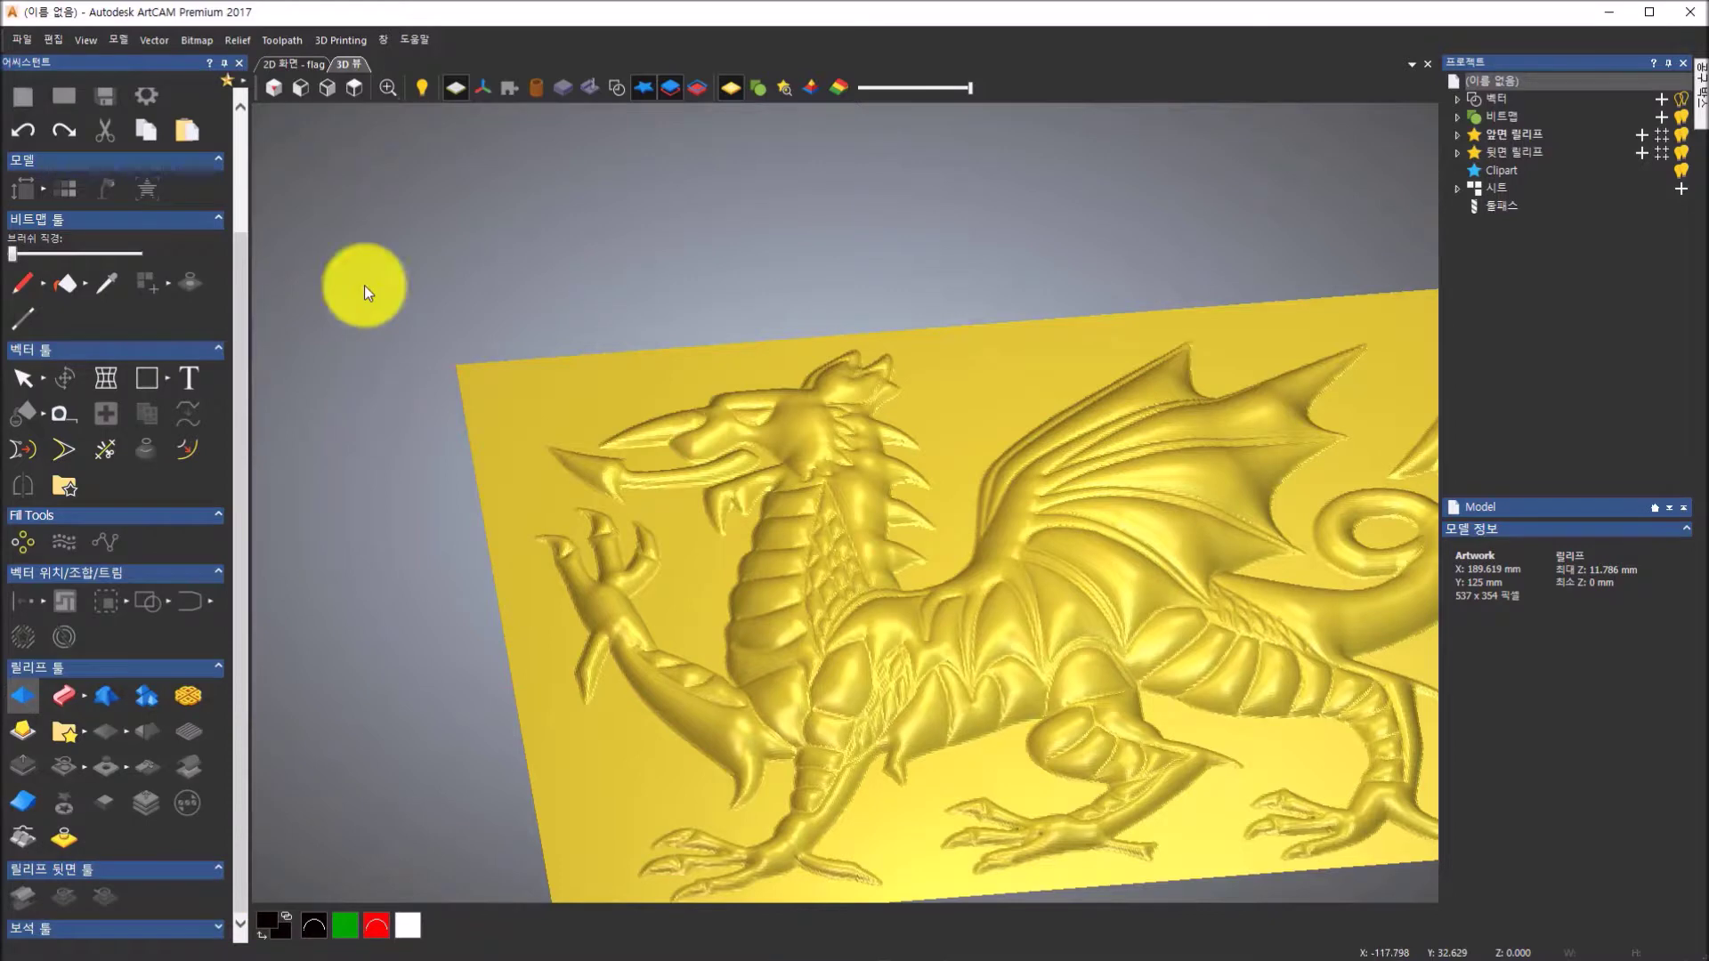
left_click(288, 60)
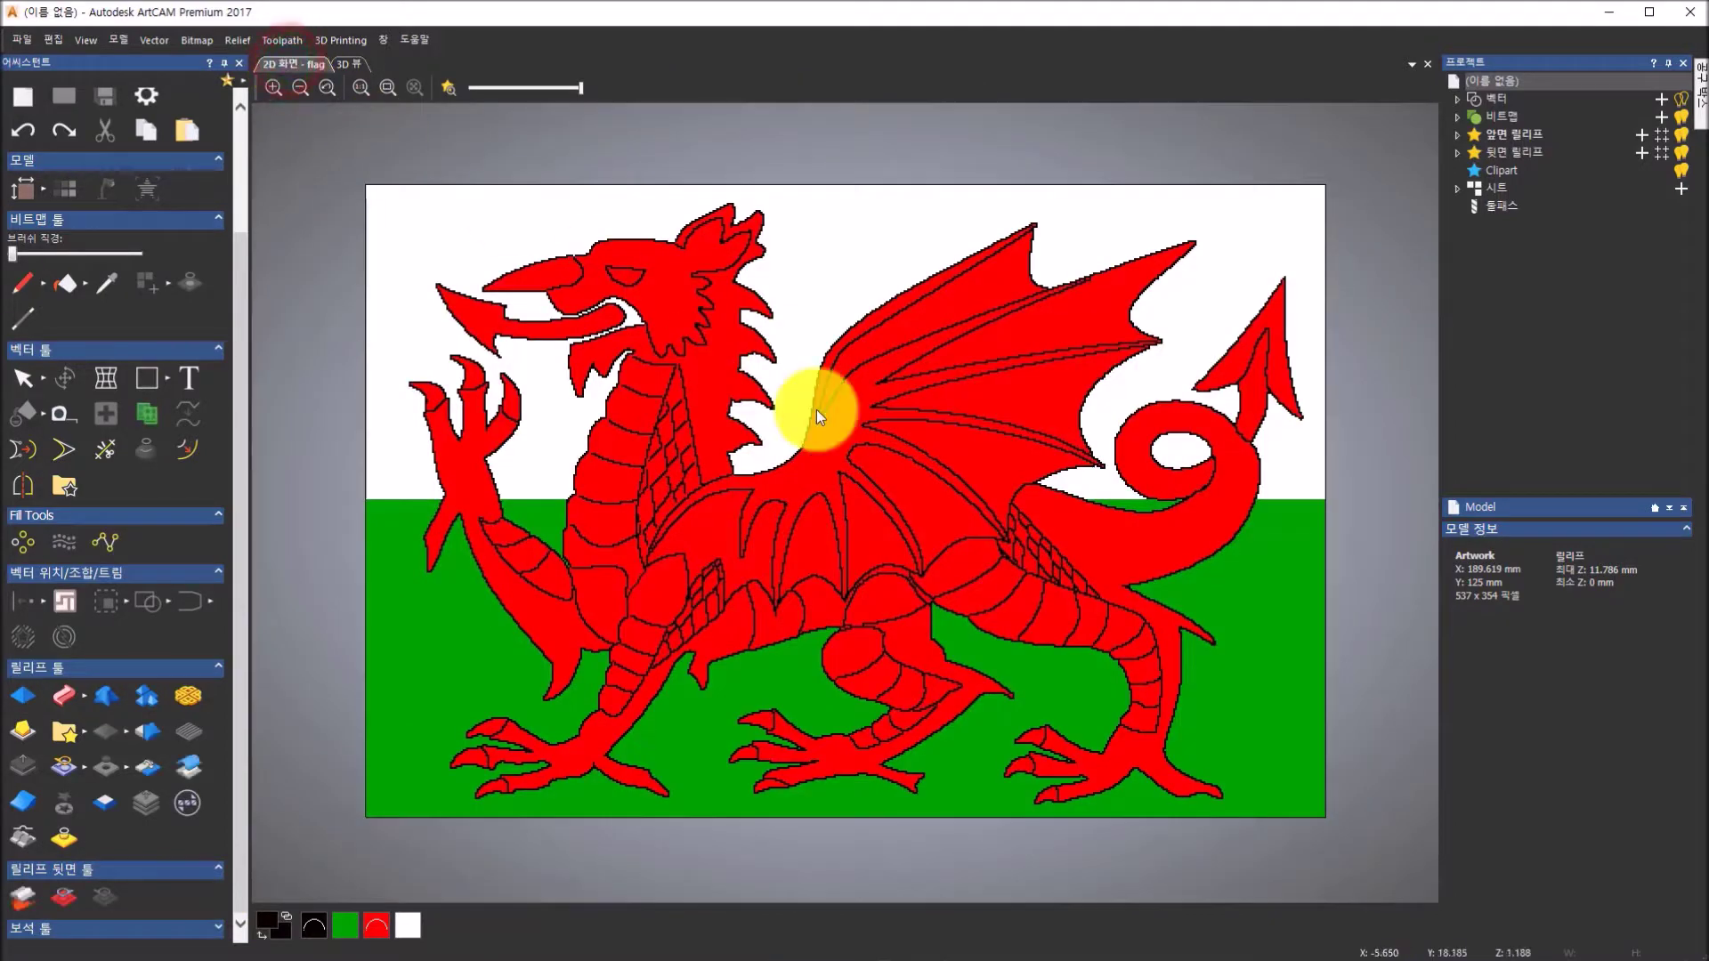
scroll(754, 364, "up", 5)
scroll(755, 364, "up", 1)
scroll(738, 338, "down", 1)
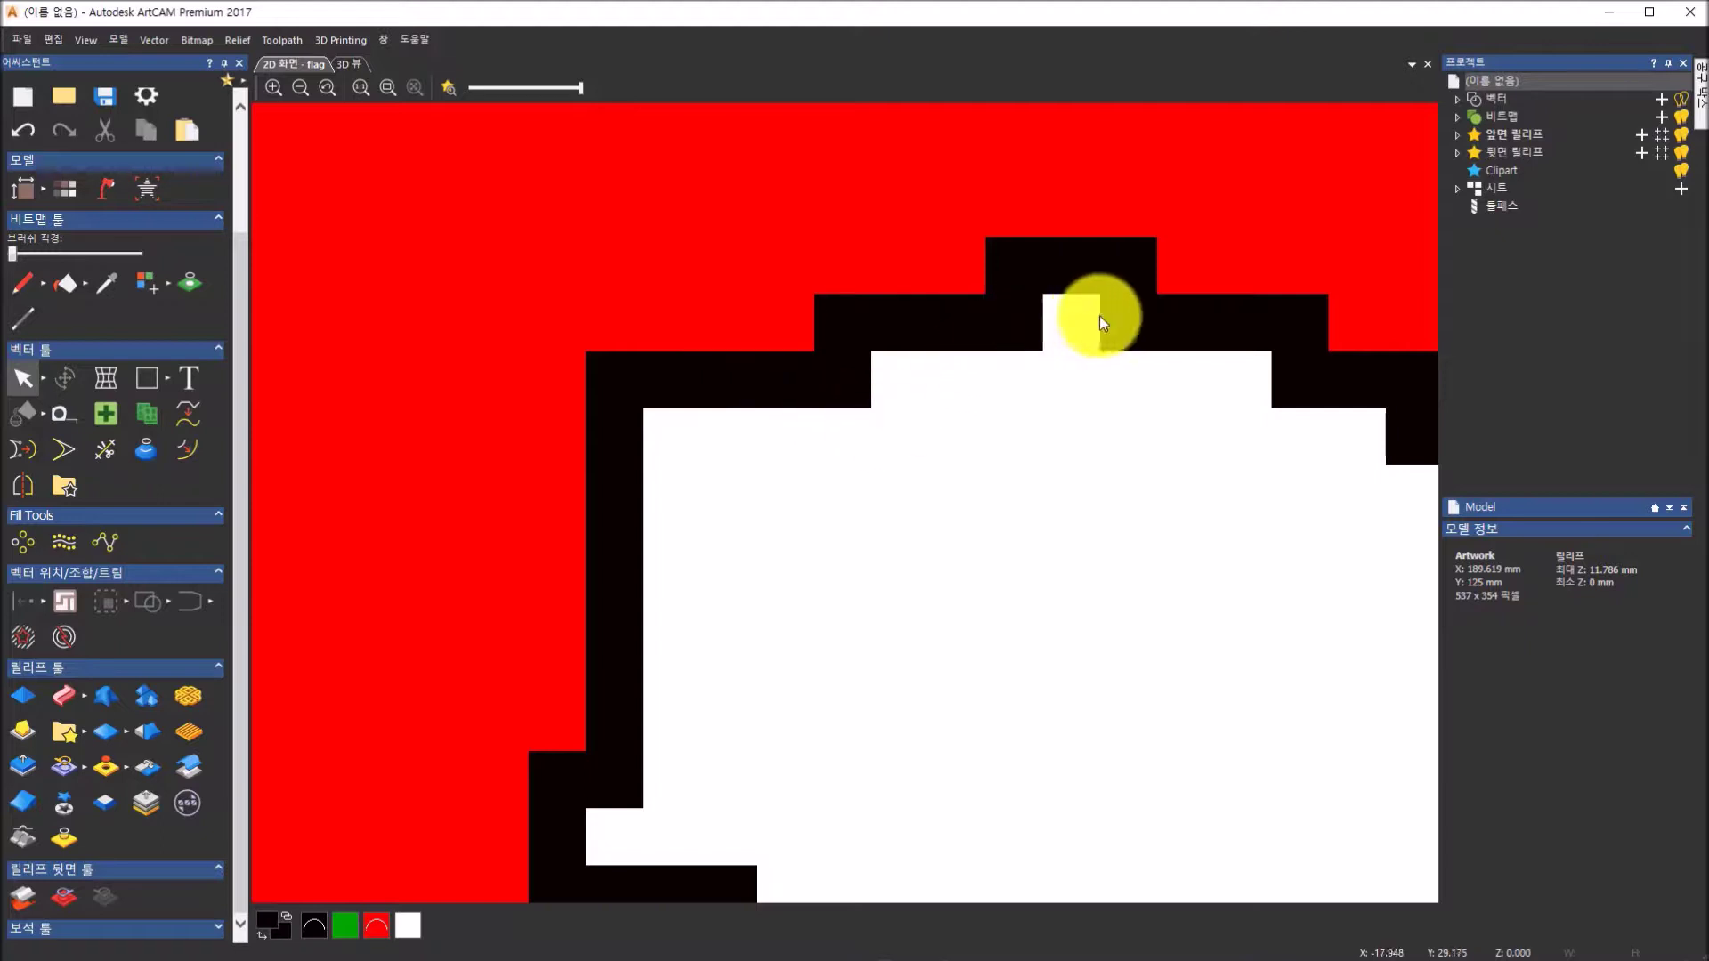
scroll(1146, 354, "down", 4)
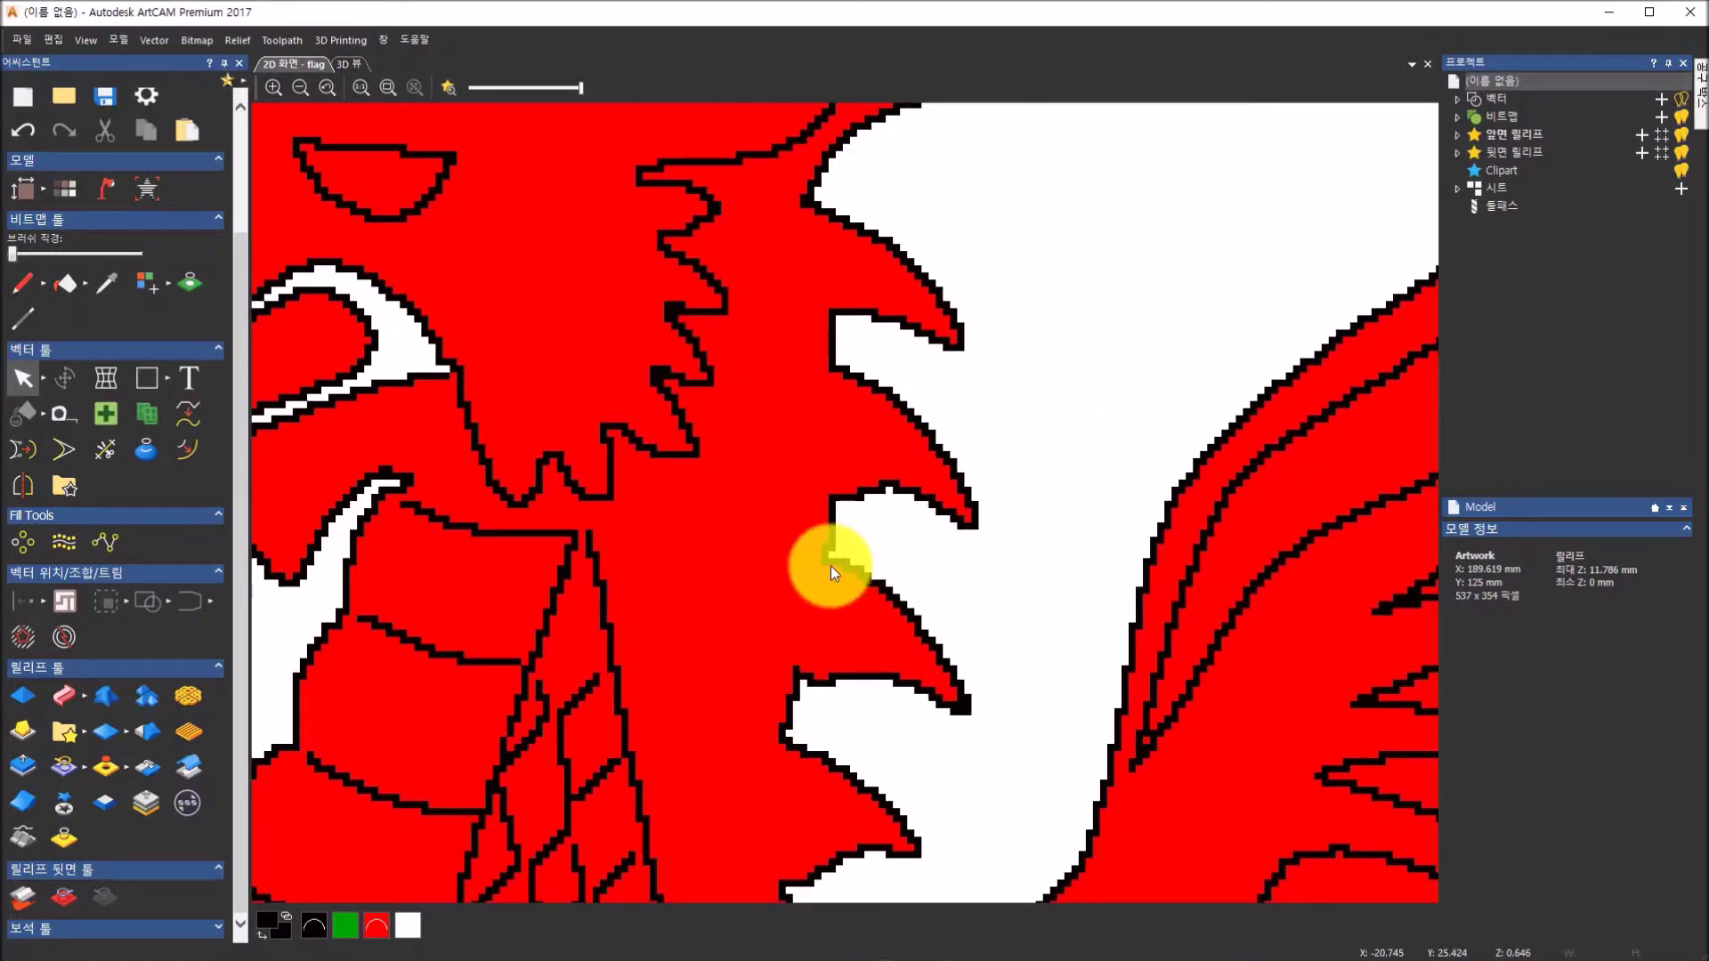
scroll(834, 560, "up", 2)
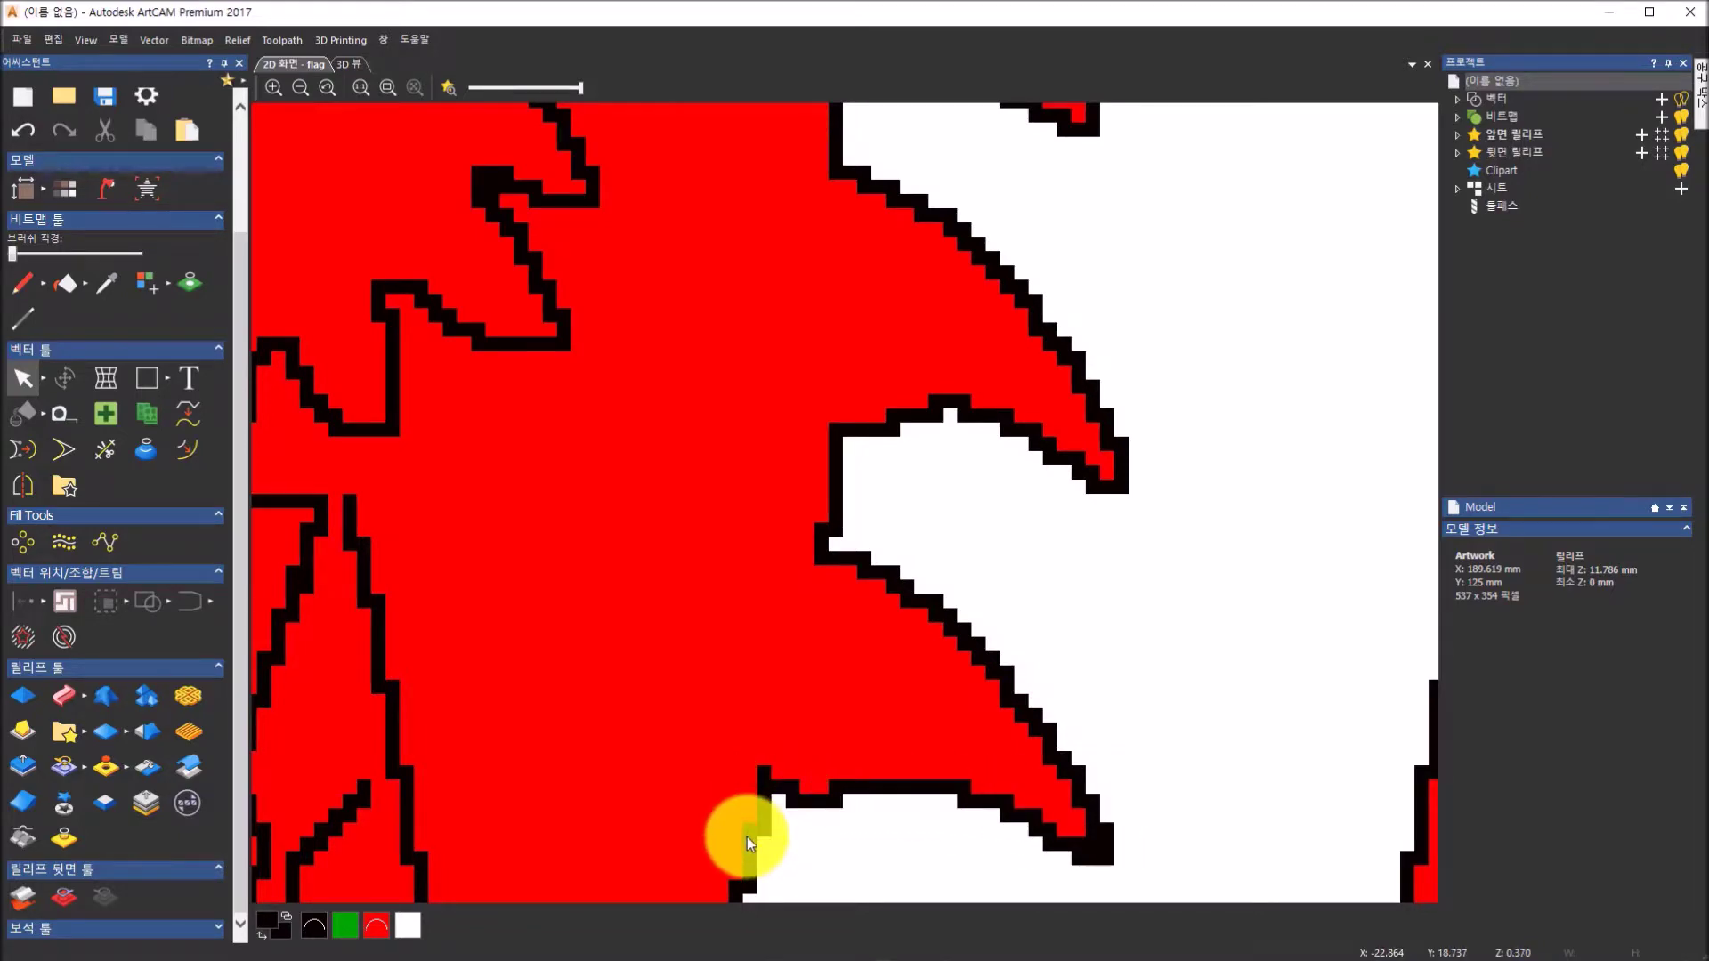
scroll(746, 837, "down", 2)
scroll(746, 838, "down", 2)
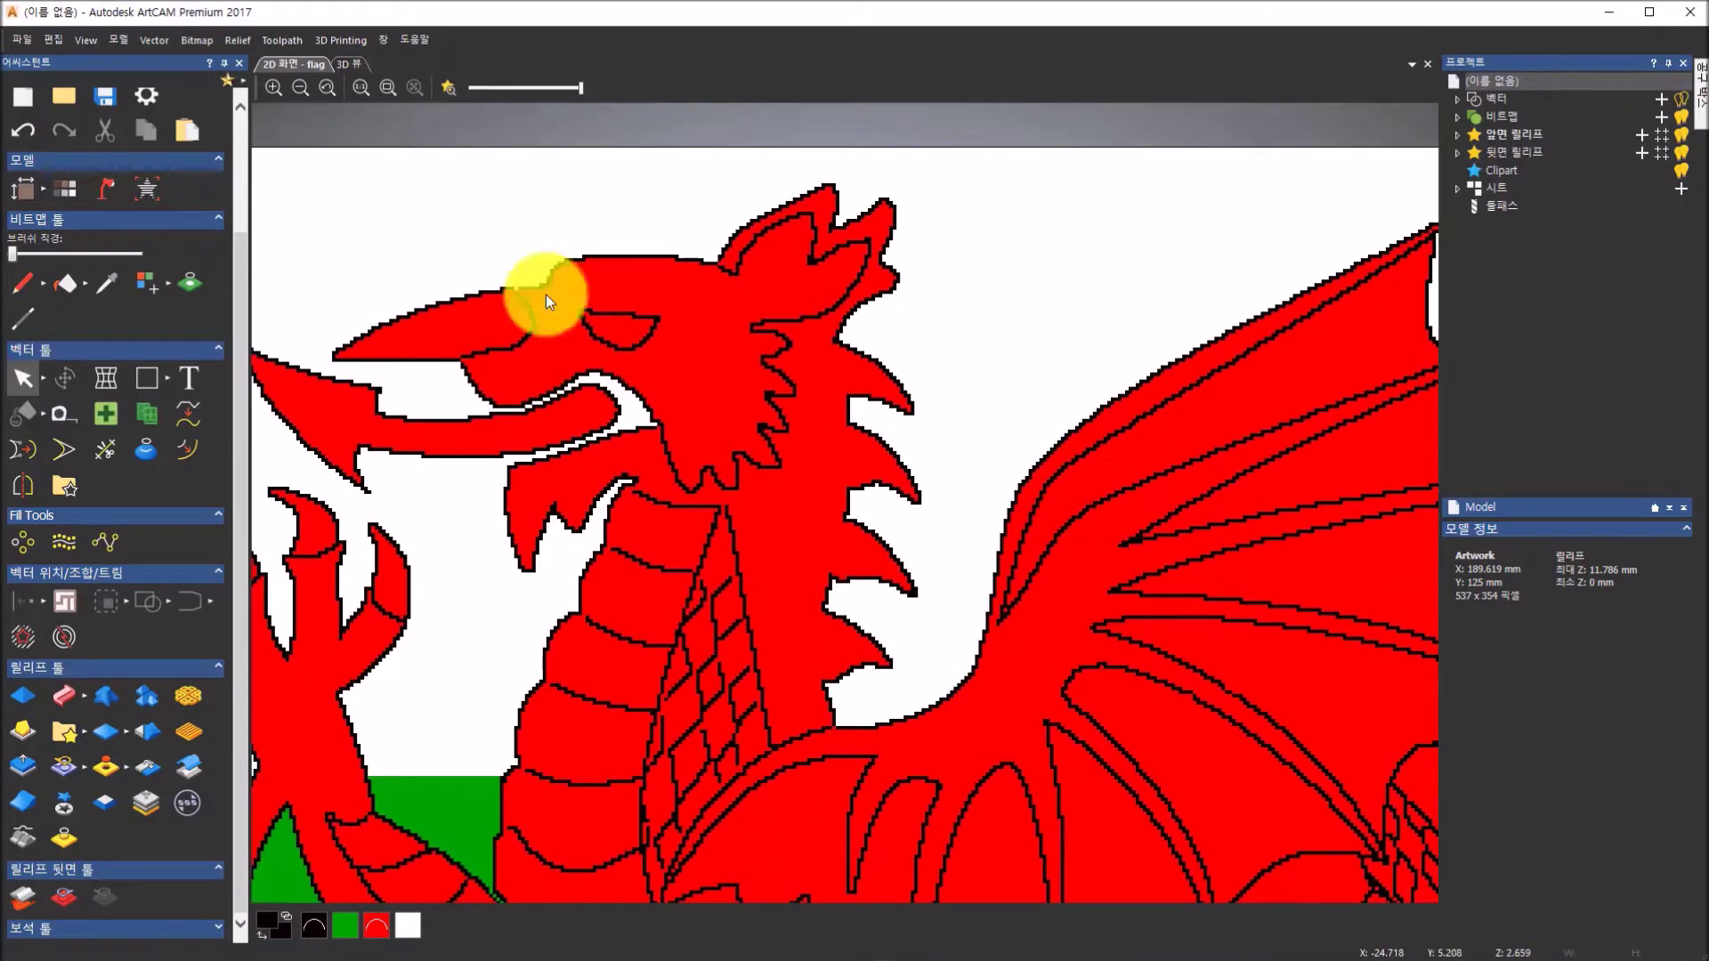
- Return to the 3D relief seen from above and examine the edges of the dragon's neck, wing and body
left_click(336, 66)
left_click(348, 85)
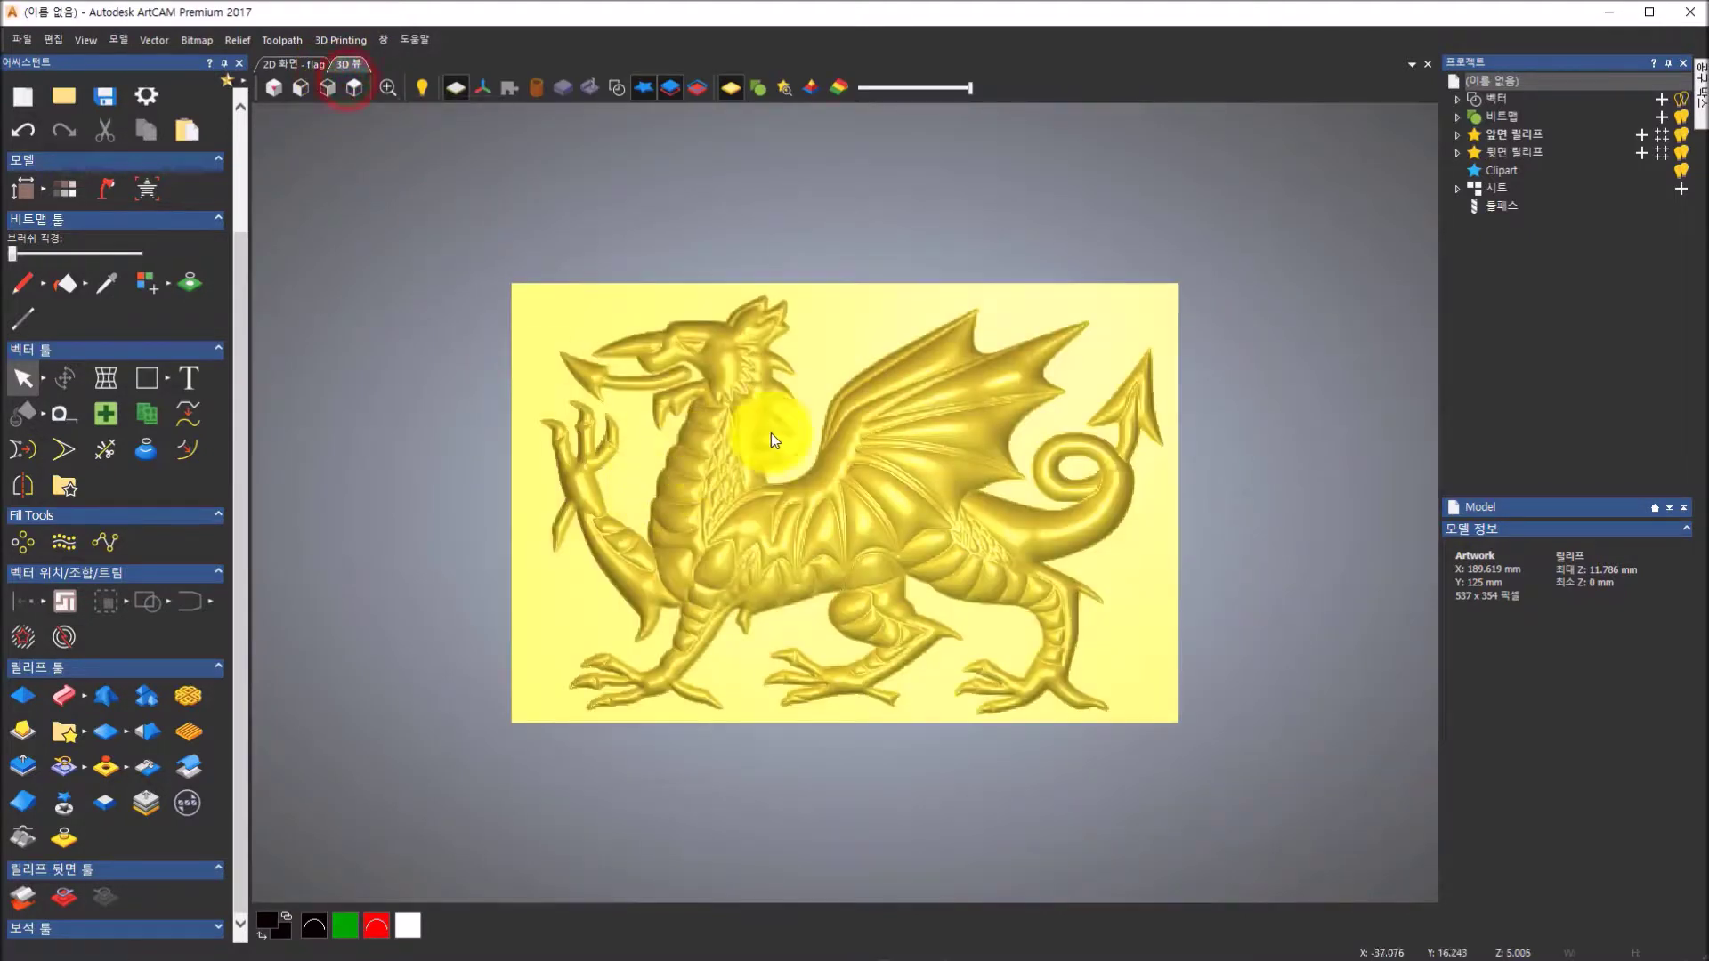
scroll(790, 400, "up", 2)
scroll(790, 399, "up", 3)
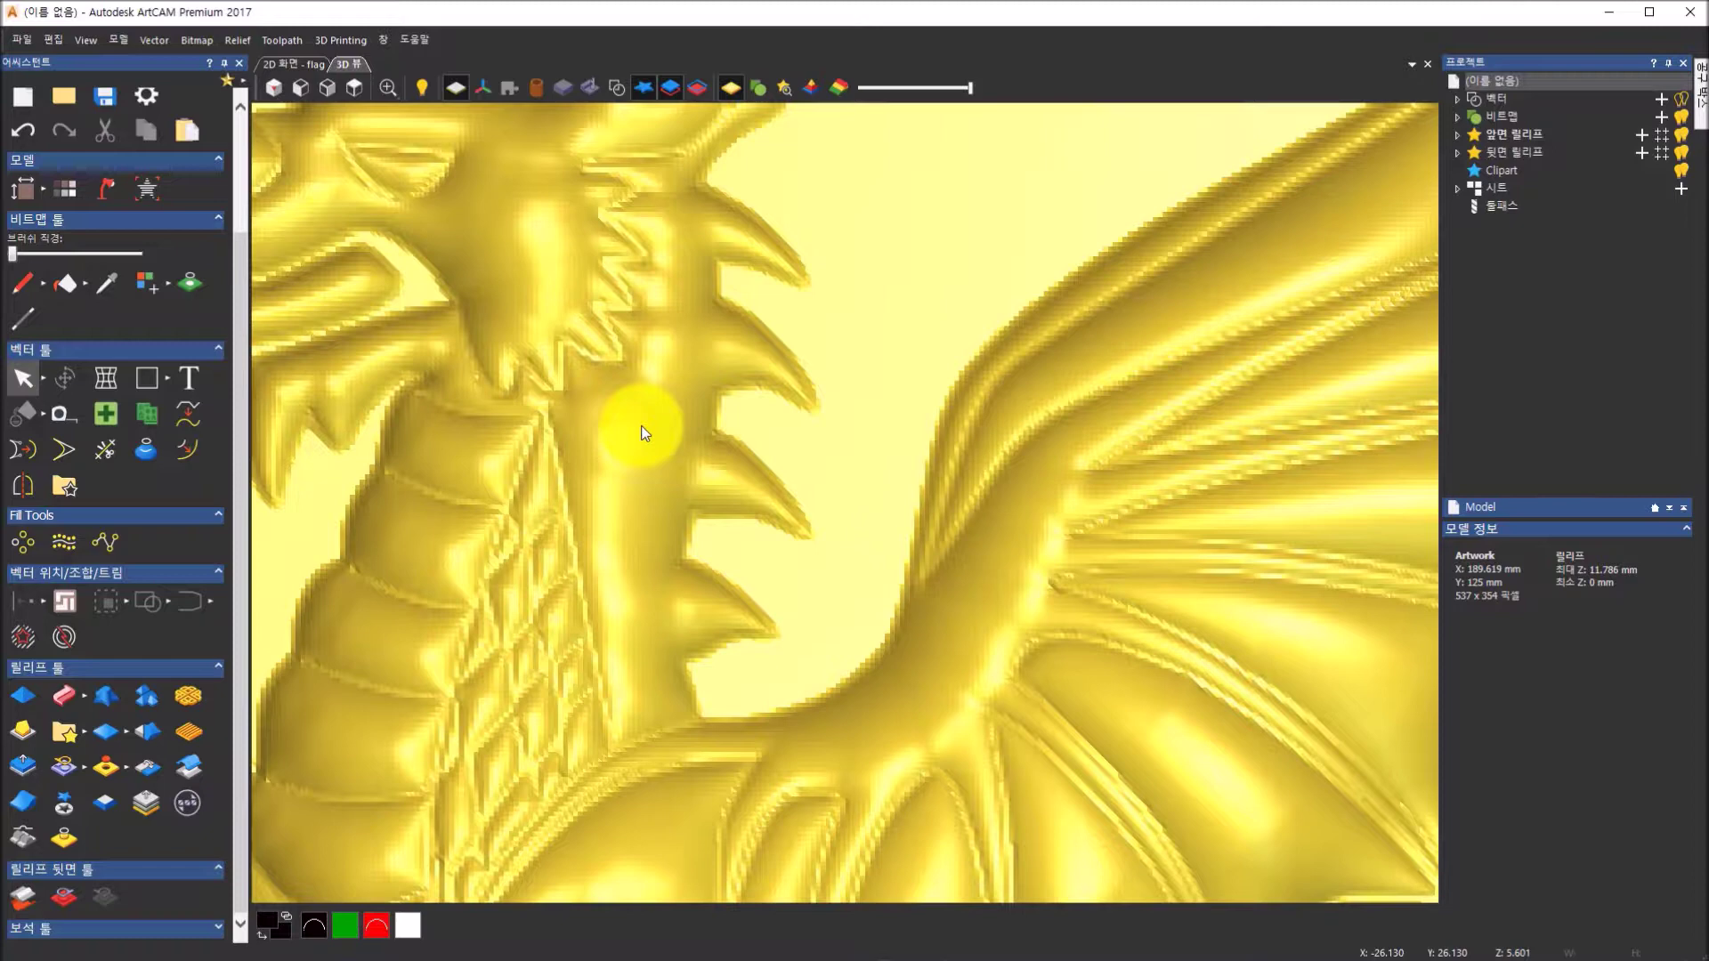
scroll(647, 434, "down", 2)
scroll(647, 433, "down", 1)
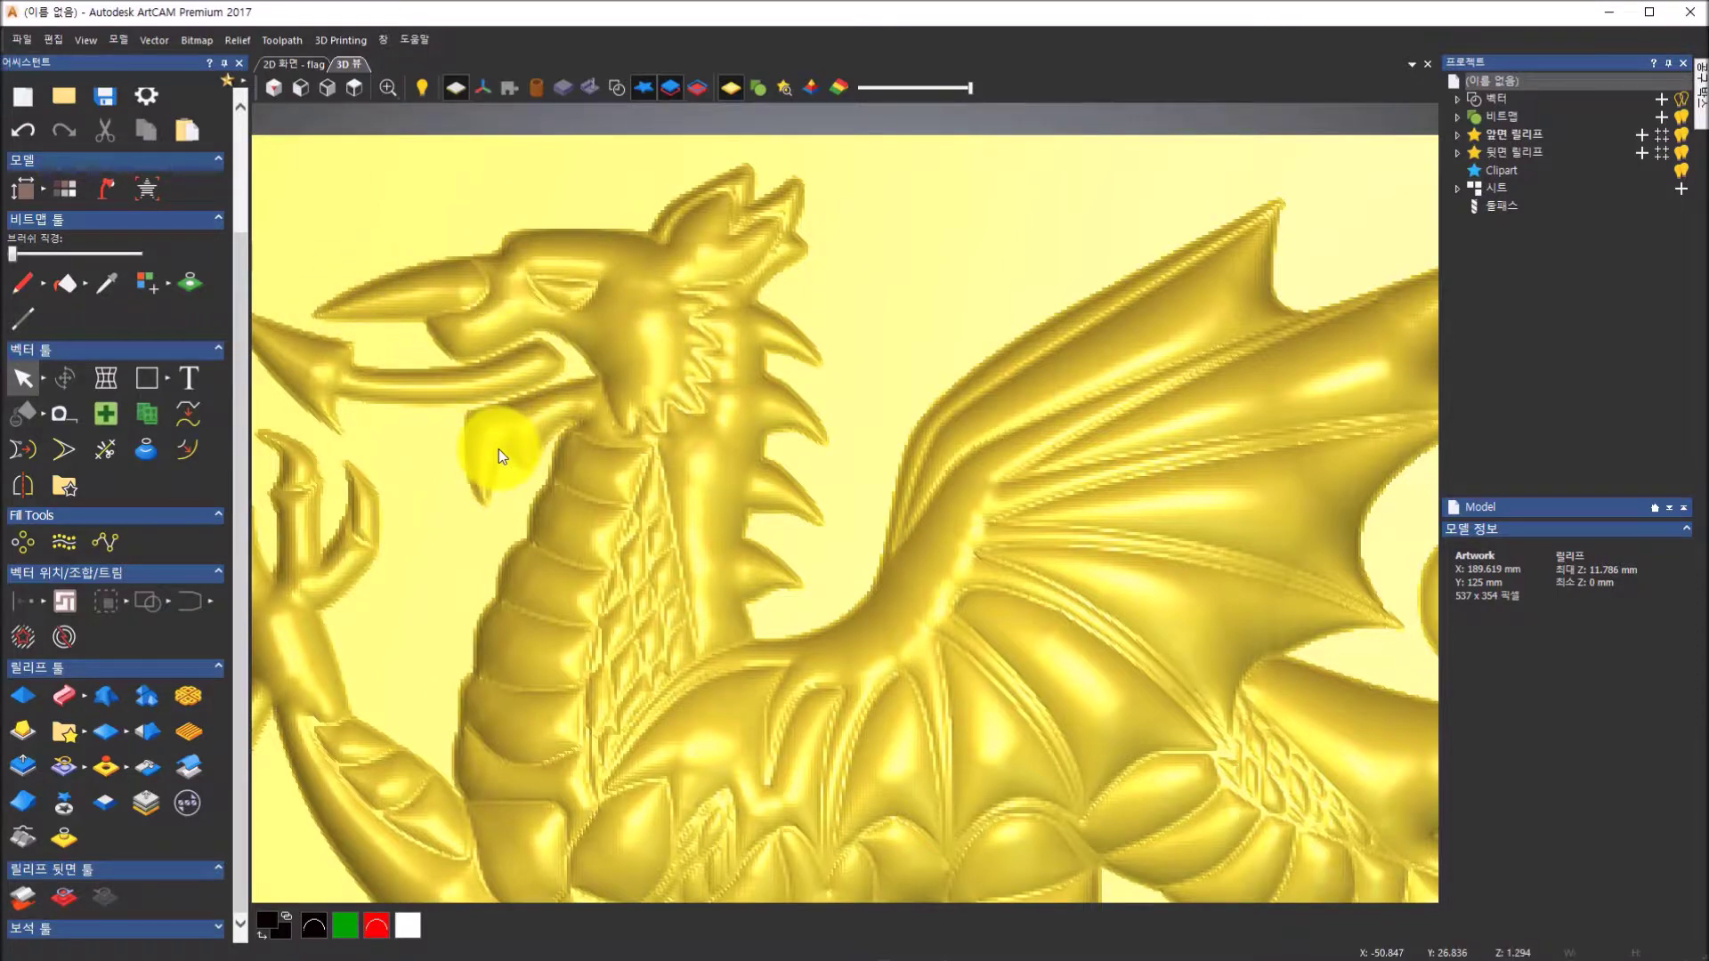
scroll(498, 449, "down", 2)
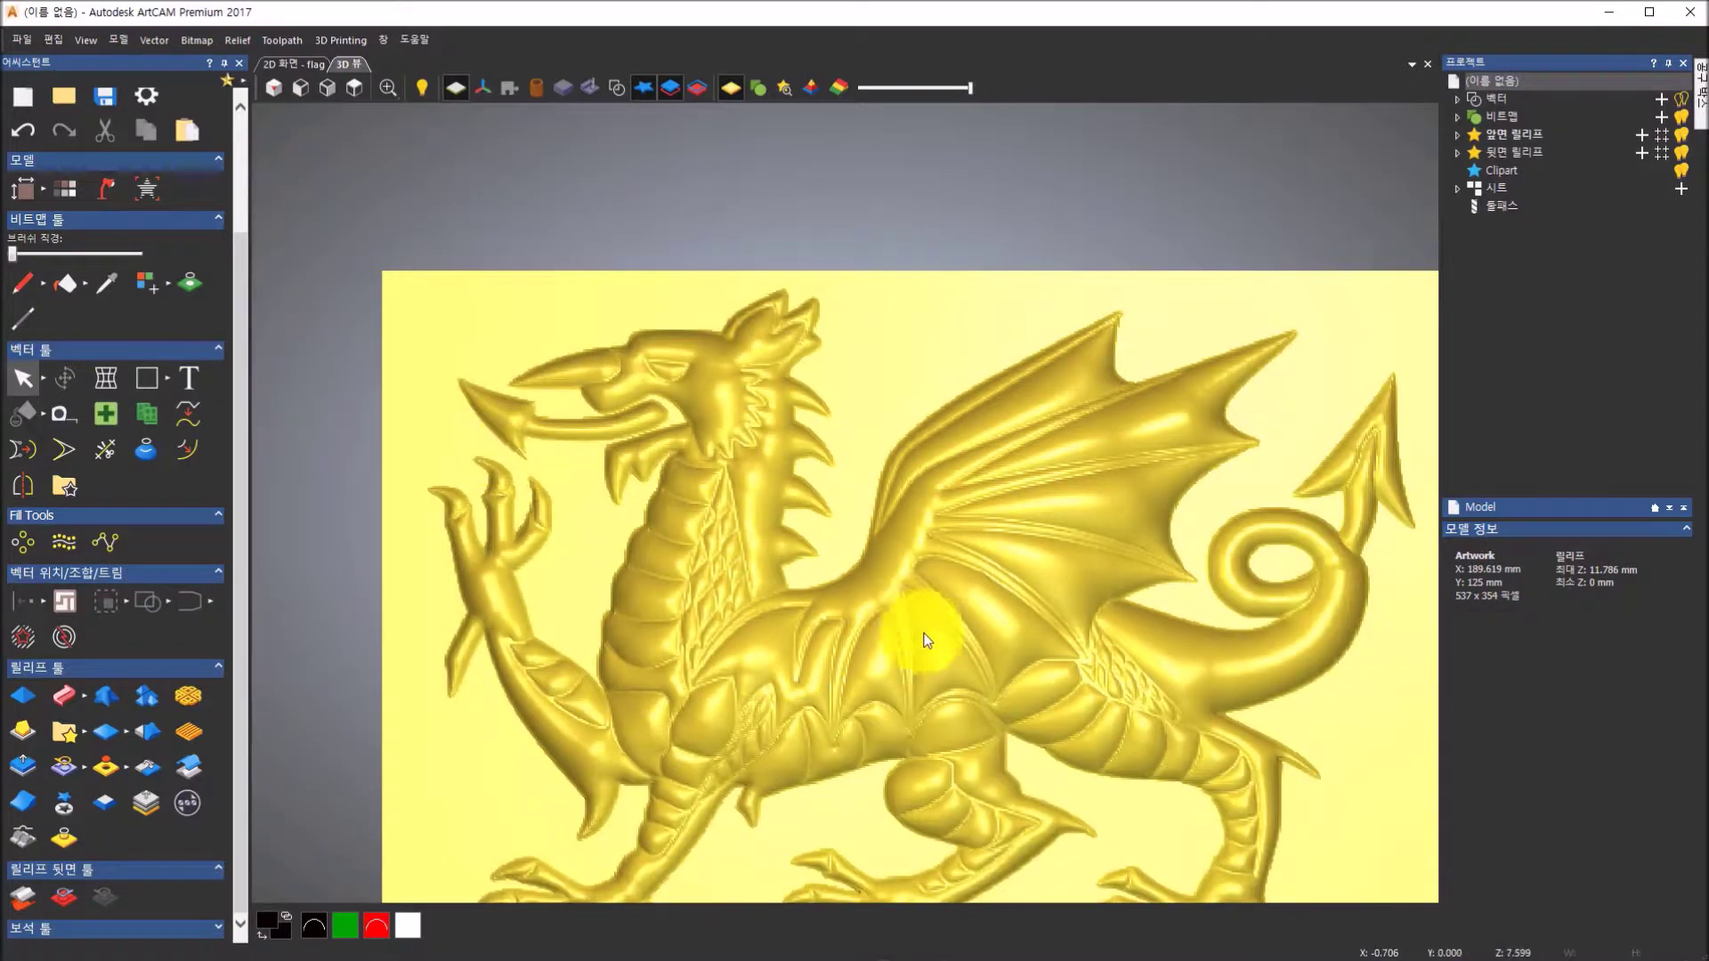
scroll(956, 771, "up", 1)
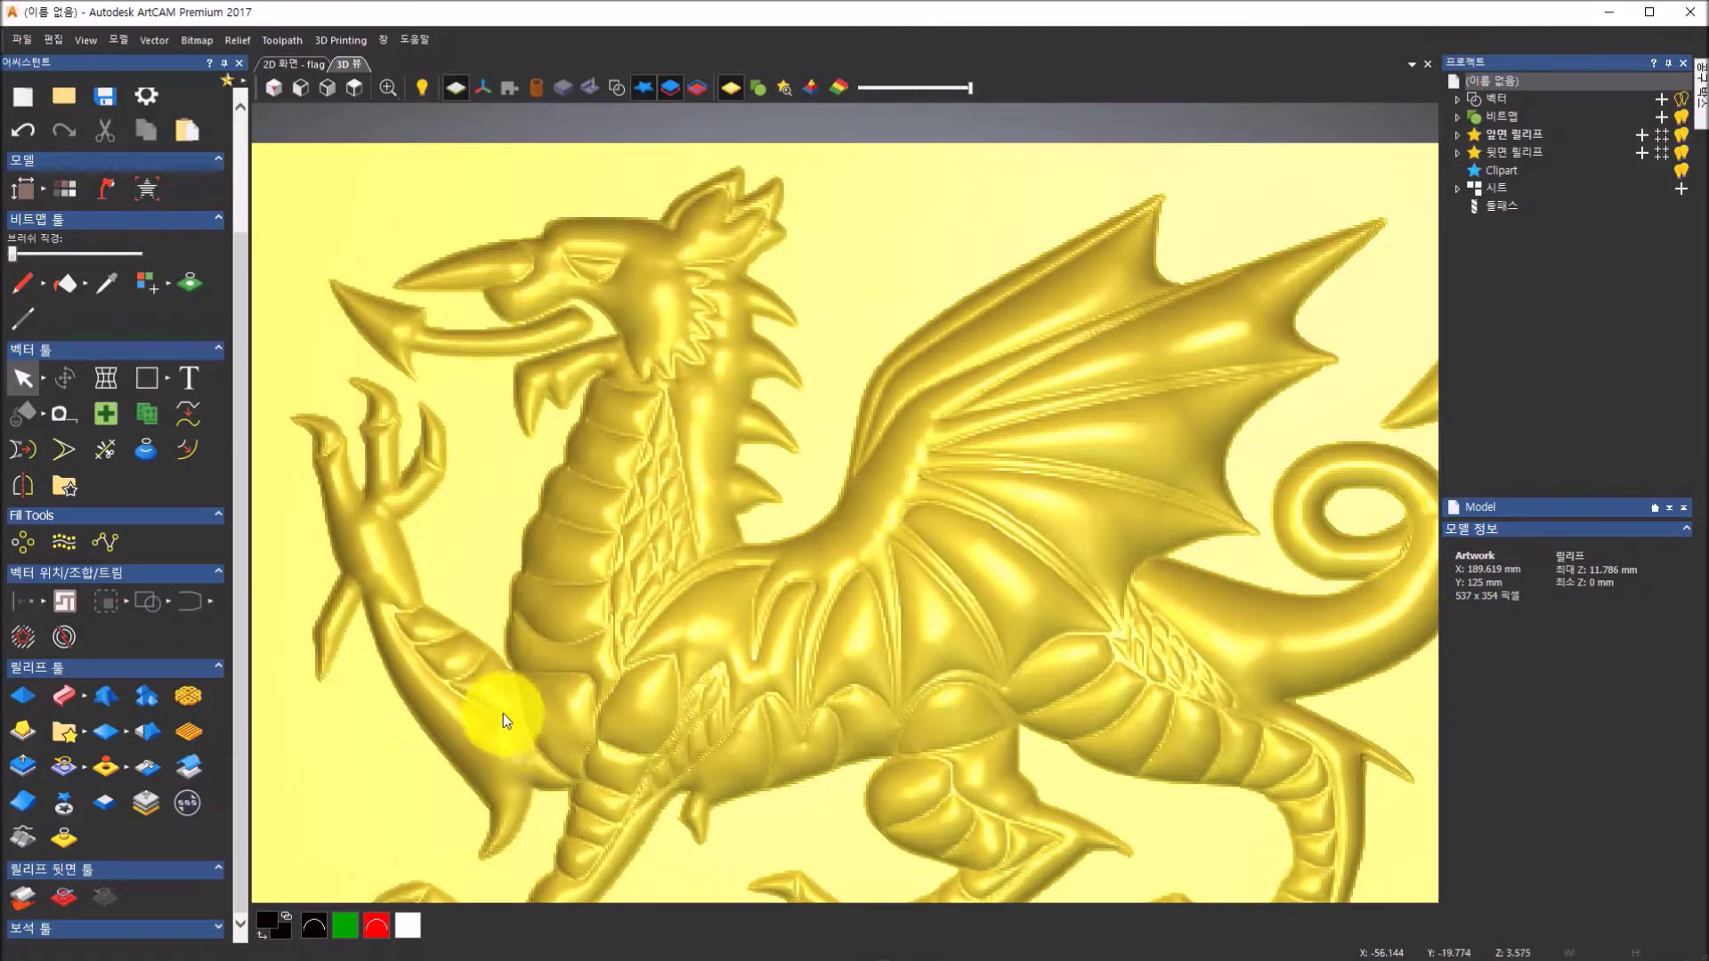
- Smooth the whole relief layer with one pass and examine the effect around the dragon's neck
left_click(240, 707)
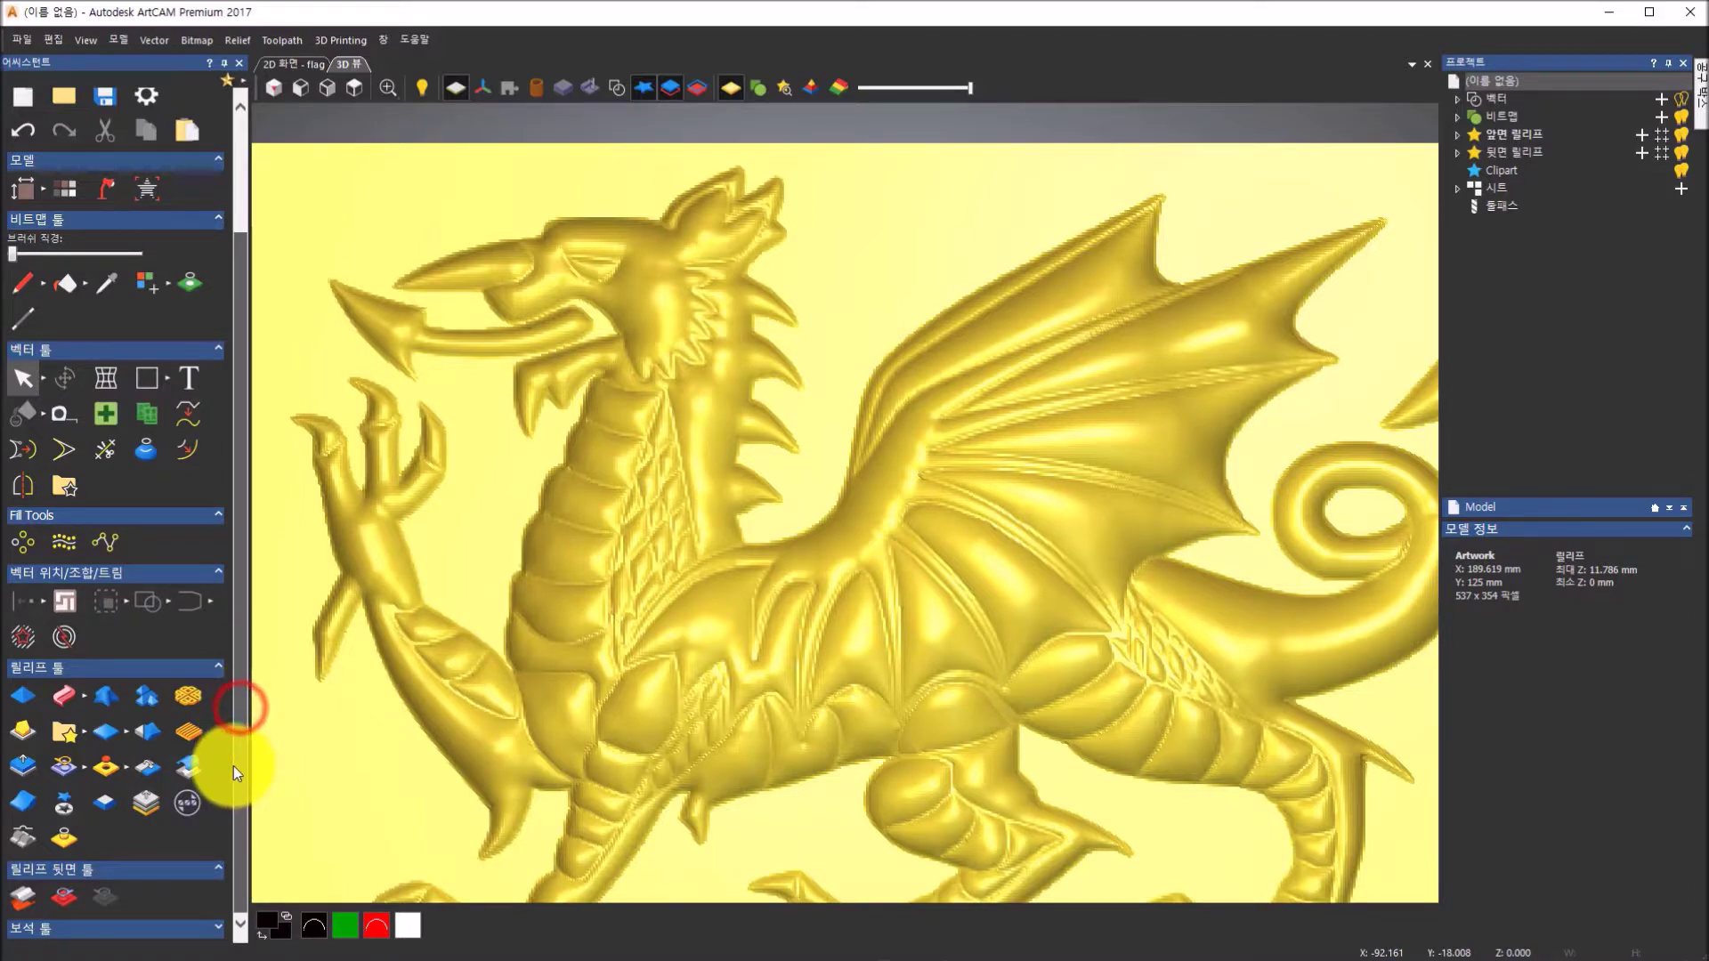
left_click(155, 734)
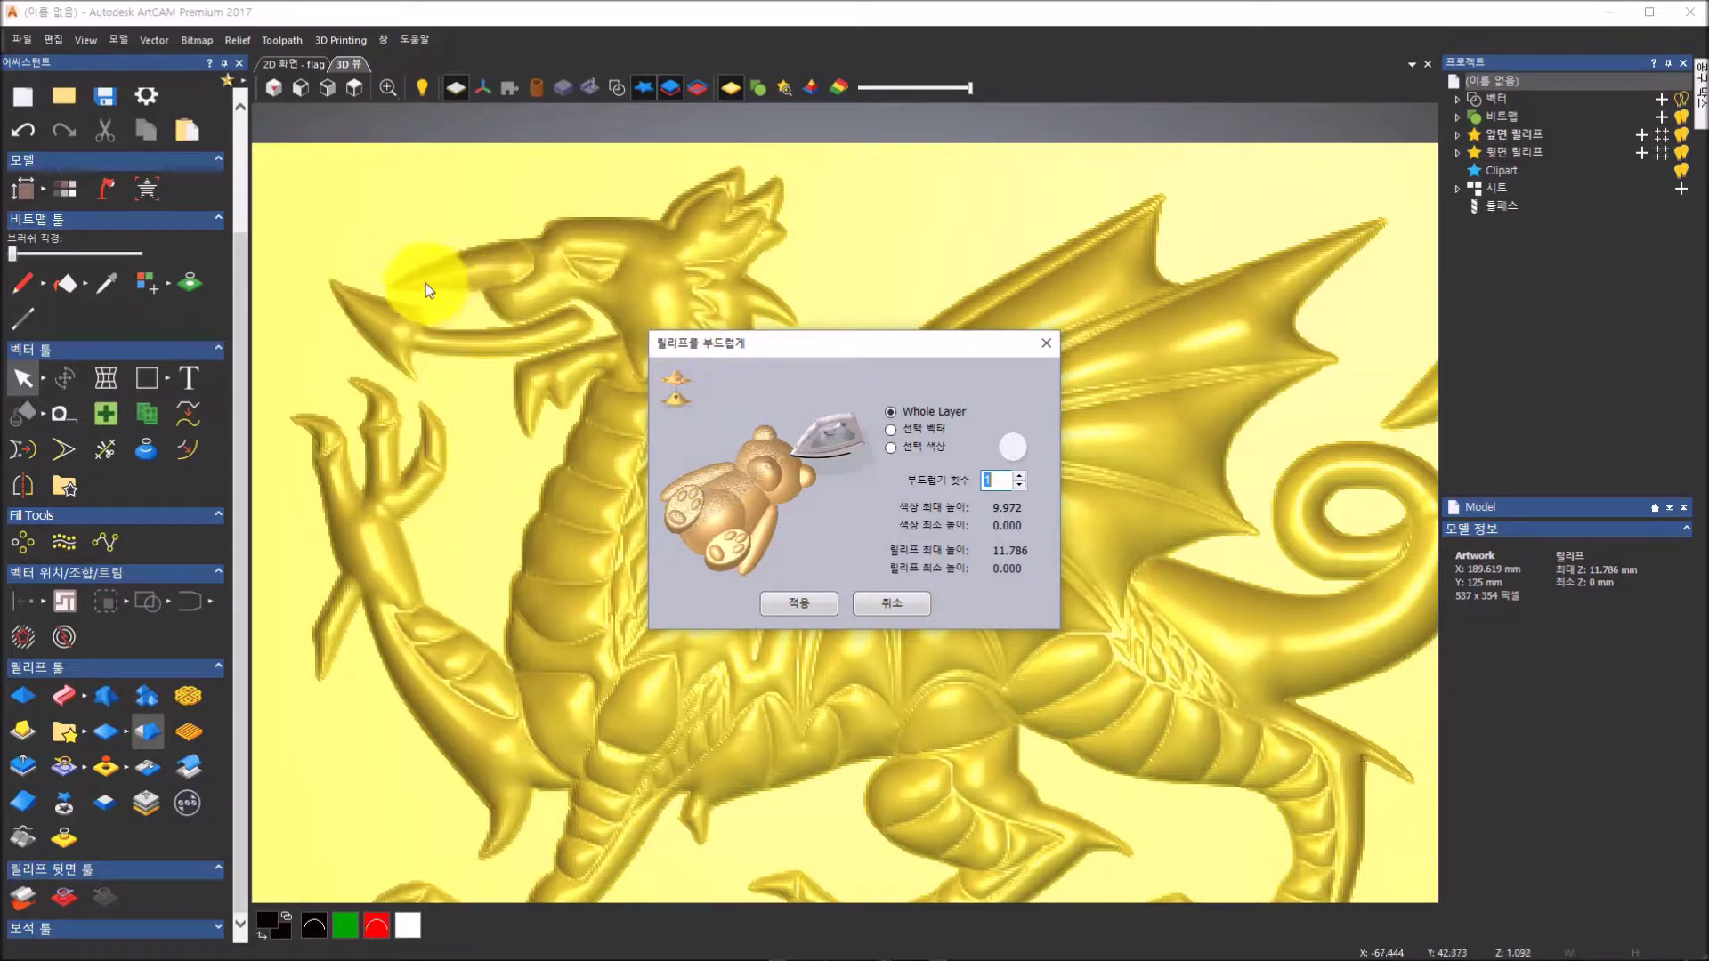
left_click(791, 605)
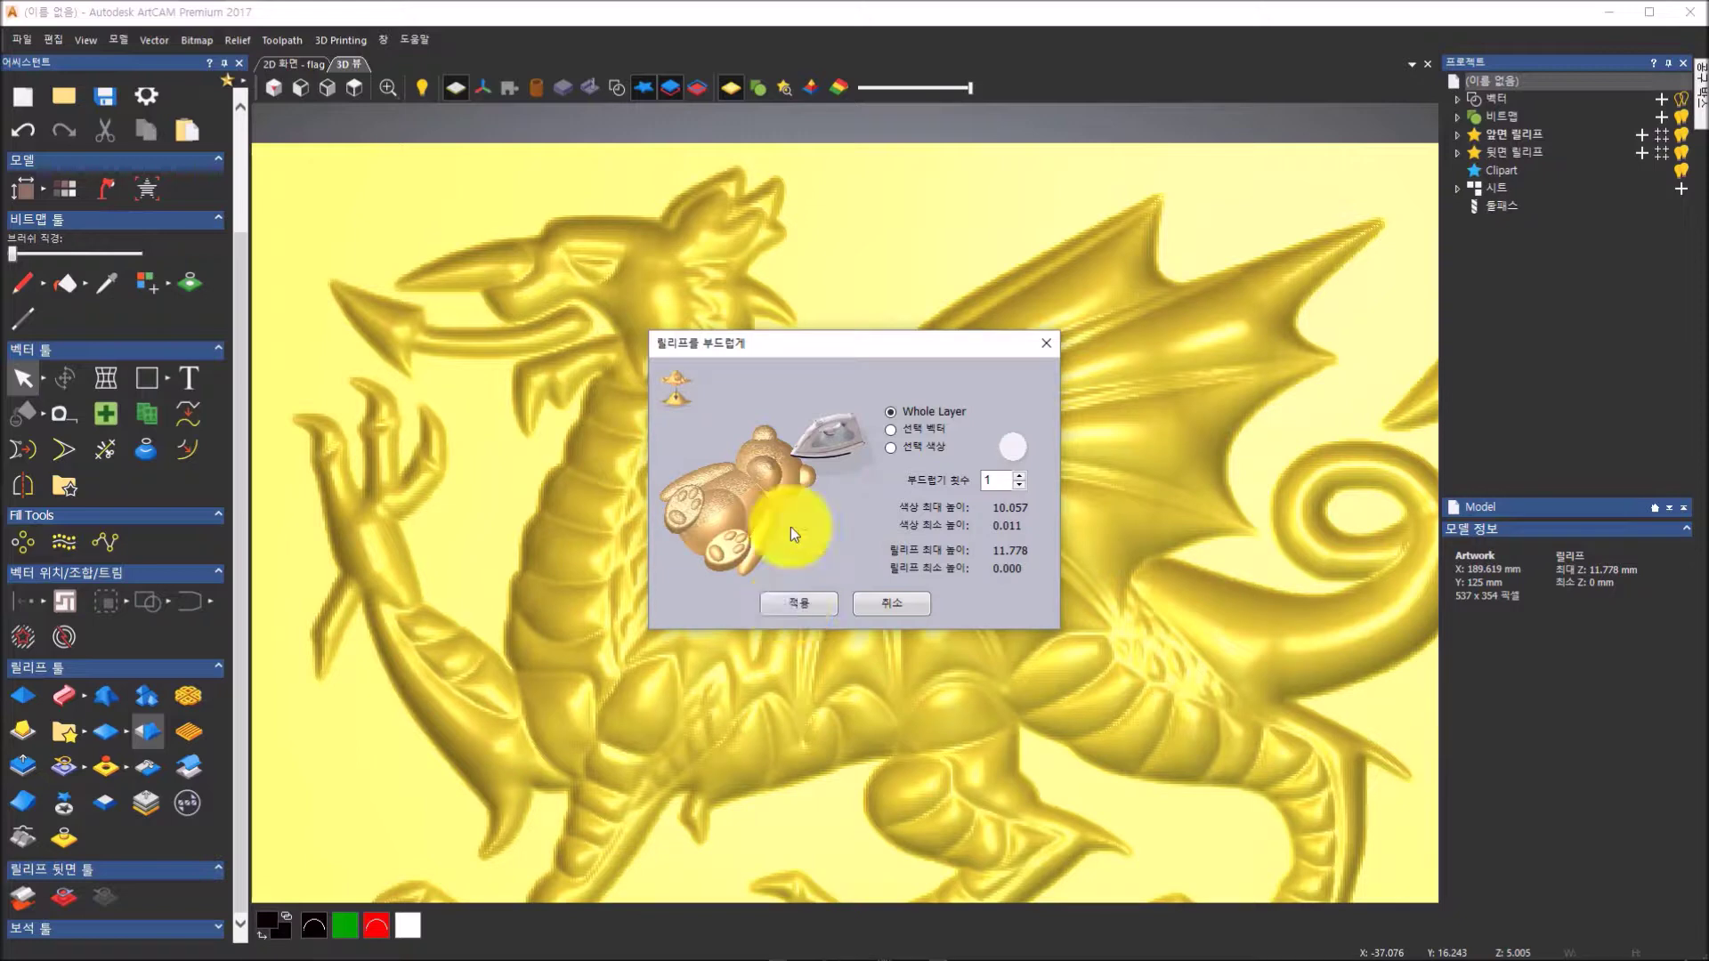
left_click_drag(810, 347, 1148, 230)
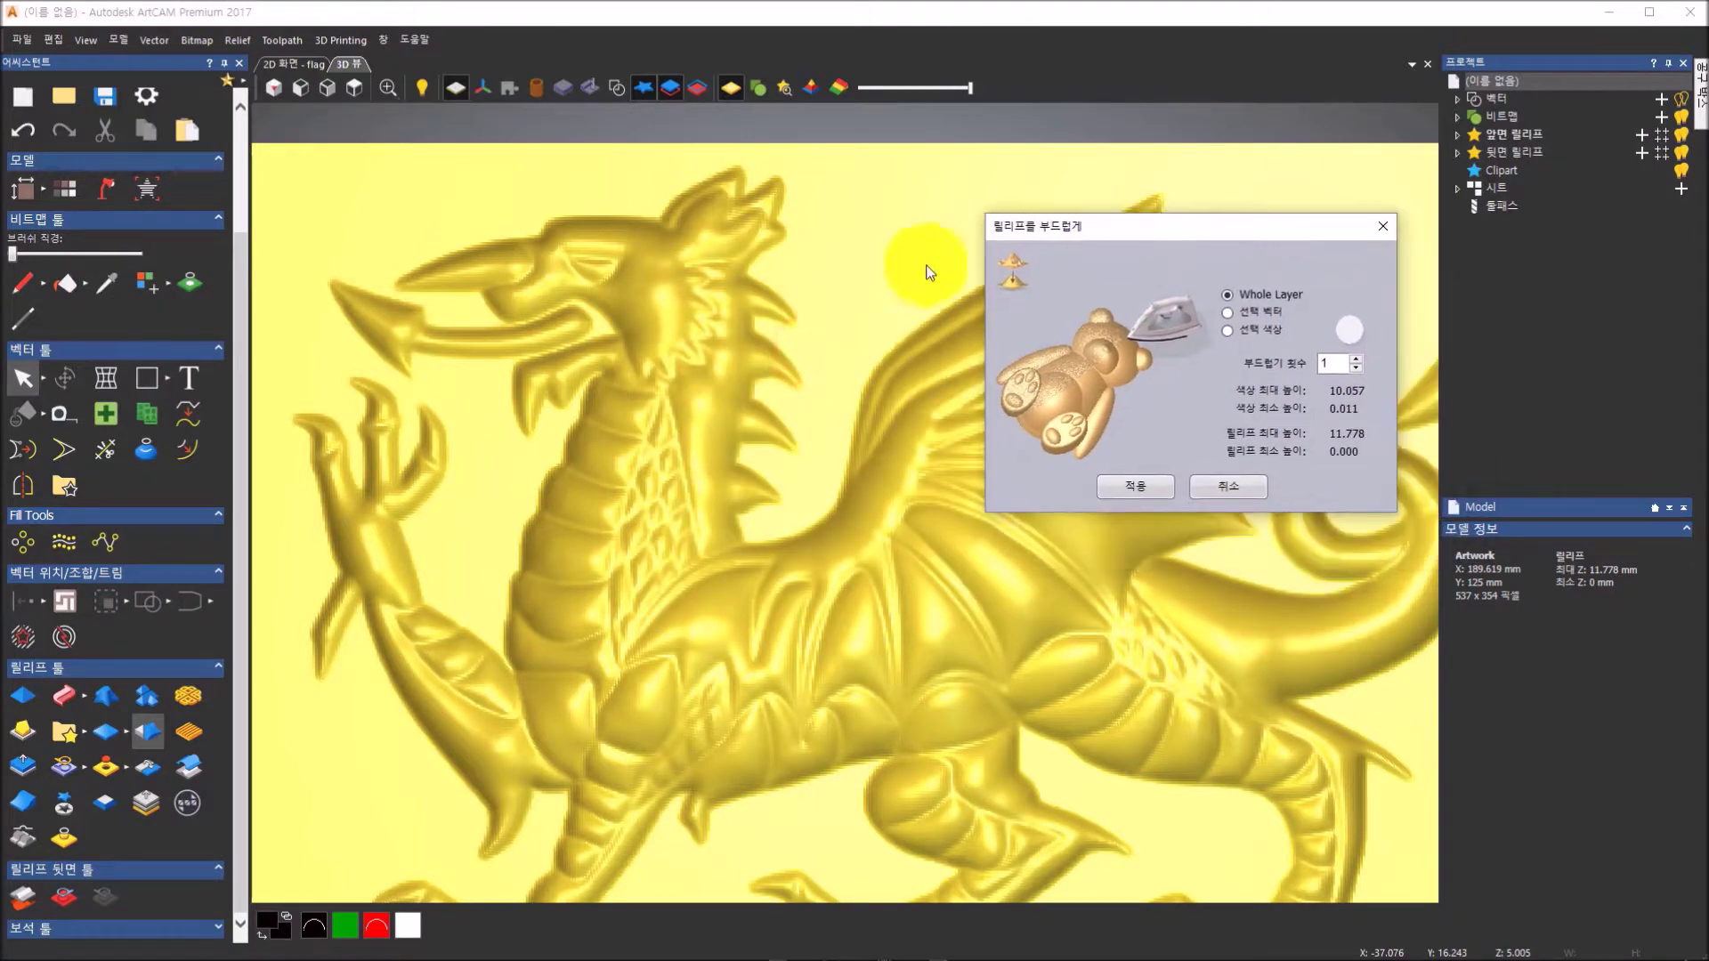
scroll(695, 400, "up", 2)
scroll(833, 389, "up", 2)
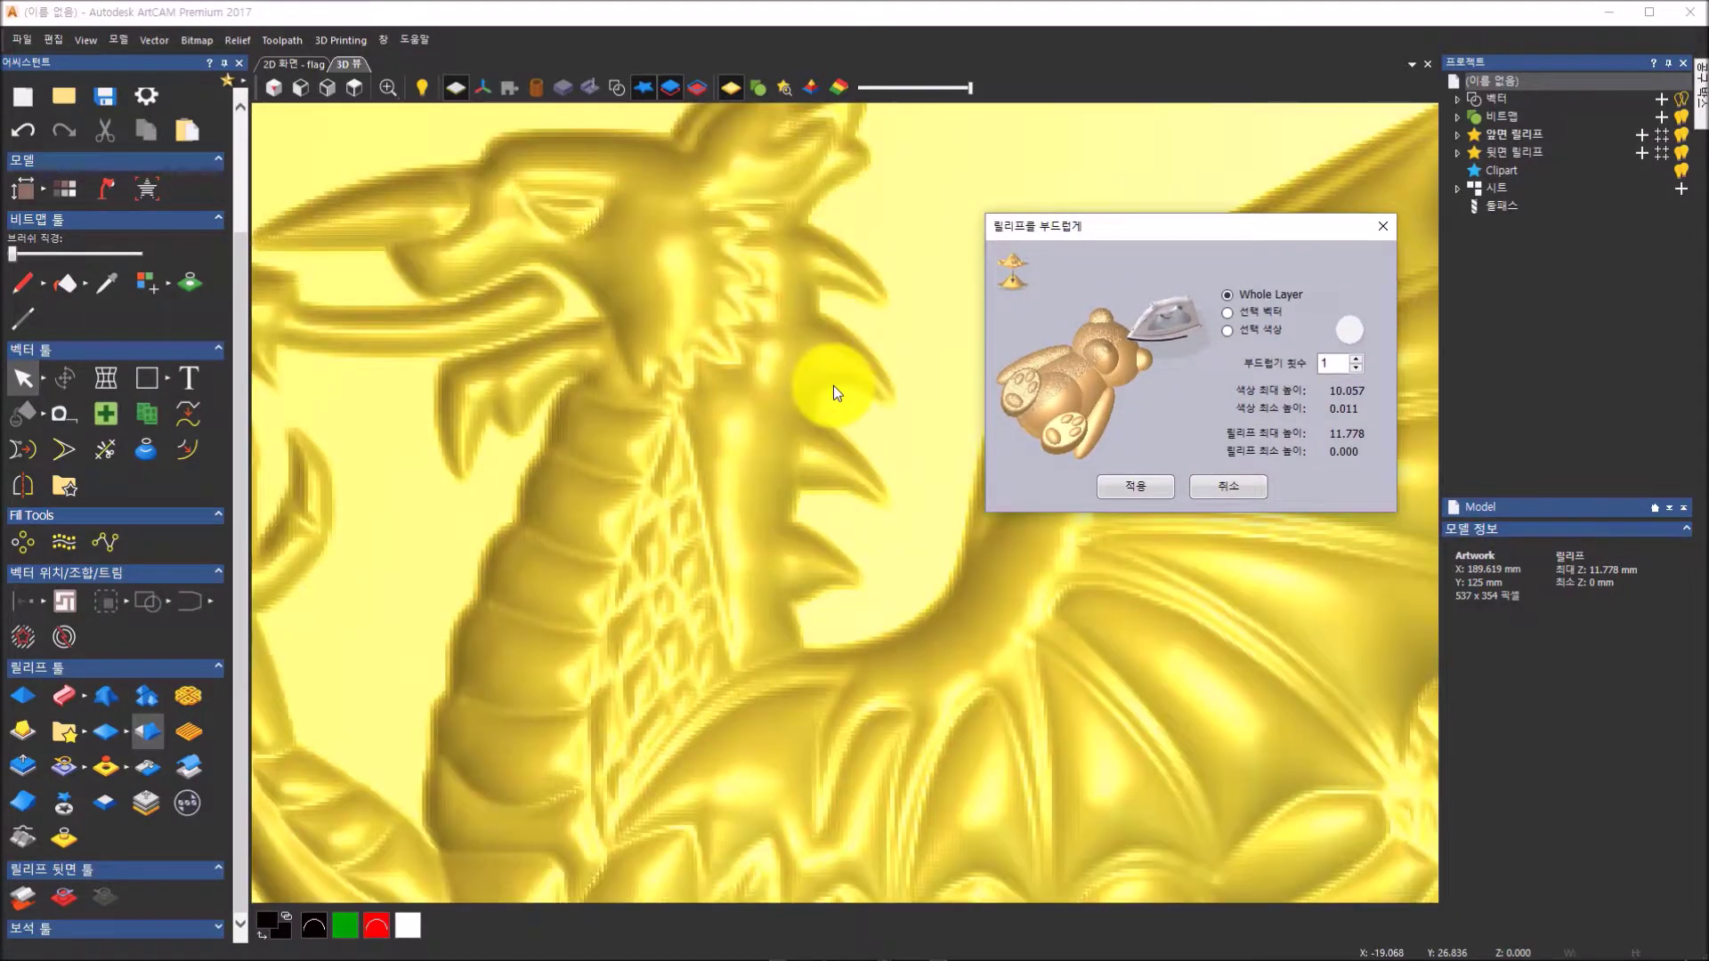
scroll(848, 398, "up", 1)
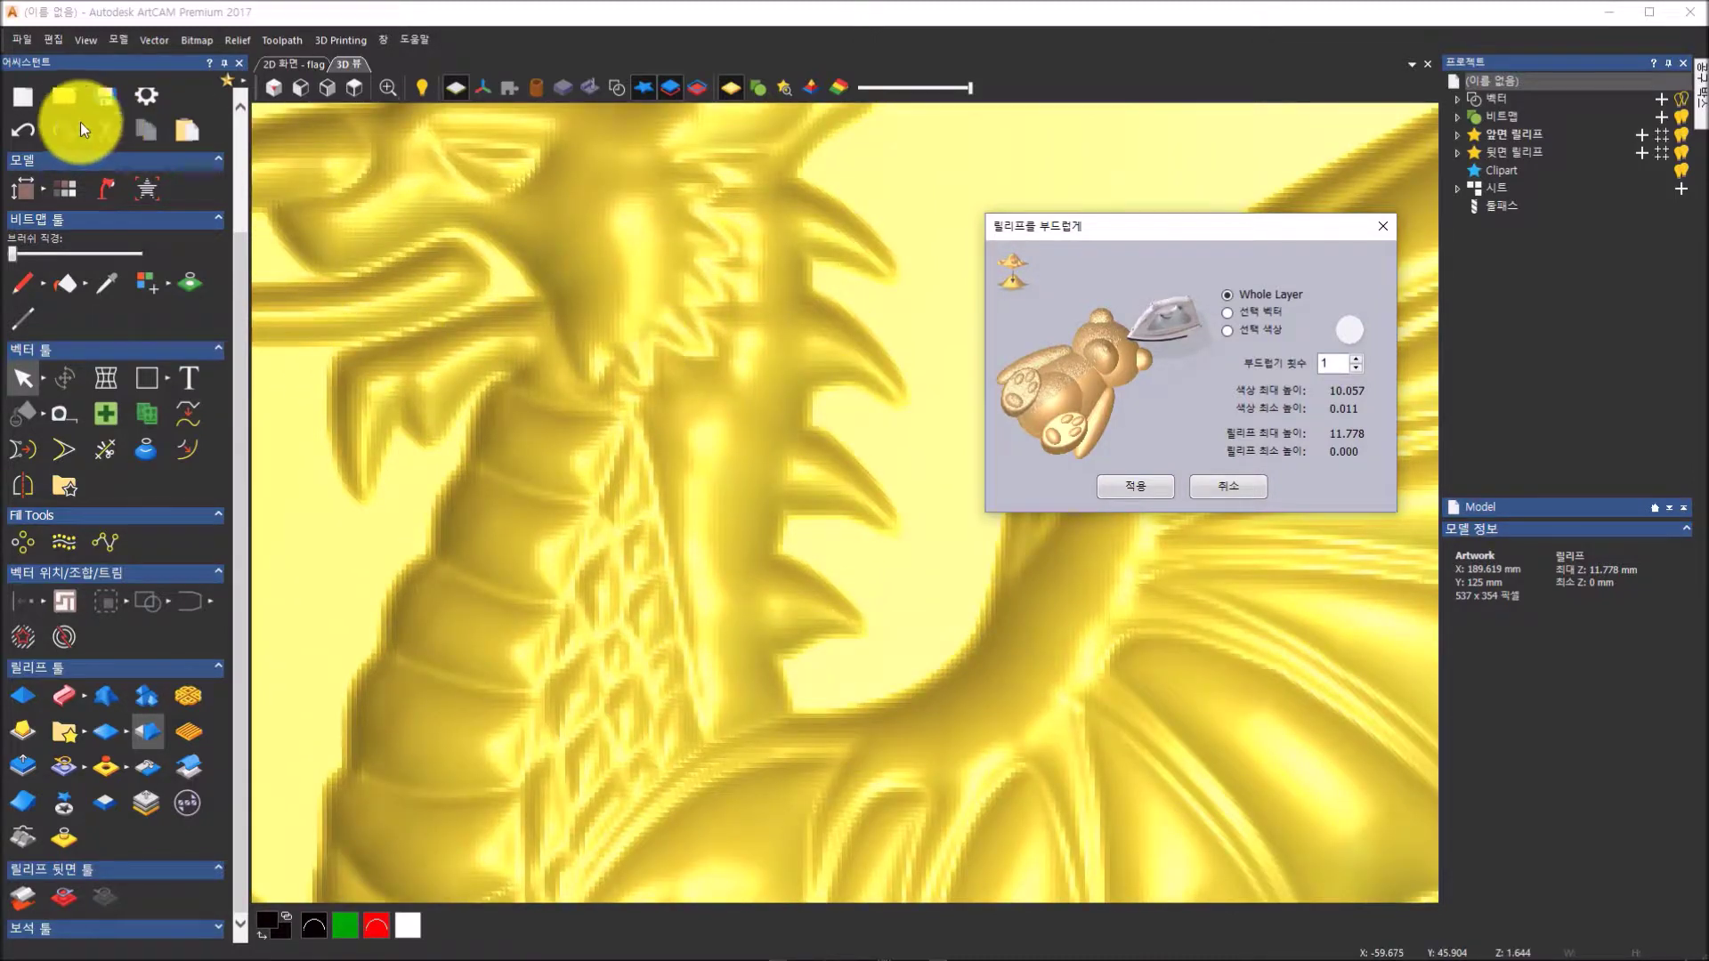
- Compare the relief's neck and scales with and without smoothing by undoing and redoing it, then keep the smoothed version and close the smoothing settings
left_click(40, 125)
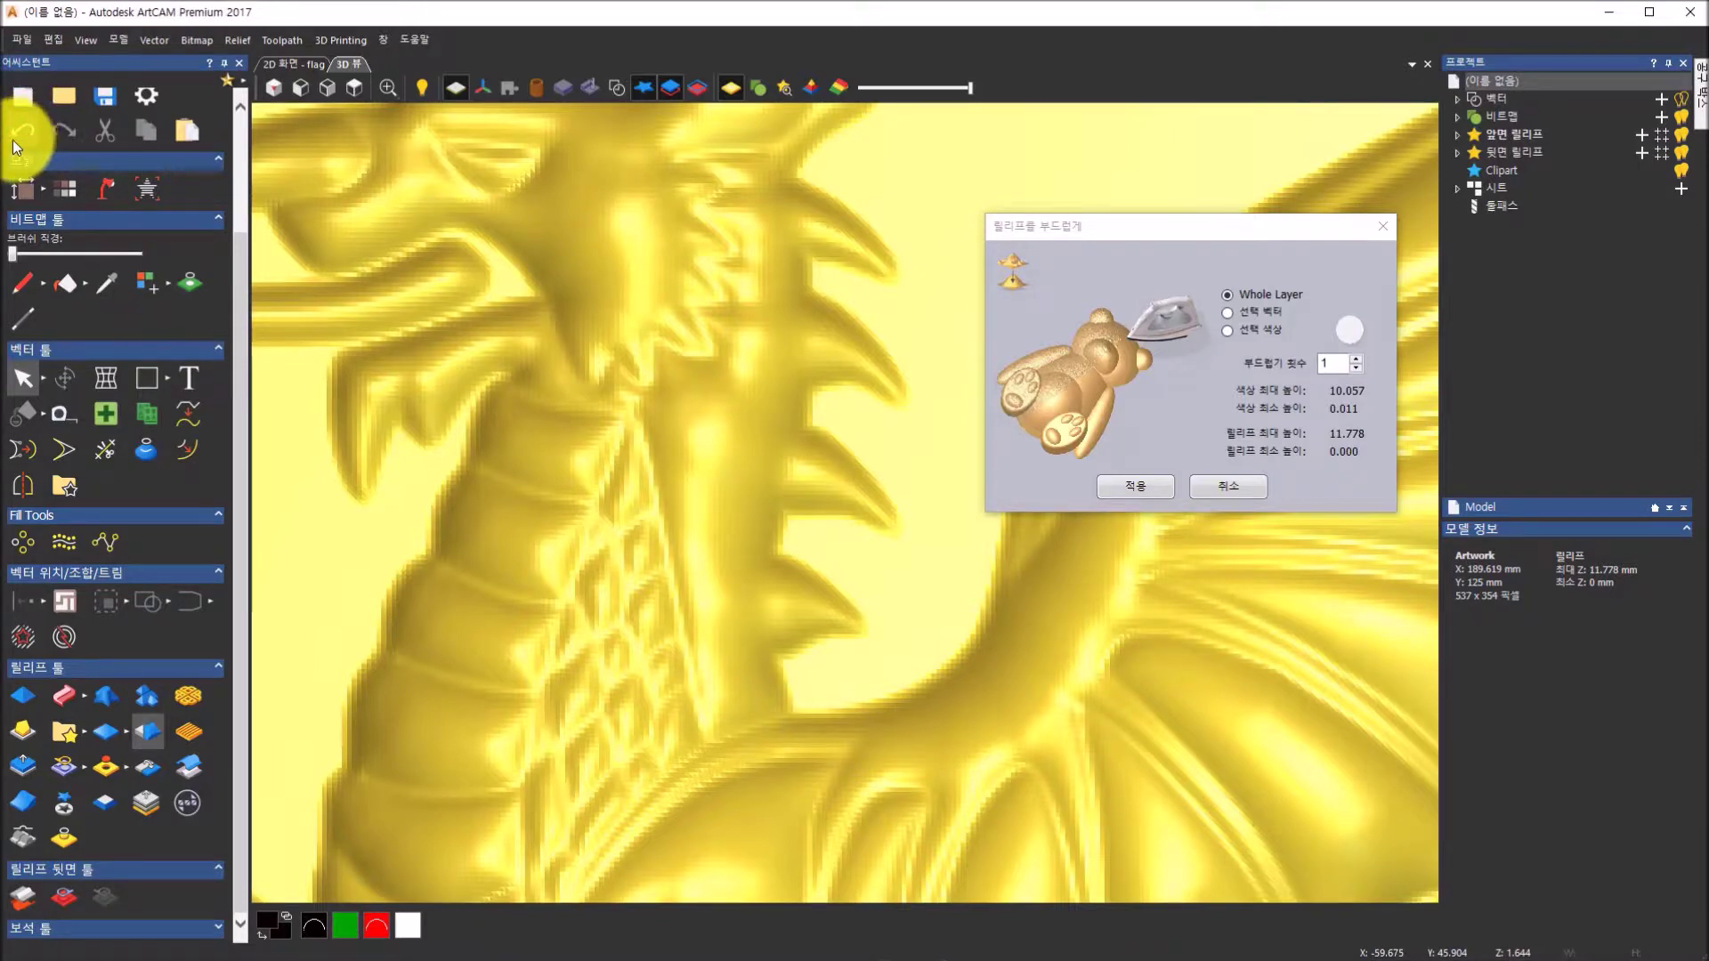
left_click(22, 142)
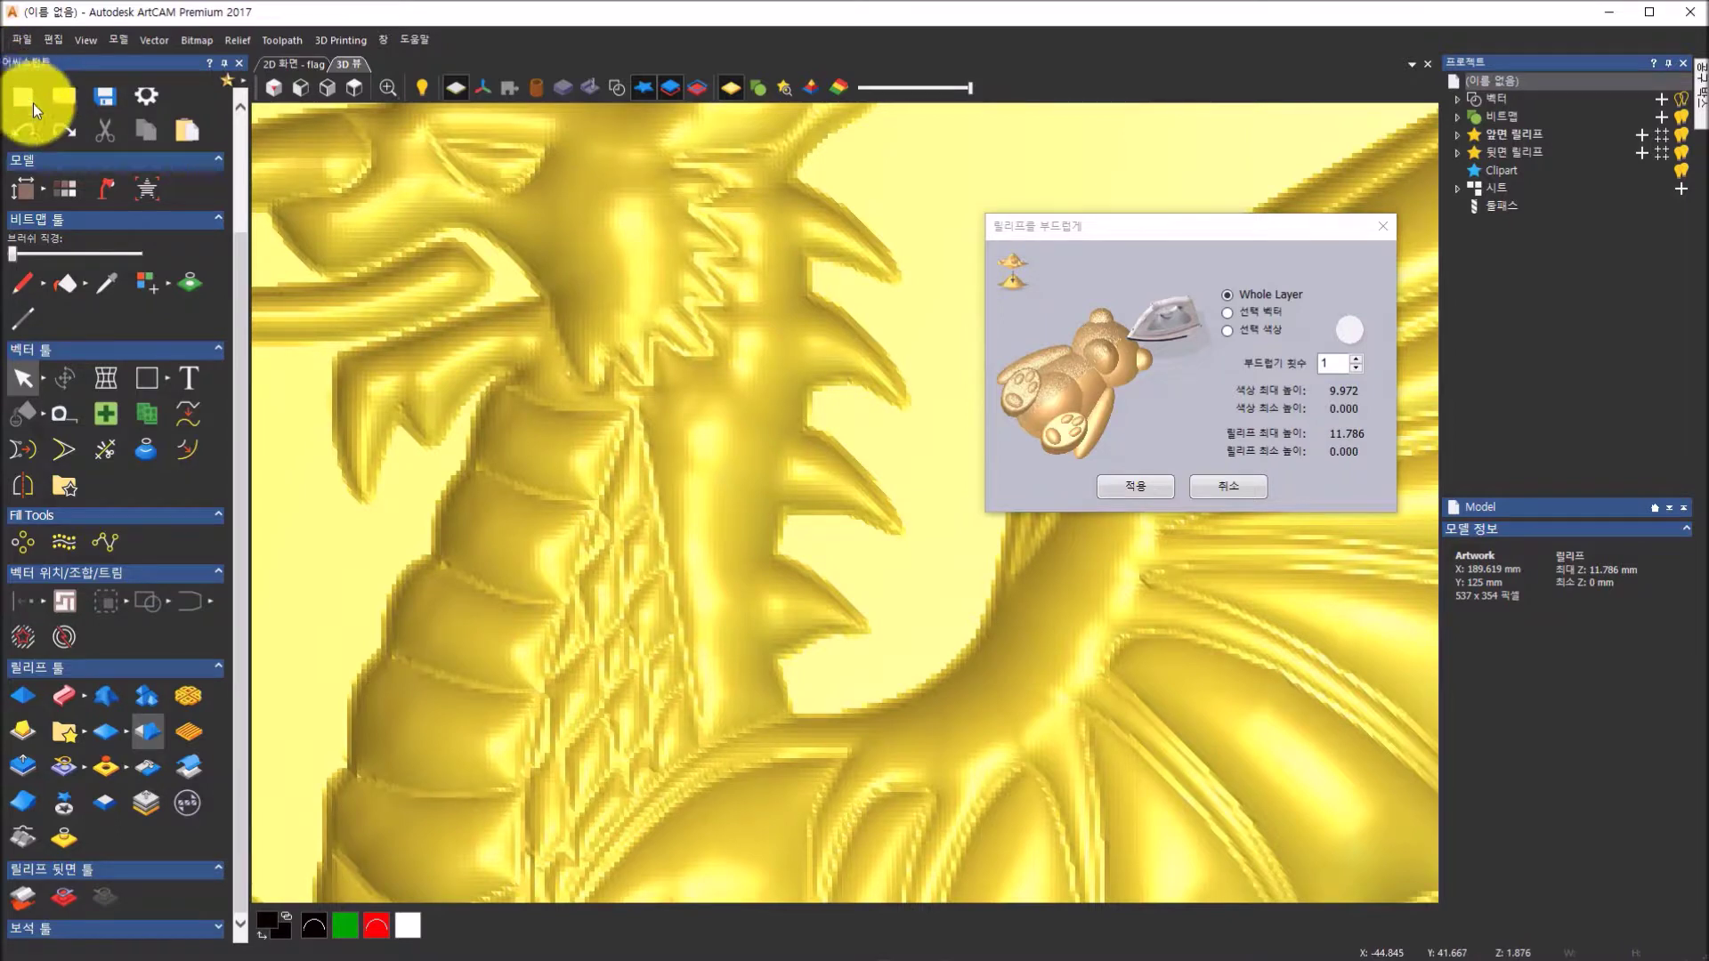
left_click(66, 130)
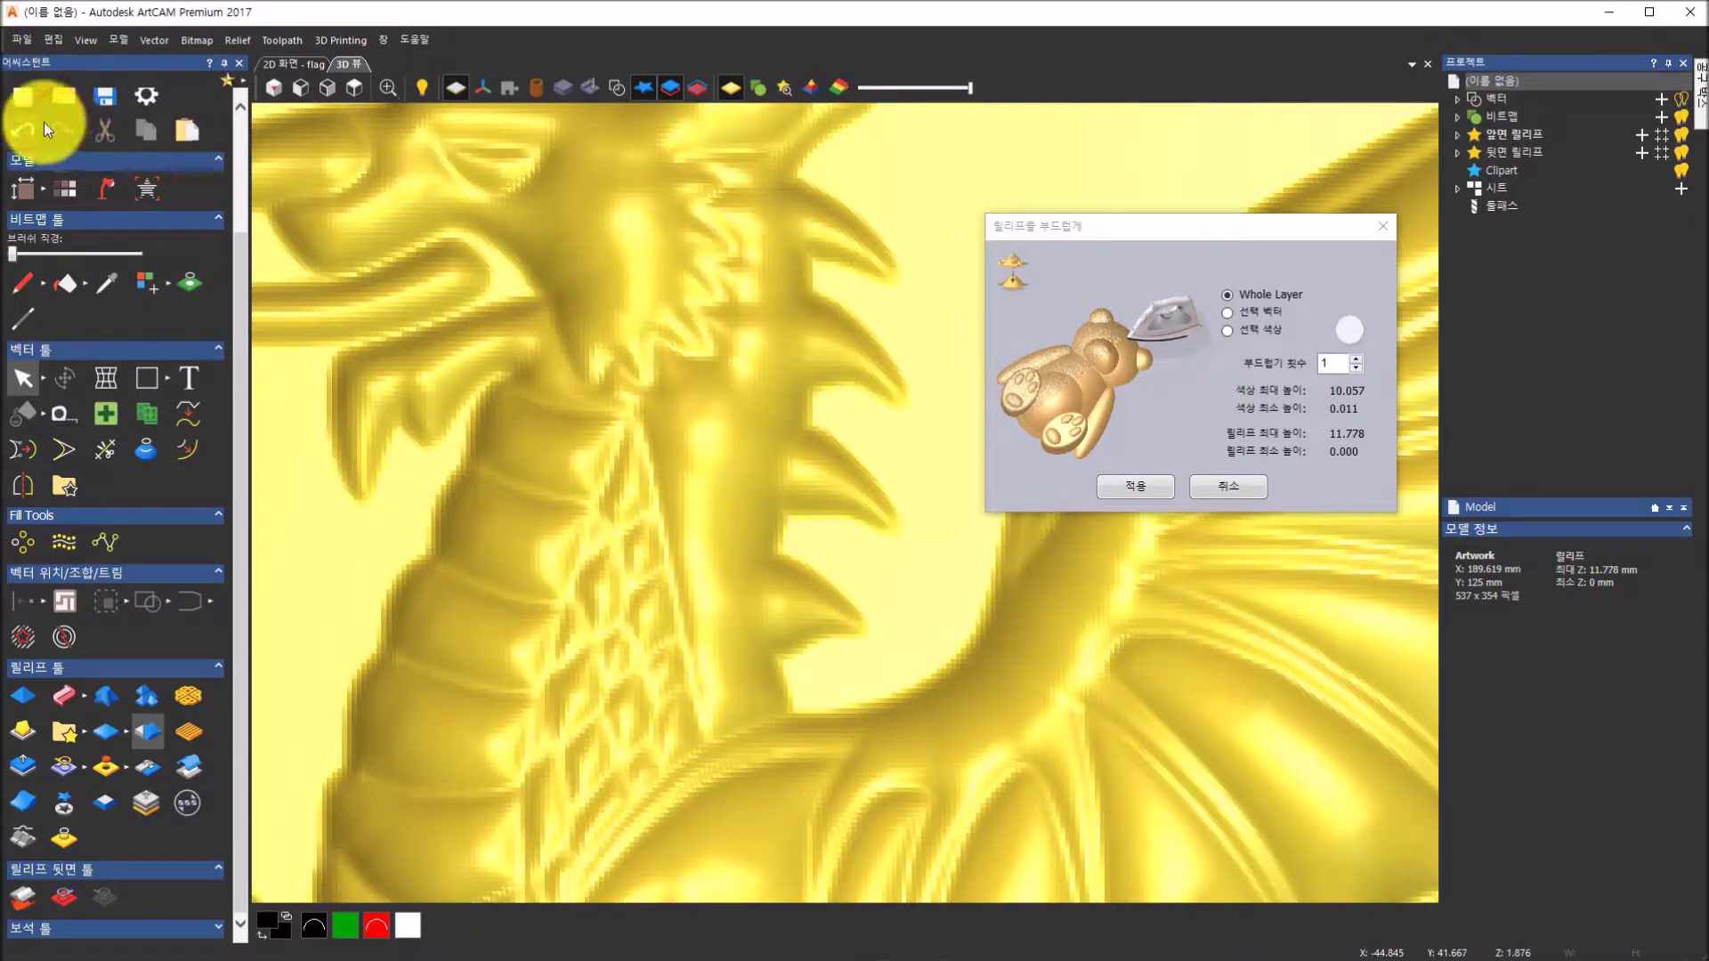
left_click(15, 135)
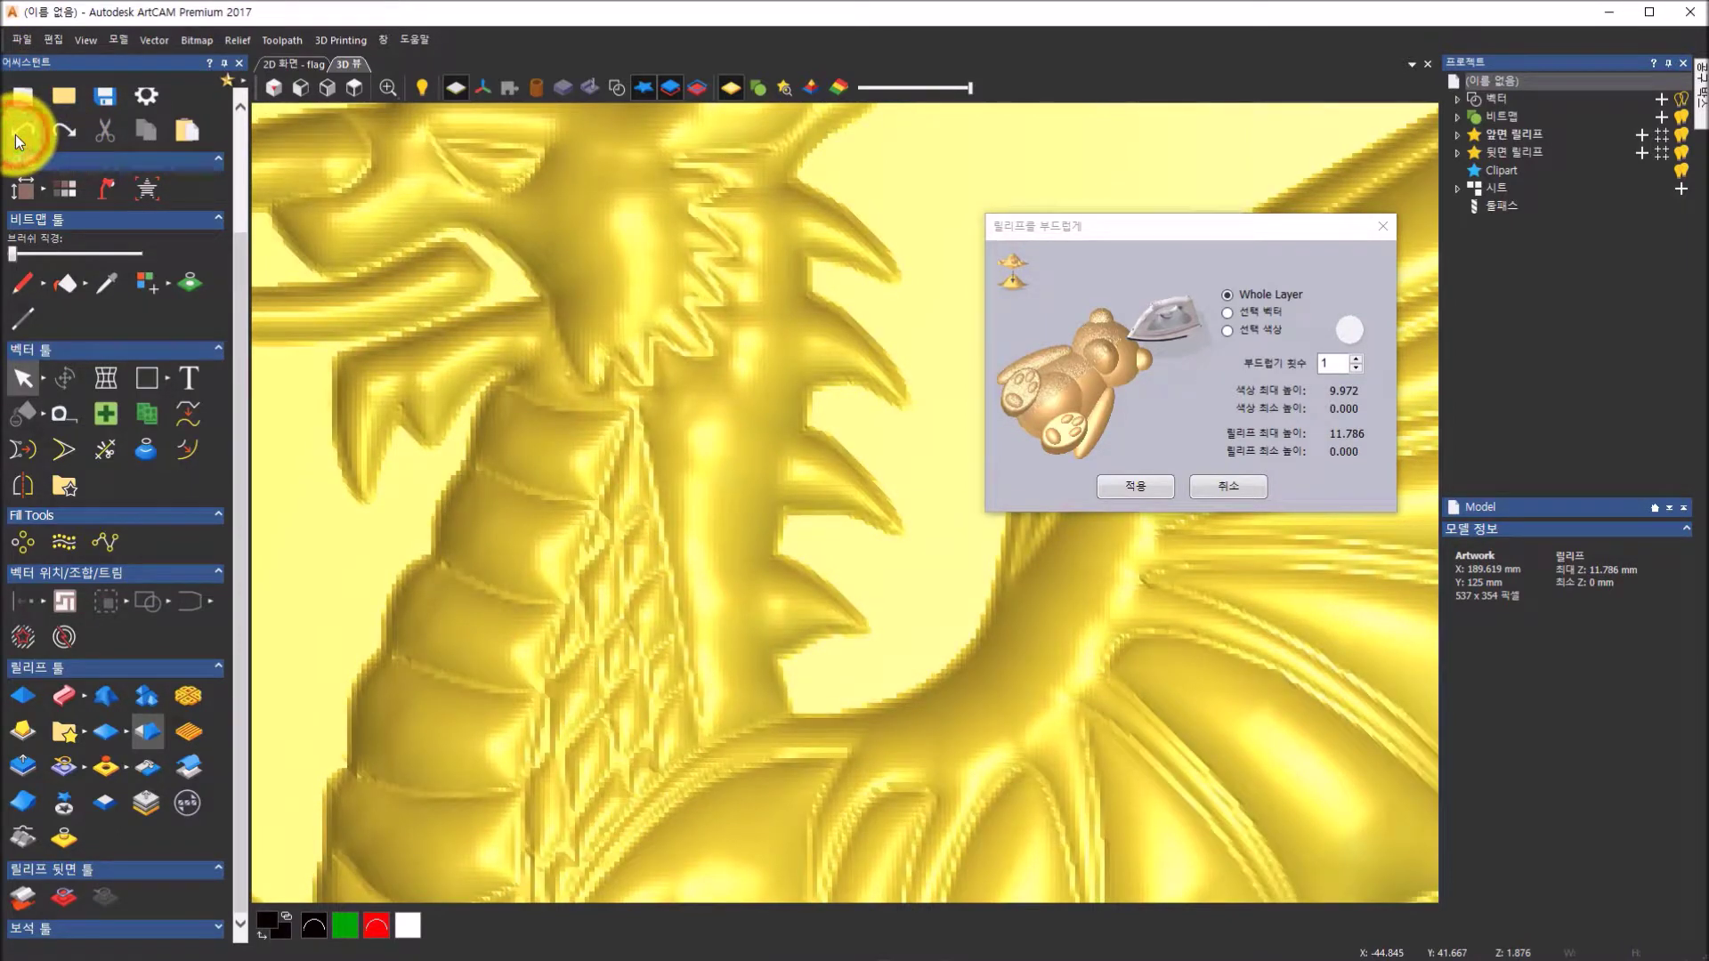
left_click(54, 135)
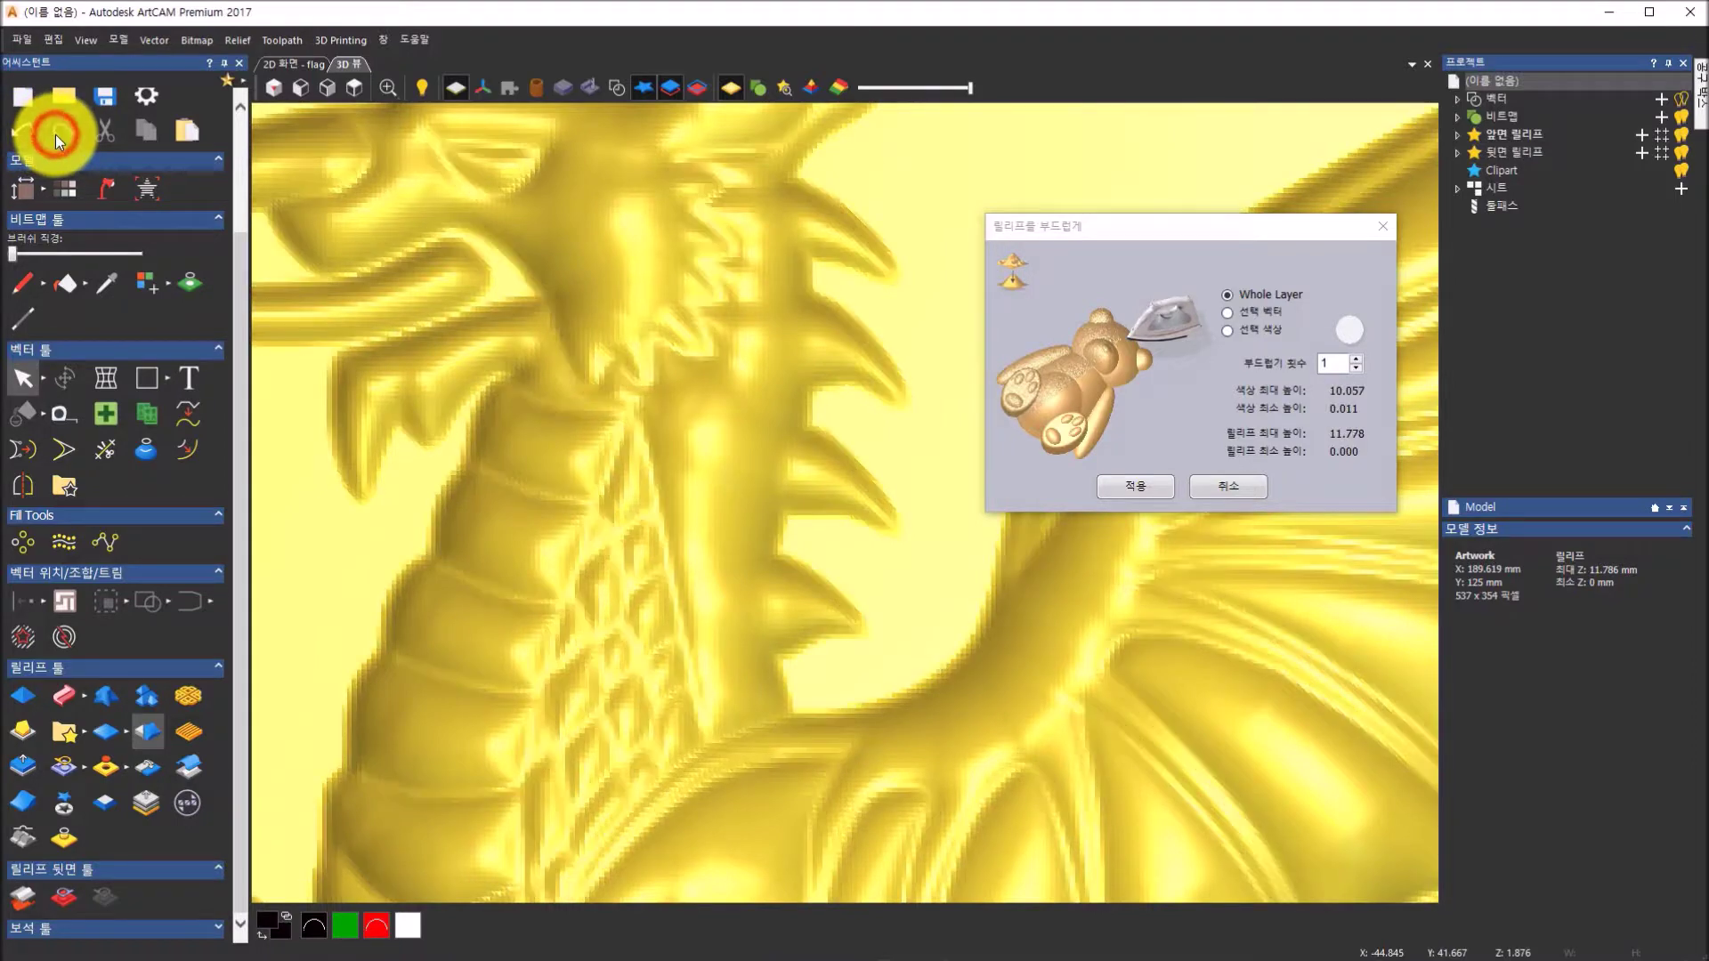
left_click(15, 133)
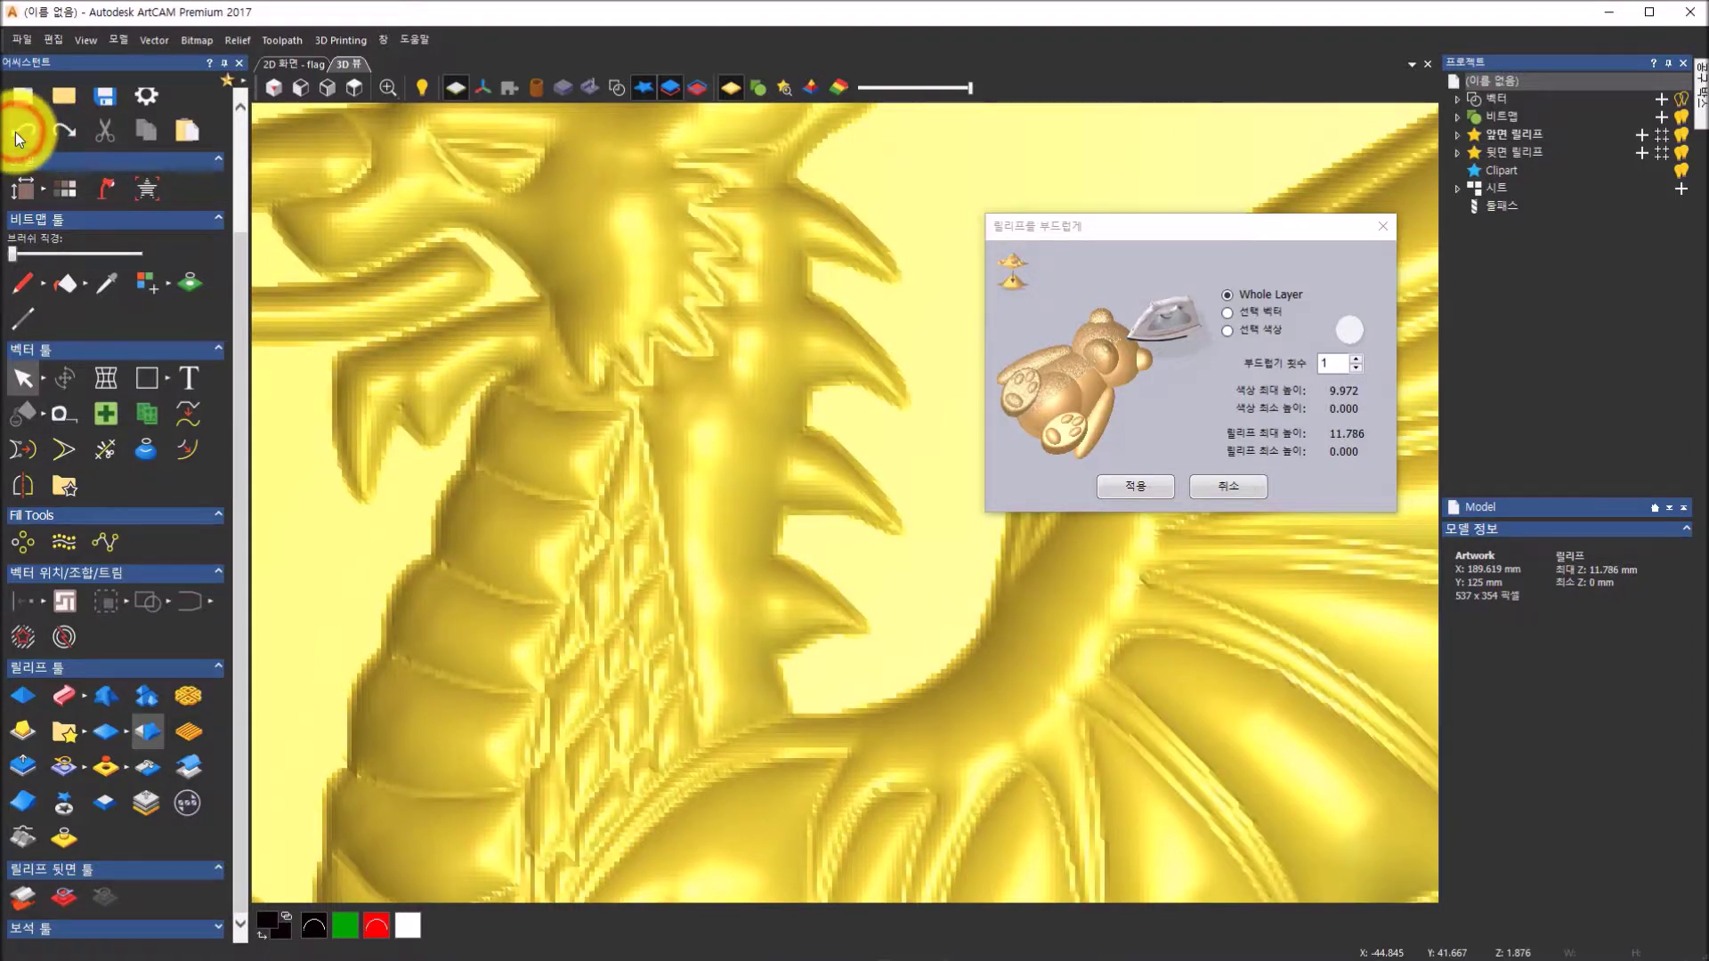
left_click(58, 128)
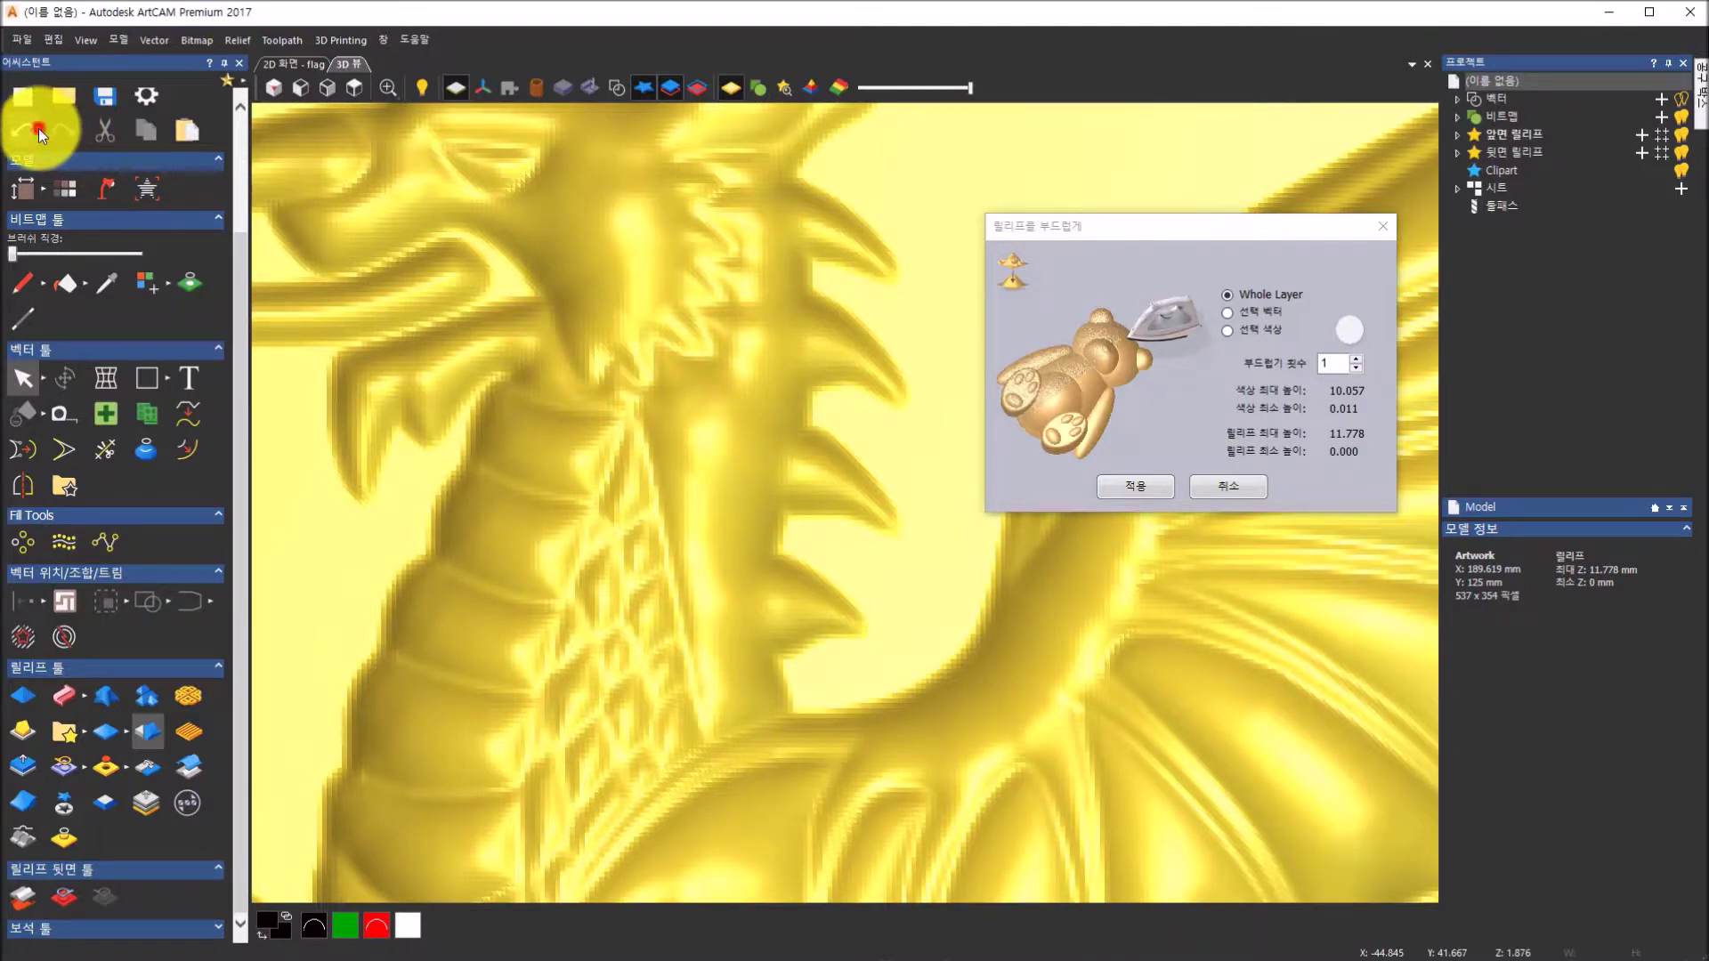
left_click(39, 129)
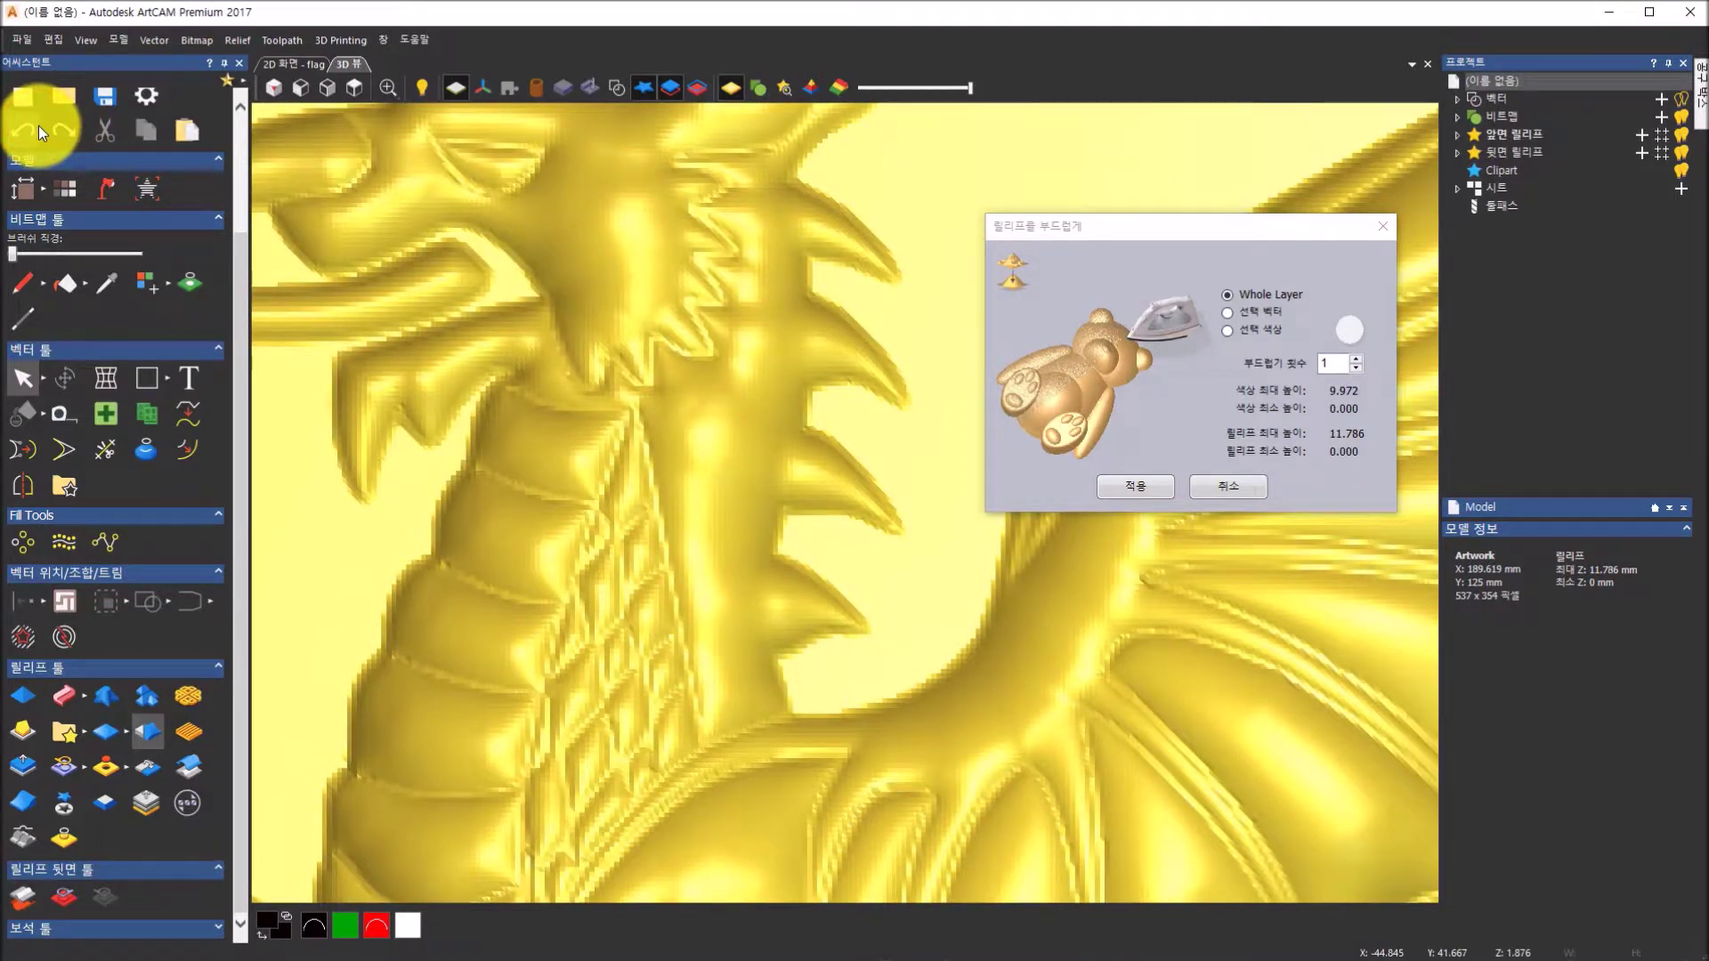
left_click(63, 119)
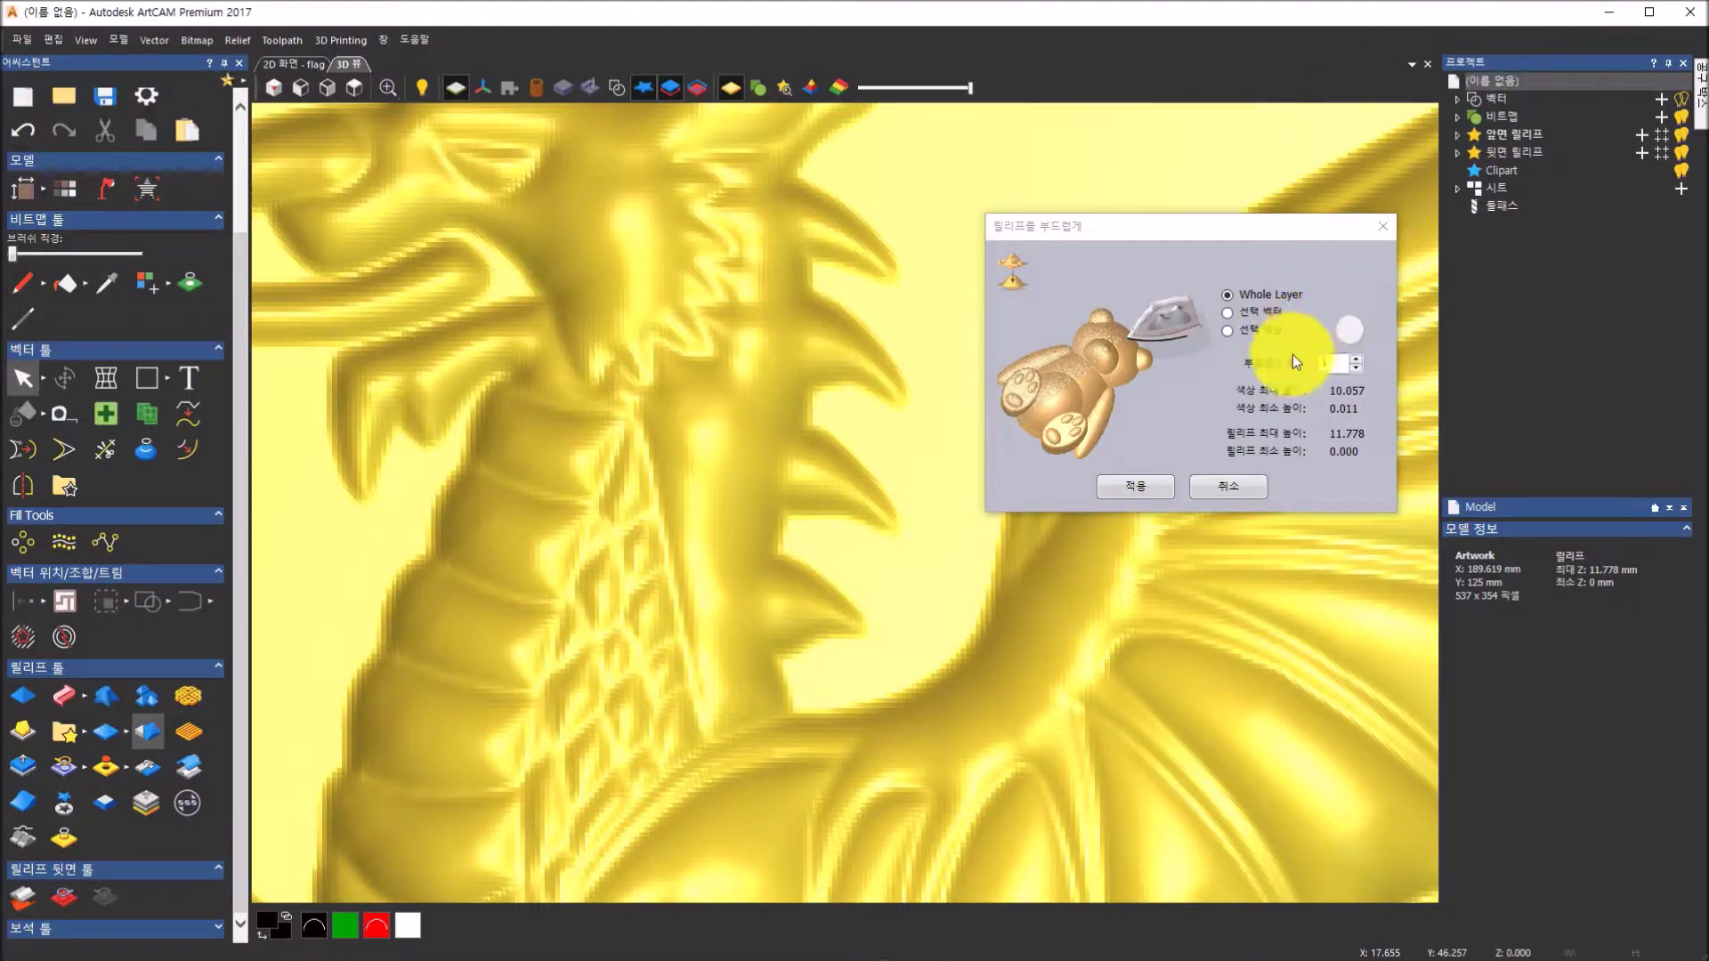
left_click(1233, 486)
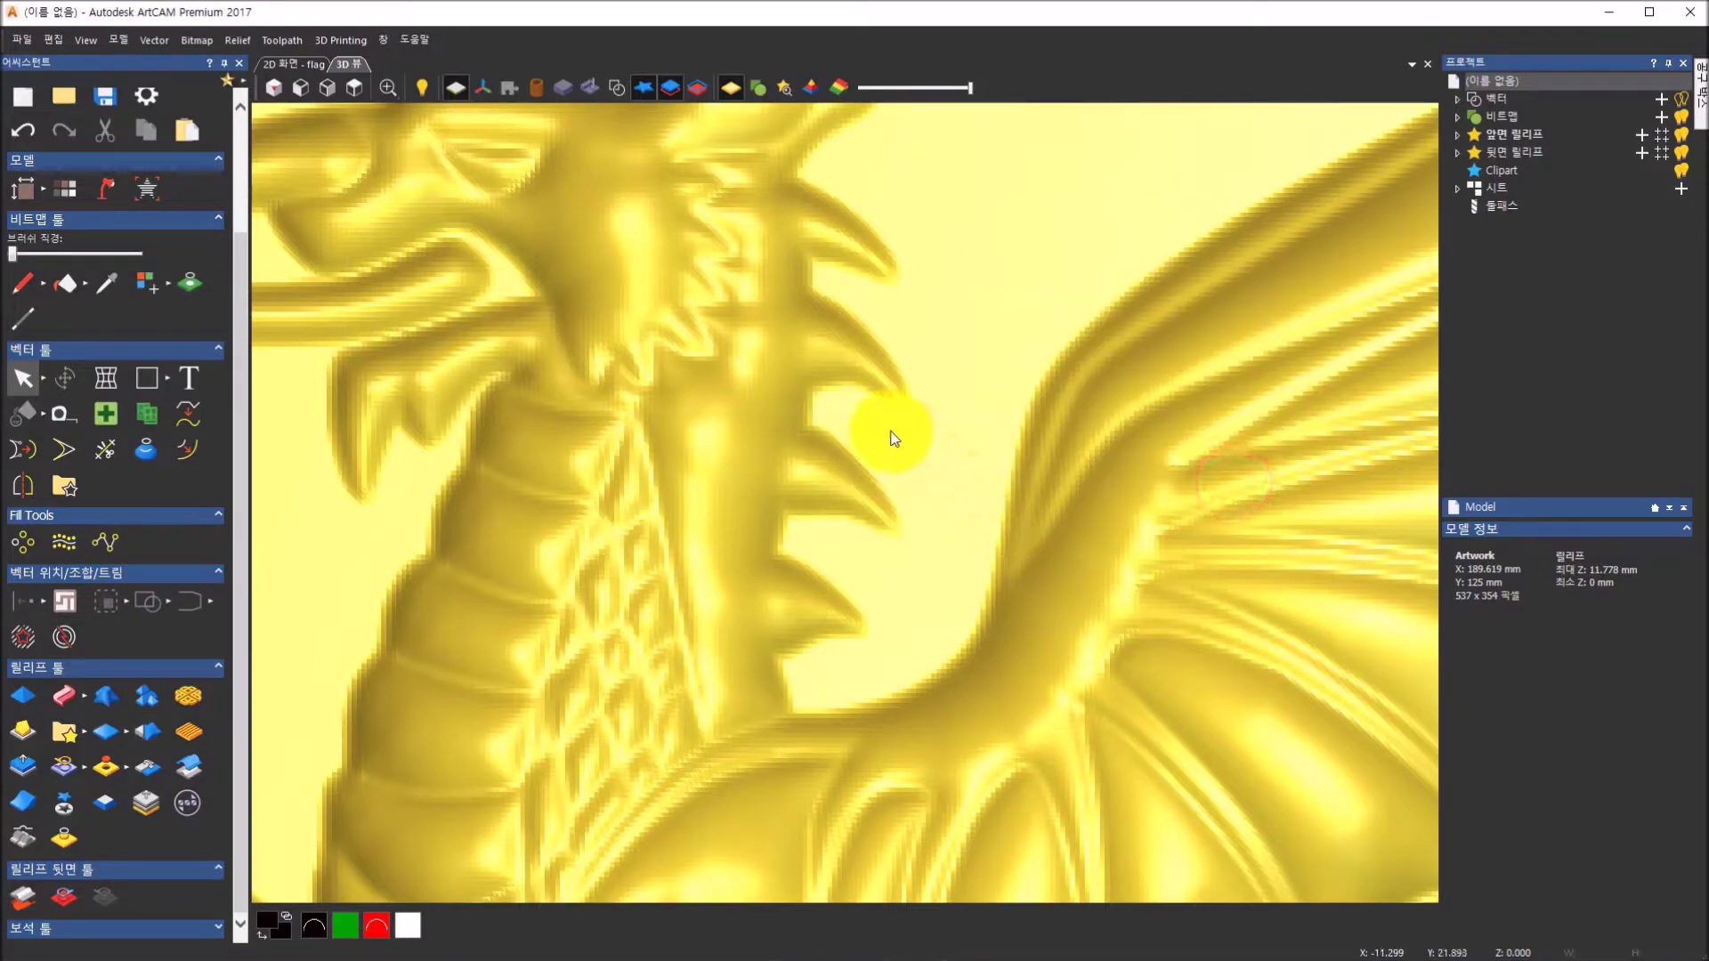
- Show the relief from above with the zero plane hidden and examine the complete dragon
left_click(365, 95)
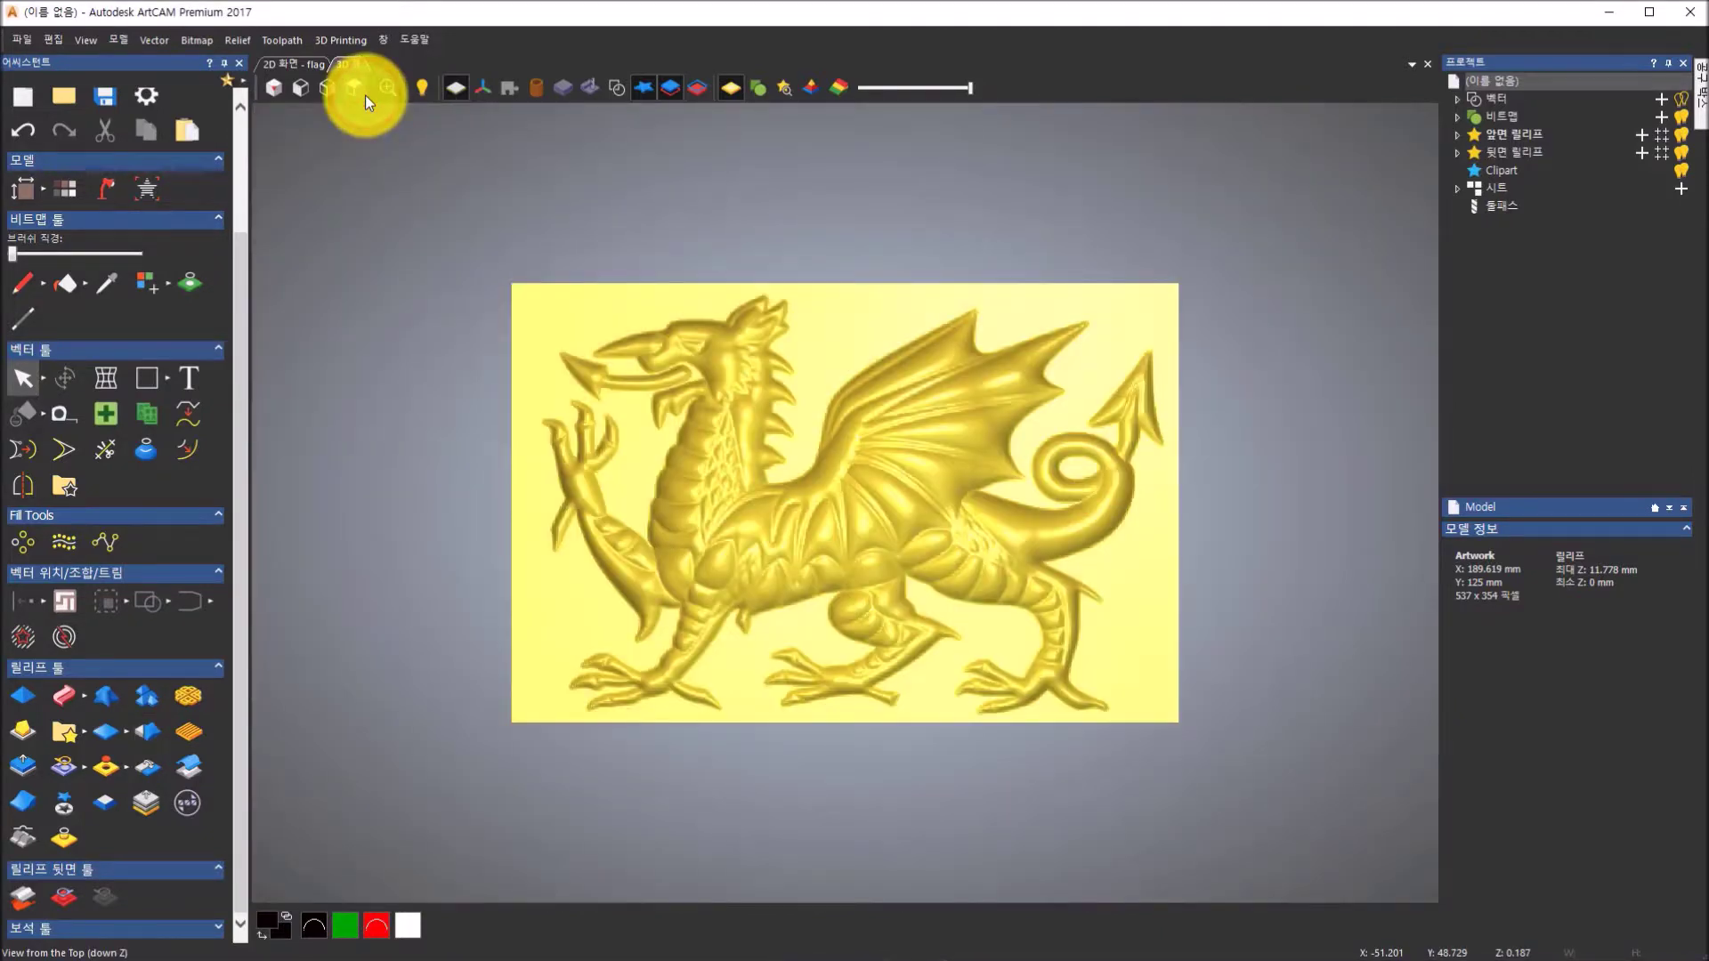
left_click(458, 88)
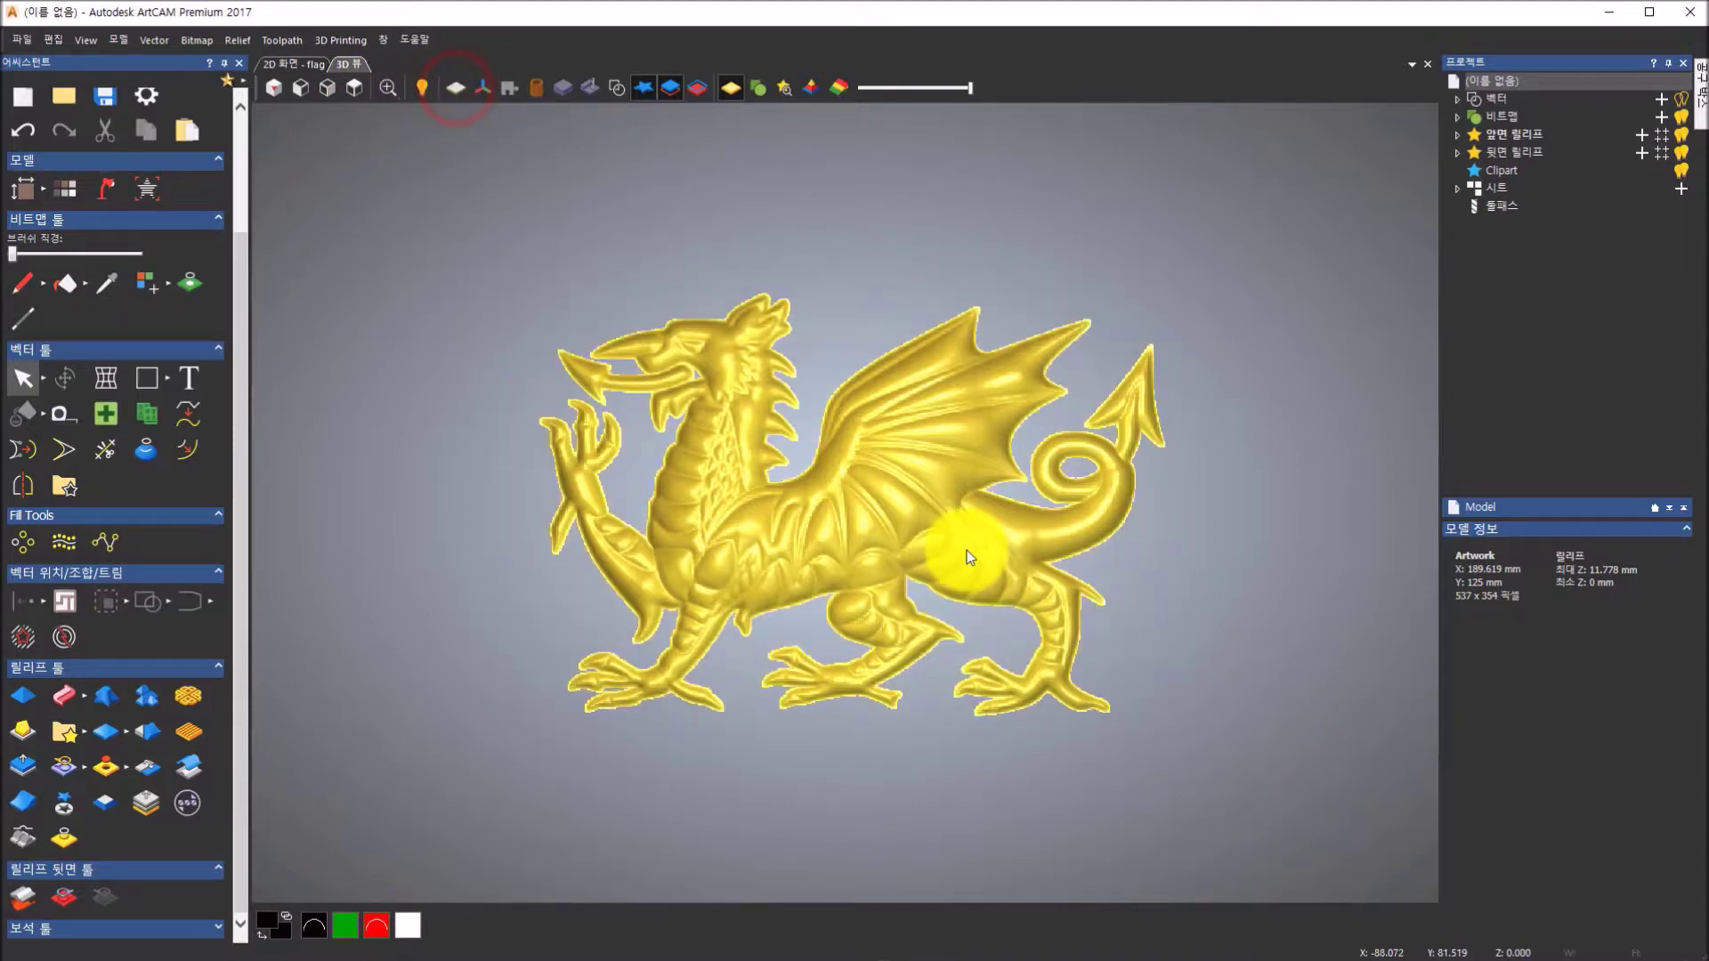
left_click_drag(993, 582, 862, 587)
scroll(1054, 493, "up", 2)
scroll(1054, 492, "up", 2)
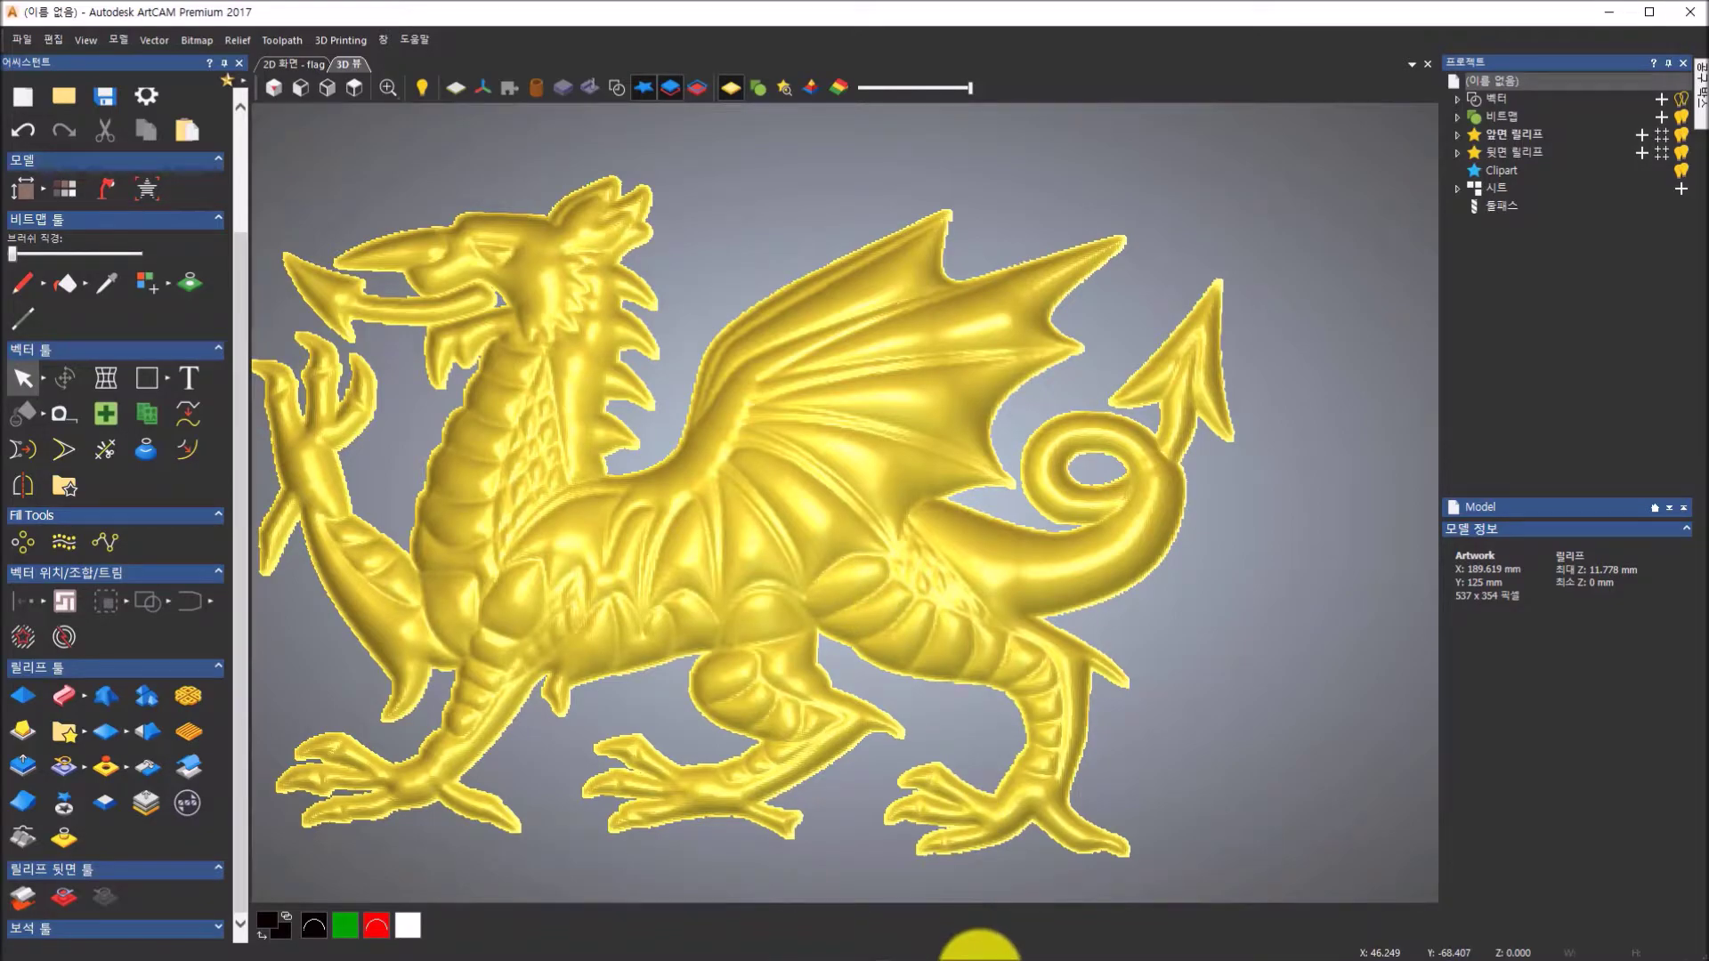
- Switch to the Photos viewer and look at the example slide showing the flag beside its finished dragon relief
left_click(979, 950)
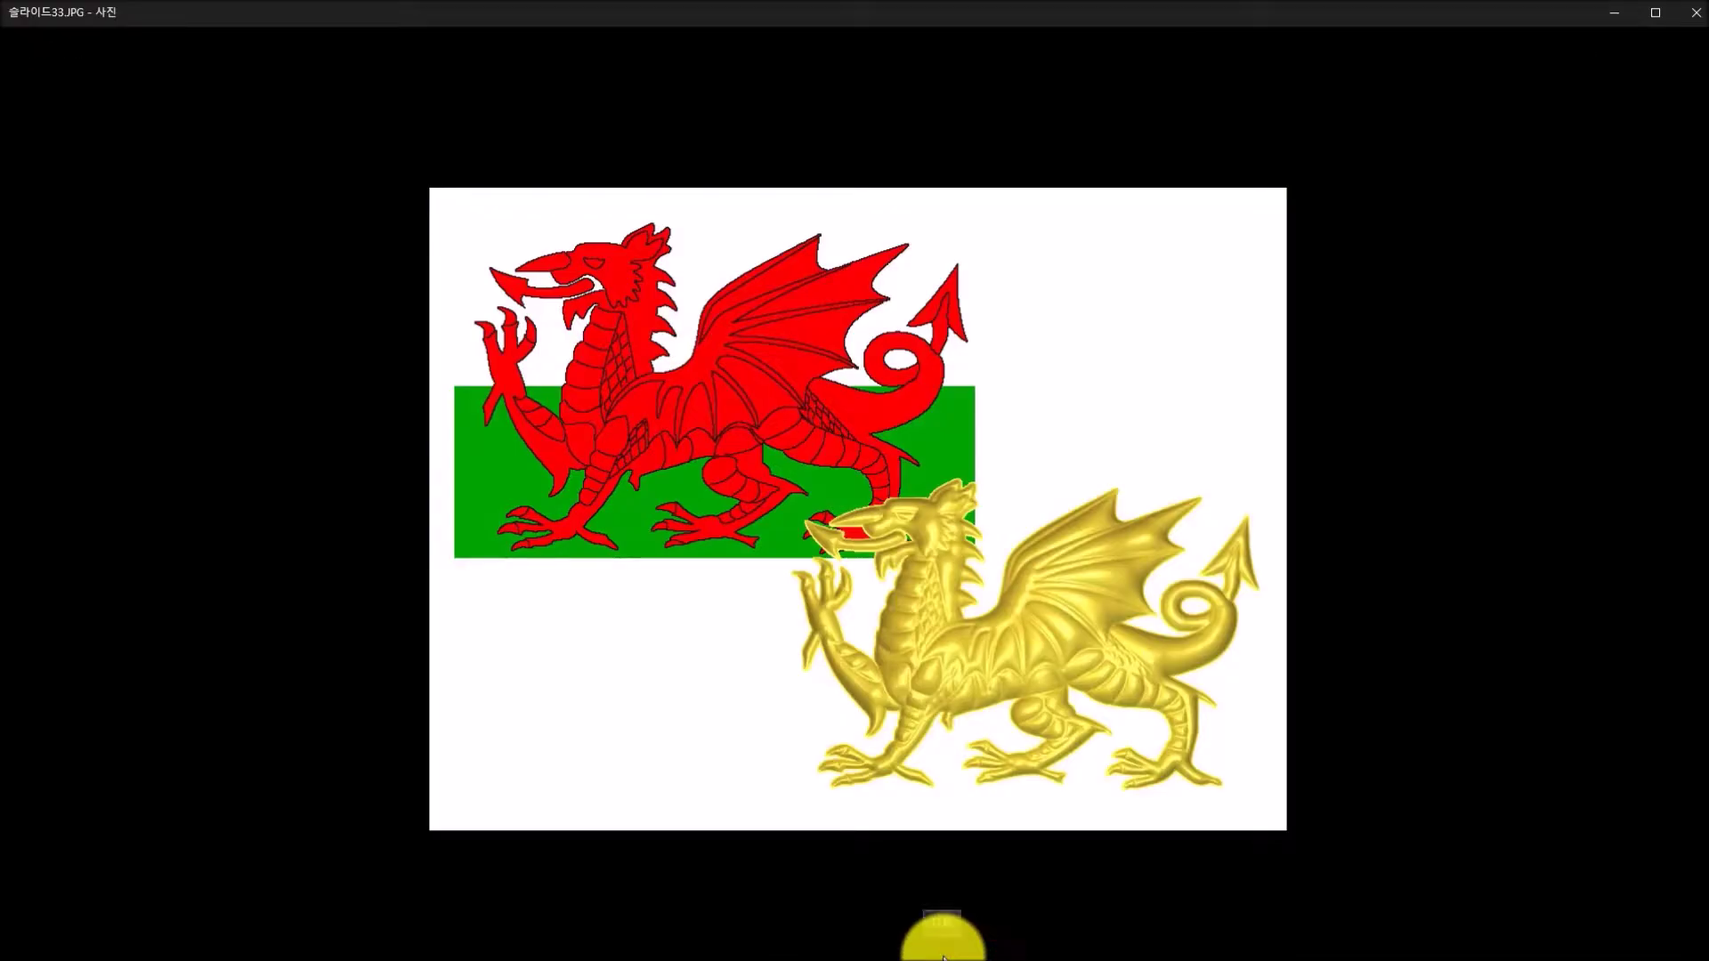
key("Right")
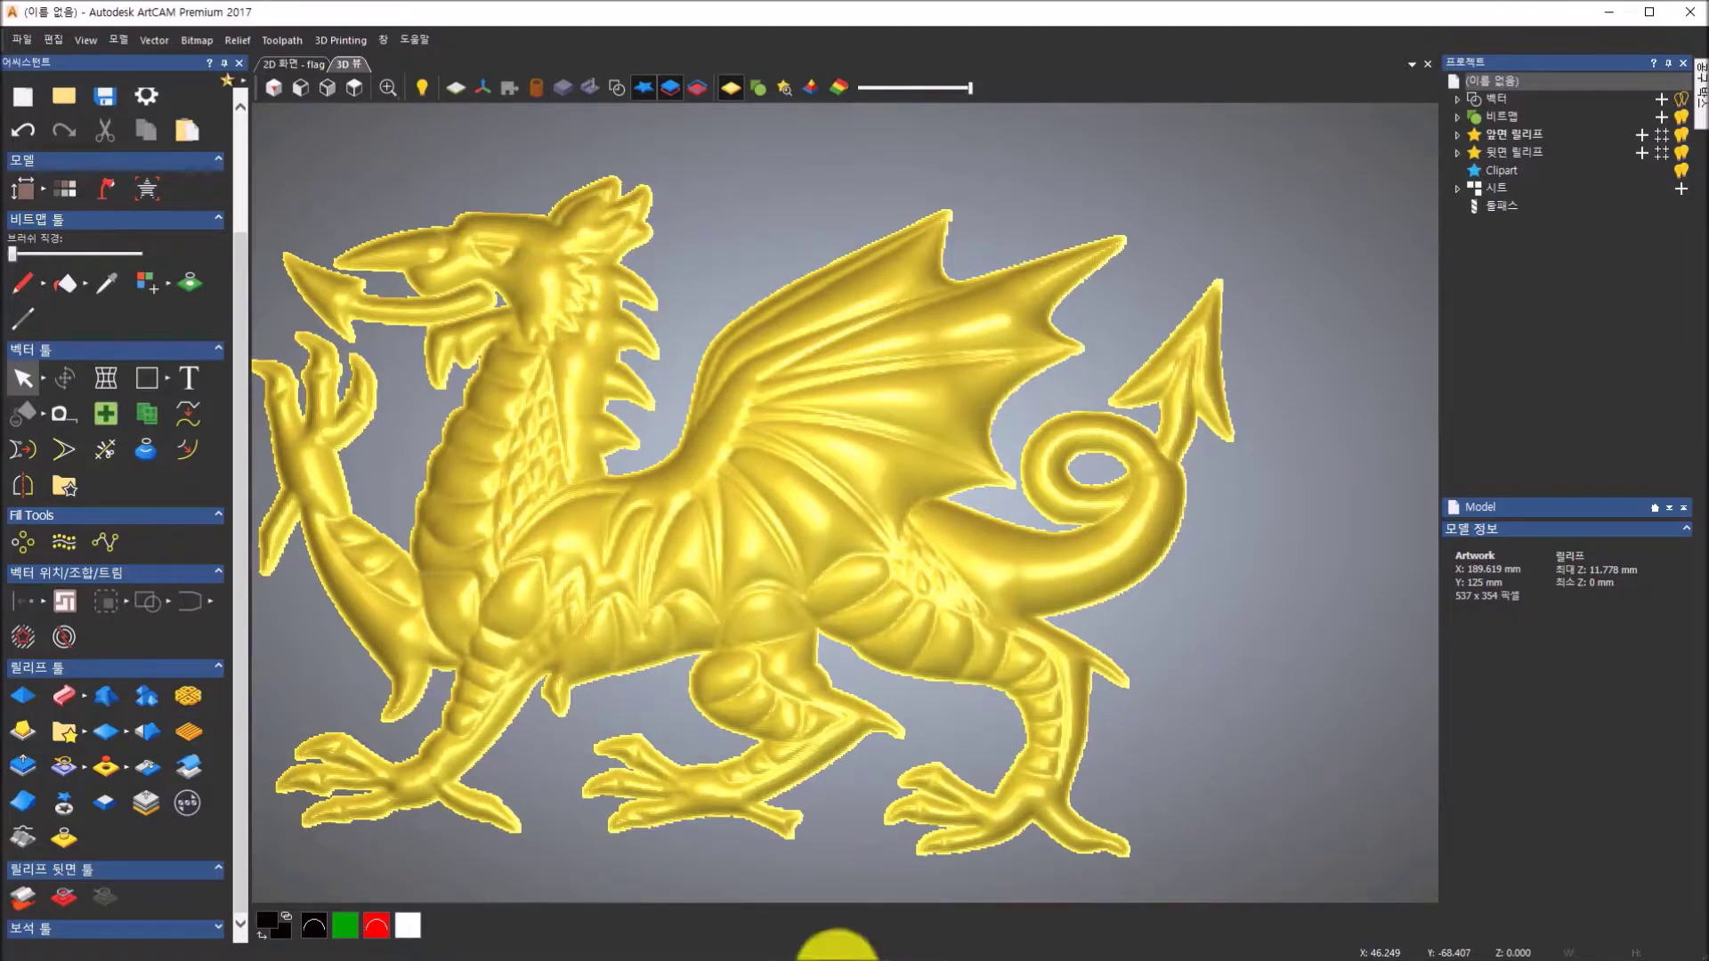
- Return to the 2D view of the flag model and close the model without saving its changes
left_click(295, 67)
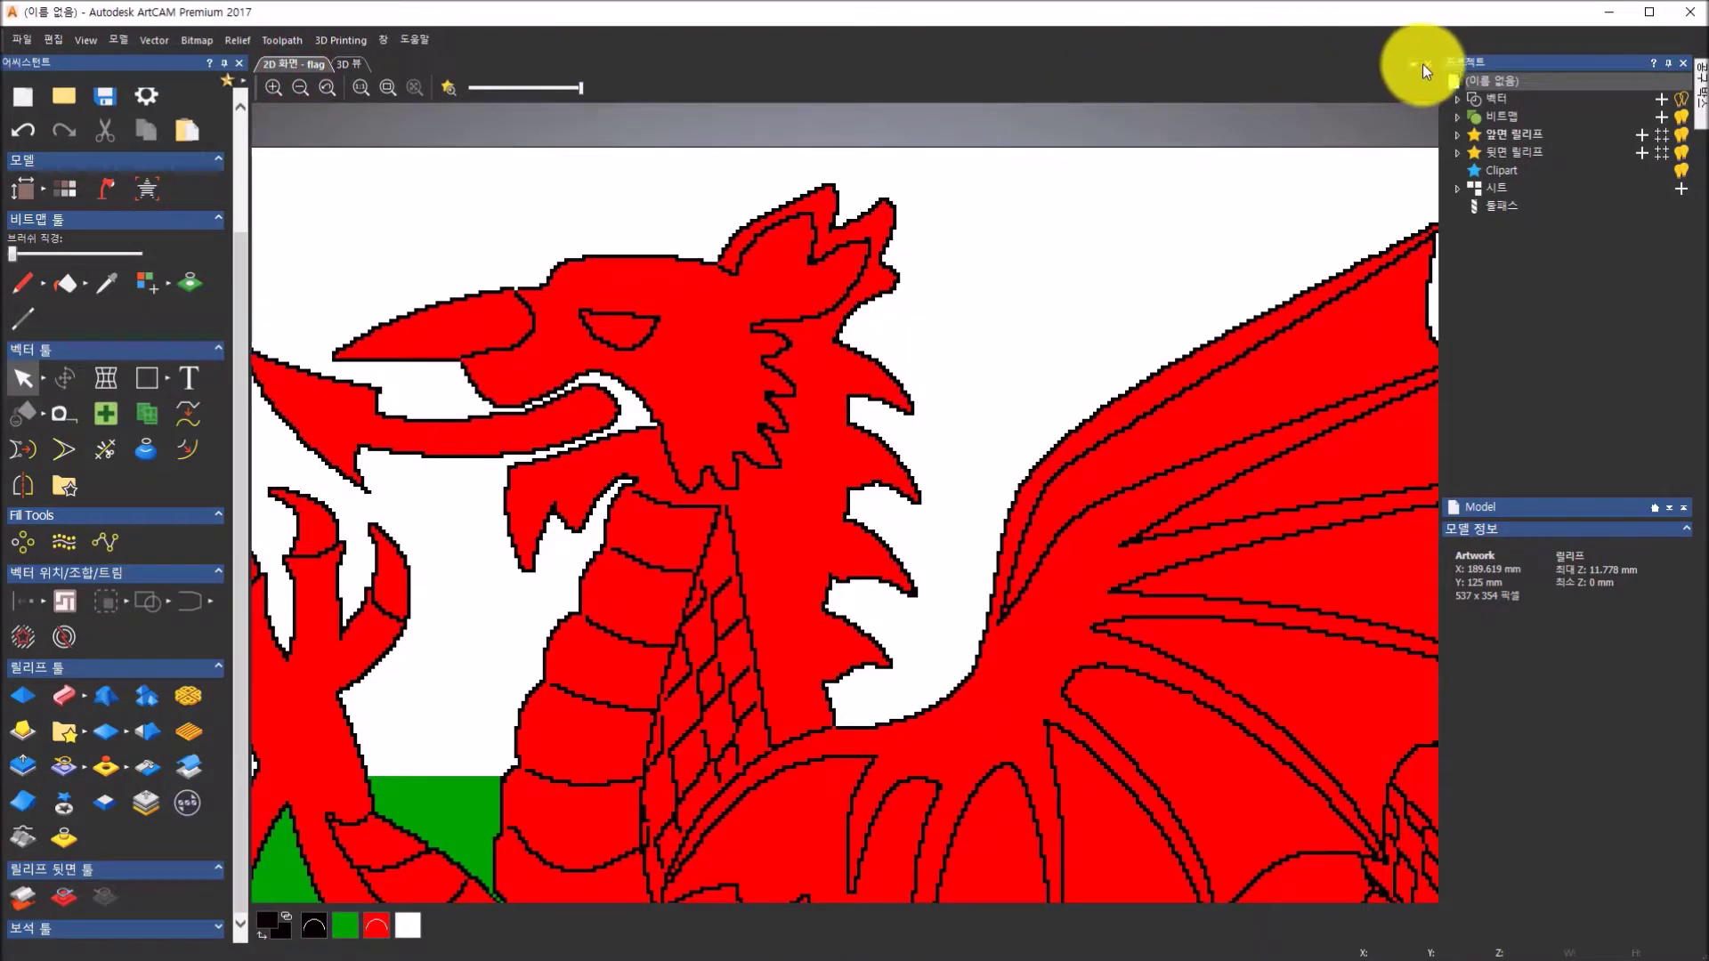
left_click(1426, 63)
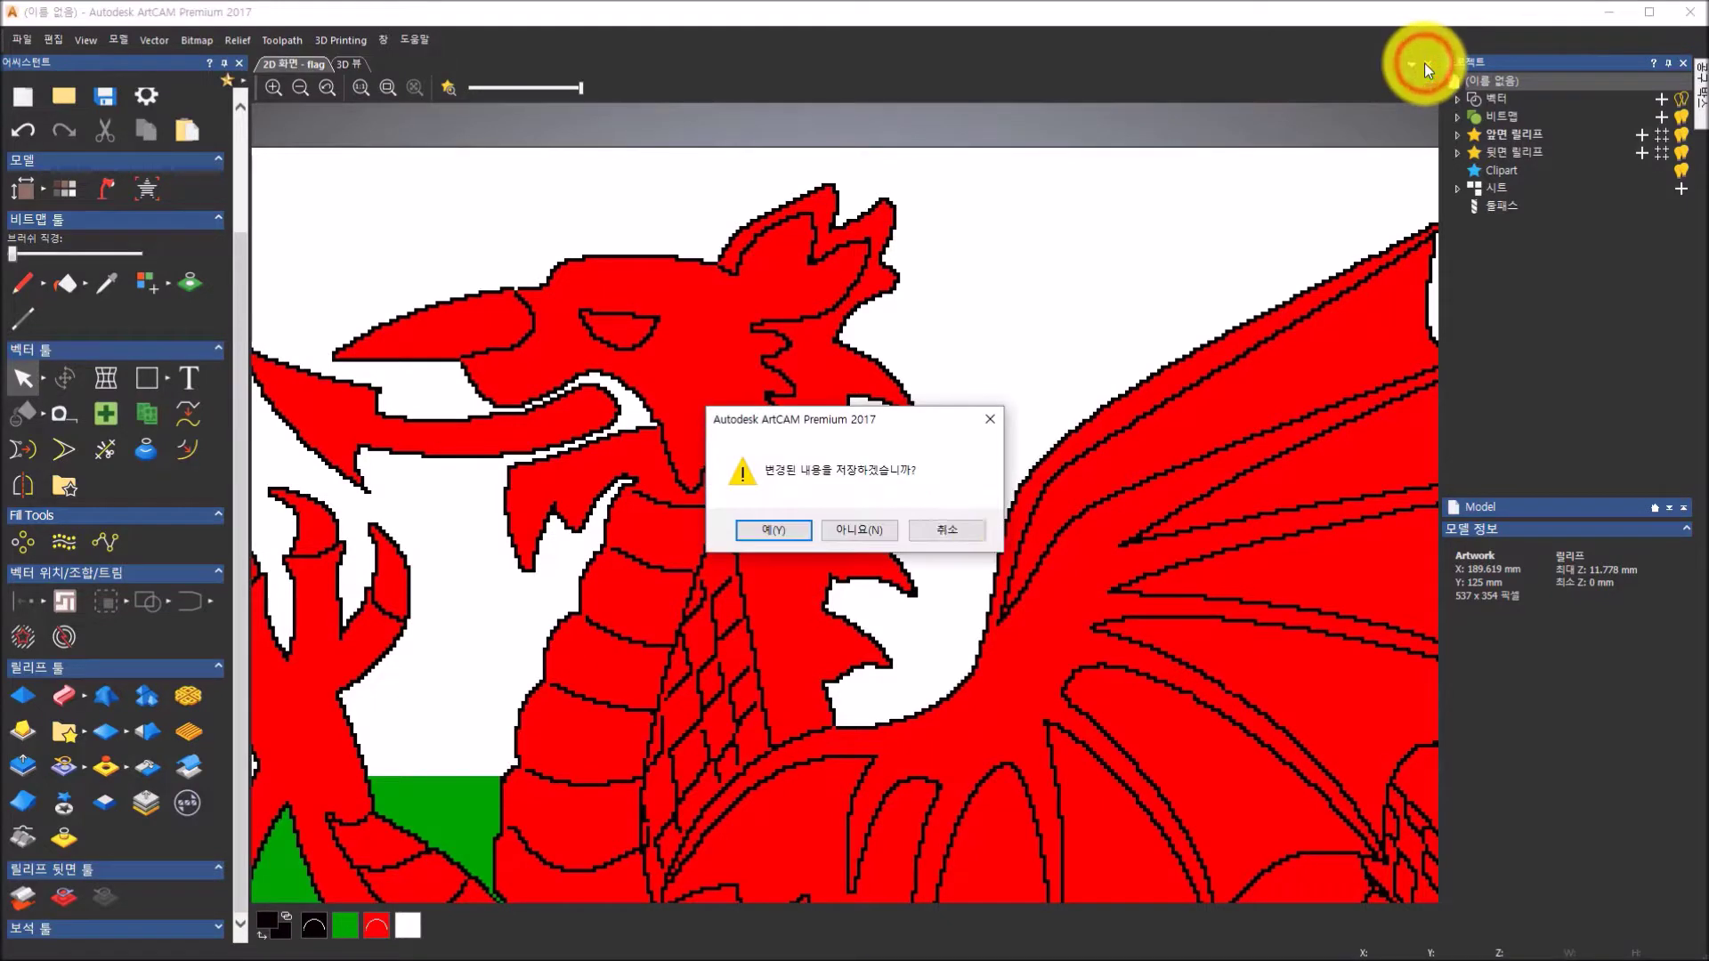
left_click(892, 524)
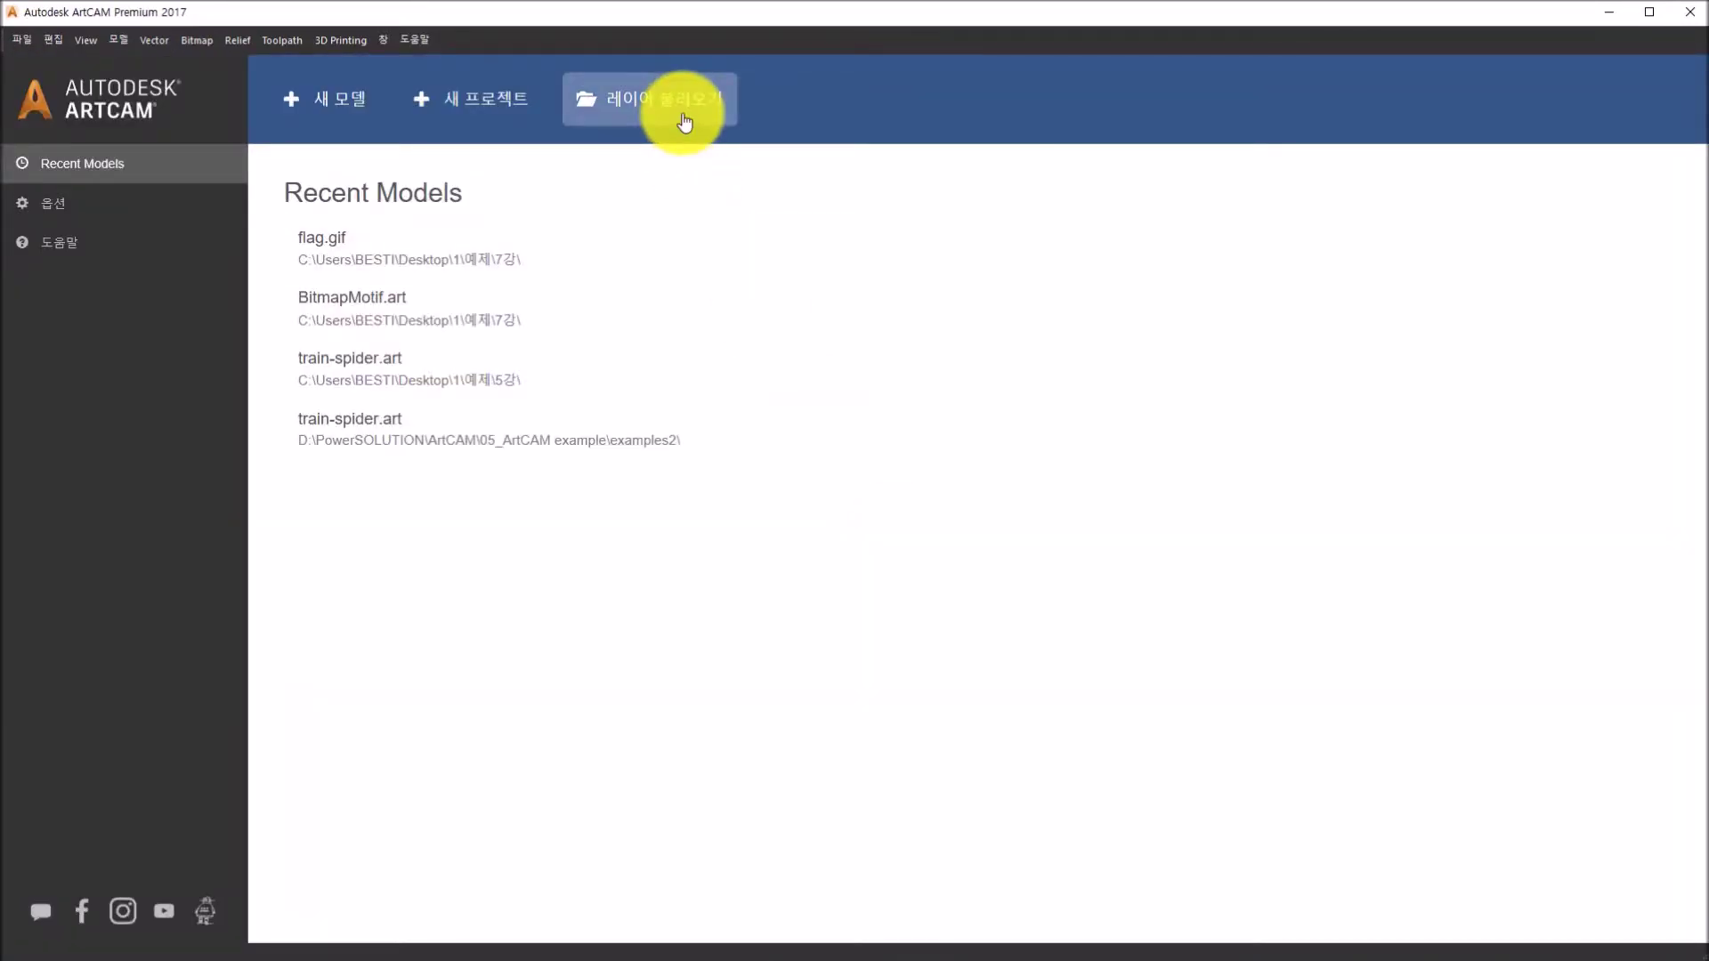
- Open smile.gif as a new model with a height of 100 mm and the origin at its centre
left_click(685, 121)
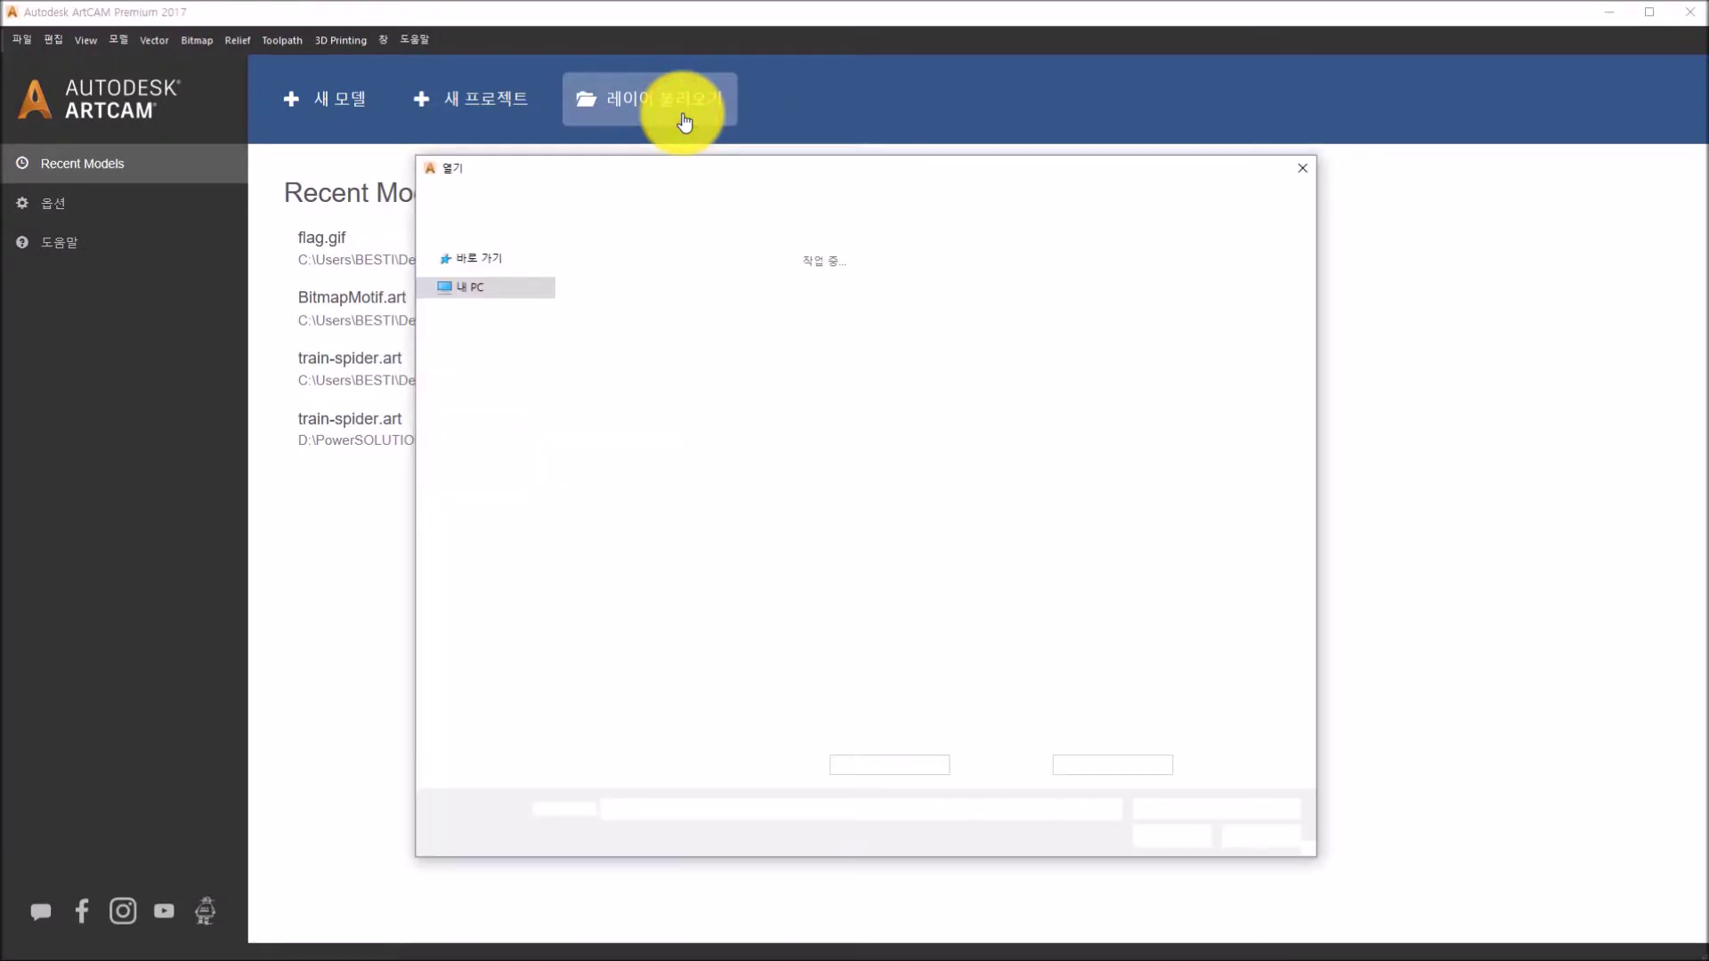
left_click(801, 304)
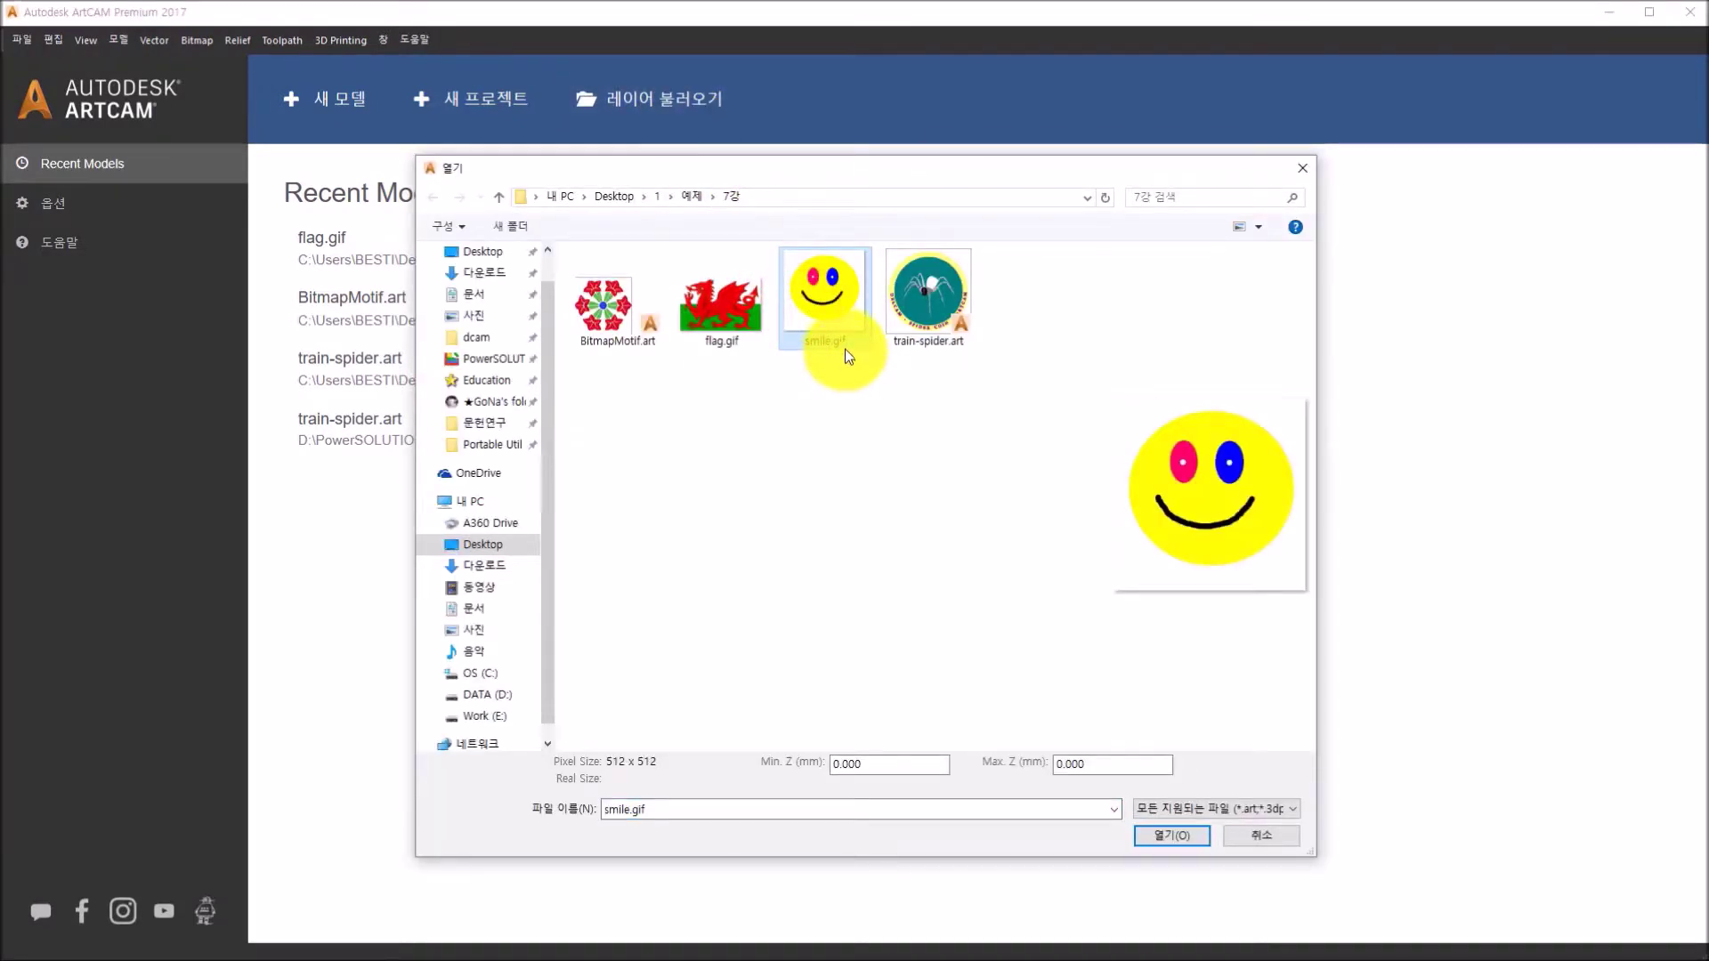
left_click(1168, 838)
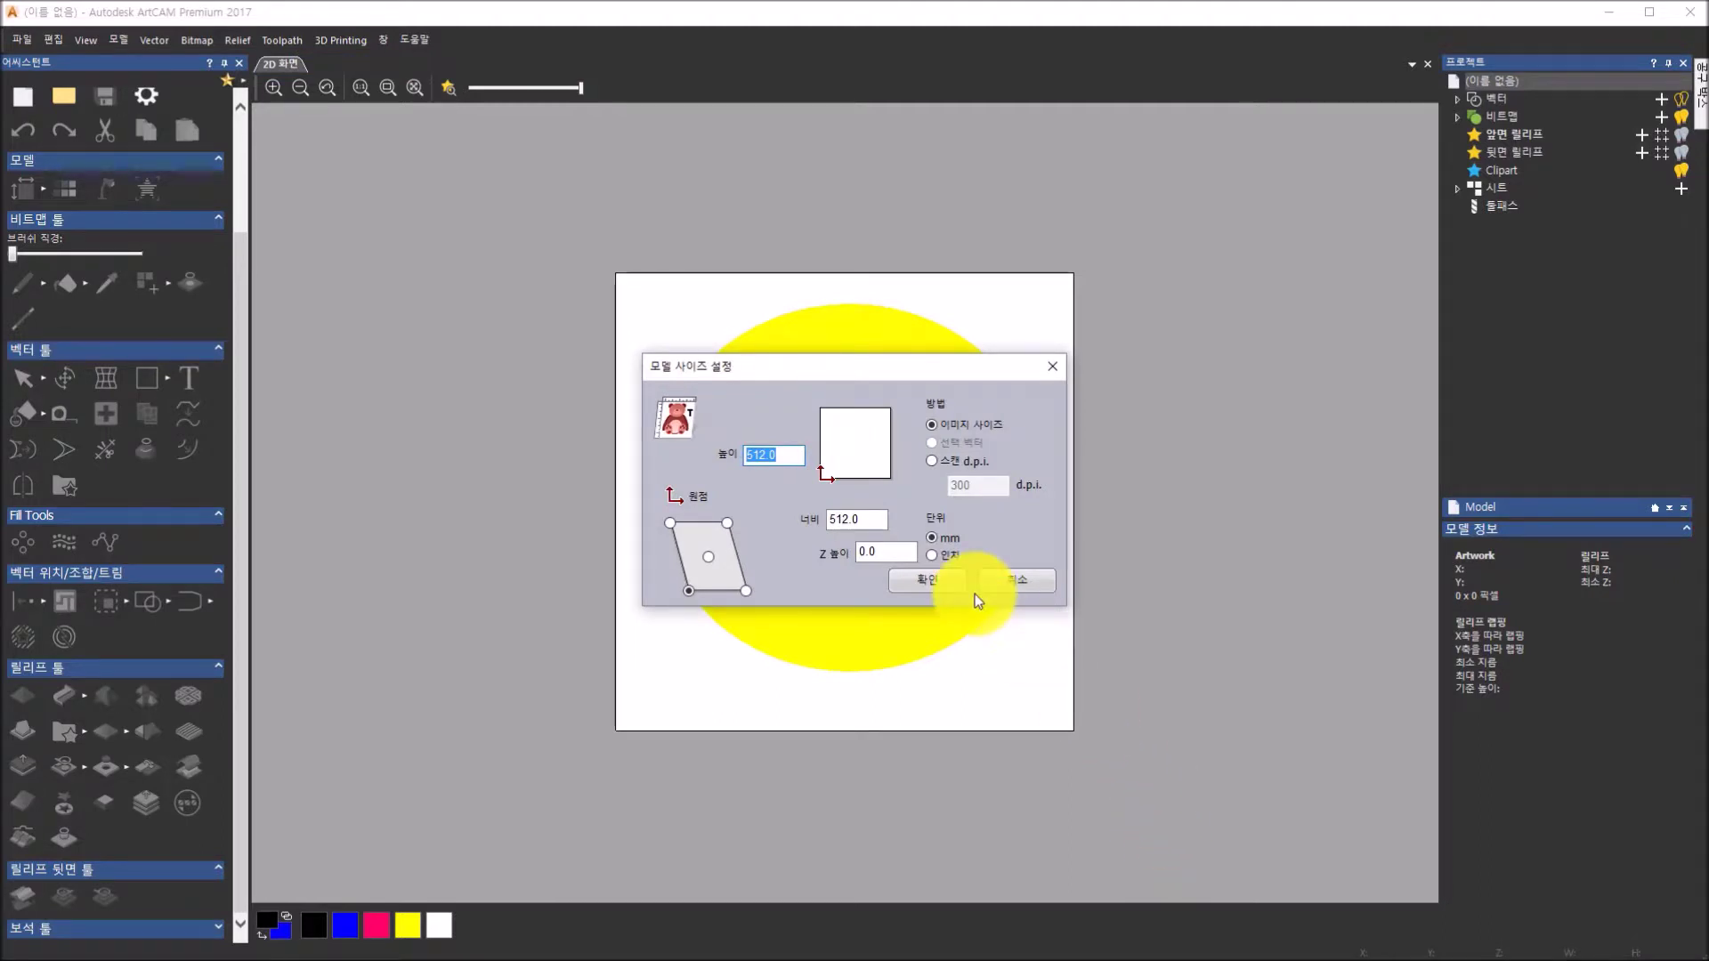
type("100")
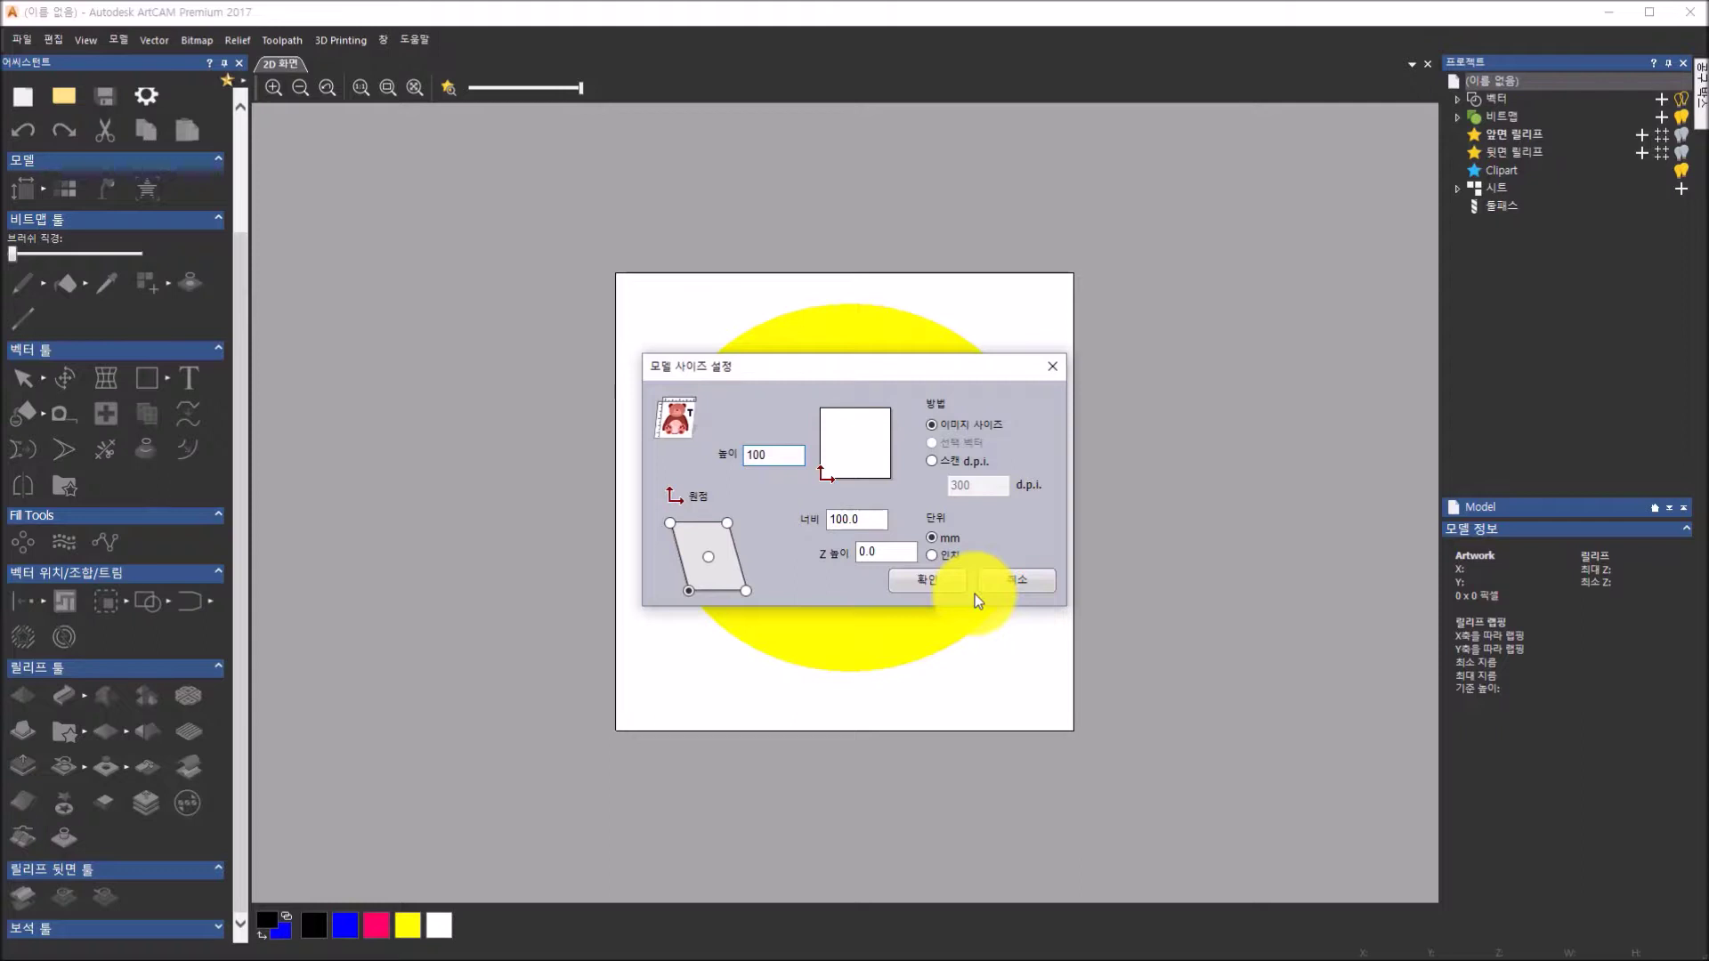
left_click(709, 558)
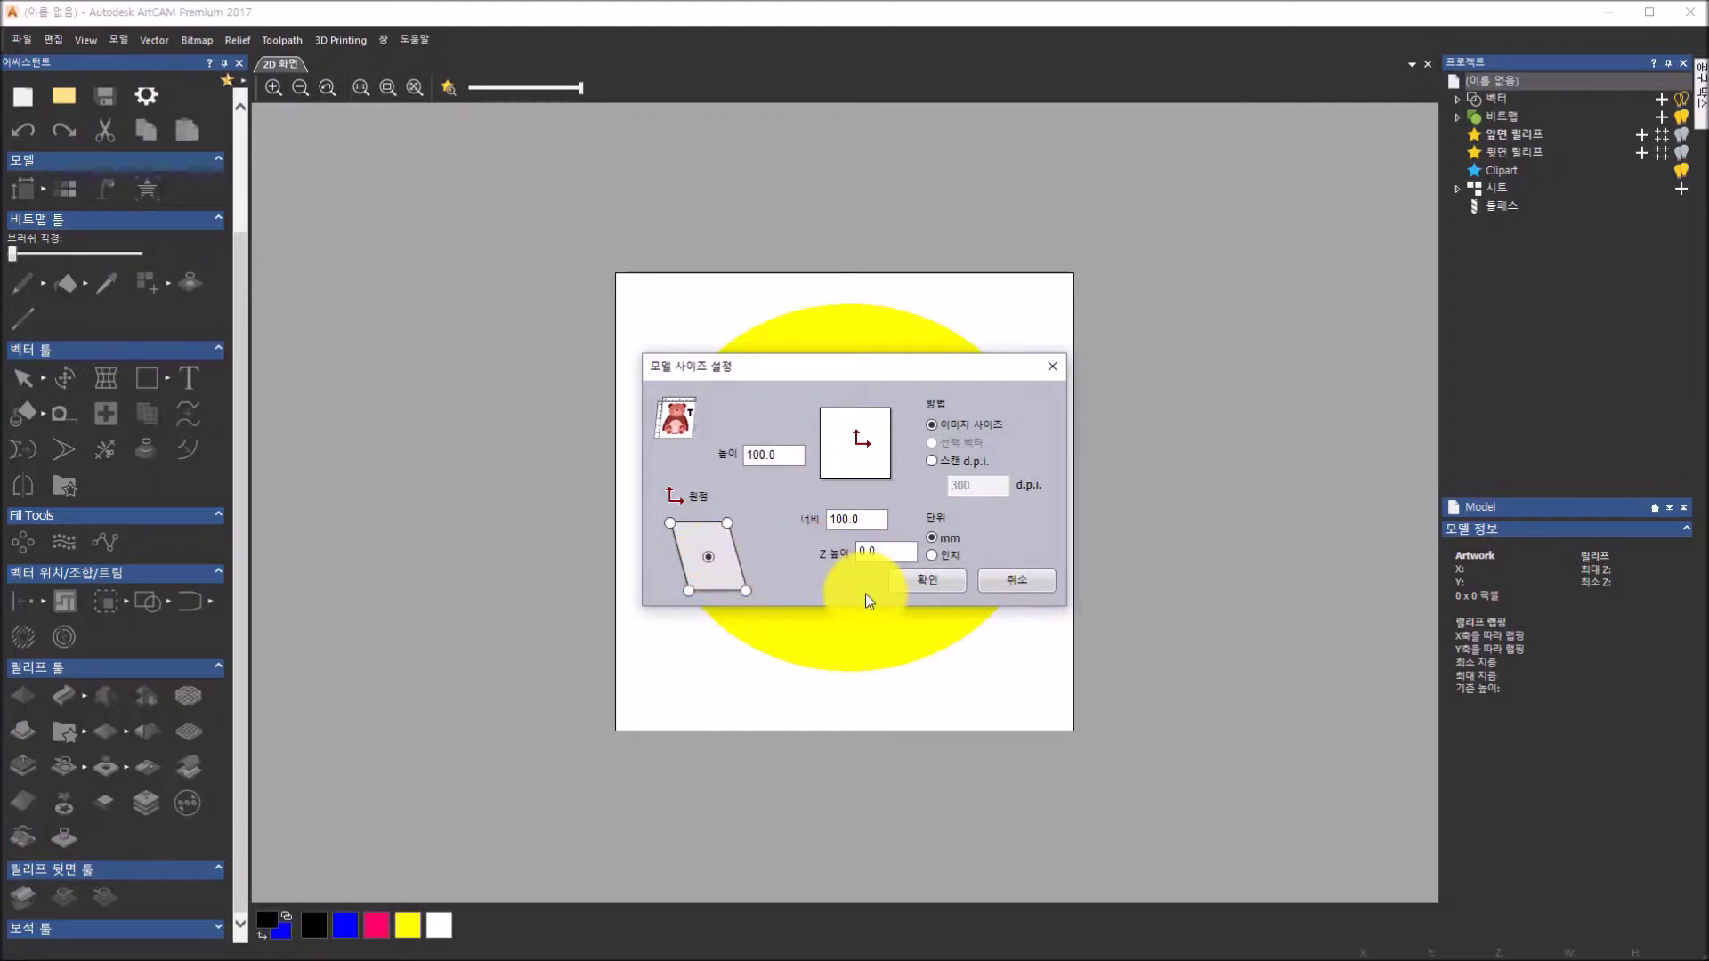
left_click(925, 578)
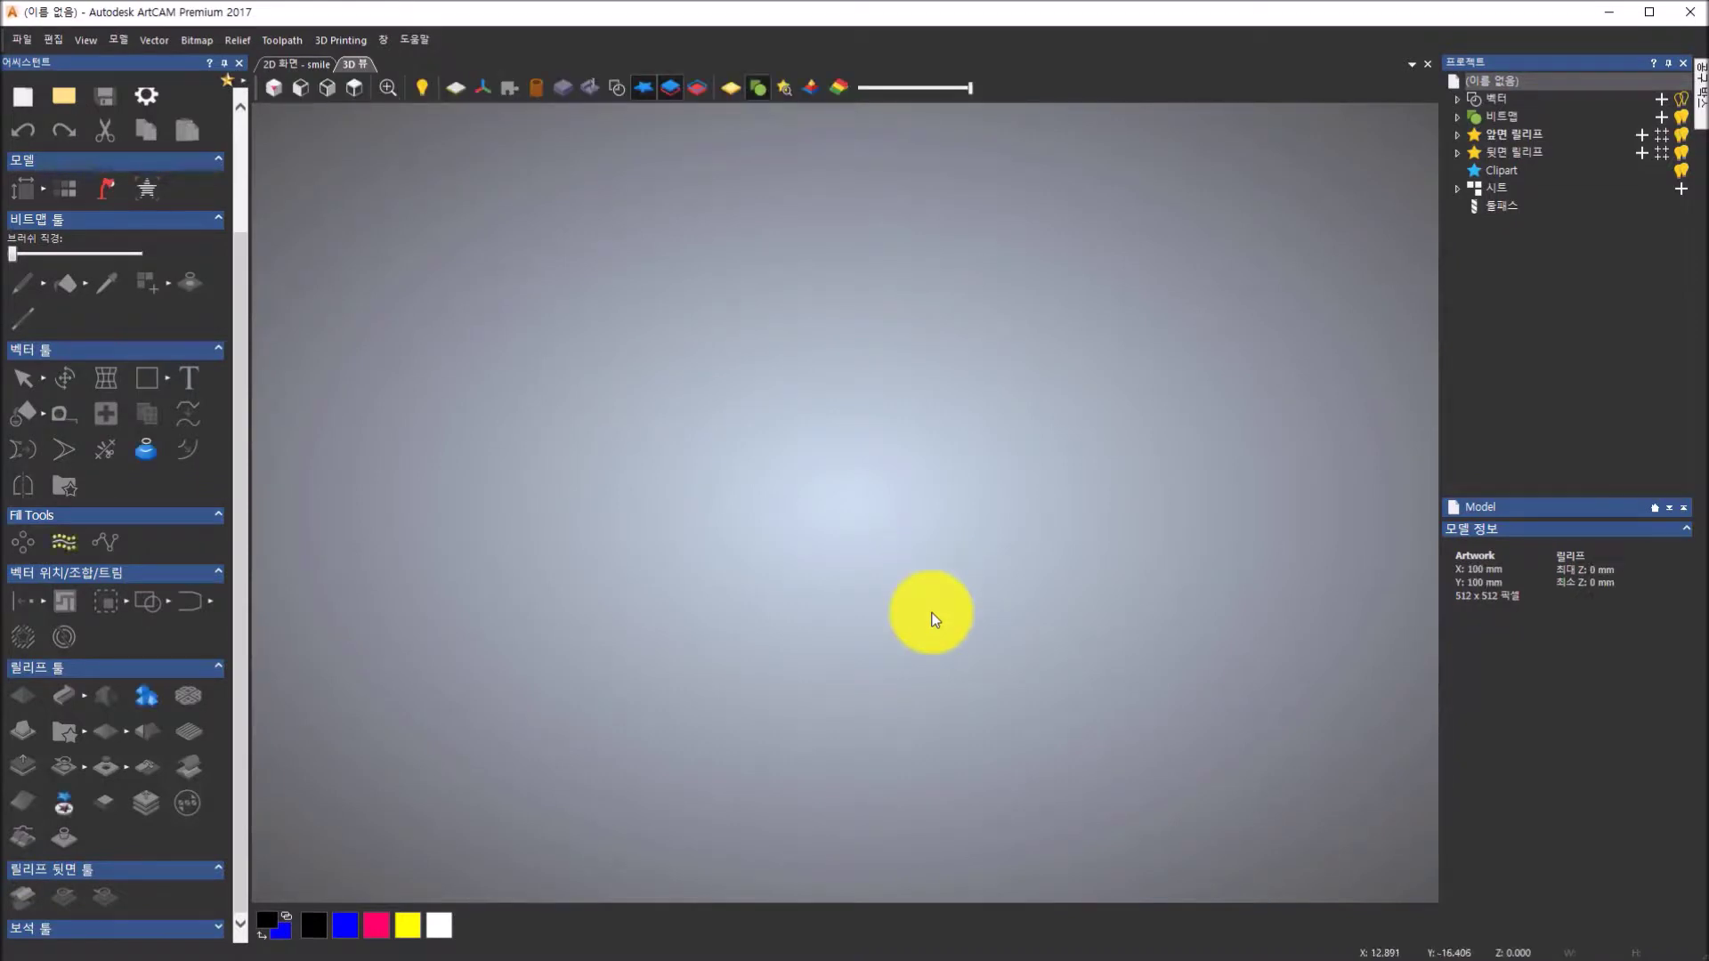
- Check the smile bitmap in the 2D view against the 3D view, and turn on the zero plane in 3D
left_click(305, 66)
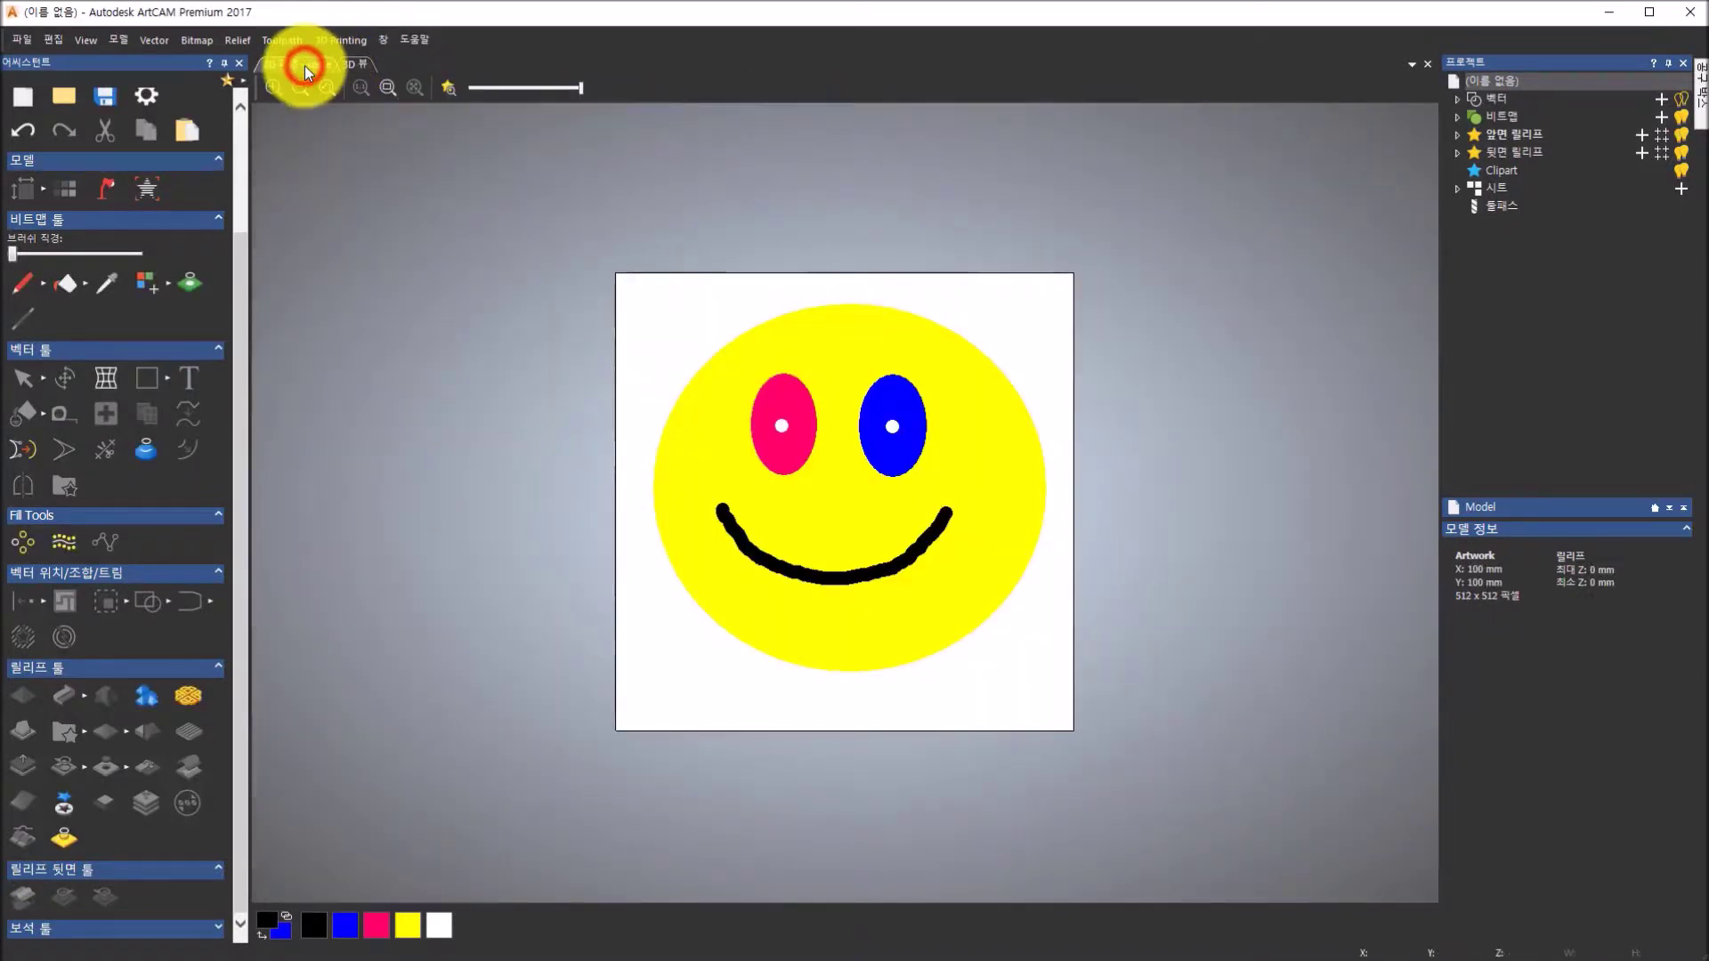
left_click(360, 66)
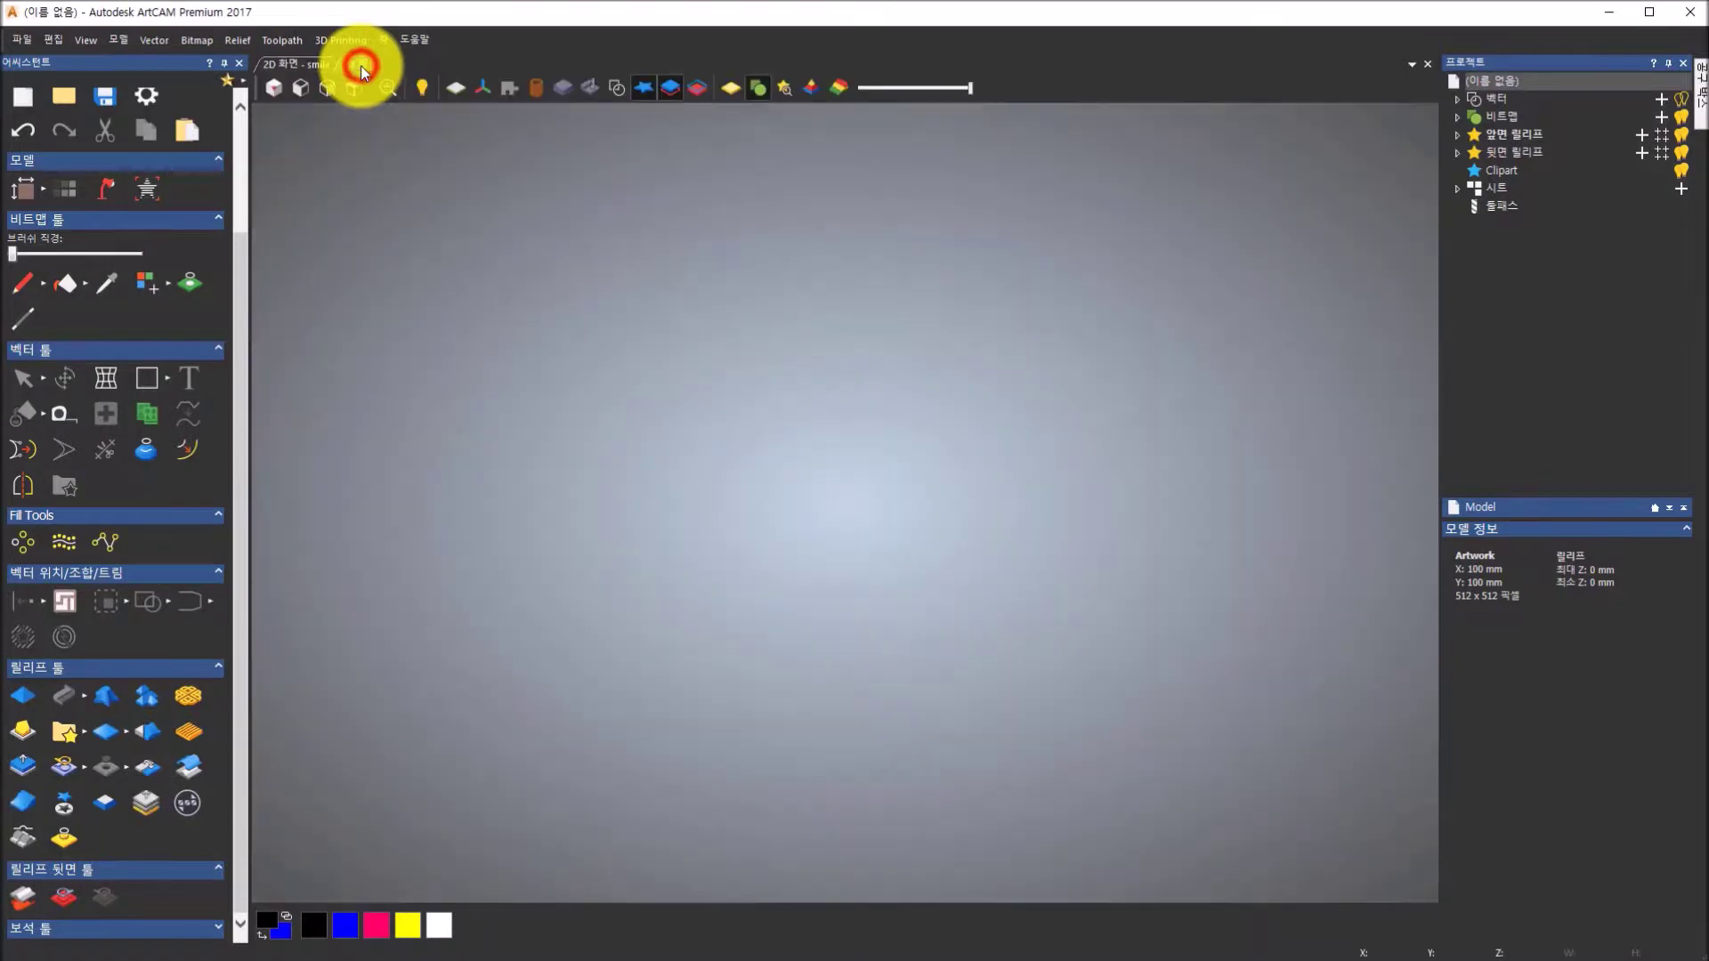
left_click(308, 60)
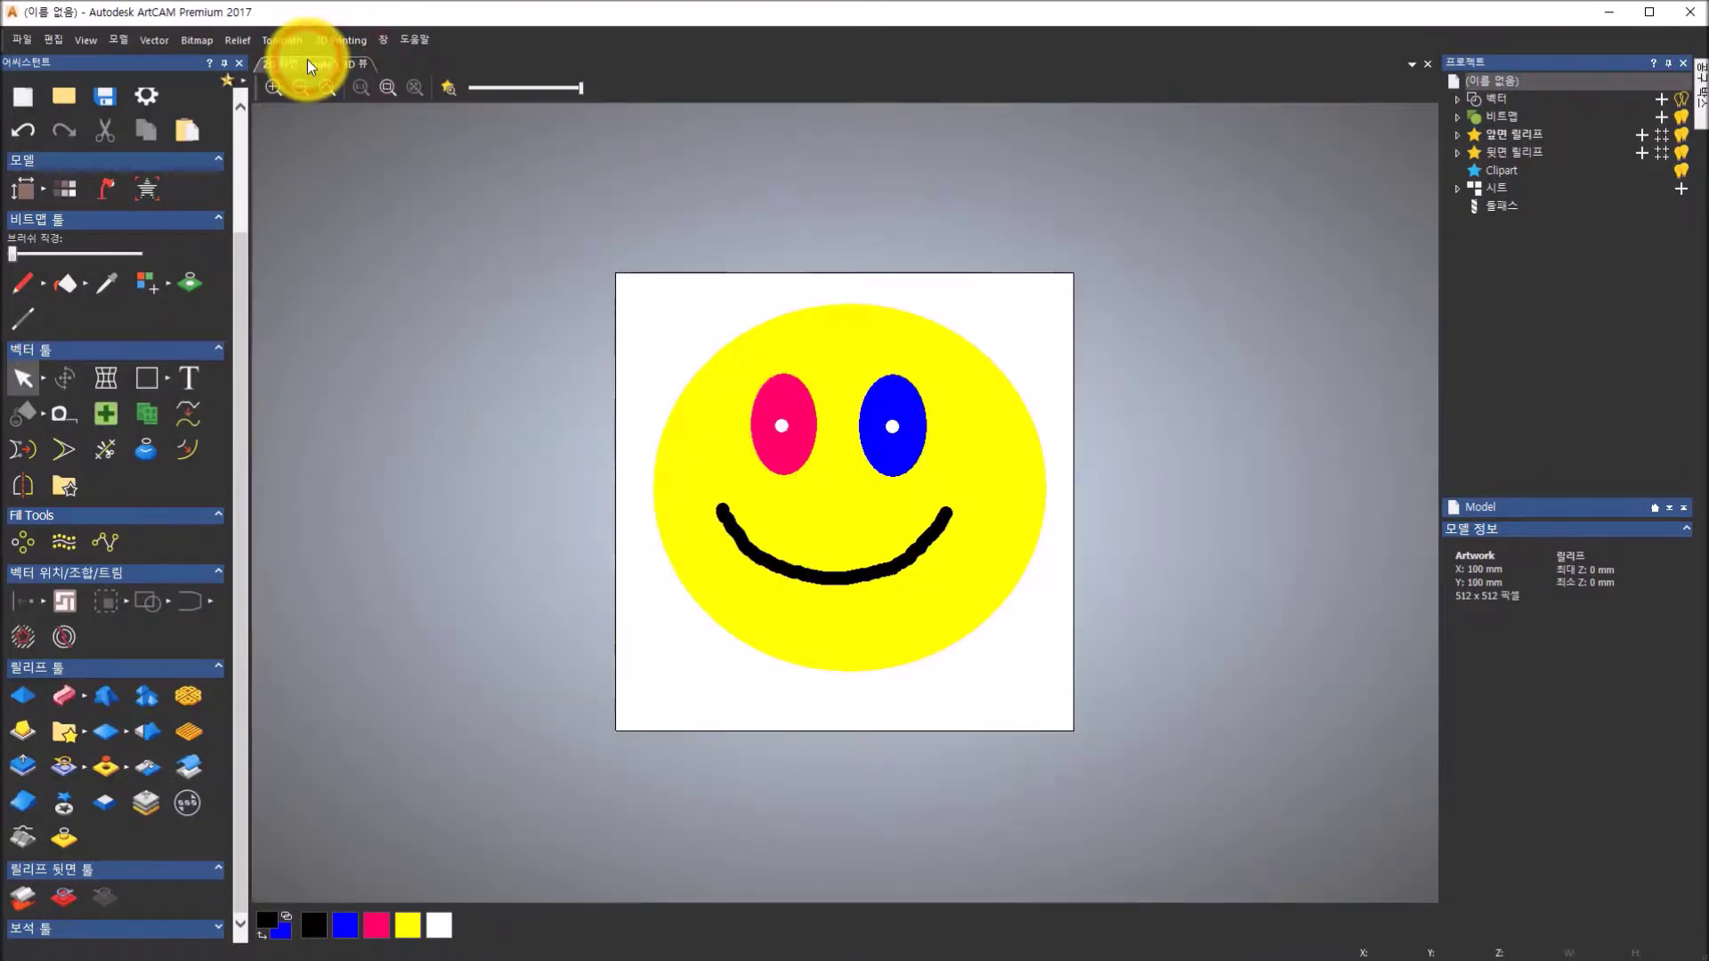
left_click(353, 62)
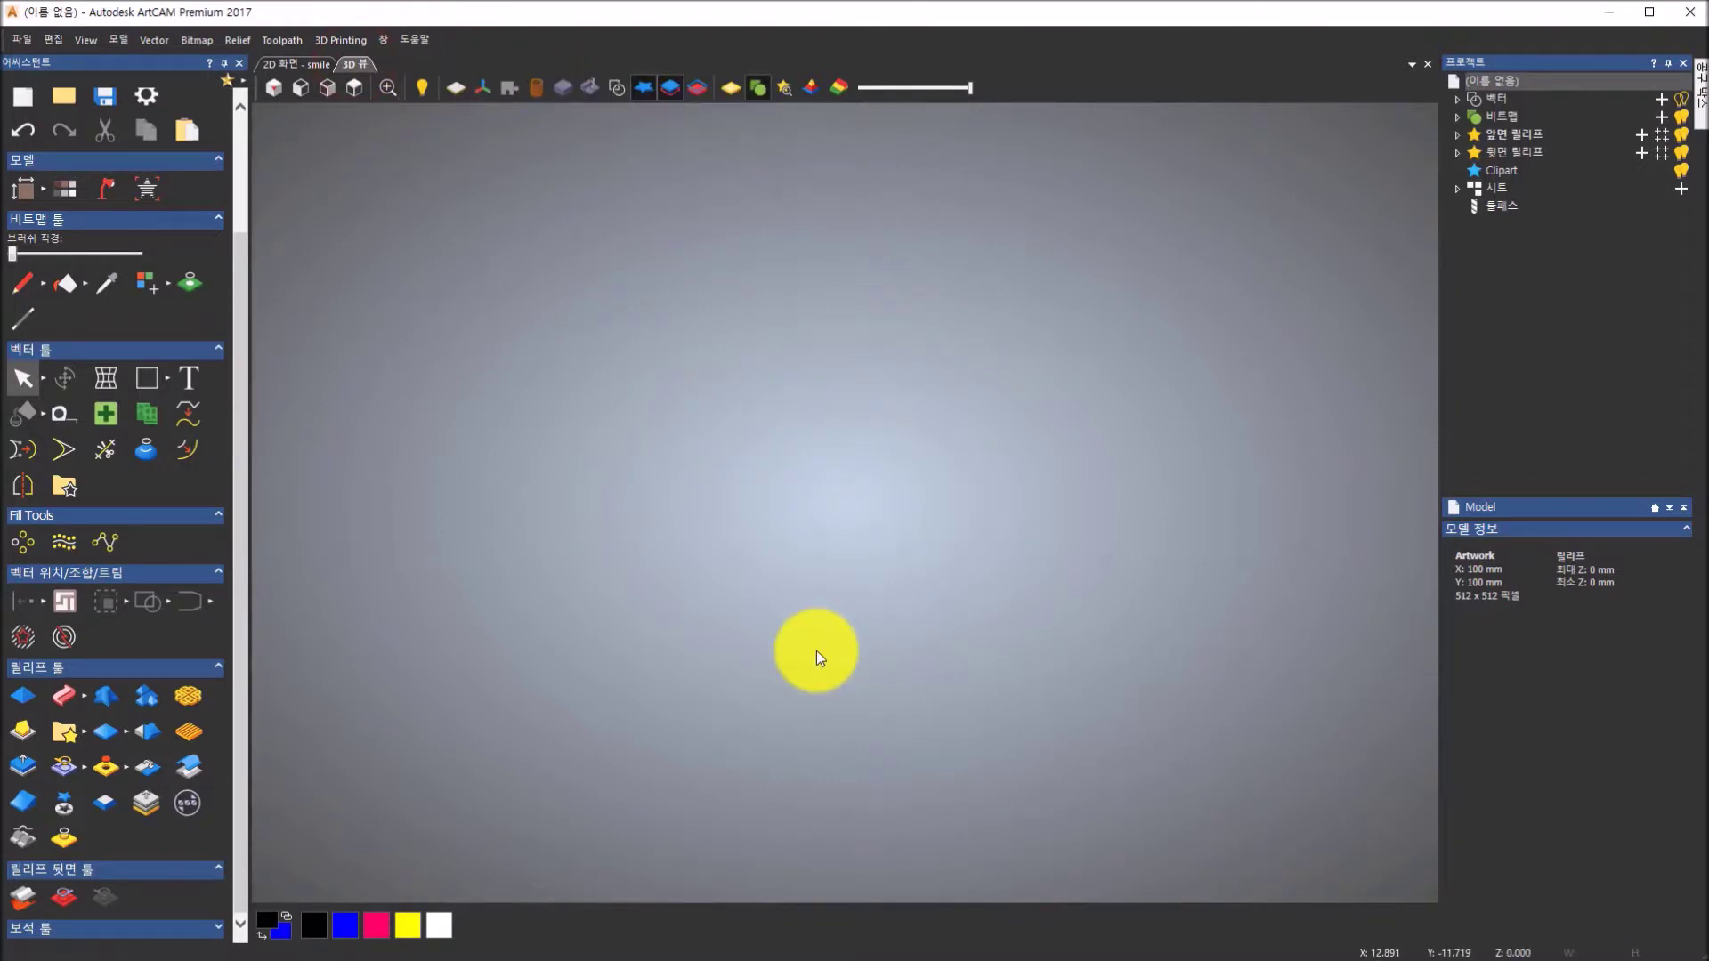
left_click(456, 88)
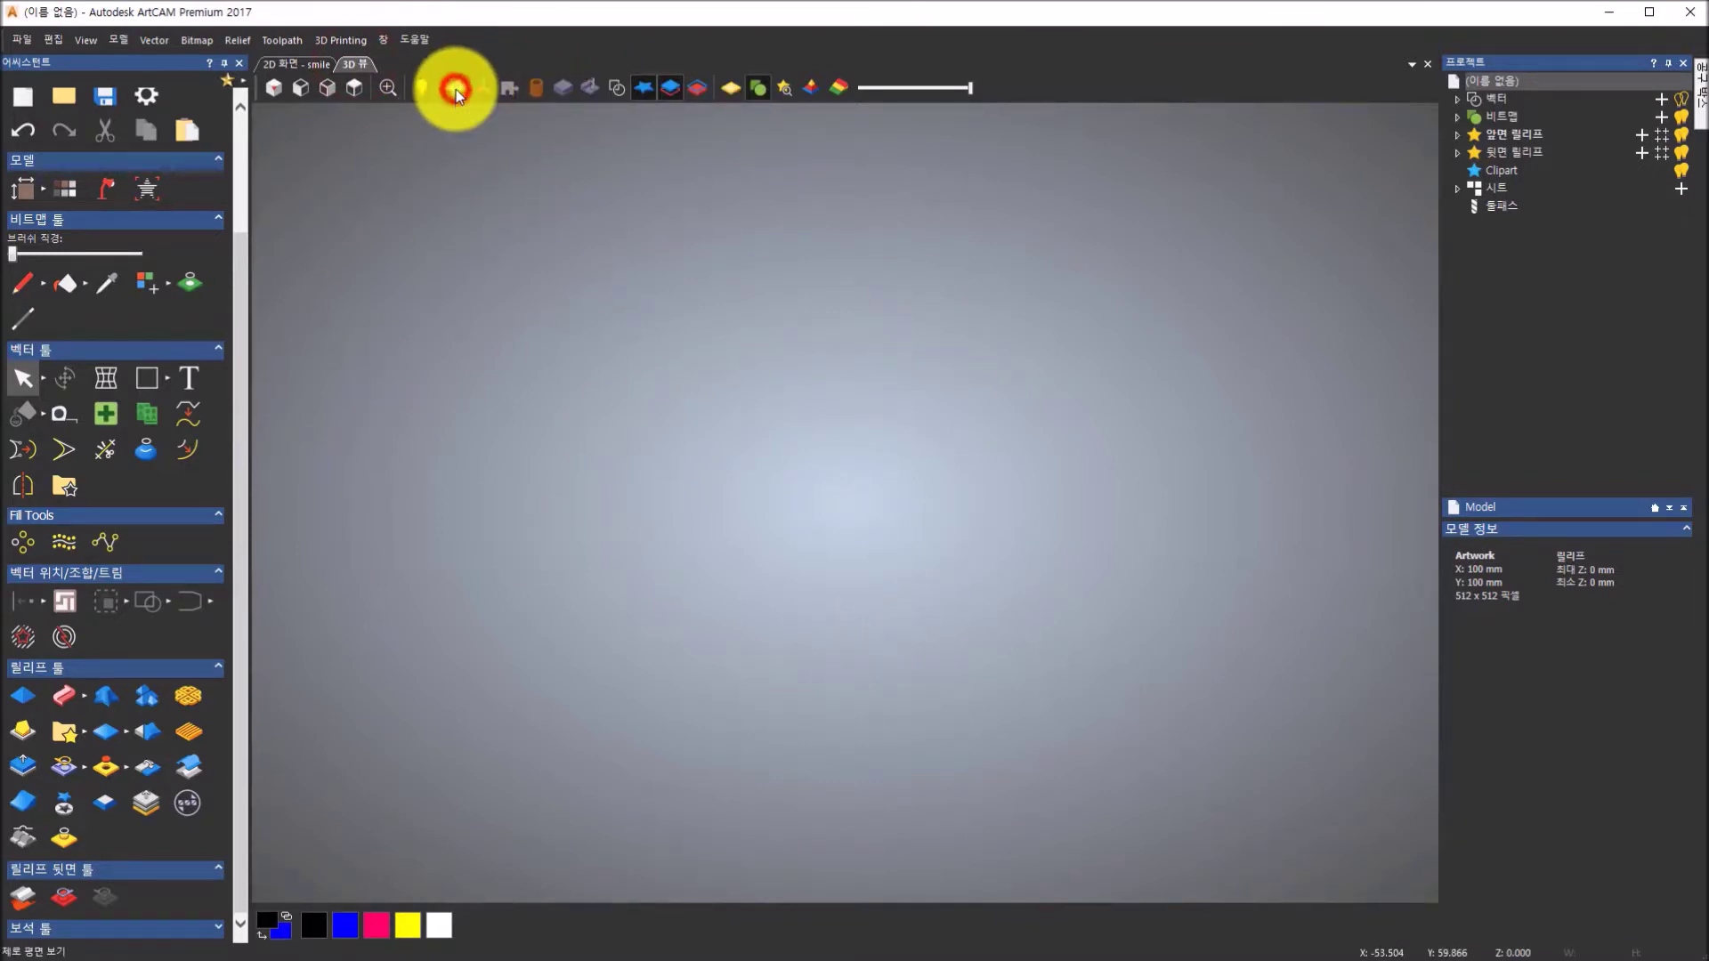
- Give the yellow face colour a round shape profile limited to a height of 2 mm
left_click_drag(981, 602, 1111, 301)
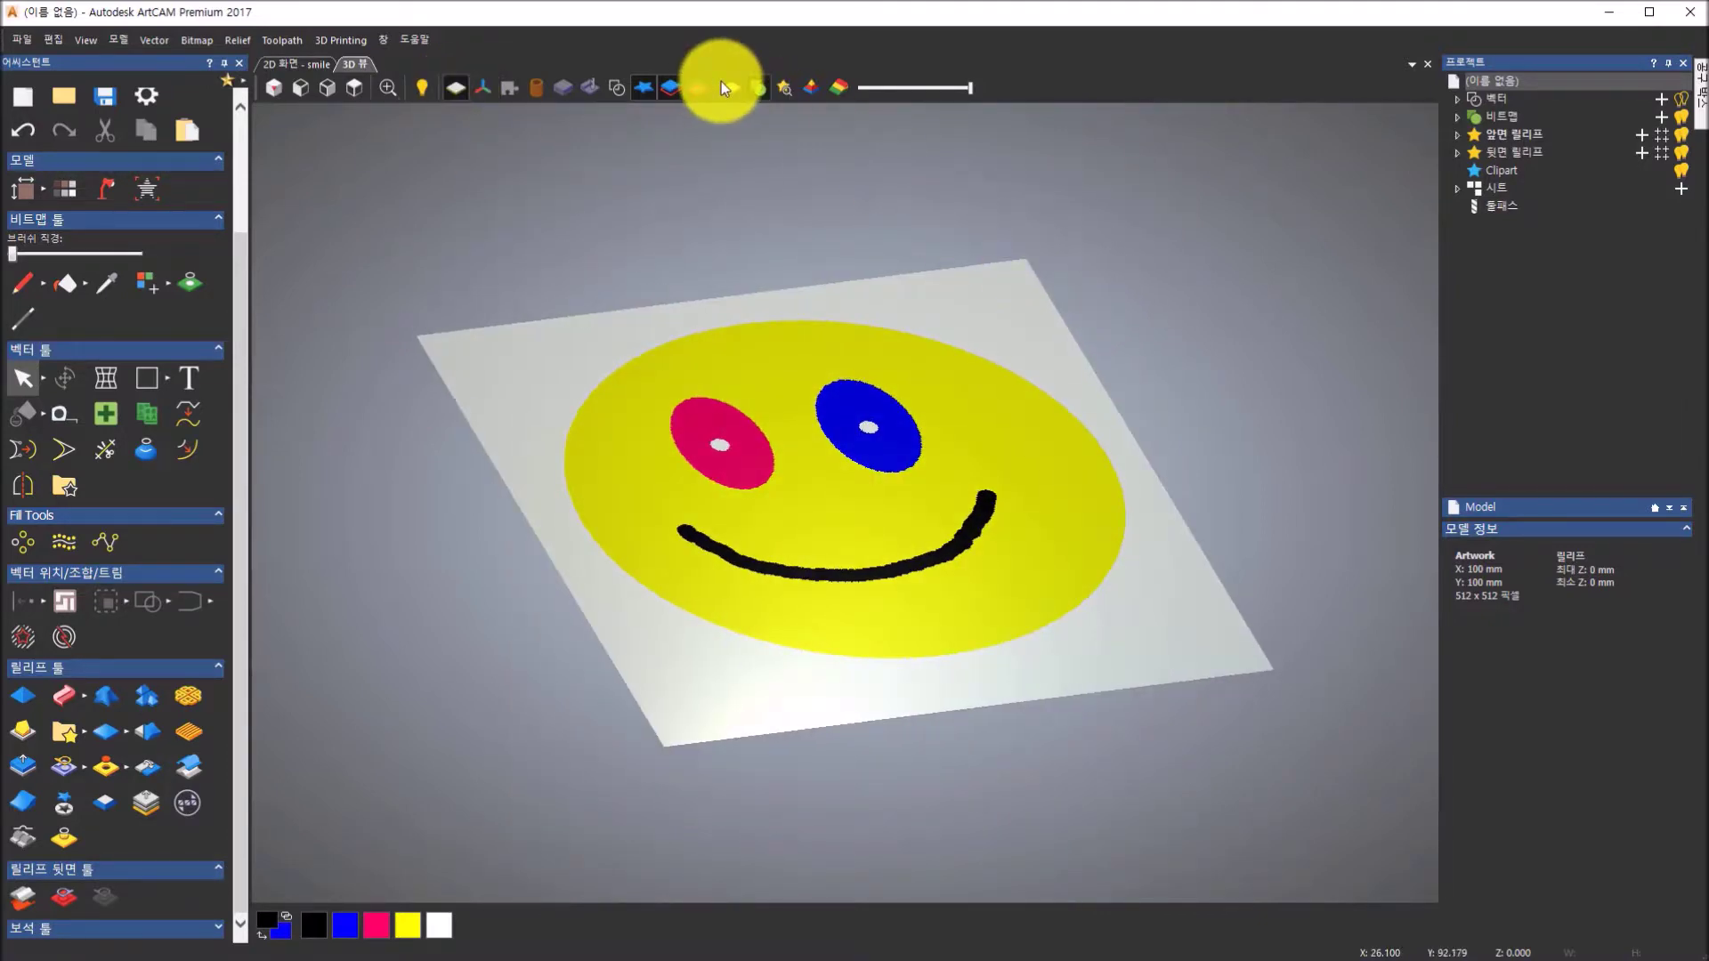
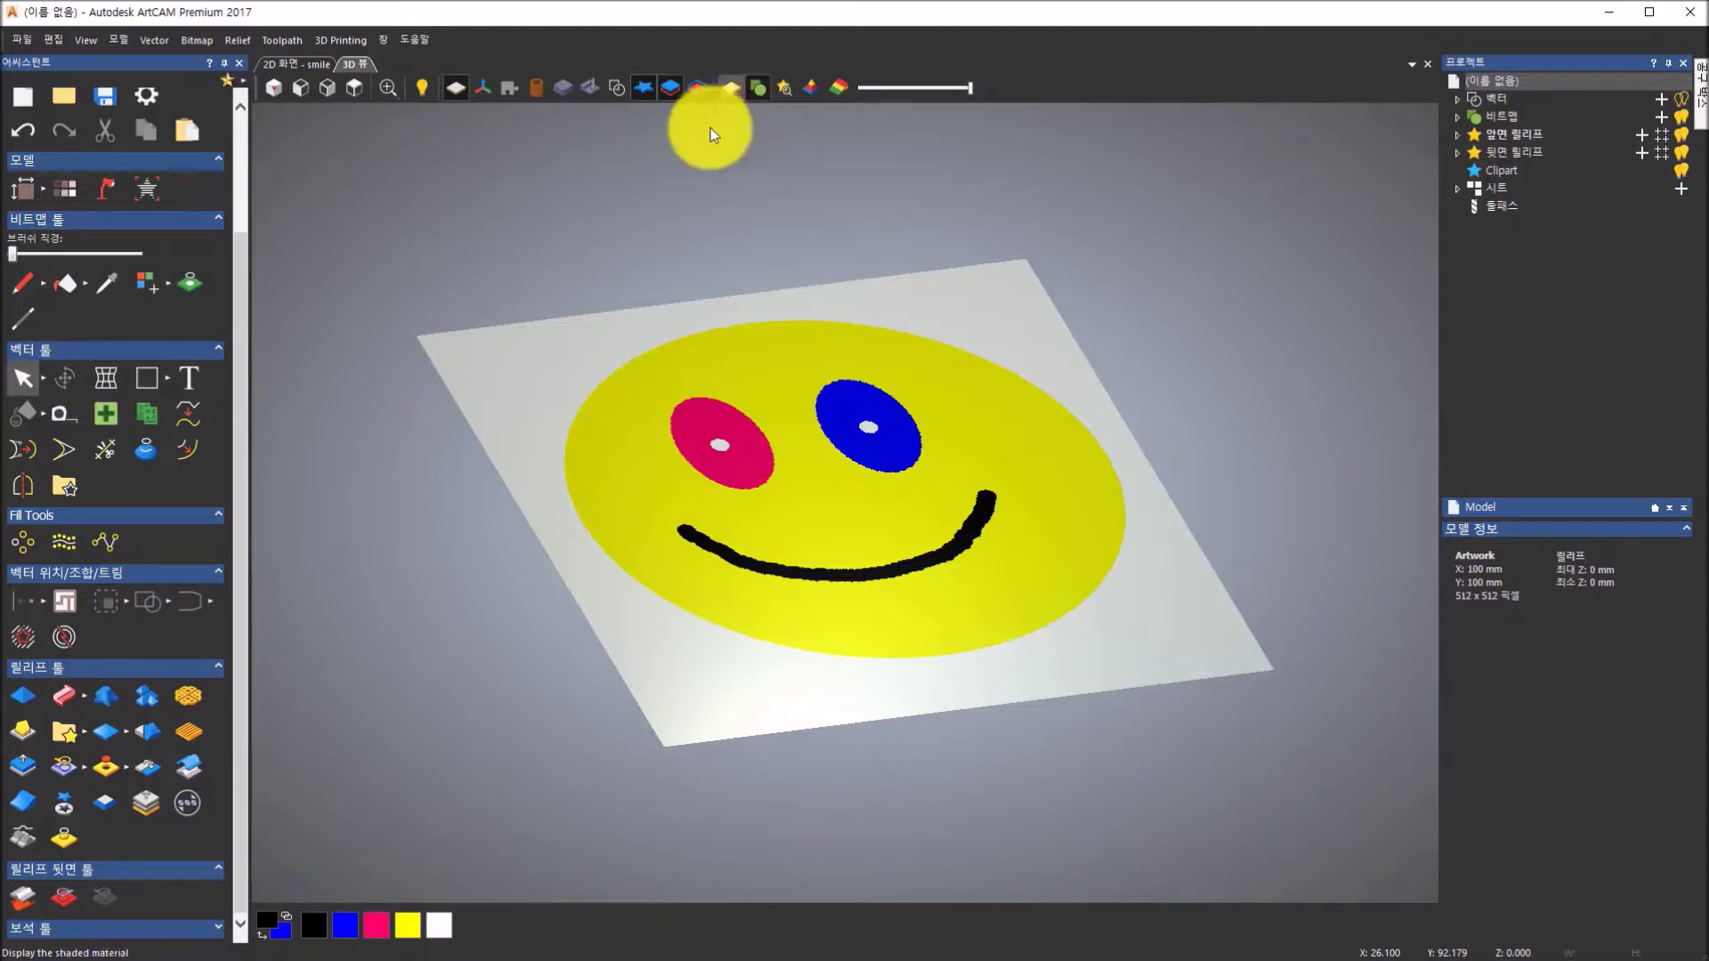
double_click(405, 931)
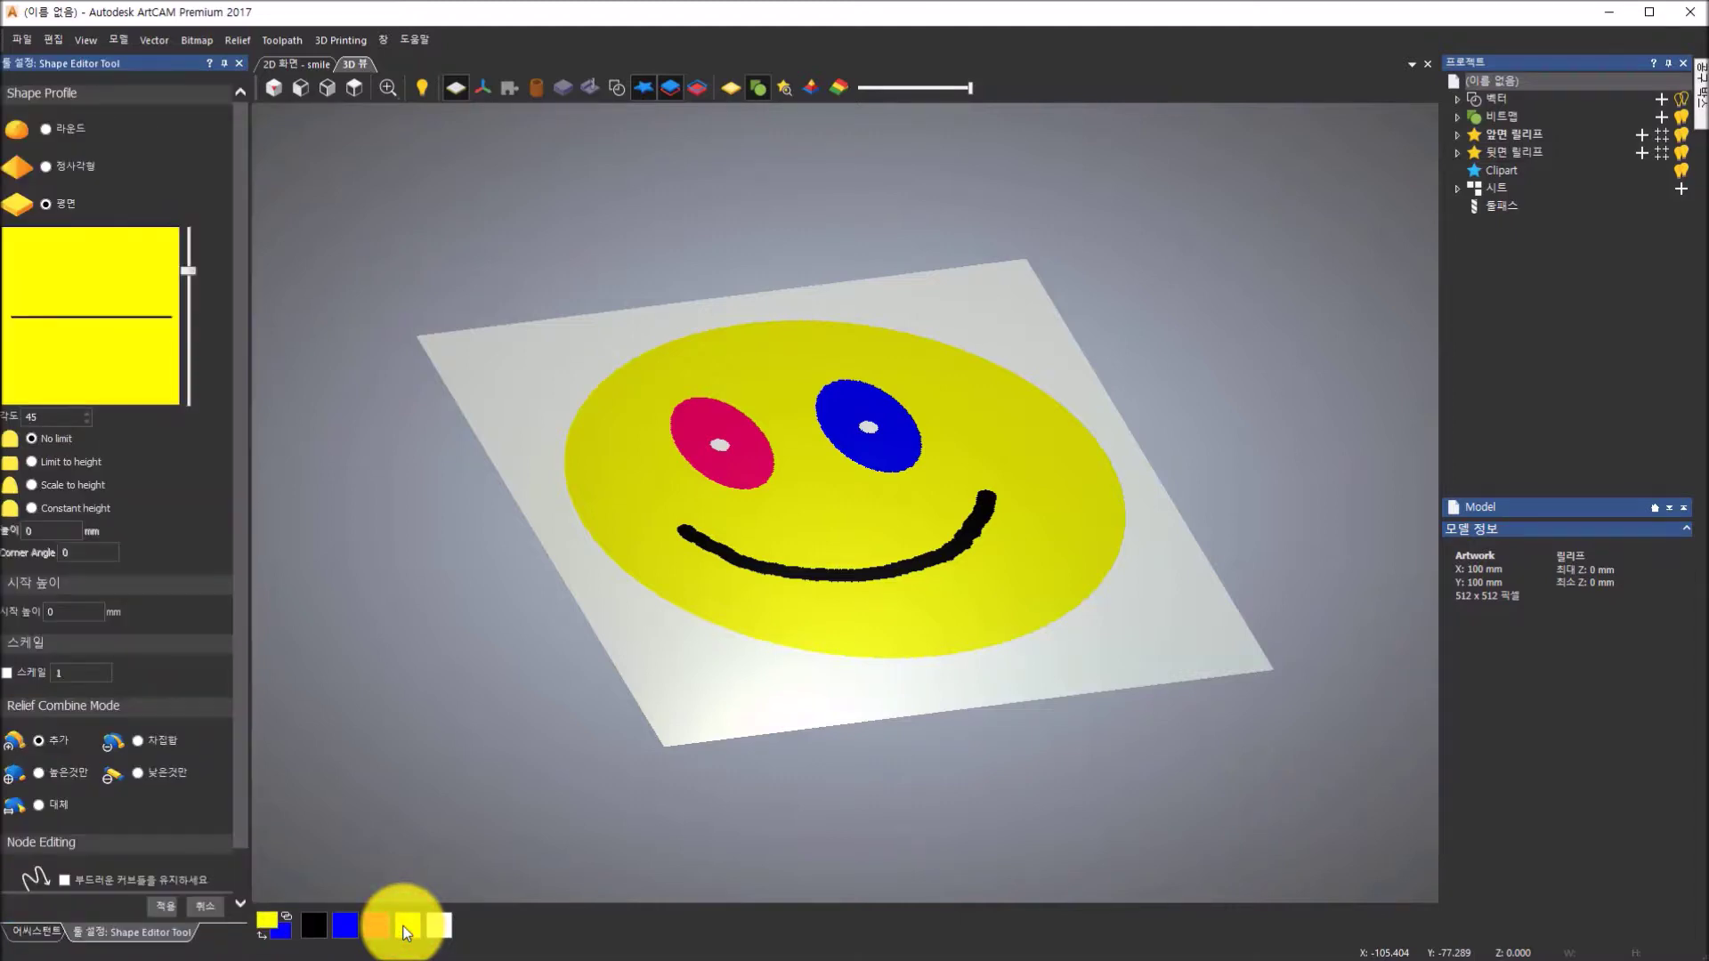
left_click(45, 129)
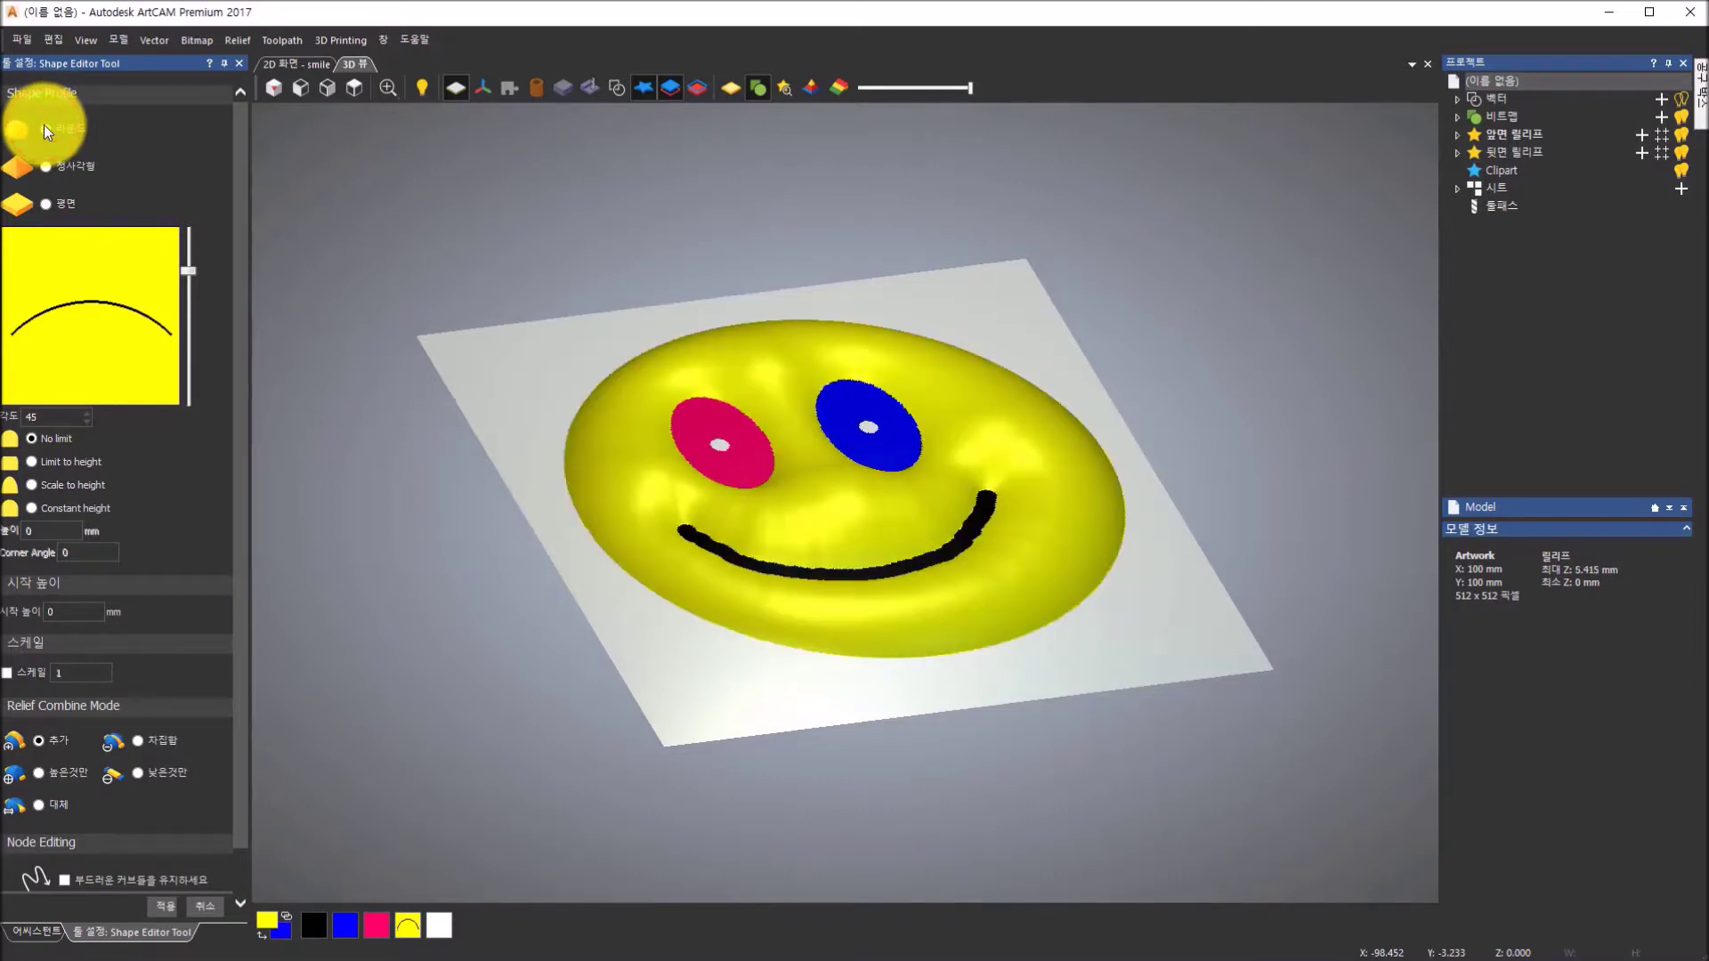
left_click(34, 462)
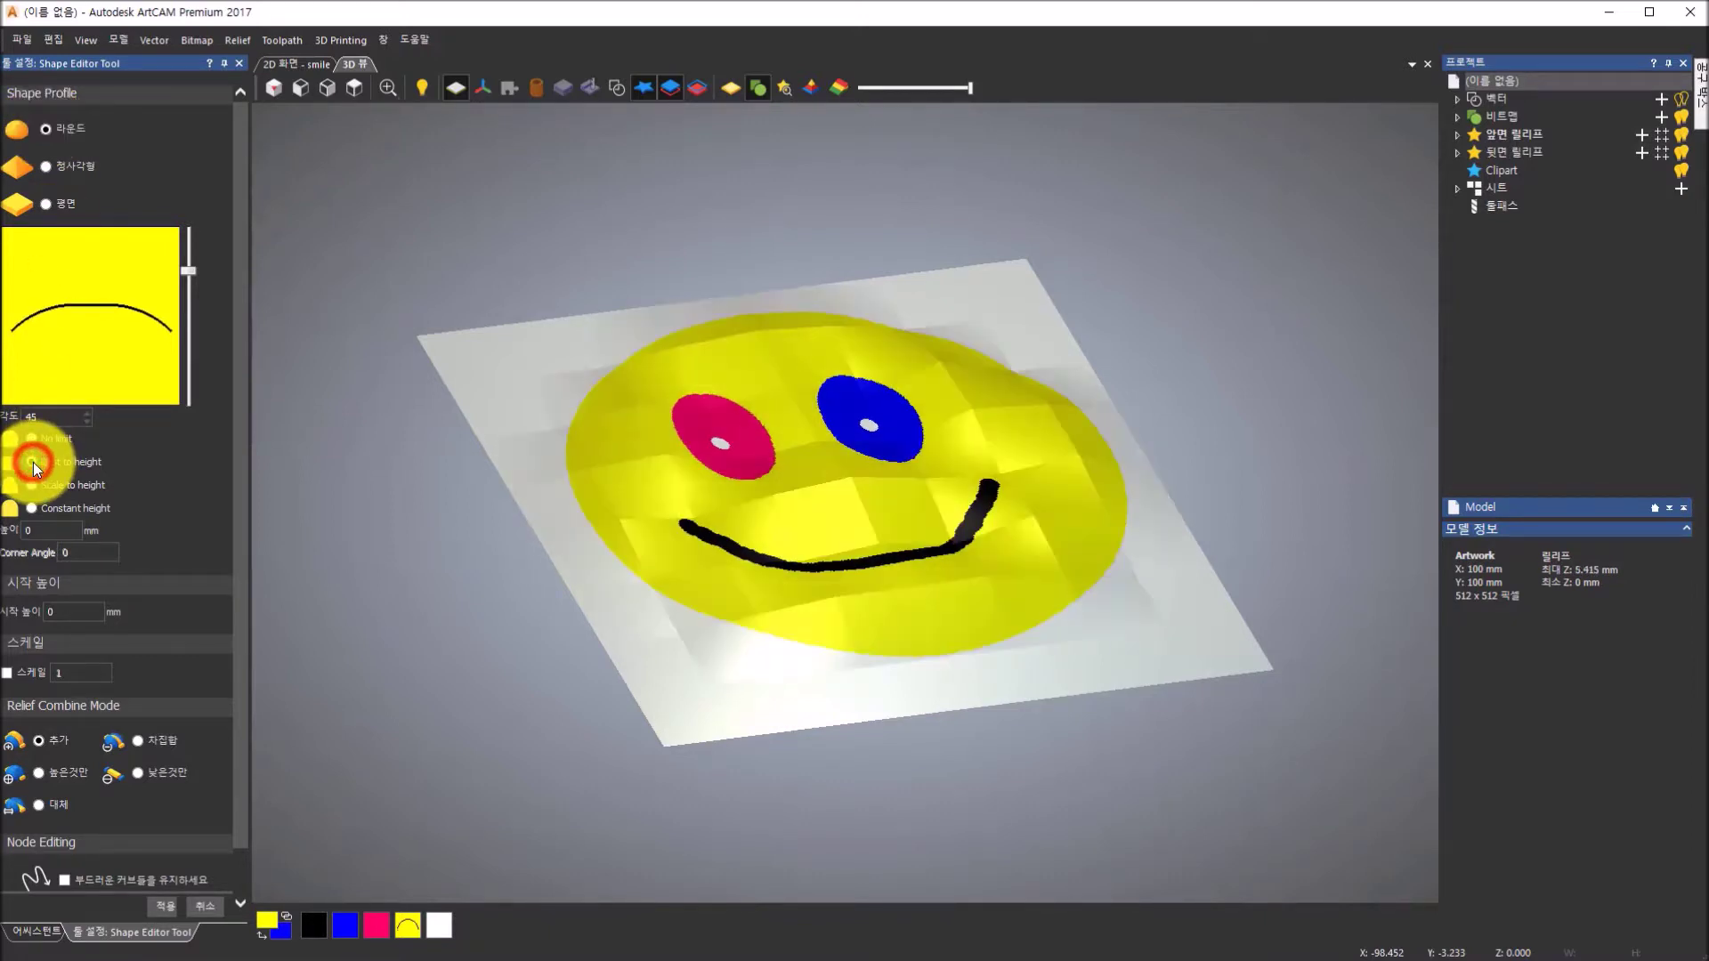
left_click(46, 531)
double_click(46, 531)
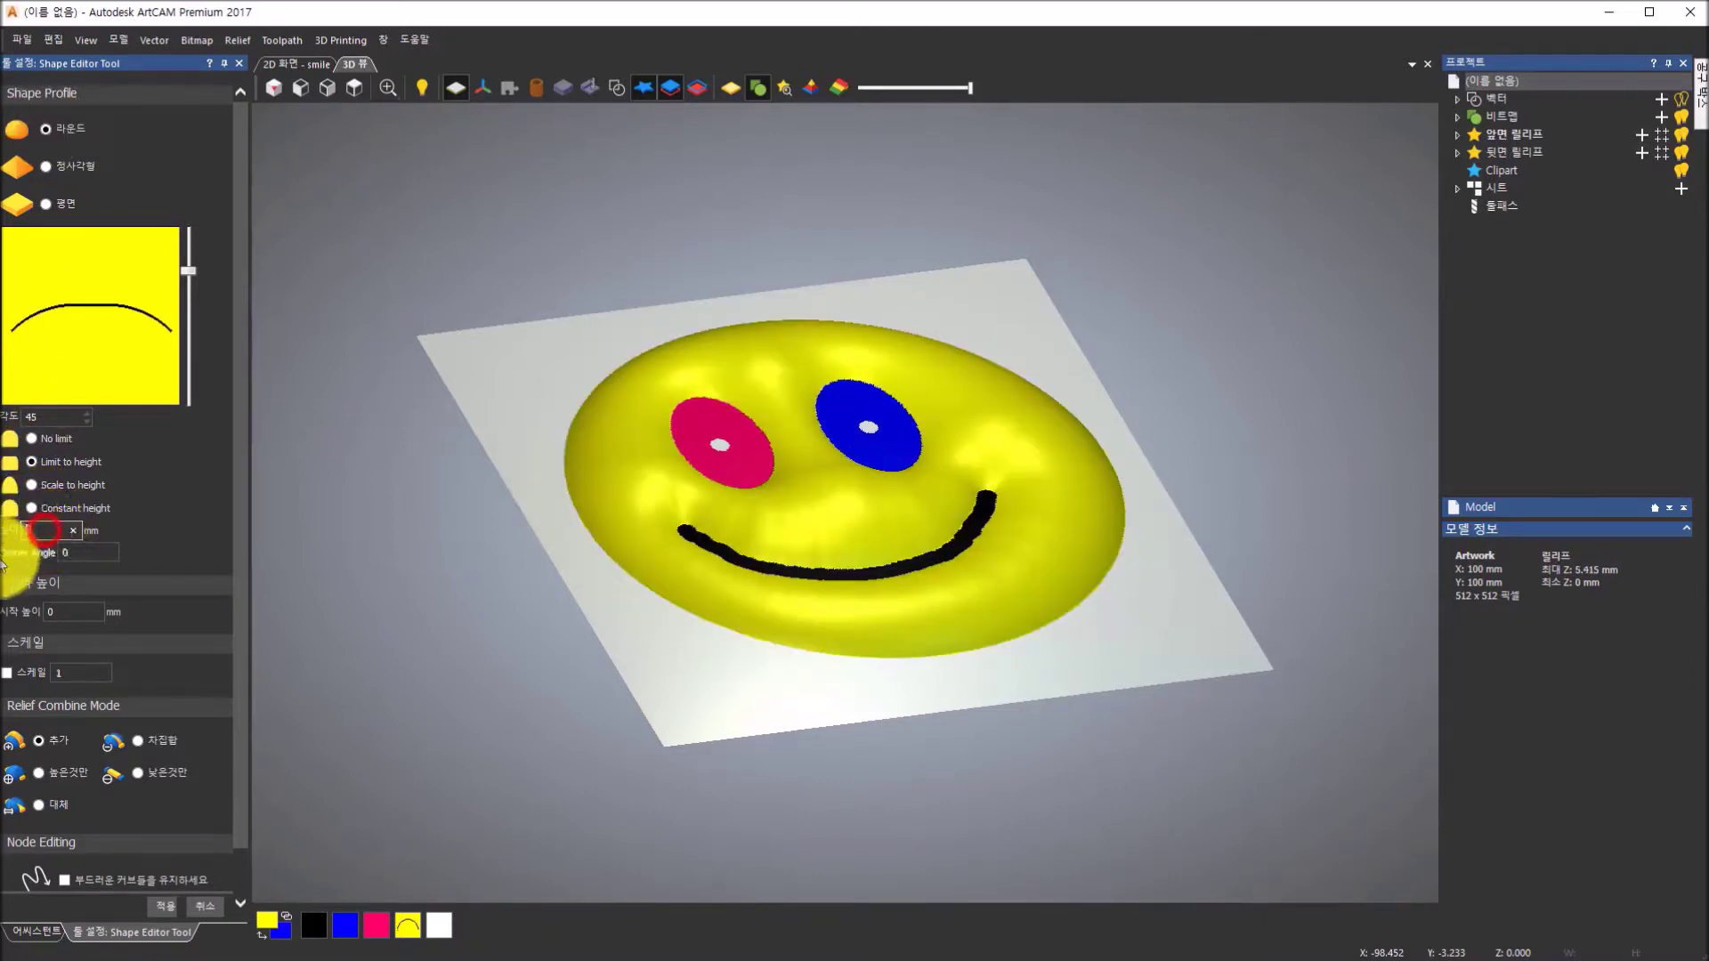
type("2")
key("Return")
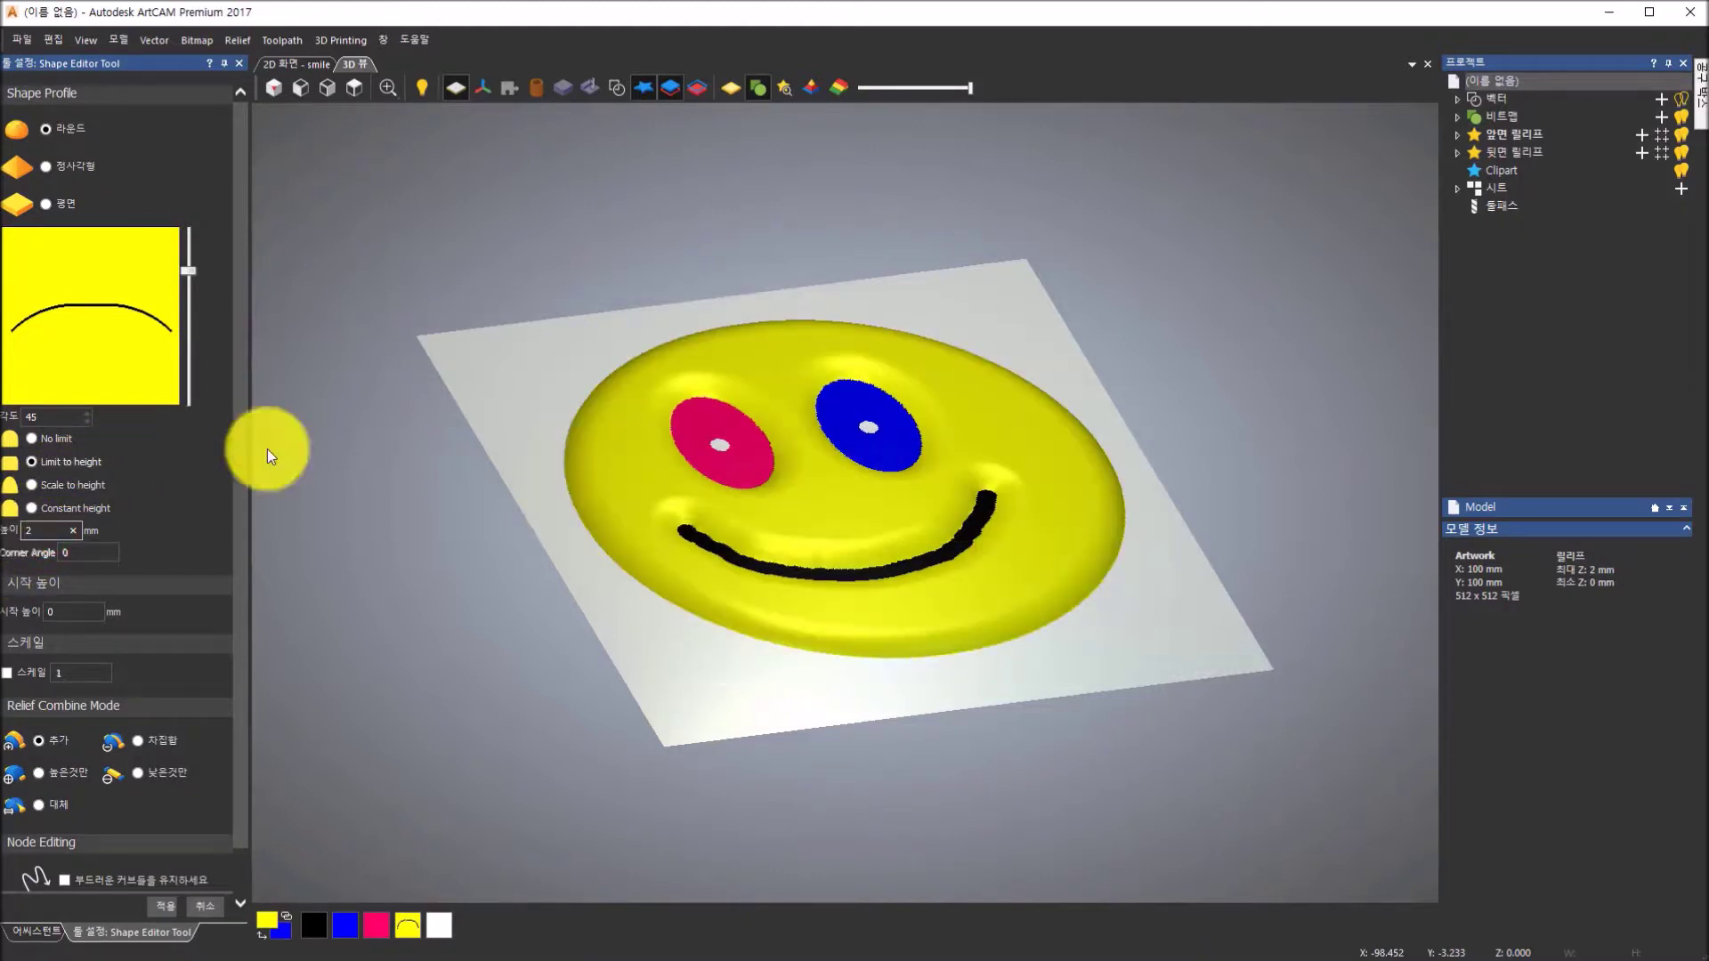
- Raise the yellow face profile's angle to 77 degrees and apply the shape to the relief
left_click_drag(920, 677, 163, 253)
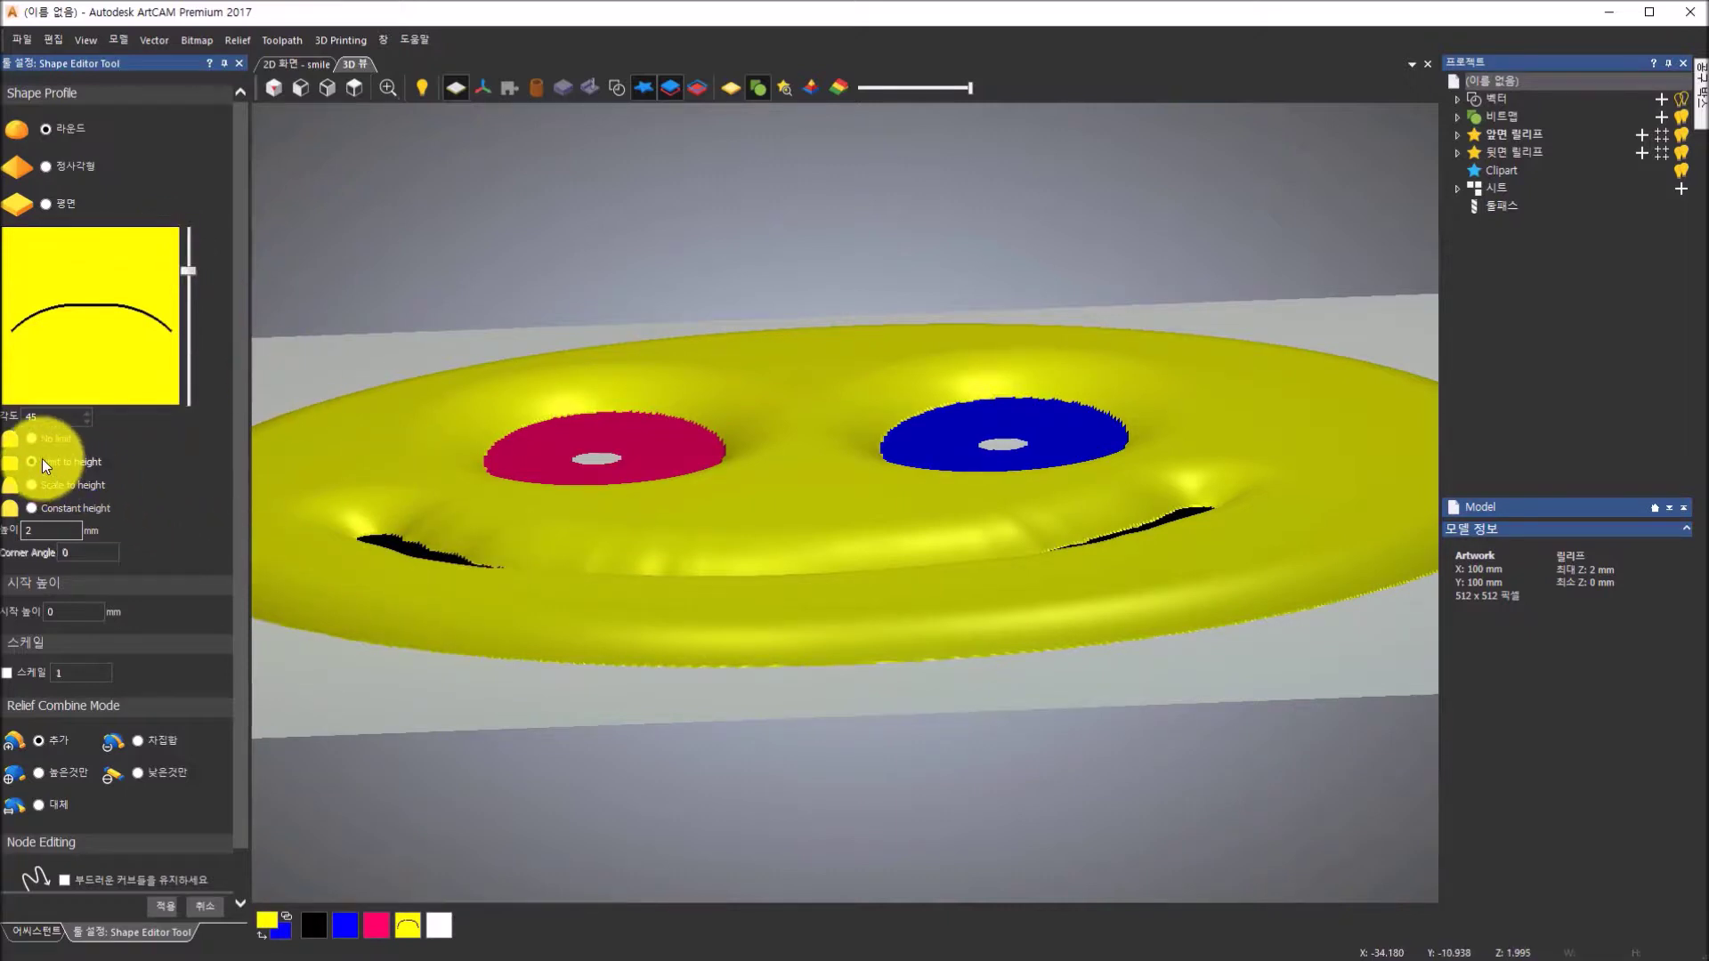
left_click(45, 531)
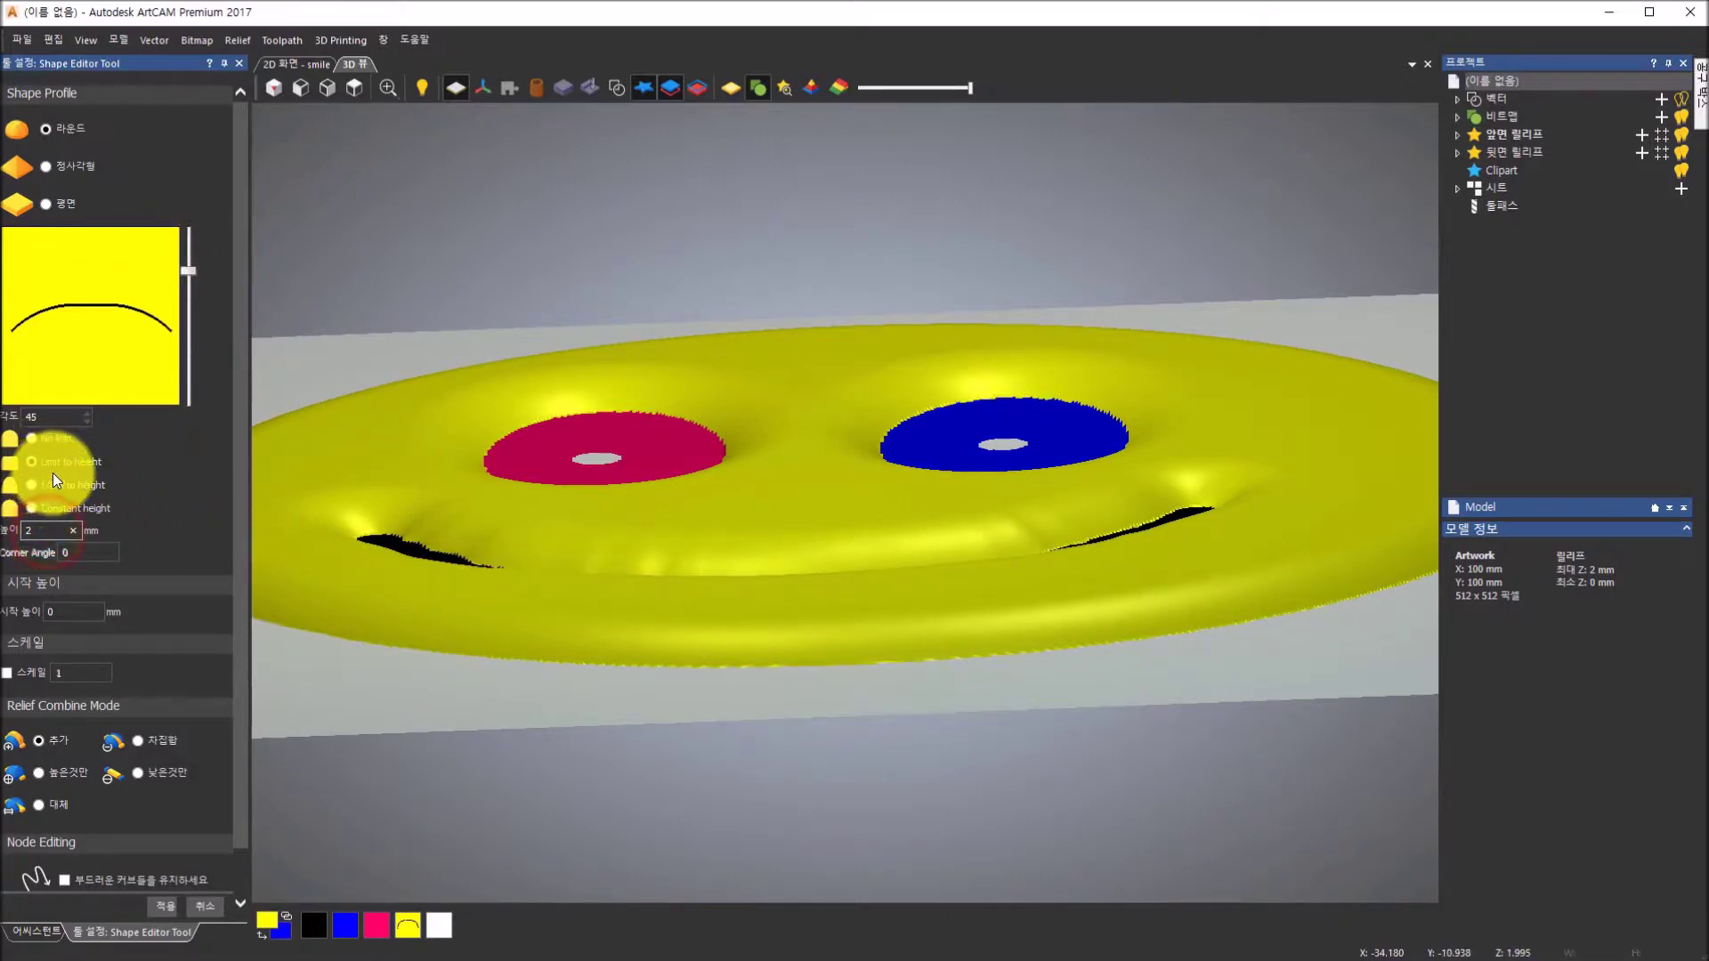
left_click_drag(623, 532, 977, 554)
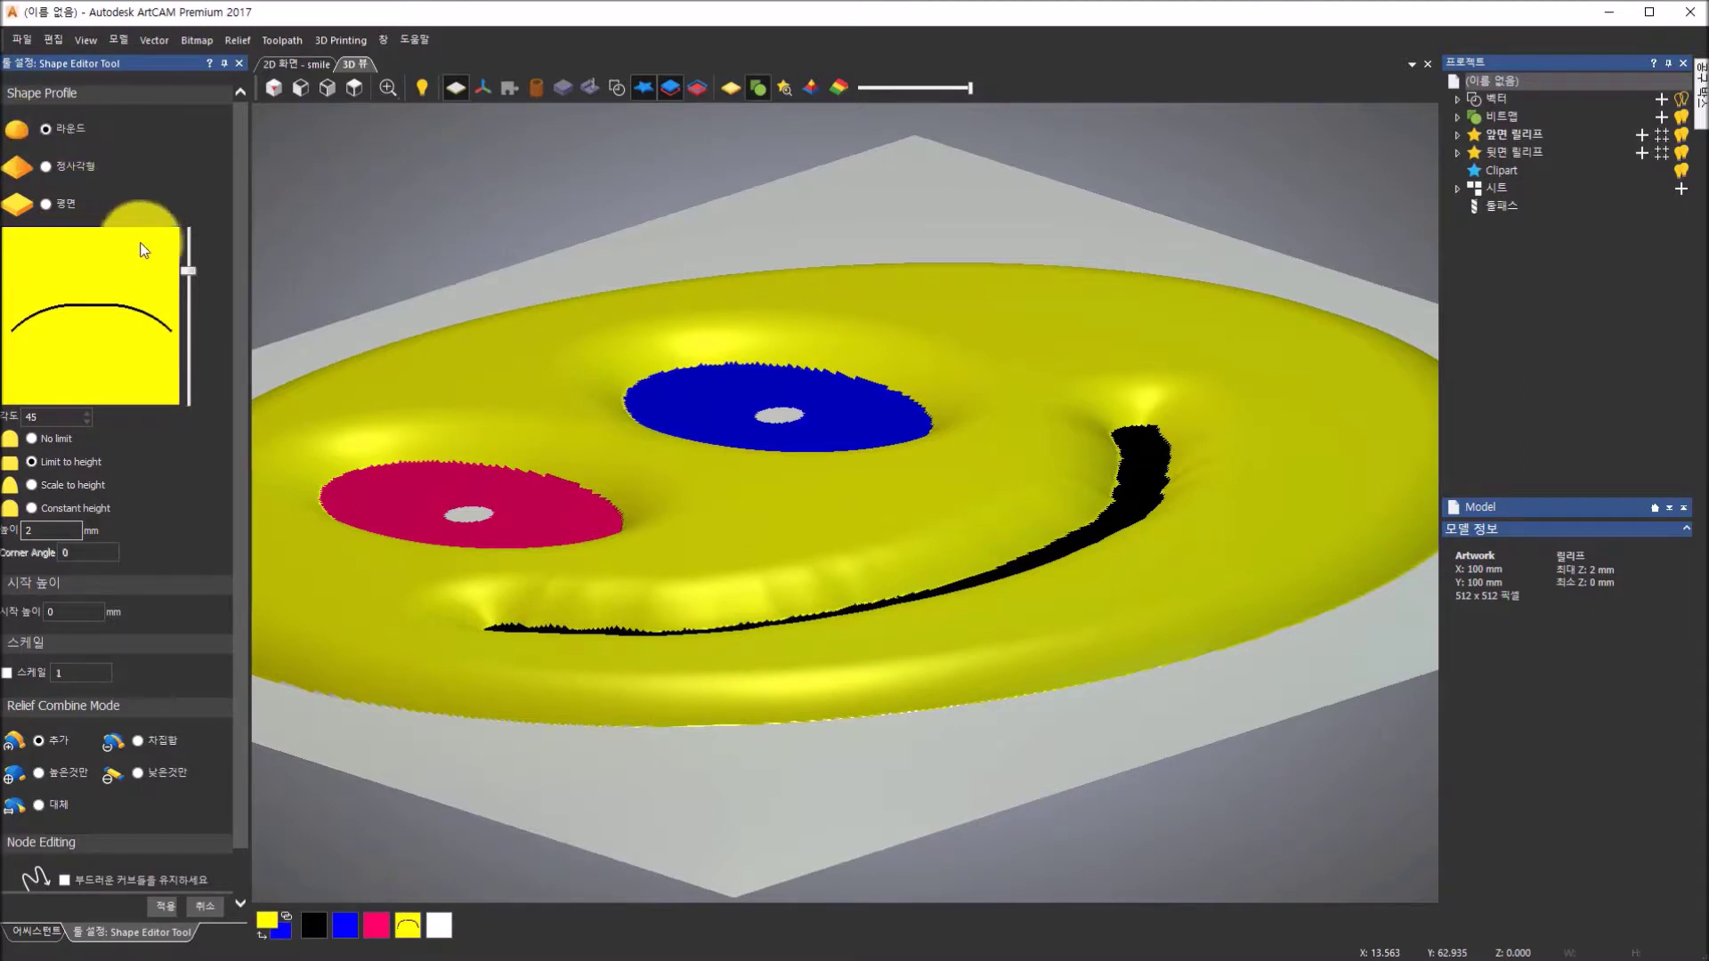
left_click_drag(189, 270, 188, 254)
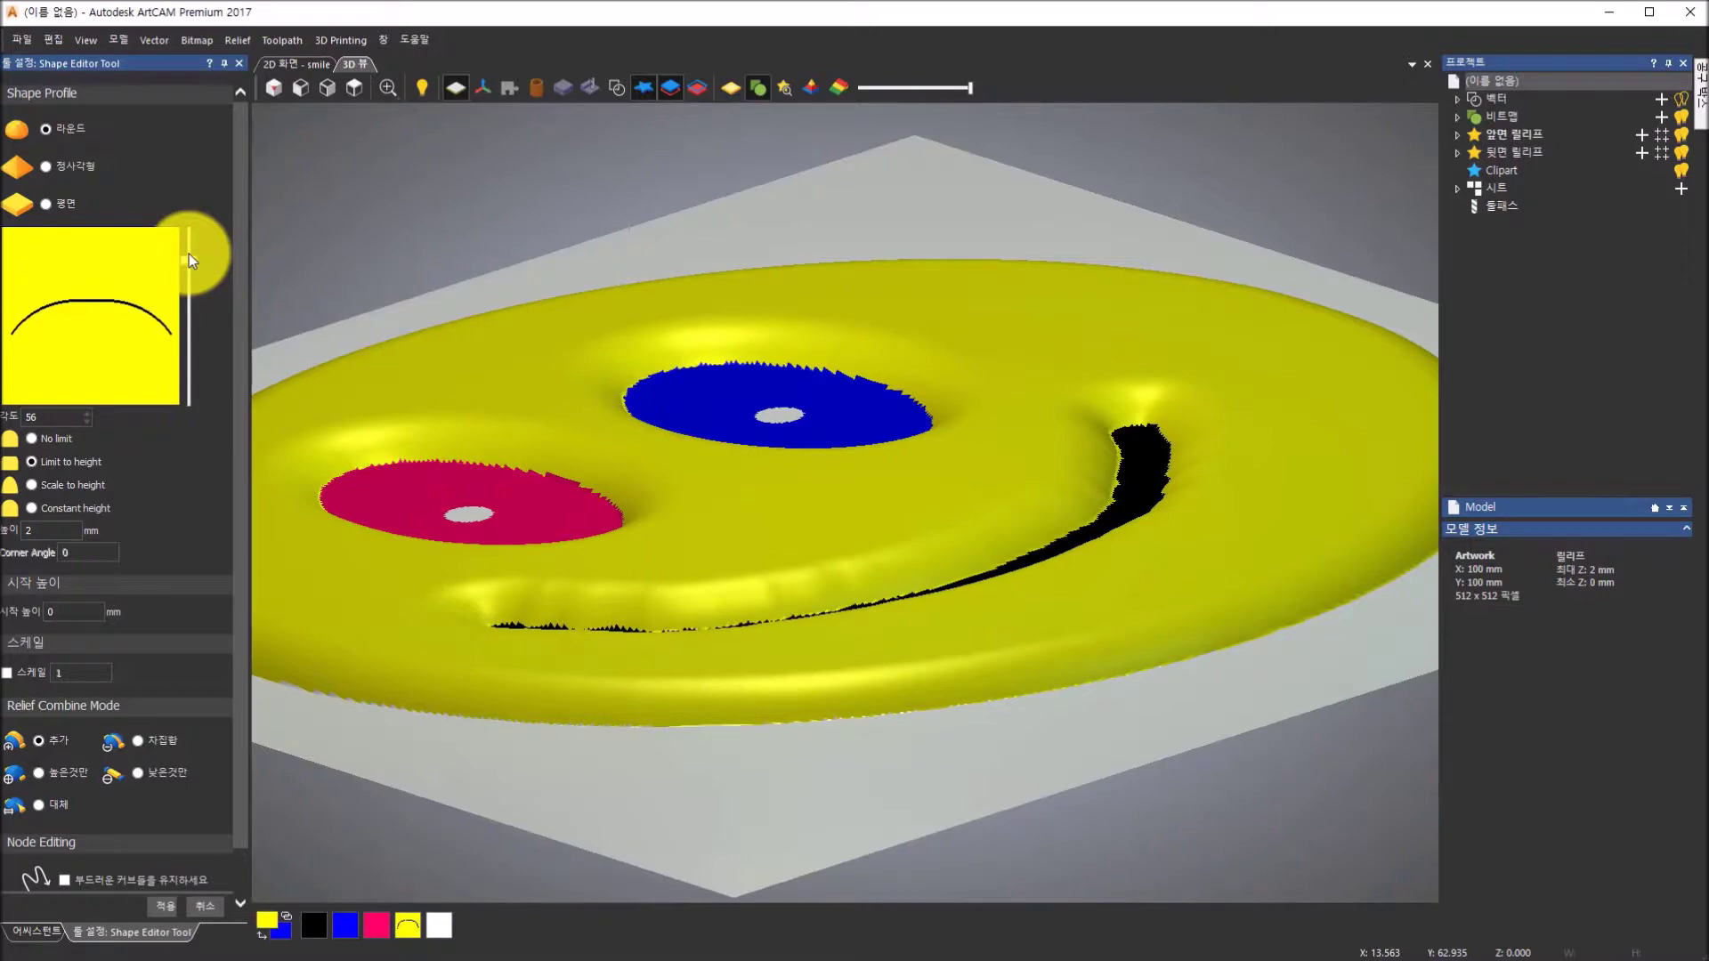
left_click_drag(191, 260, 191, 233)
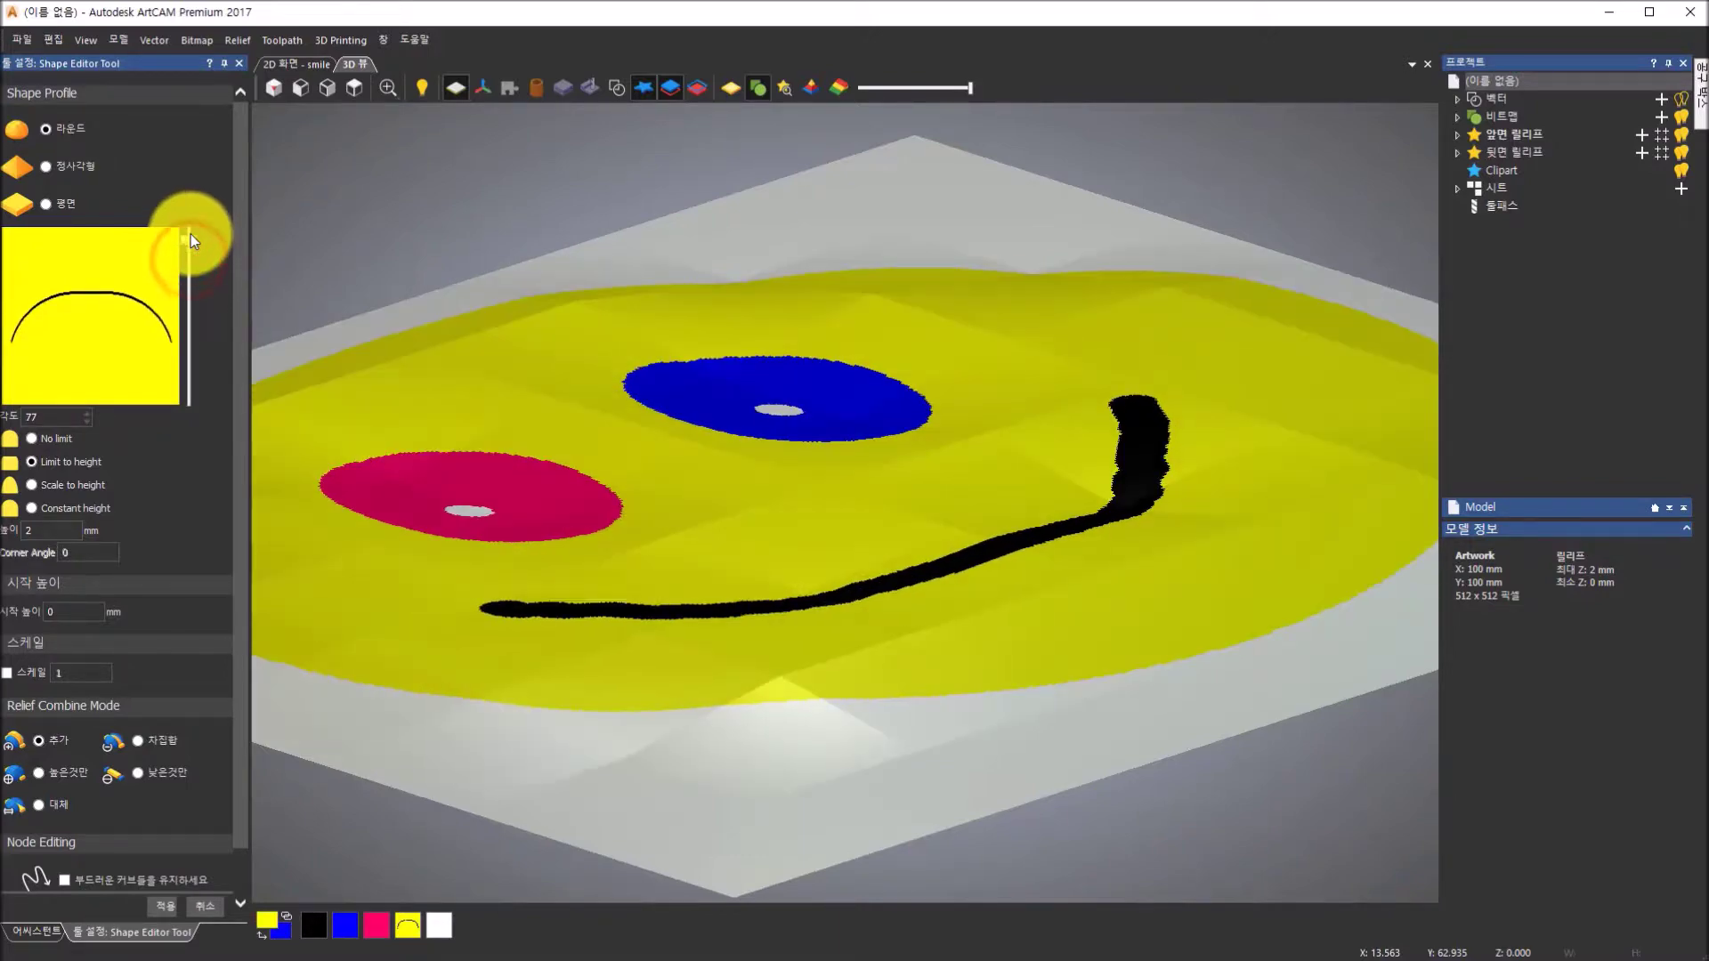
left_click_drag(1003, 457, 650, 477)
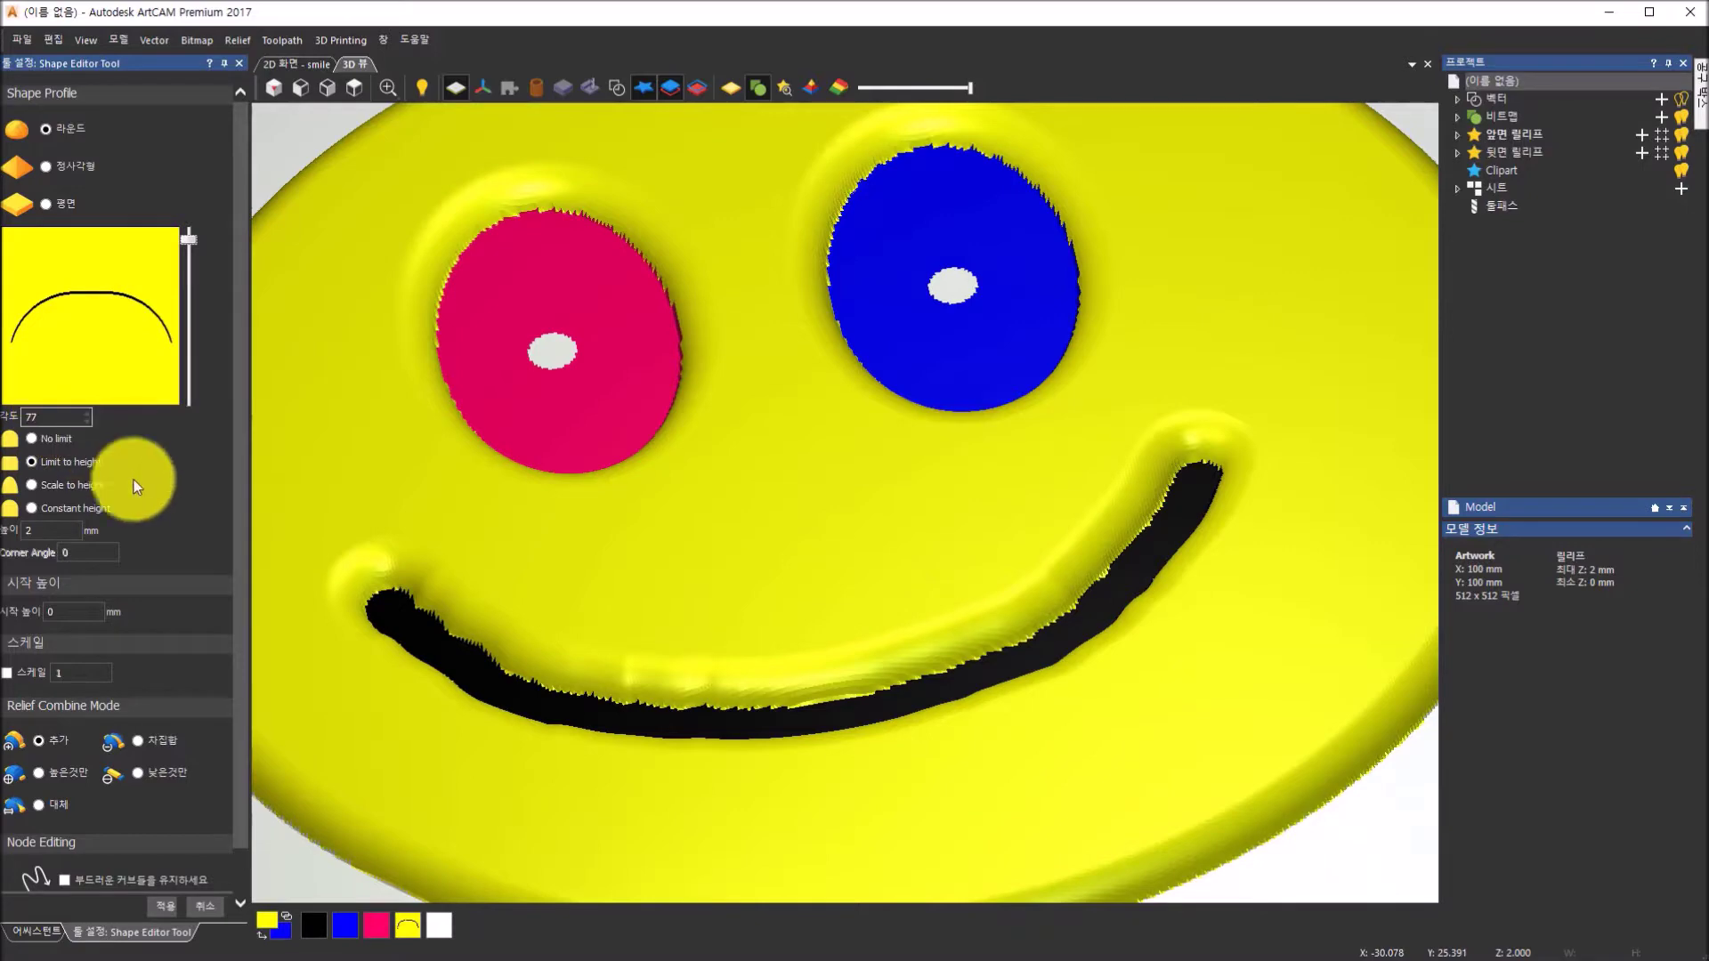
left_click_drag(503, 691, 462, 664)
scroll(462, 632, "down", 3)
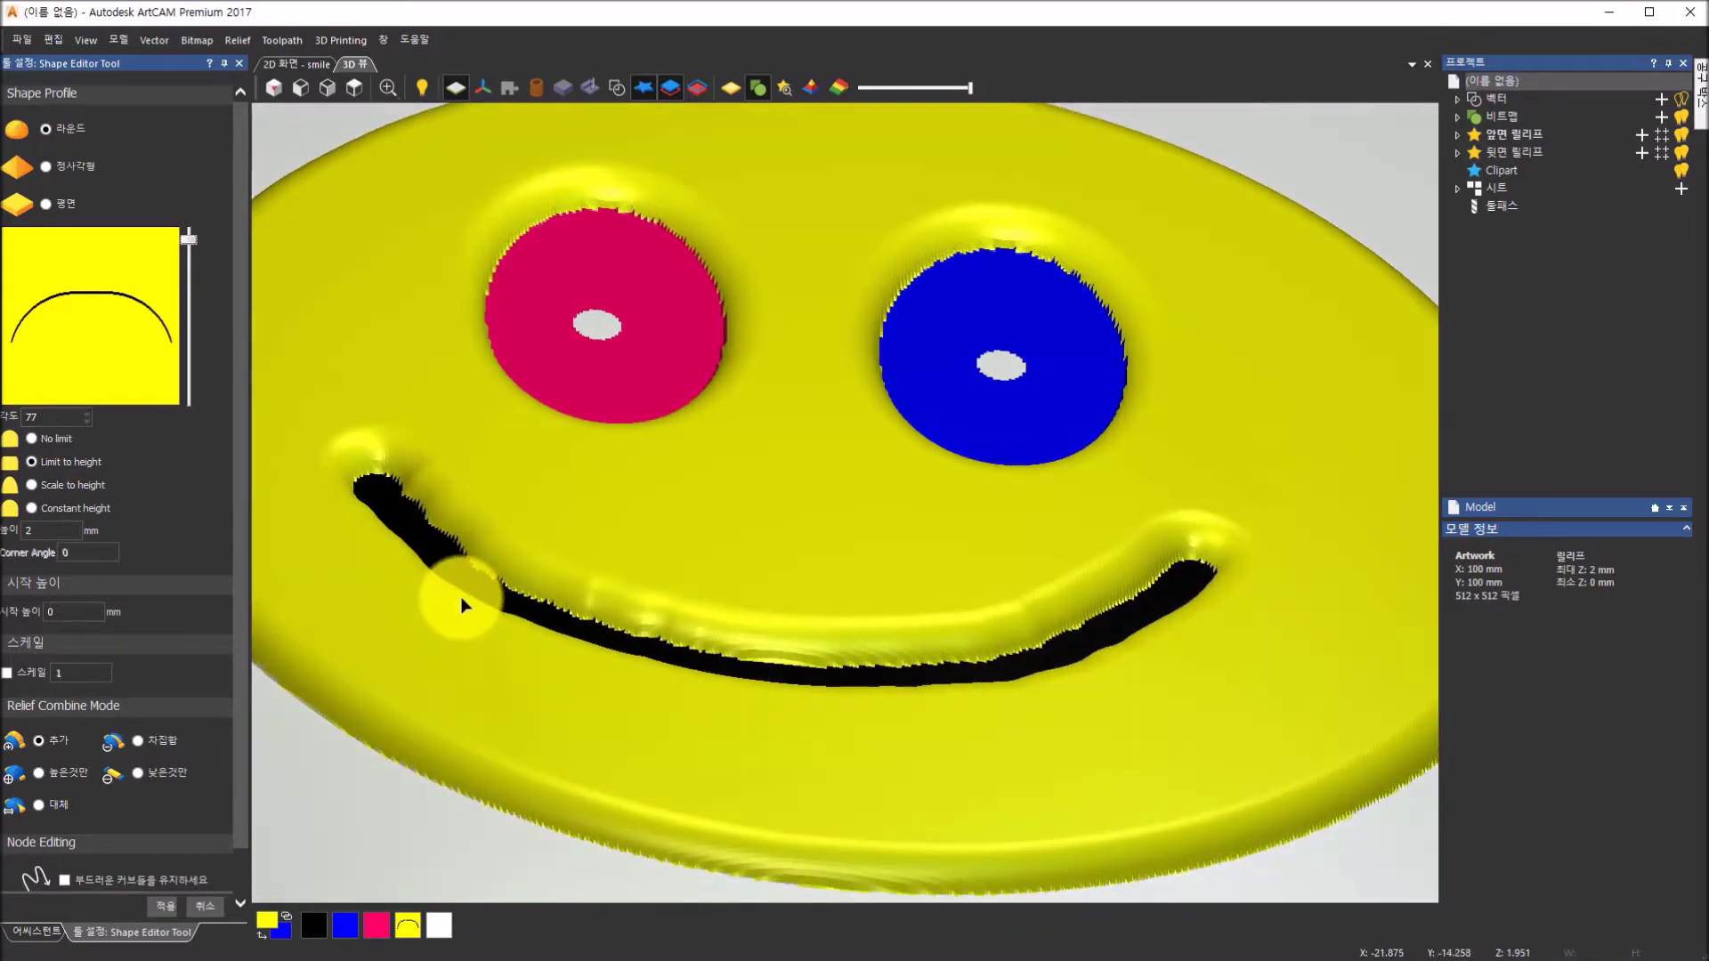
left_click_drag(461, 598, 413, 564)
left_click(45, 525)
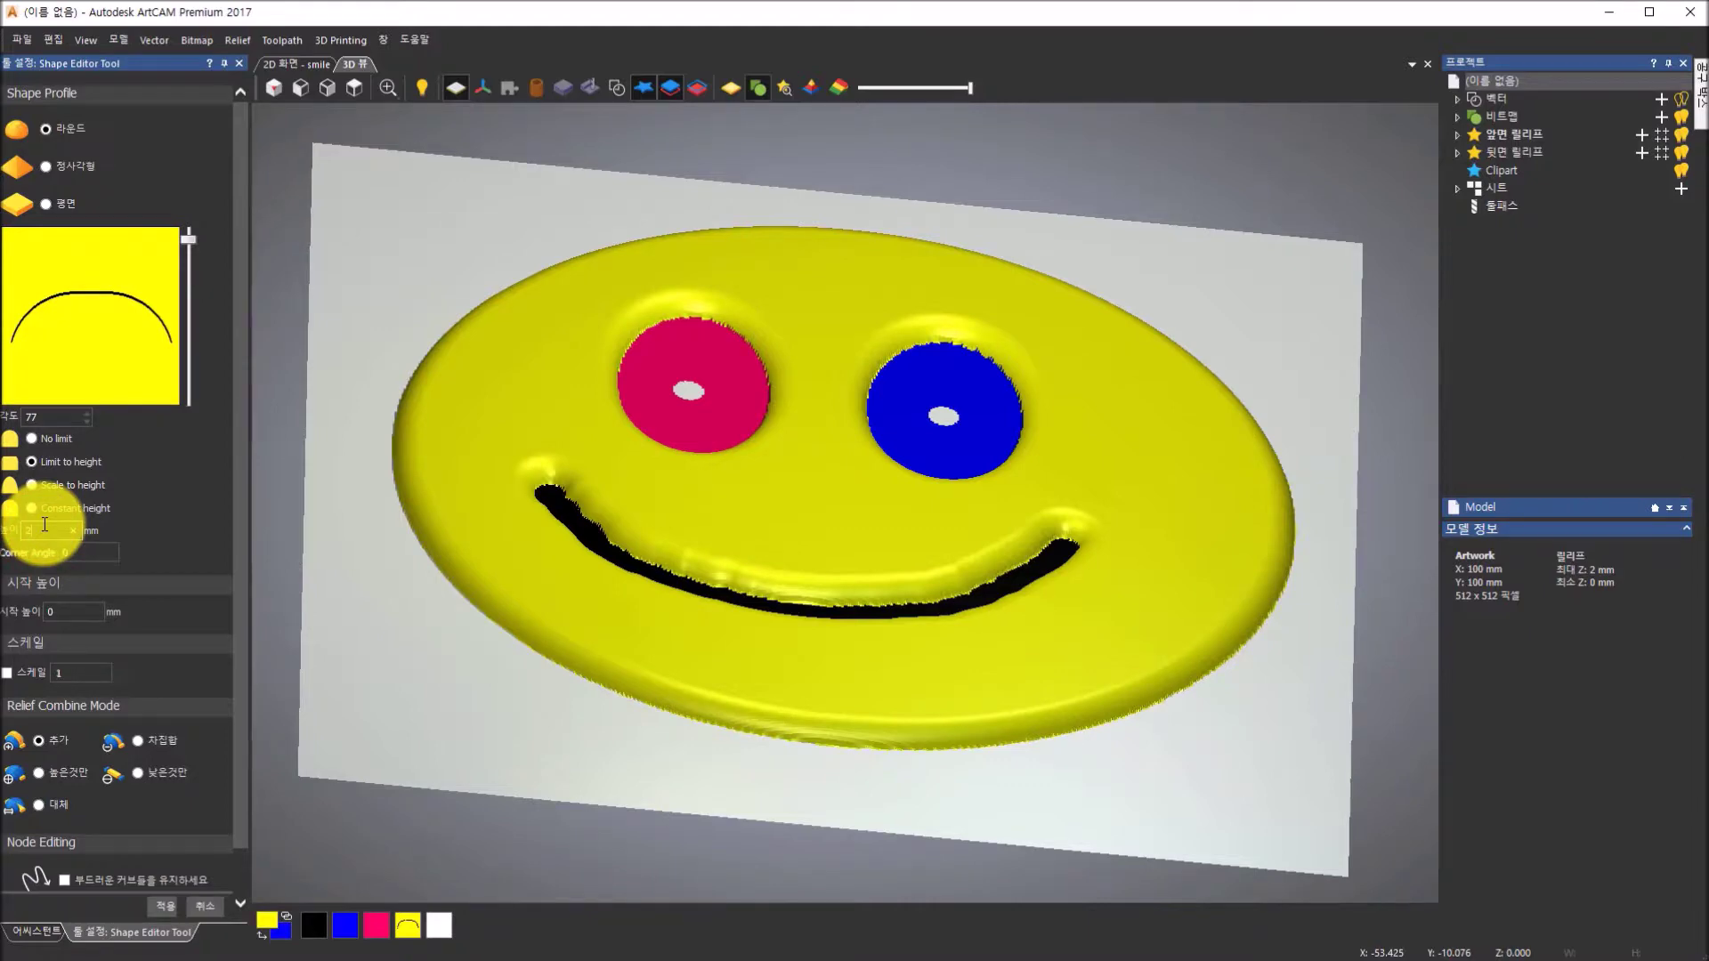
left_click_drag(822, 486, 863, 500)
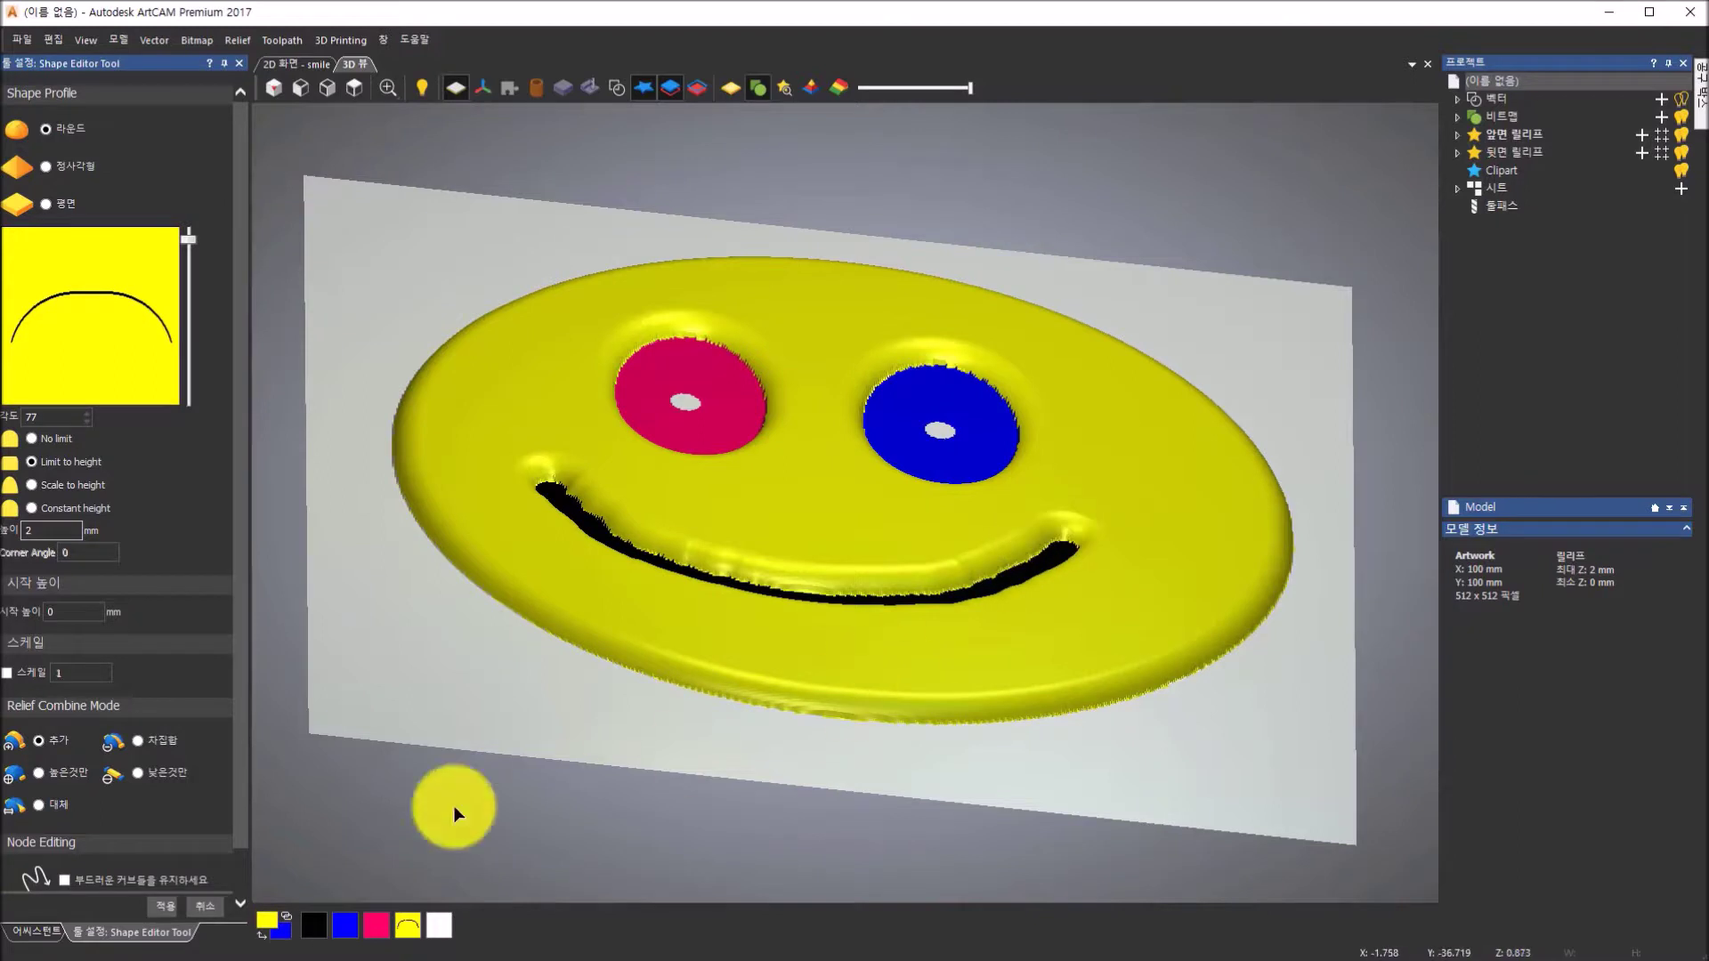
left_click(163, 917)
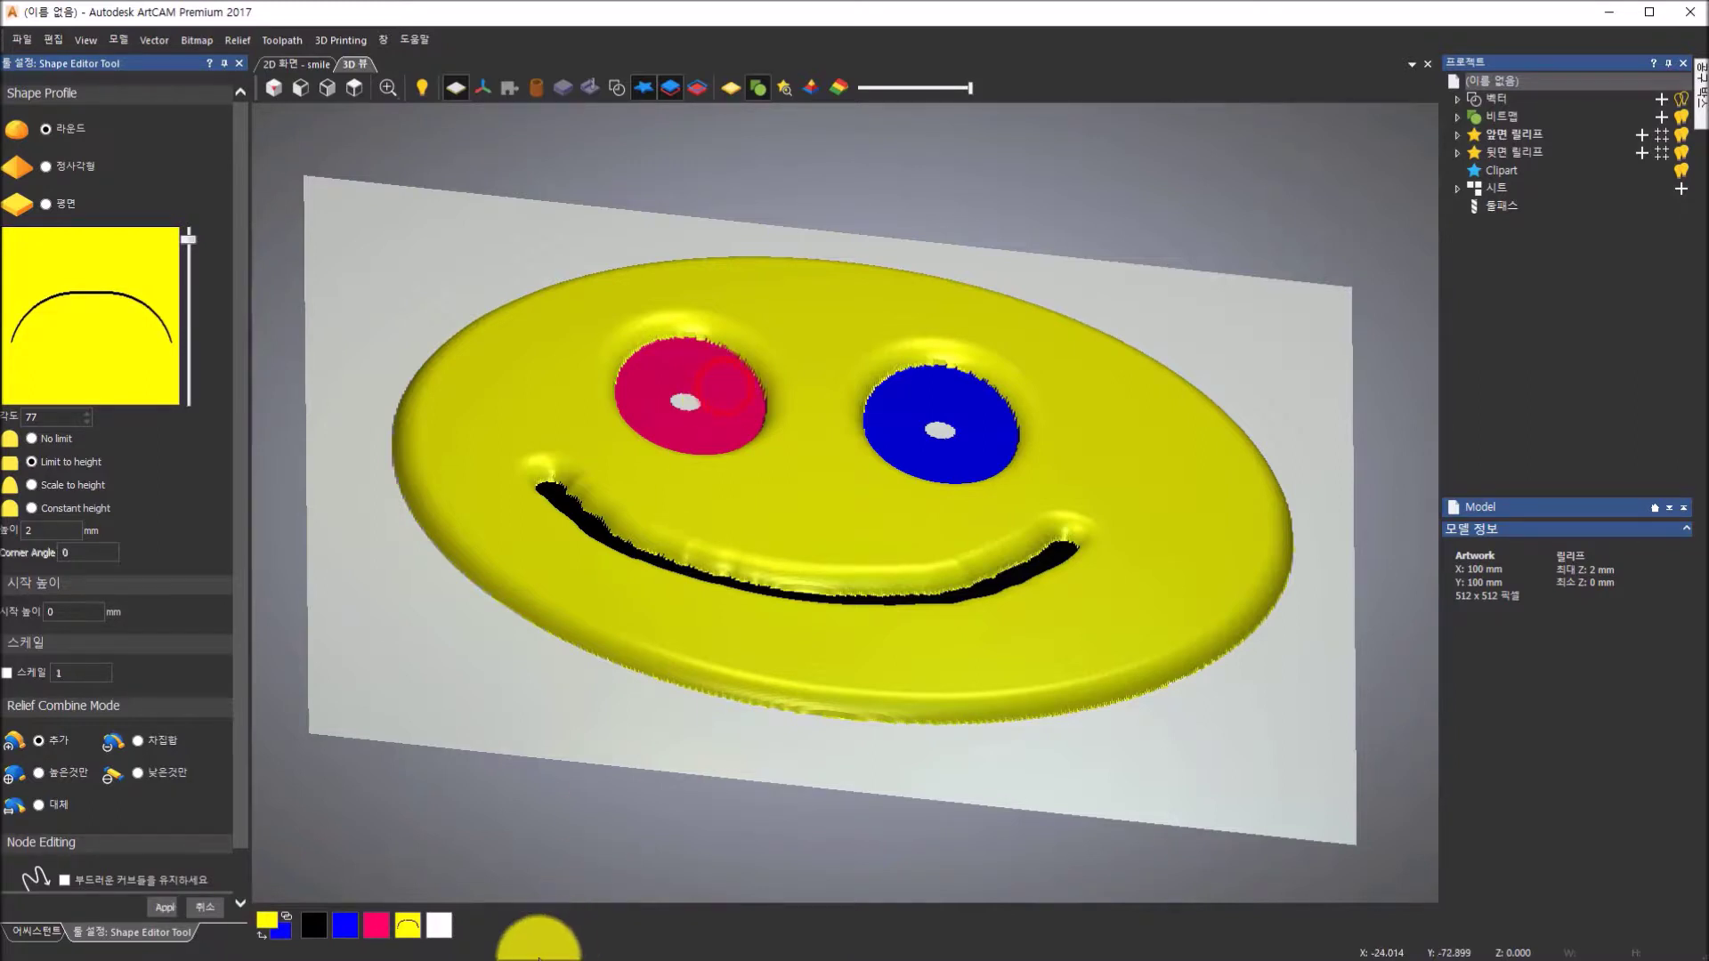
- Give the pink eye colour a round profile at a 62-degree angle, limited to a height of 2 mm
left_click(379, 927)
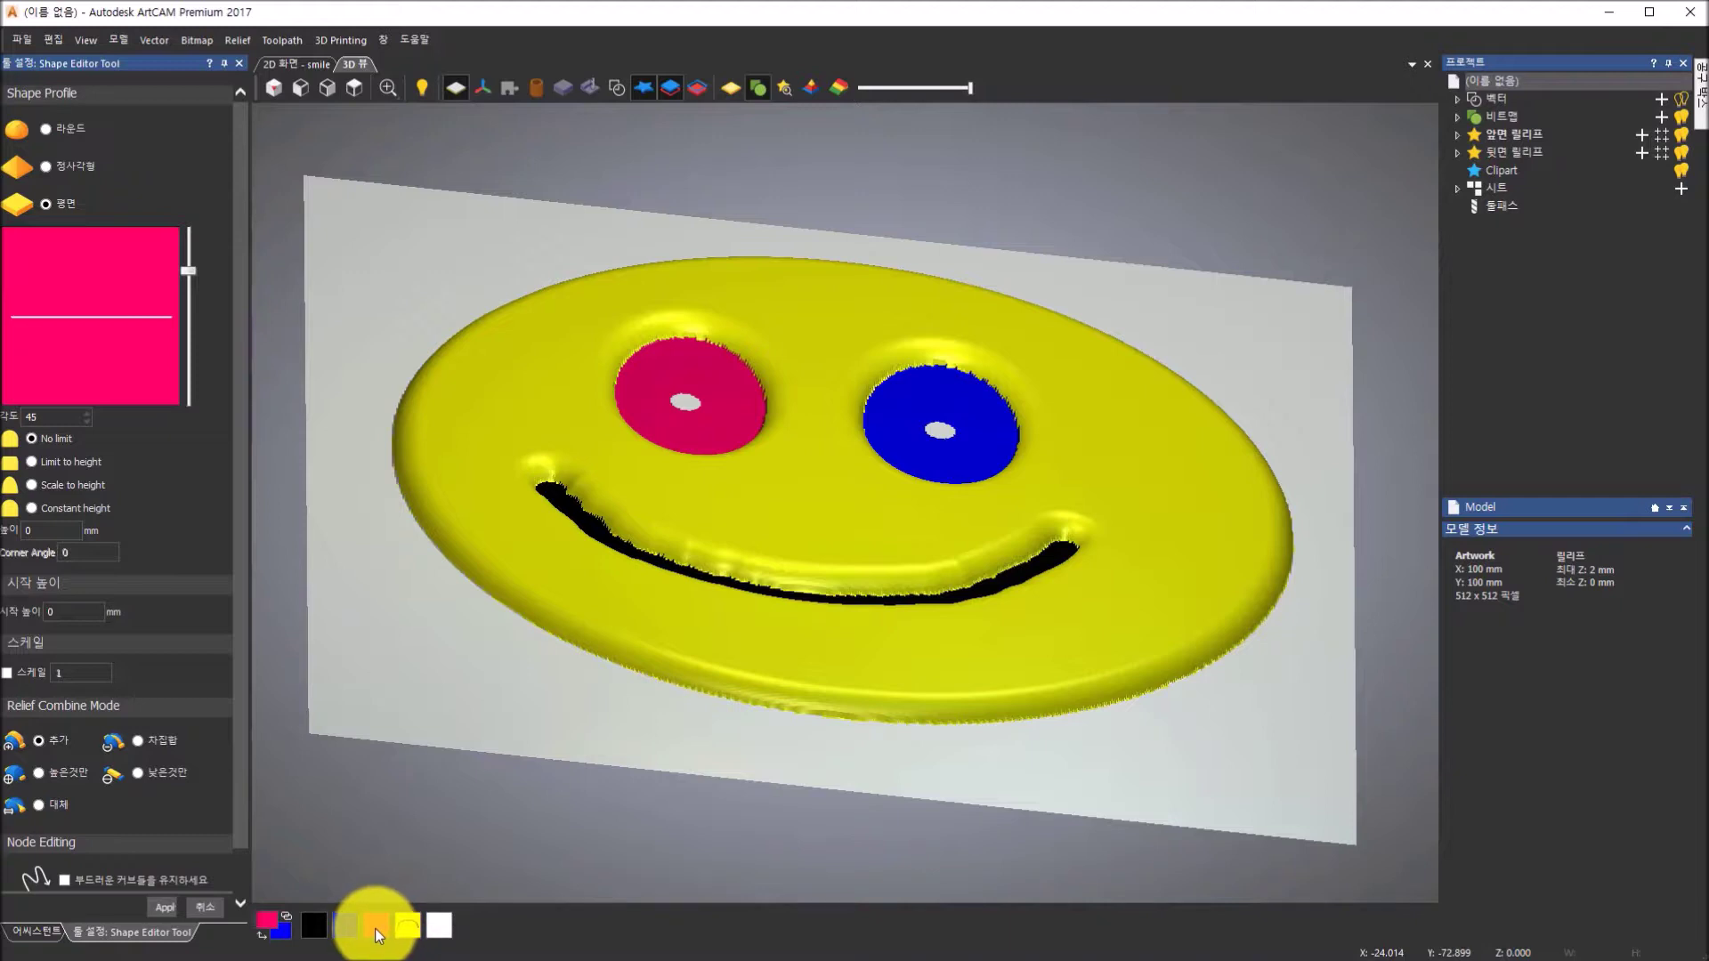
left_click(50, 137)
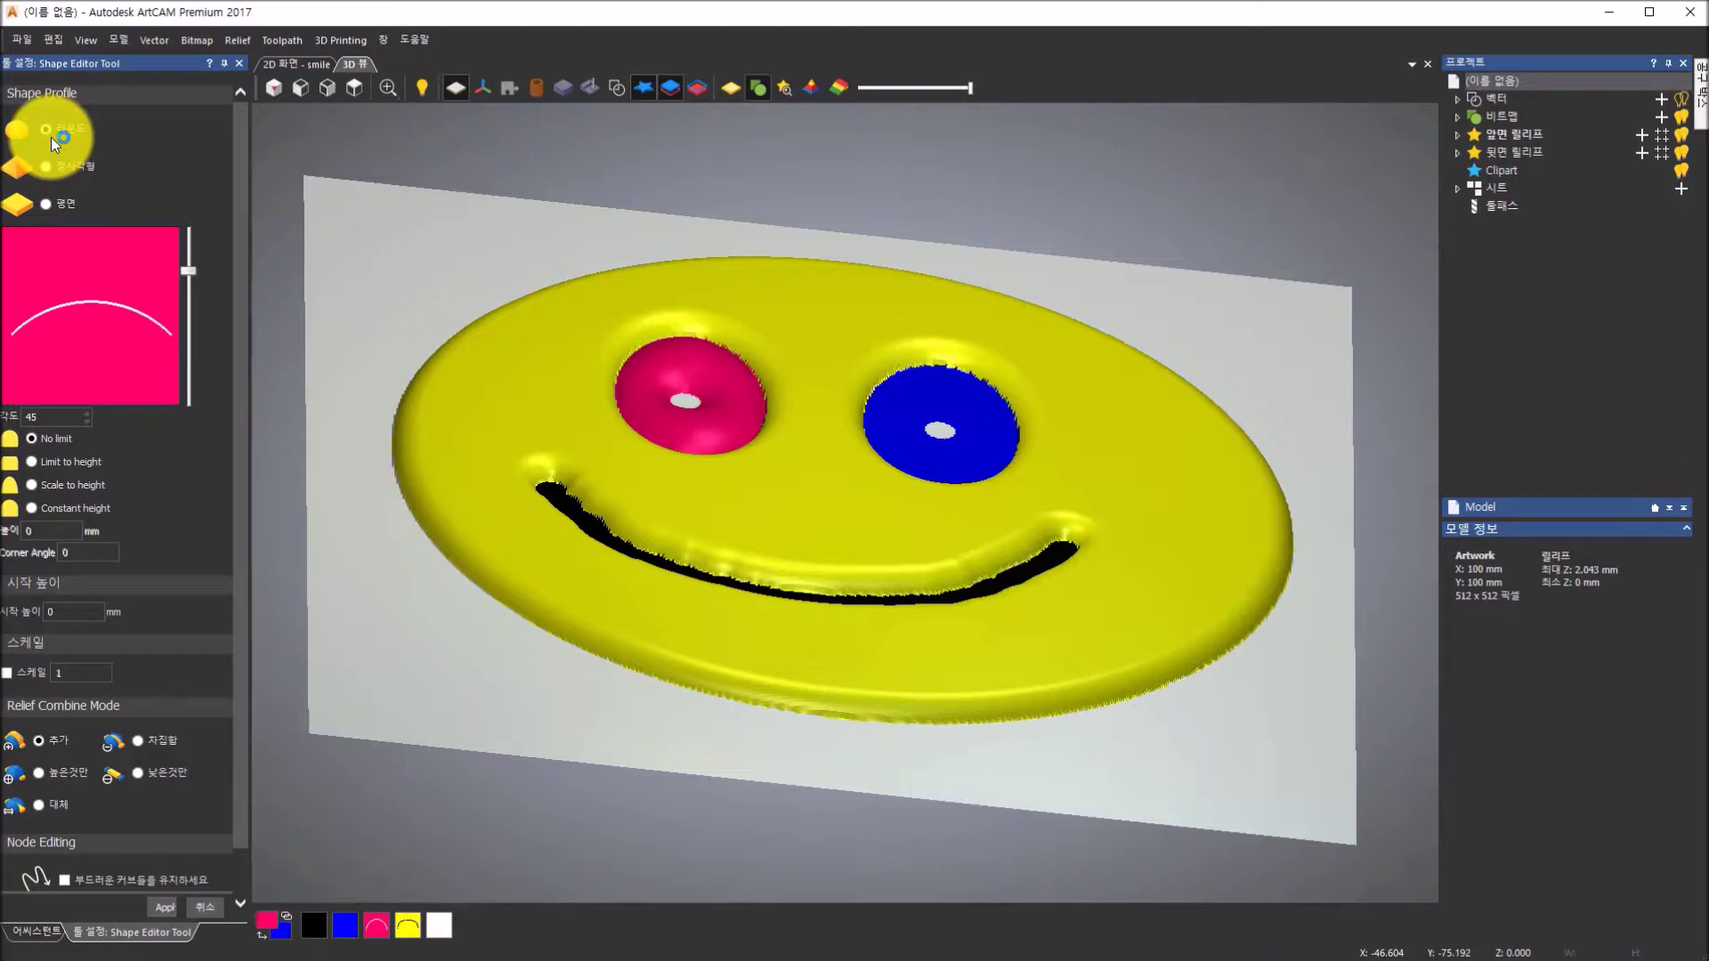
left_click_drag(804, 456, 888, 426)
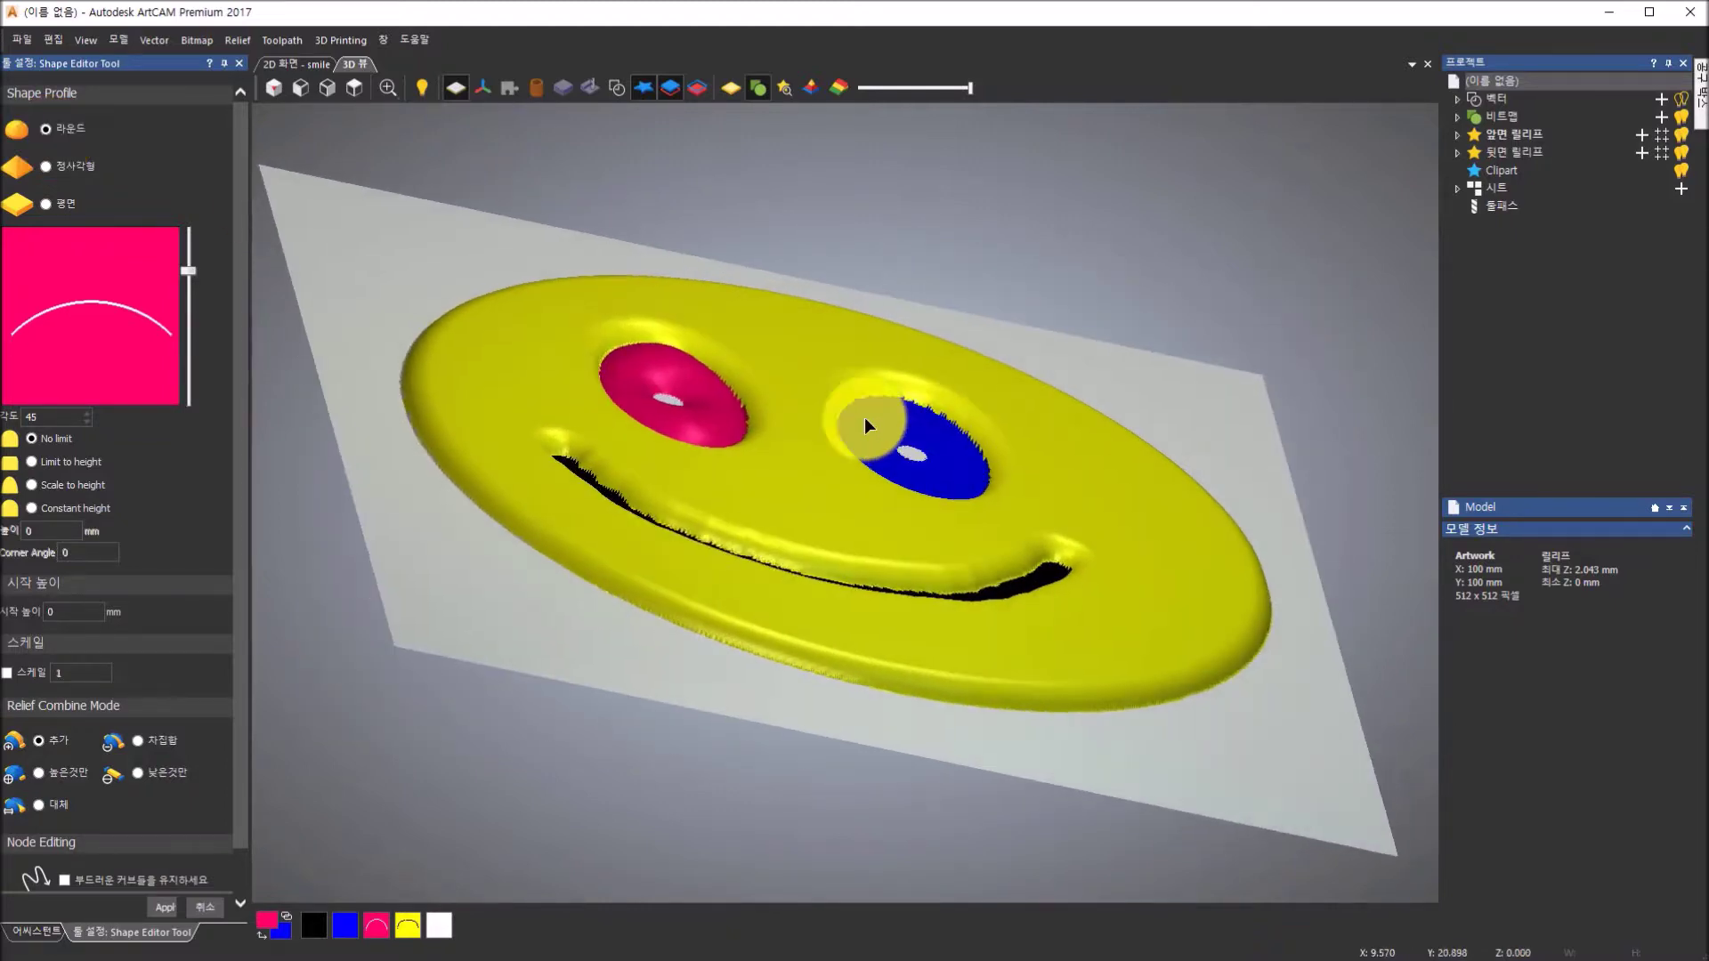
mouse_move(184, 274)
left_mouse_down()
mouse_move(185, 227)
mouse_move(185, 253)
left_mouse_up()
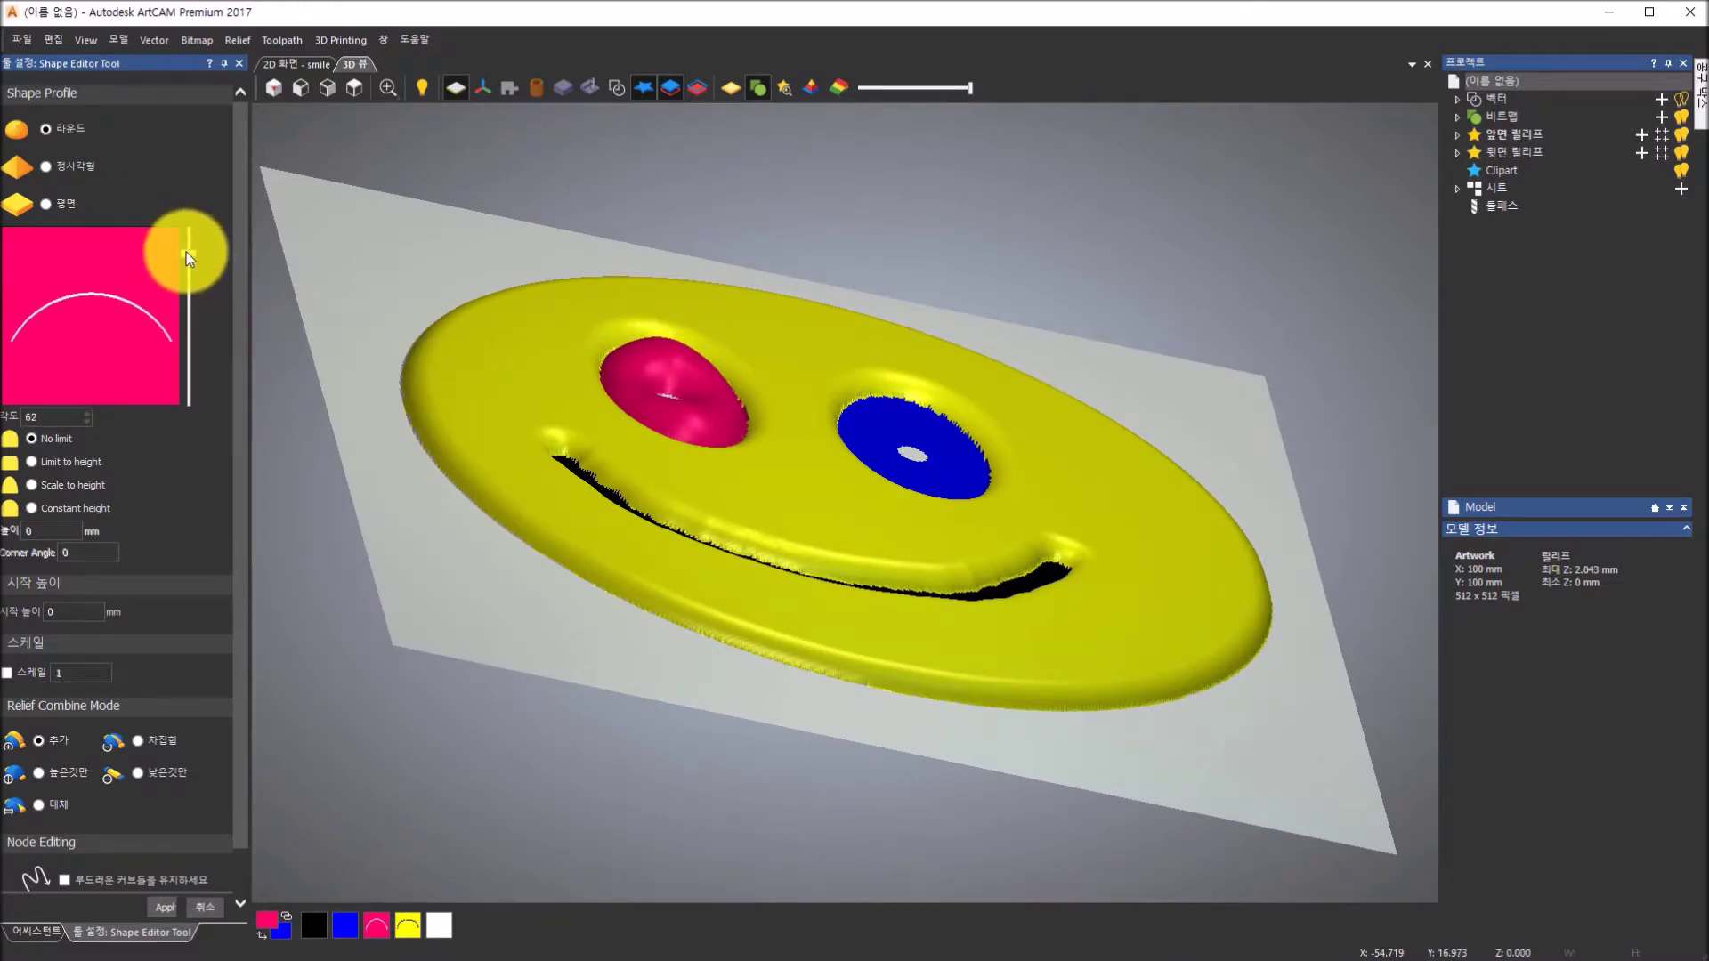
left_click(31, 462)
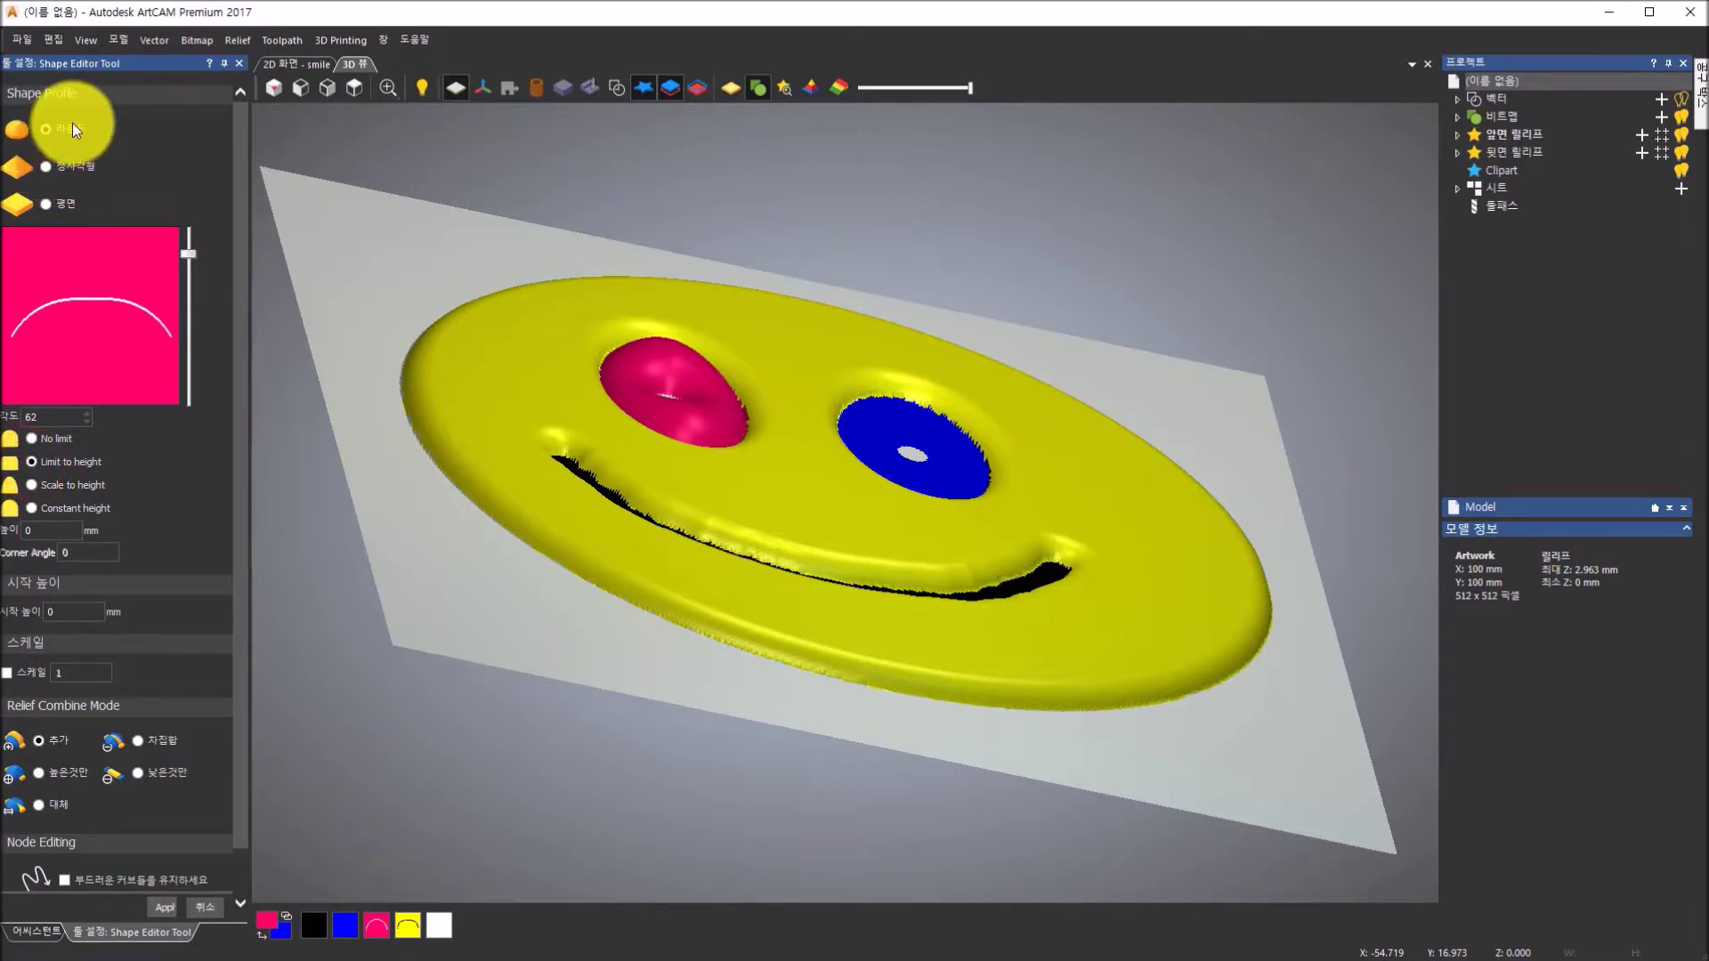
left_click(62, 530)
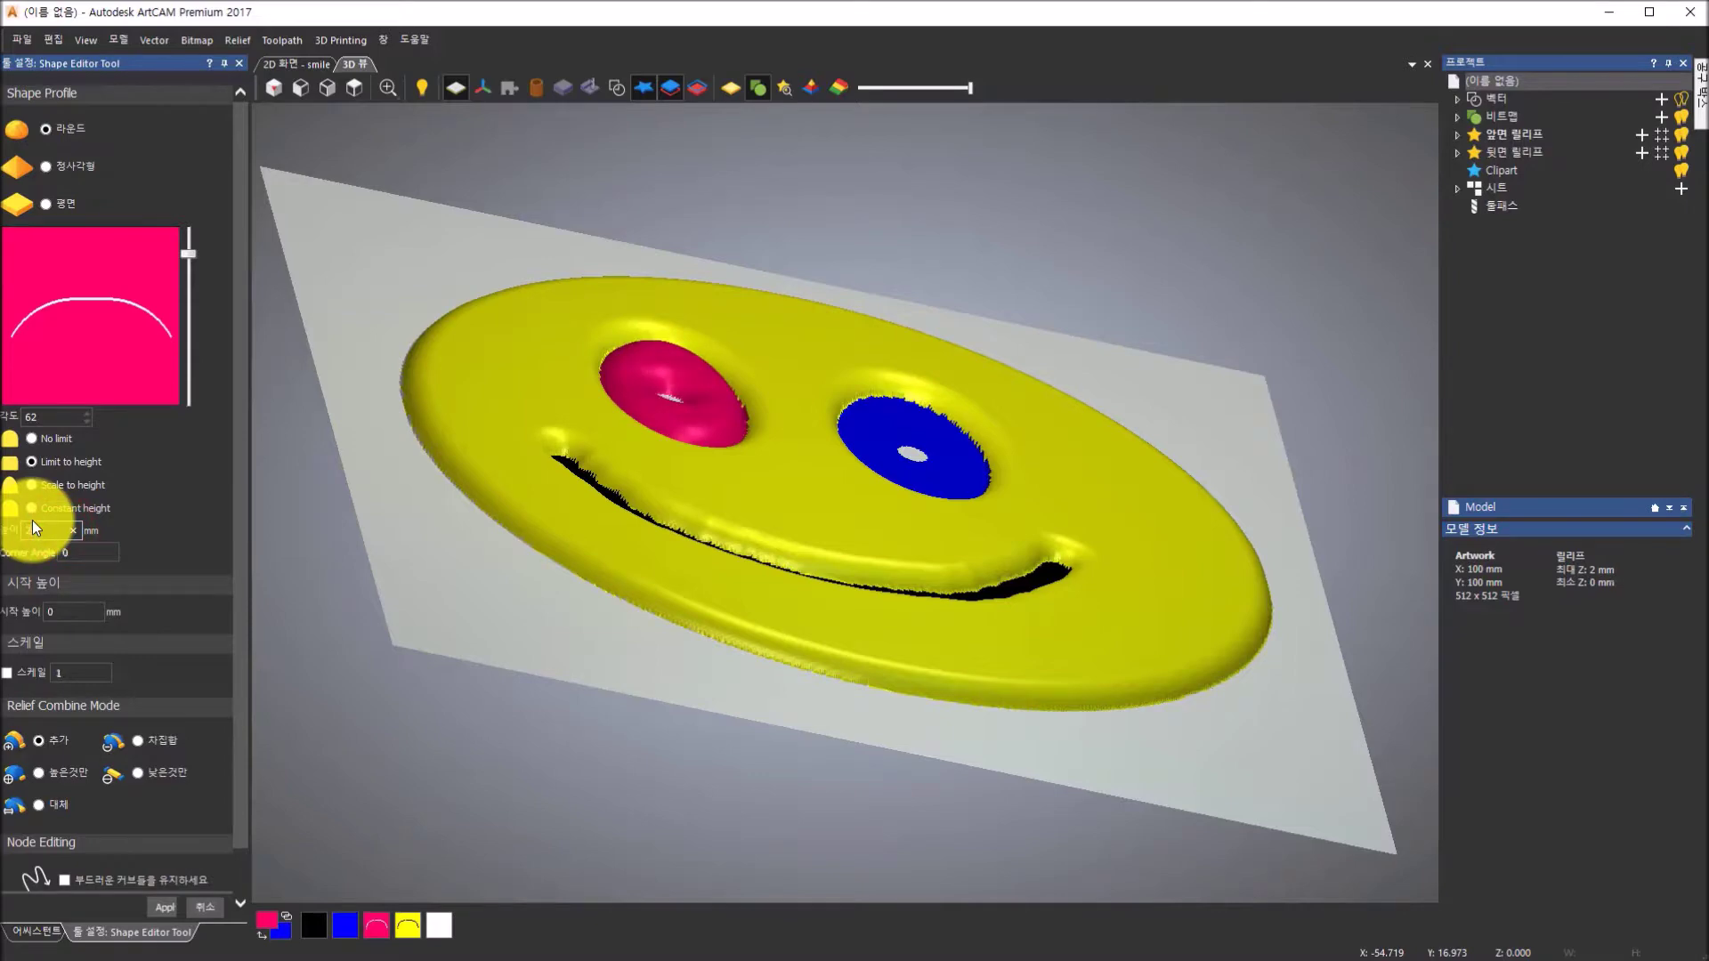
- Reduce the pink eye profile's angle to 55 degrees and apply the shape
left_click_drag(942, 562, 200, 254)
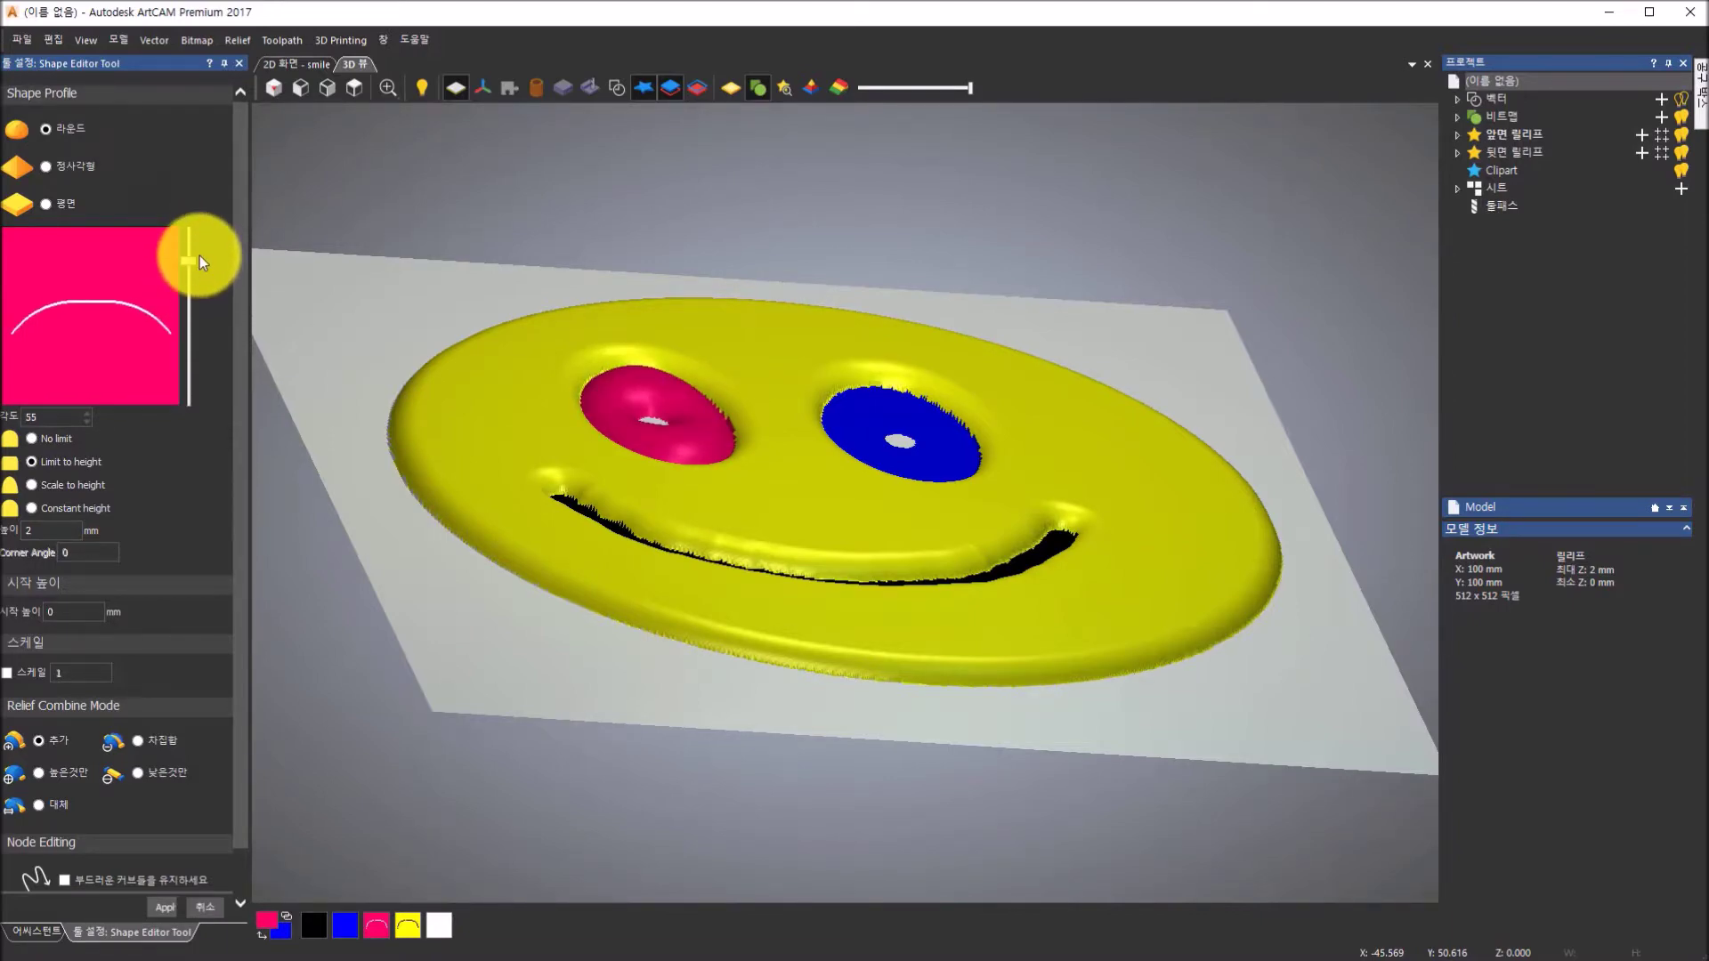
mouse_move(686, 516)
left_mouse_down()
mouse_move(728, 762)
mouse_move(792, 504)
mouse_move(919, 481)
mouse_move(708, 473)
mouse_move(547, 531)
mouse_move(564, 470)
mouse_move(686, 458)
mouse_move(696, 491)
left_mouse_up()
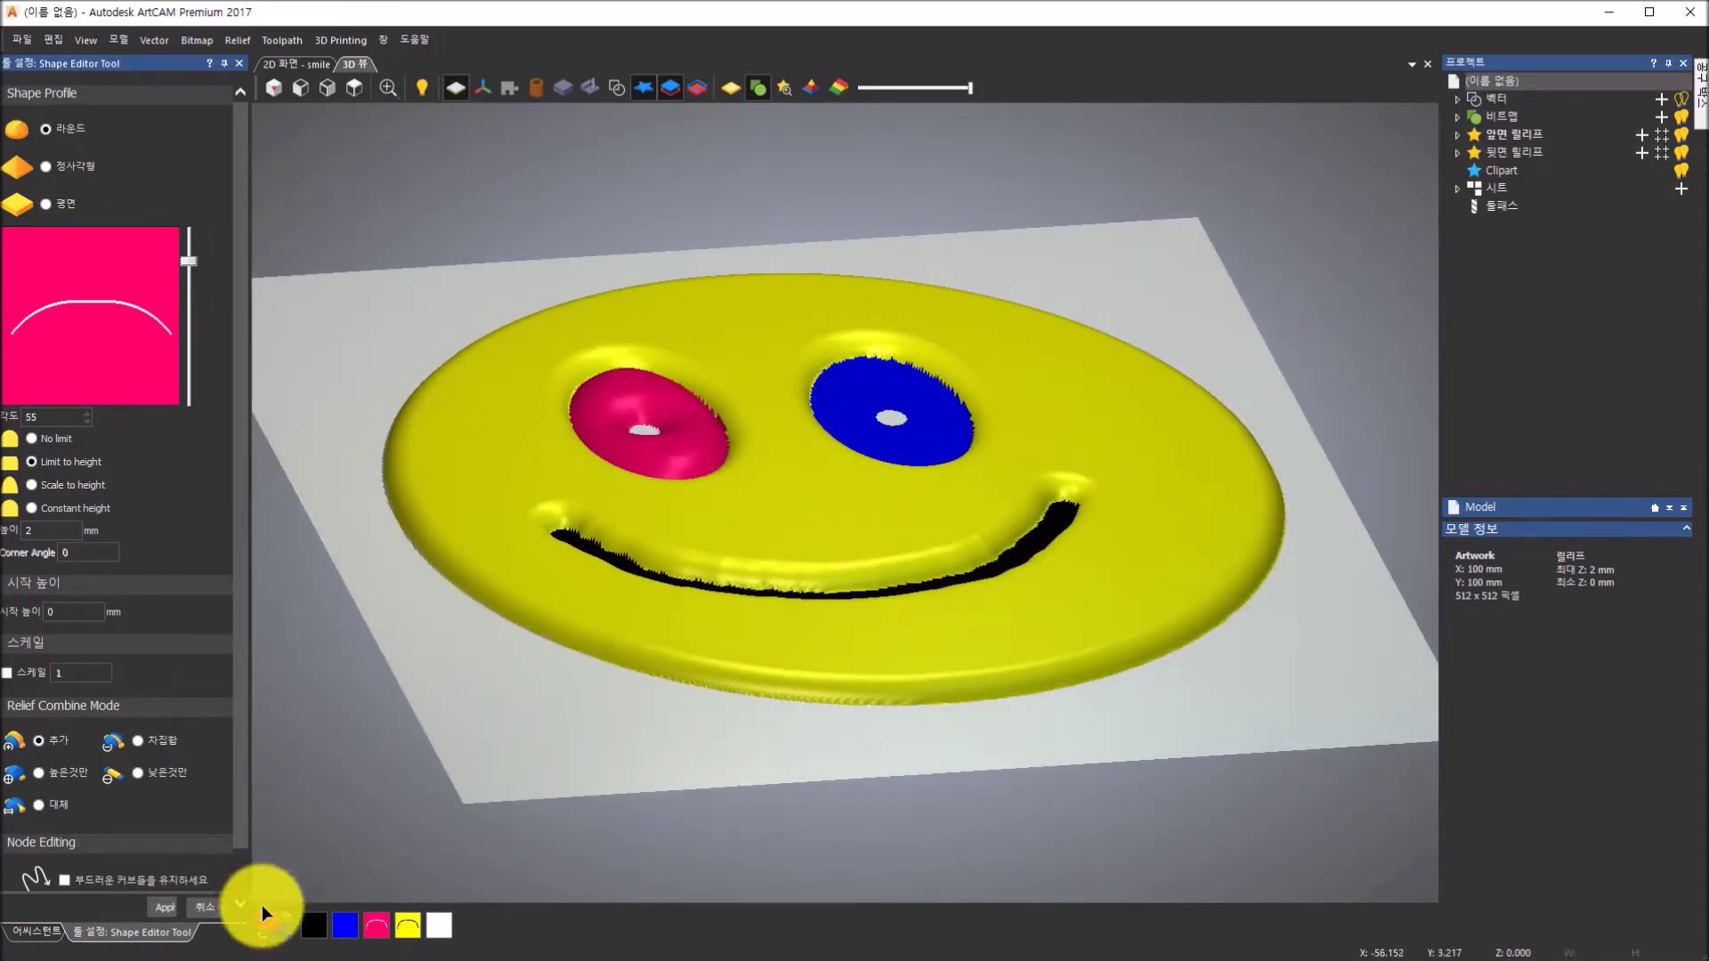
left_click(164, 905)
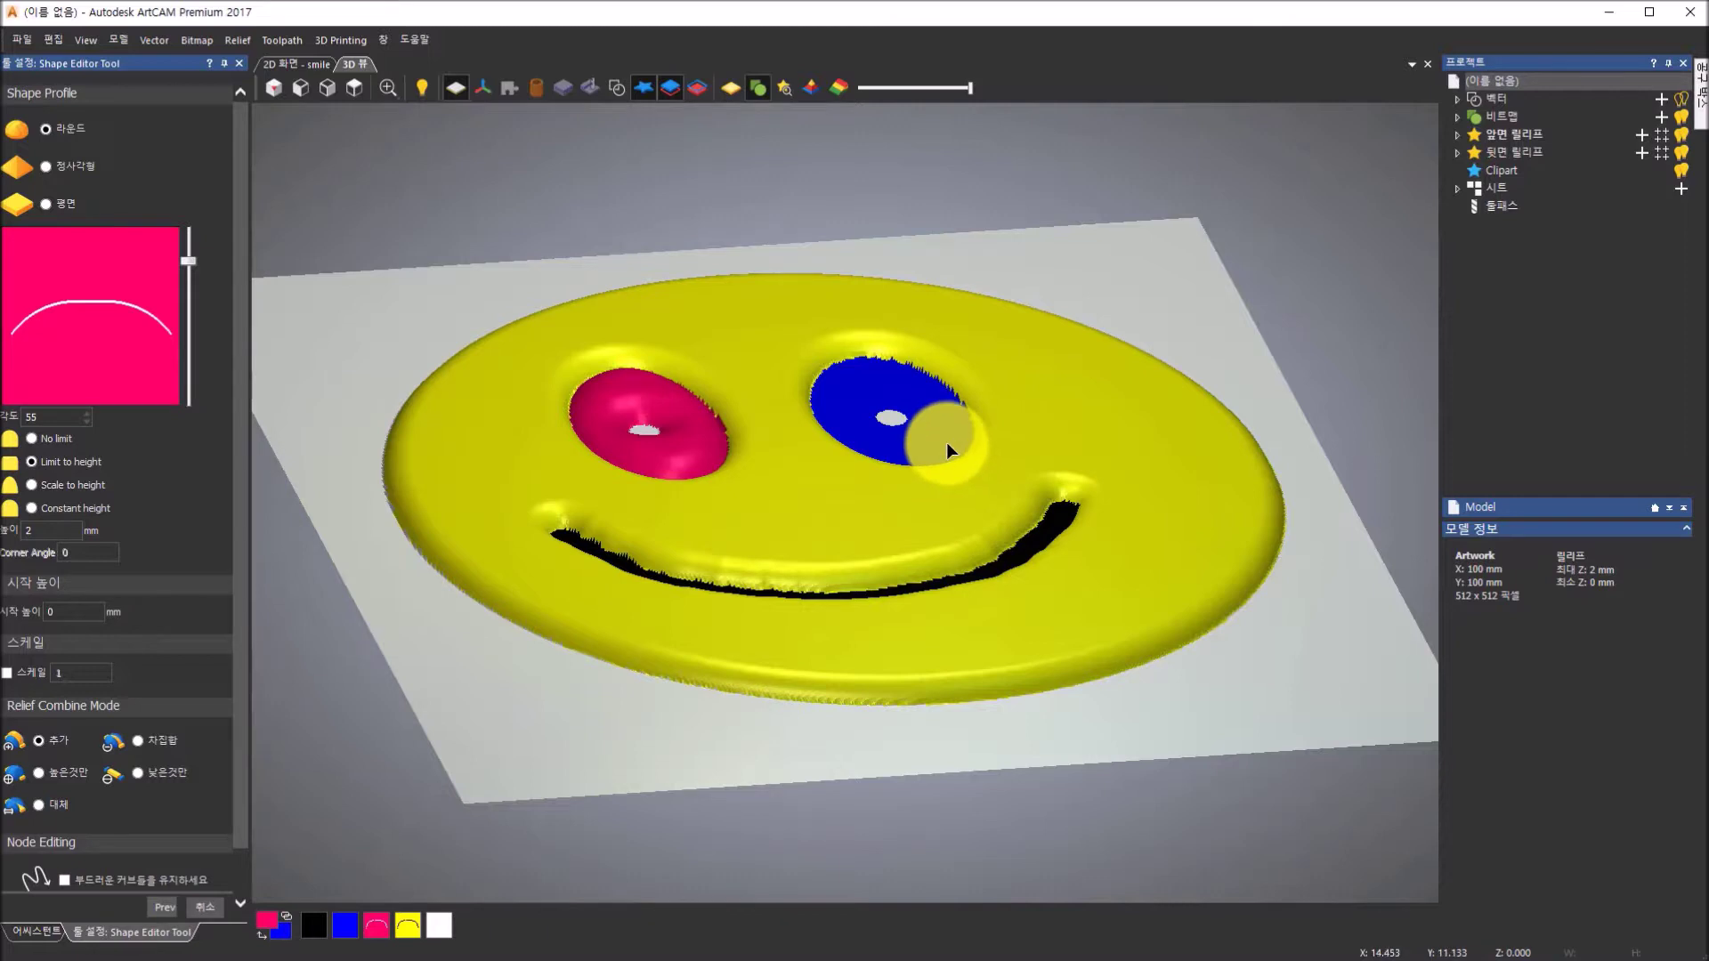
- Give the blue eye colour a round profile limited to a height of 2 mm
left_click(344, 930)
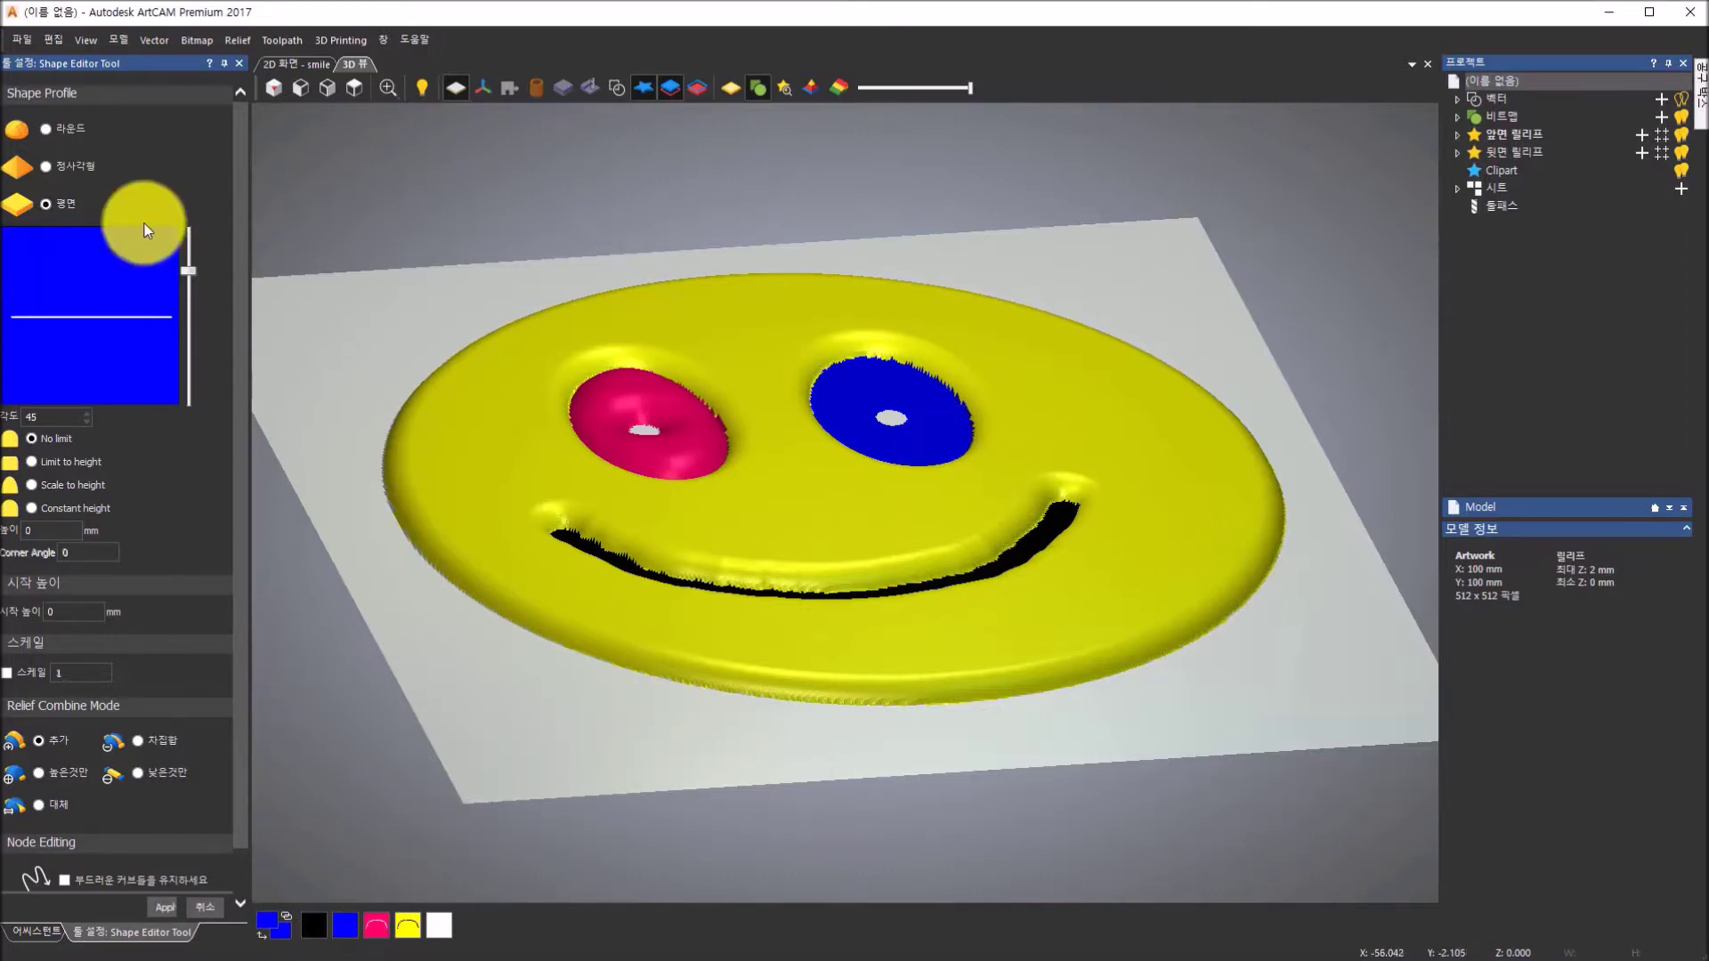
left_click(47, 130)
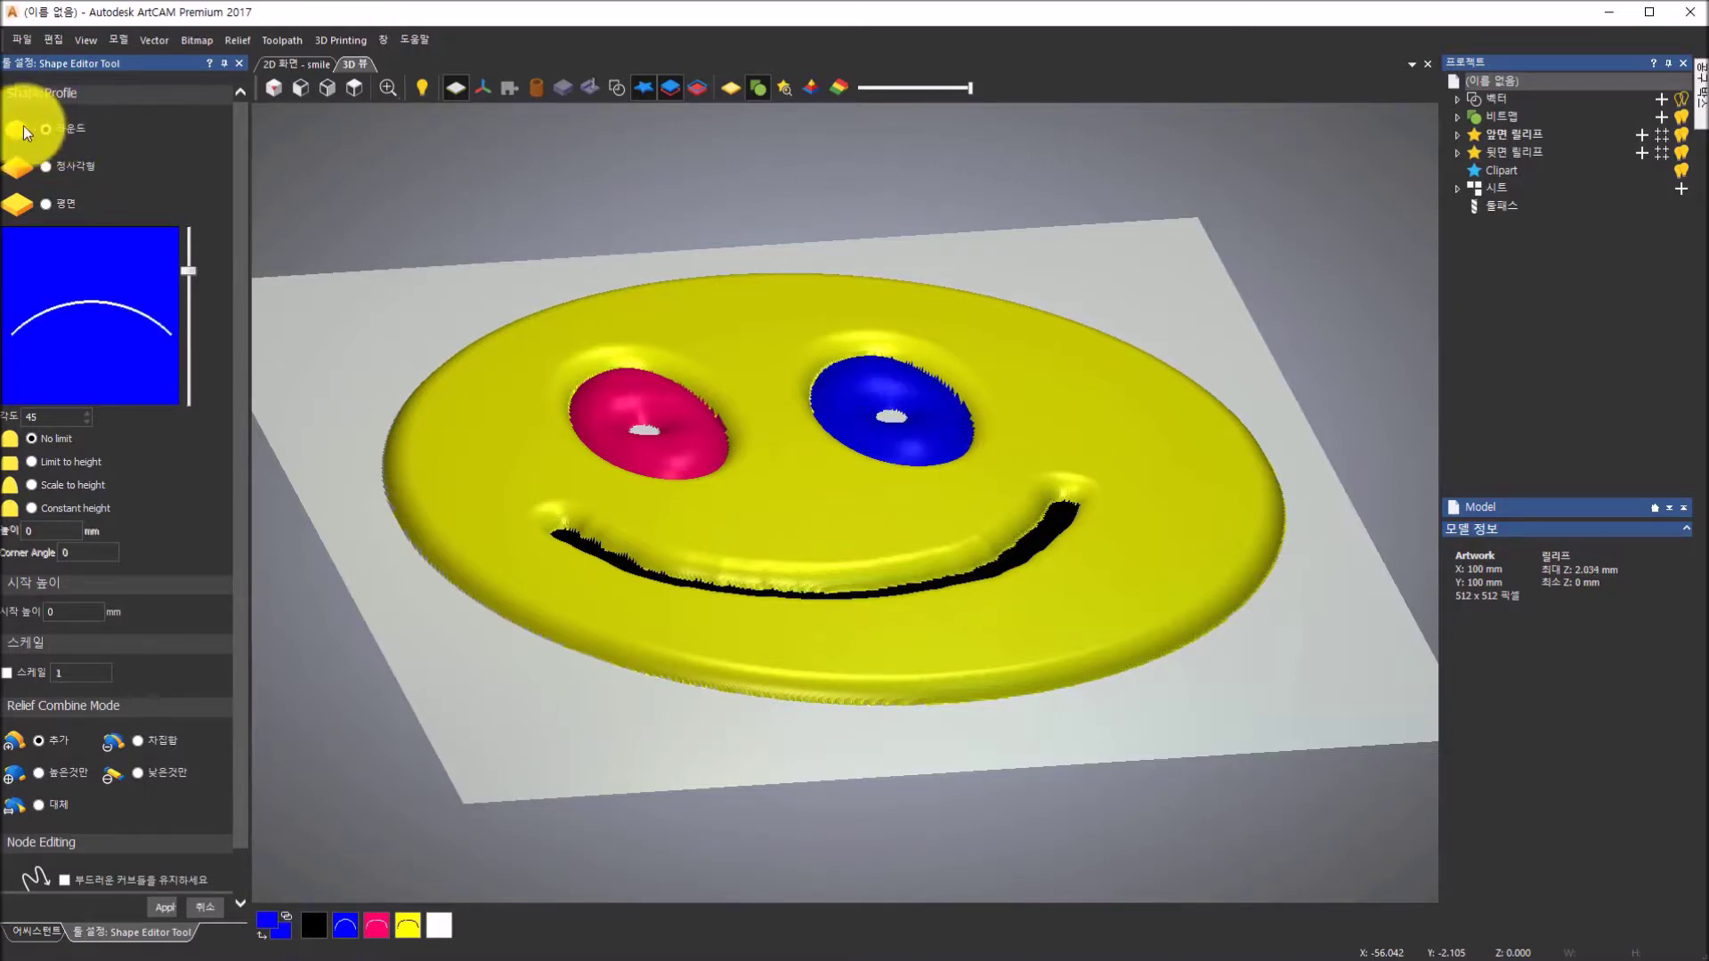
left_click(35, 463)
left_click(50, 534)
left_click_drag(51, 534, 16, 532)
type("2")
- Raise the blue eye profile's angle to 70 degrees and apply the shape
left_click(699, 510)
left_click_drag(725, 490, 570, 303)
mouse_move(184, 271)
left_mouse_down()
mouse_move(188, 244)
mouse_move(183, 306)
mouse_move(186, 243)
left_mouse_up()
left_click_drag(429, 313, 575, 596)
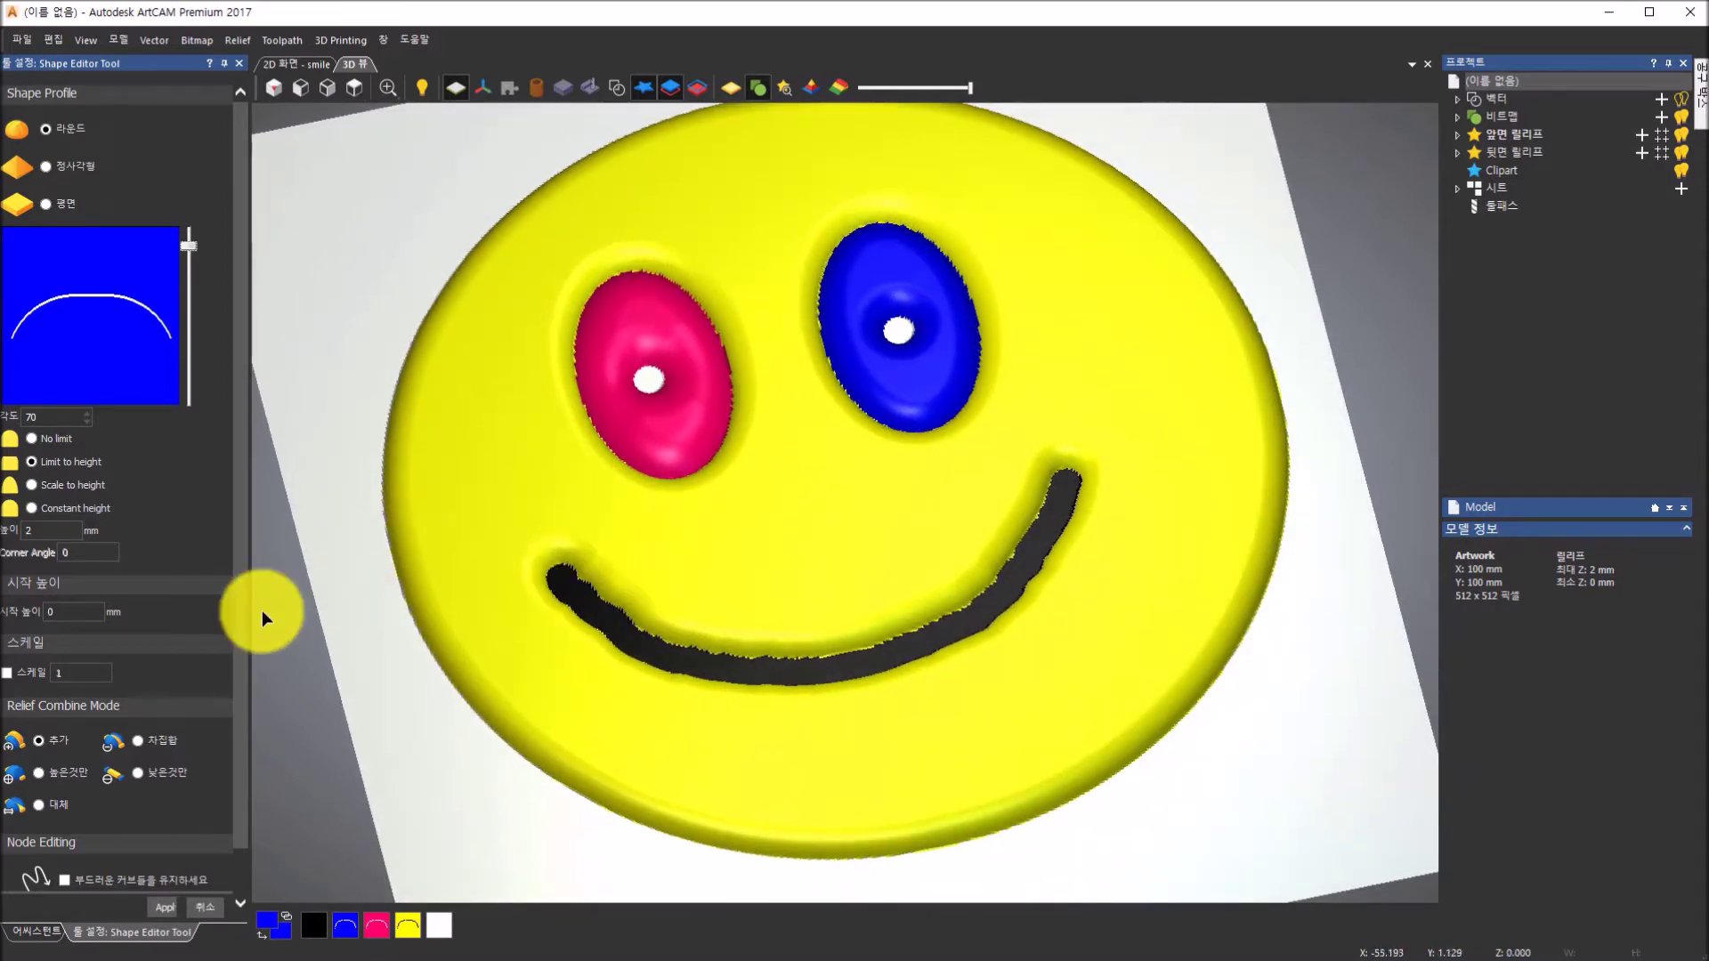
left_click(155, 908)
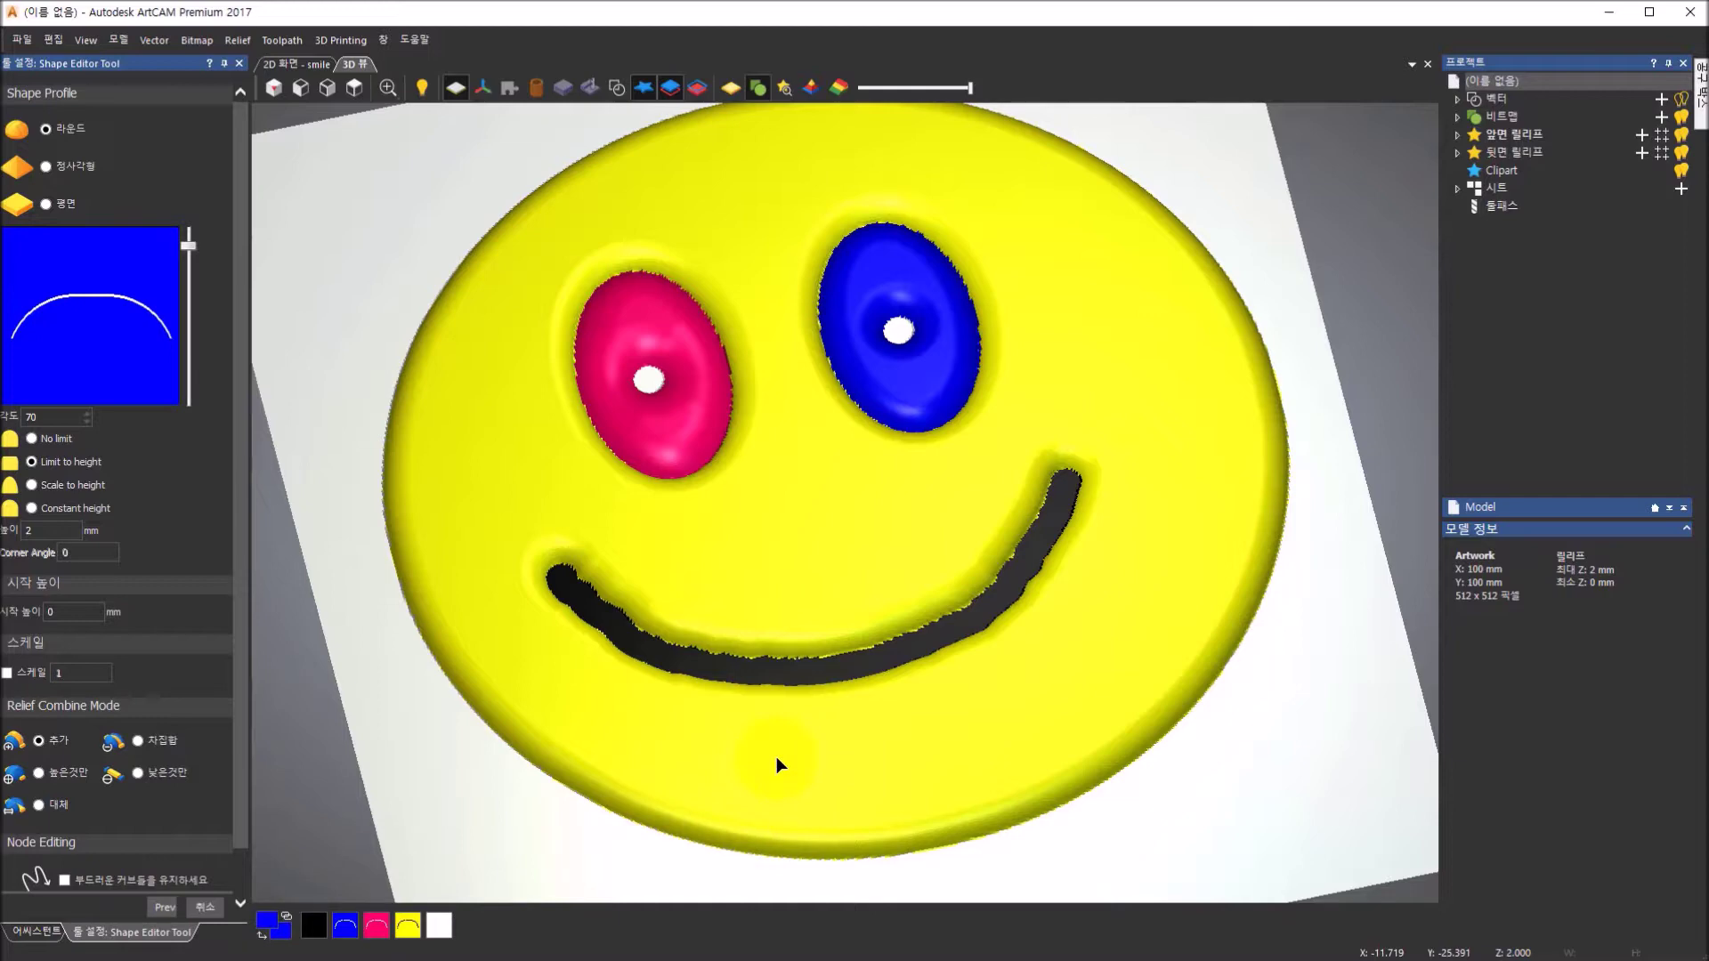
- Give the black mouth colour a round profile with no height limit and an angle of 90 degrees
left_click_drag(776, 755, 679, 691)
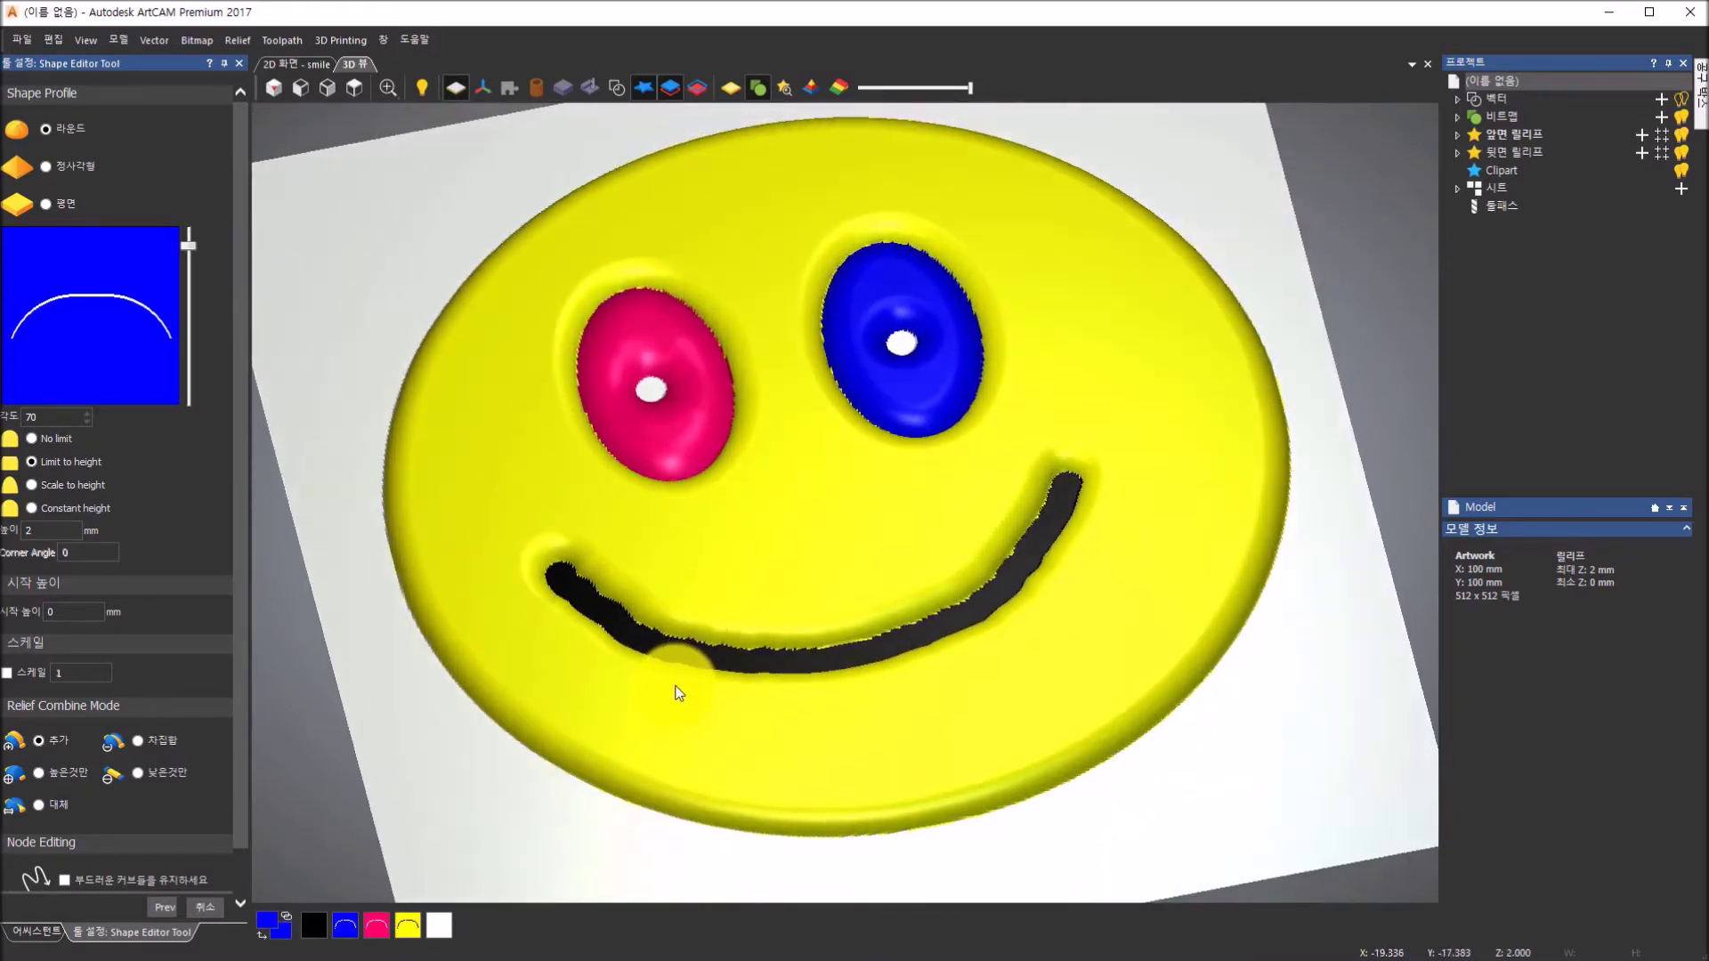
left_click(311, 925)
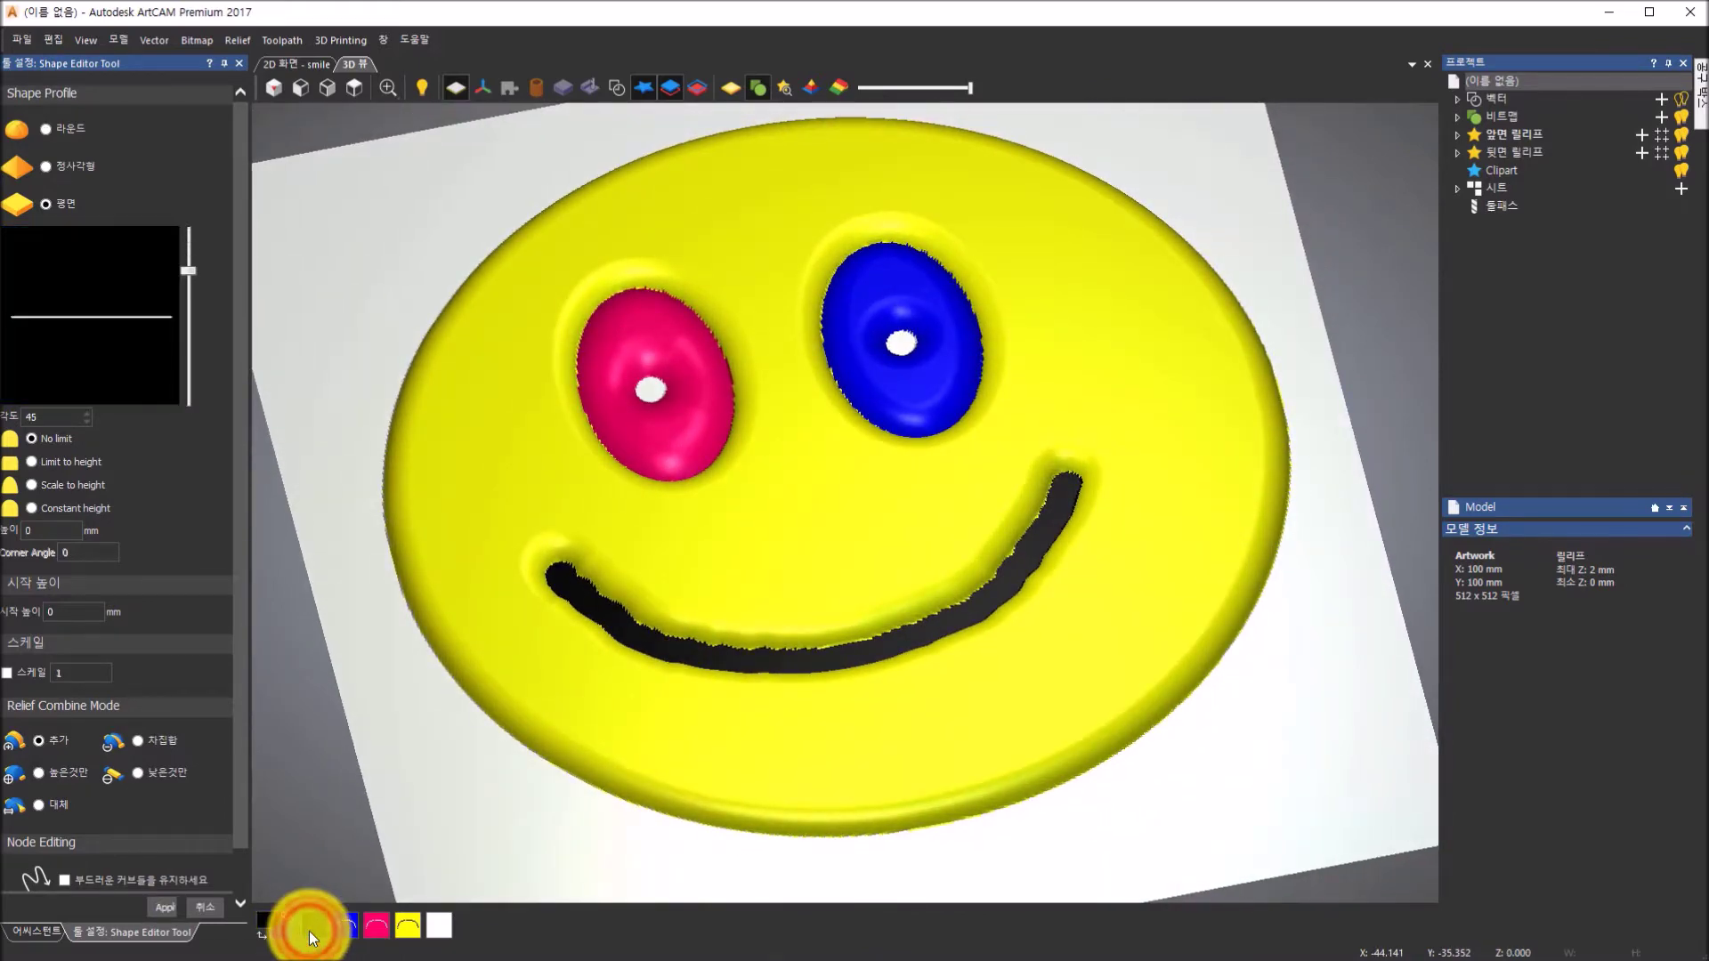
left_click_drag(675, 623, 778, 545)
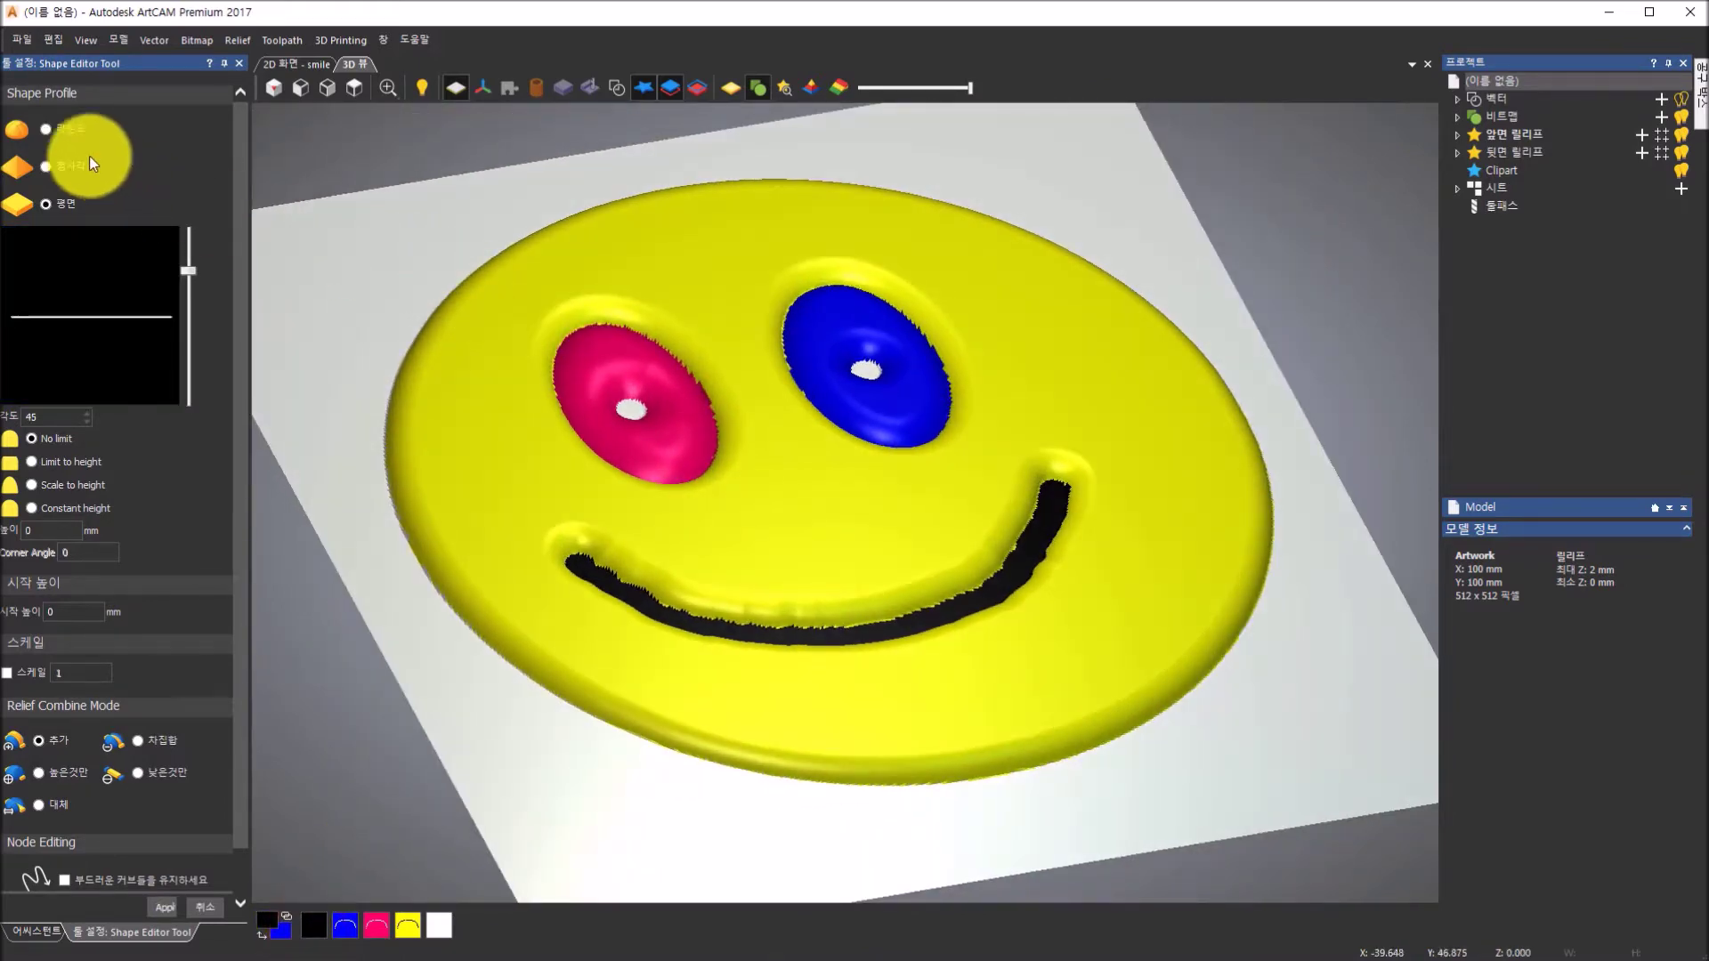
left_click(46, 135)
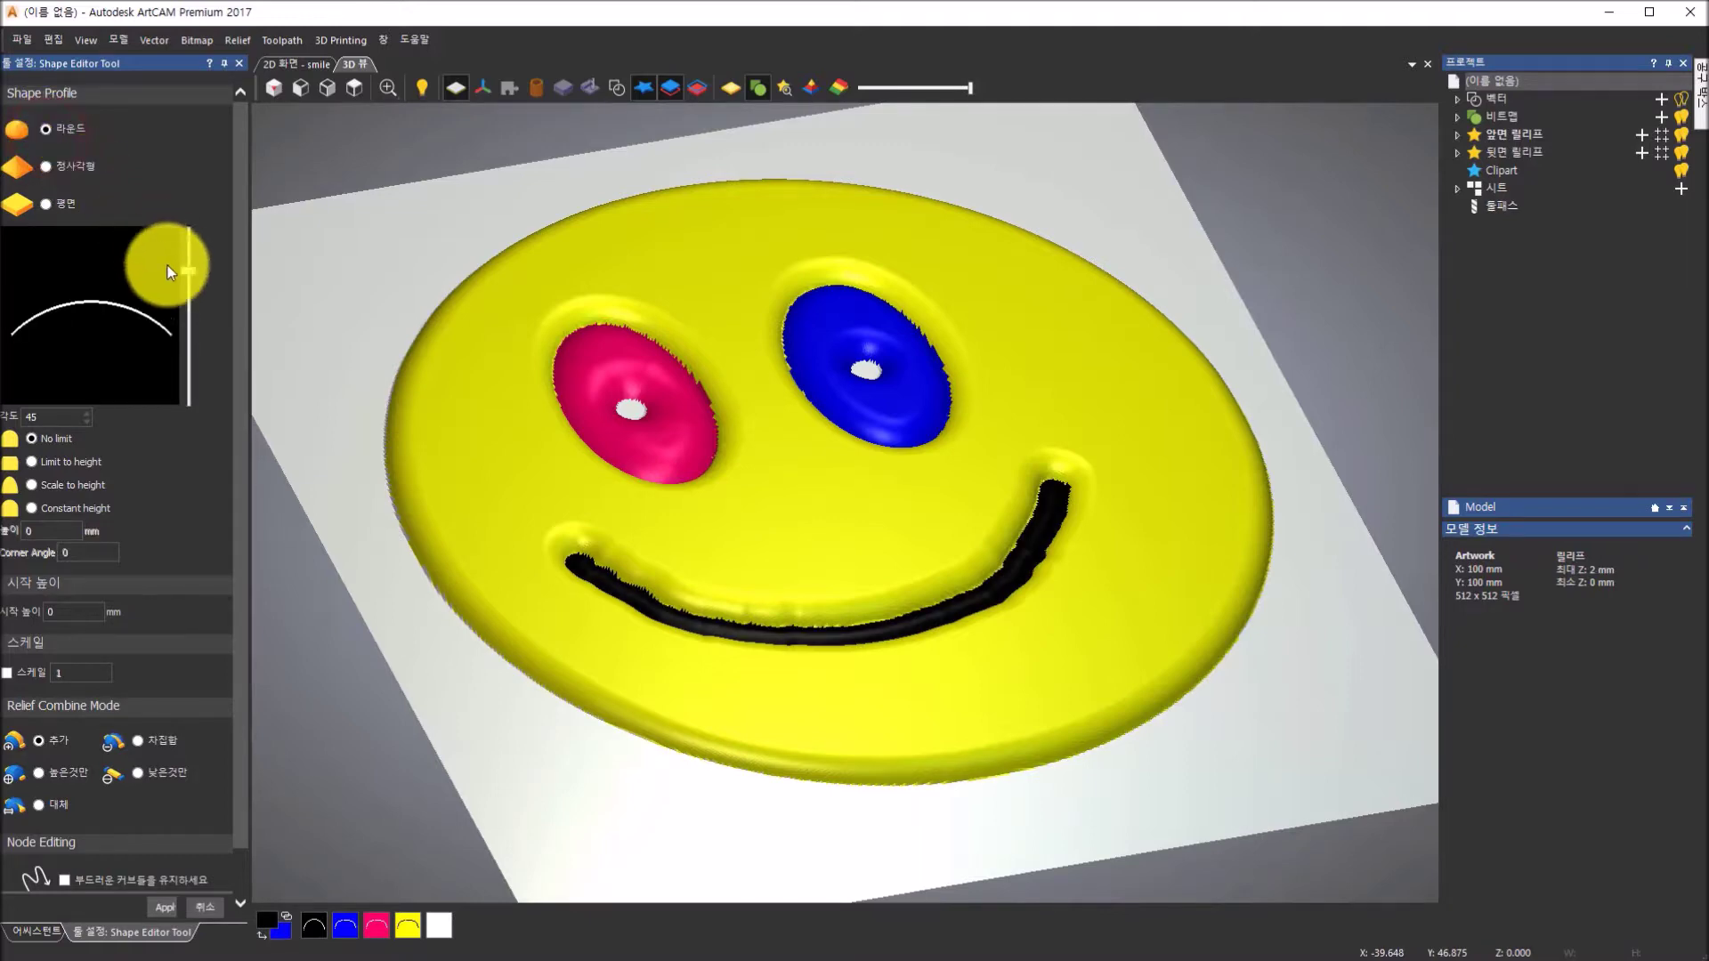
left_click_drag(192, 273, 190, 201)
left_click_drag(747, 667, 694, 552)
left_click_drag(776, 717, 935, 597)
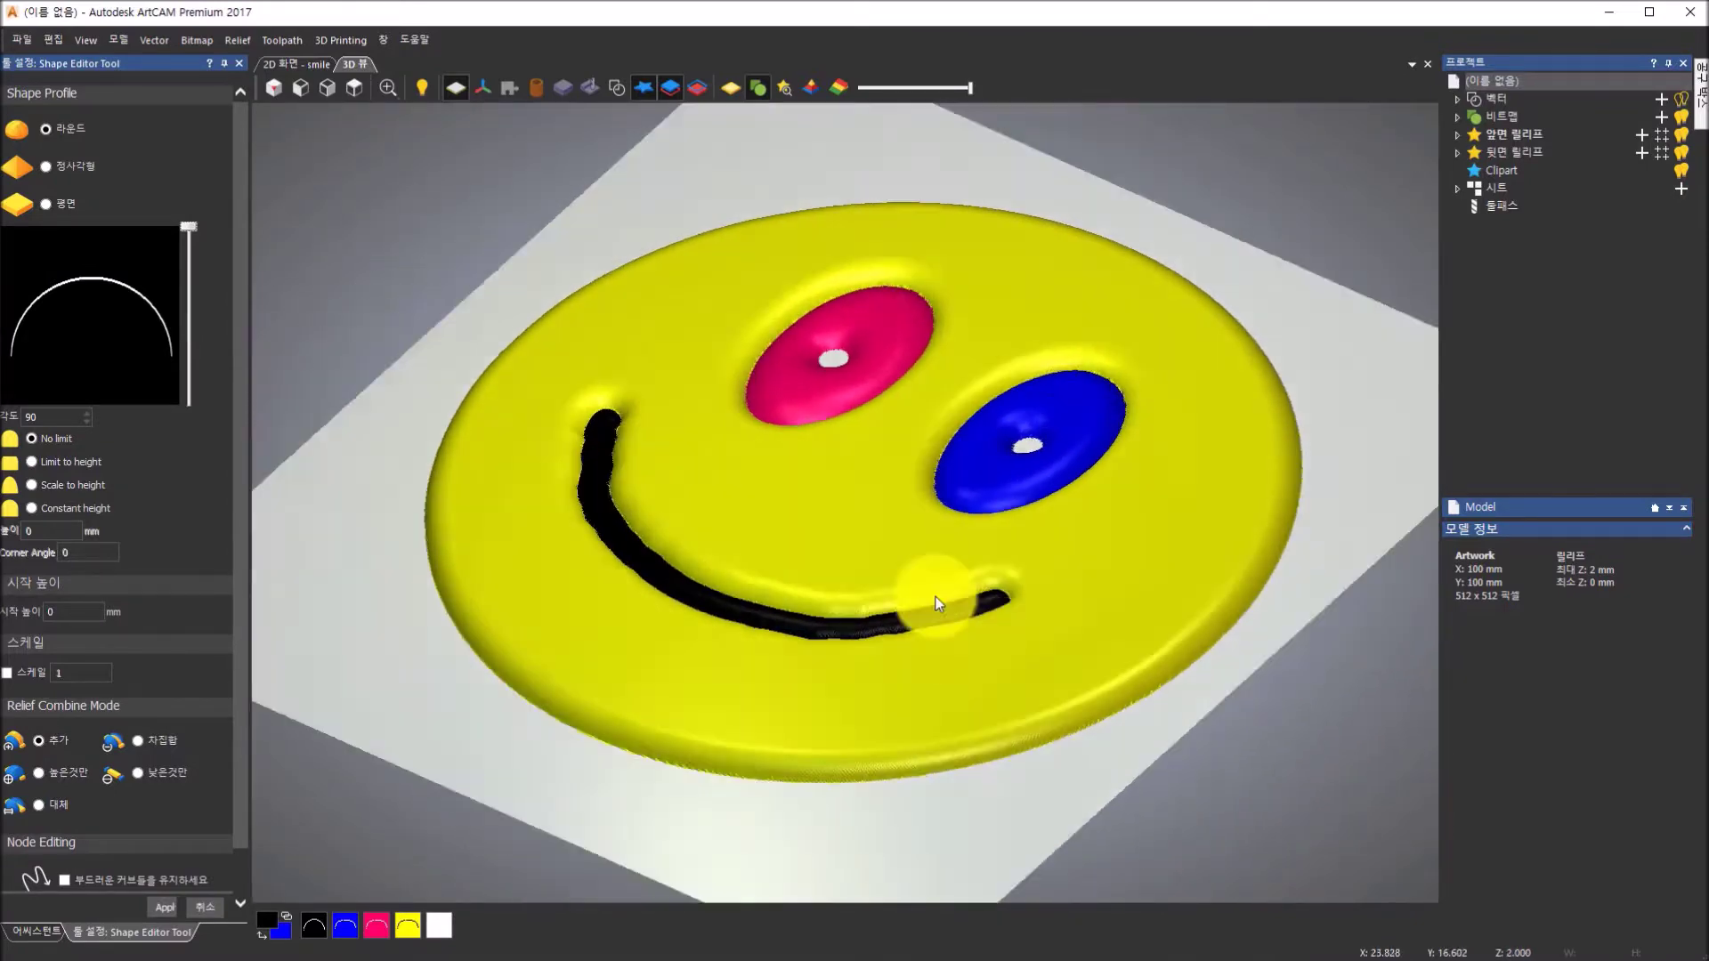
- Set the black mouth profile's start height to 1 mm and apply the shape
left_click(74, 612)
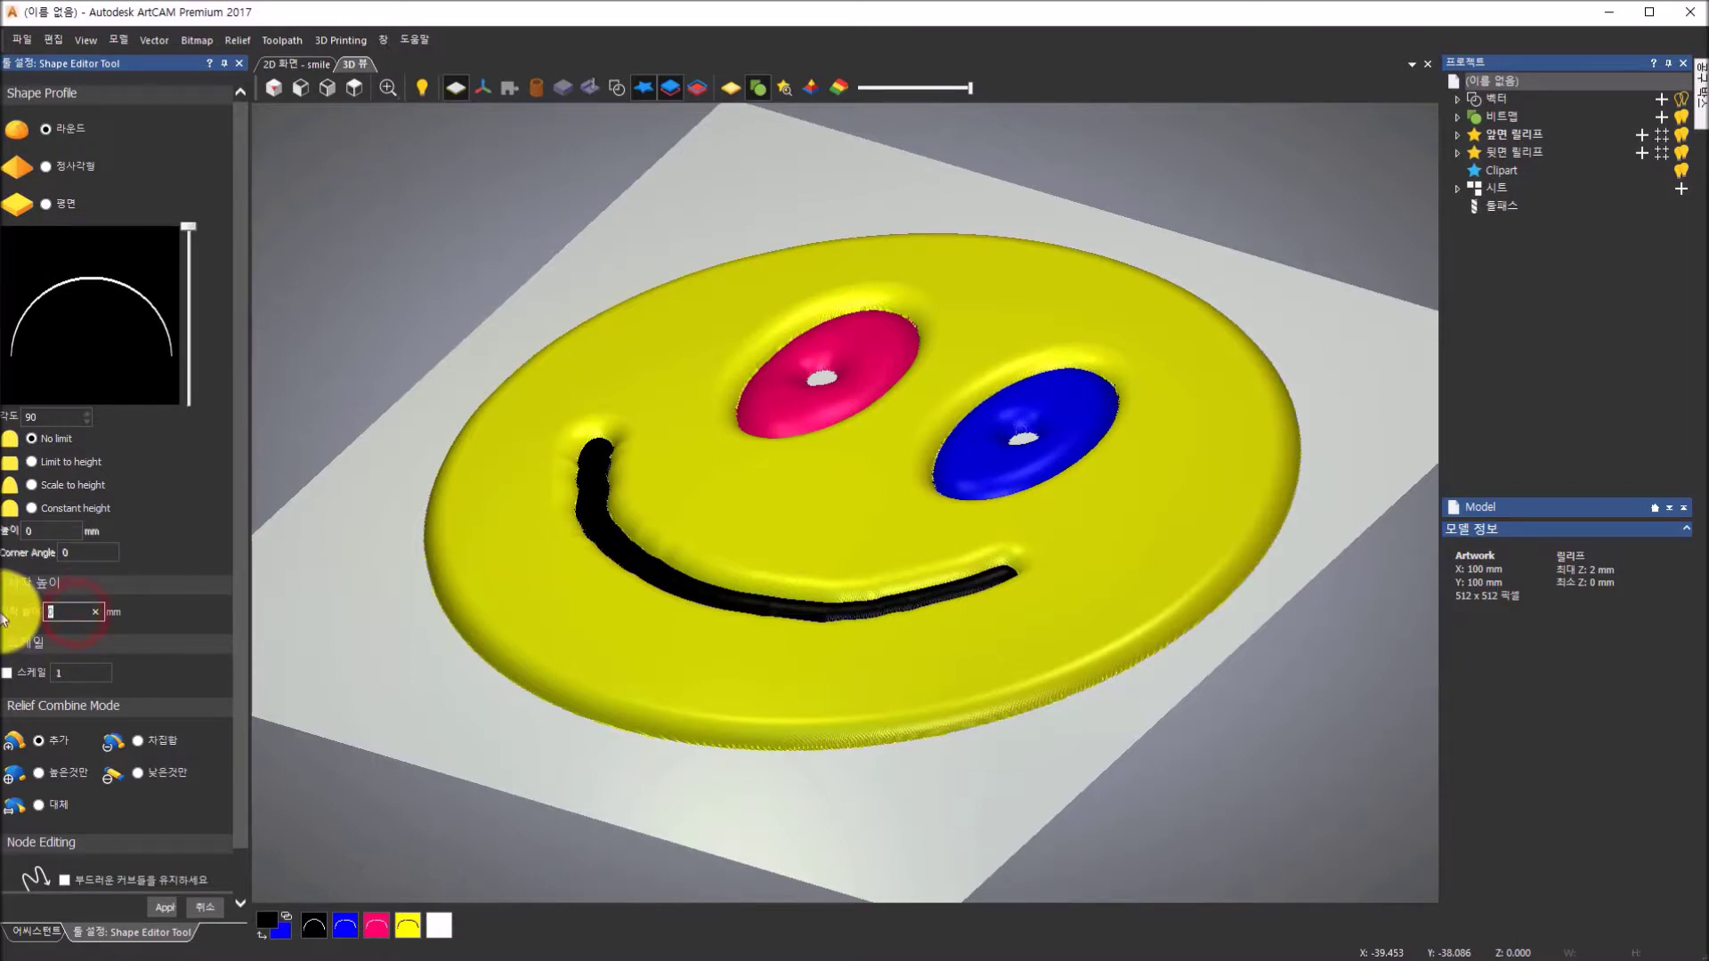
type("1")
key("Return")
left_click_drag(1041, 730, 750, 644)
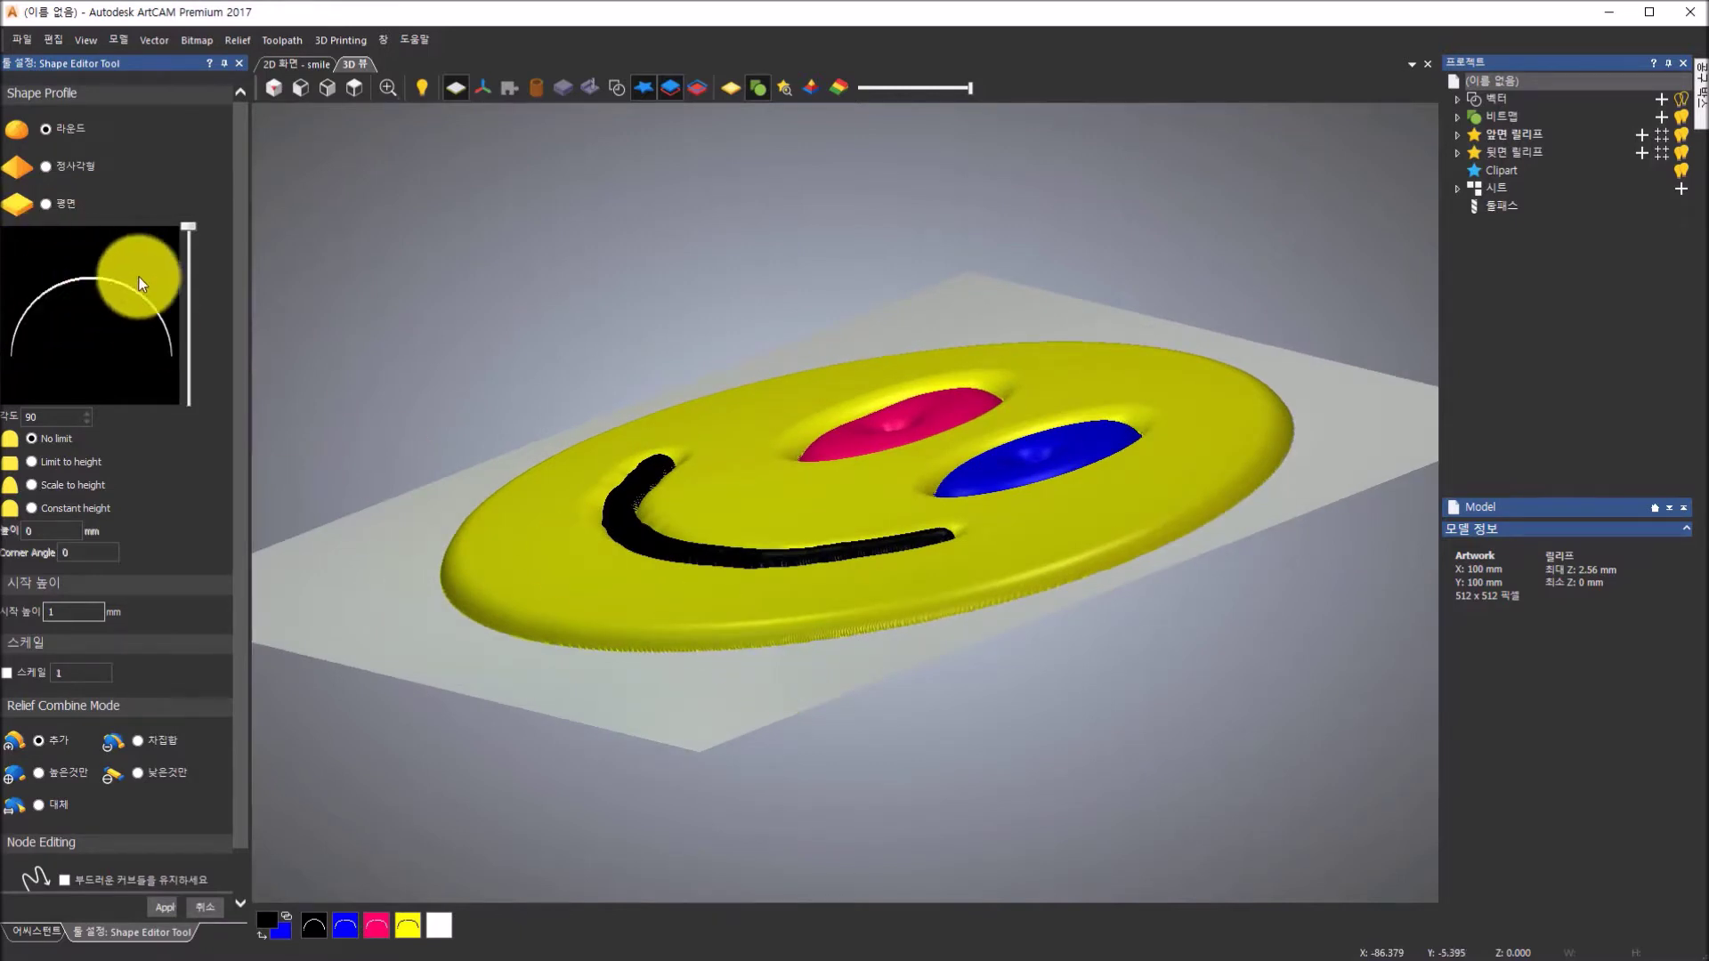
left_click_drag(584, 520, 854, 627)
left_click(162, 907)
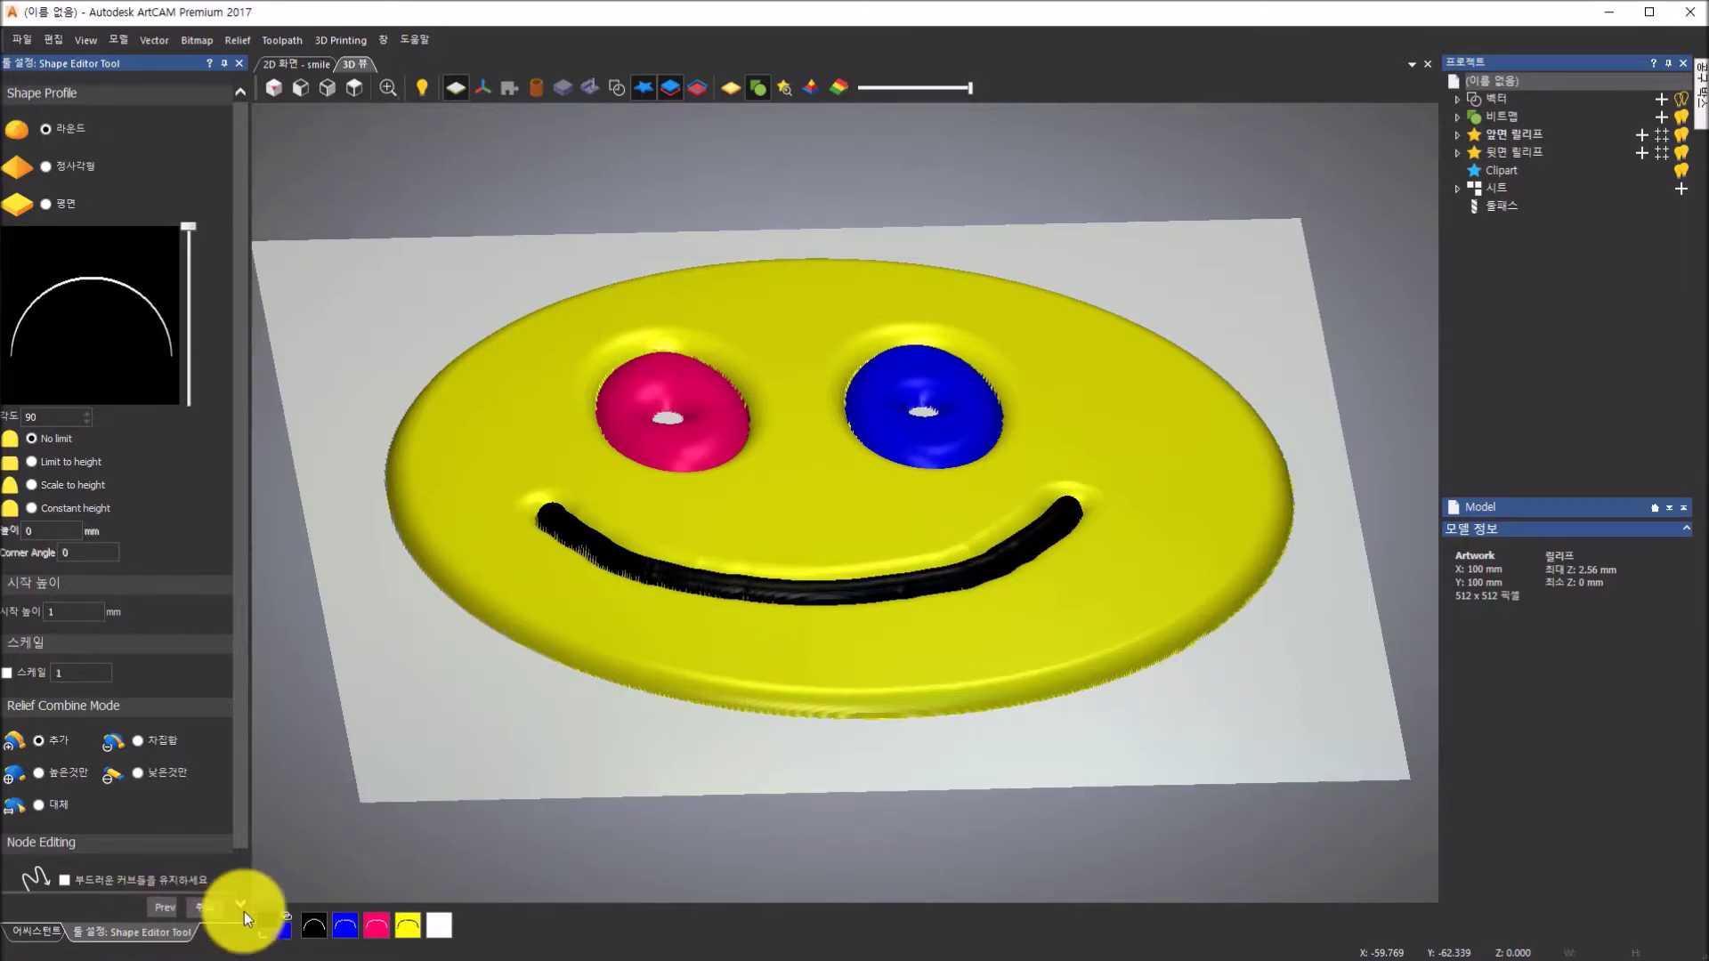
left_click_drag(1038, 360, 915, 387)
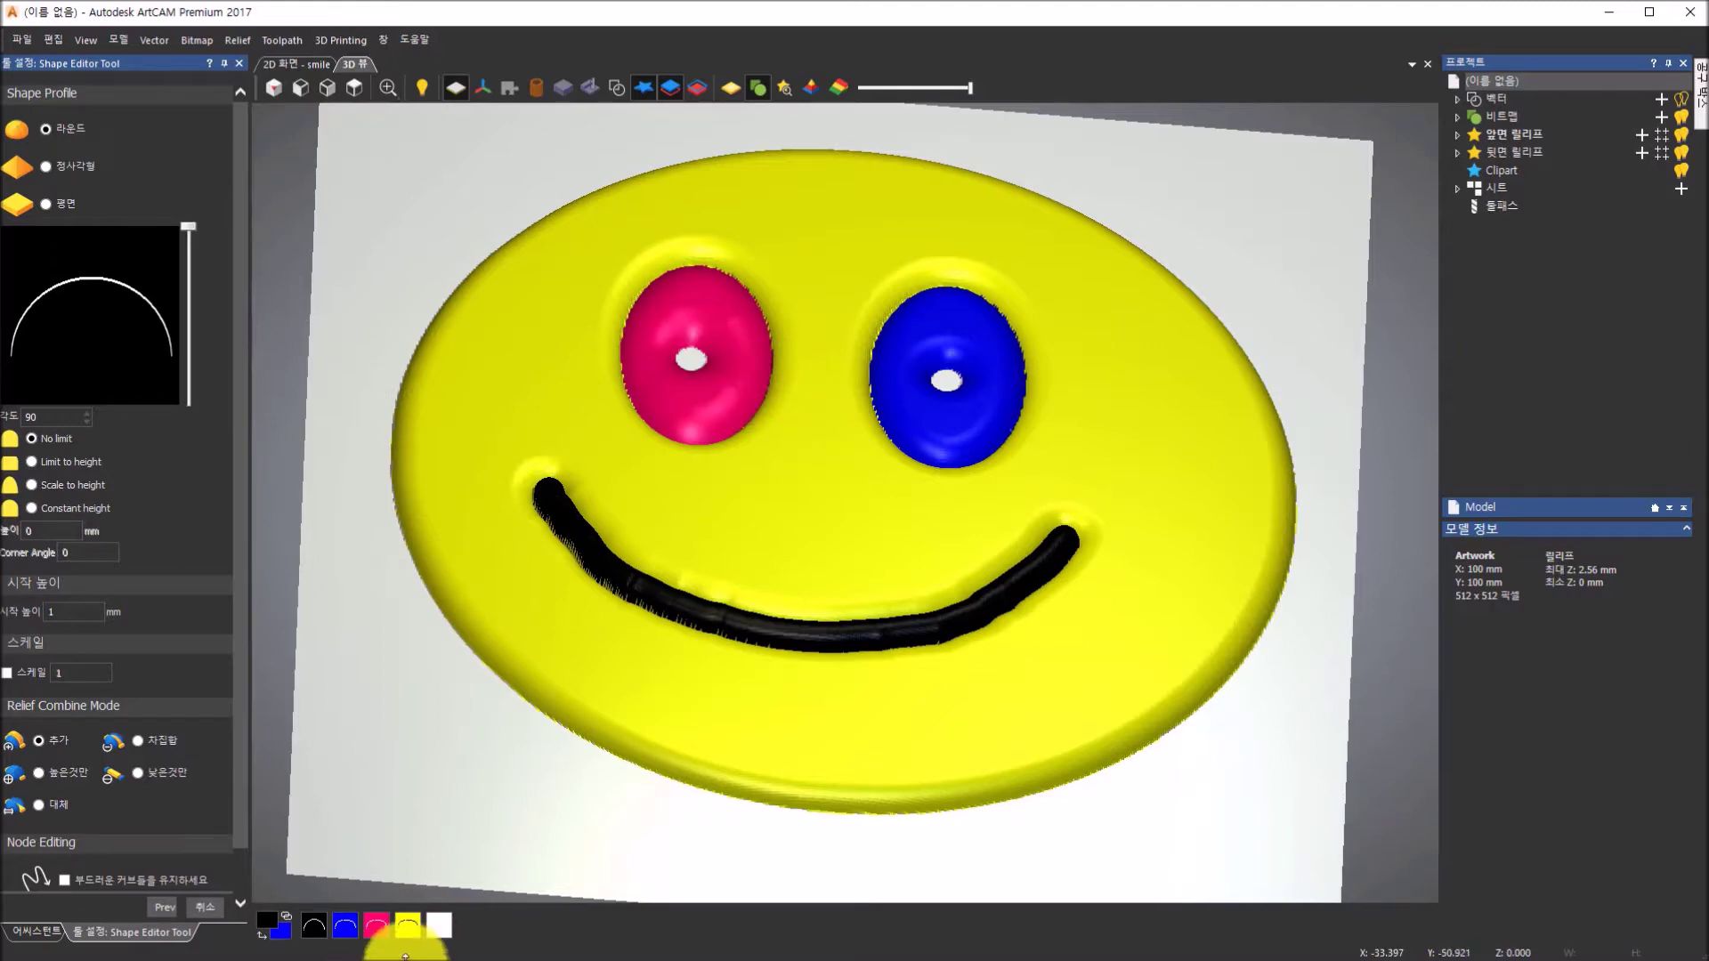
- Try a round profile with an angle of 72 degrees on the white colour and cancel the shape
left_click(439, 927)
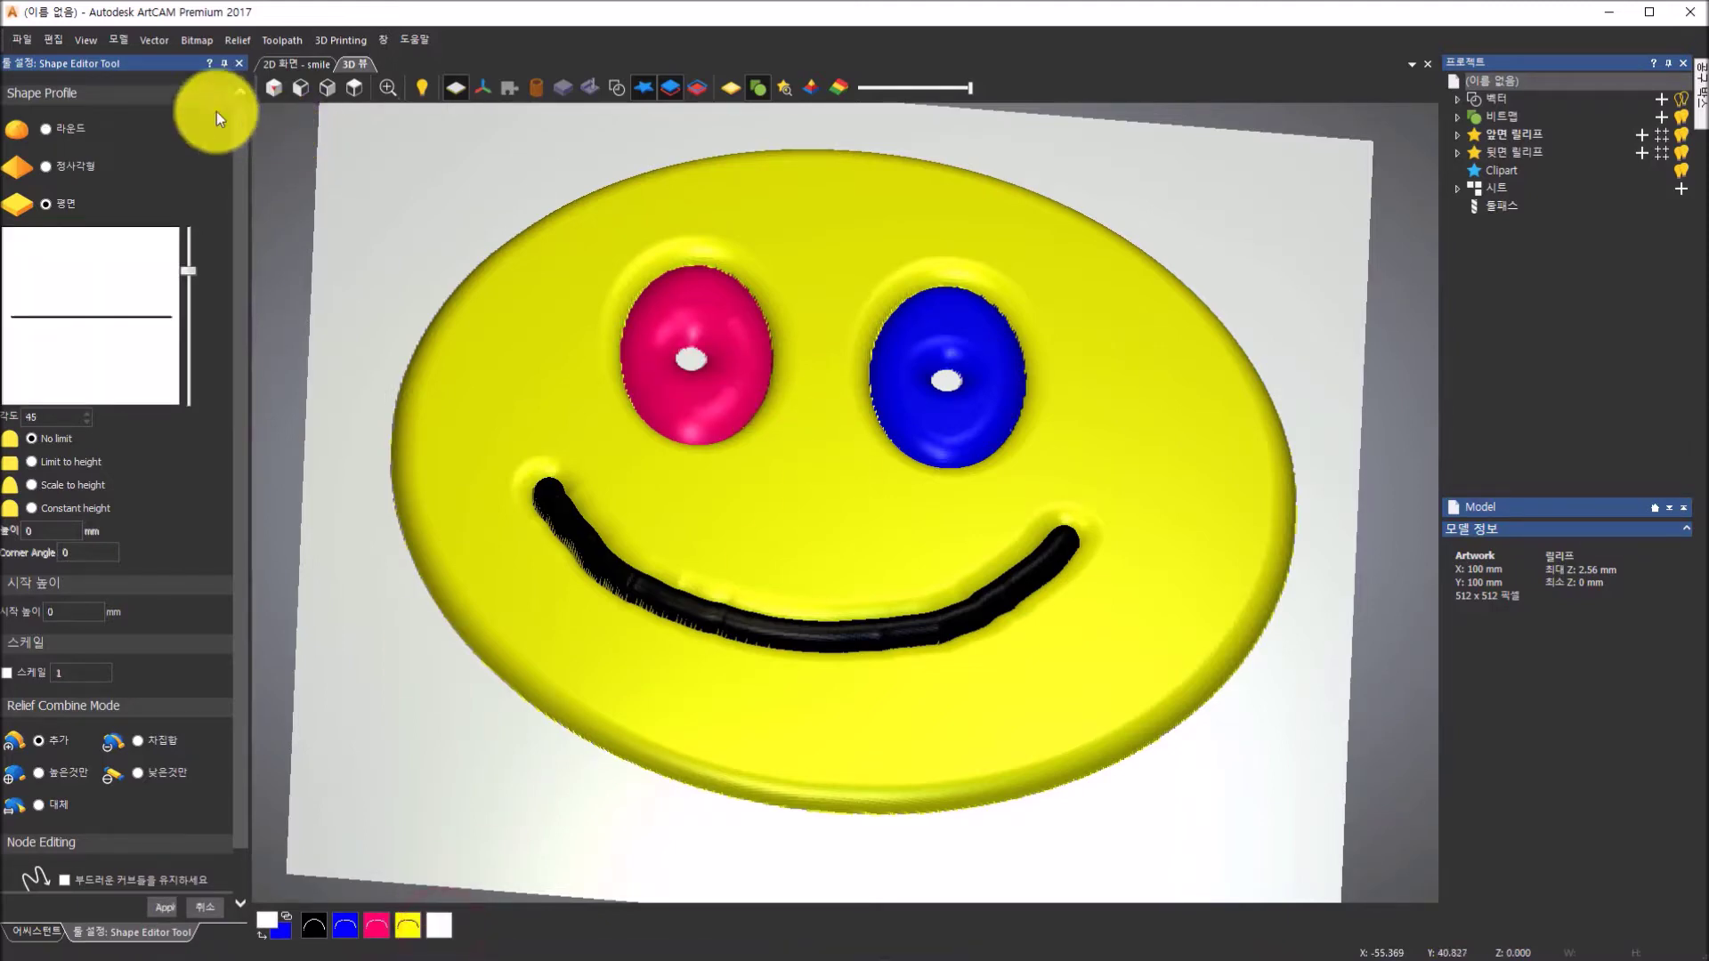
left_click(45, 130)
left_click_drag(194, 269, 194, 243)
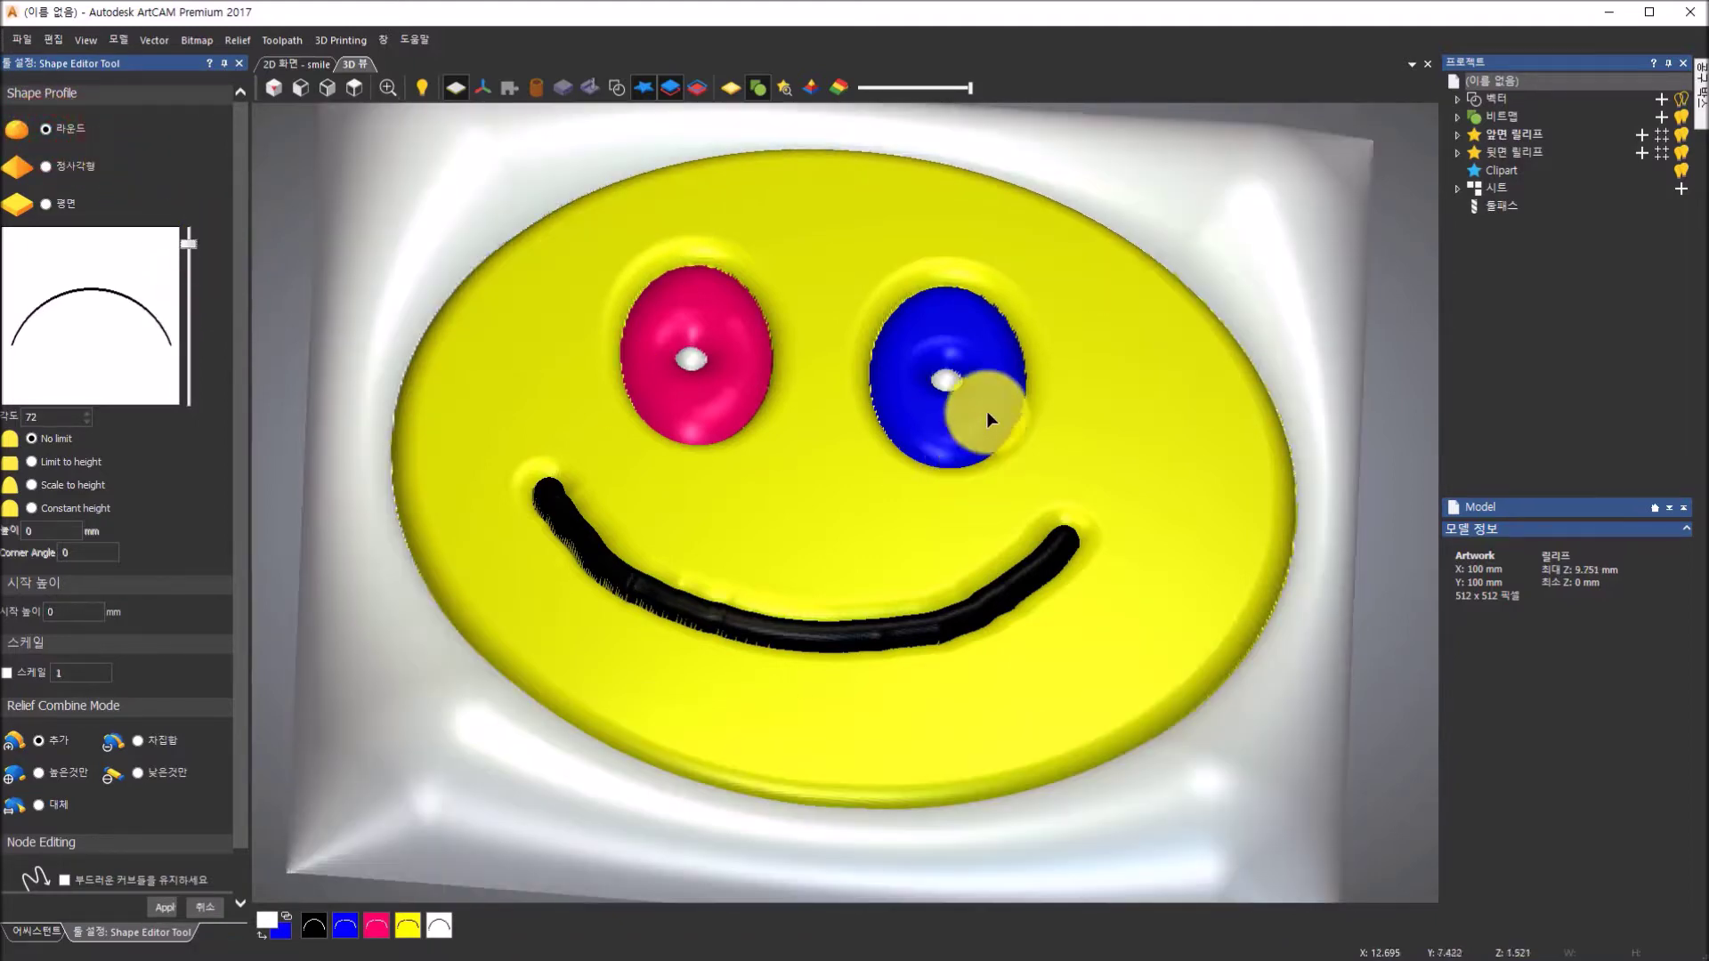
scroll(969, 383, "up", 1)
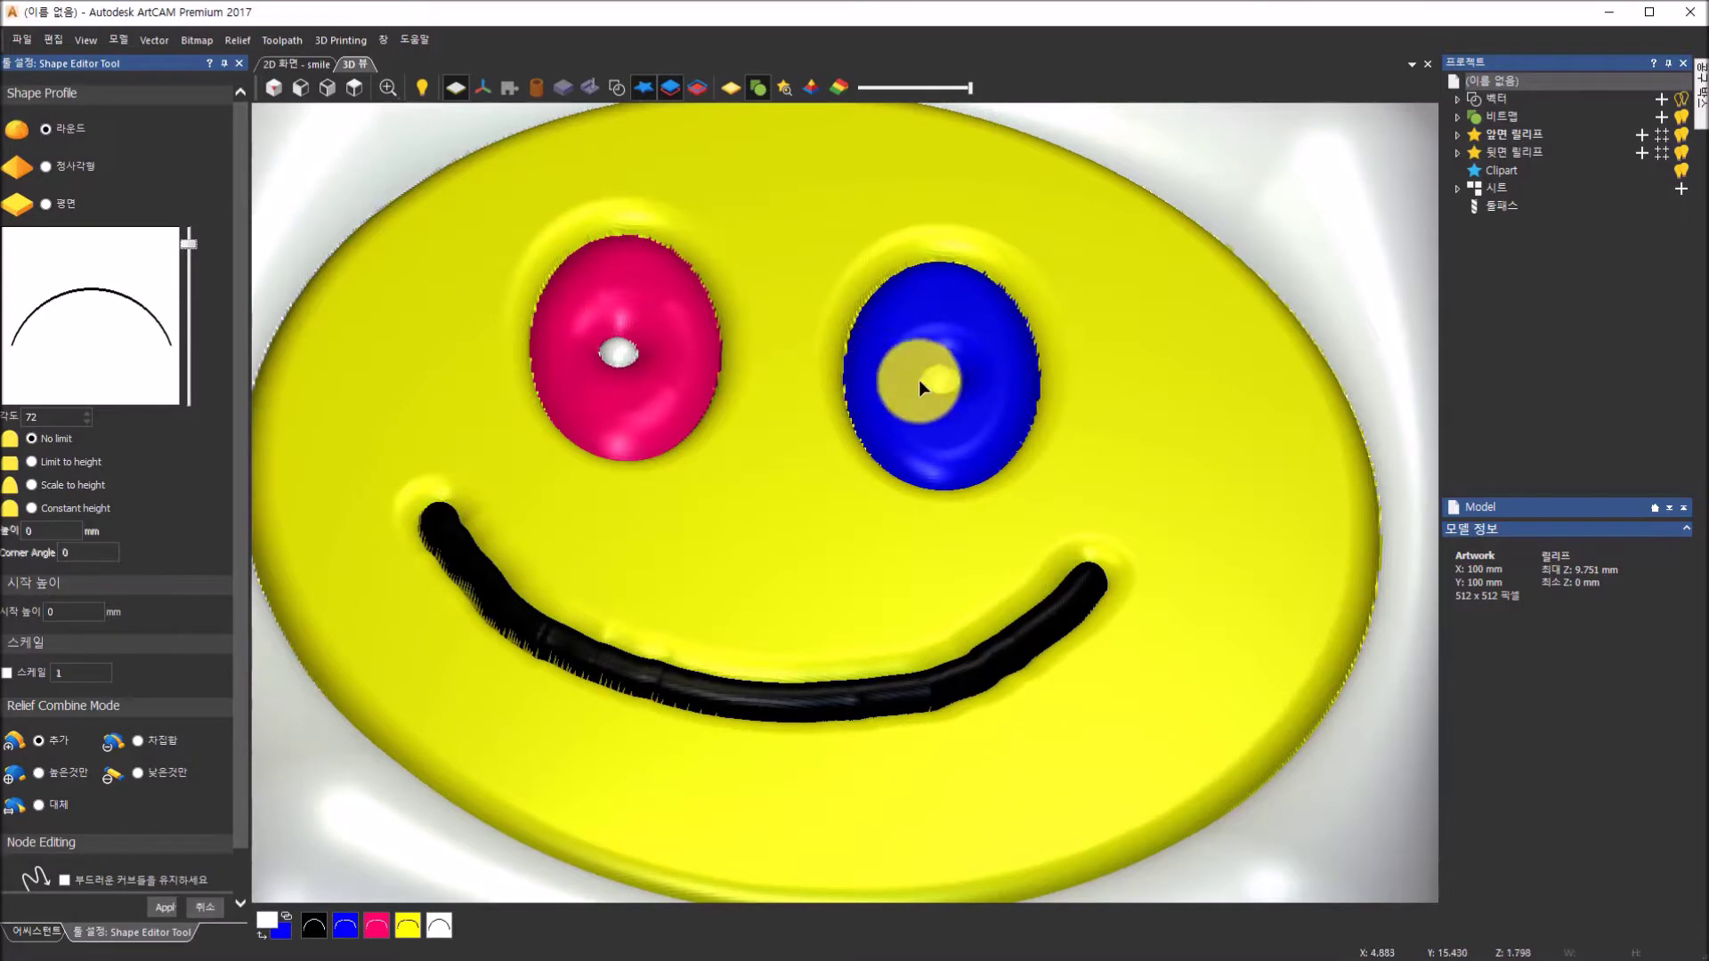
scroll(958, 385, "down", 3)
left_click_drag(878, 563, 559, 473)
left_click_drag(988, 491, 690, 462)
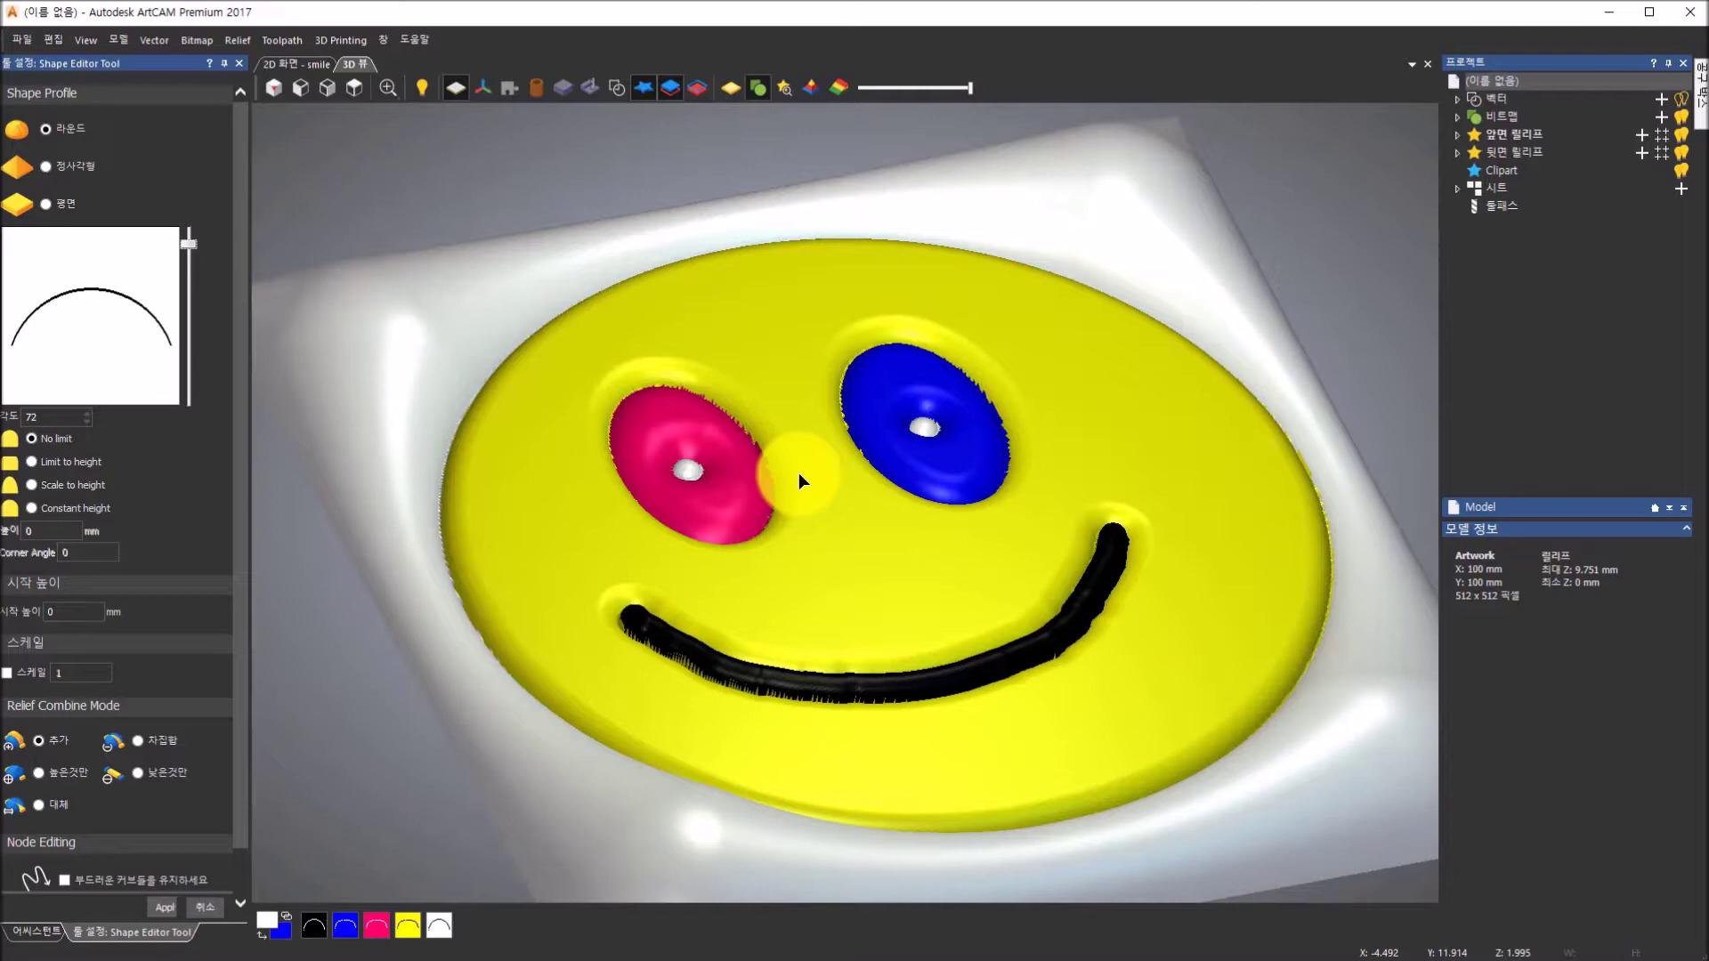
left_click(204, 910)
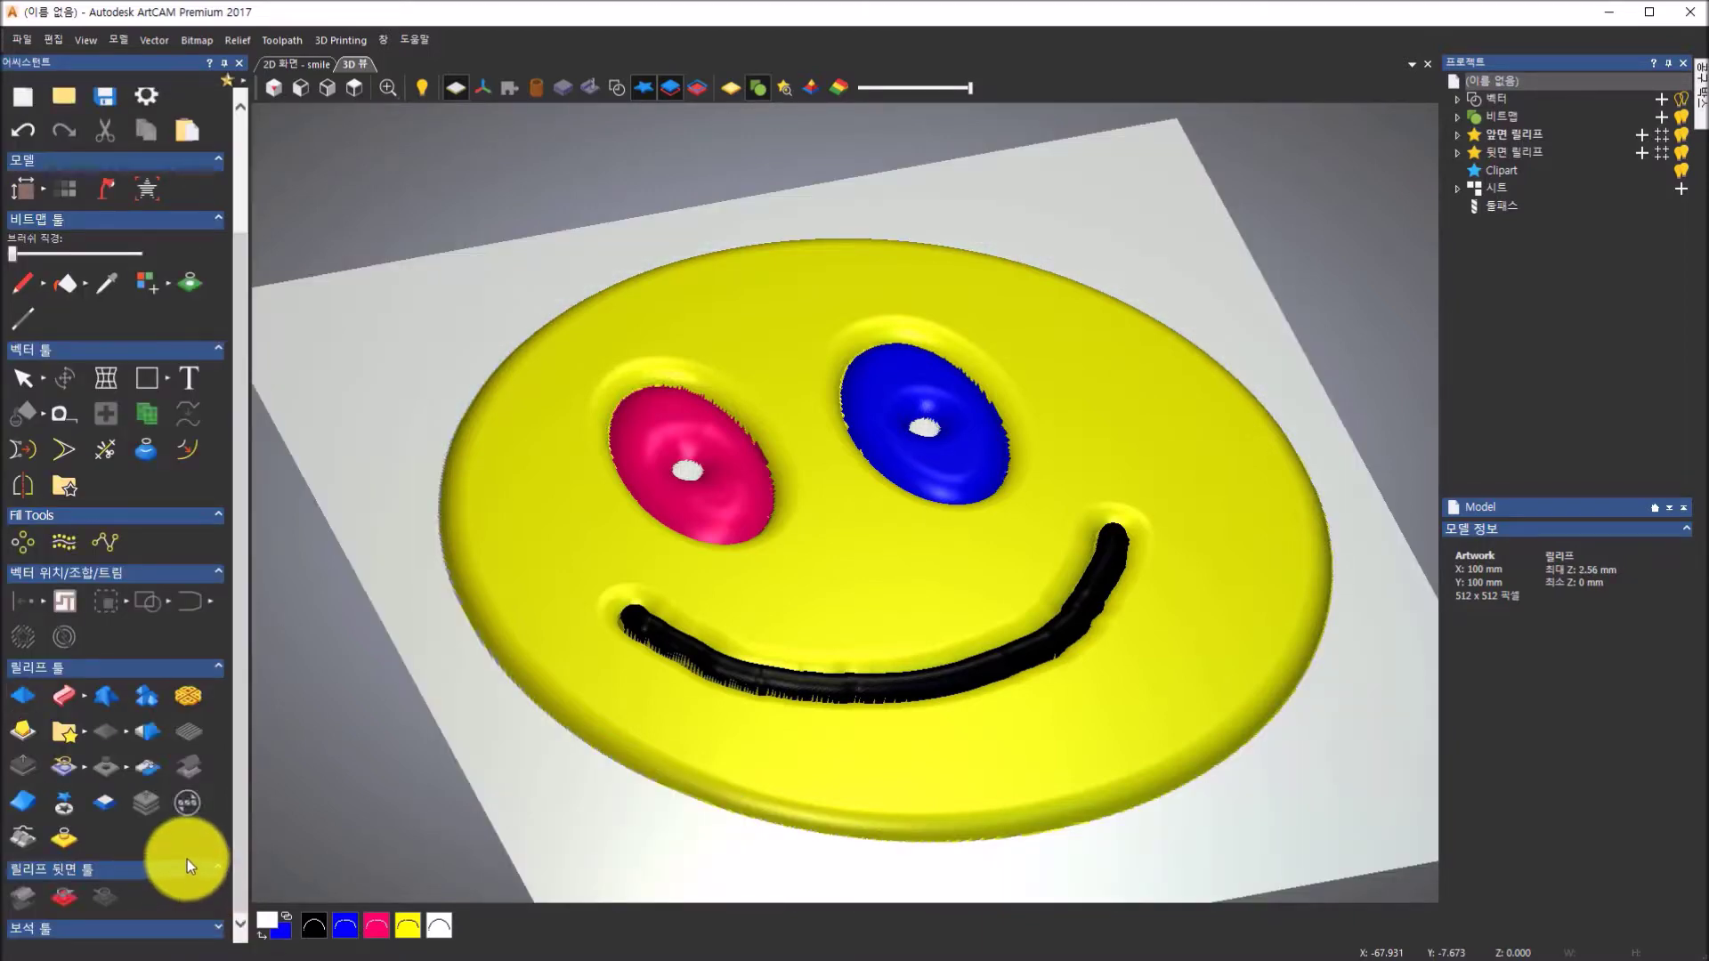
- In the 2D view, add a maroon colour (RGB 128, 0, 64) to the bitmap's palette
left_click(684, 468)
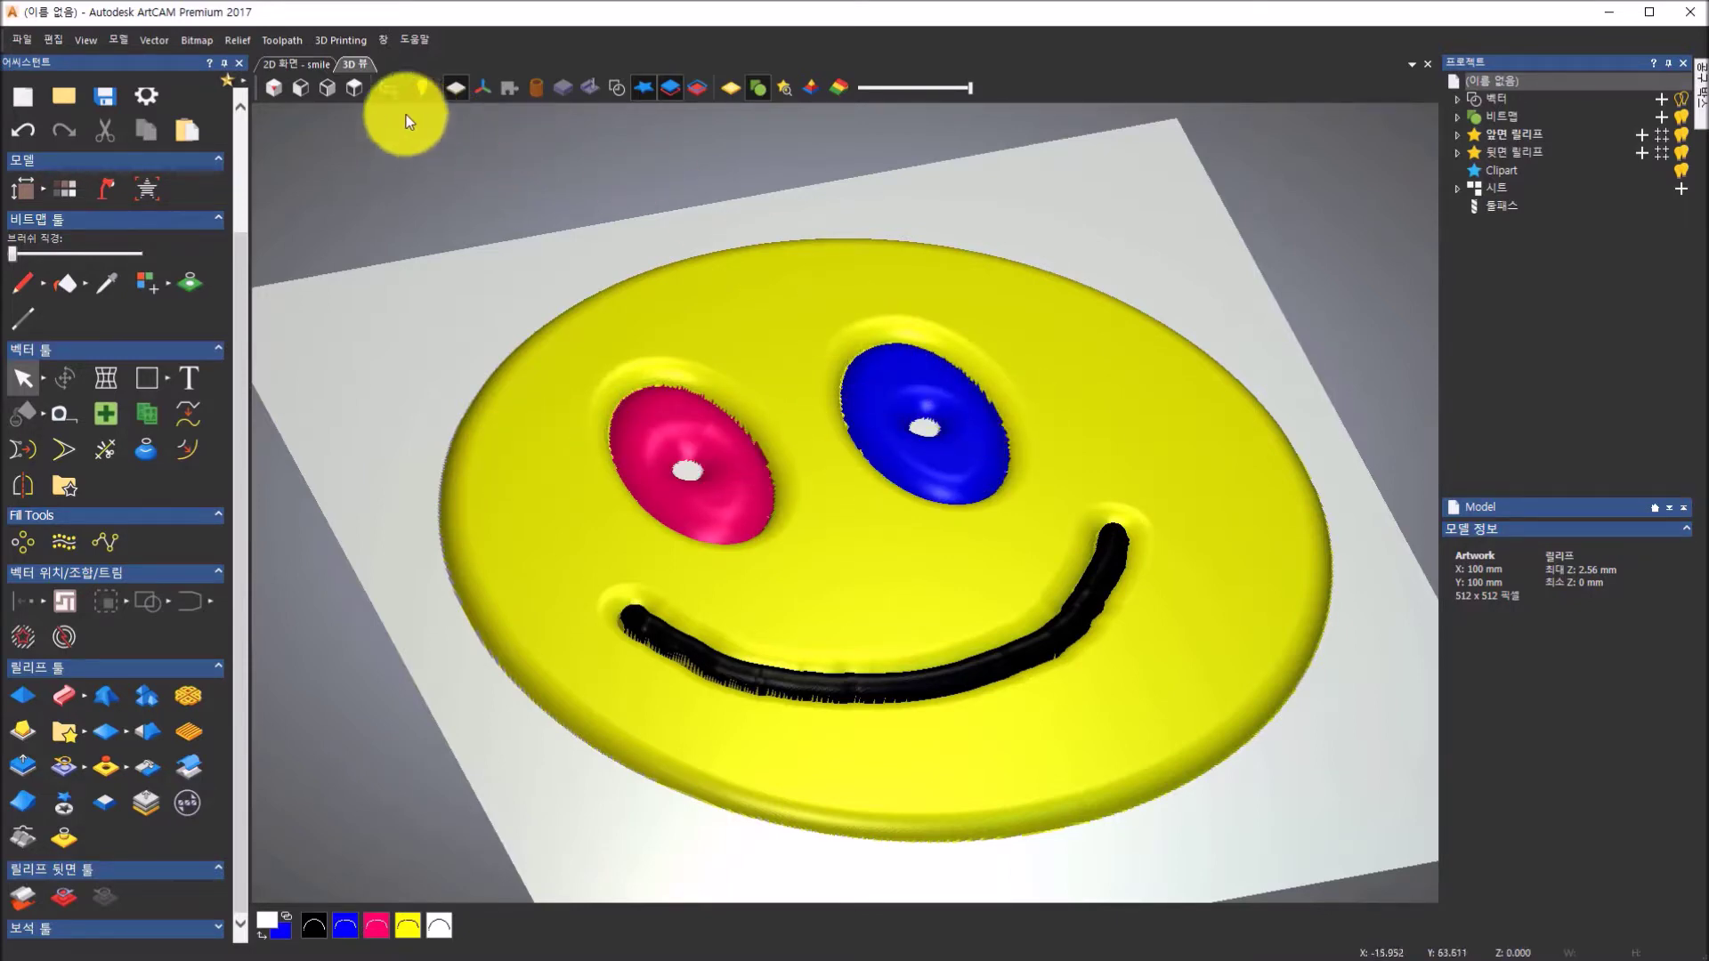
left_click(307, 61)
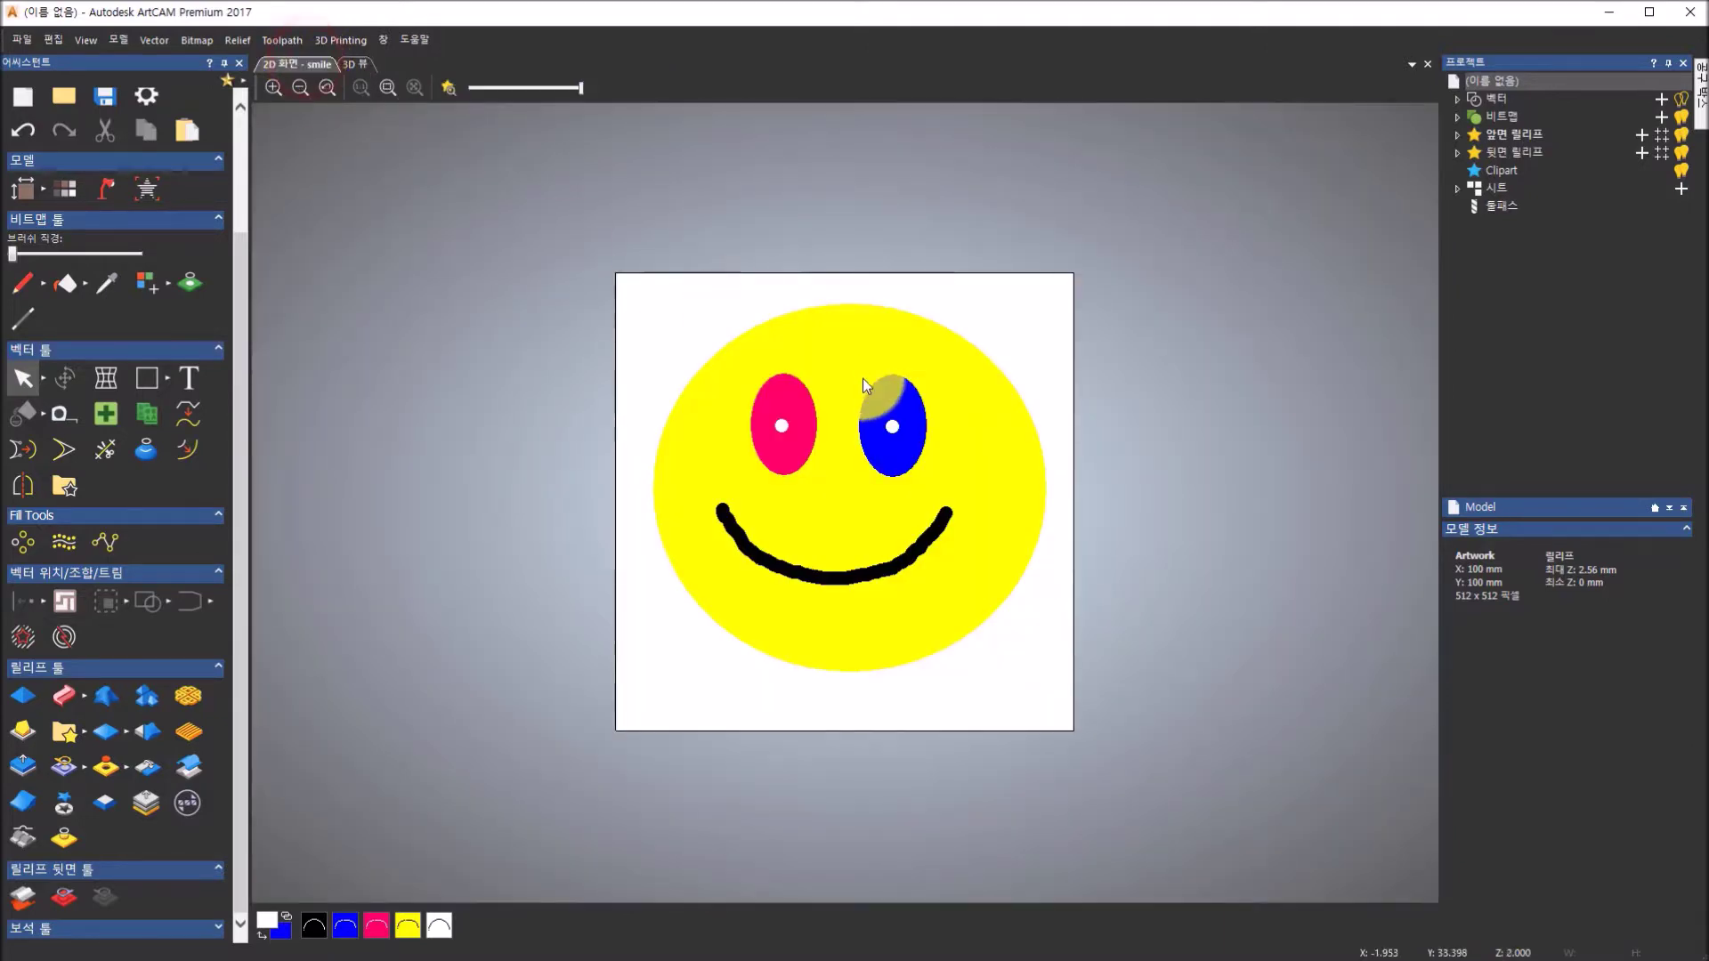
scroll(876, 392, "up", 4)
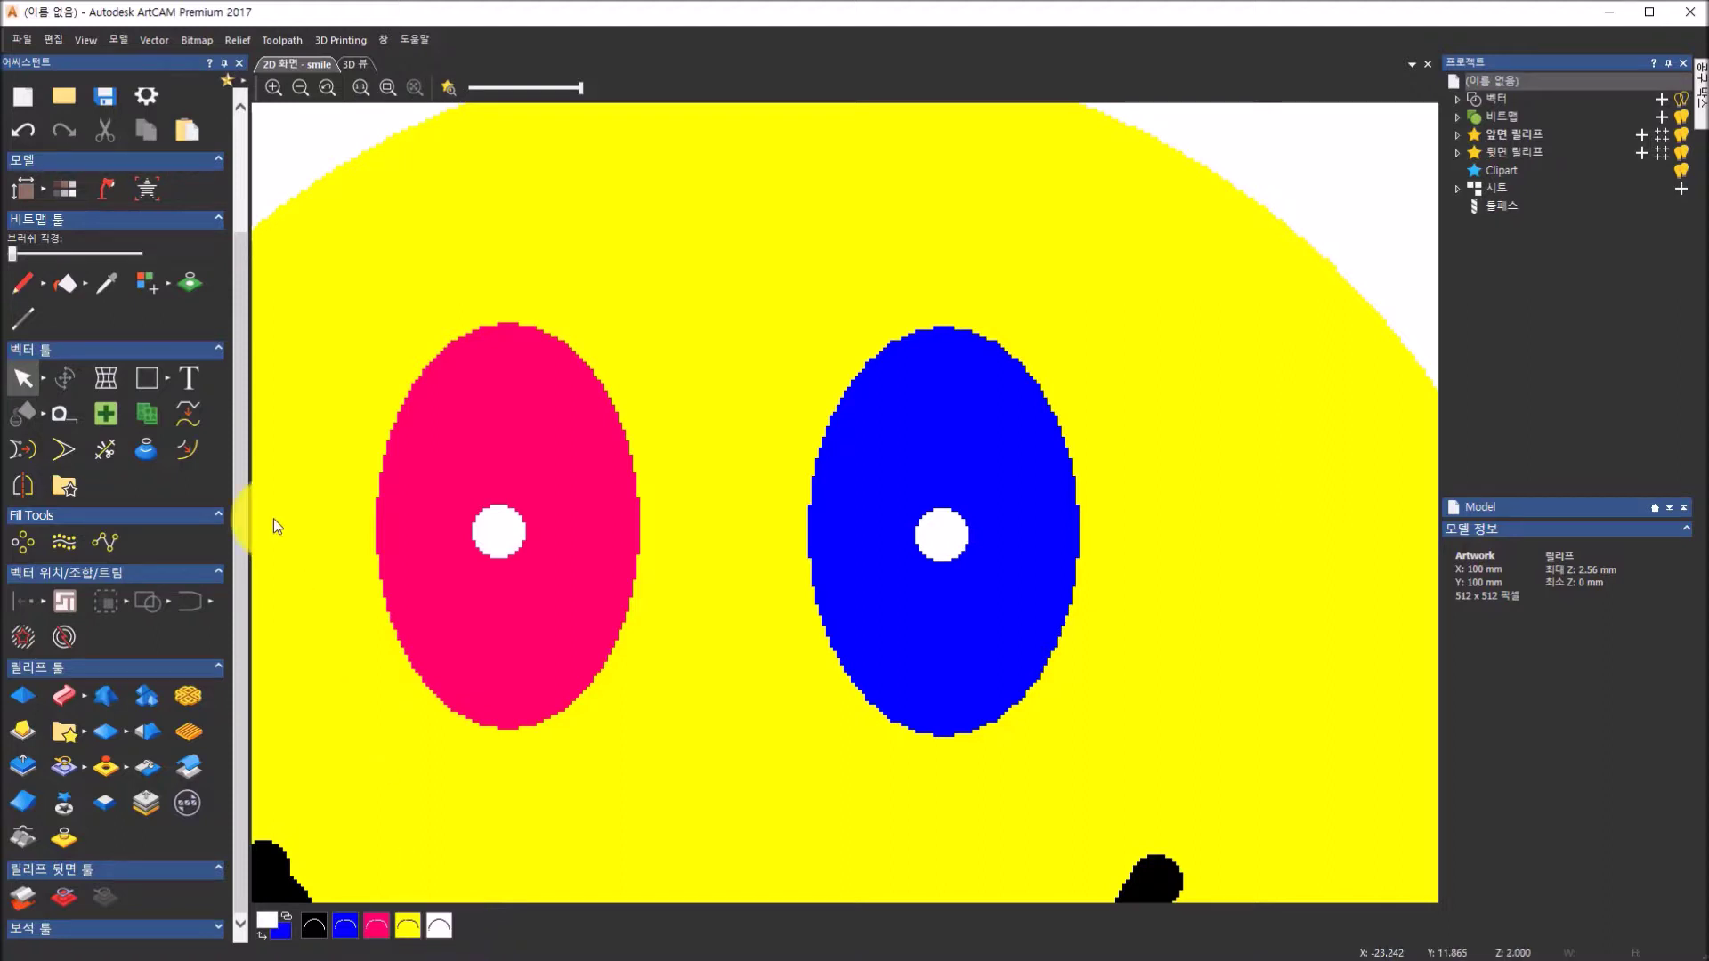
left_click(171, 291)
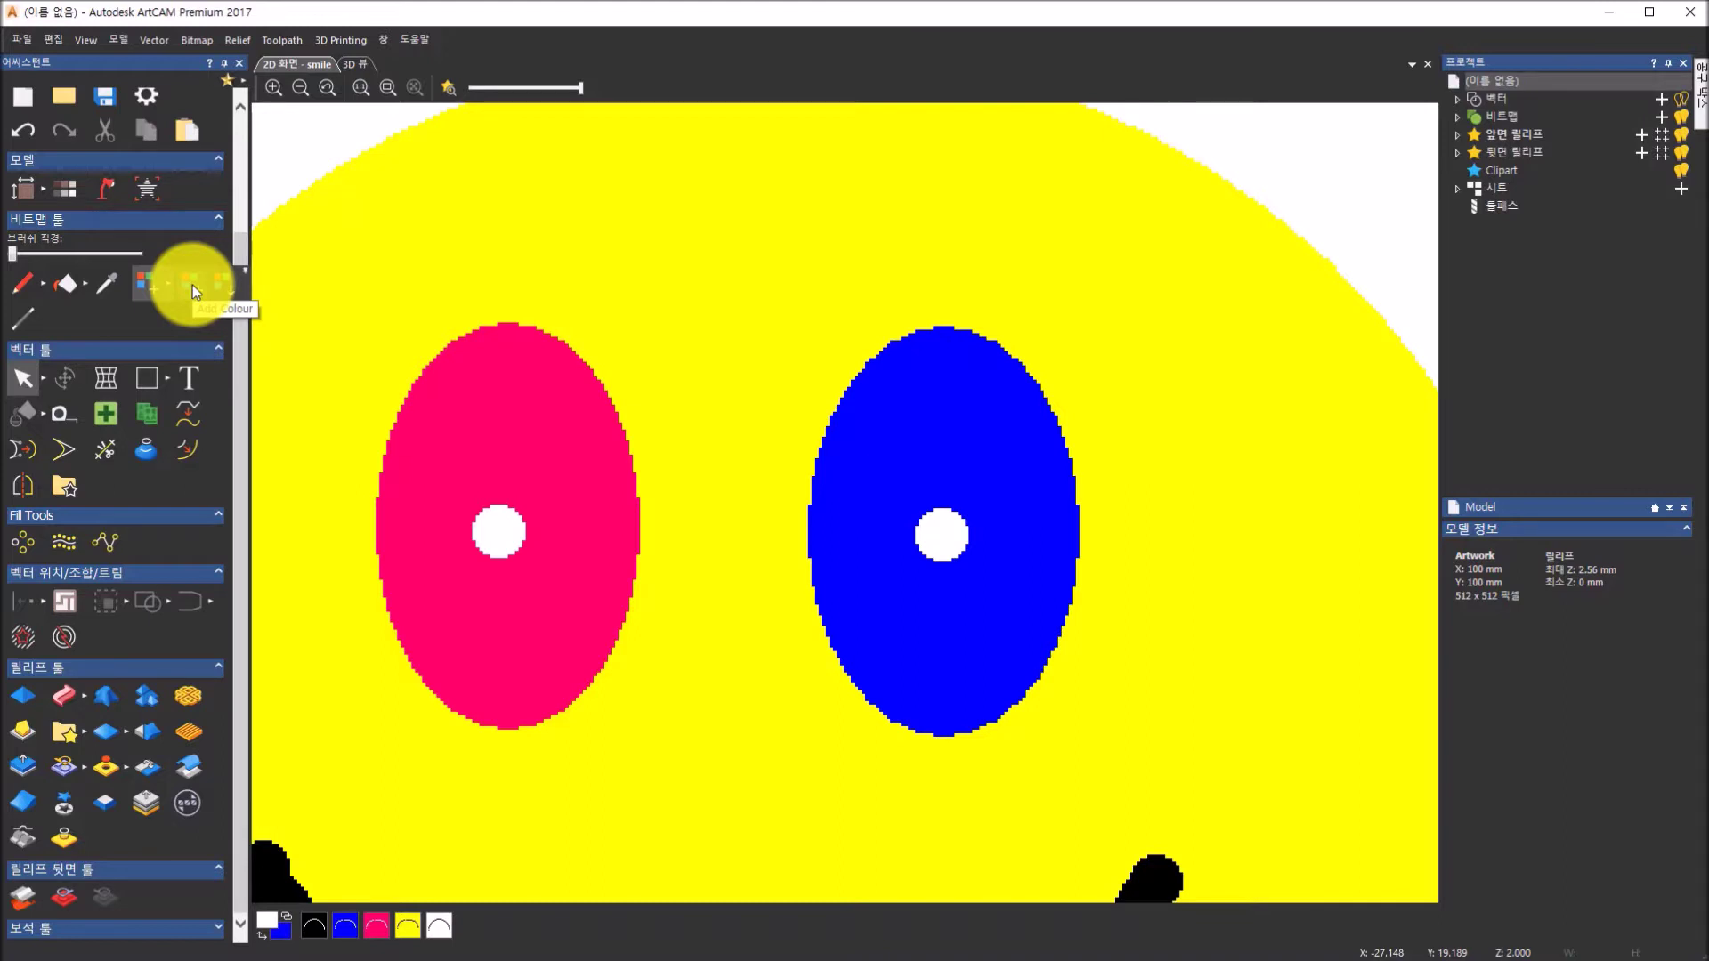
left_click(192, 284)
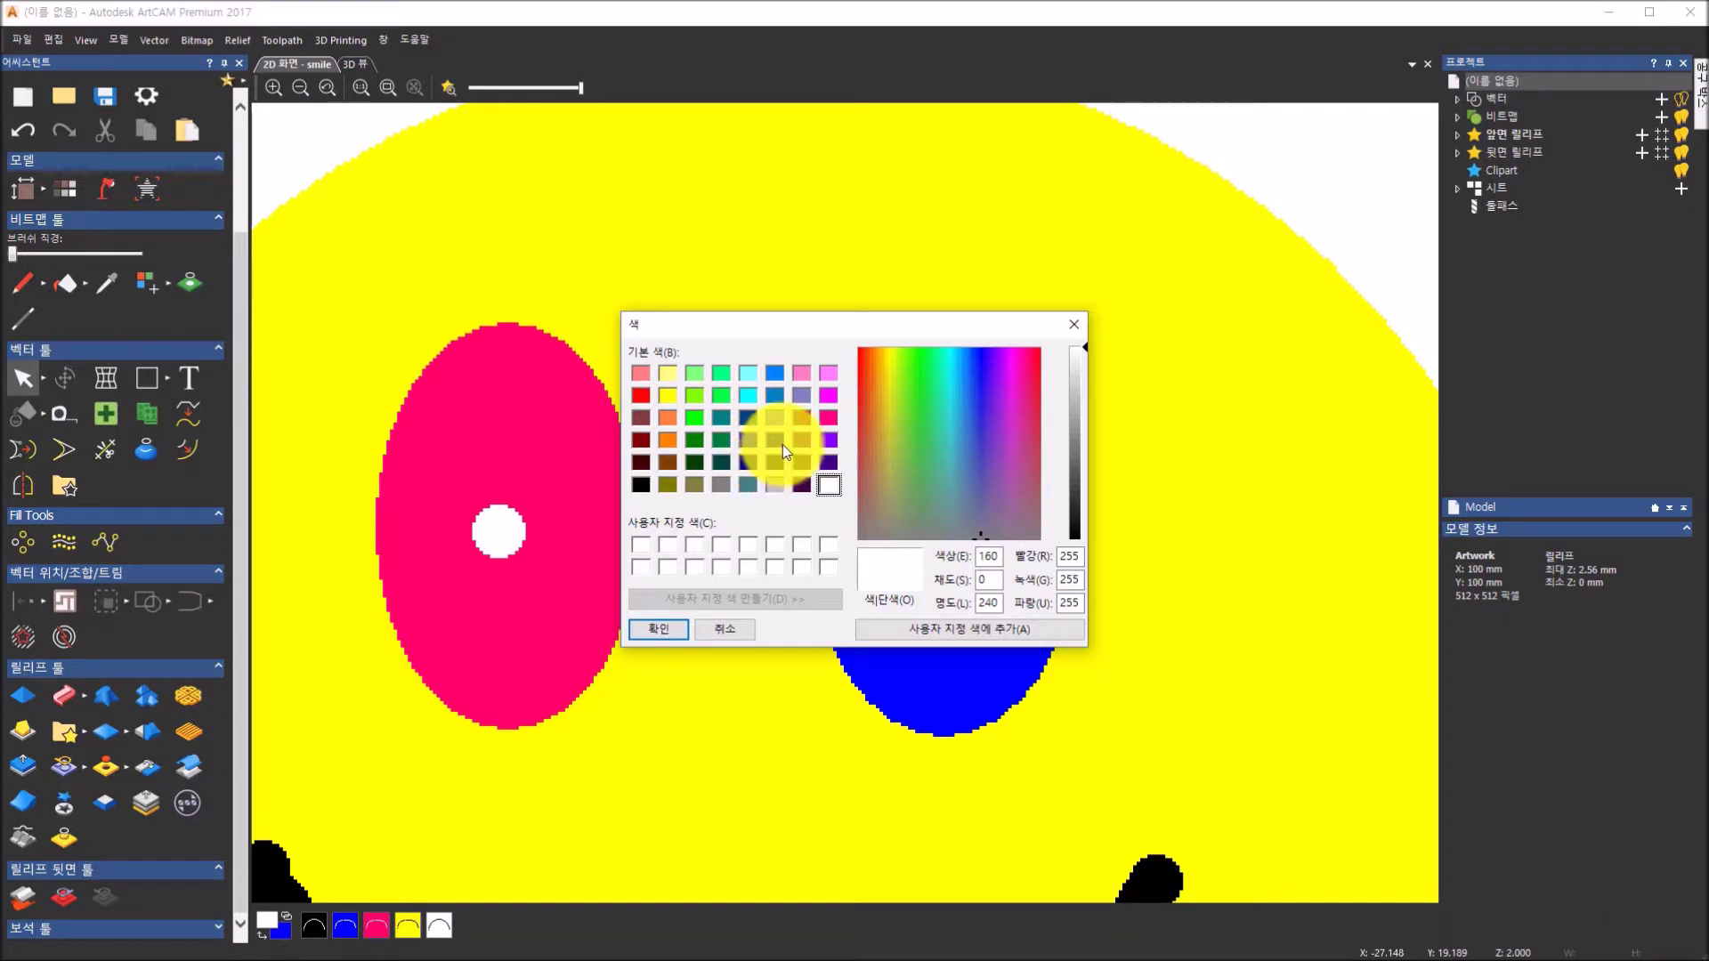
left_click(803, 420)
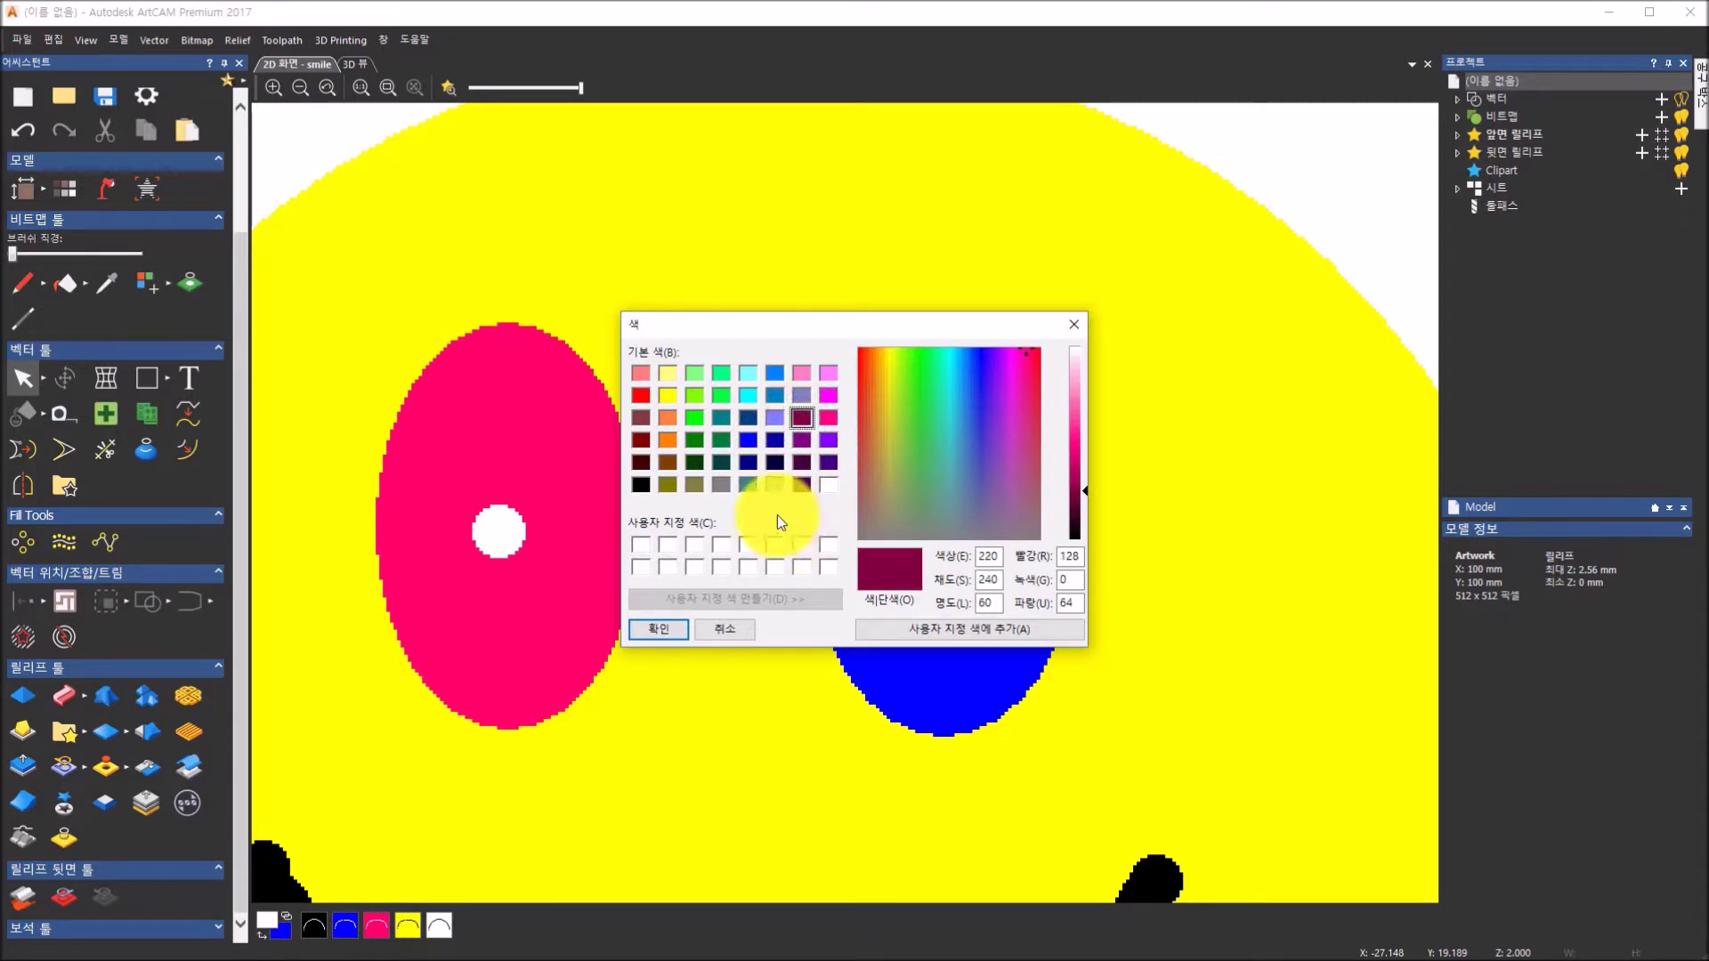
left_click(654, 629)
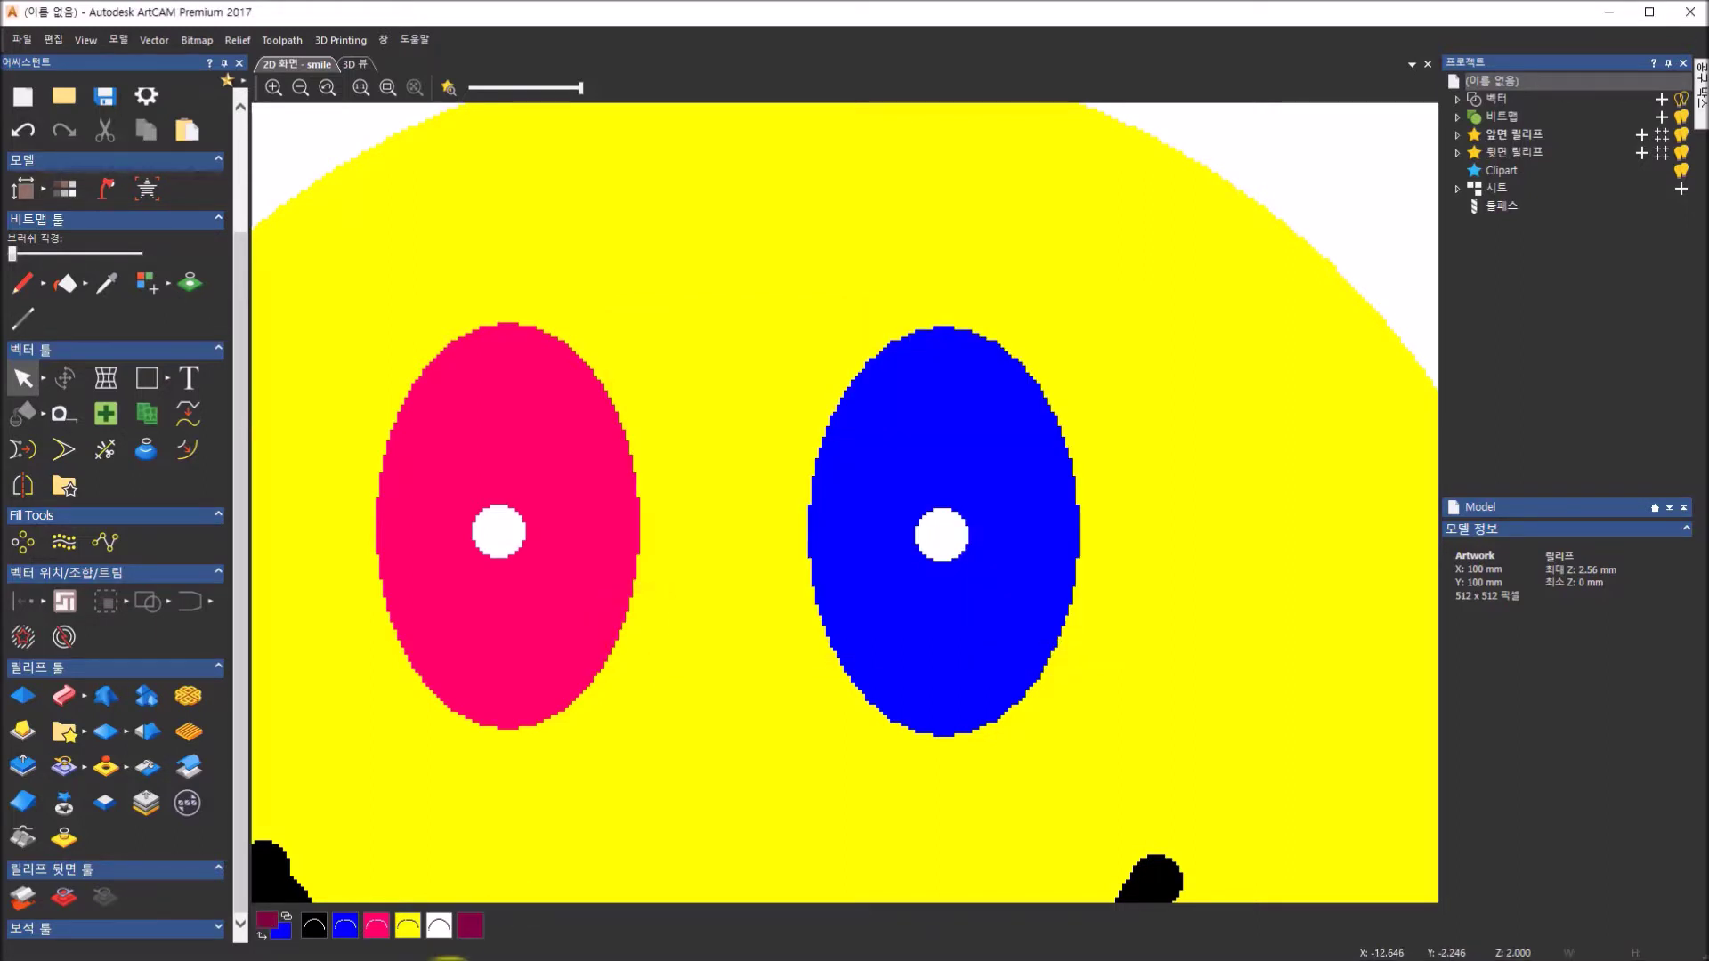
- Flood-fill the white pupils of the pink and blue eyes with the maroon colour
left_click(470, 928)
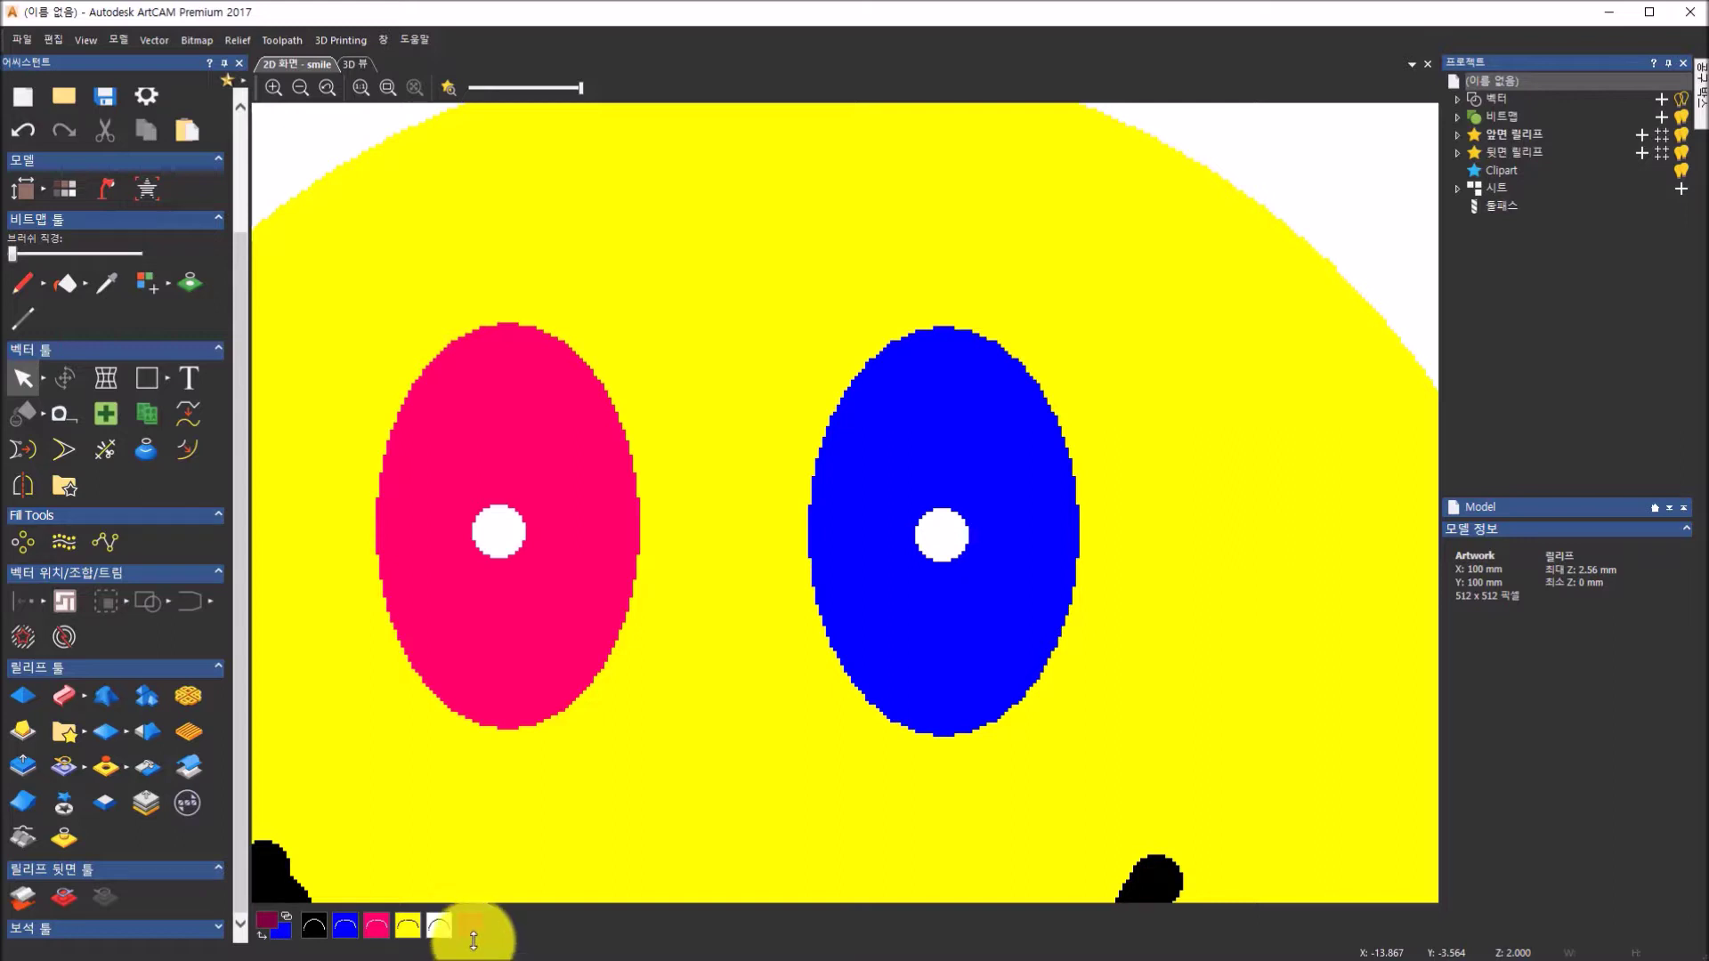
left_click(472, 929)
left_click(269, 917)
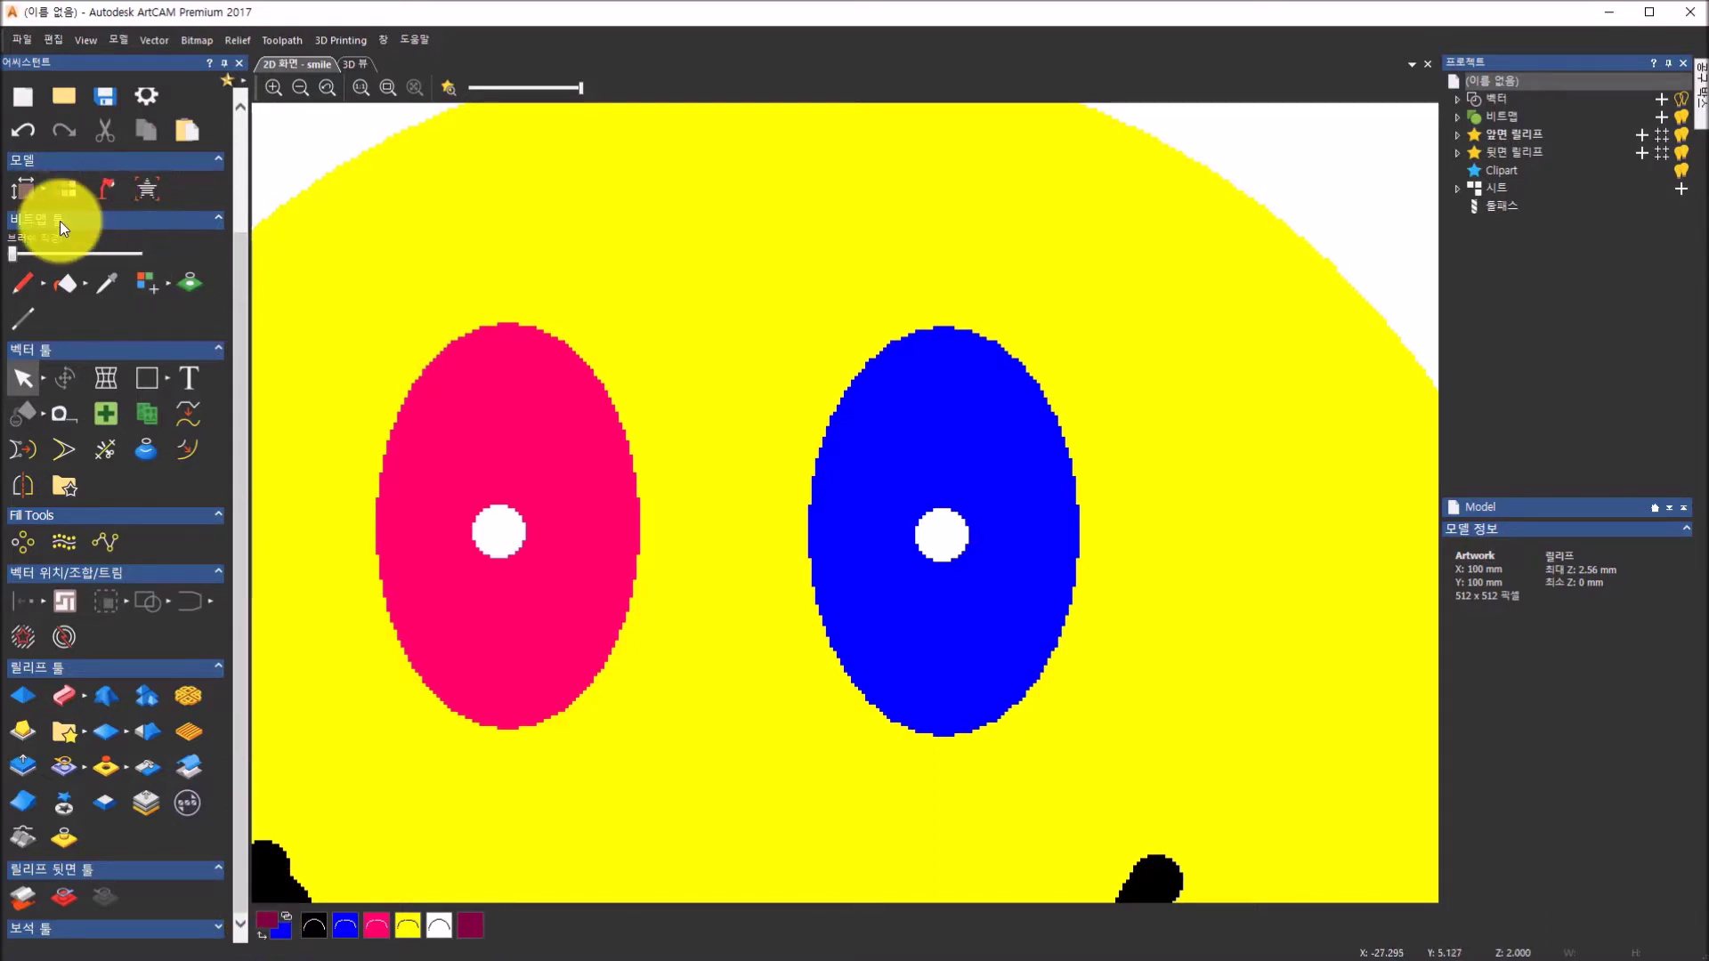
left_click(66, 285)
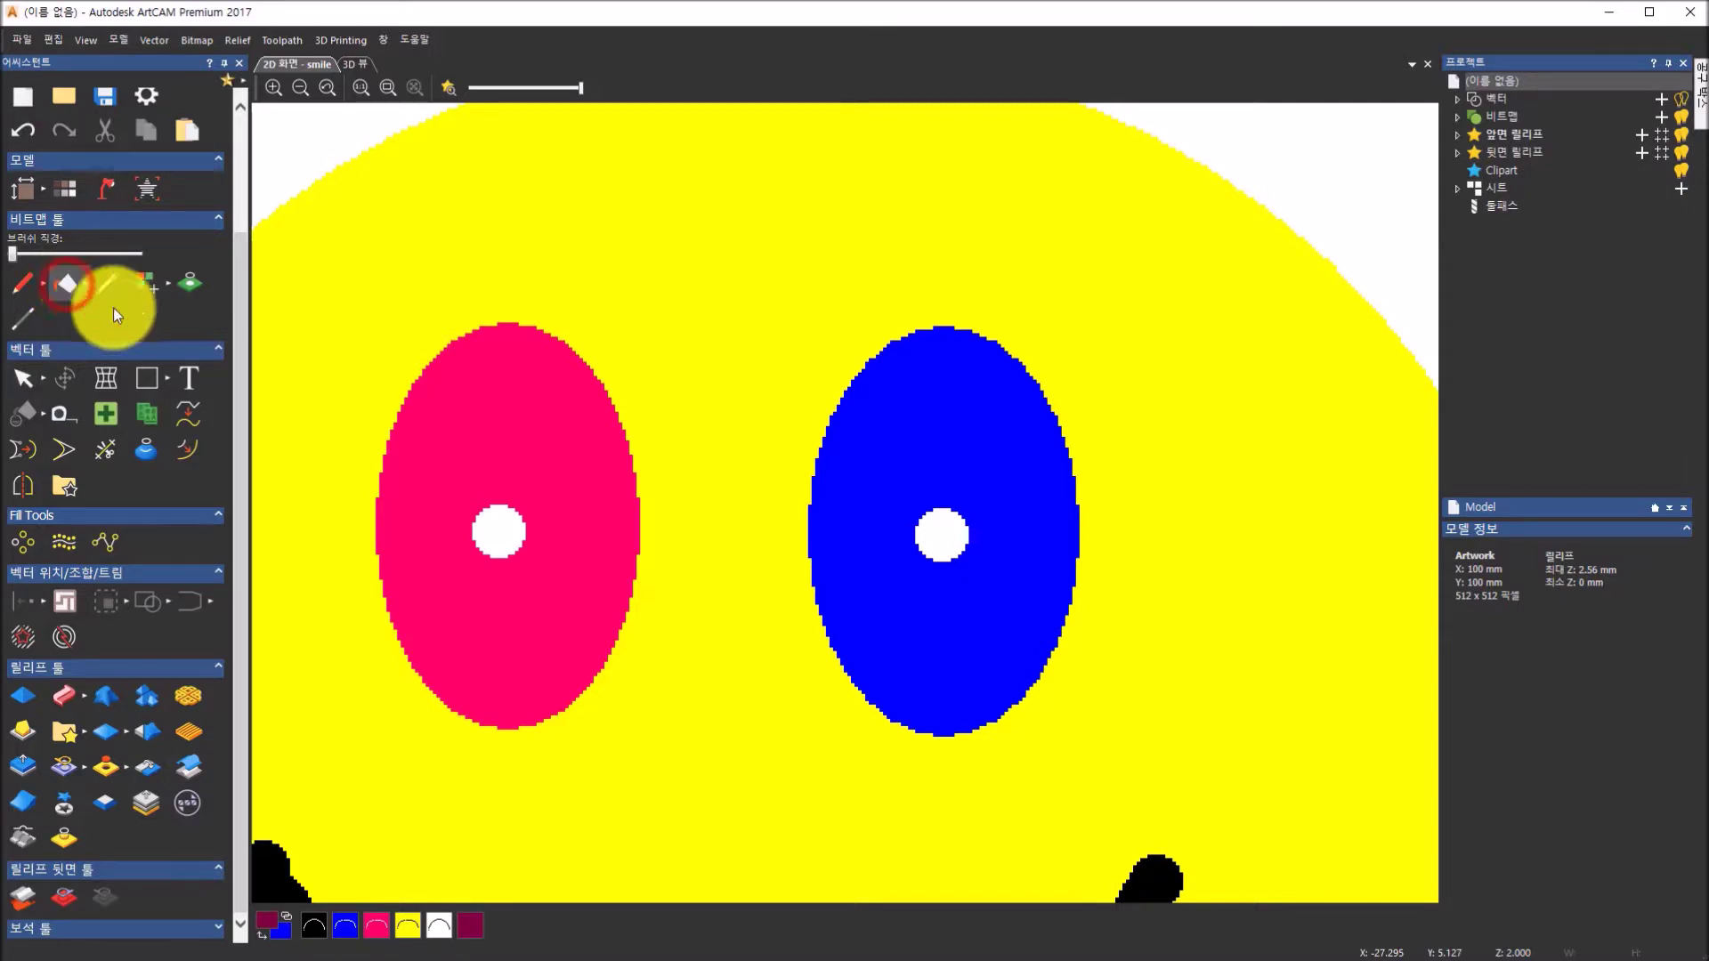
left_click(499, 529)
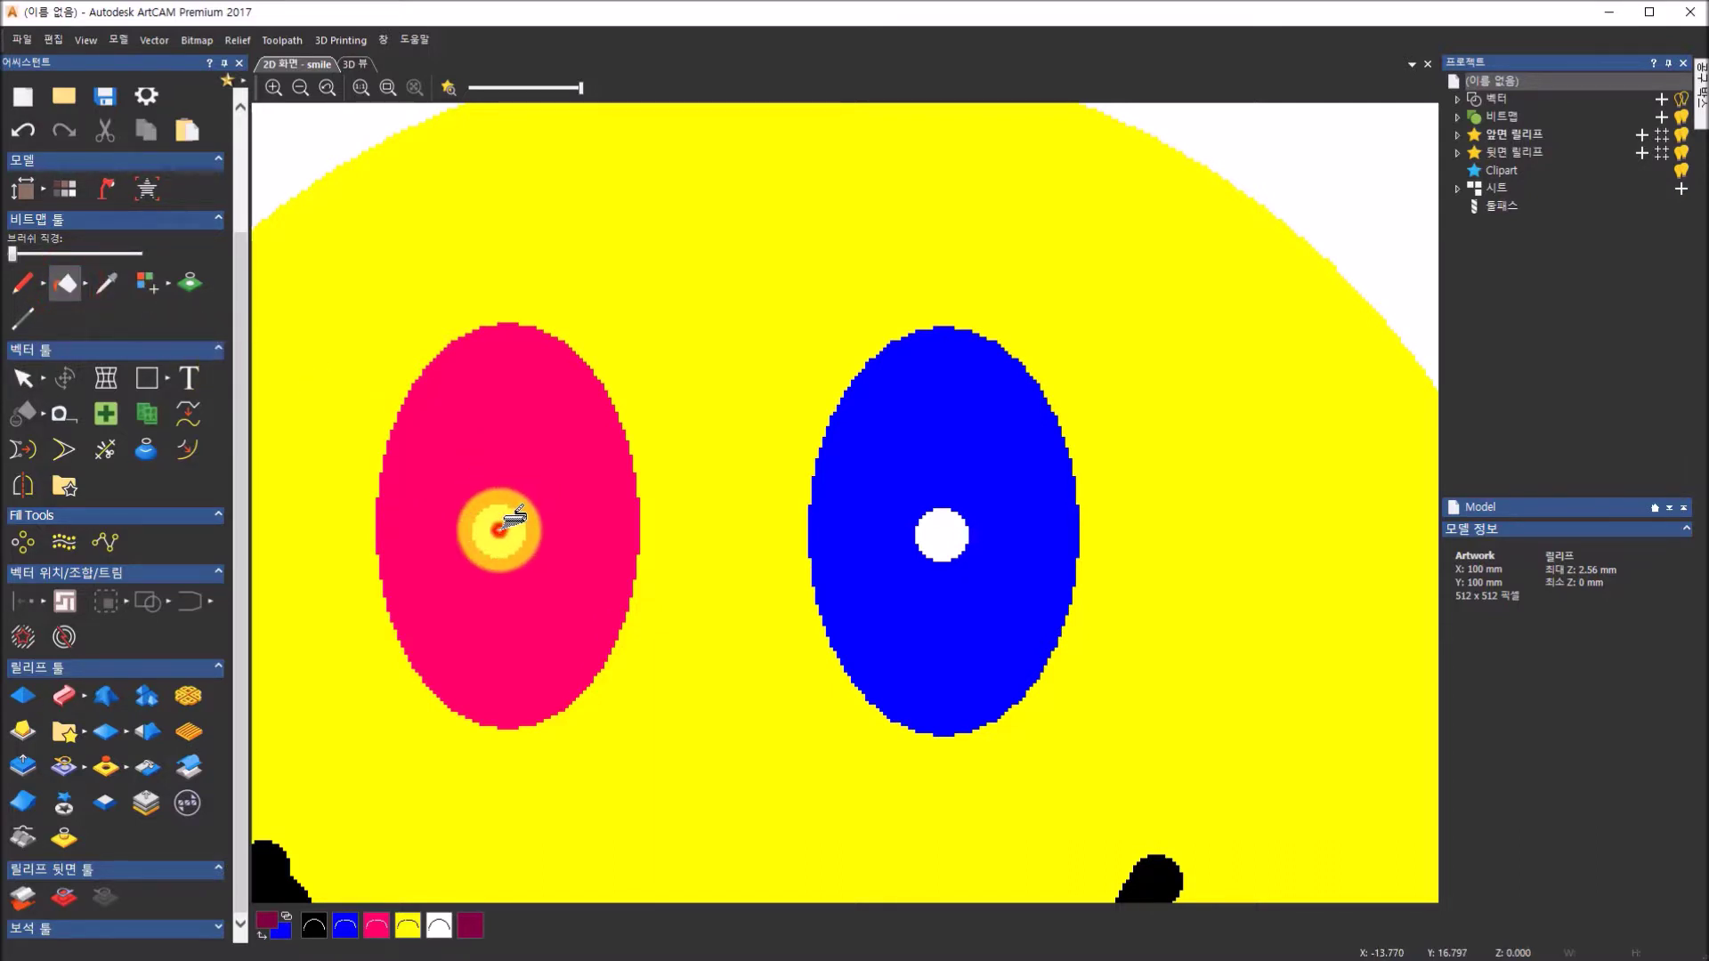
left_click(945, 519)
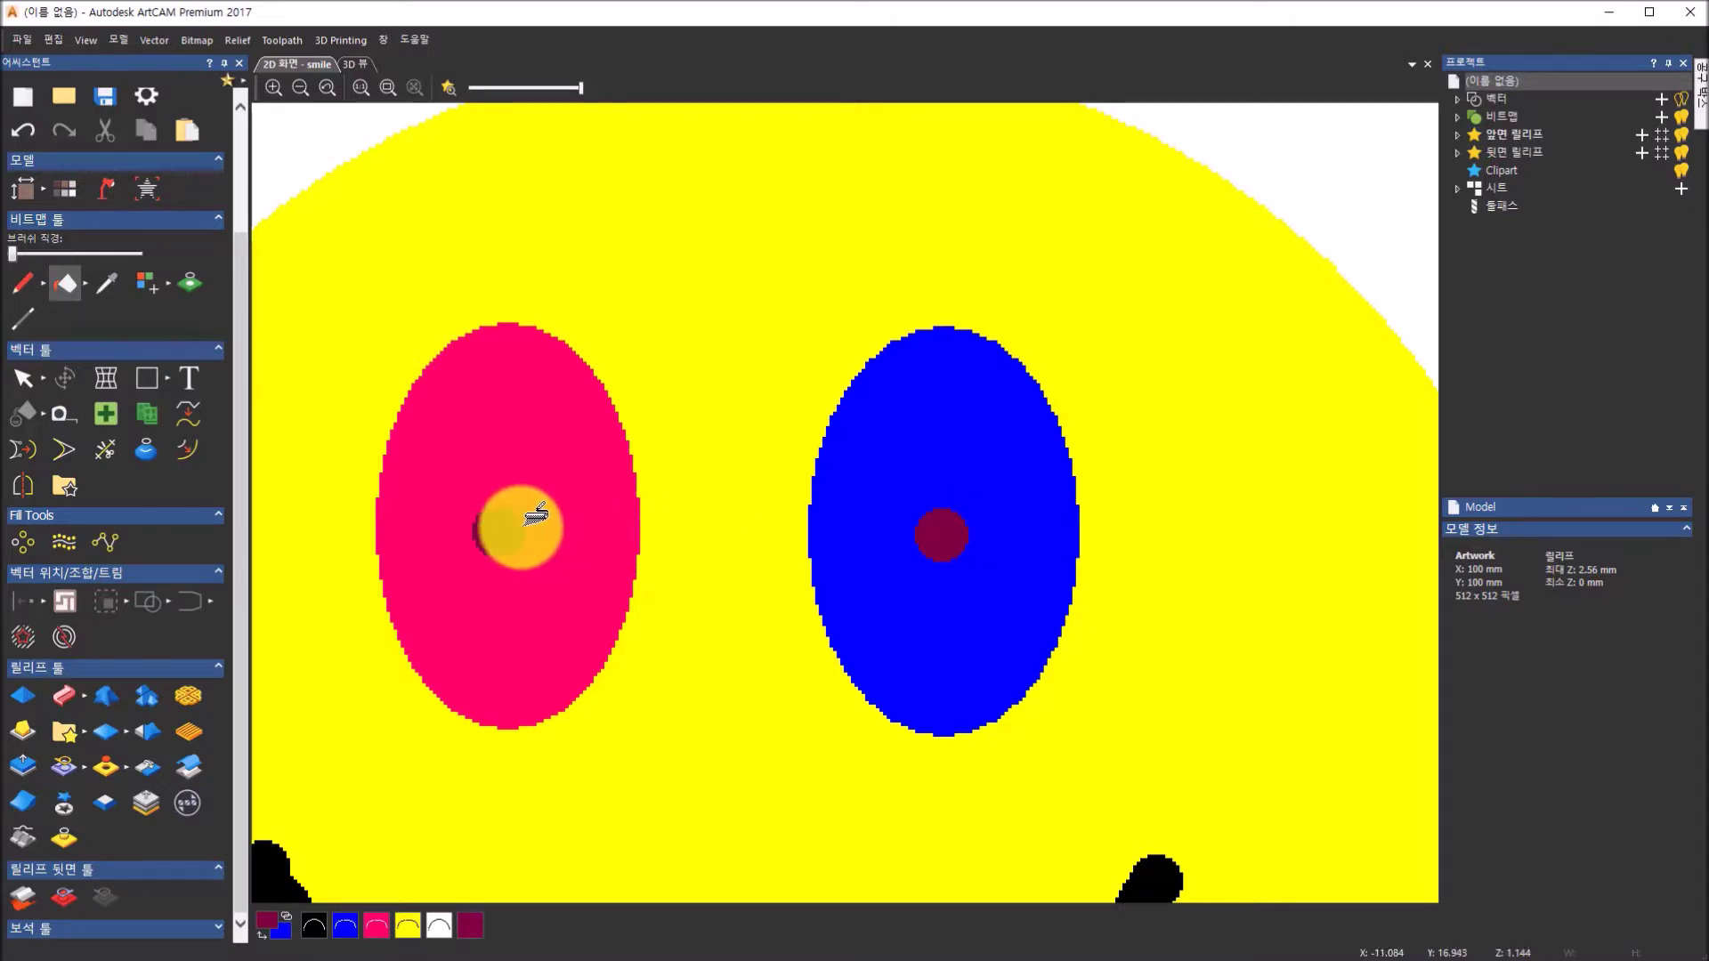
left_click(890, 534)
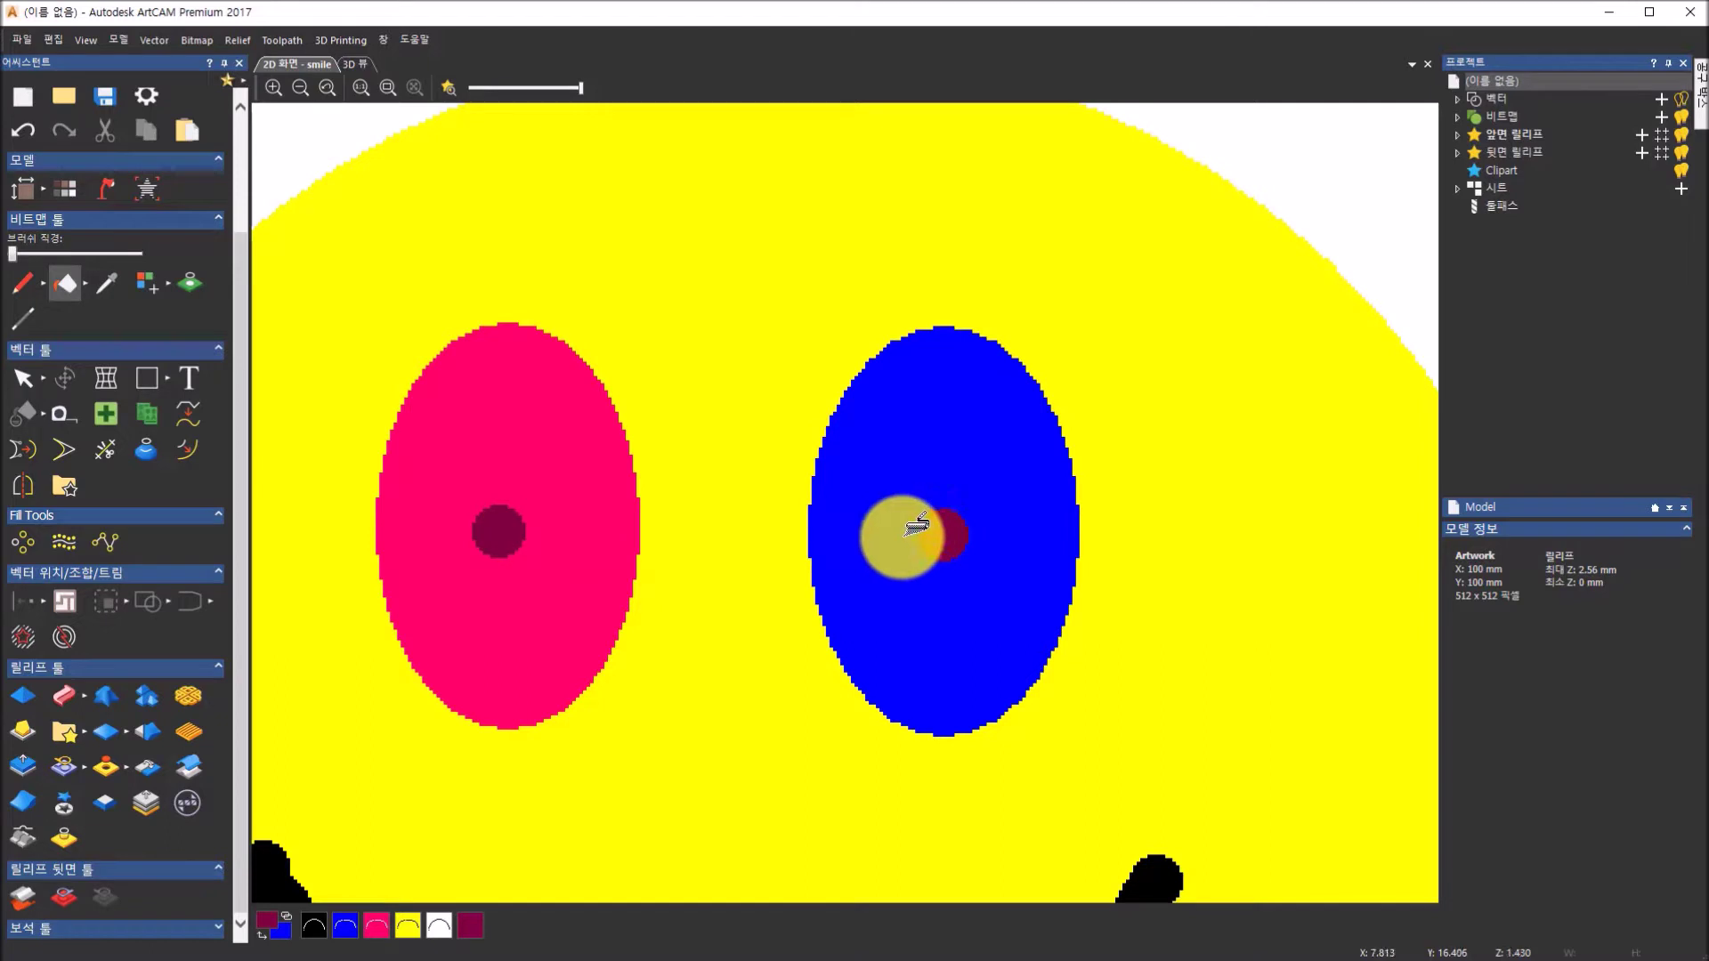
scroll(917, 551, "down", 5)
scroll(924, 676, "up", 3)
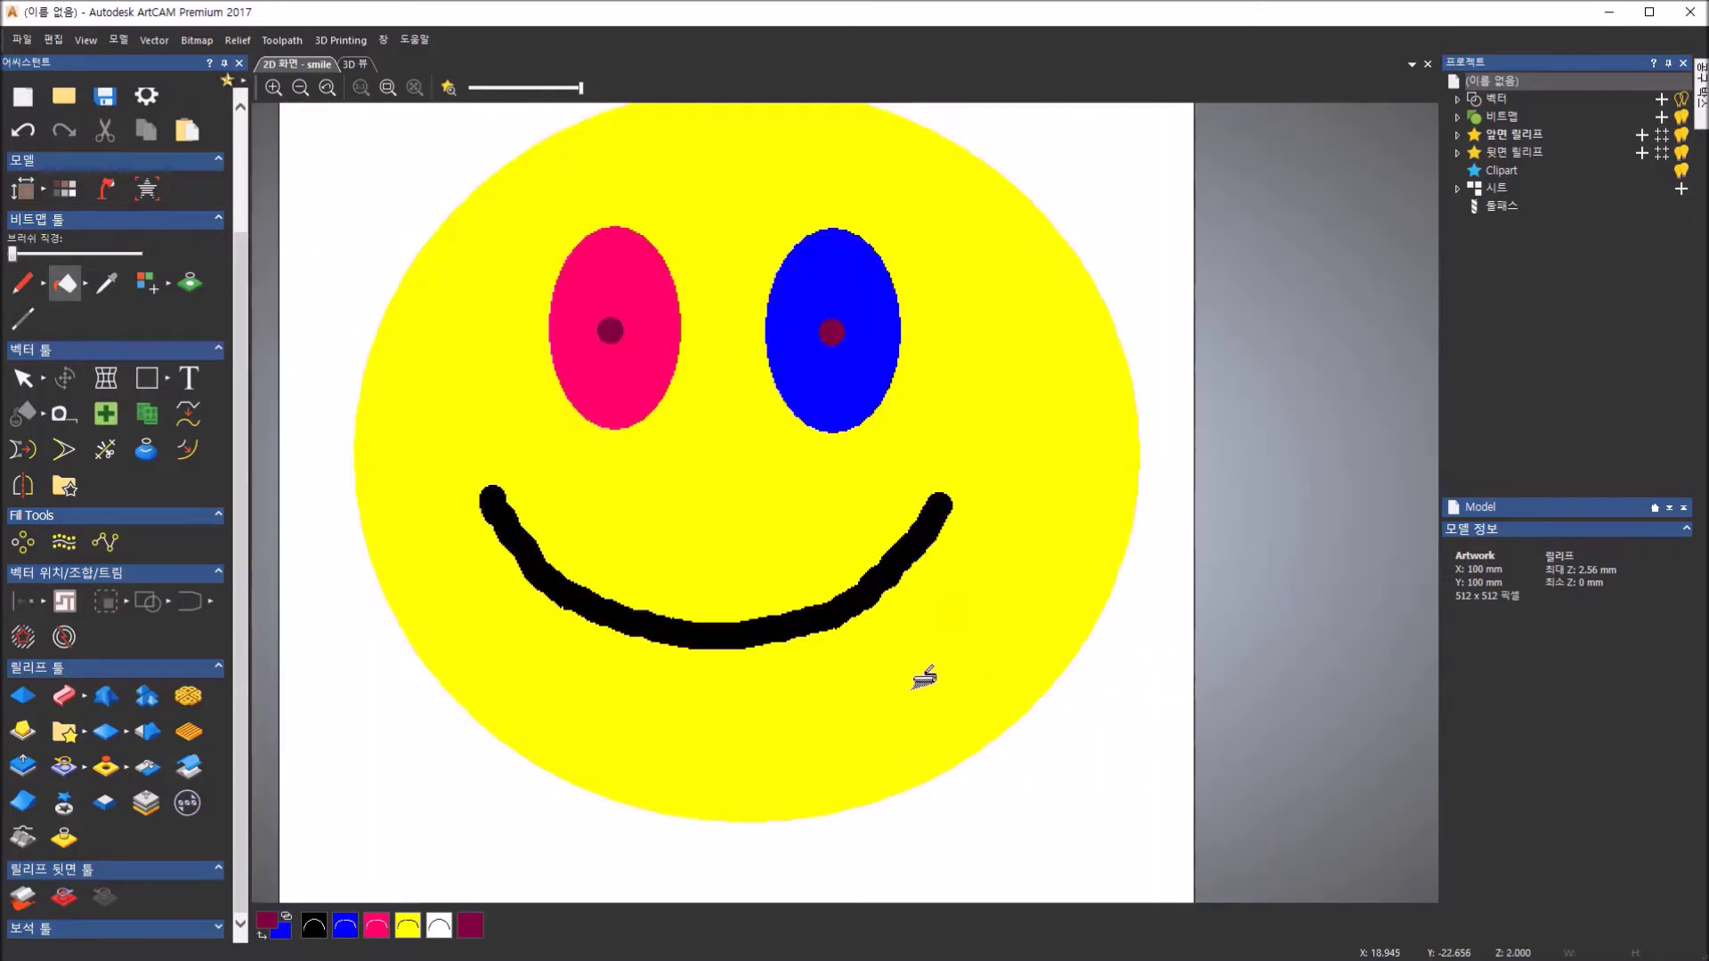
left_click_drag(572, 400, 557, 319)
left_click(583, 326)
left_click(820, 260)
left_click(562, 331)
left_click(622, 247)
left_click(783, 271)
left_click(626, 312)
left_click(884, 362)
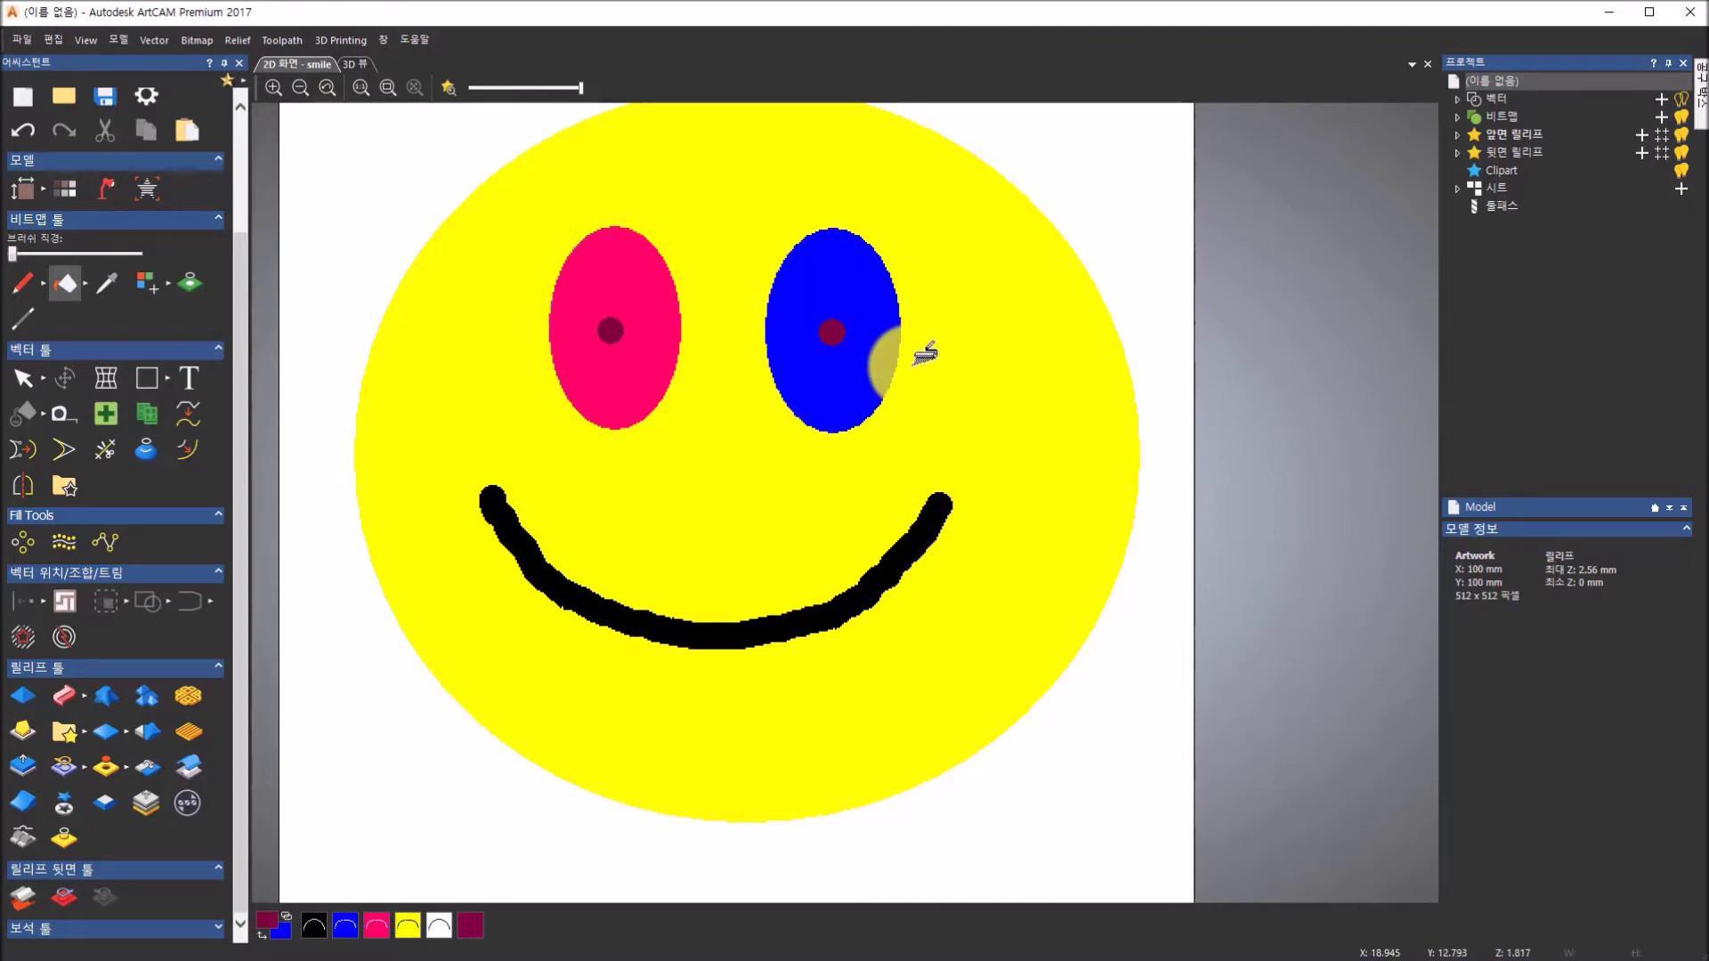
- In the 3D view, give the maroon pupil colour a round profile with a start height of 1 mm
left_click(357, 64)
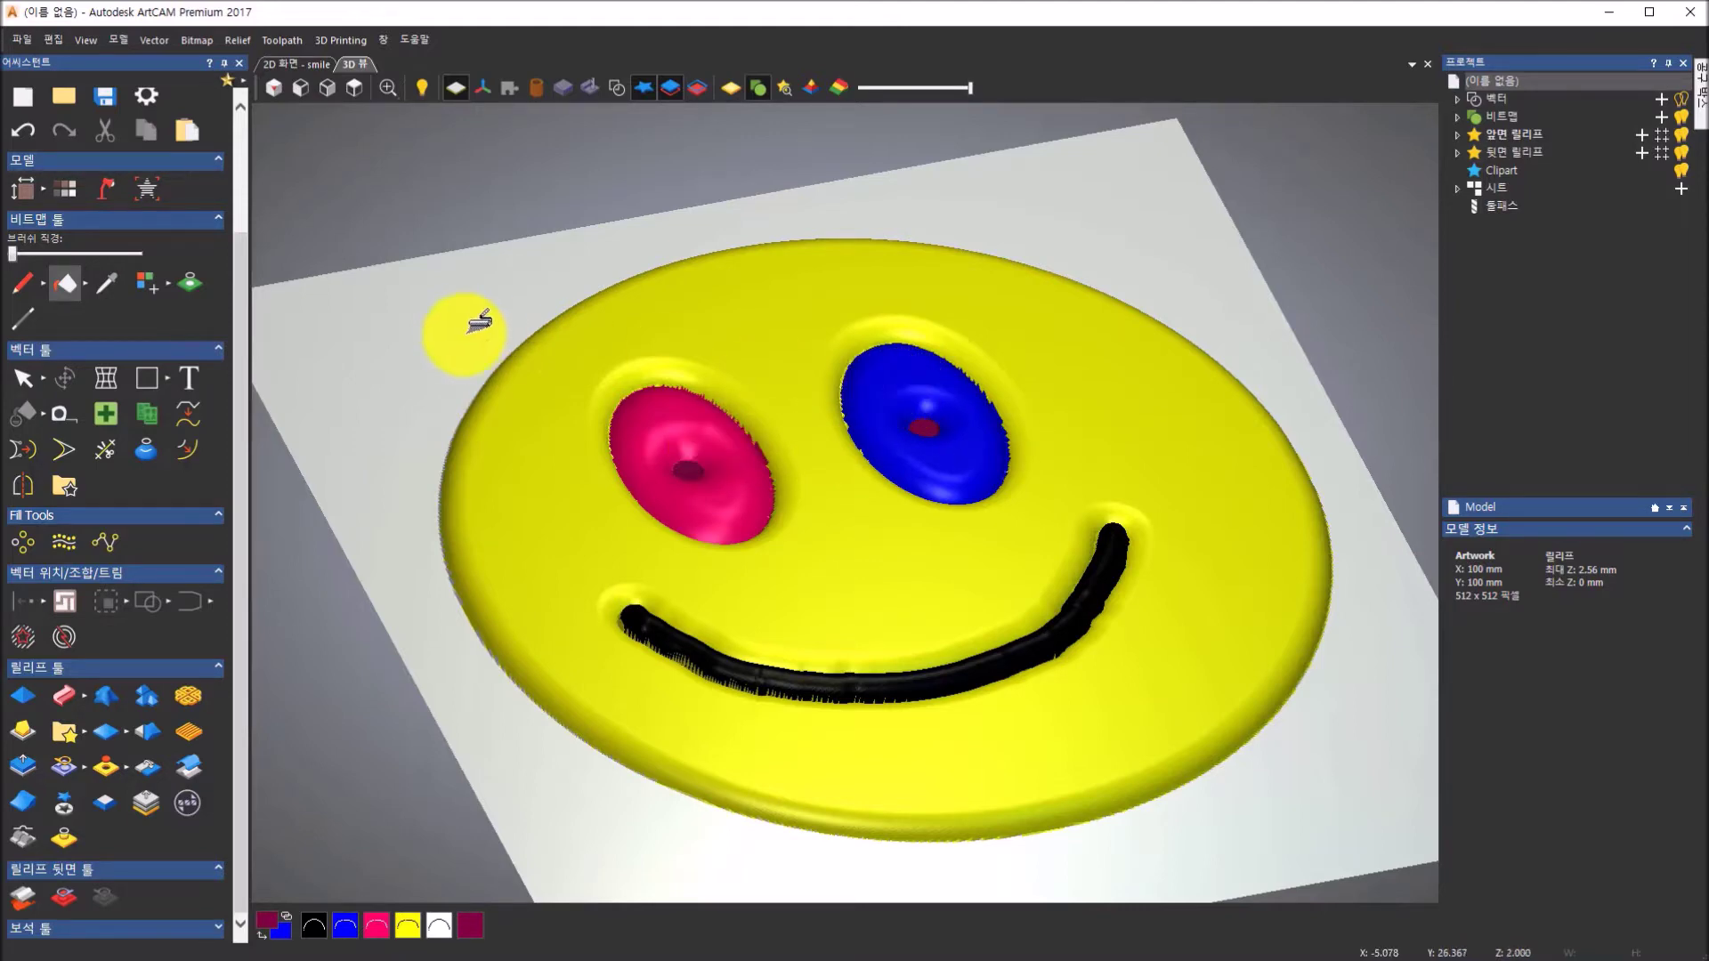
left_click(472, 936)
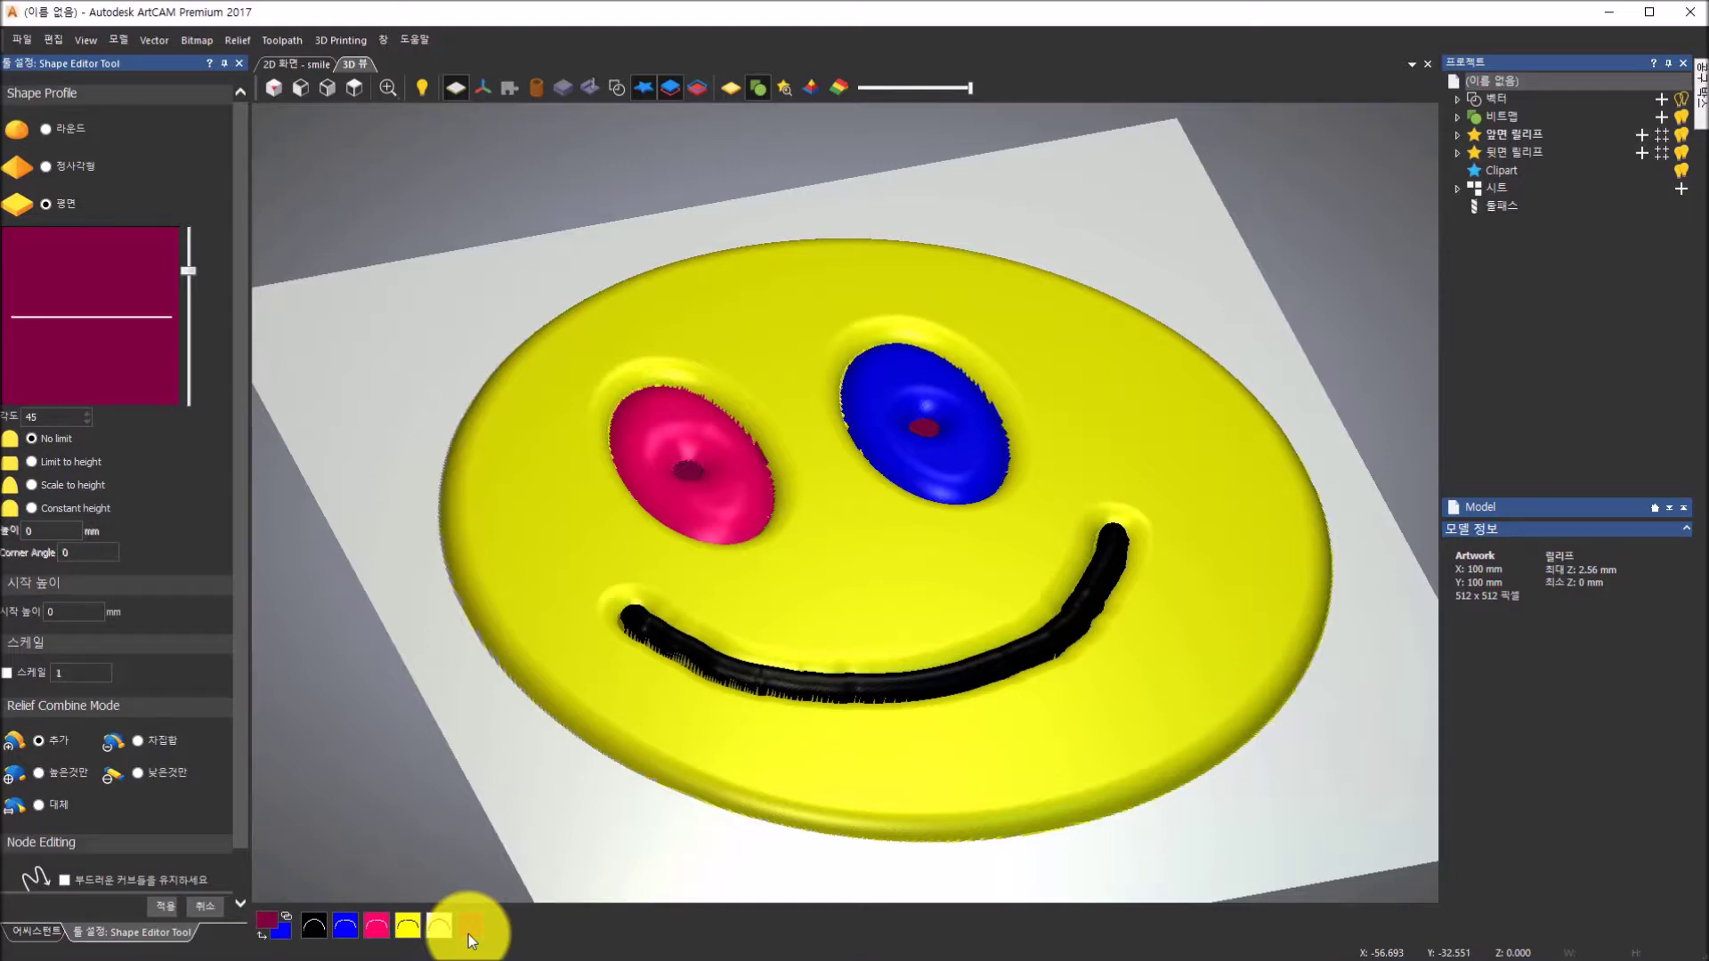
left_click(47, 131)
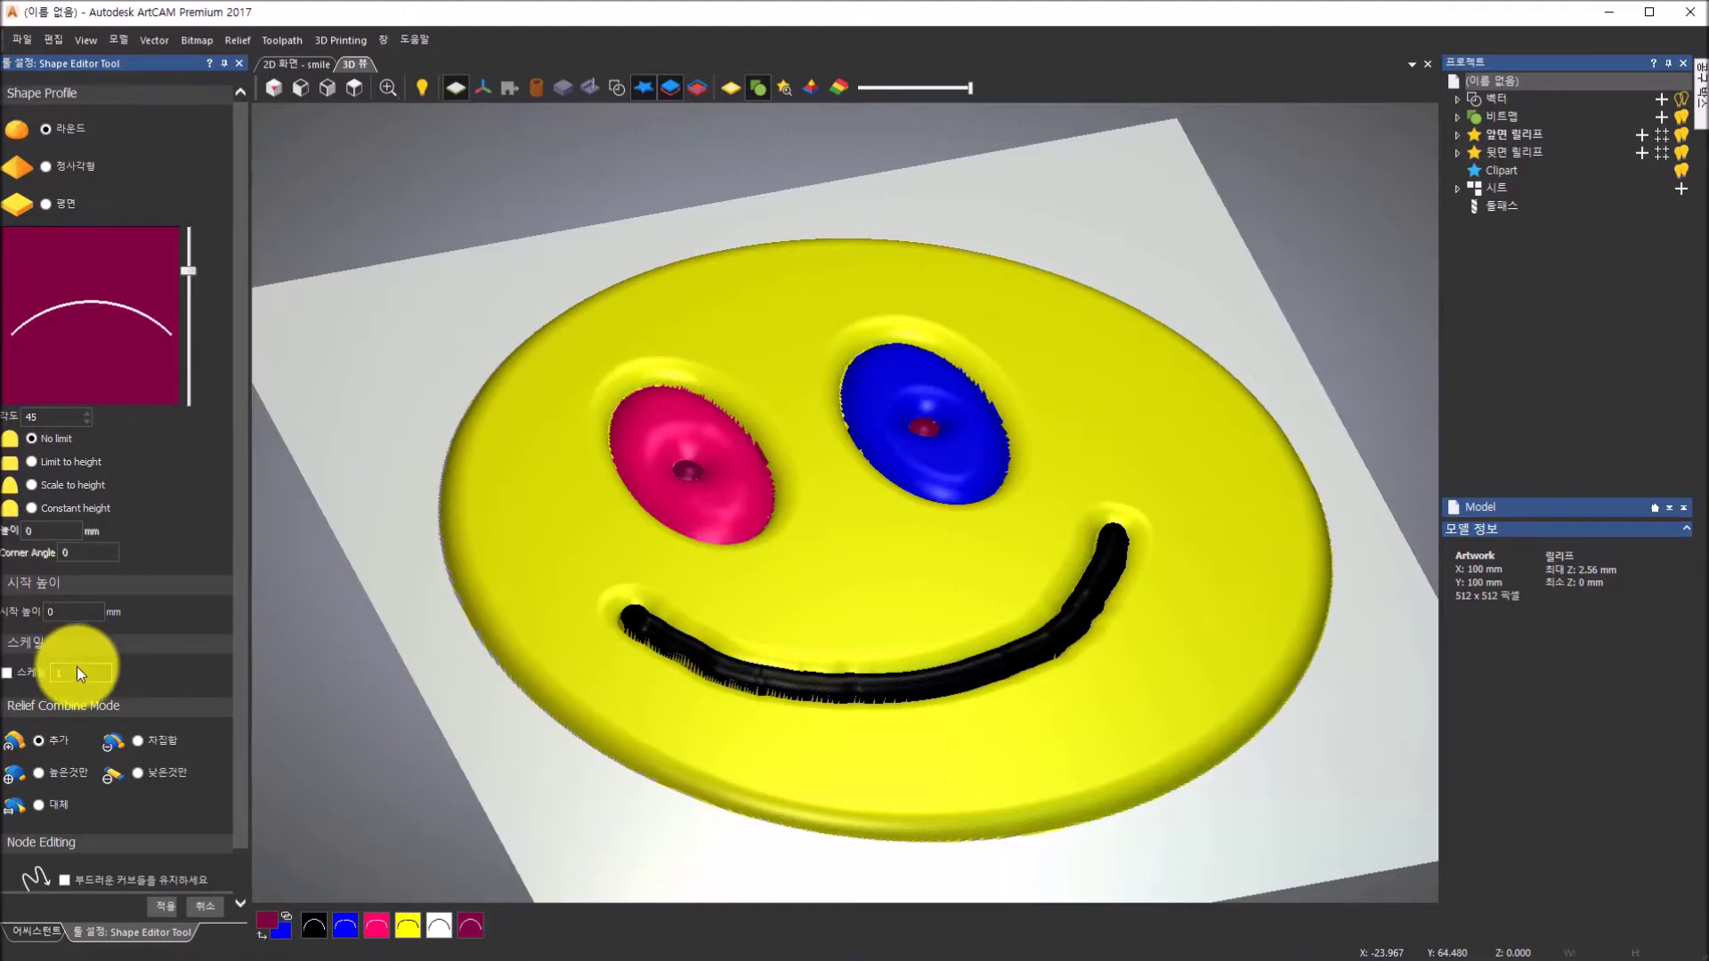
left_click(74, 611)
type("1")
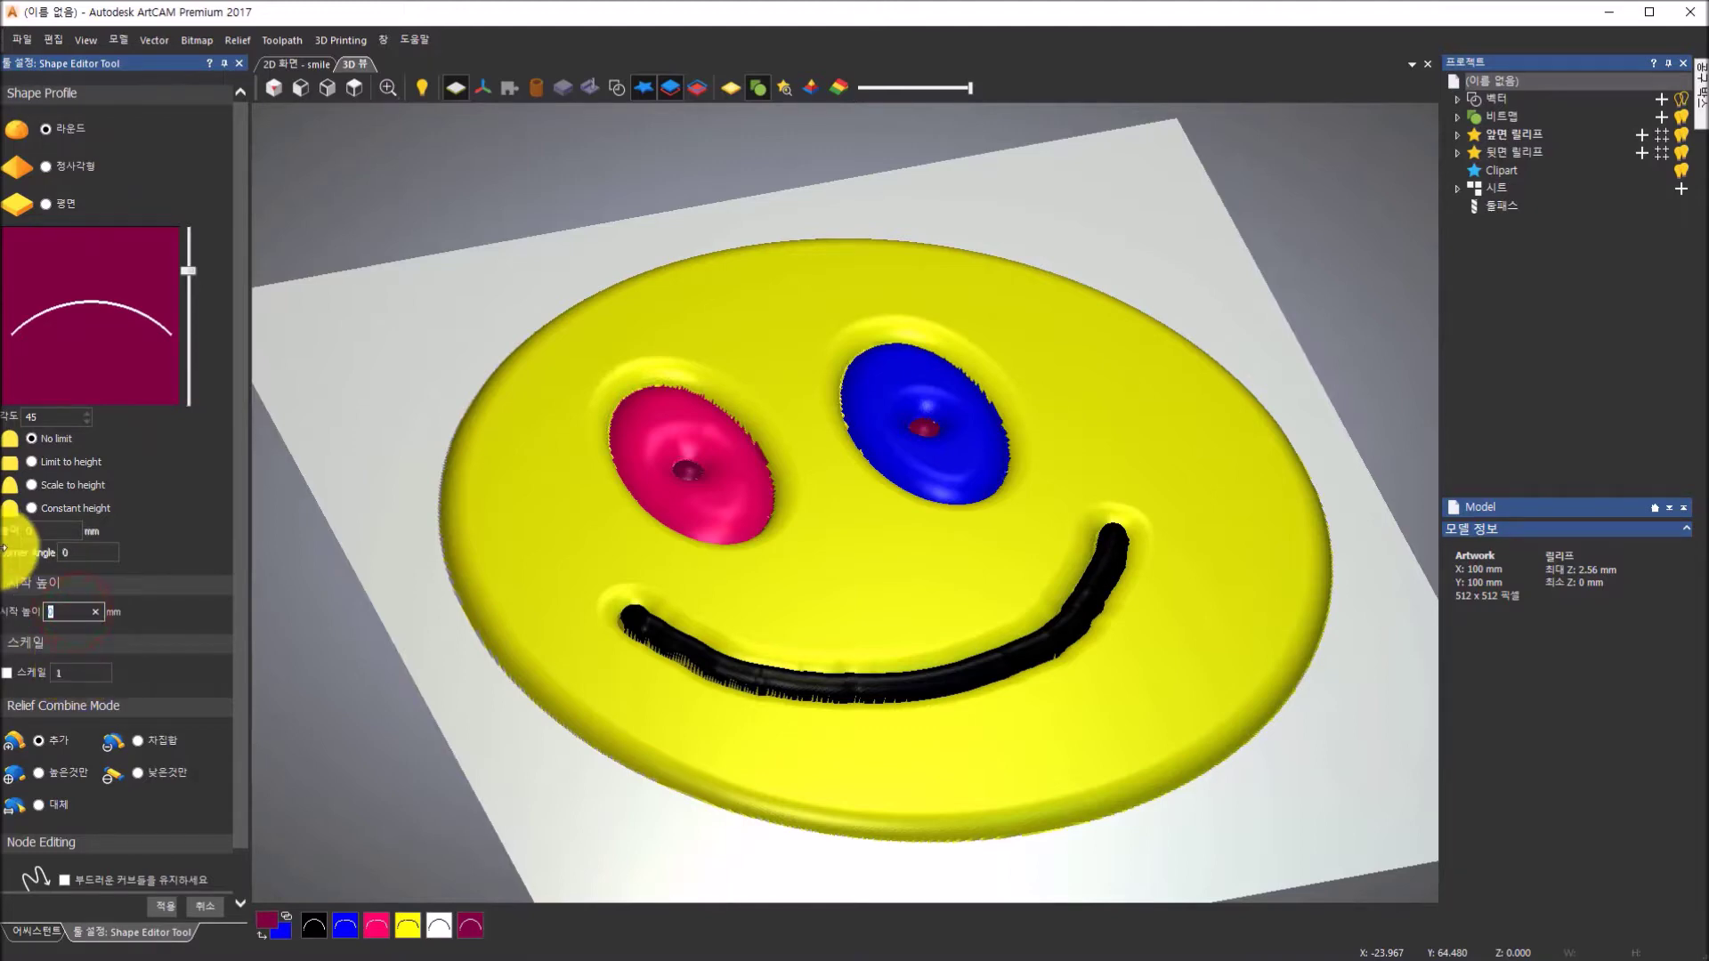
left_click_drag(652, 556, 799, 589)
- Raise the maroon pupil profile's angle to 68 degrees, apply the shape and close the shape editor
left_click_drag(188, 271, 188, 244)
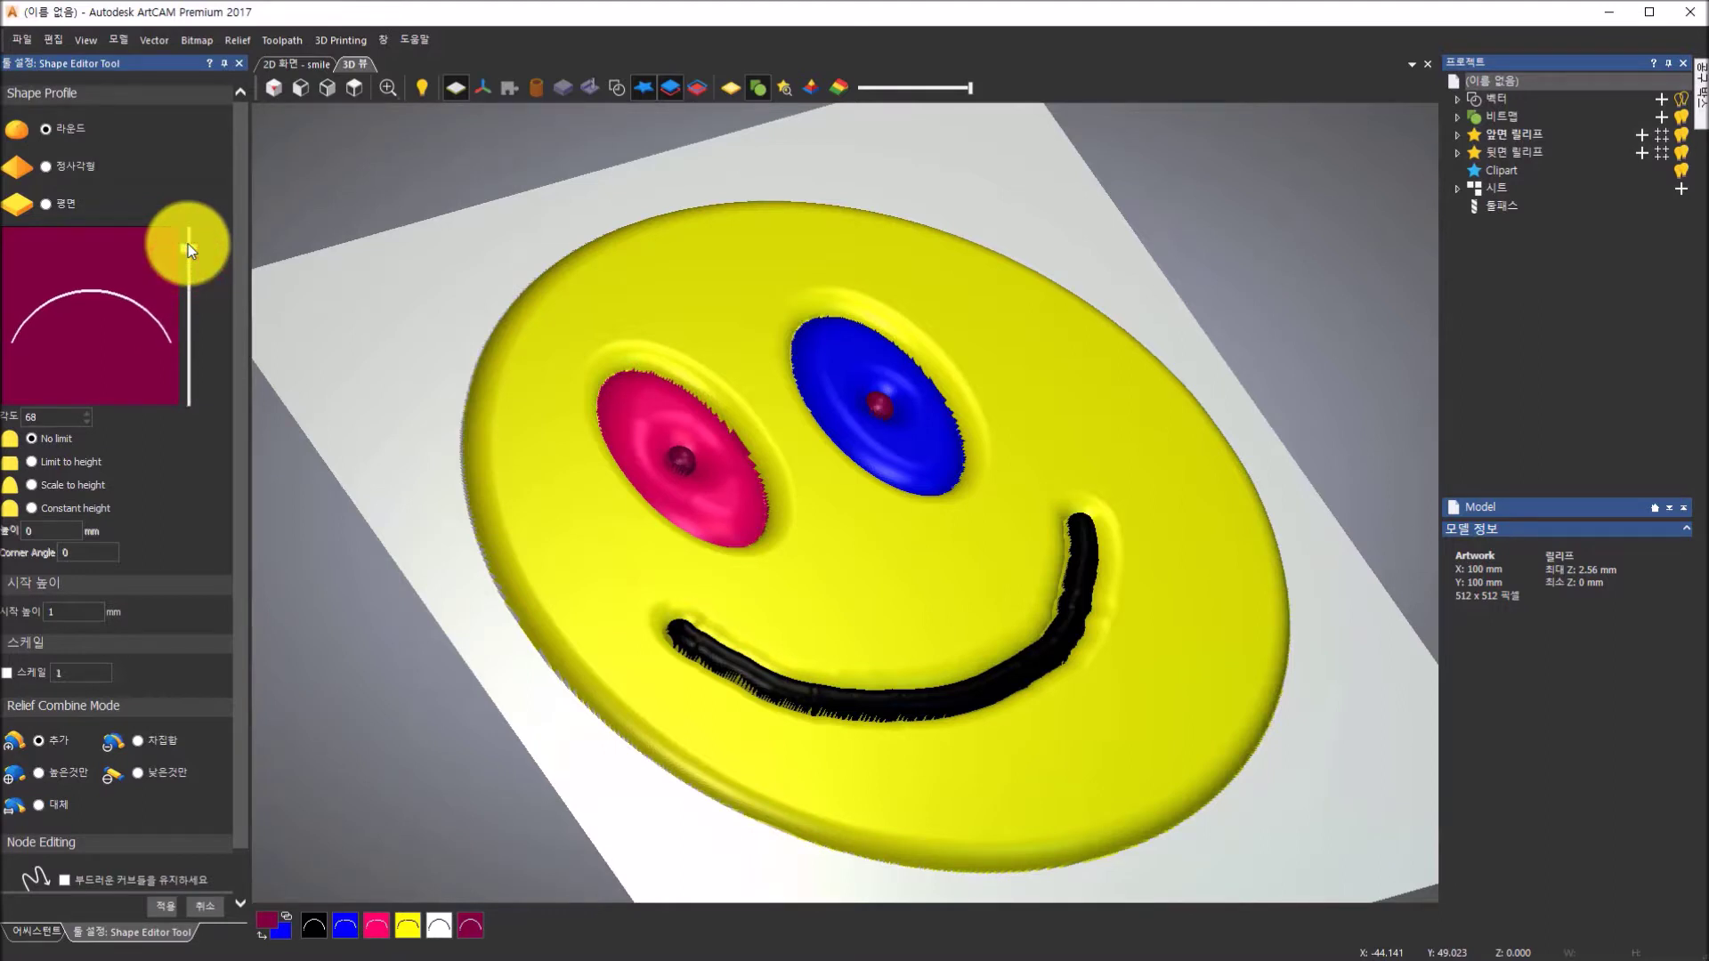
scroll(238, 360, "down", 2)
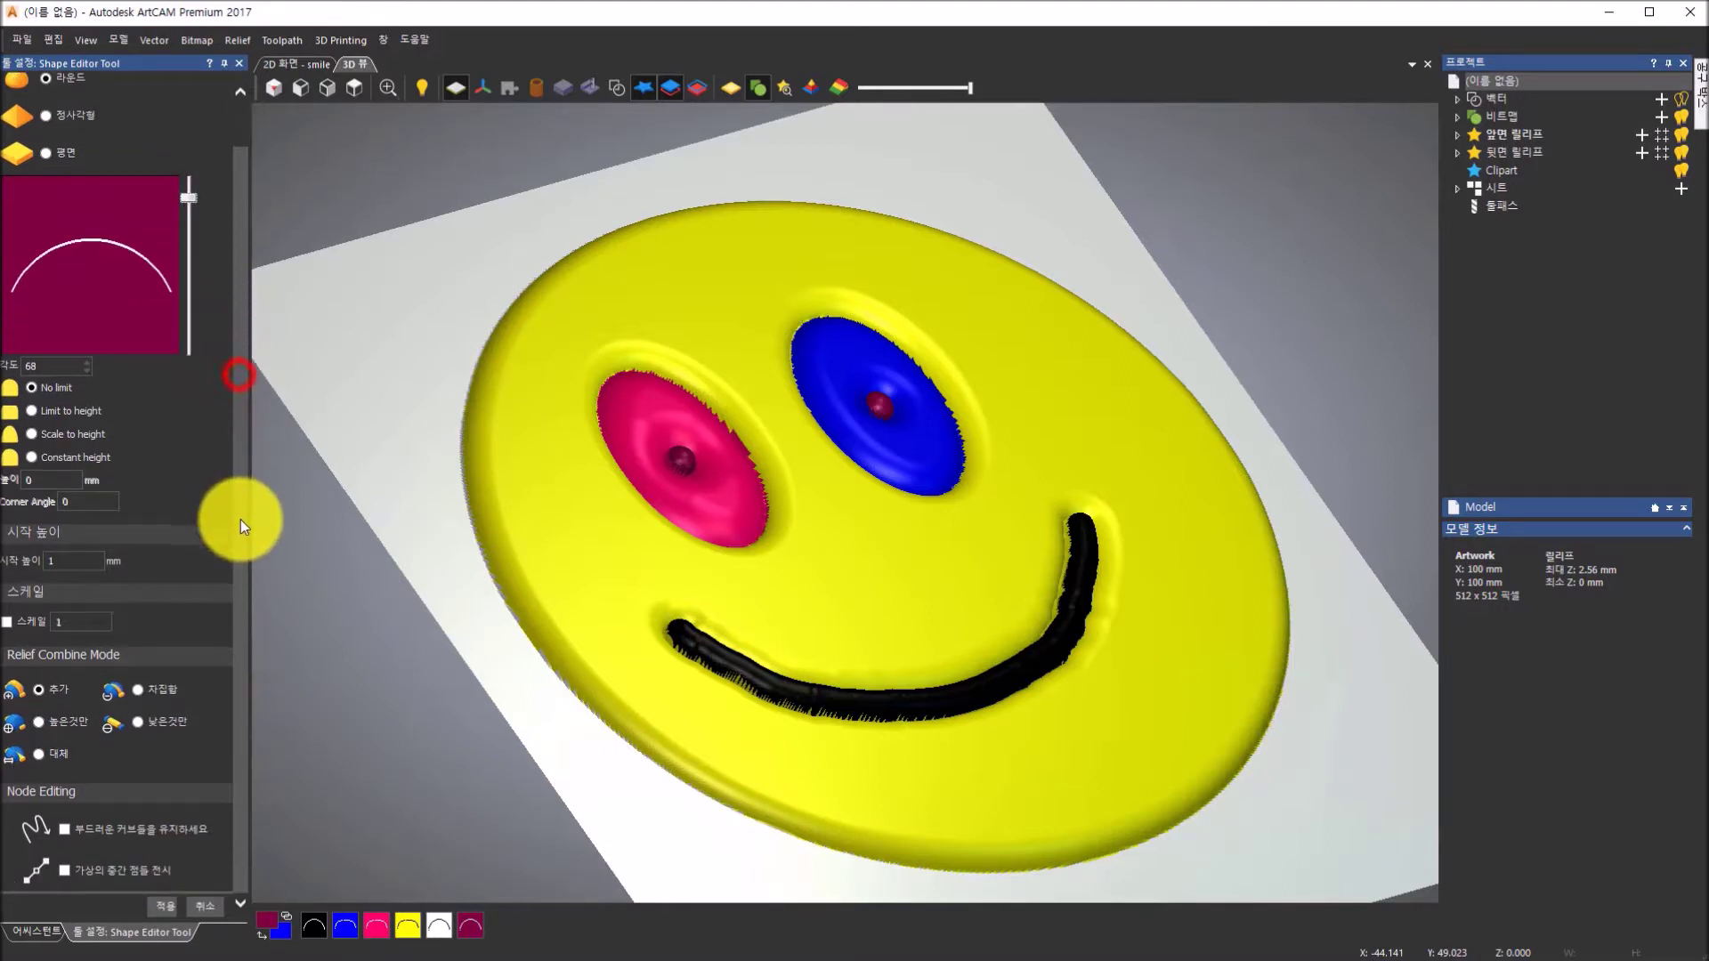
left_click(169, 909)
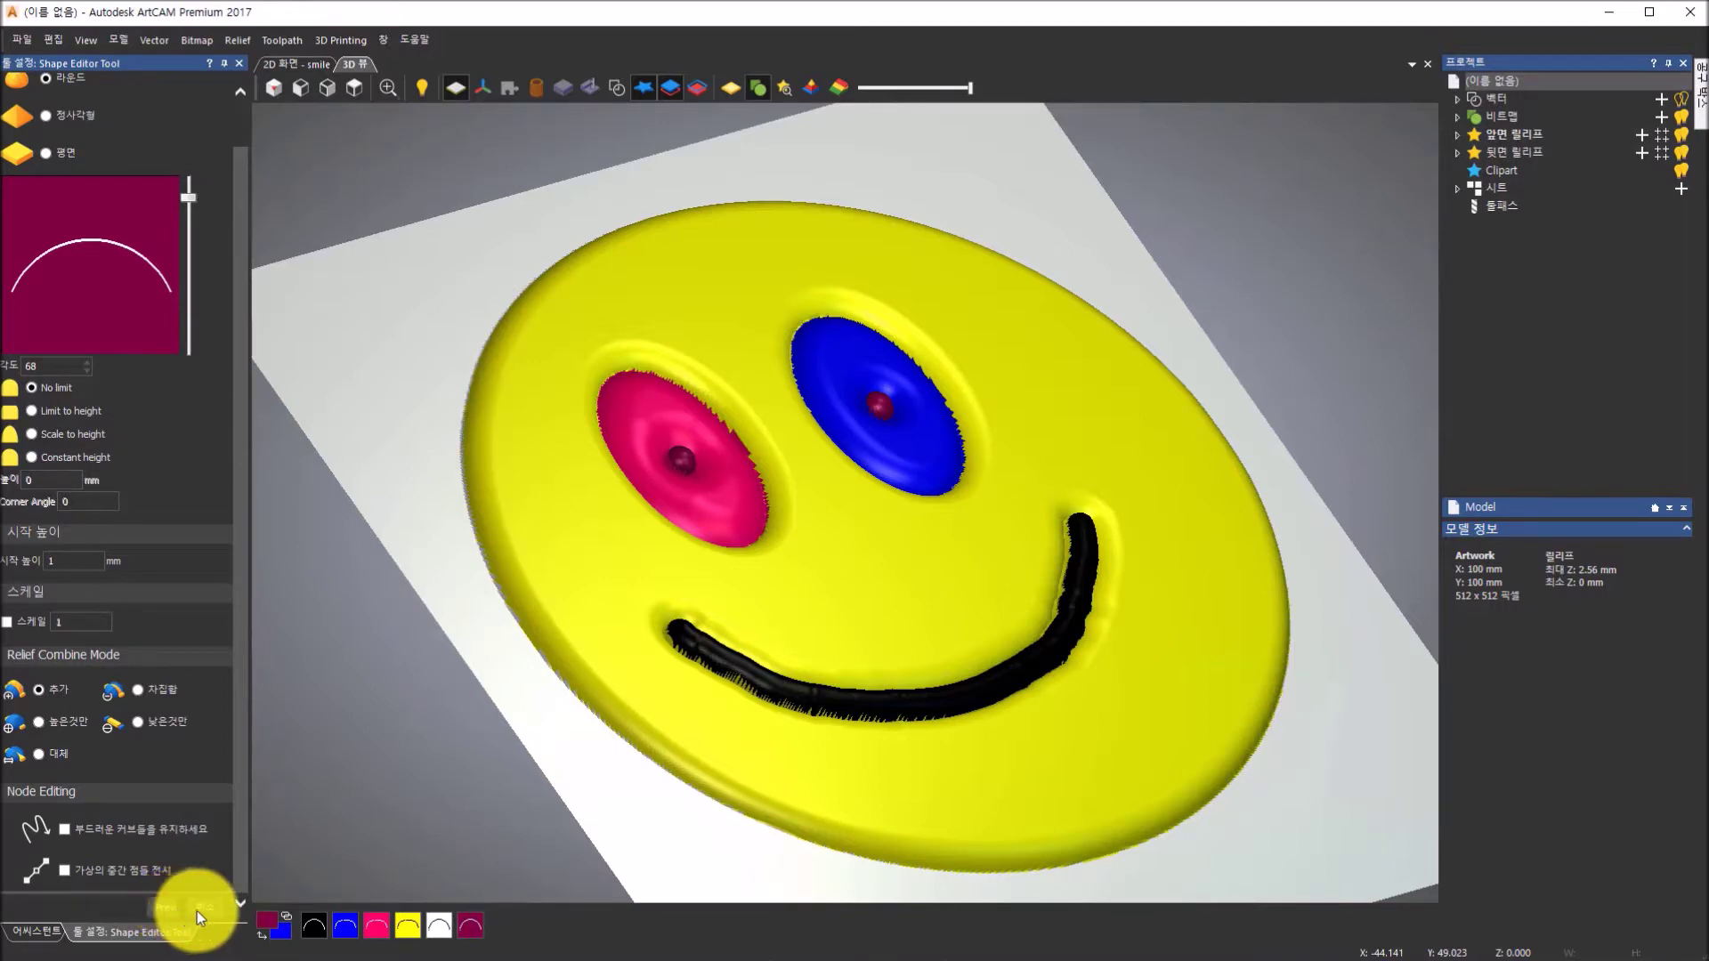
left_click(196, 911)
left_click_drag(1104, 573, 751, 600)
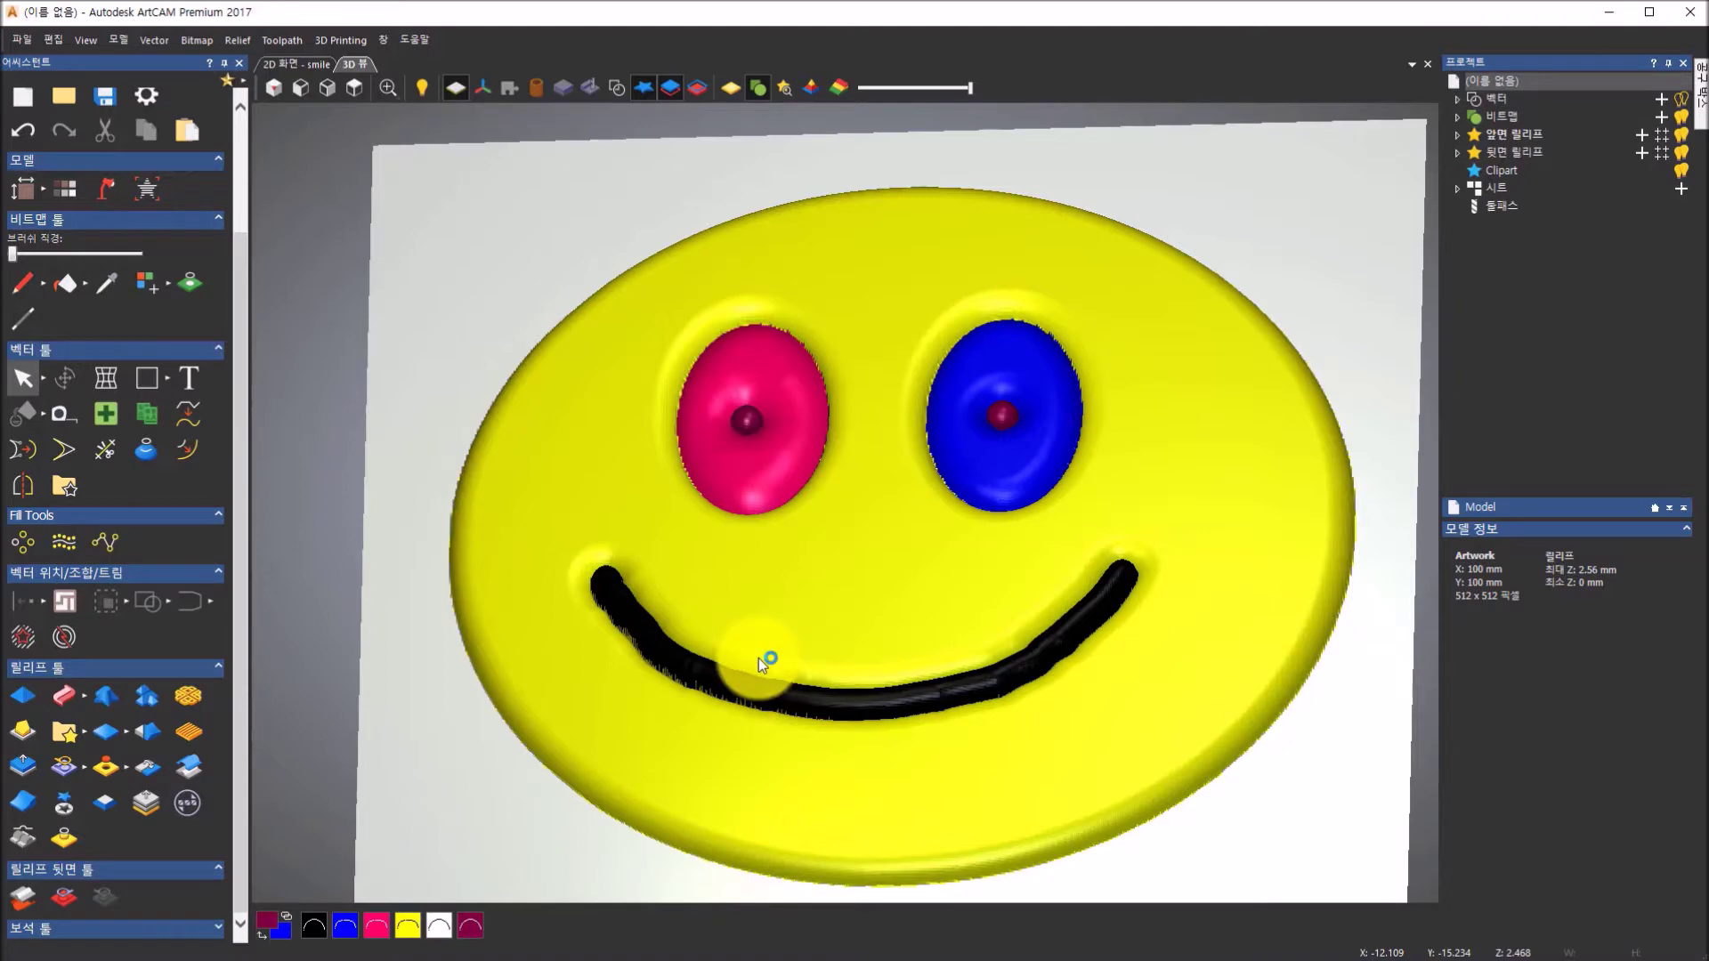
left_click(170, 280)
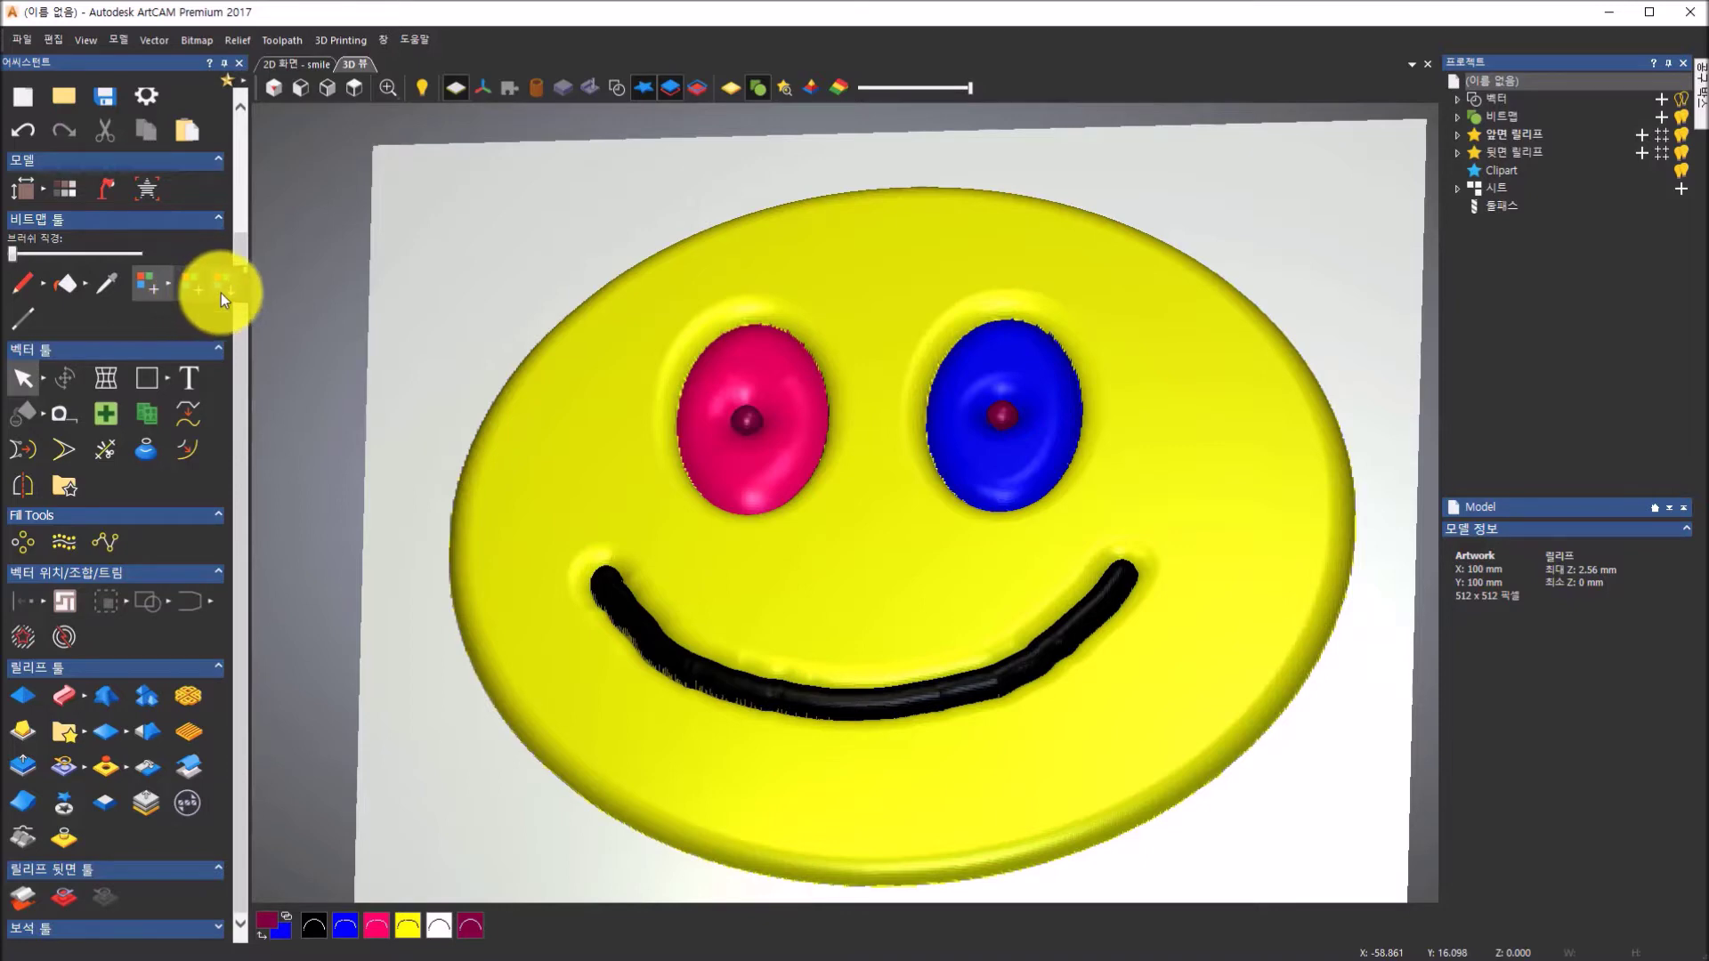
left_click(327, 317)
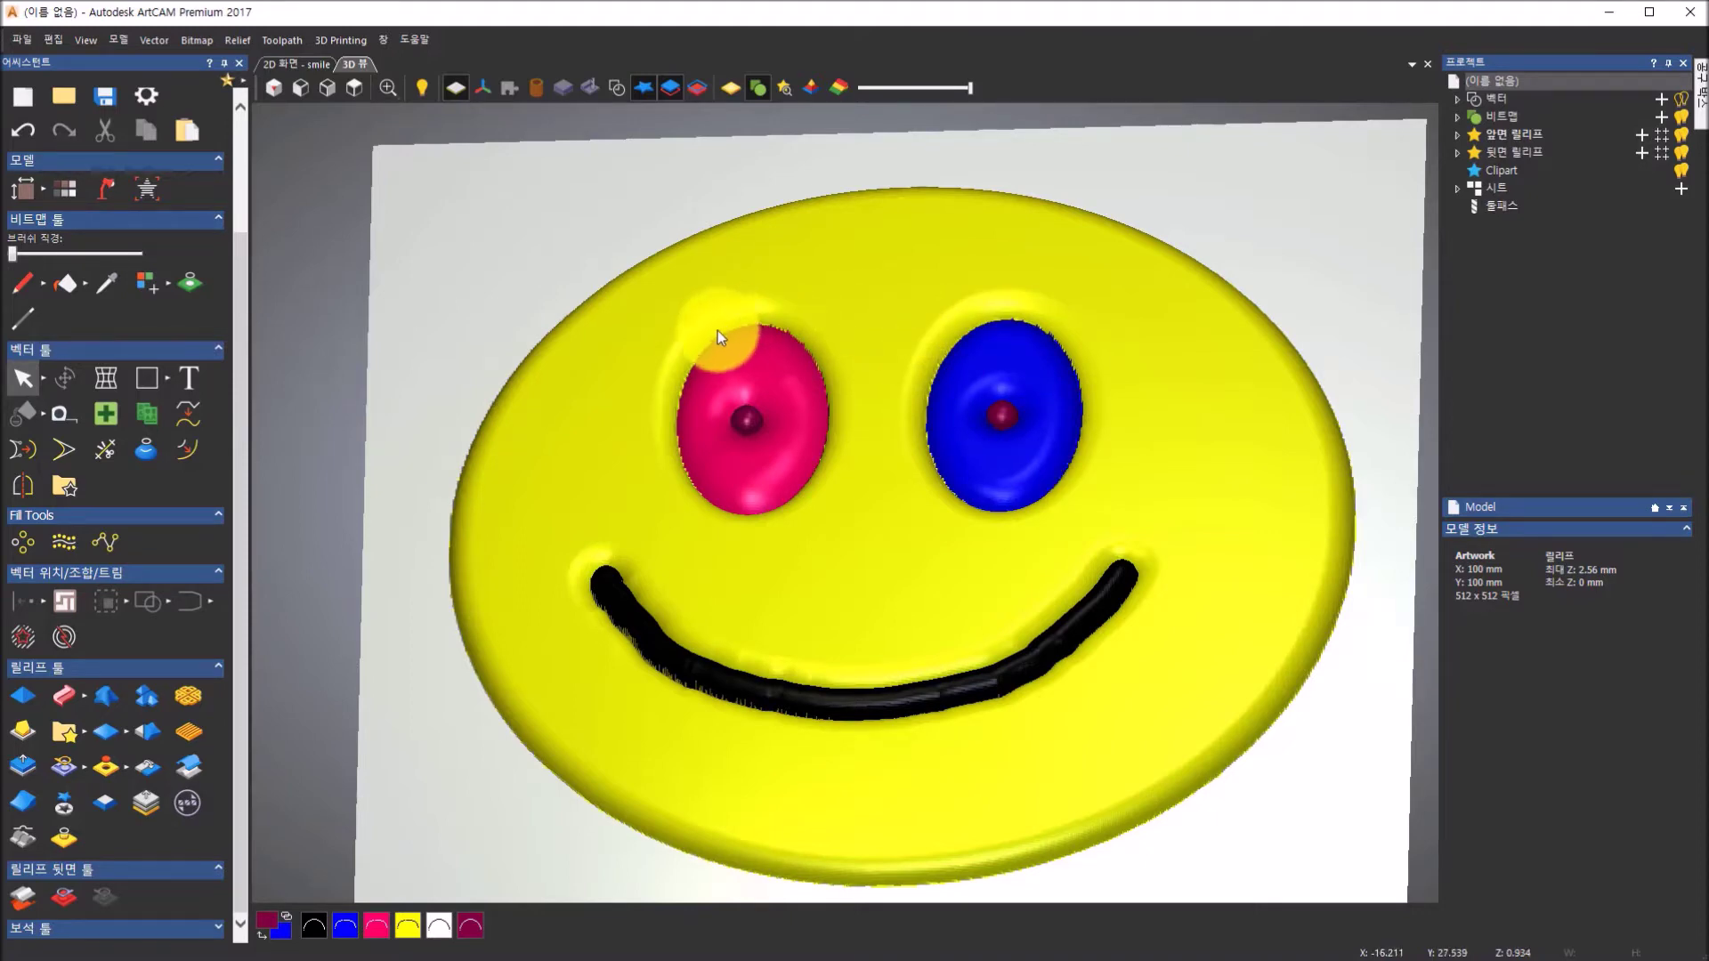
scroll(848, 455, "up", 5)
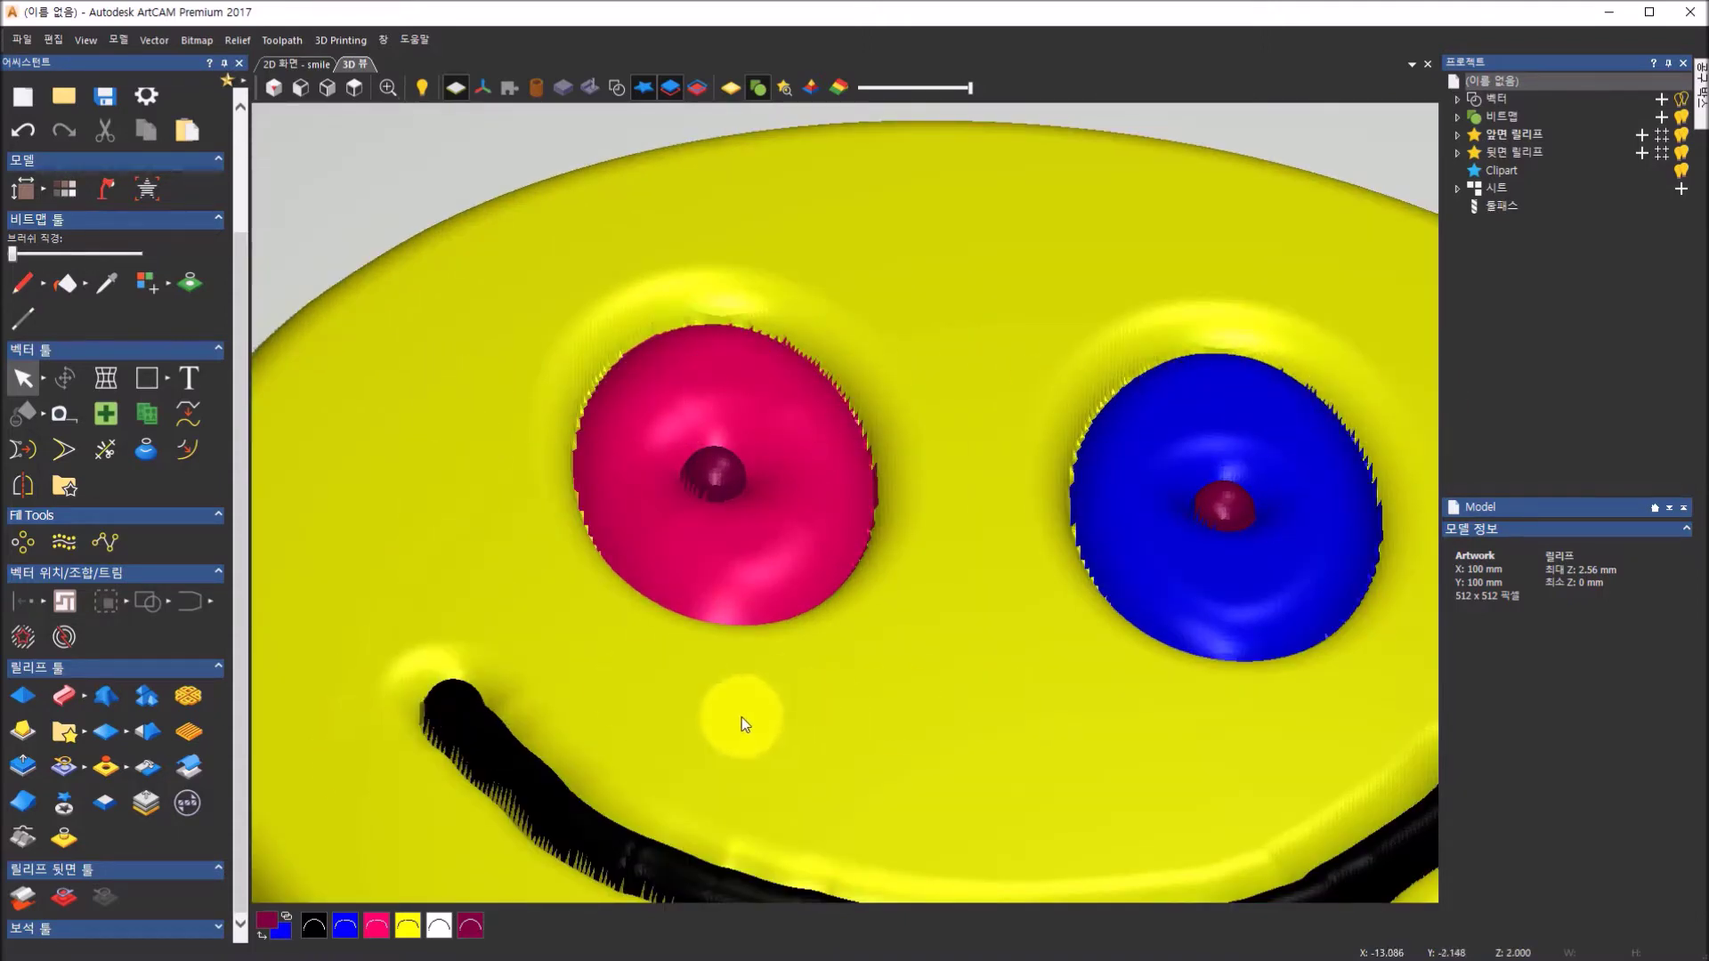
- Reset the relief to a flat surface and link the black, pink, blue and maroon colours to yellow
scroll(741, 717, "down", 4)
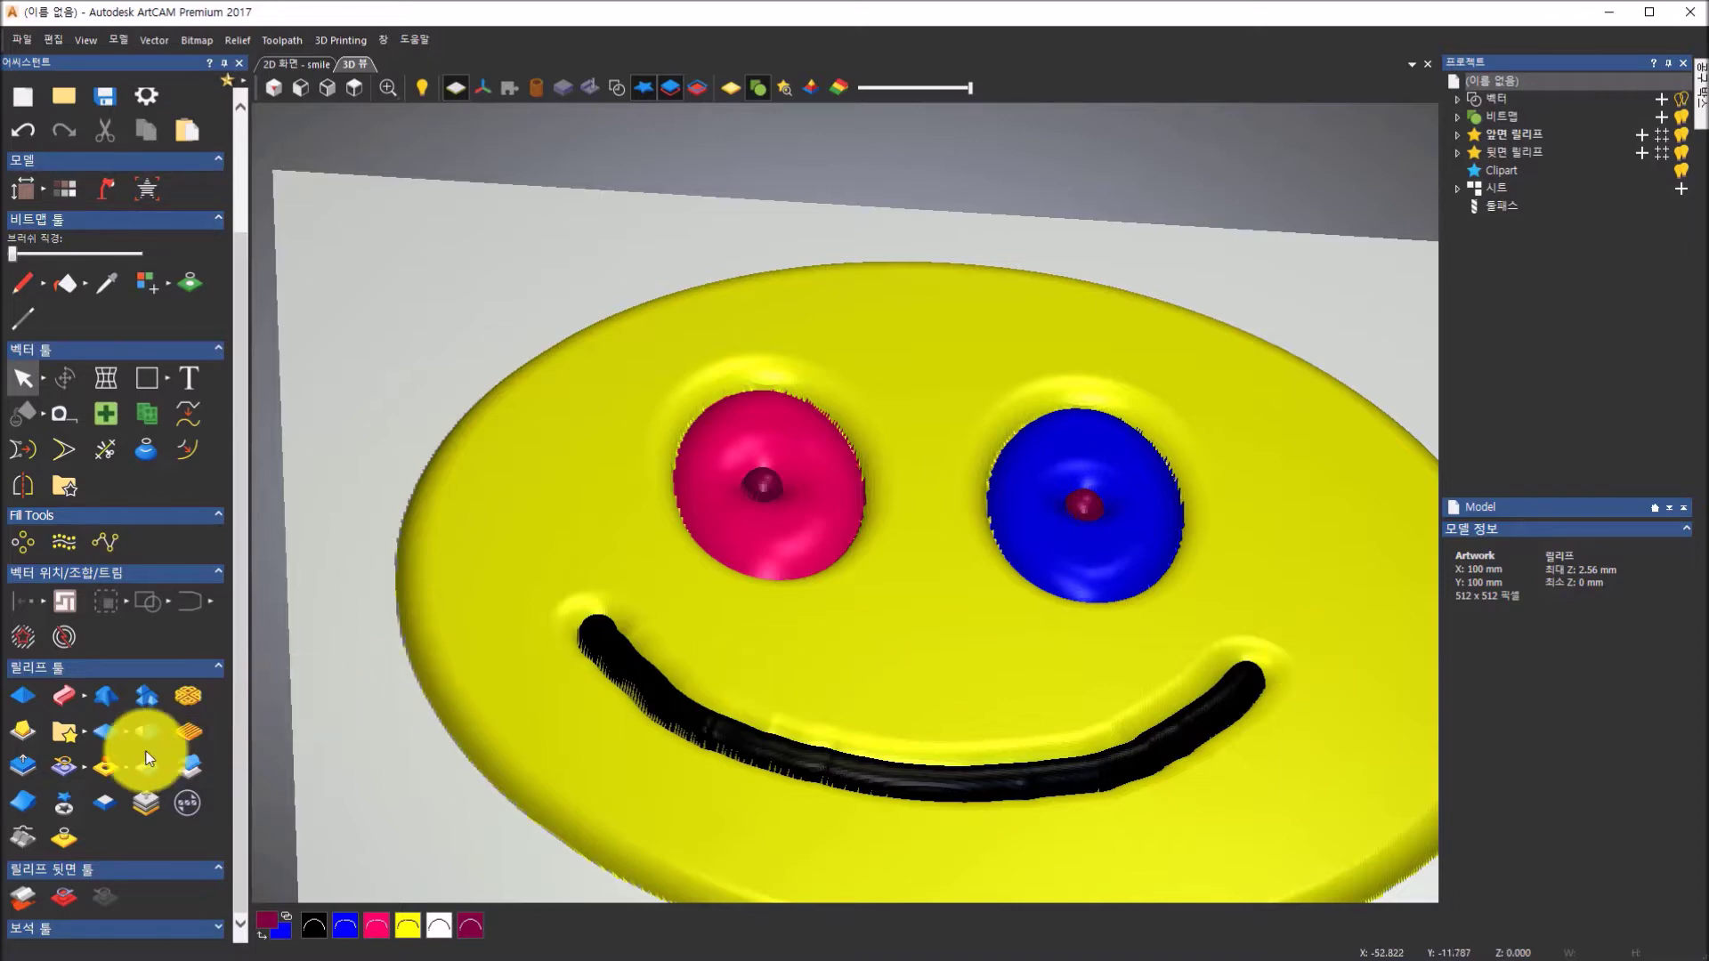
left_click(109, 740)
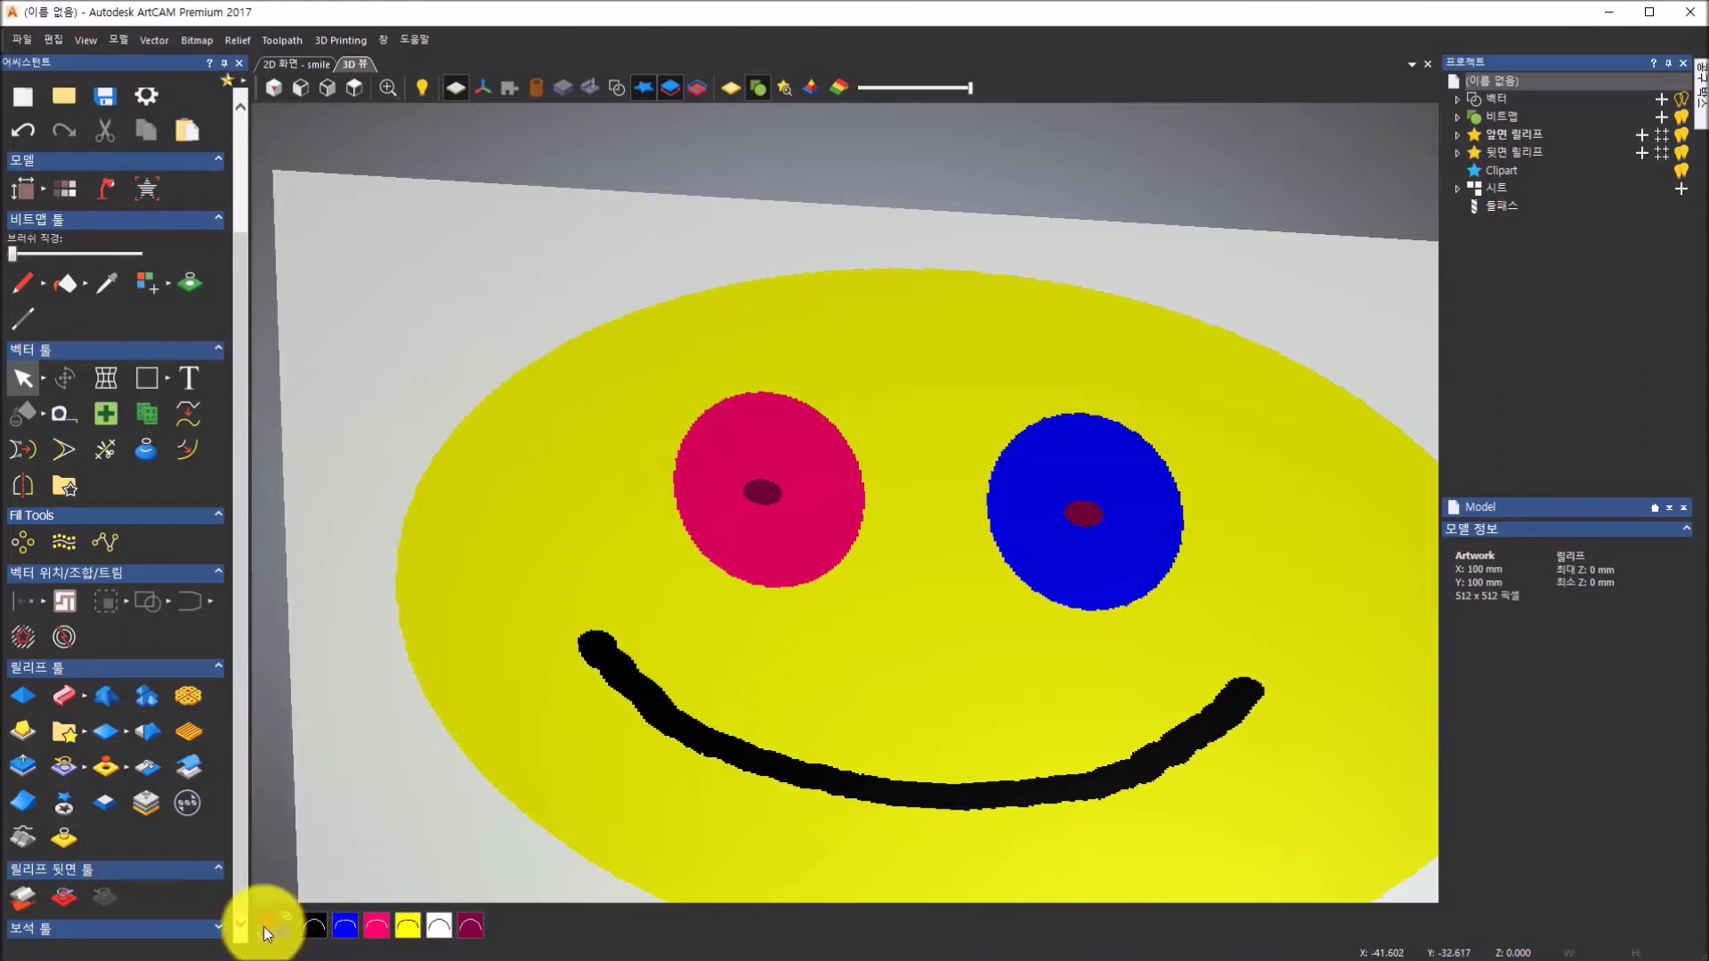
left_click(409, 935)
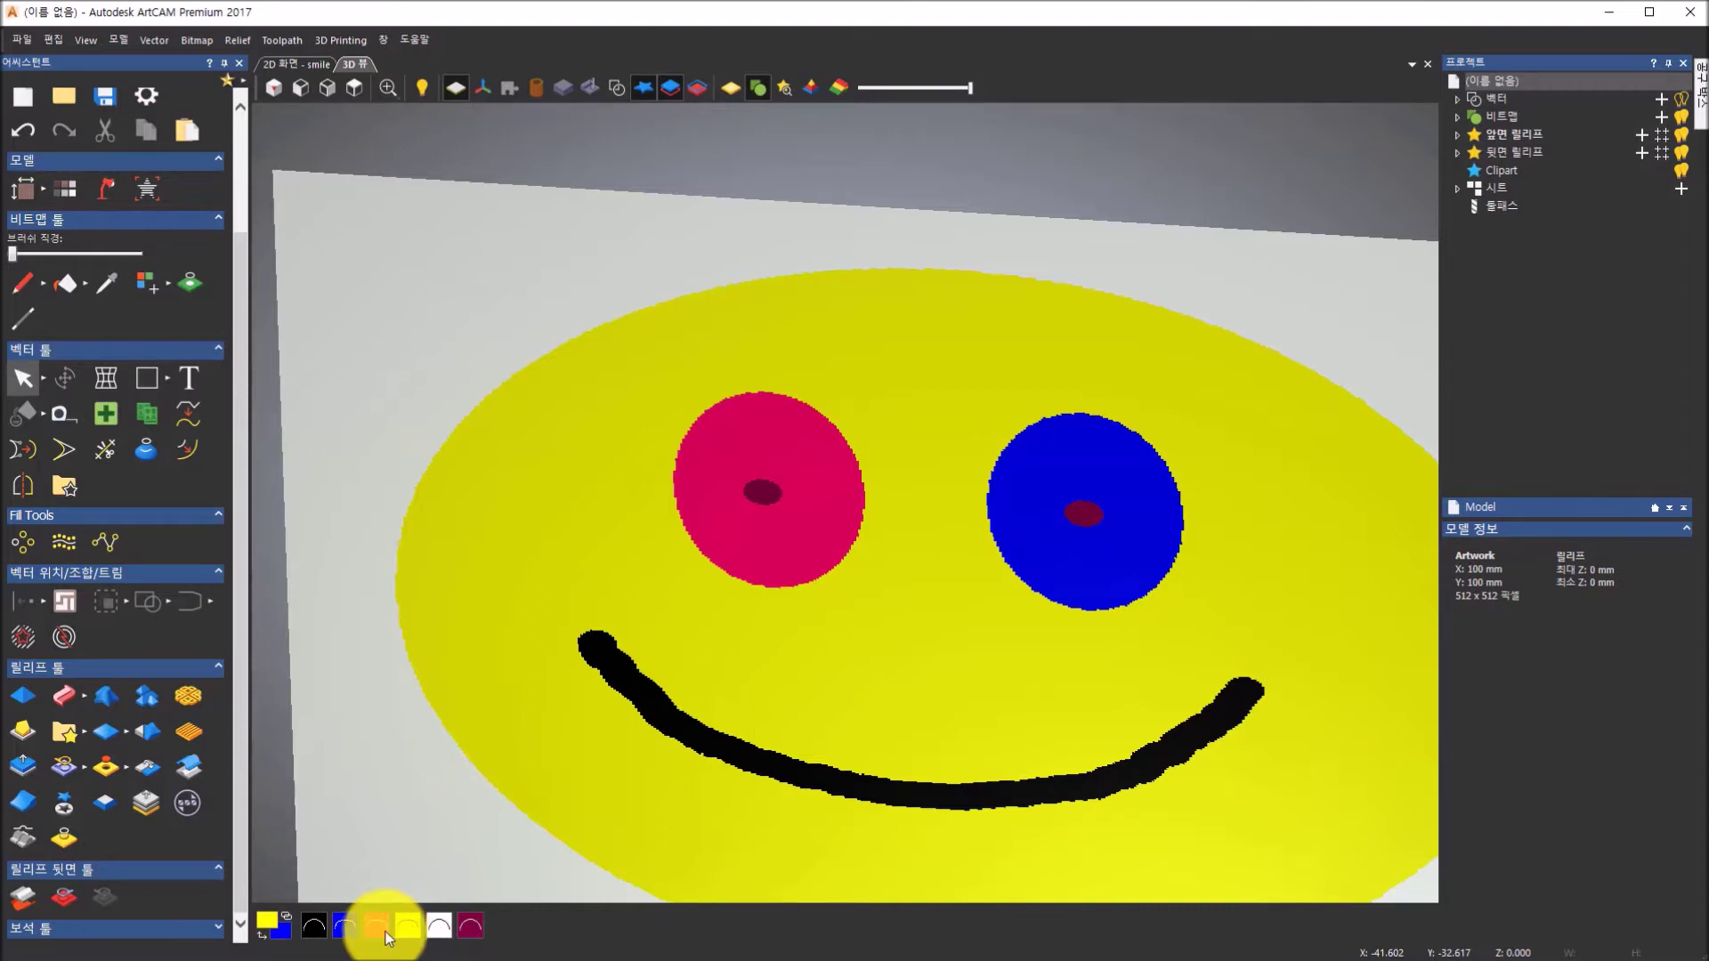
left_click(310, 932)
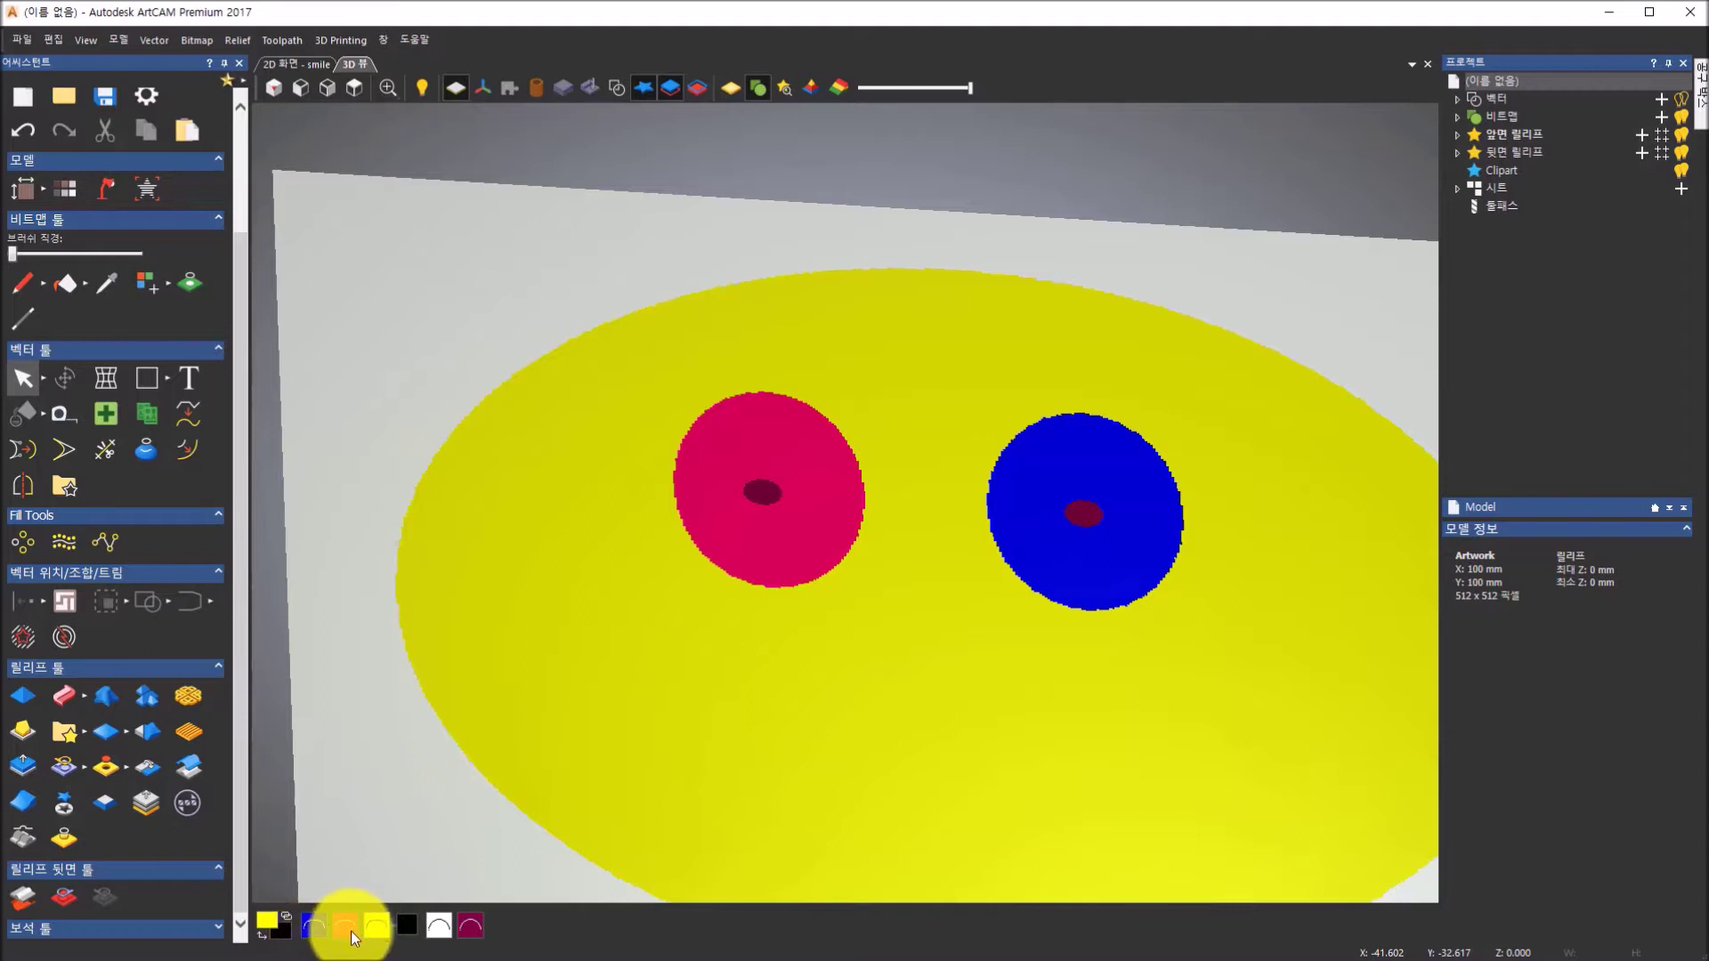
right_click(351, 931)
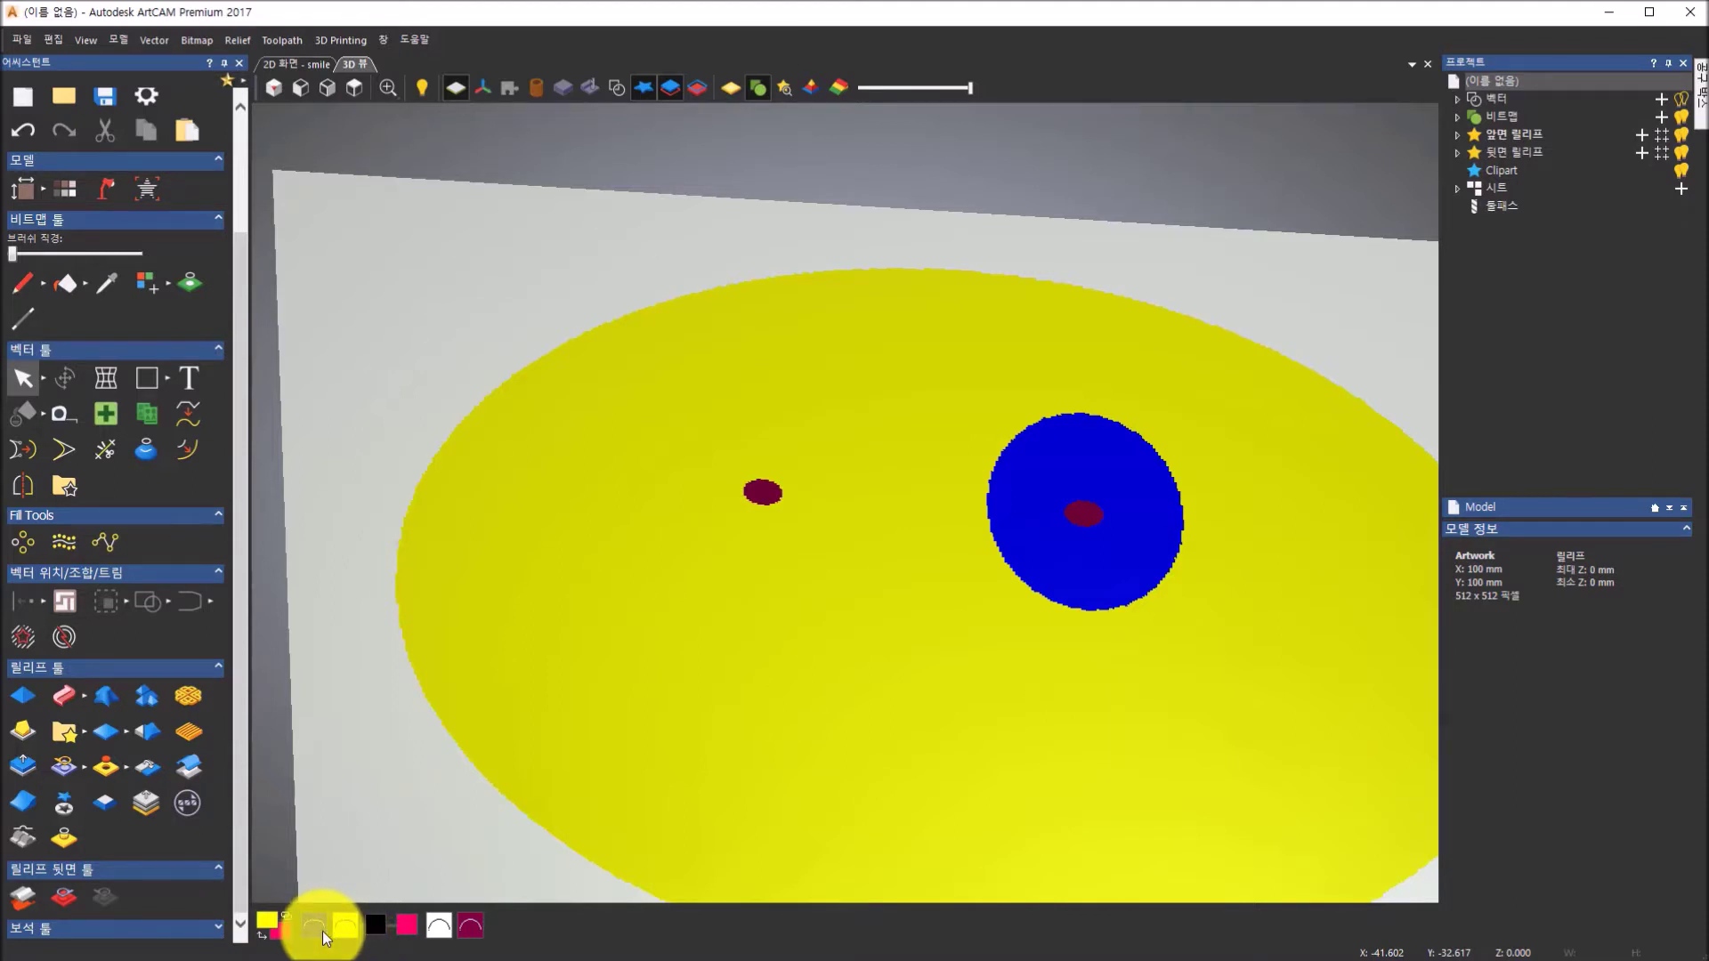
right_click(315, 931)
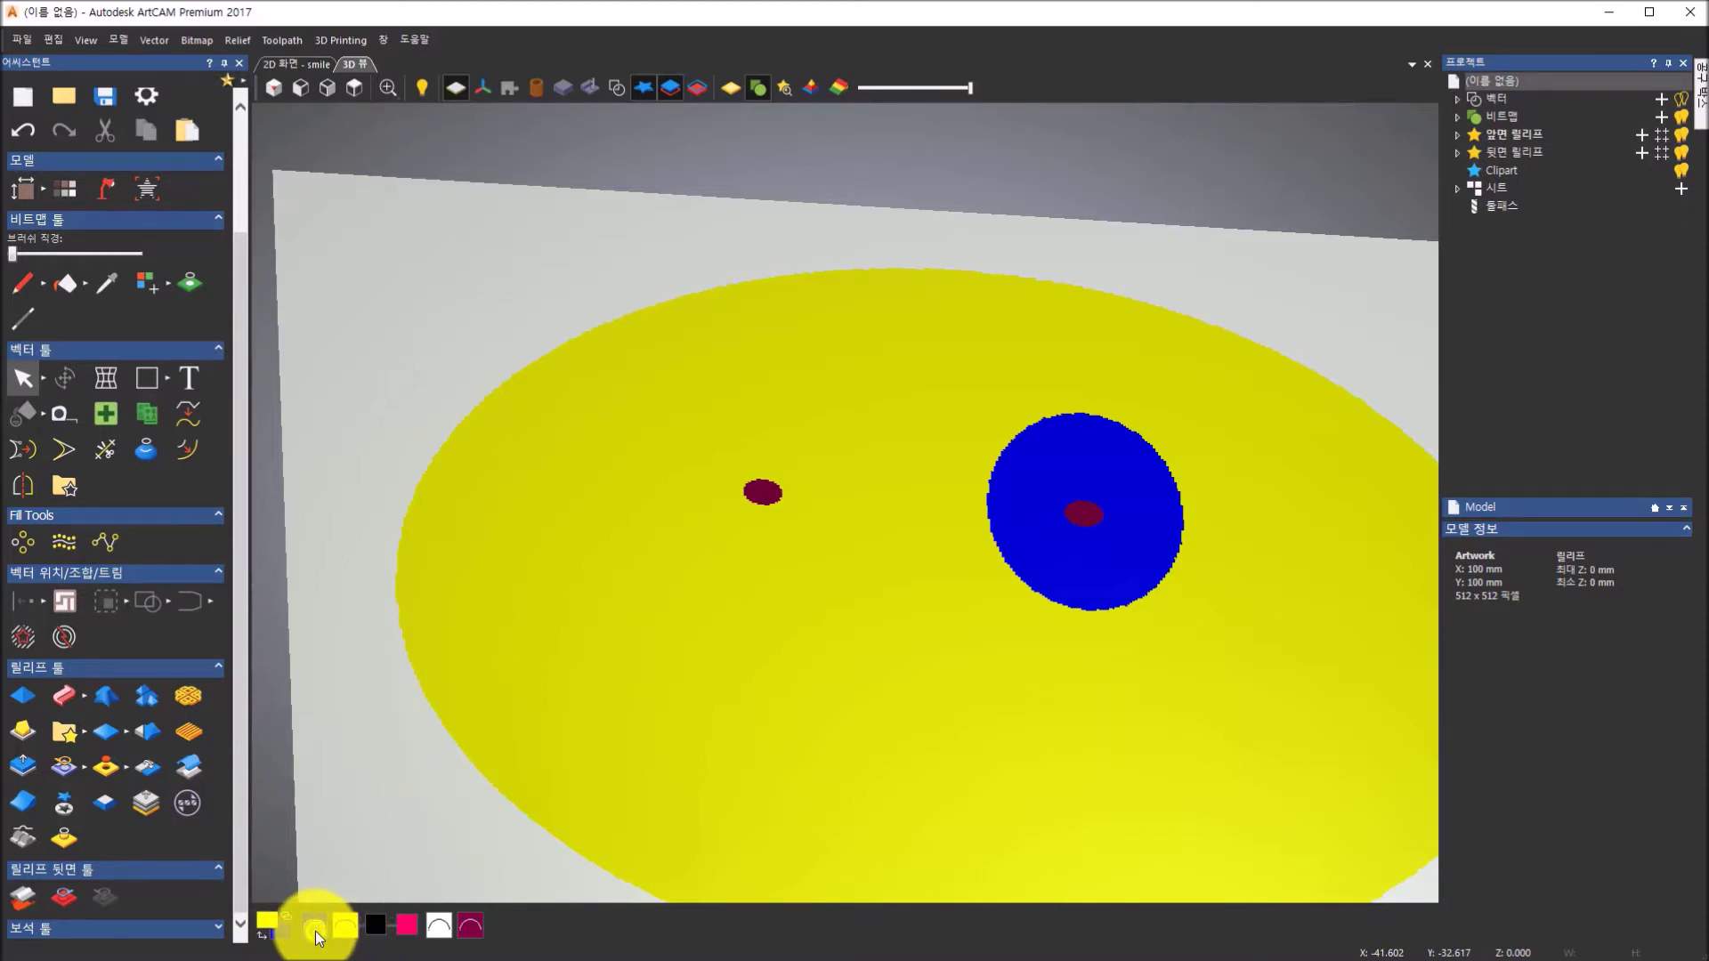
right_click(468, 935)
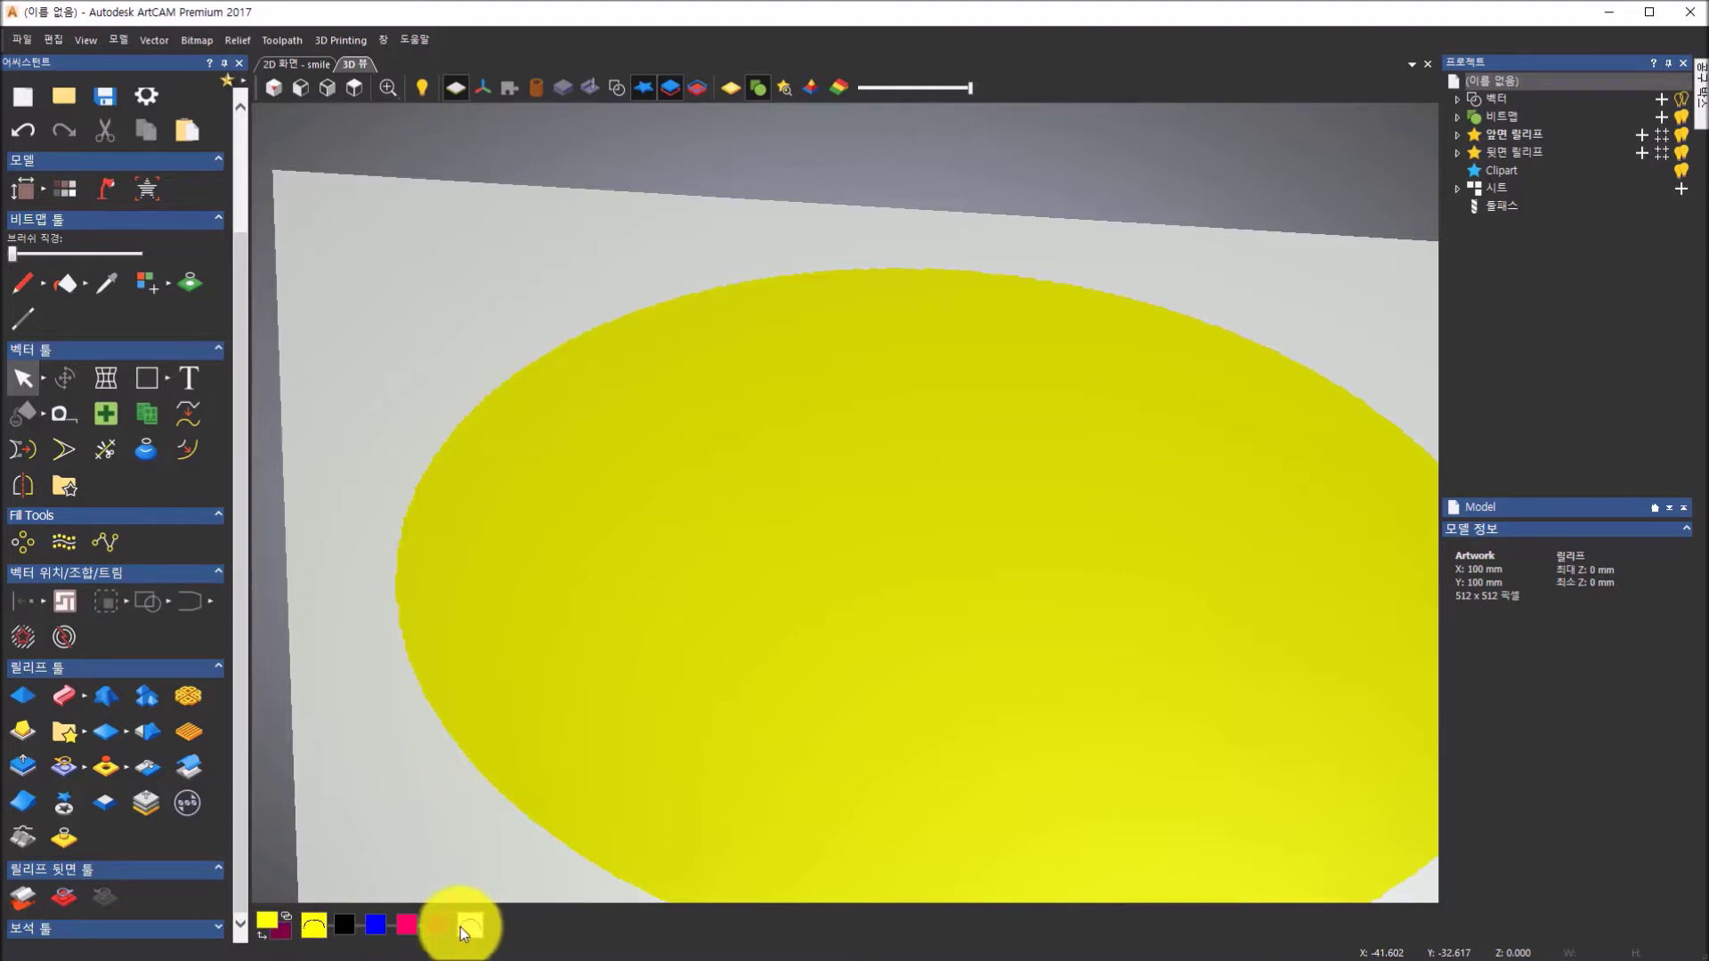
- Shape the linked yellow face with its round 77-degree profile limited to 2 mm, apply it in add mode and close the shape editor
left_click(365, 85)
left_click_drag(915, 618, 1118, 343)
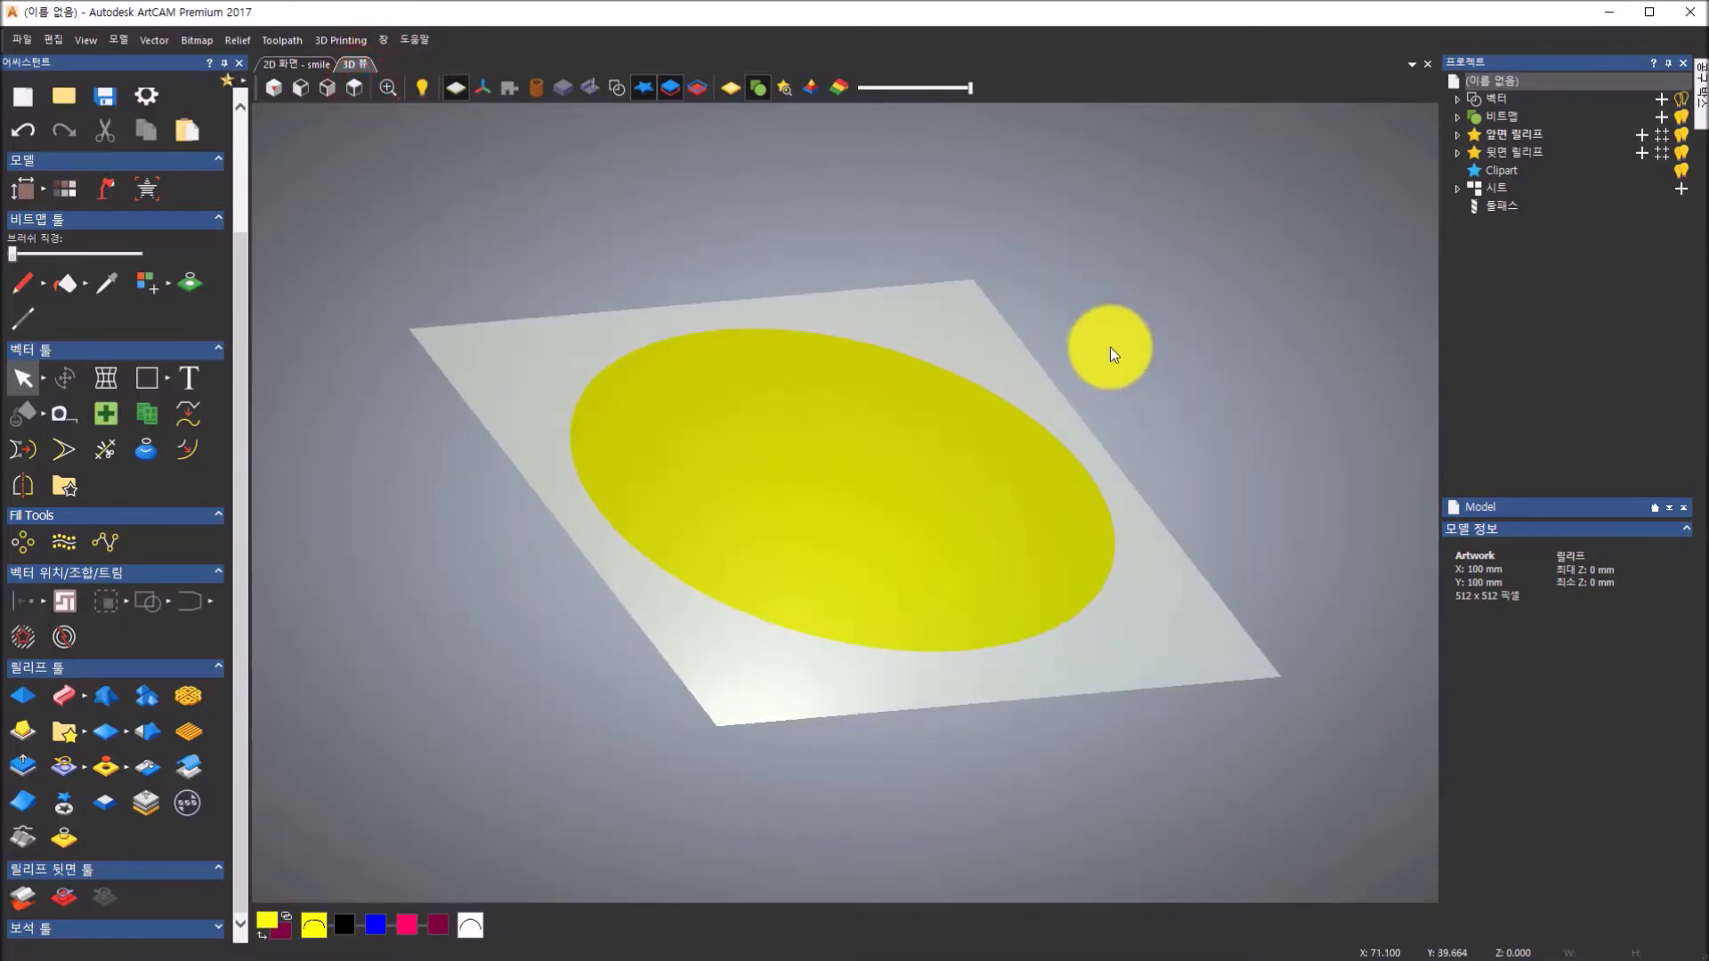
scroll(1103, 352, "up", 3)
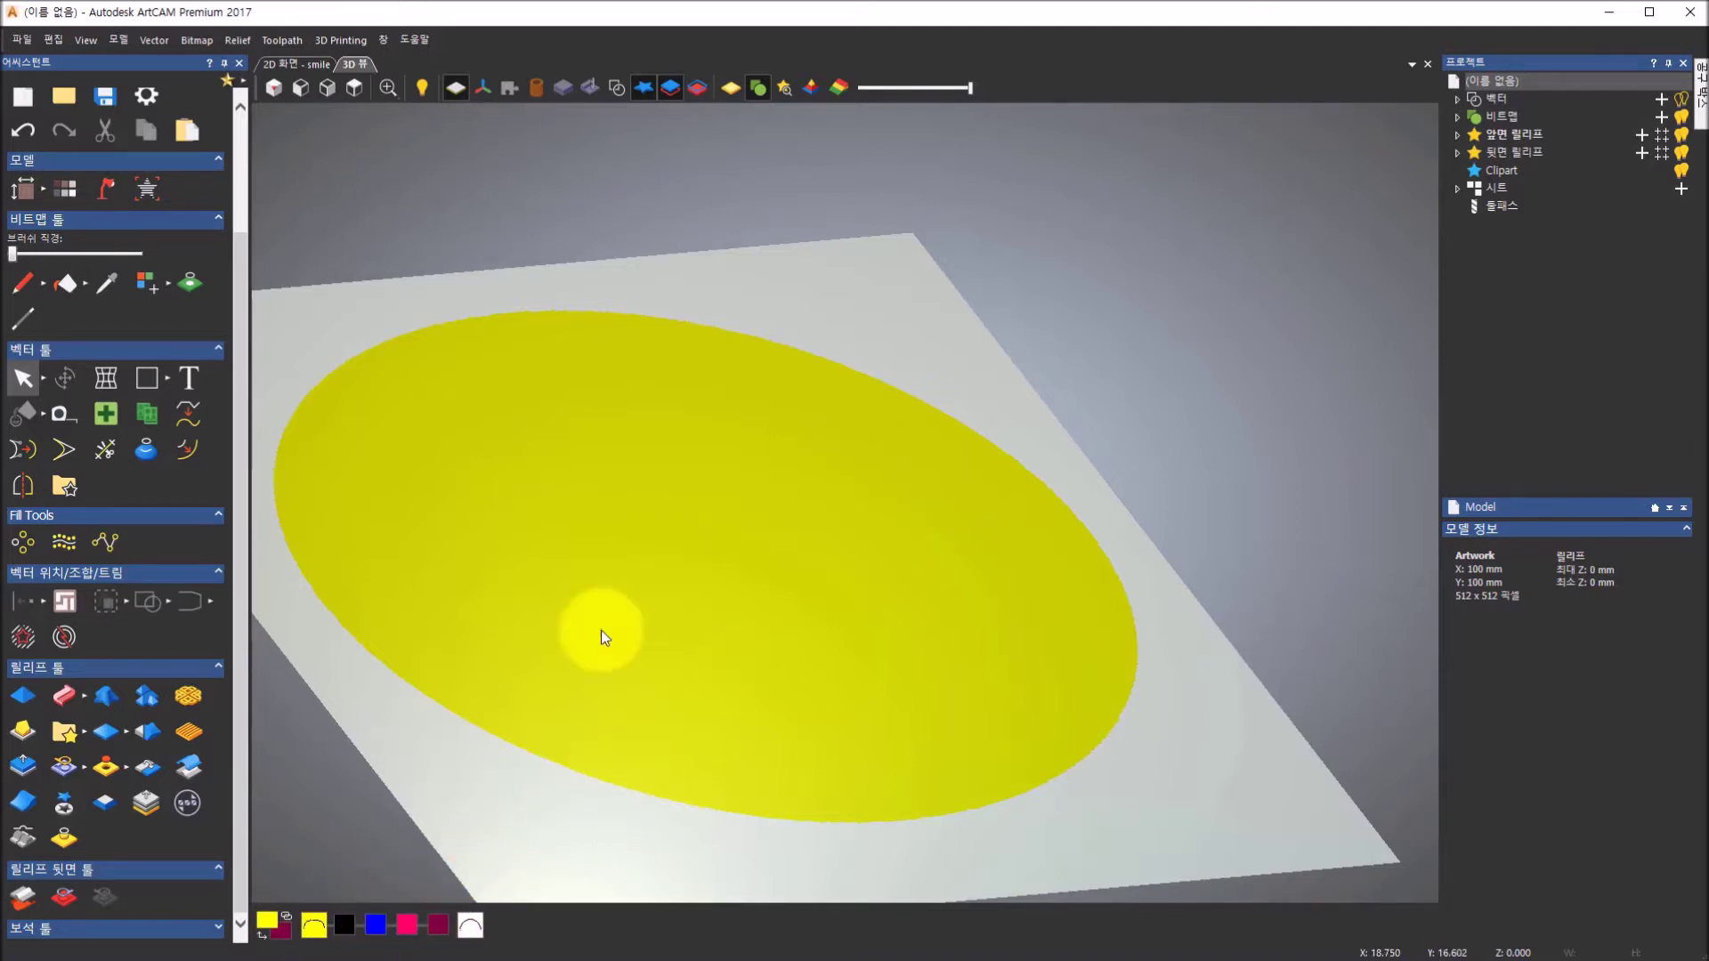
left_click_drag(579, 541, 486, 528)
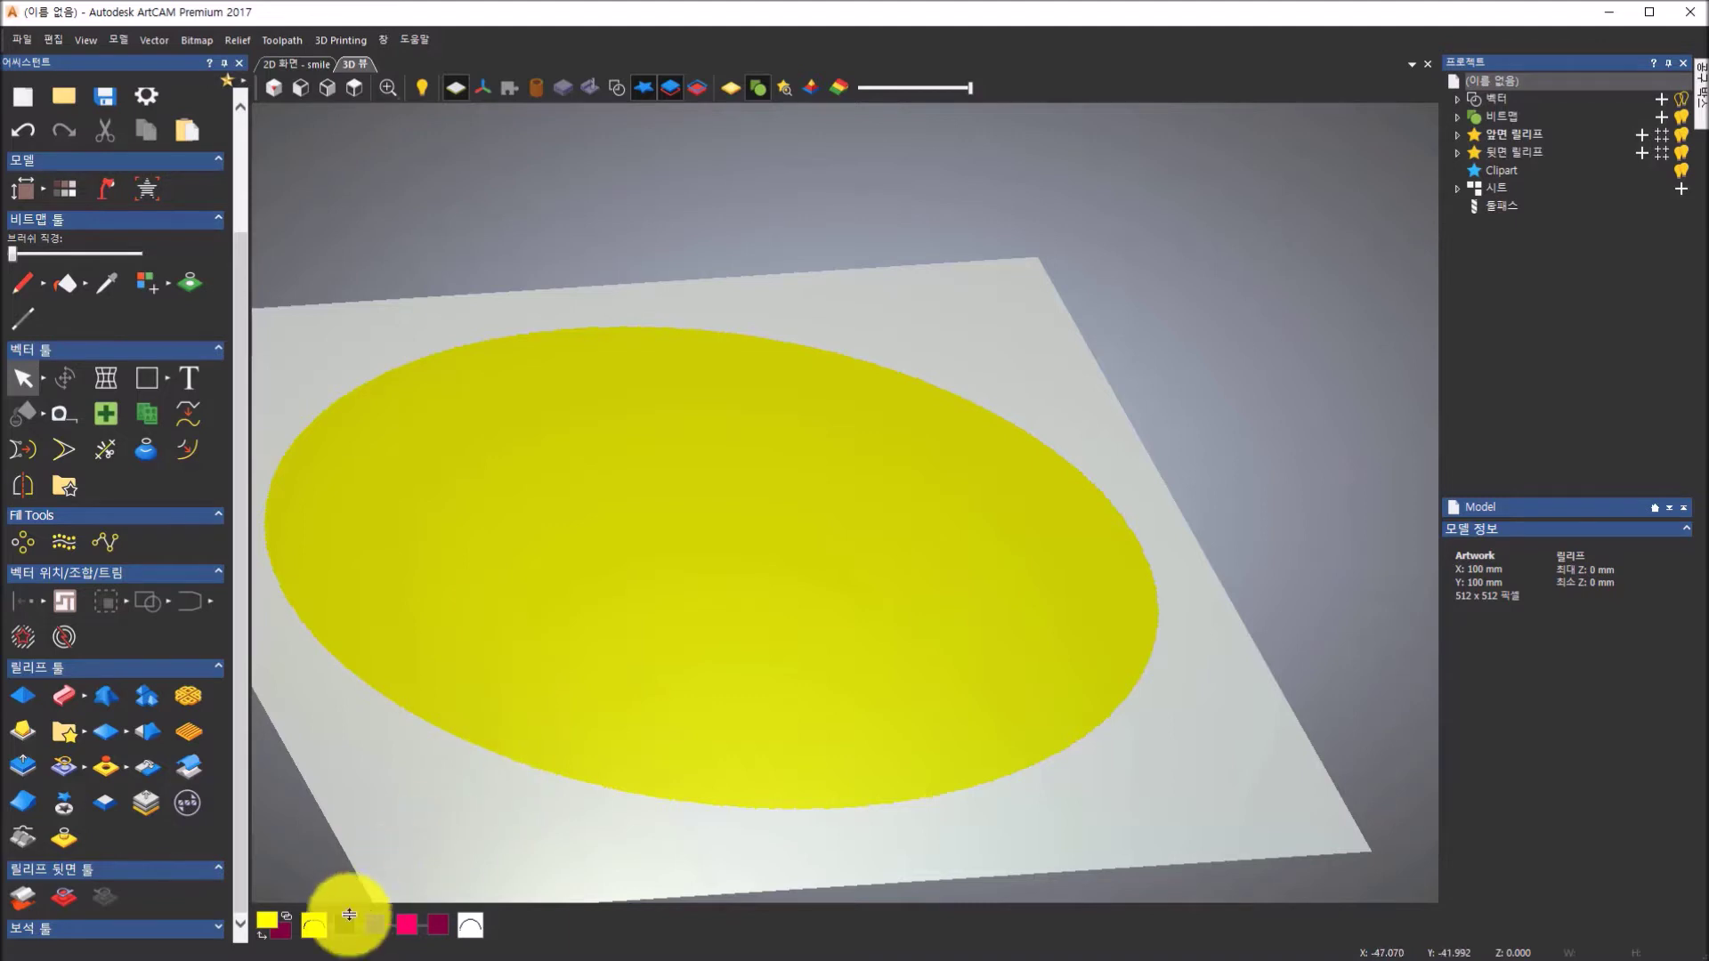
left_click(311, 927)
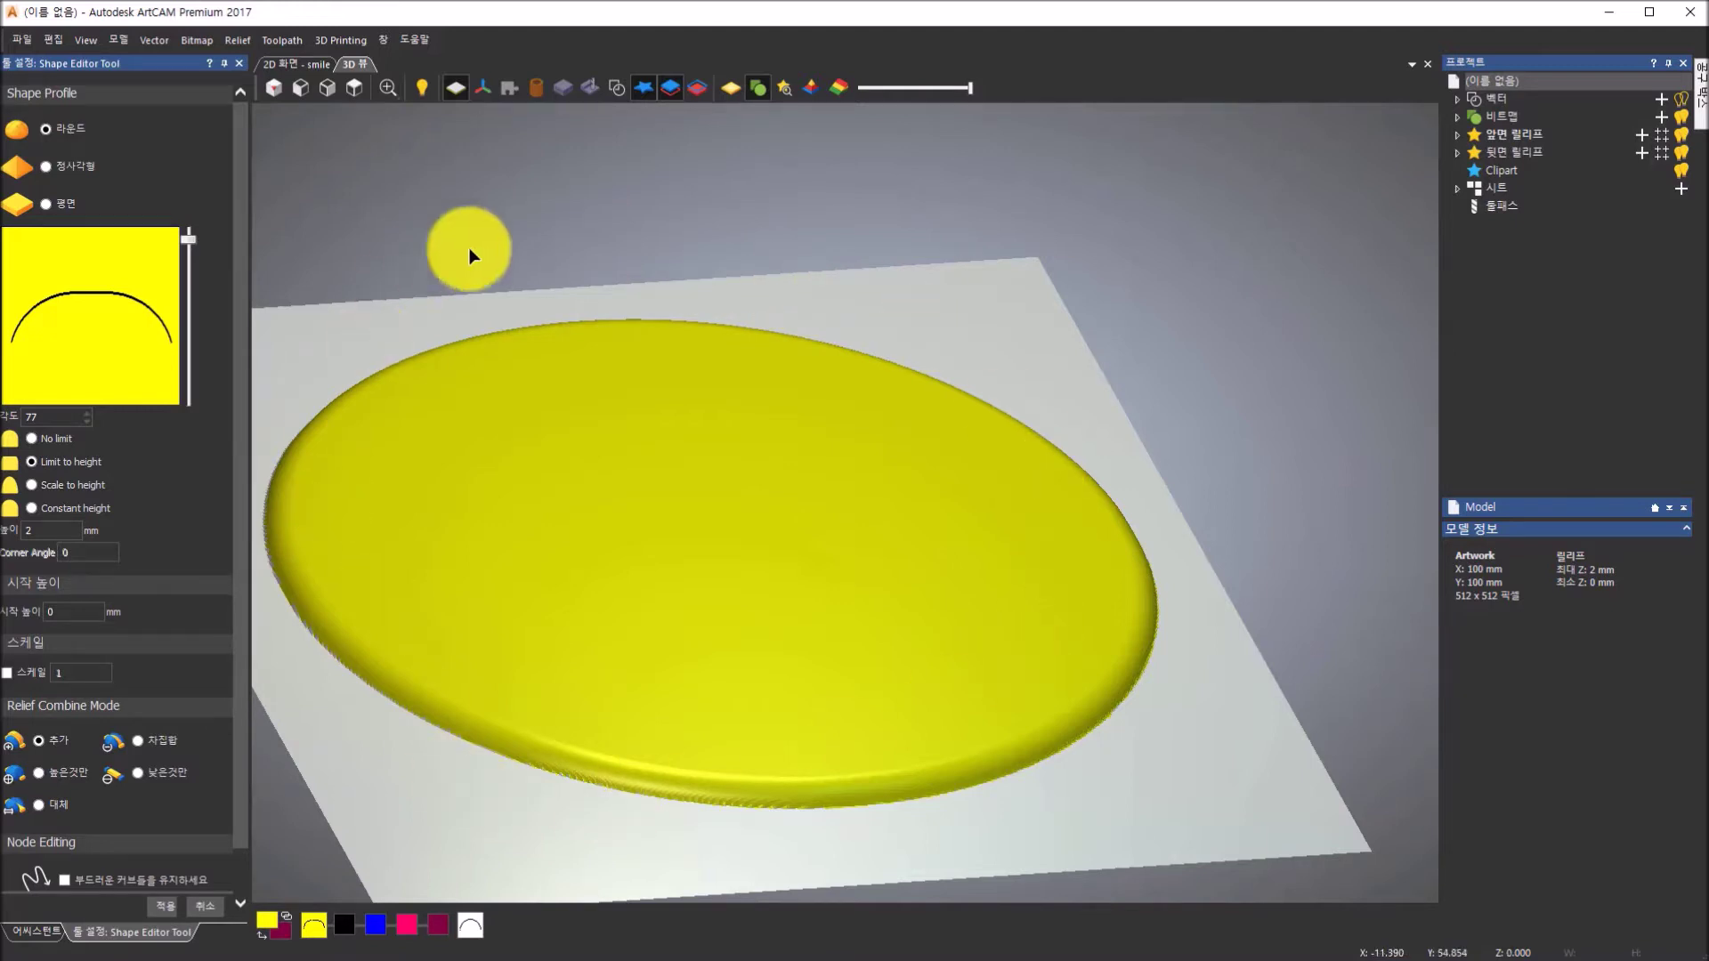
left_click_drag(970, 573, 547, 213)
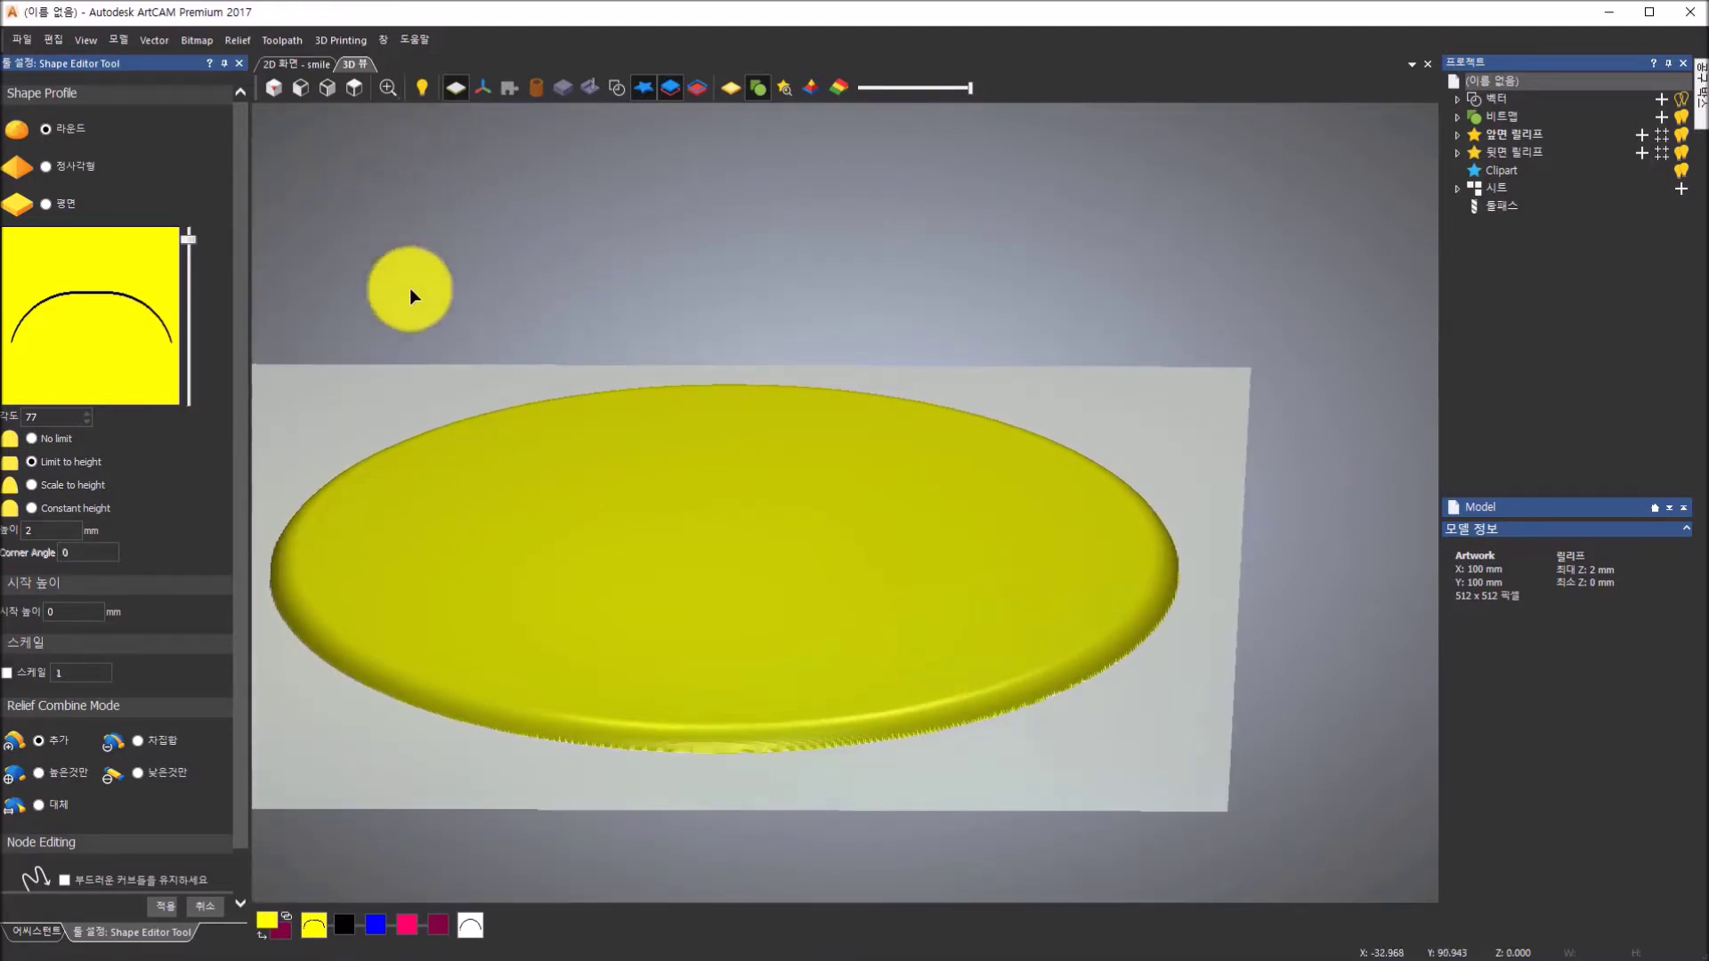
left_click_drag(637, 509, 821, 587)
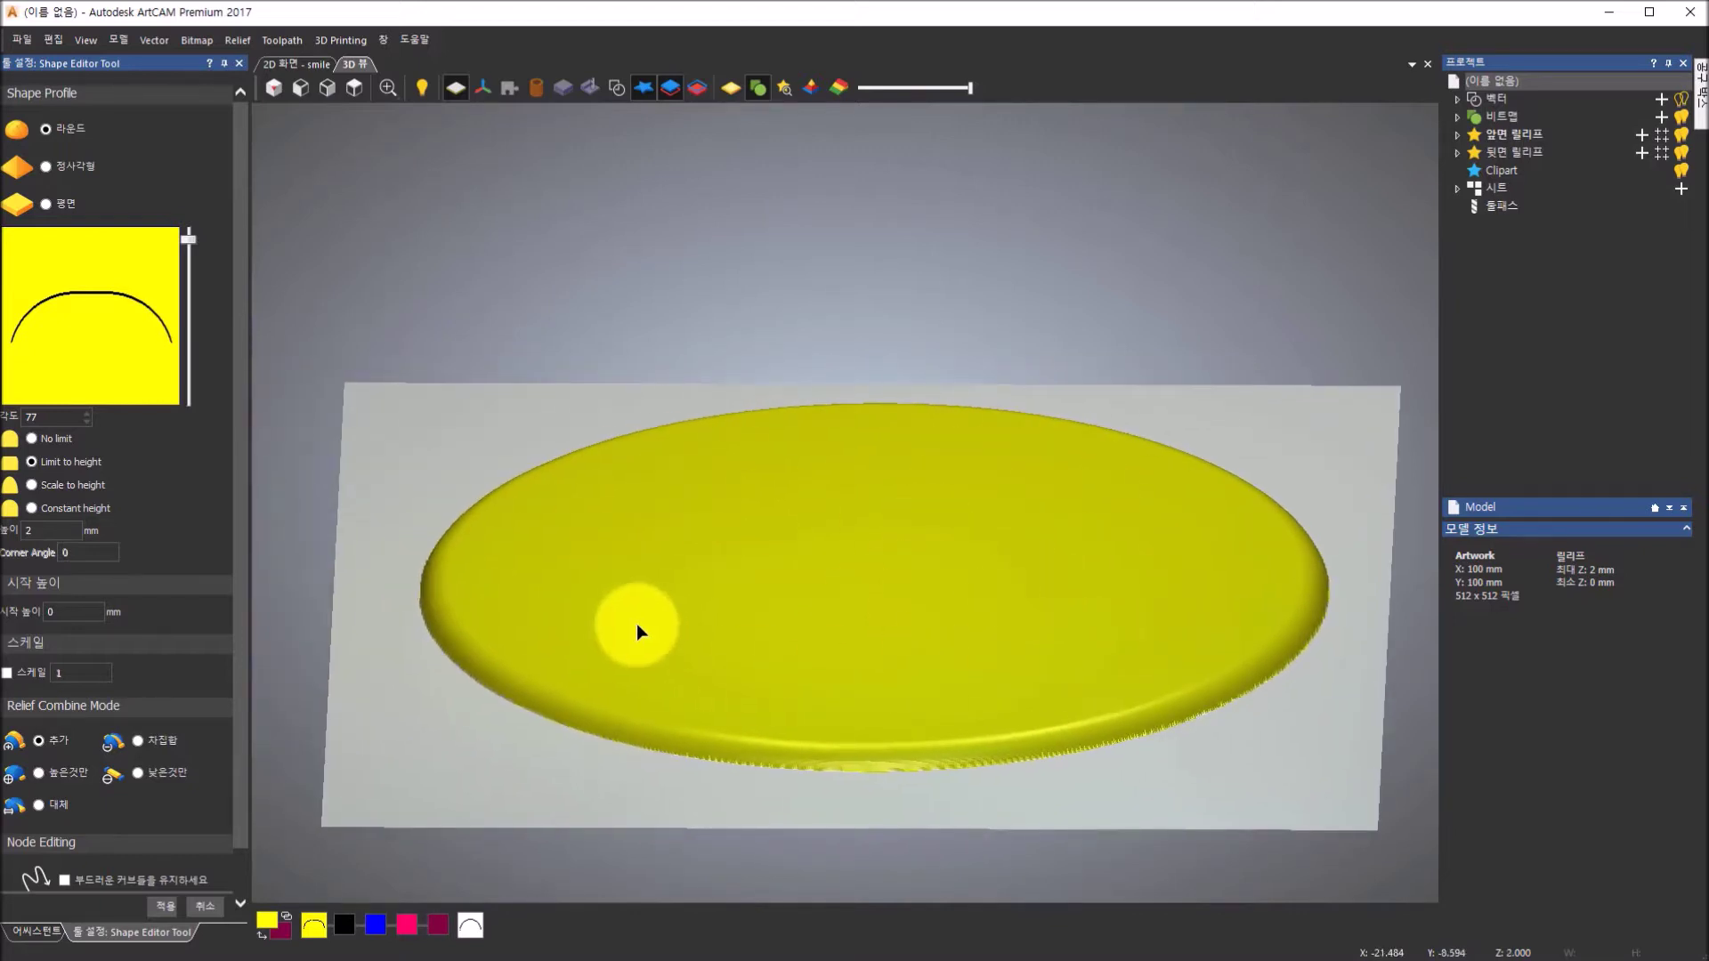
left_click_drag(906, 483, 1020, 462)
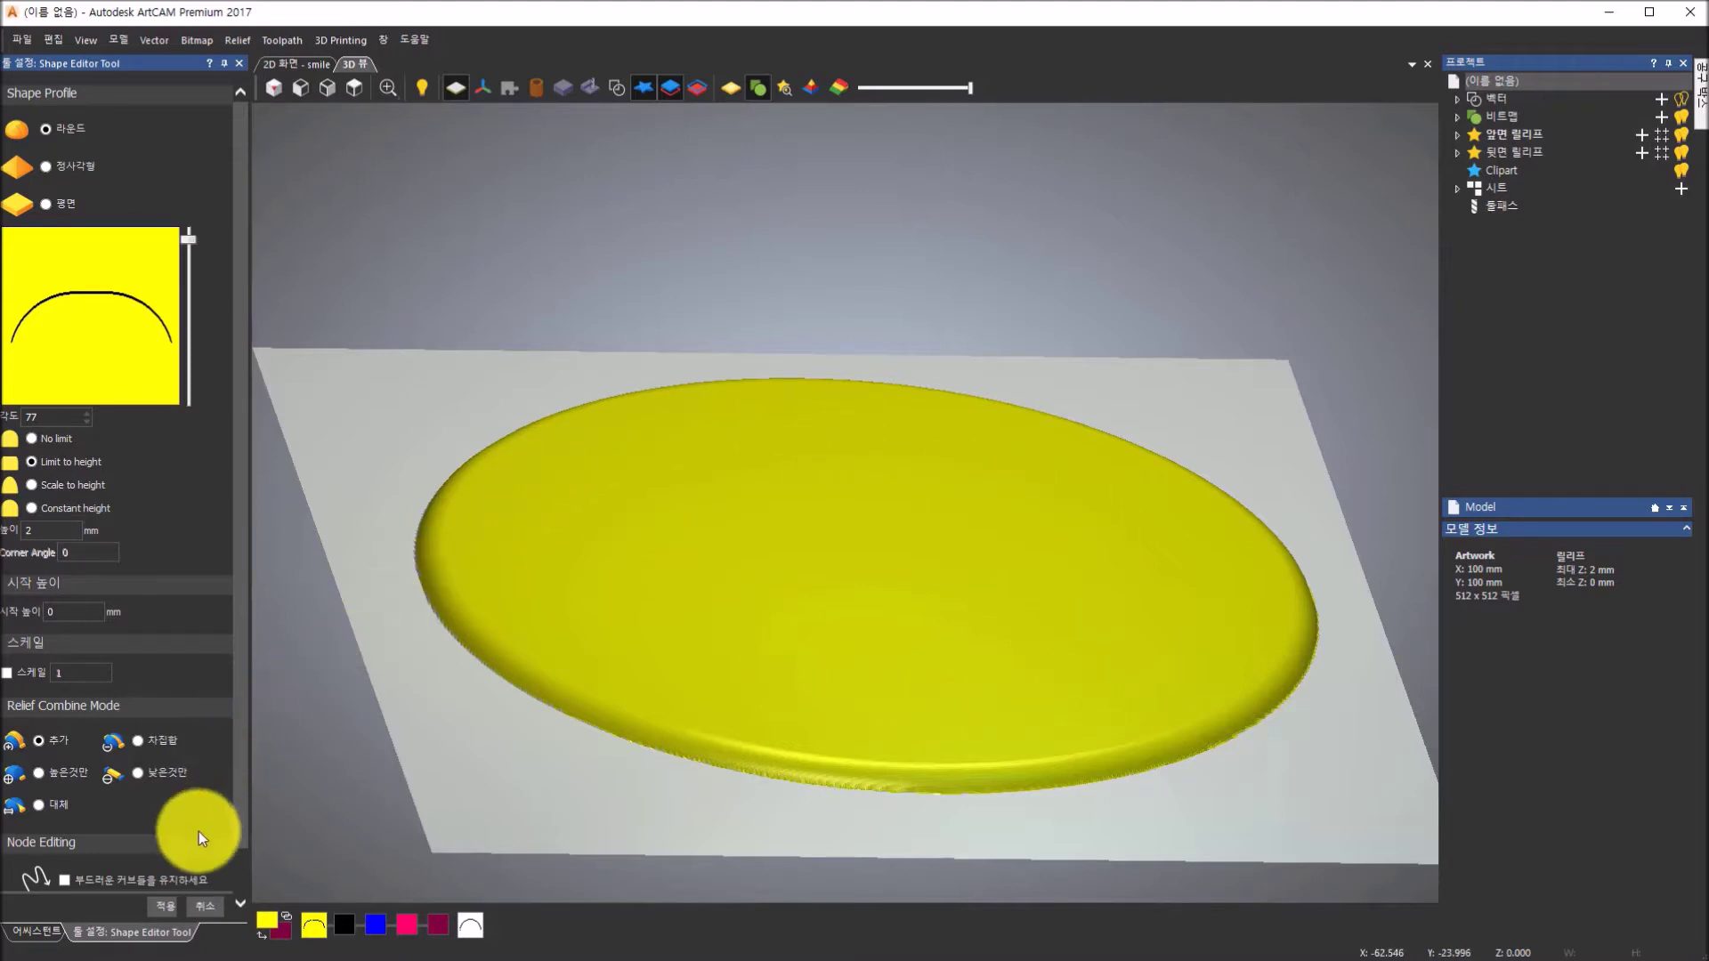
left_click(166, 910)
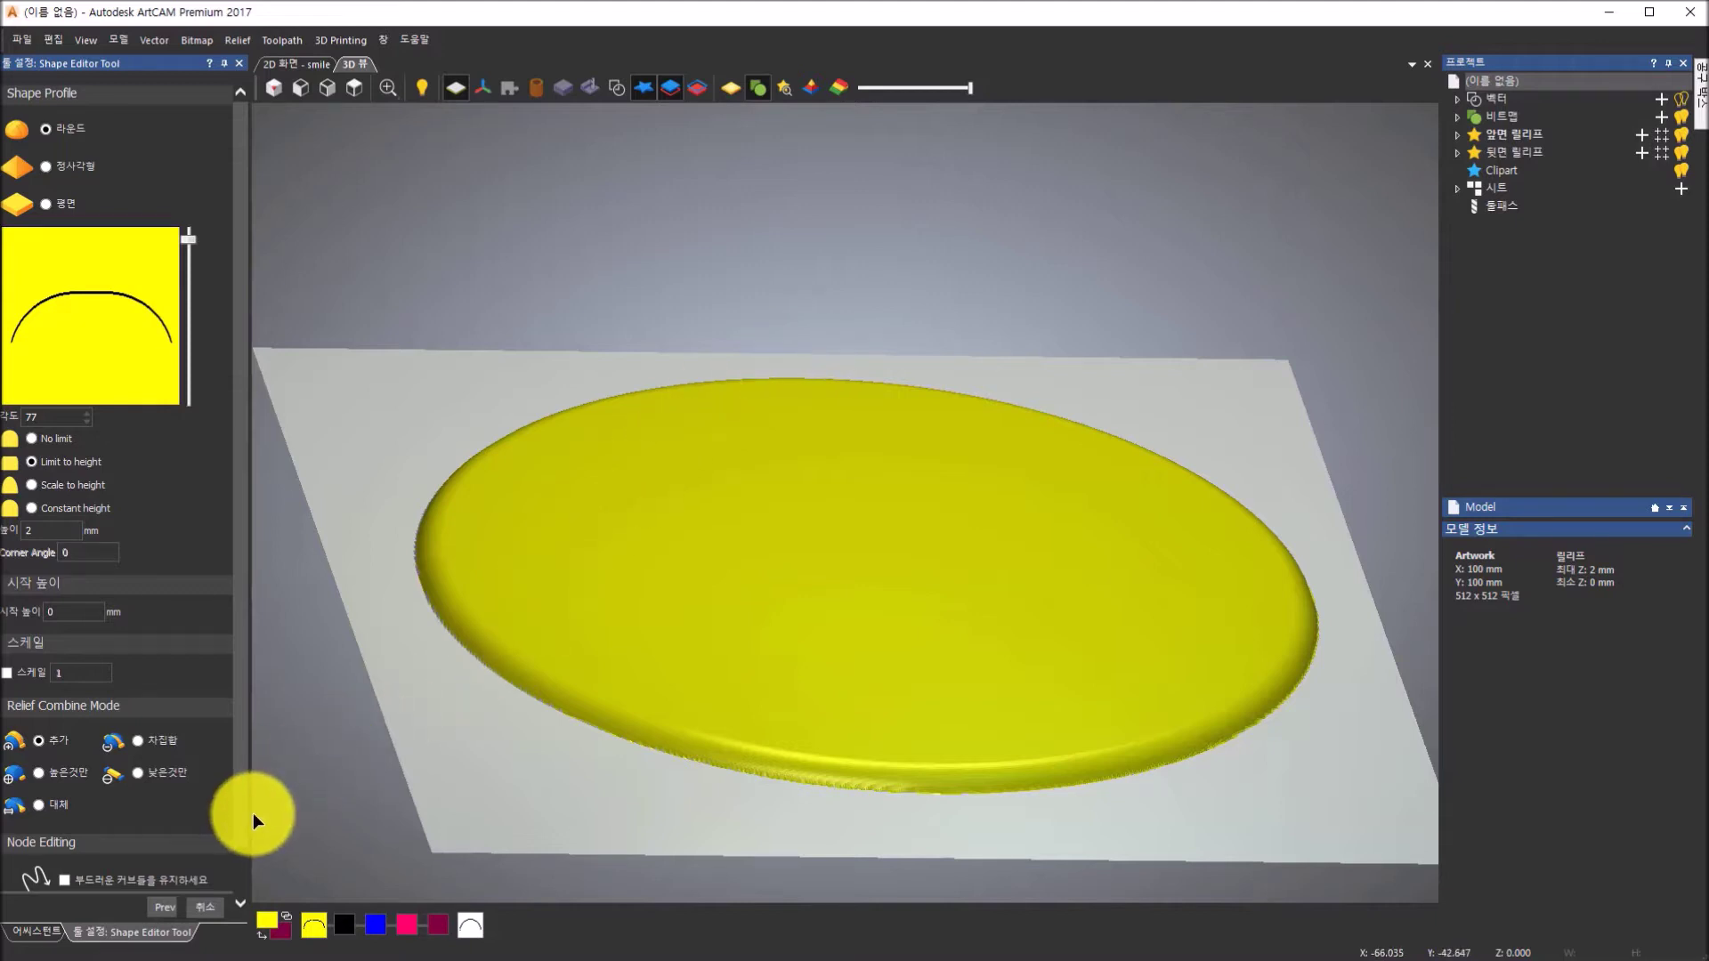
left_click(215, 904)
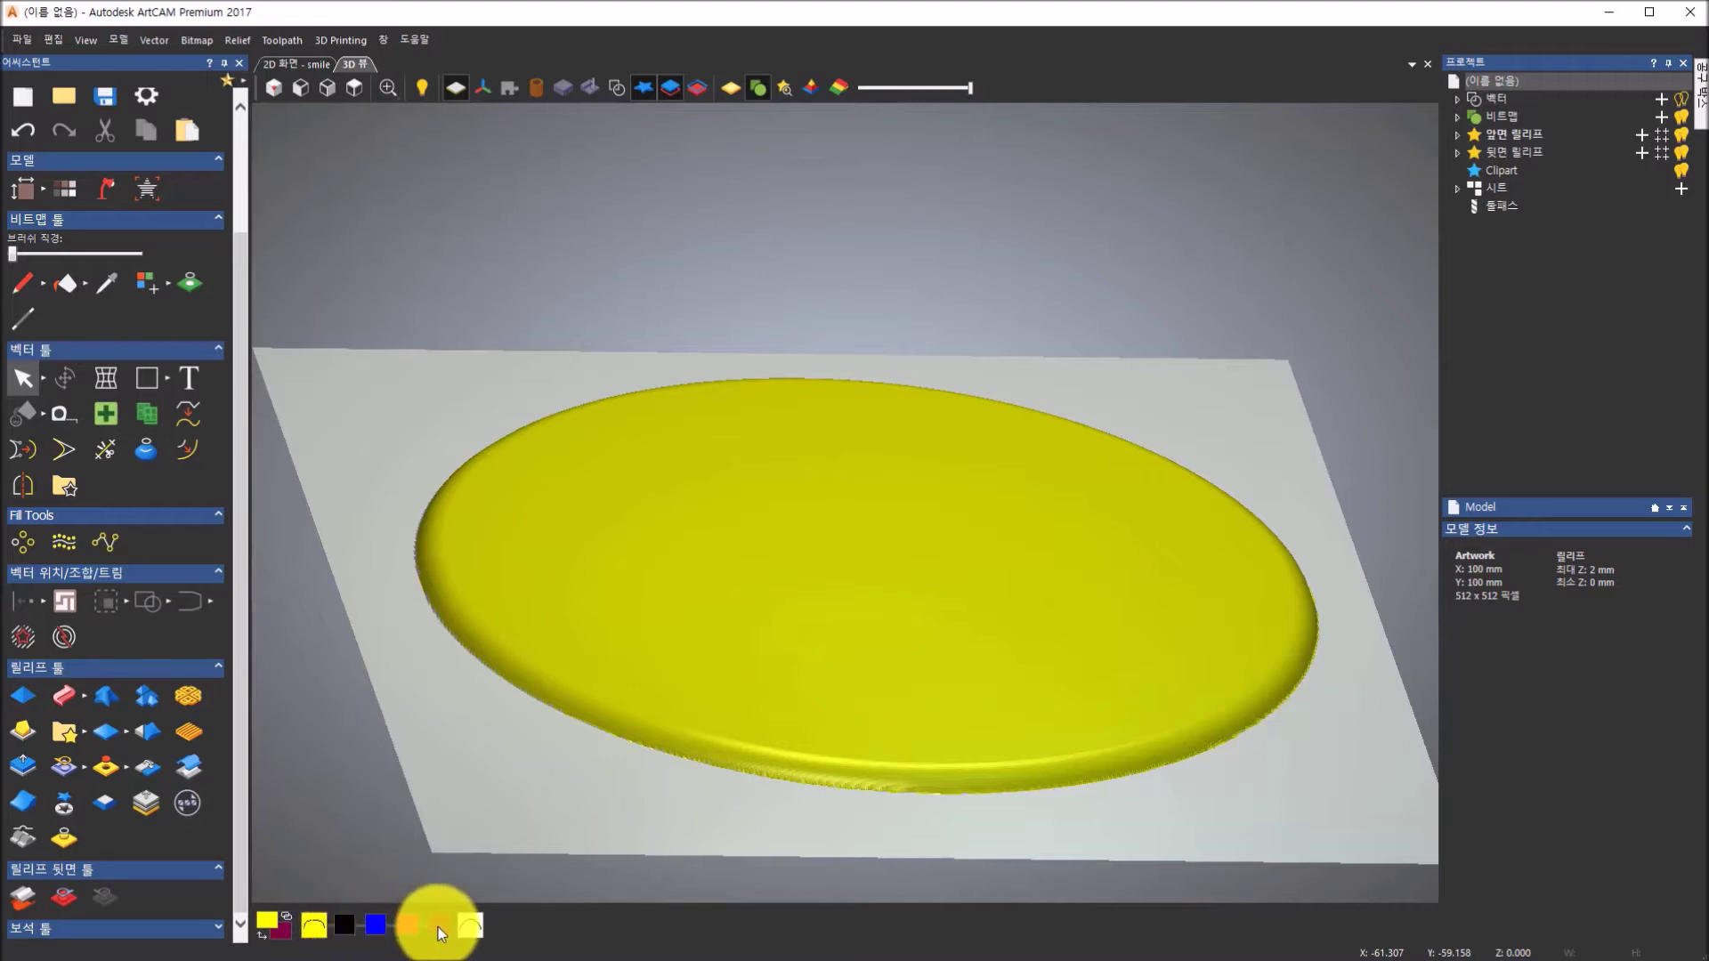
- Reset all colour links of the bitmap
left_click(183, 46)
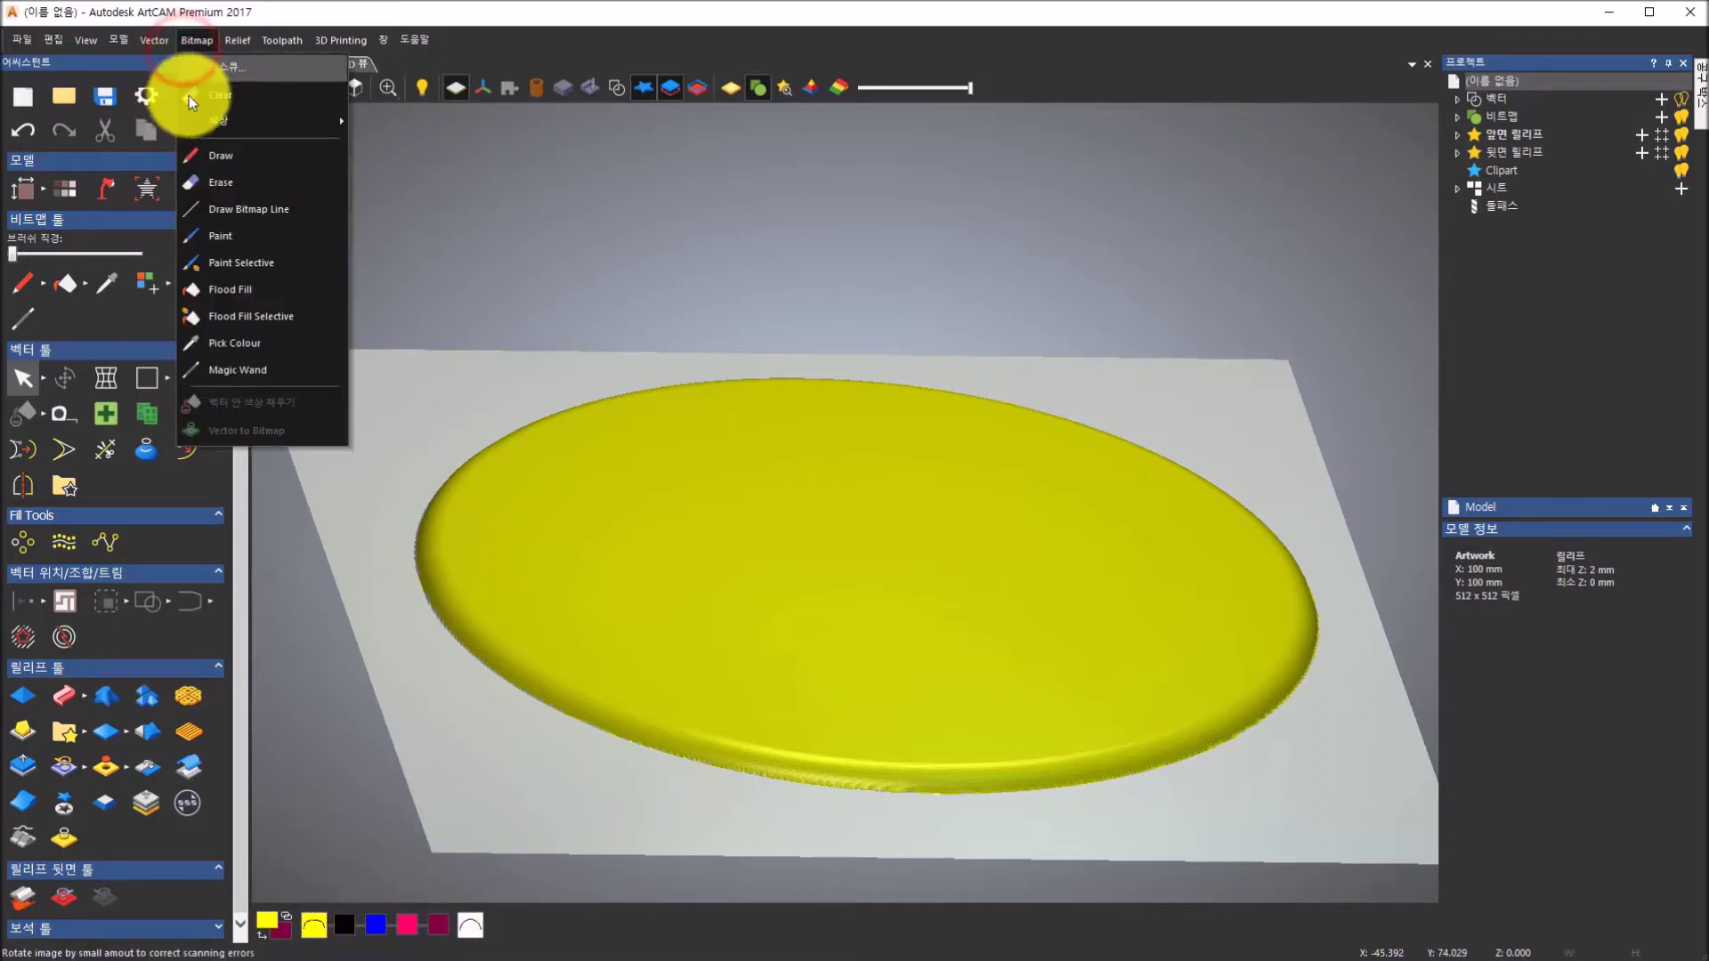
left_click(188, 119)
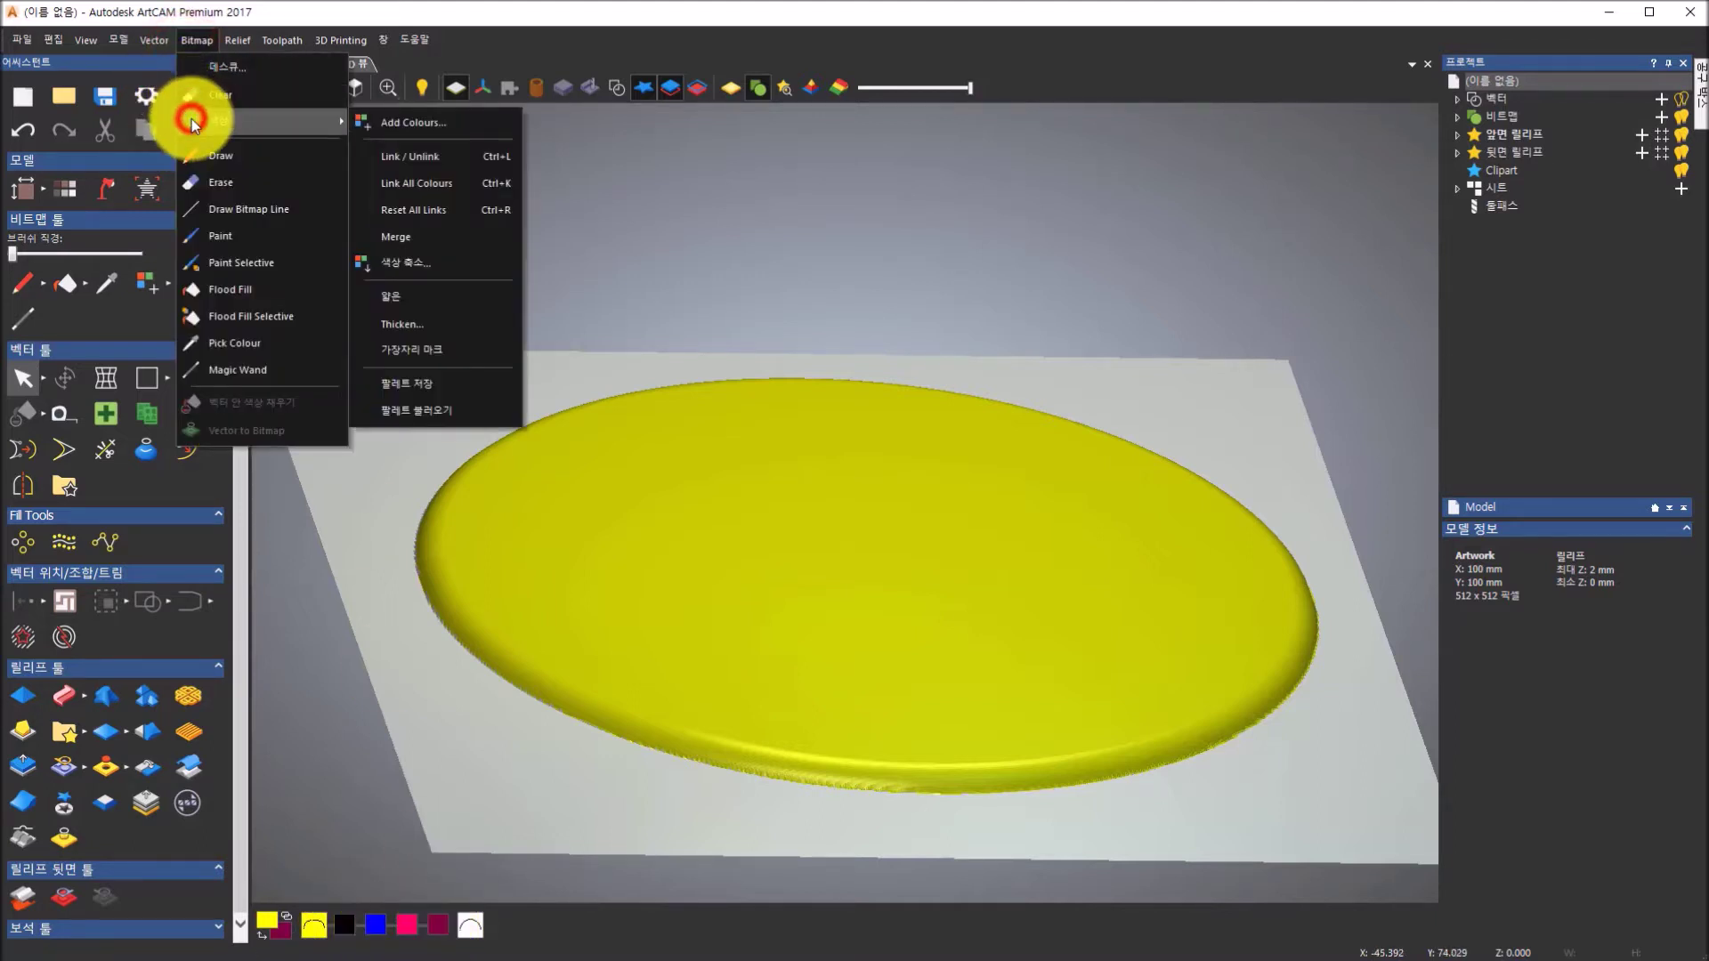
left_click(486, 217)
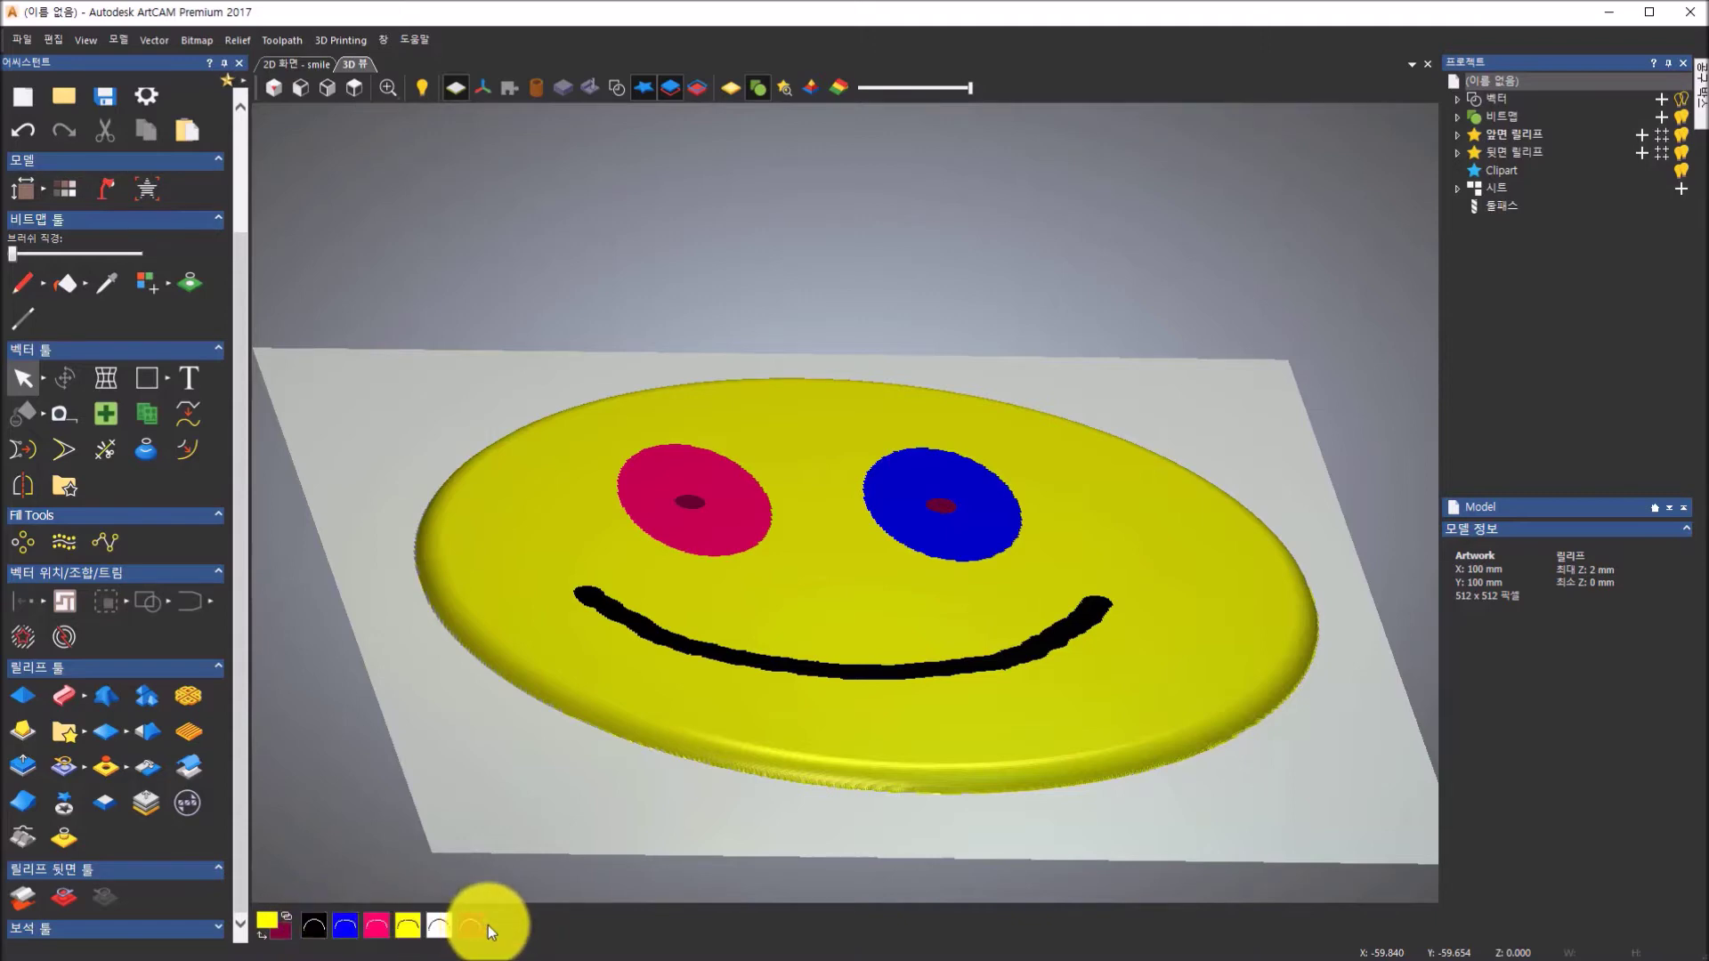
- Make pink the primary colour and link the blue and maroon colours to it
left_click_drag(701, 472, 706, 537)
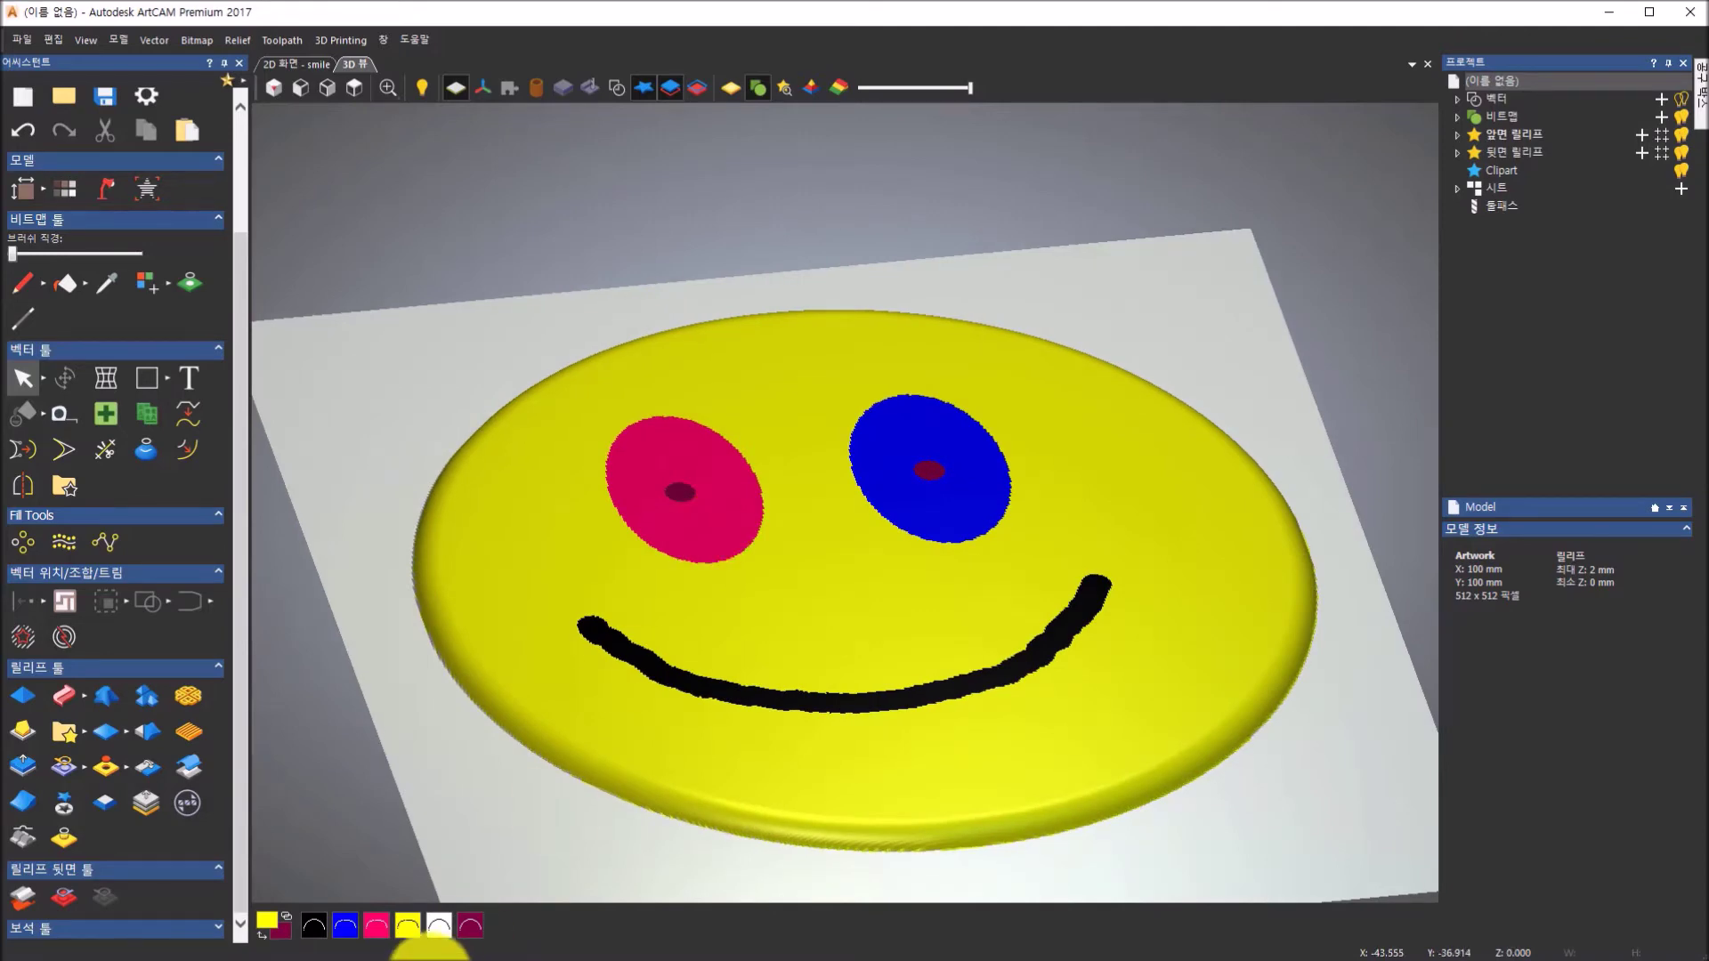
left_click(376, 928)
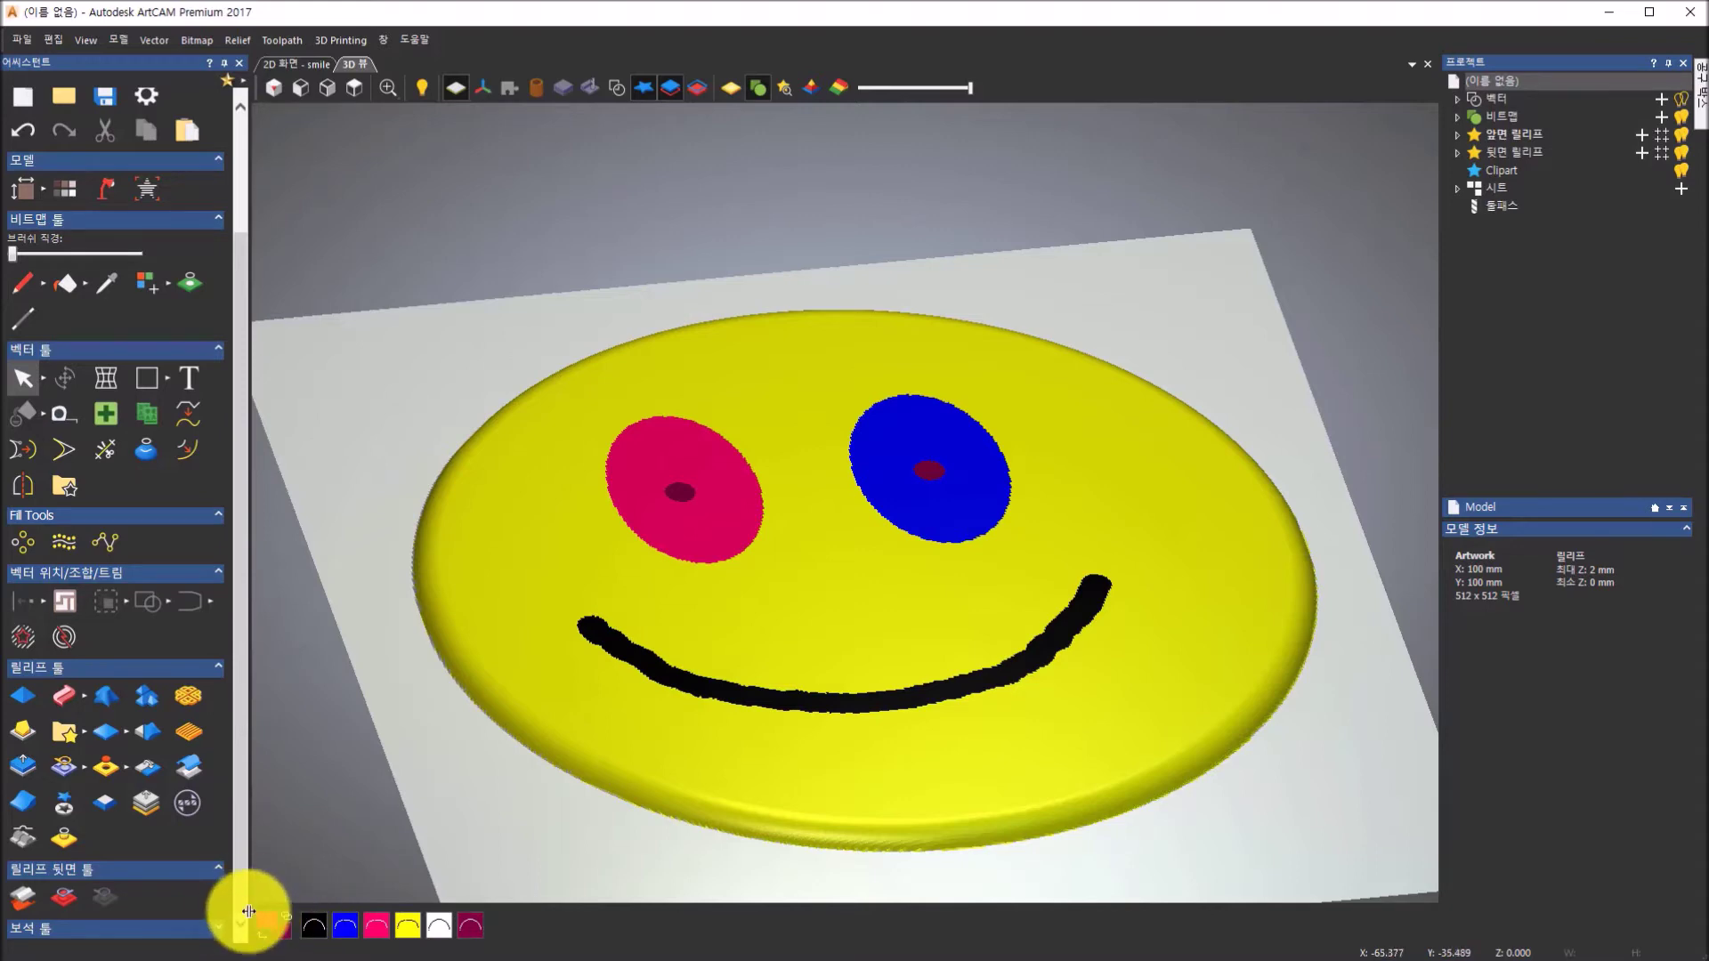
left_click(346, 930)
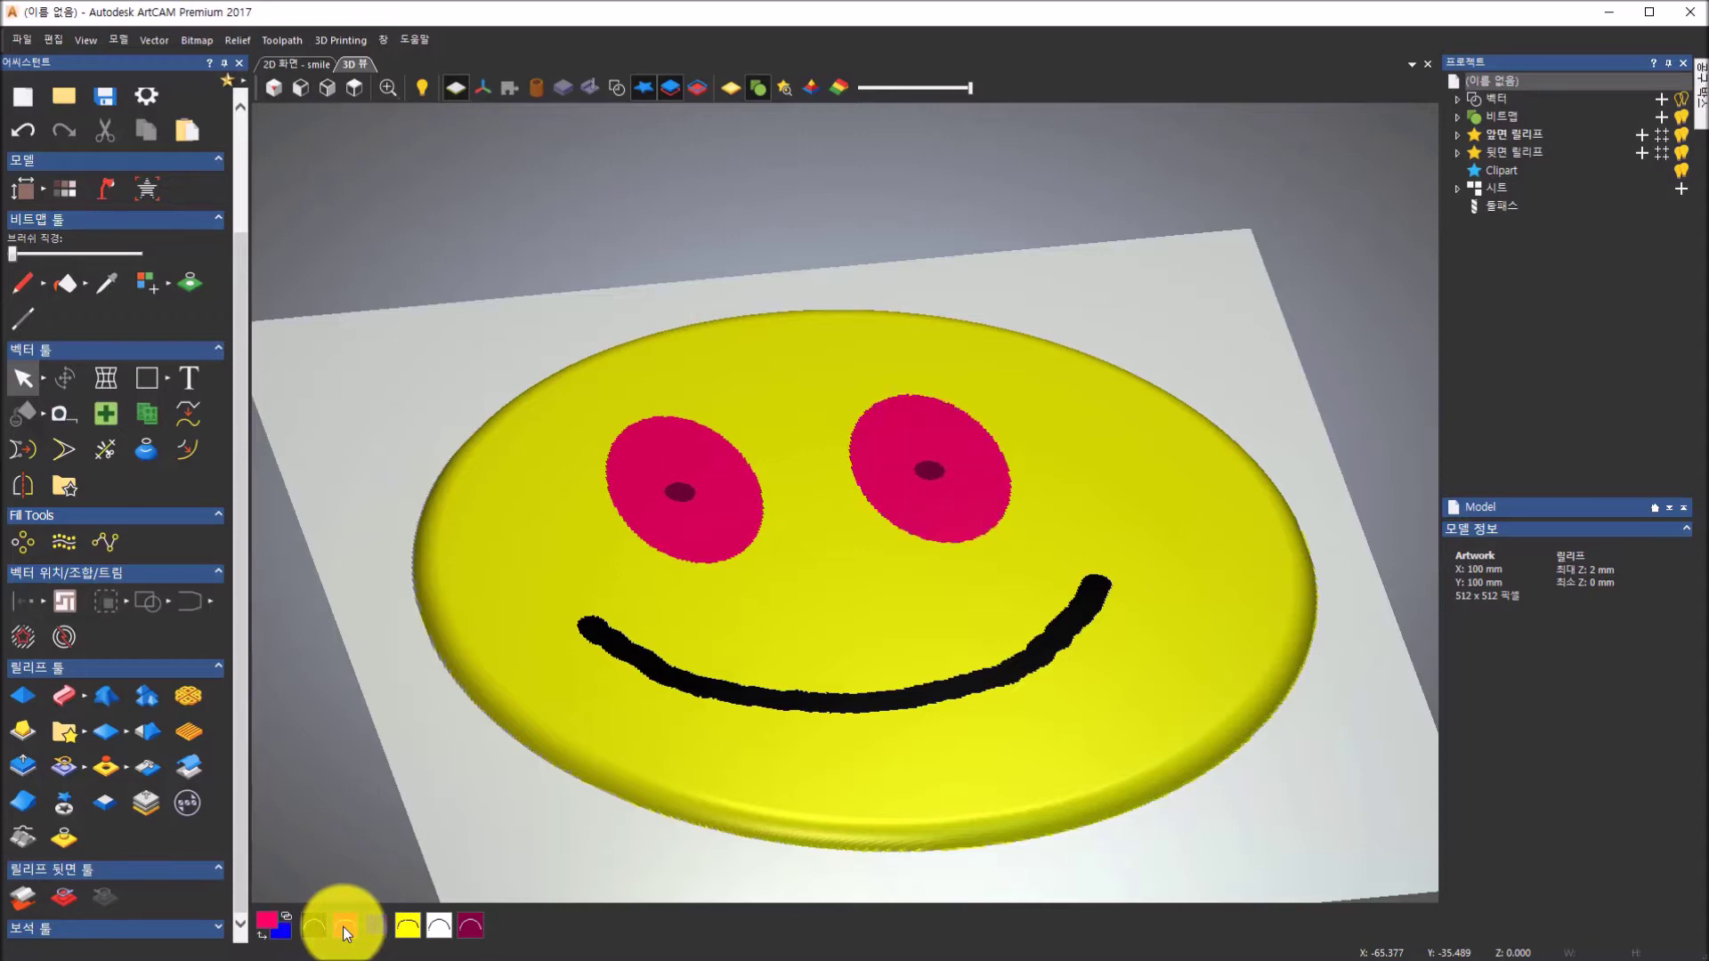
left_click(468, 926)
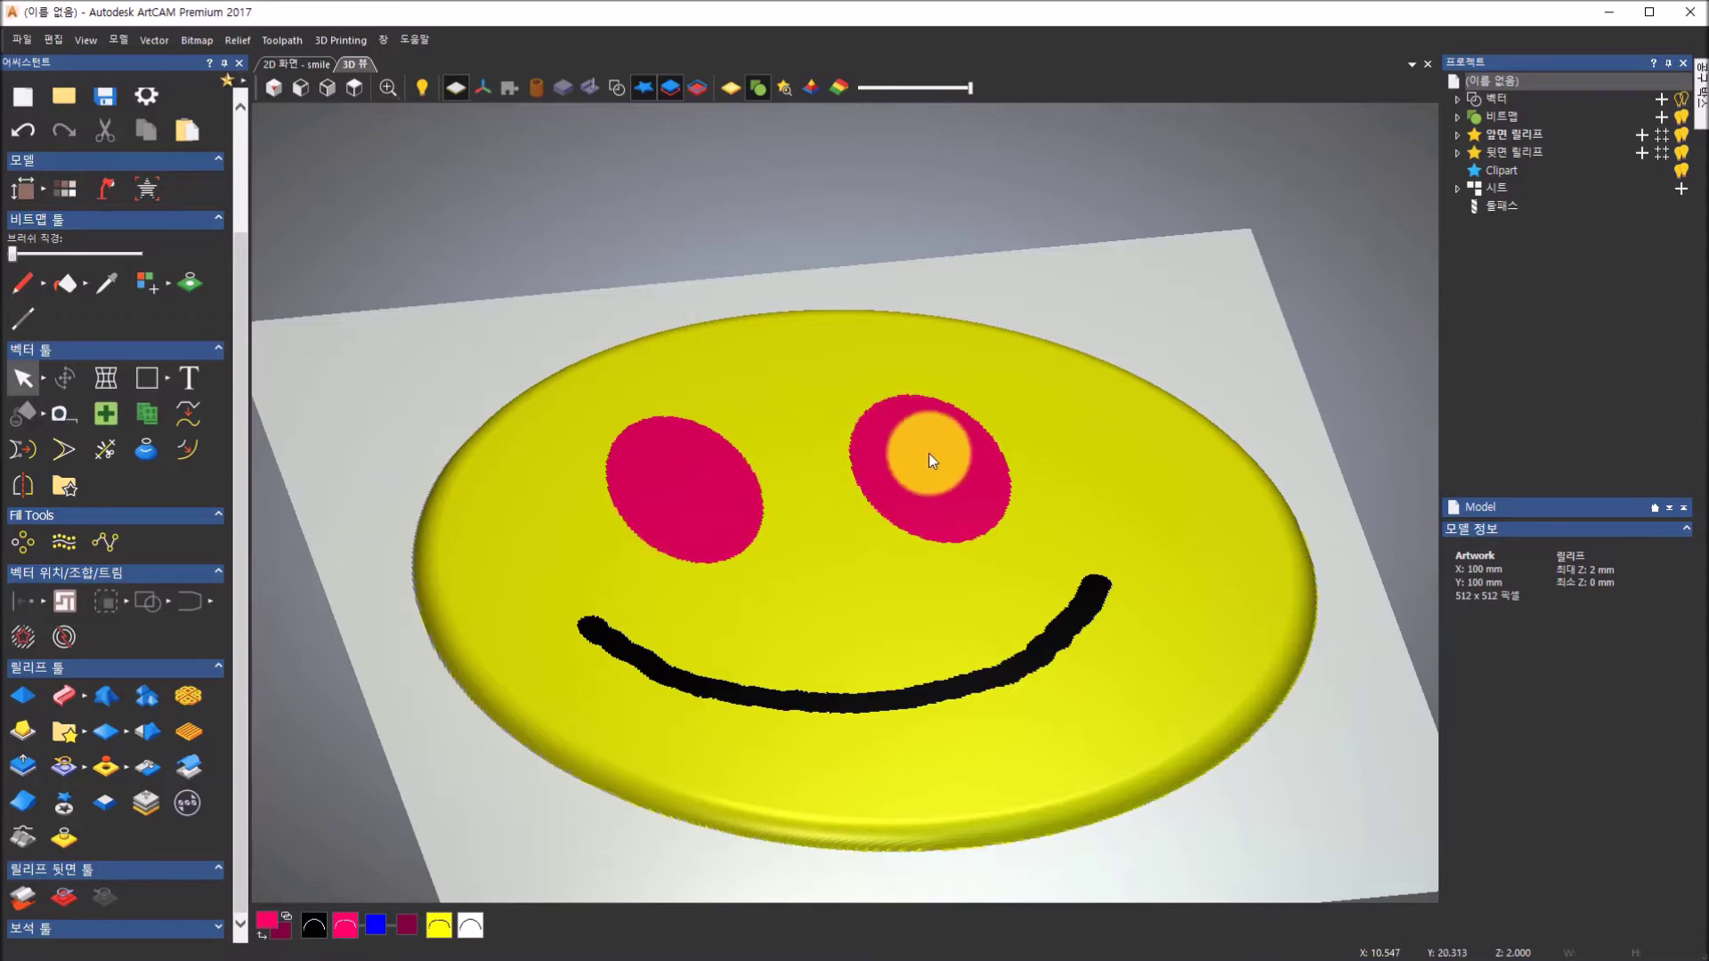
- Give the linked pink eyes a concave round profile with no height limit and an angle of -27 degrees, and apply it
double_click(344, 930)
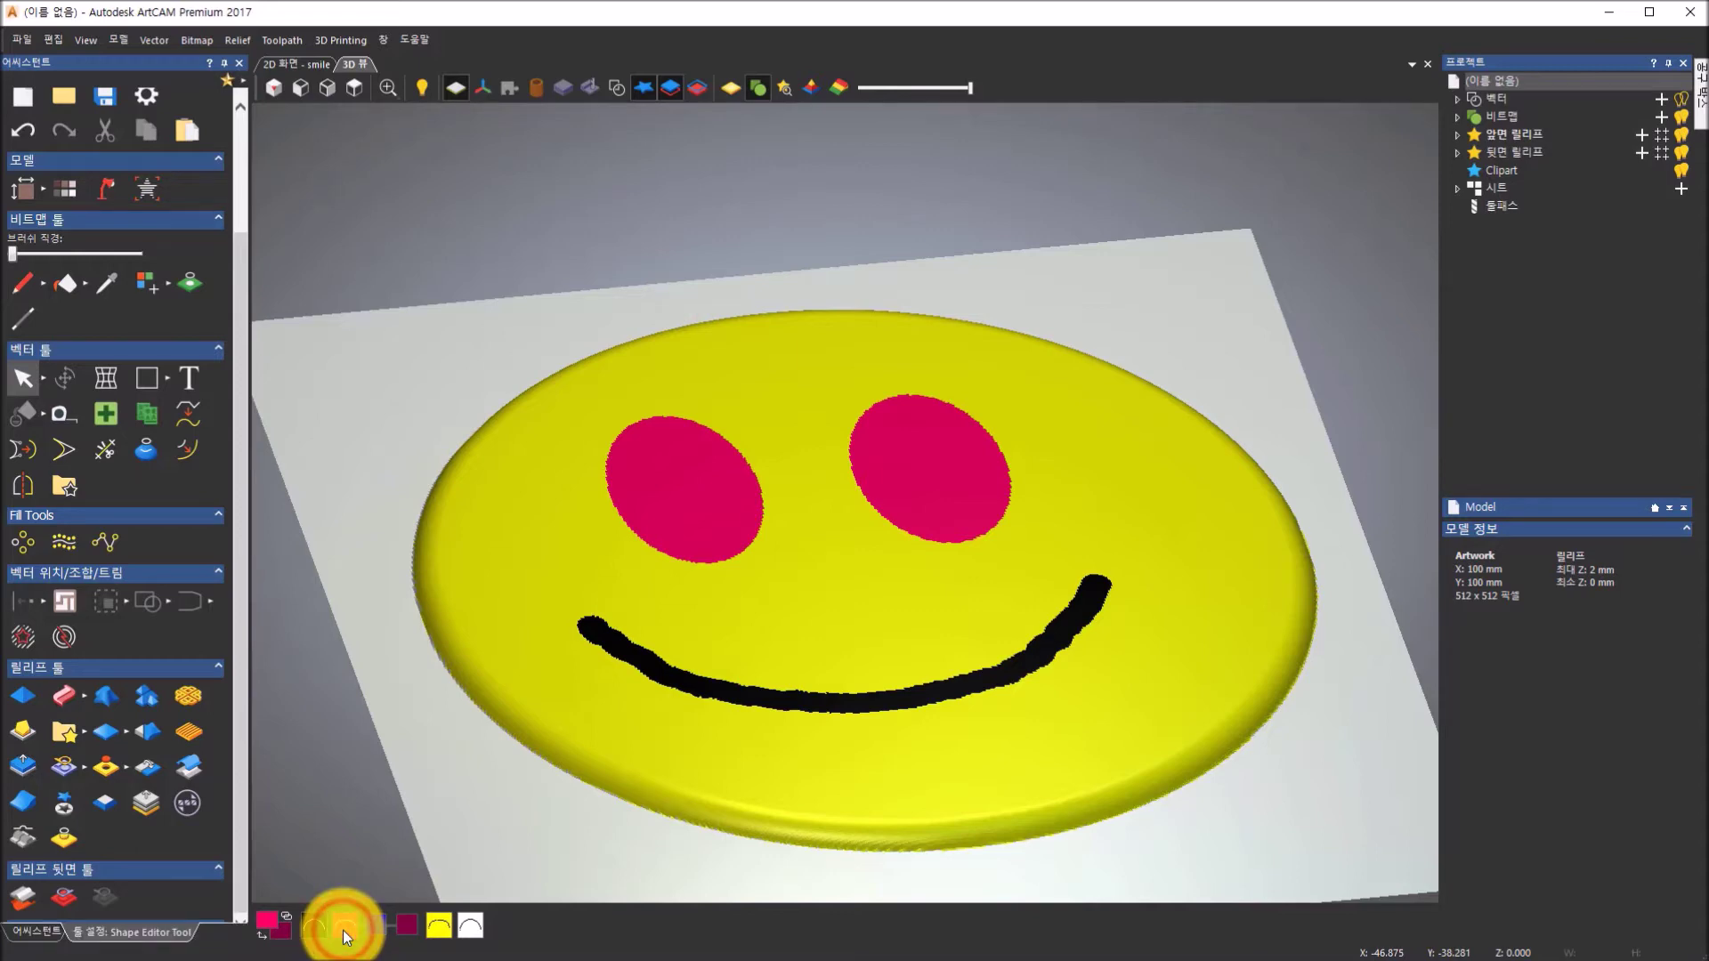
left_click_drag(852, 618, 857, 556)
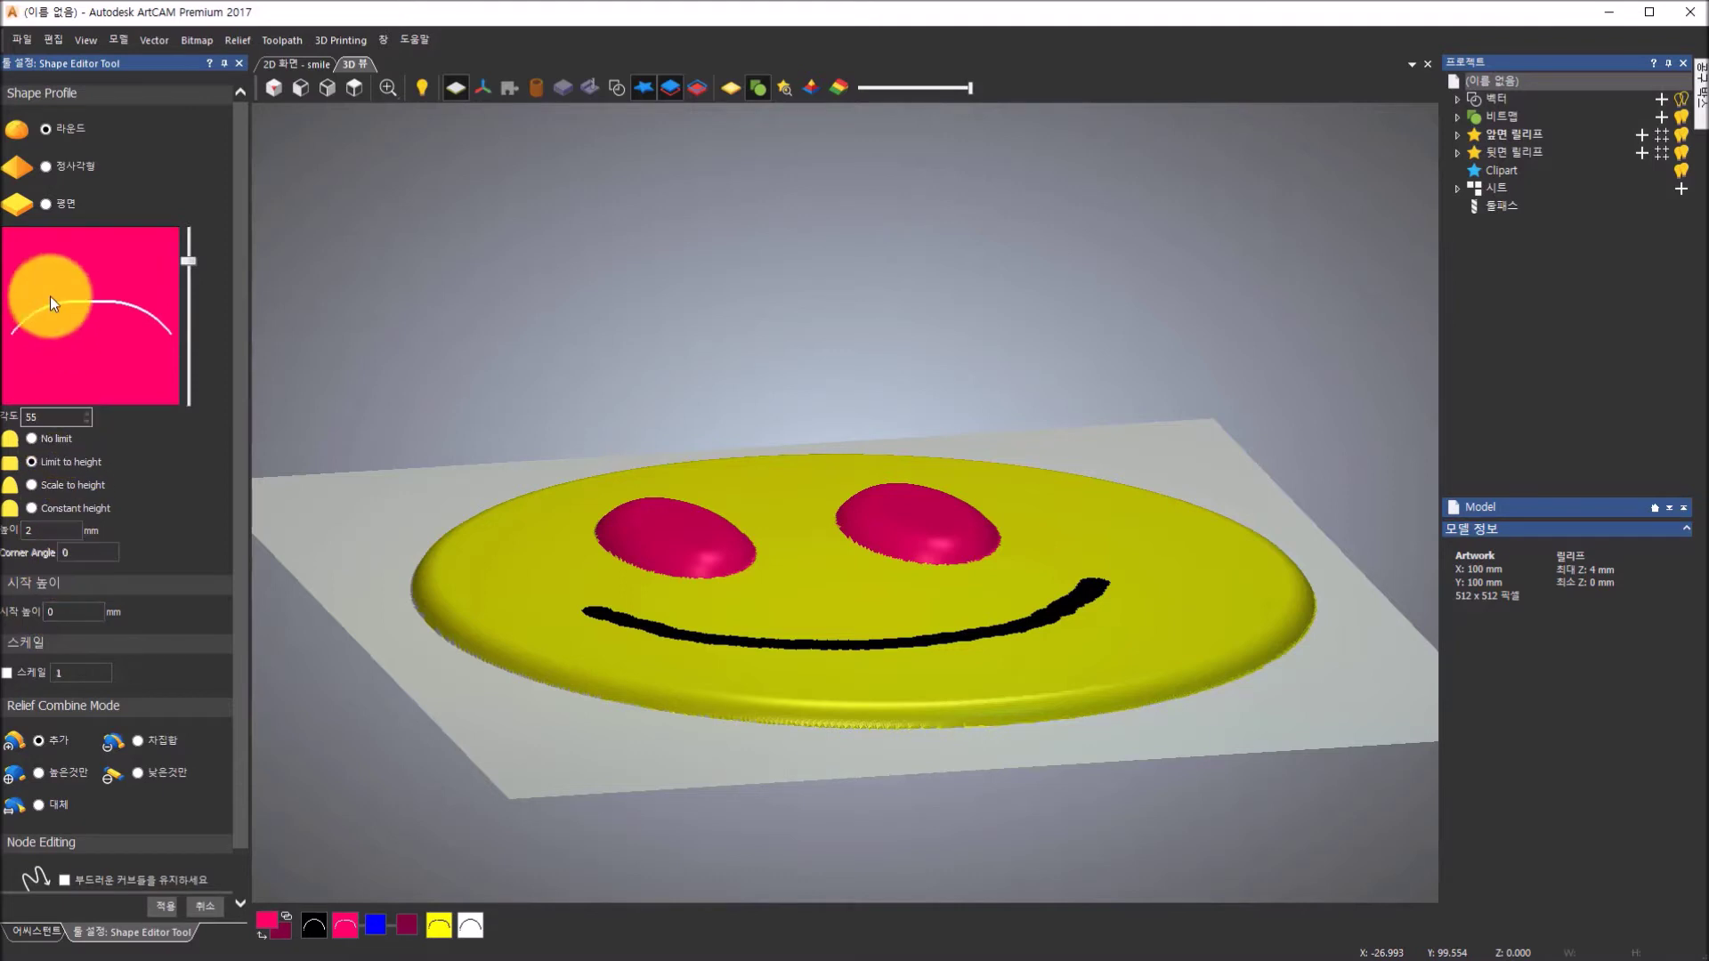
left_click(33, 439)
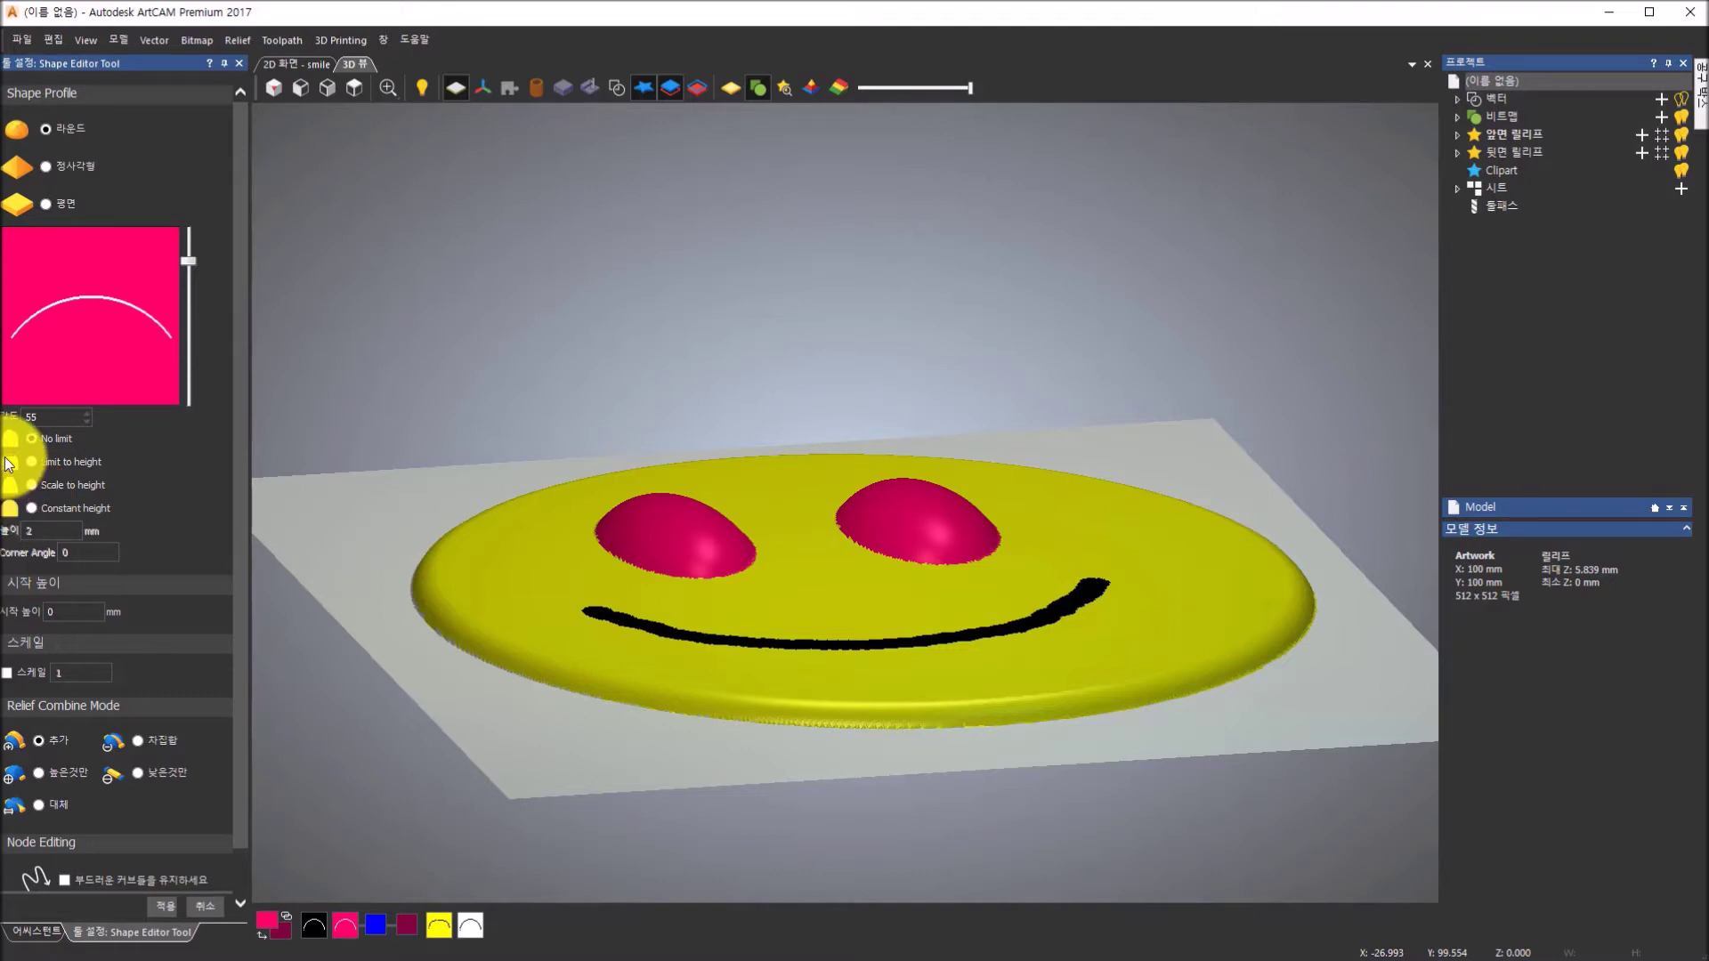
left_click_drag(187, 263, 175, 340)
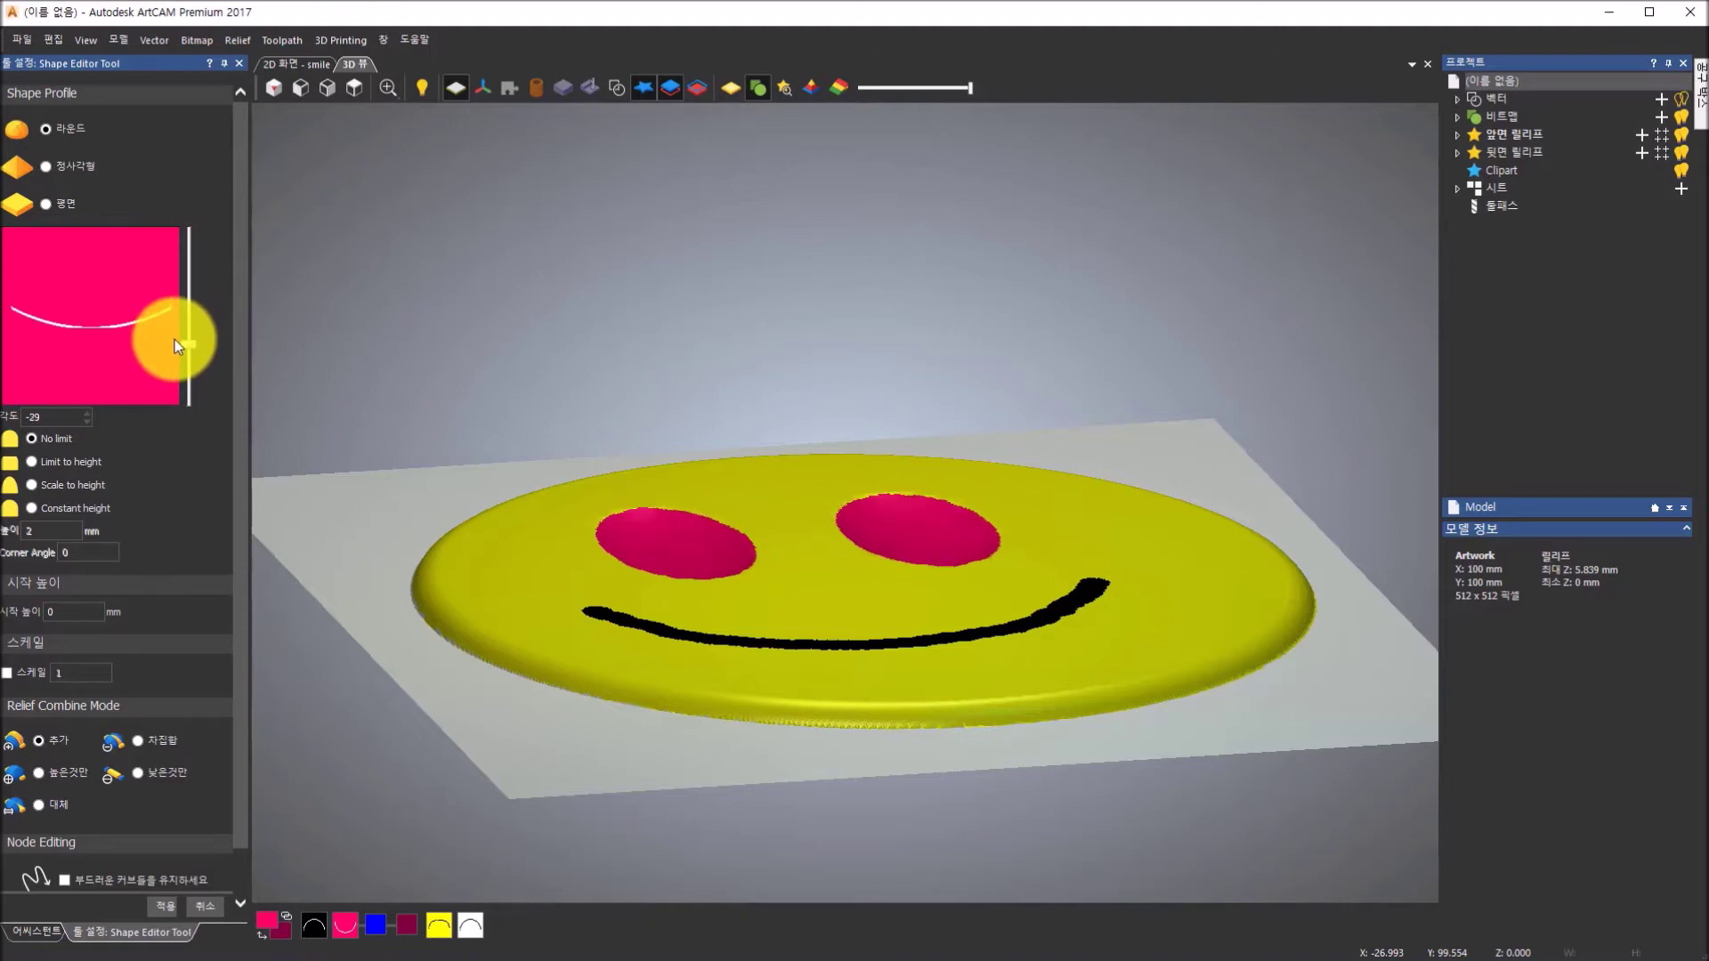
left_click_drag(754, 525, 1106, 505)
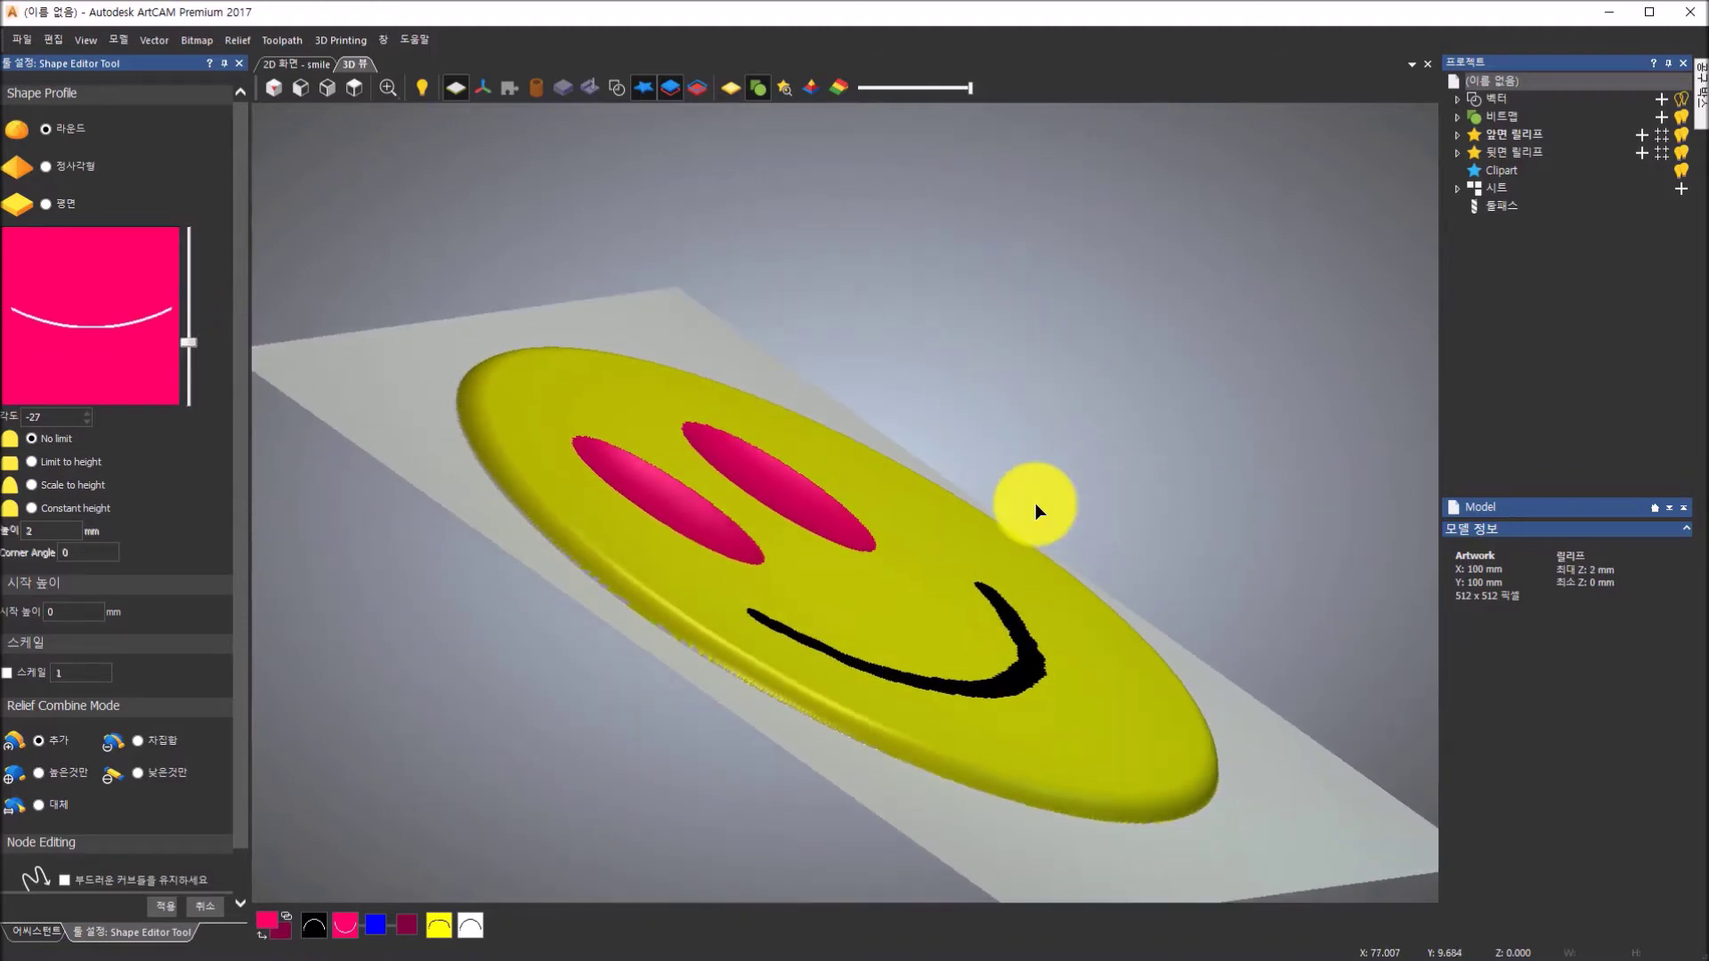
scroll(772, 484, "up", 3)
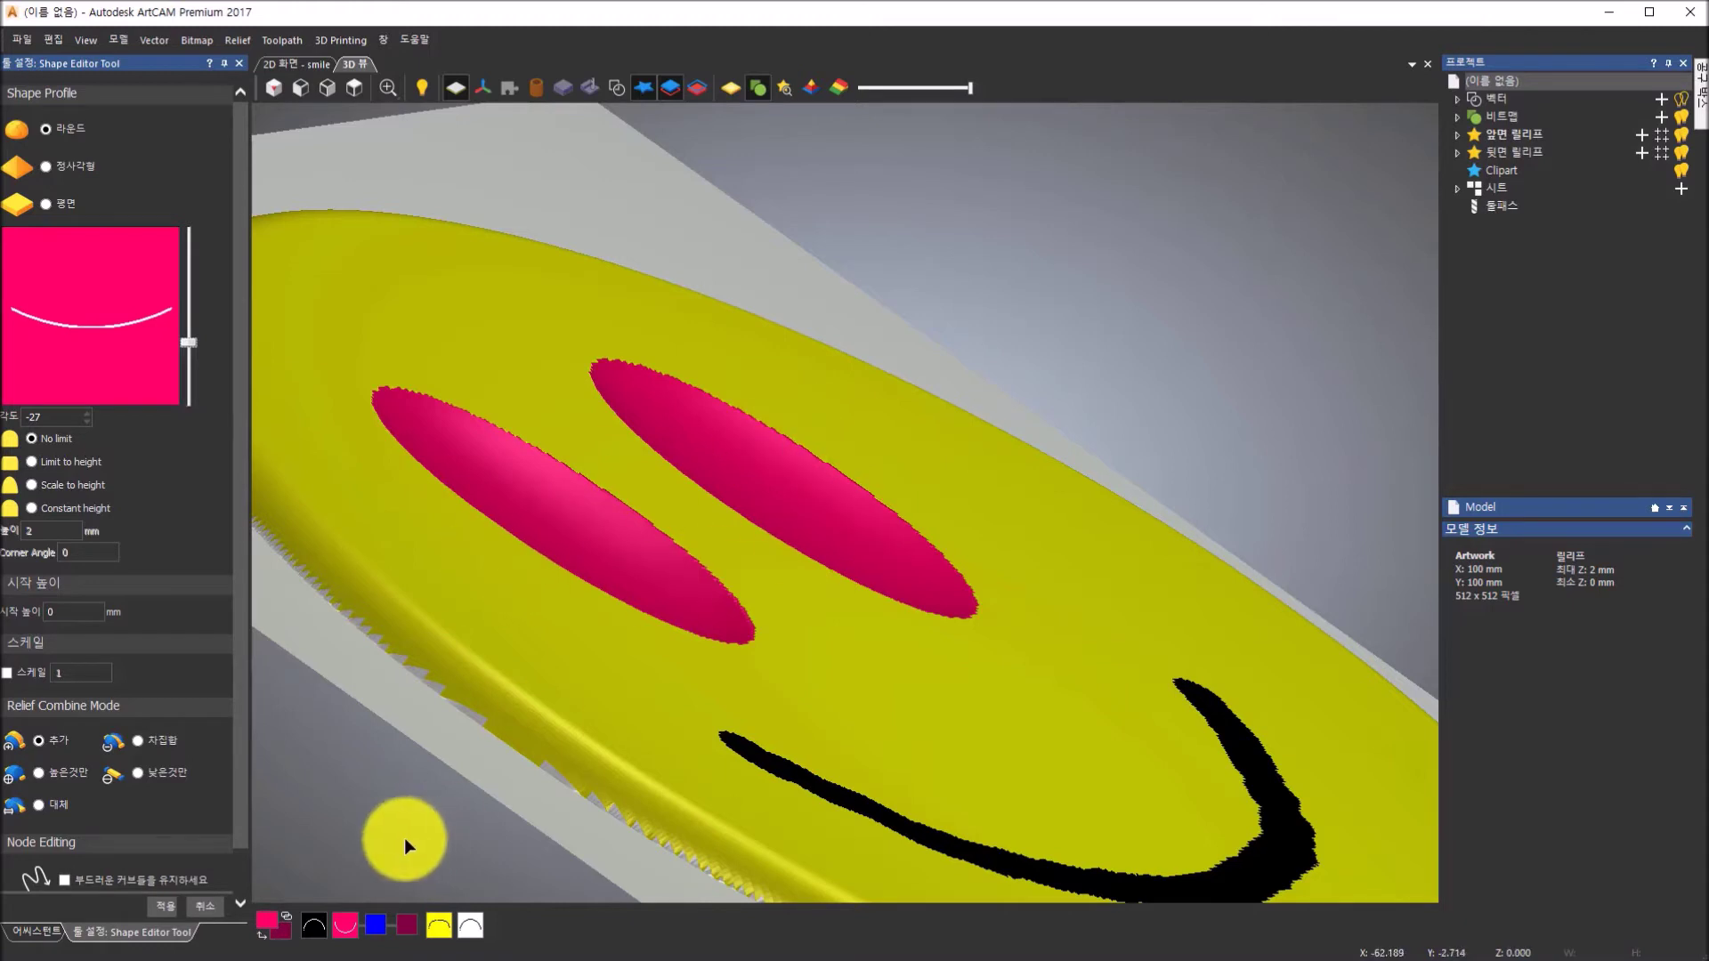
left_click(159, 912)
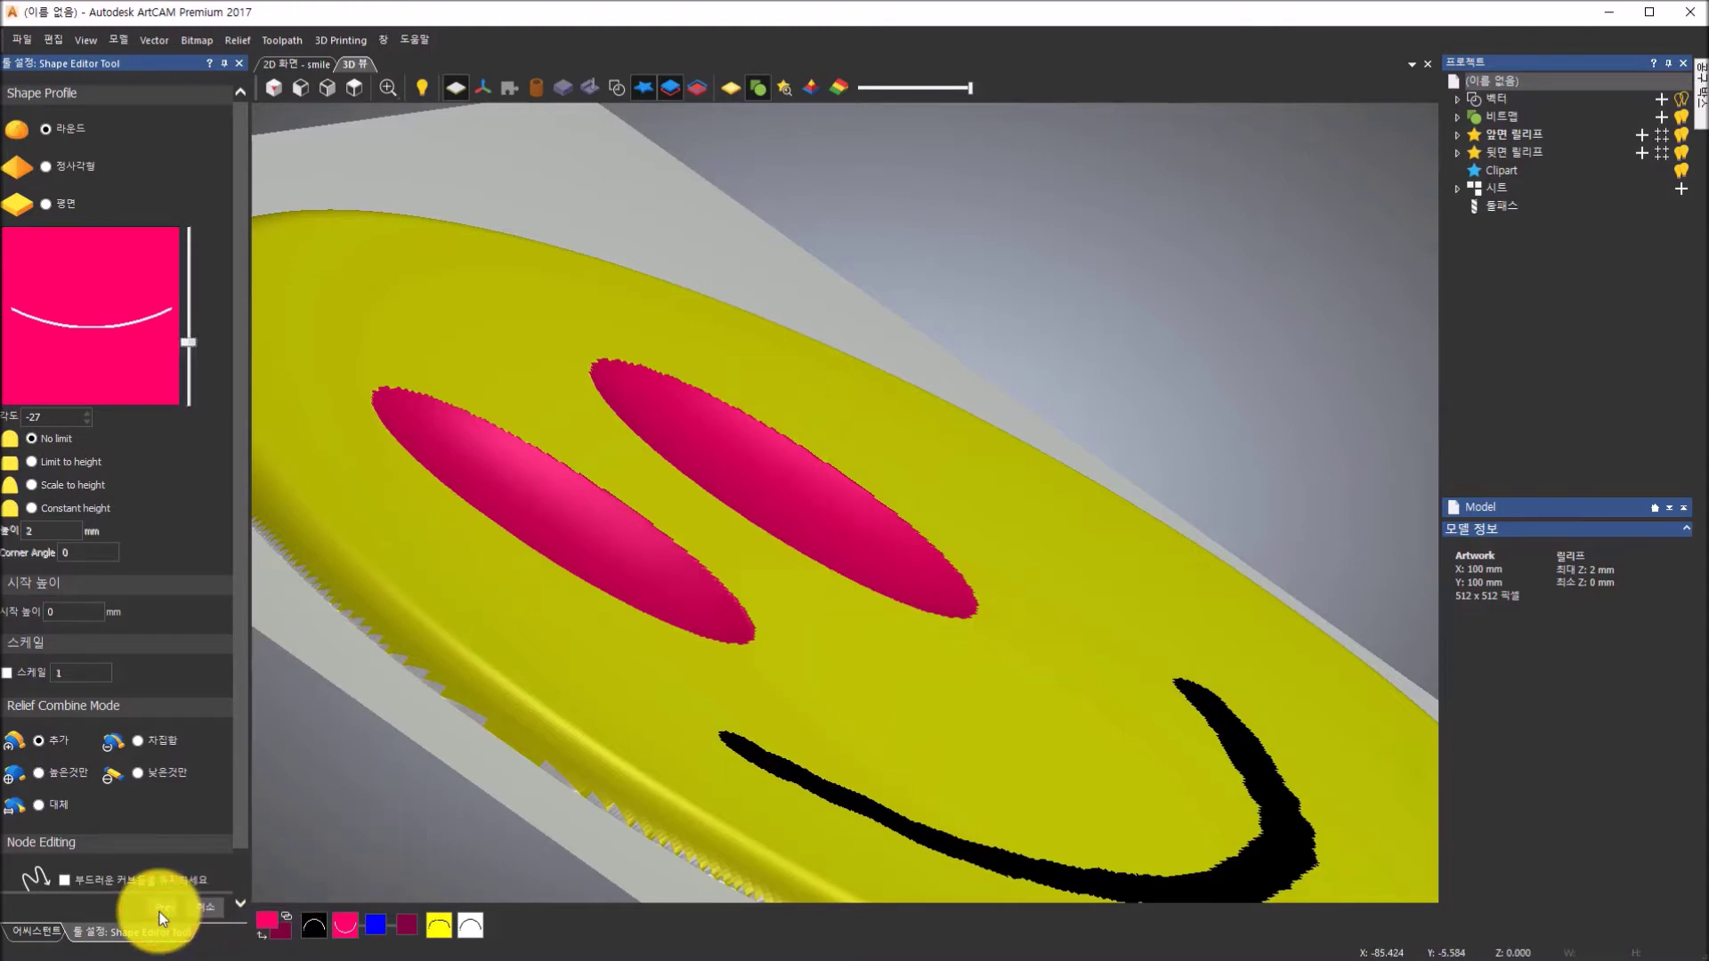
left_click_drag(1055, 717, 723, 704)
scroll(607, 749, "down", 3)
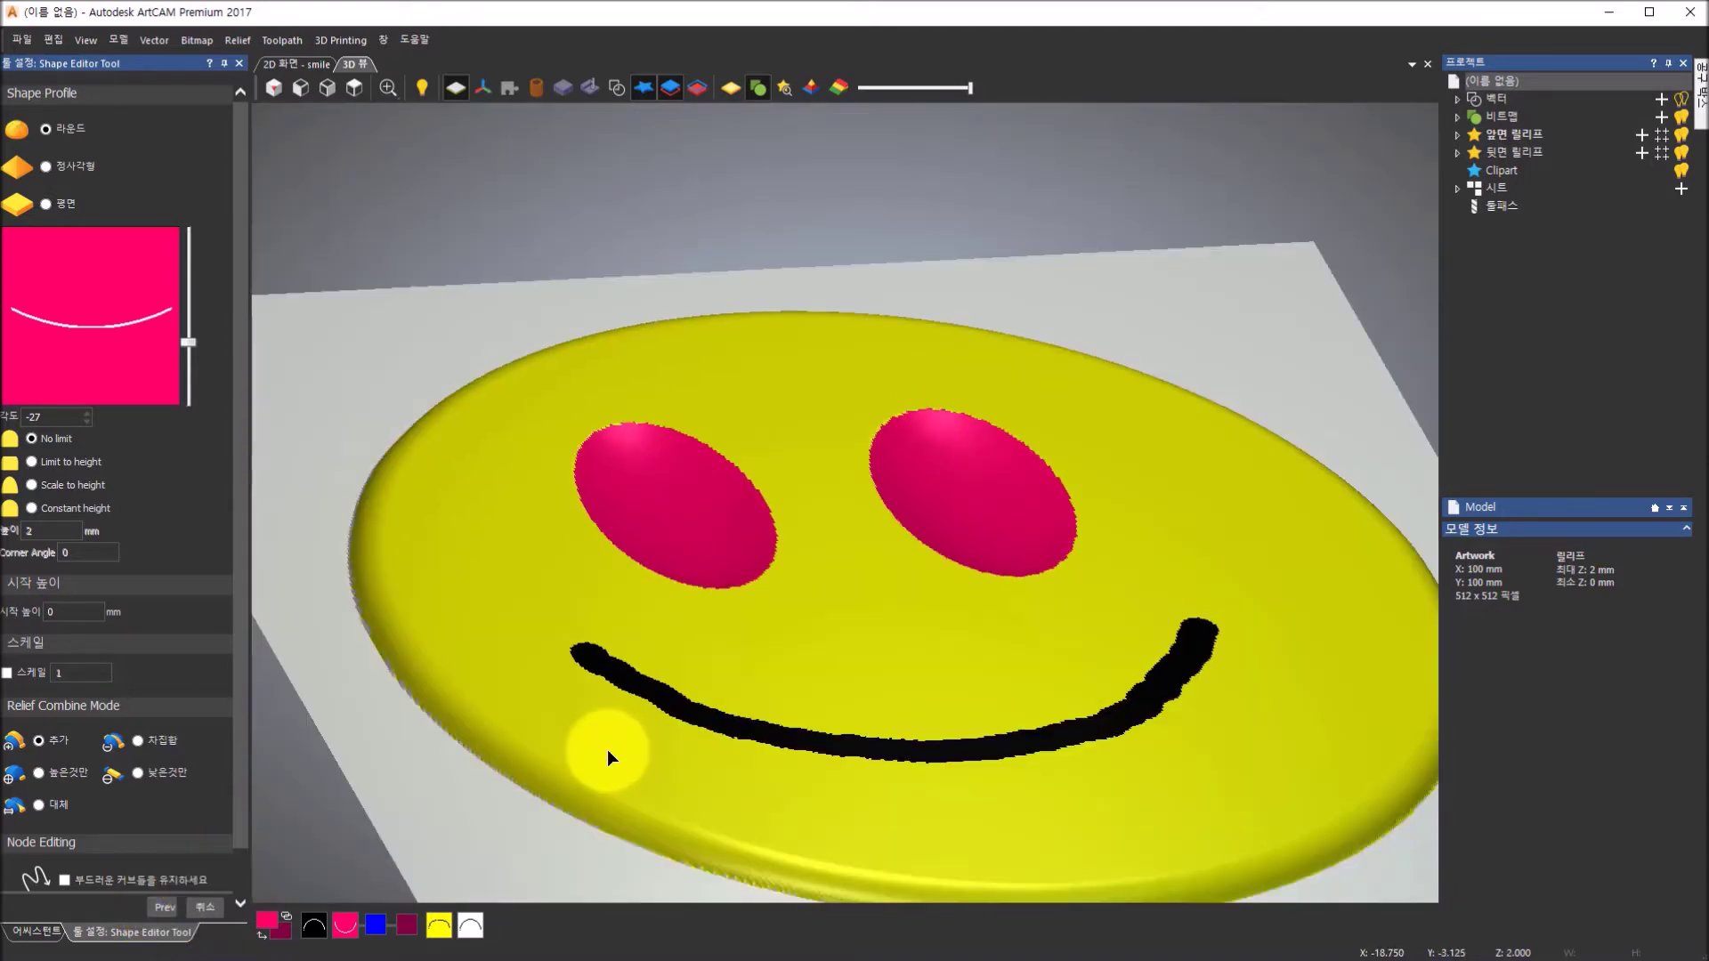
scroll(607, 749, "down", 2)
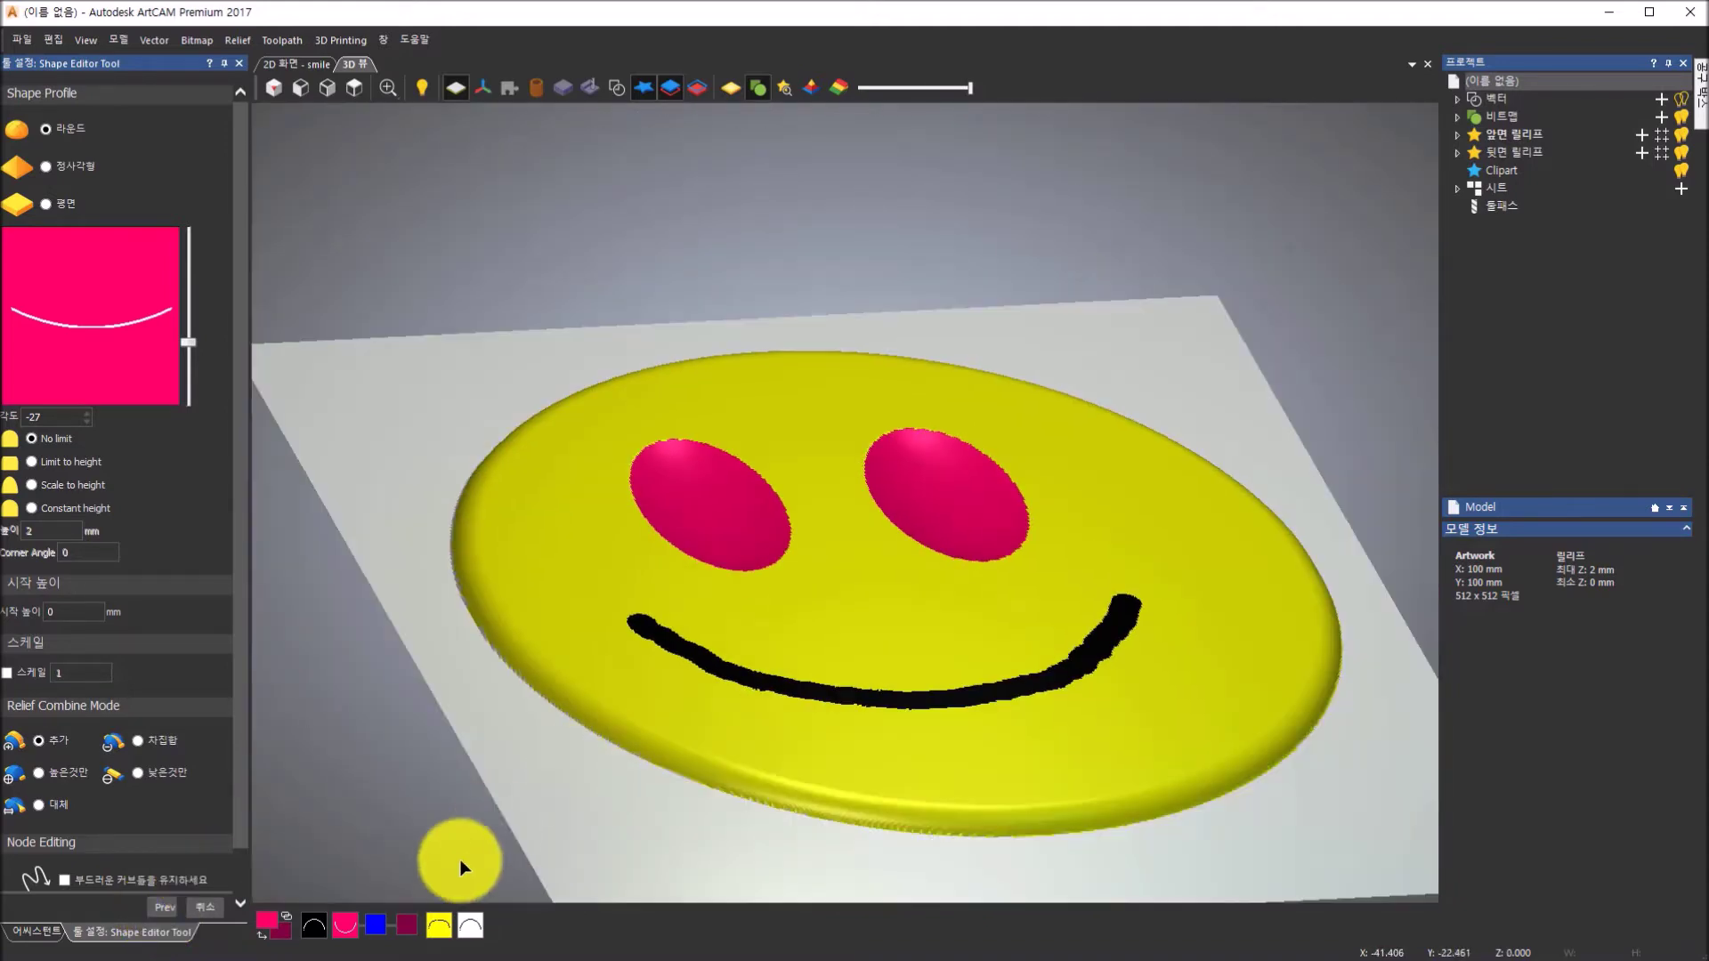
- Open the black mouth's shape profile and set its start height to 0 mm
left_click(318, 931)
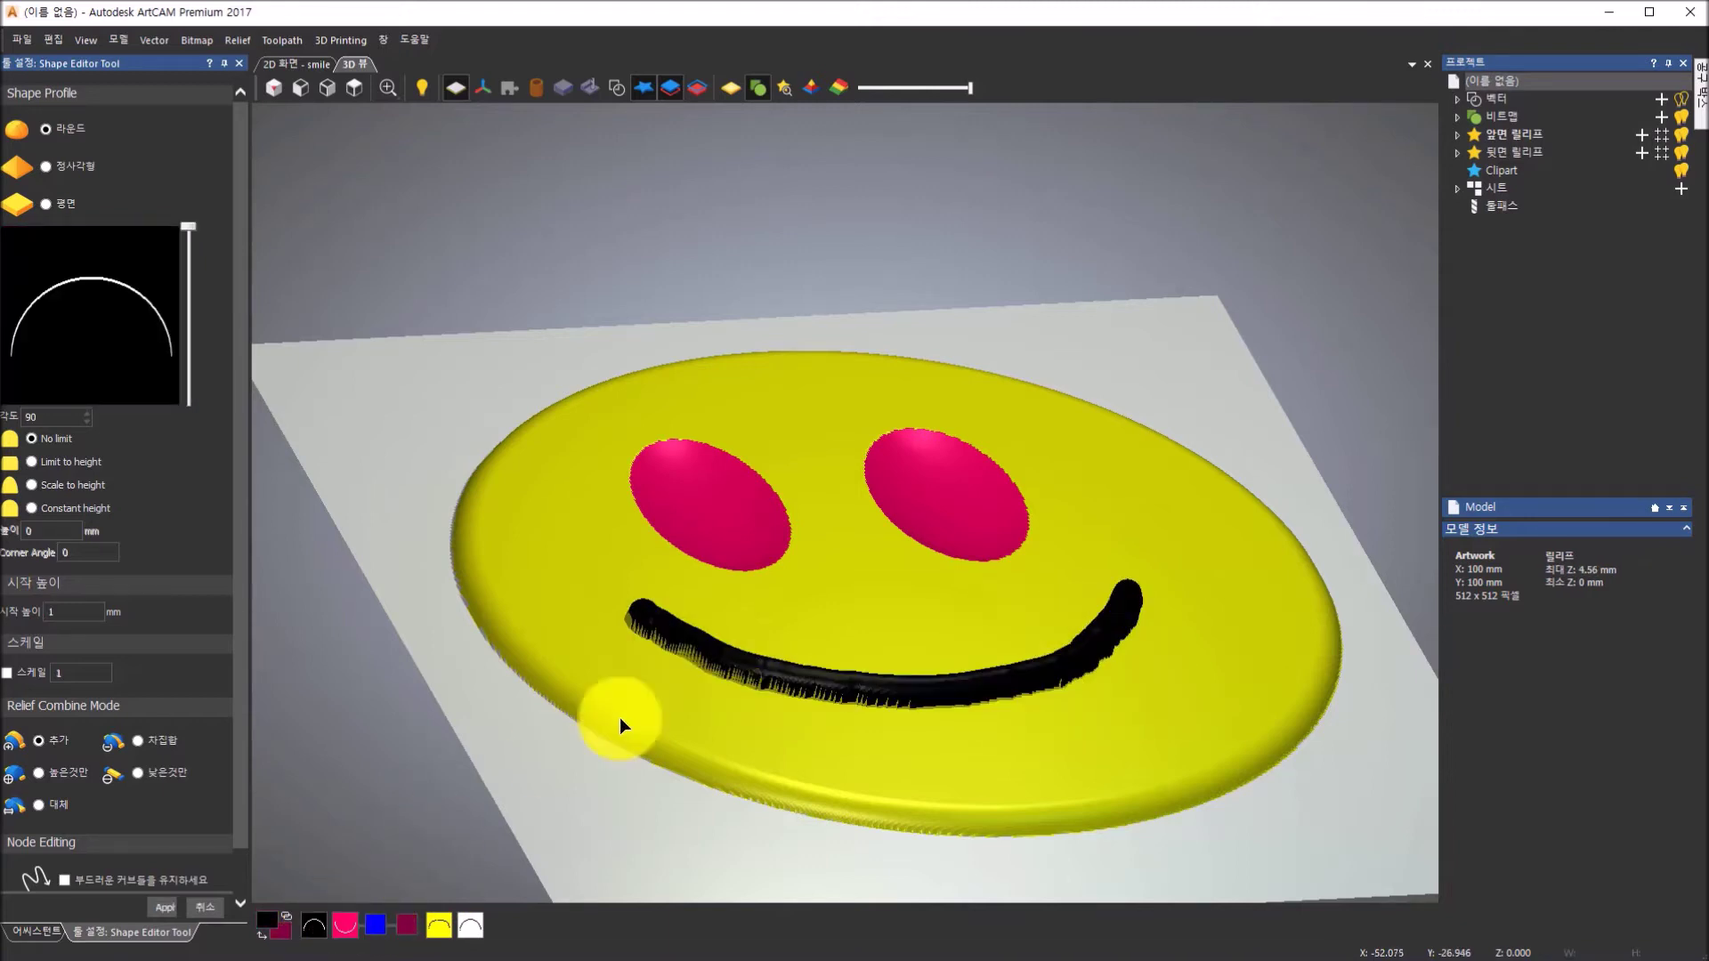
left_click_drag(944, 587, 949, 649)
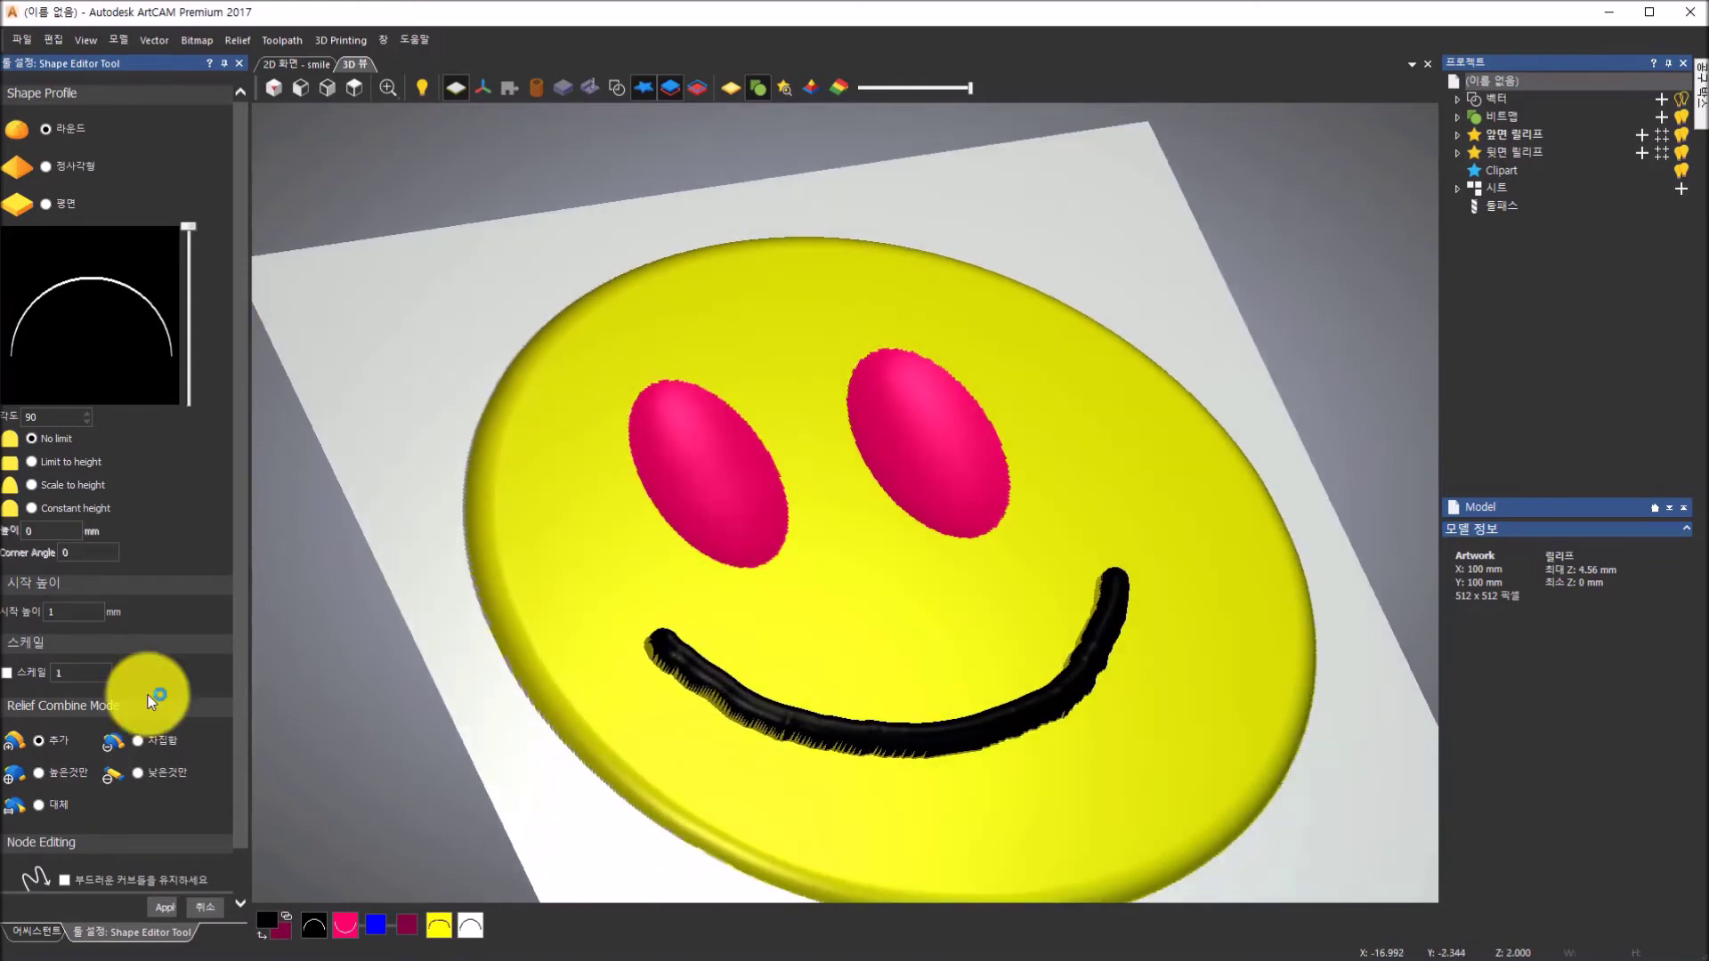
left_click(69, 613)
type("0")
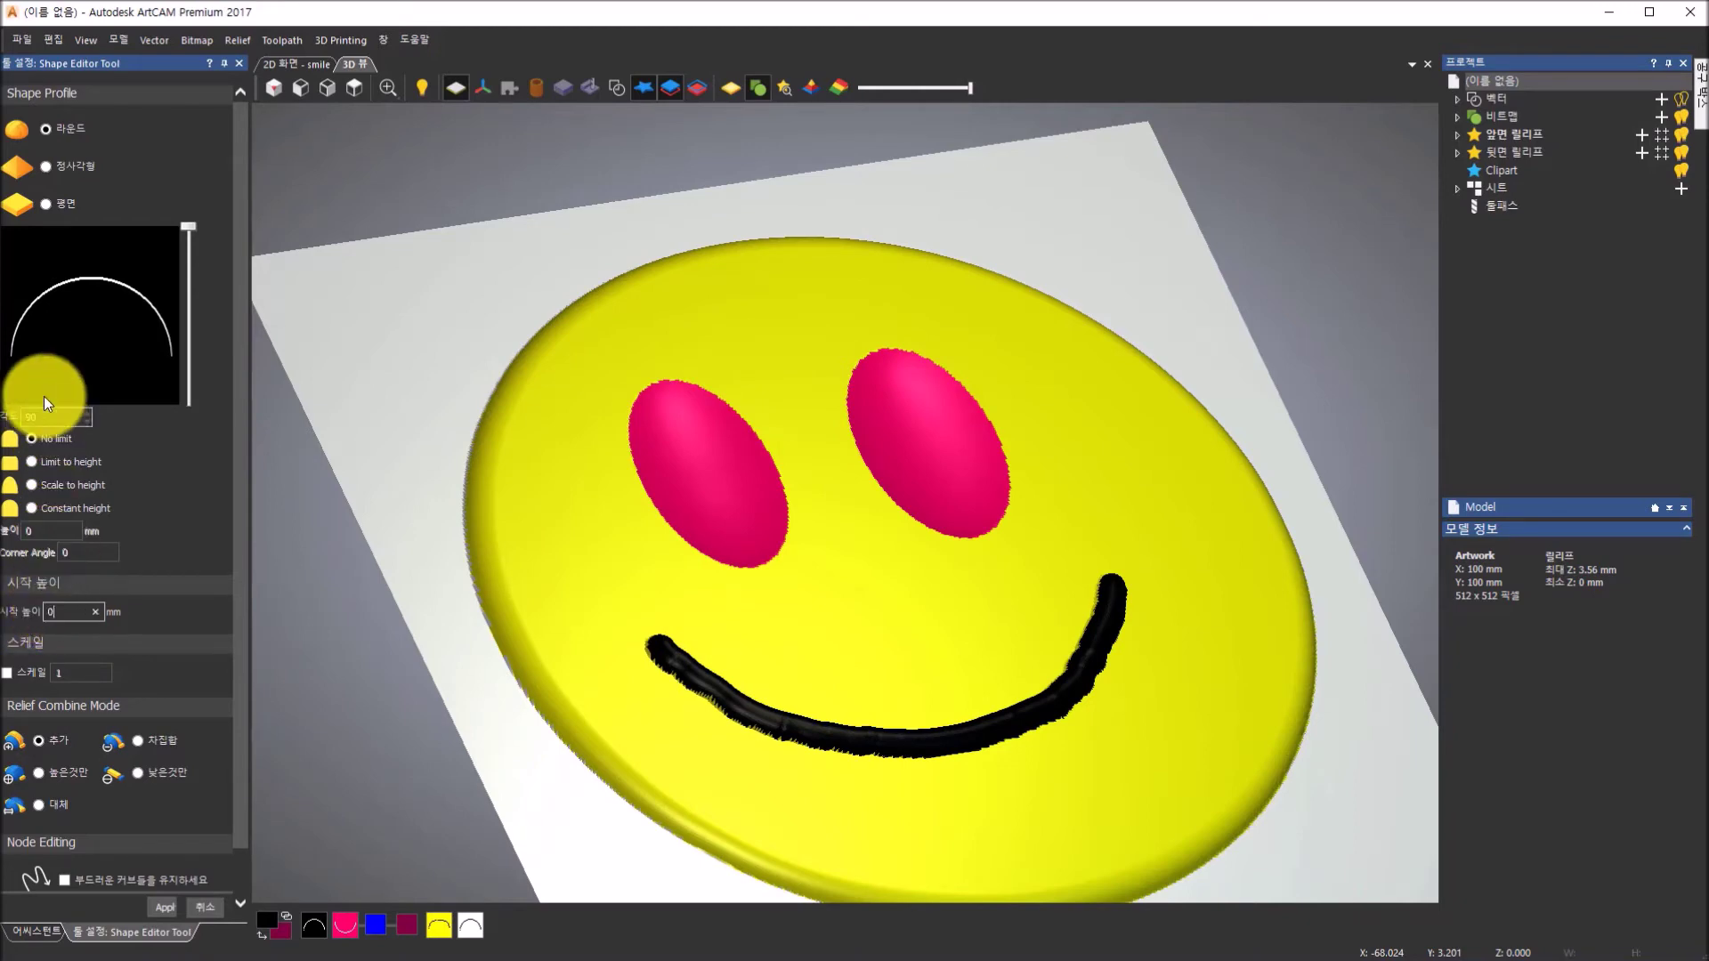
- Give the black mouth a concave round profile with no height limit and an angle of -45 degrees, apply it and close the profile
left_click_drag(194, 232, 185, 353)
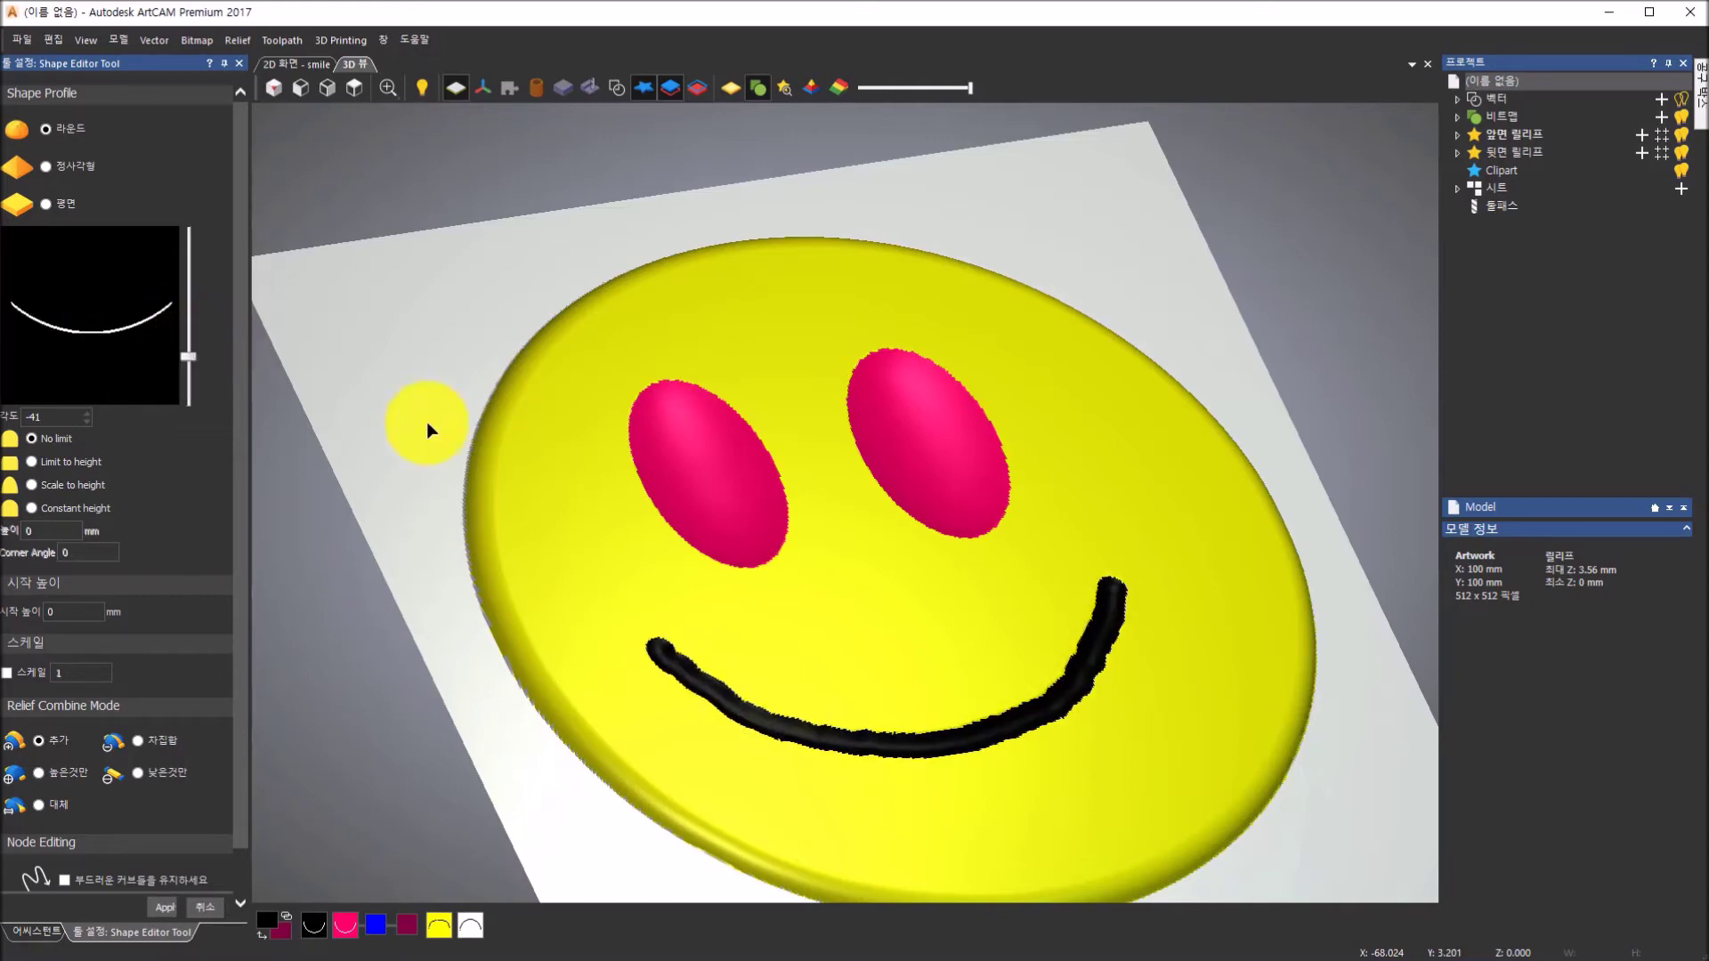
left_click_drag(1163, 687, 585, 474)
scroll(936, 569, "up", 5)
left_click_drag(185, 354, 187, 351)
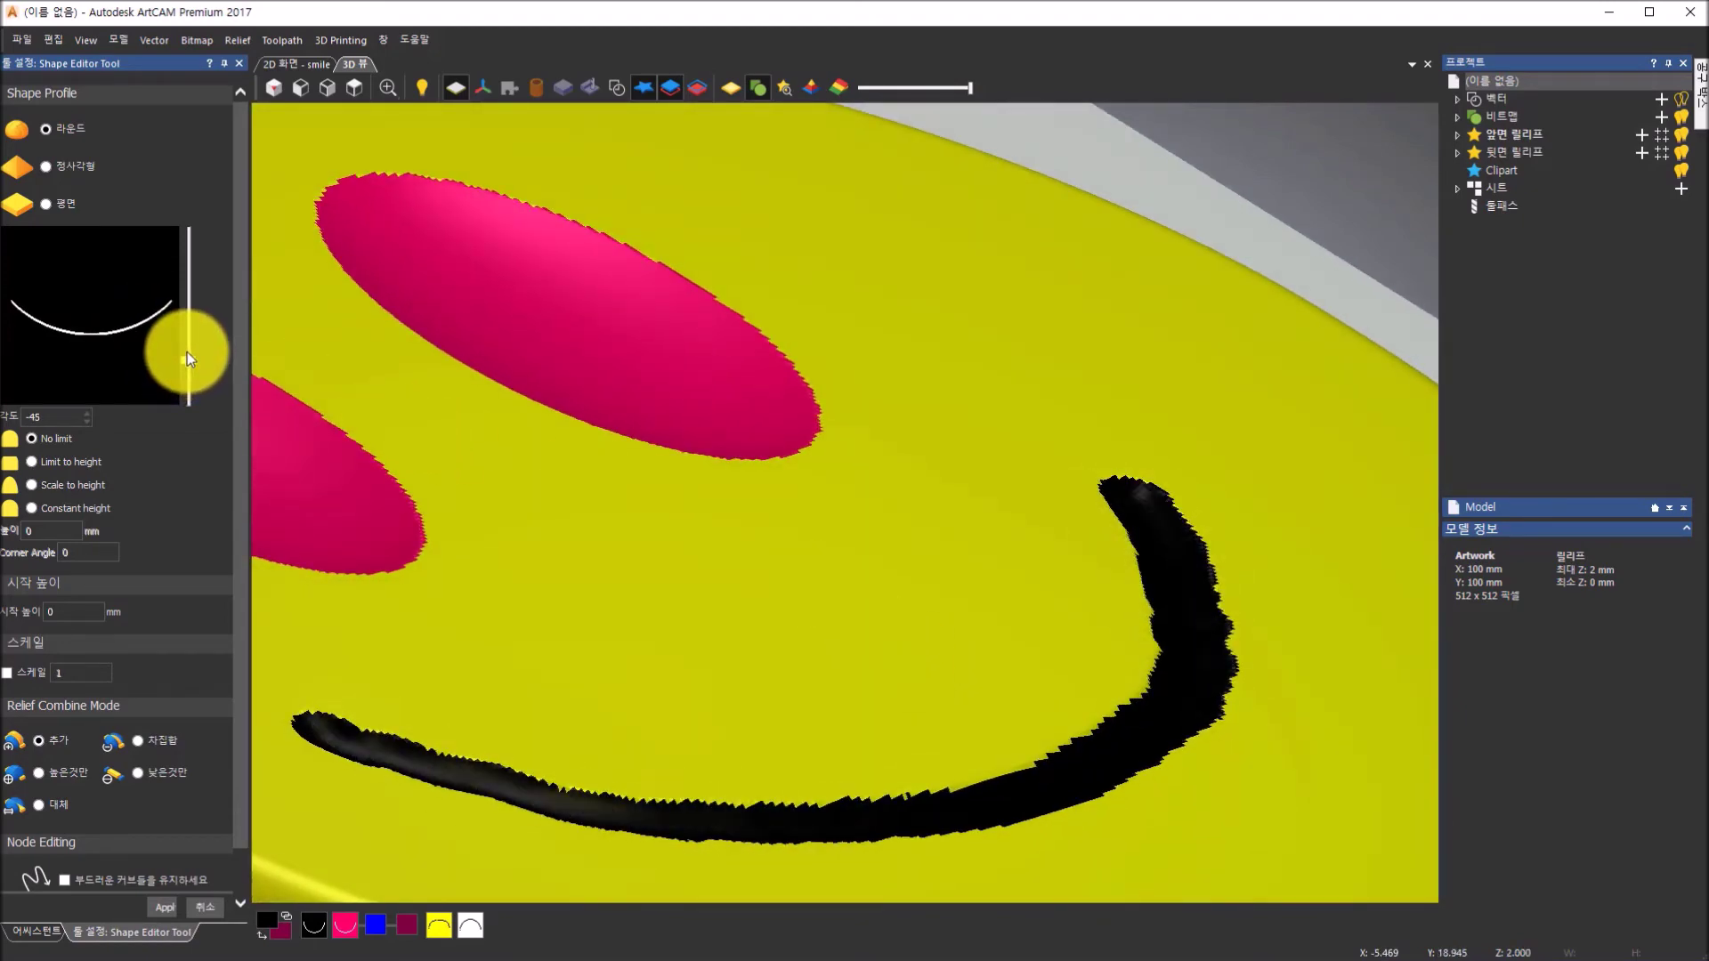
scroll(896, 591, "up", 3)
scroll(890, 580, "down", 5)
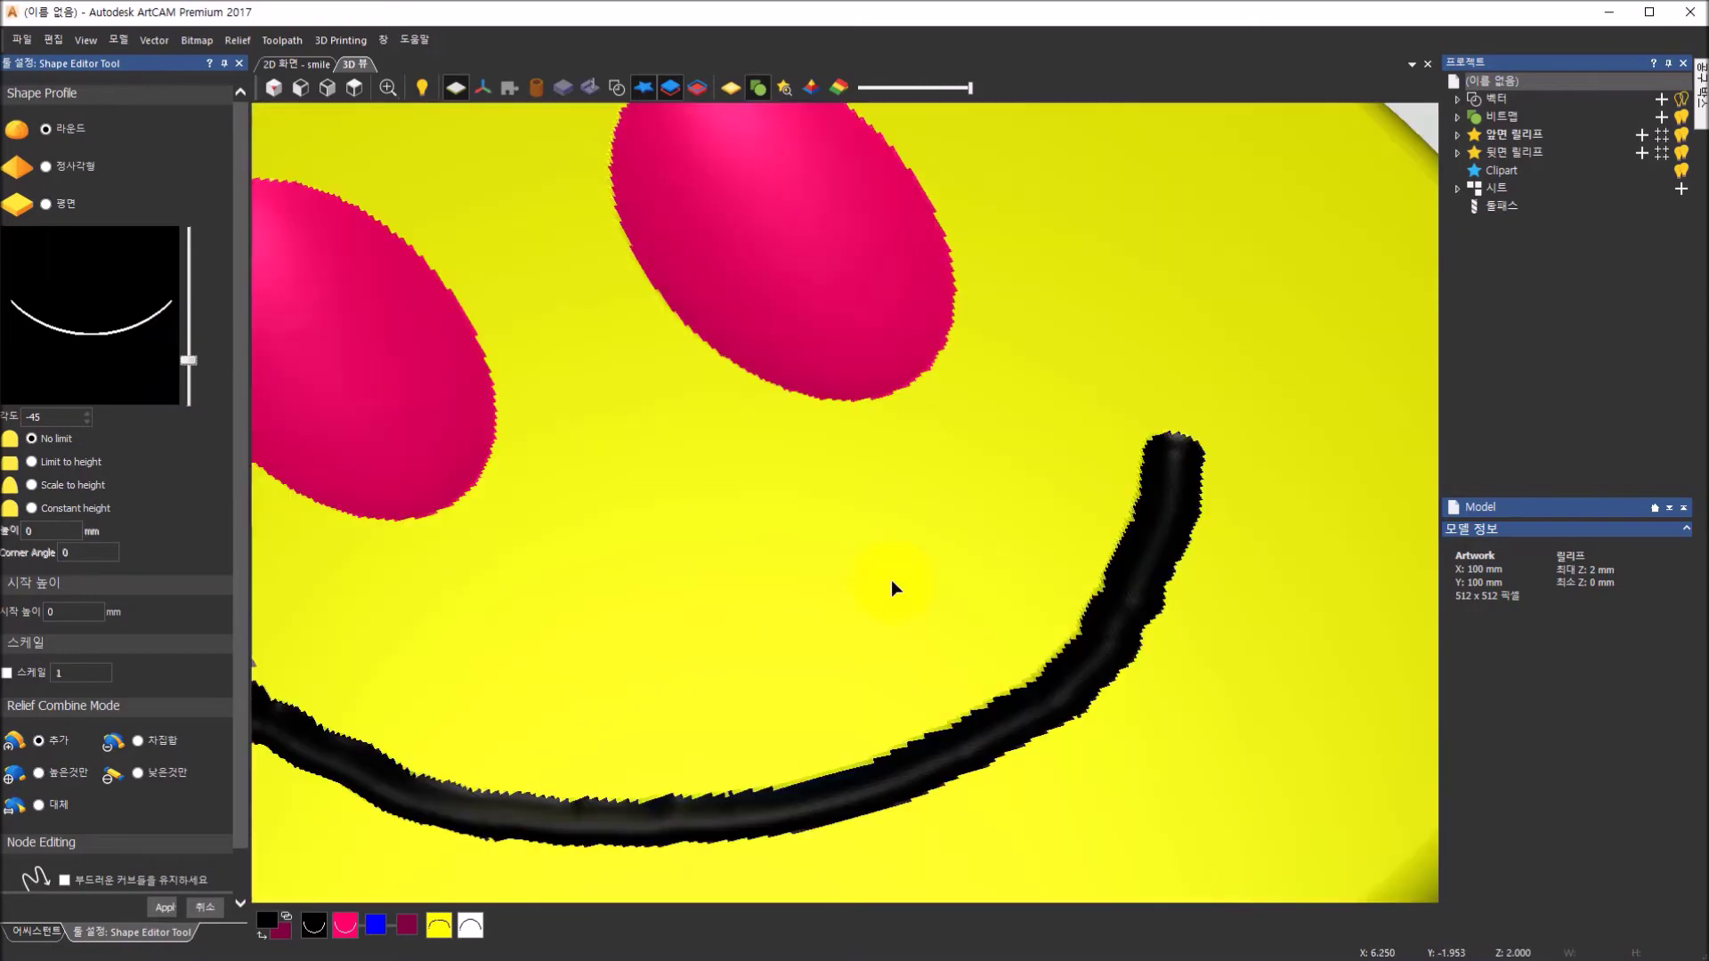
left_click_drag(874, 578, 525, 681)
scroll(1019, 341, "up", 3)
scroll(810, 461, "down", 3)
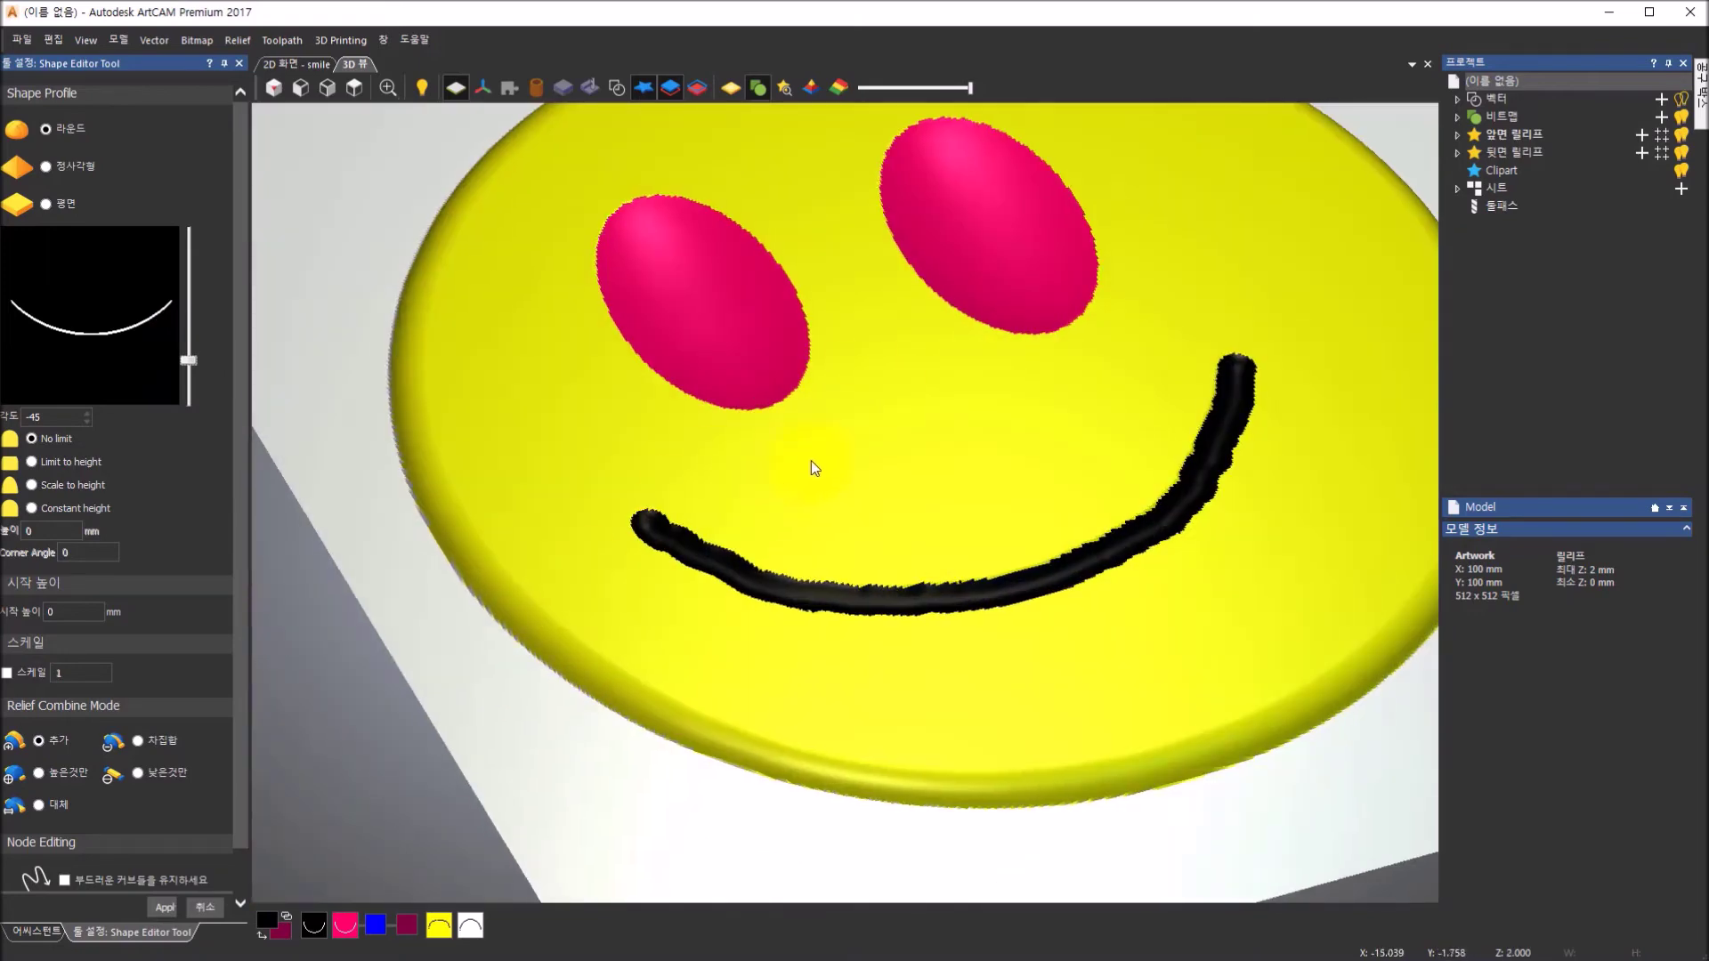
scroll(809, 461, "up", 2)
left_click(163, 907)
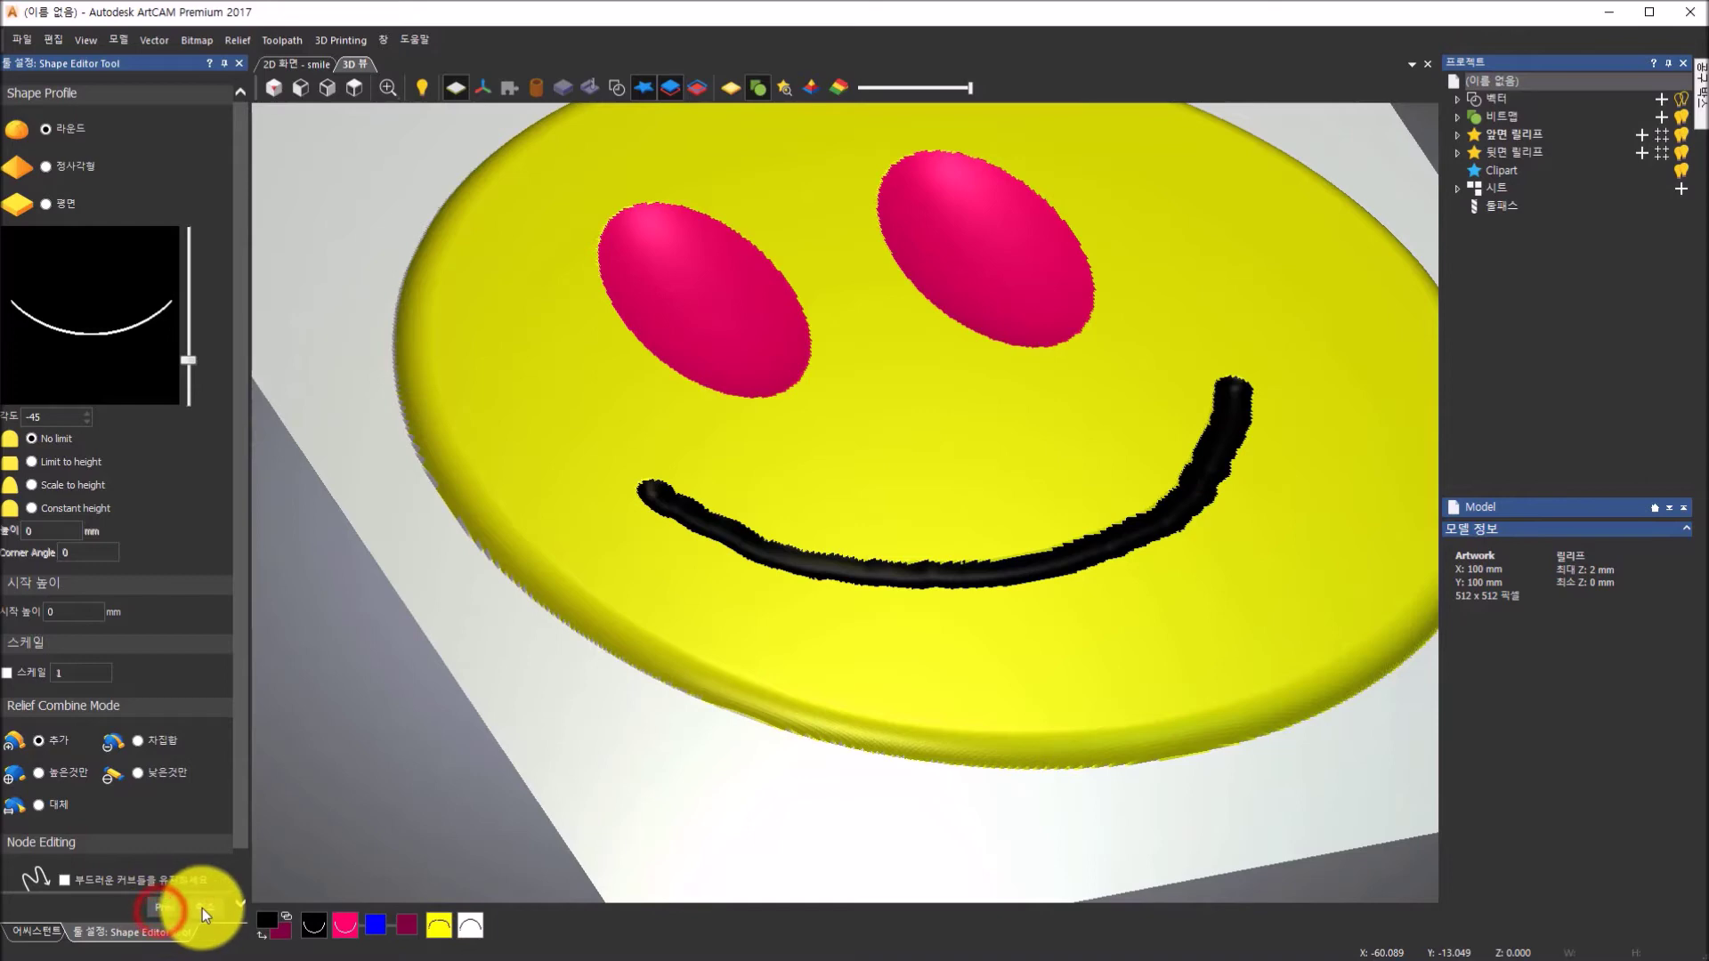
left_click(201, 908)
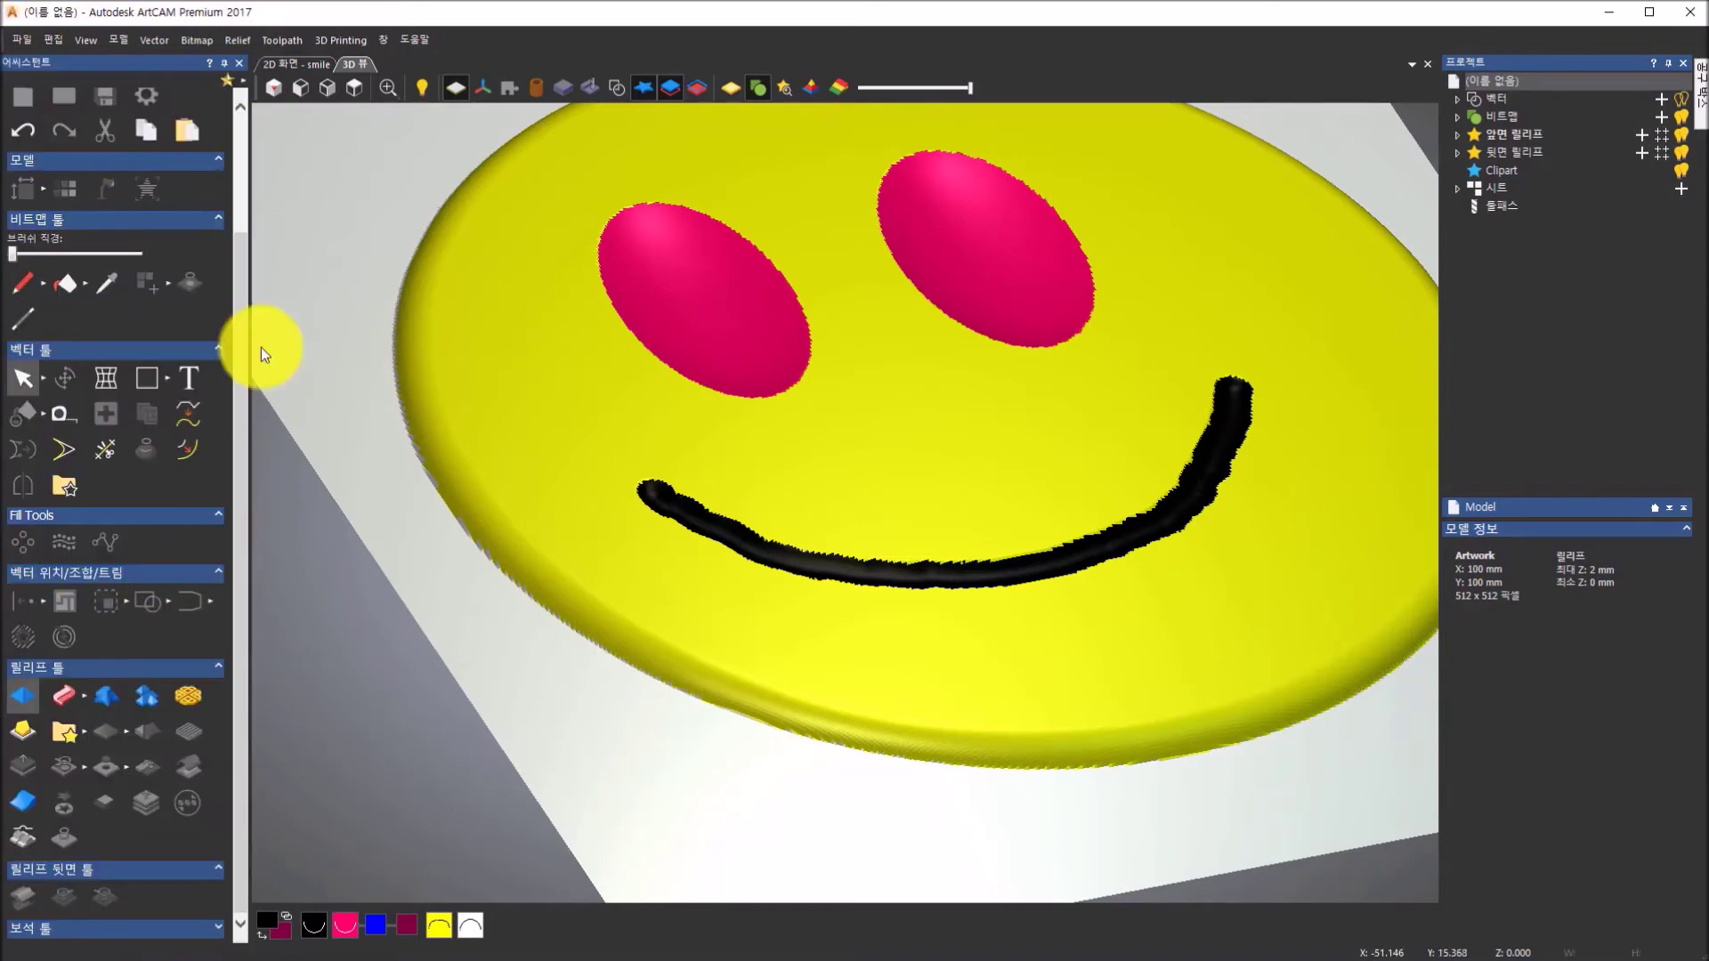
- Unlink the maroon pupil colour so that it is a separate colour from pink and black
left_click(363, 659)
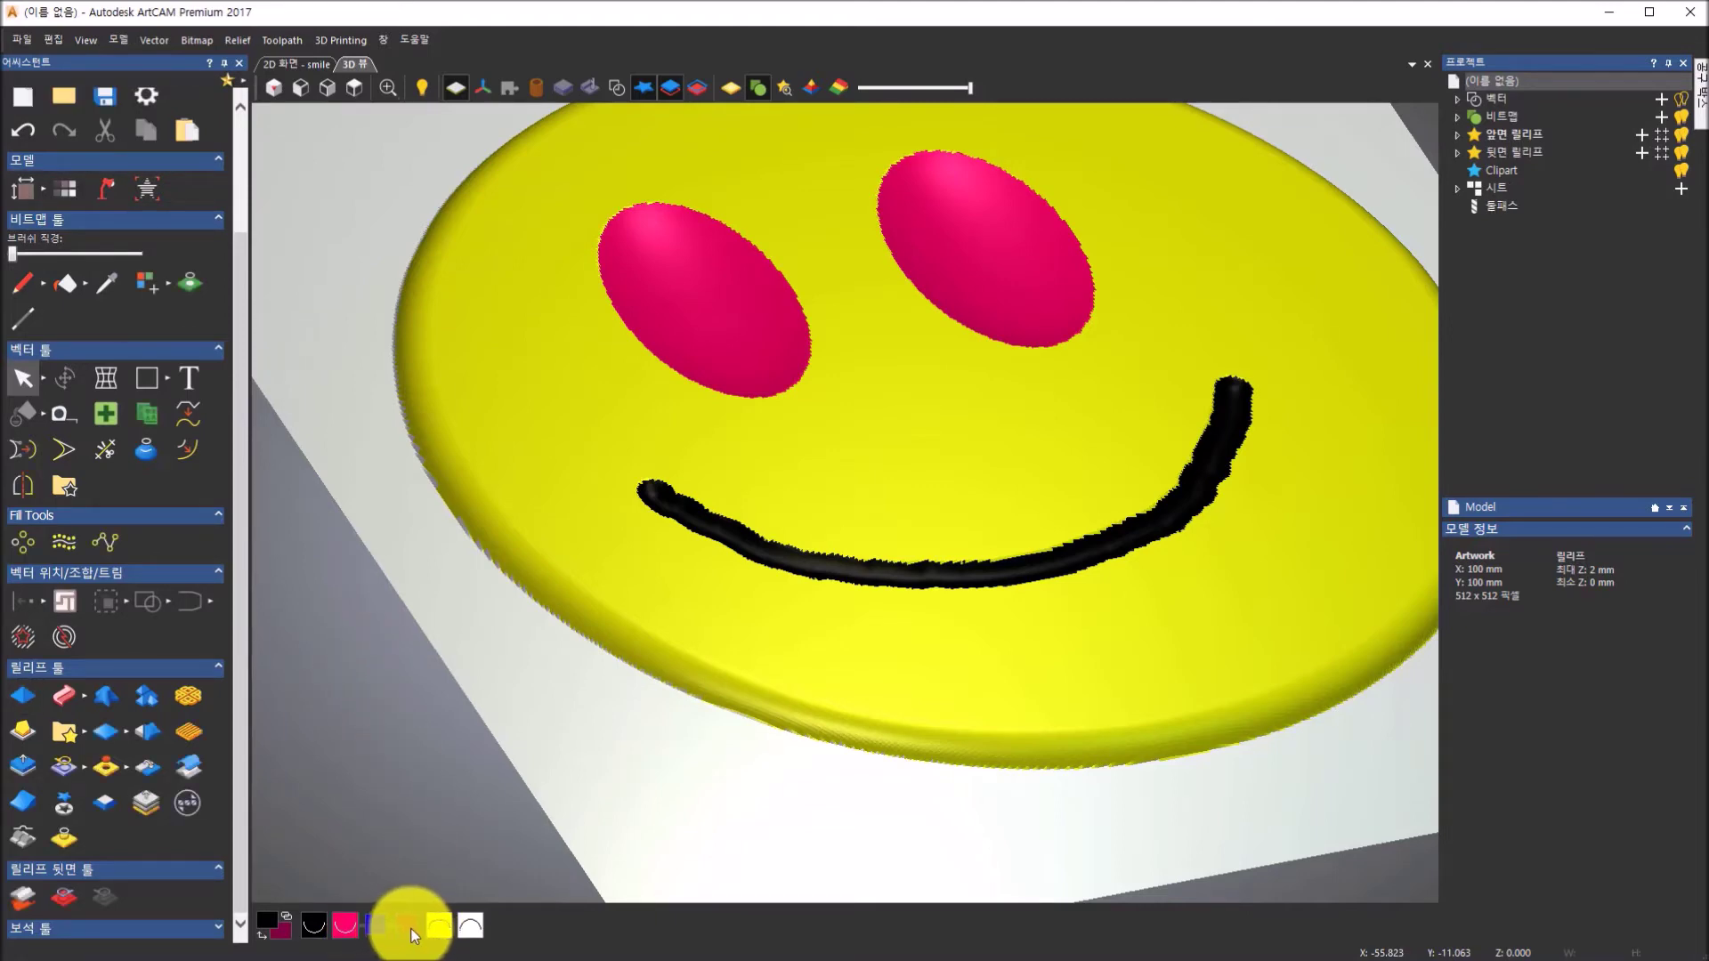
left_click(411, 931)
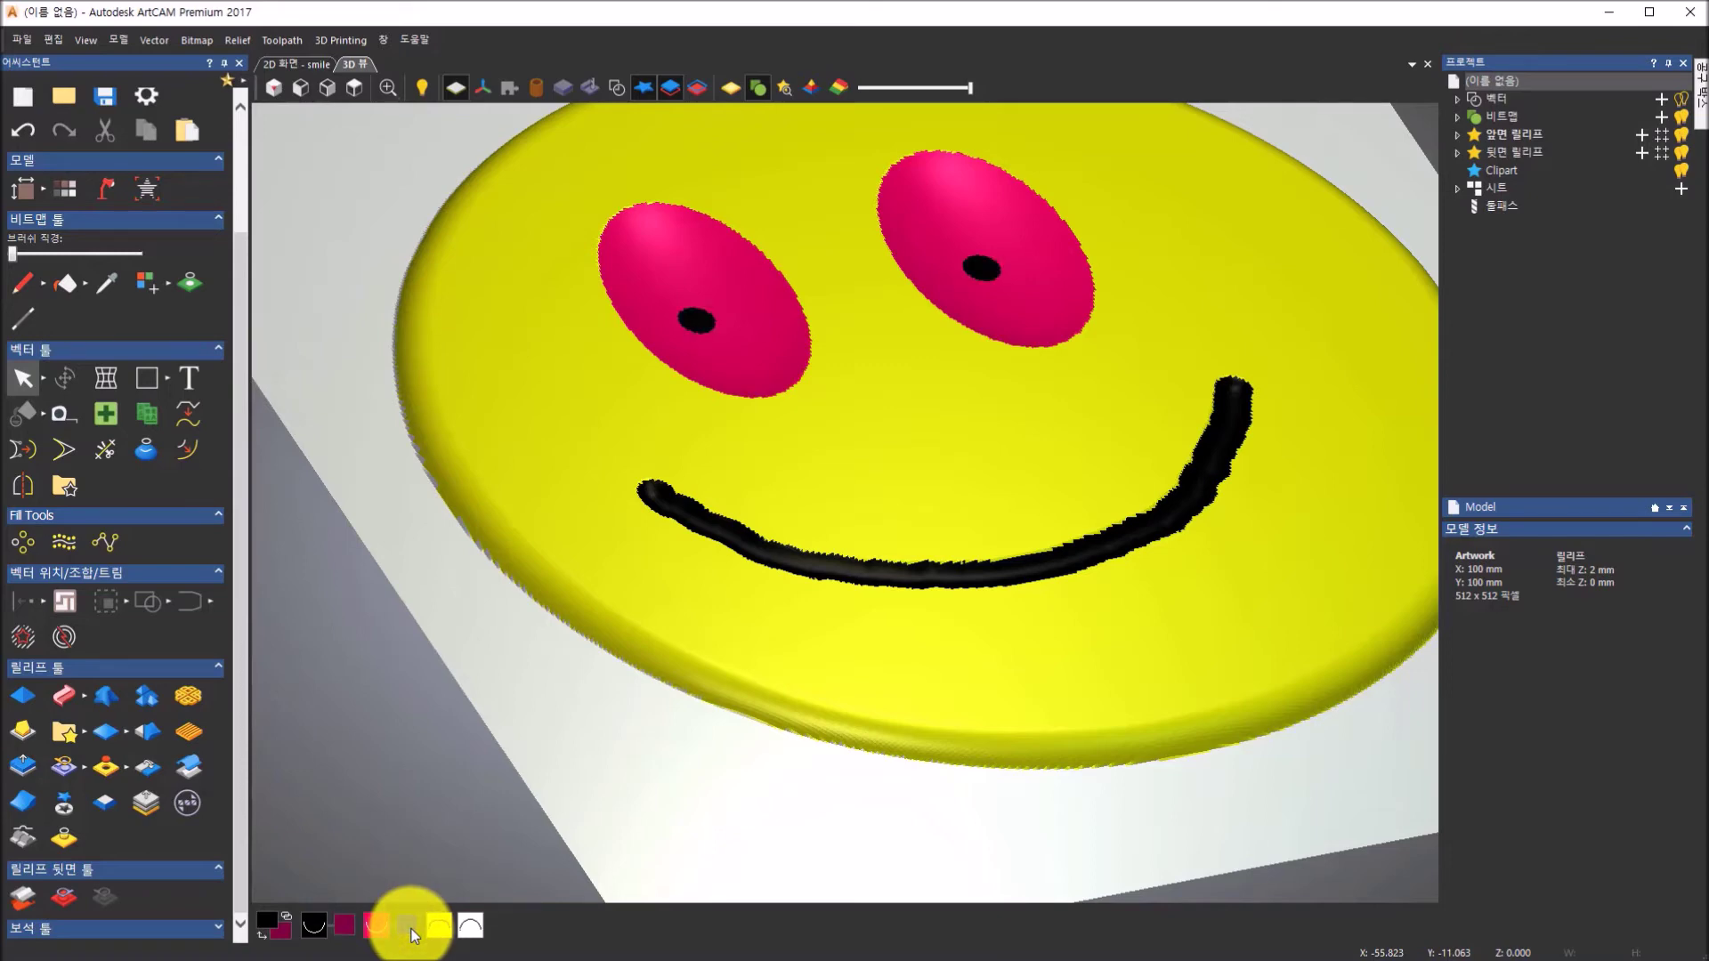
left_click(351, 929)
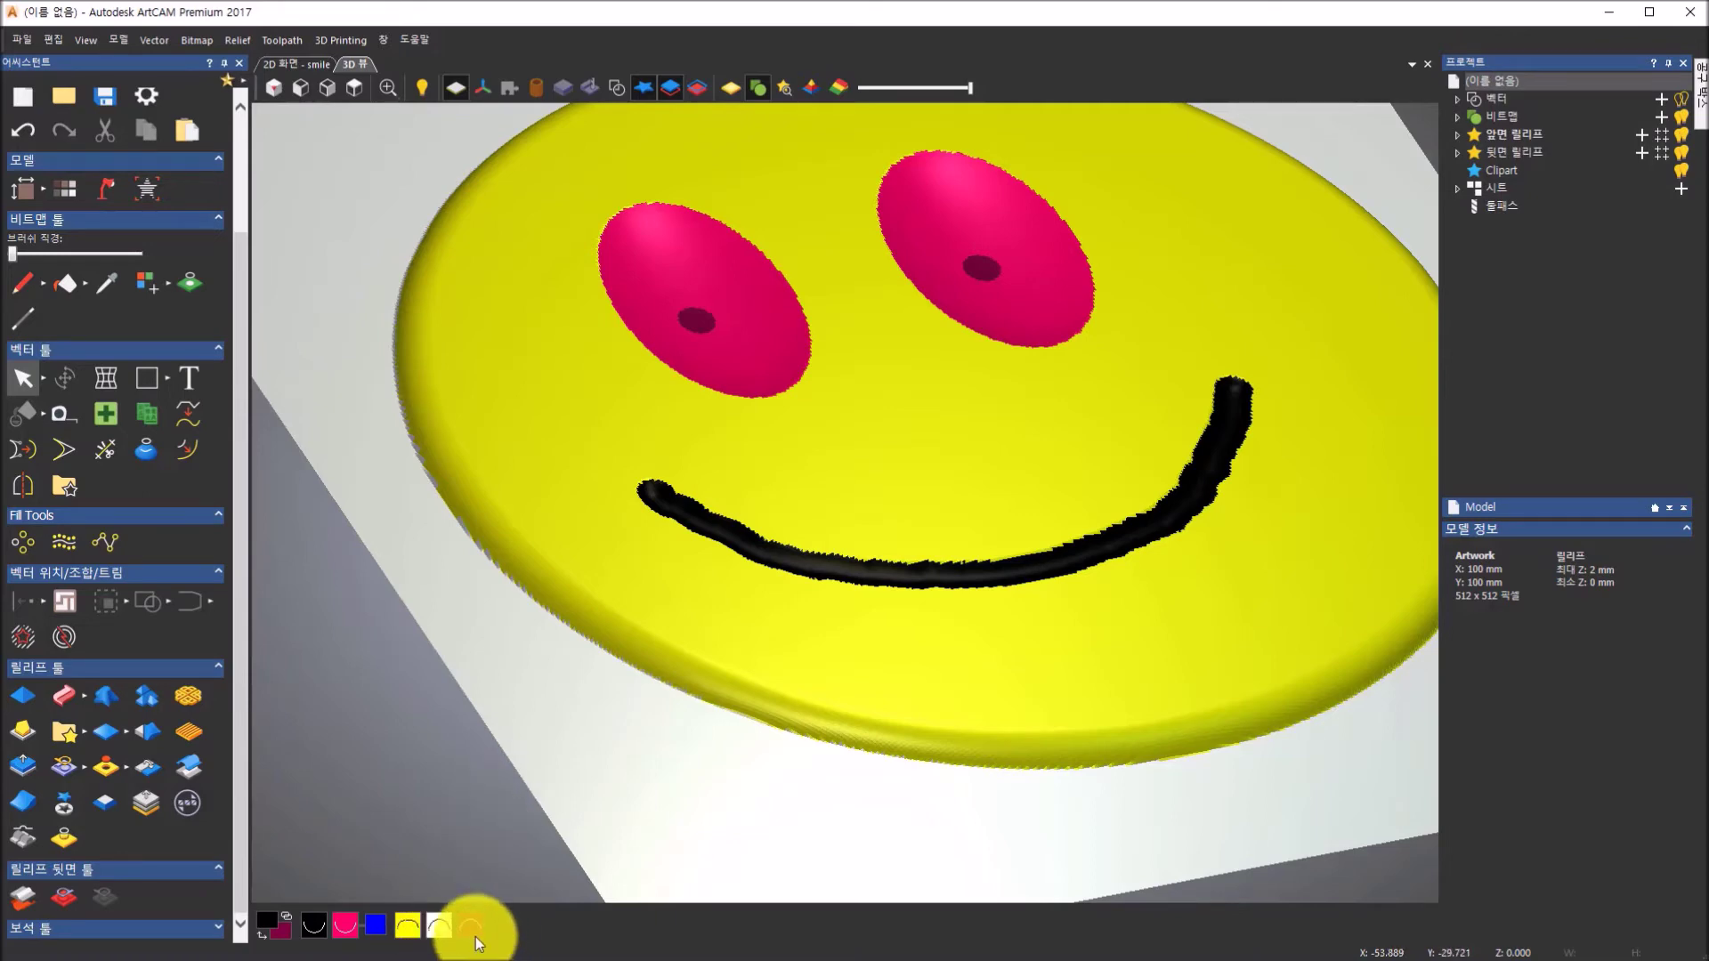
- Open the maroon pupils' shape profile and set its start height to 0 mm
left_click(474, 934)
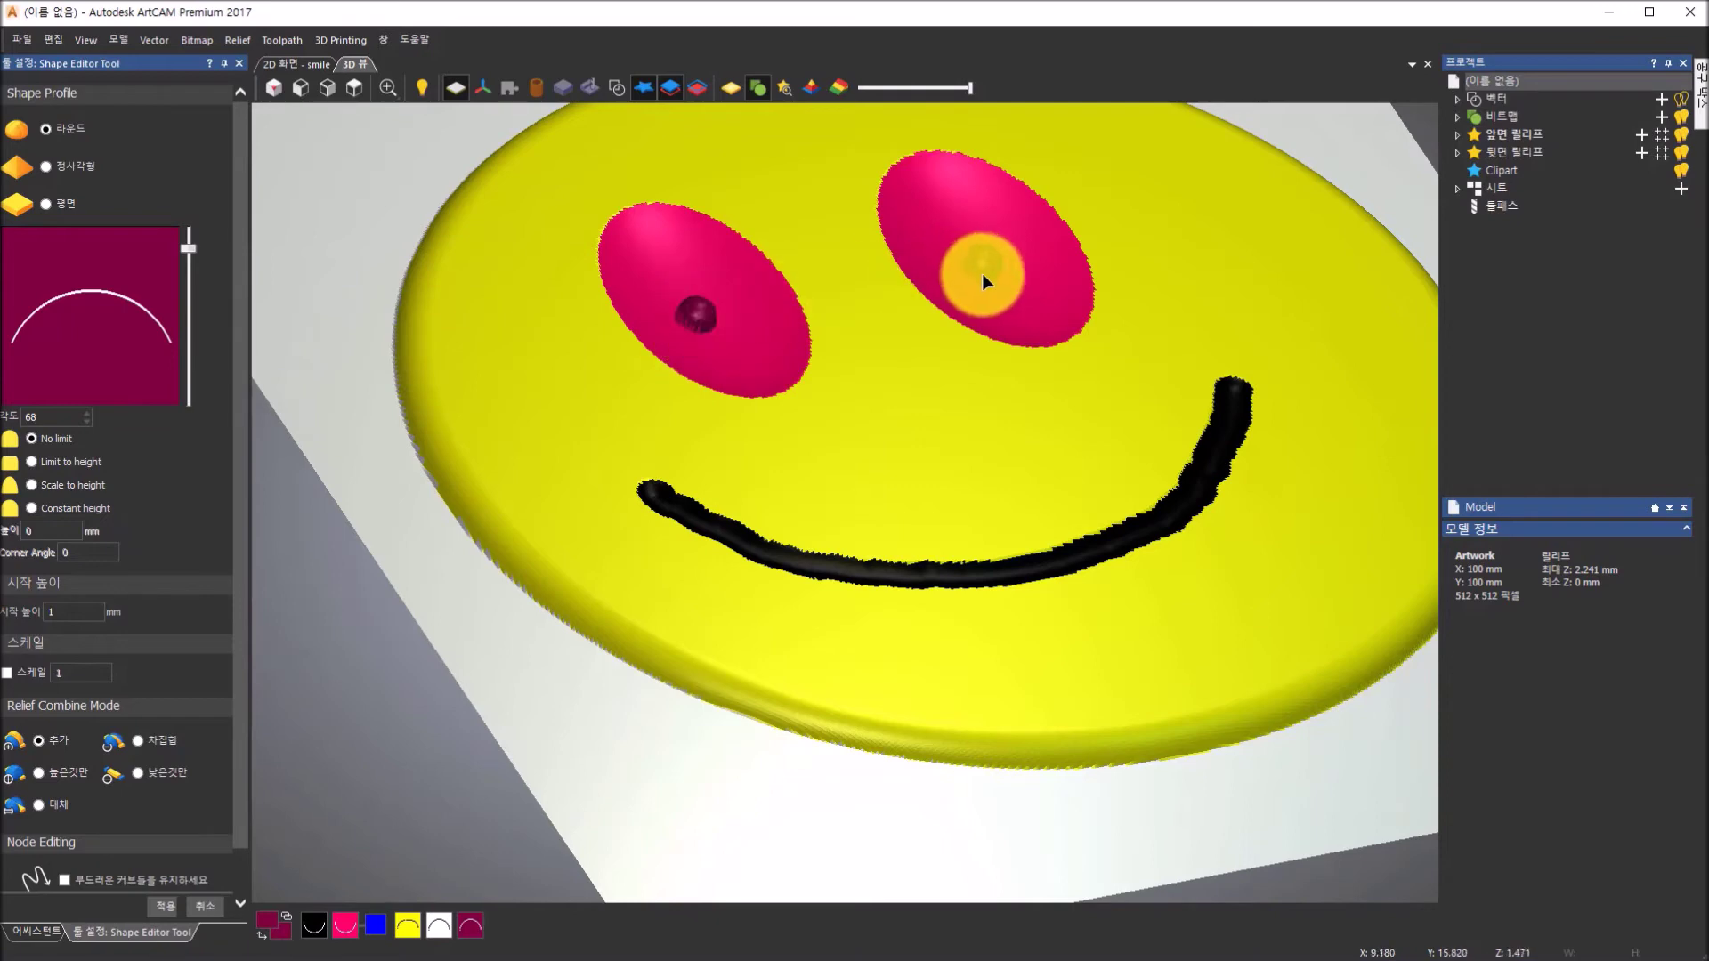
left_click(75, 614)
key("BackSpace")
type("0")
key("Return")
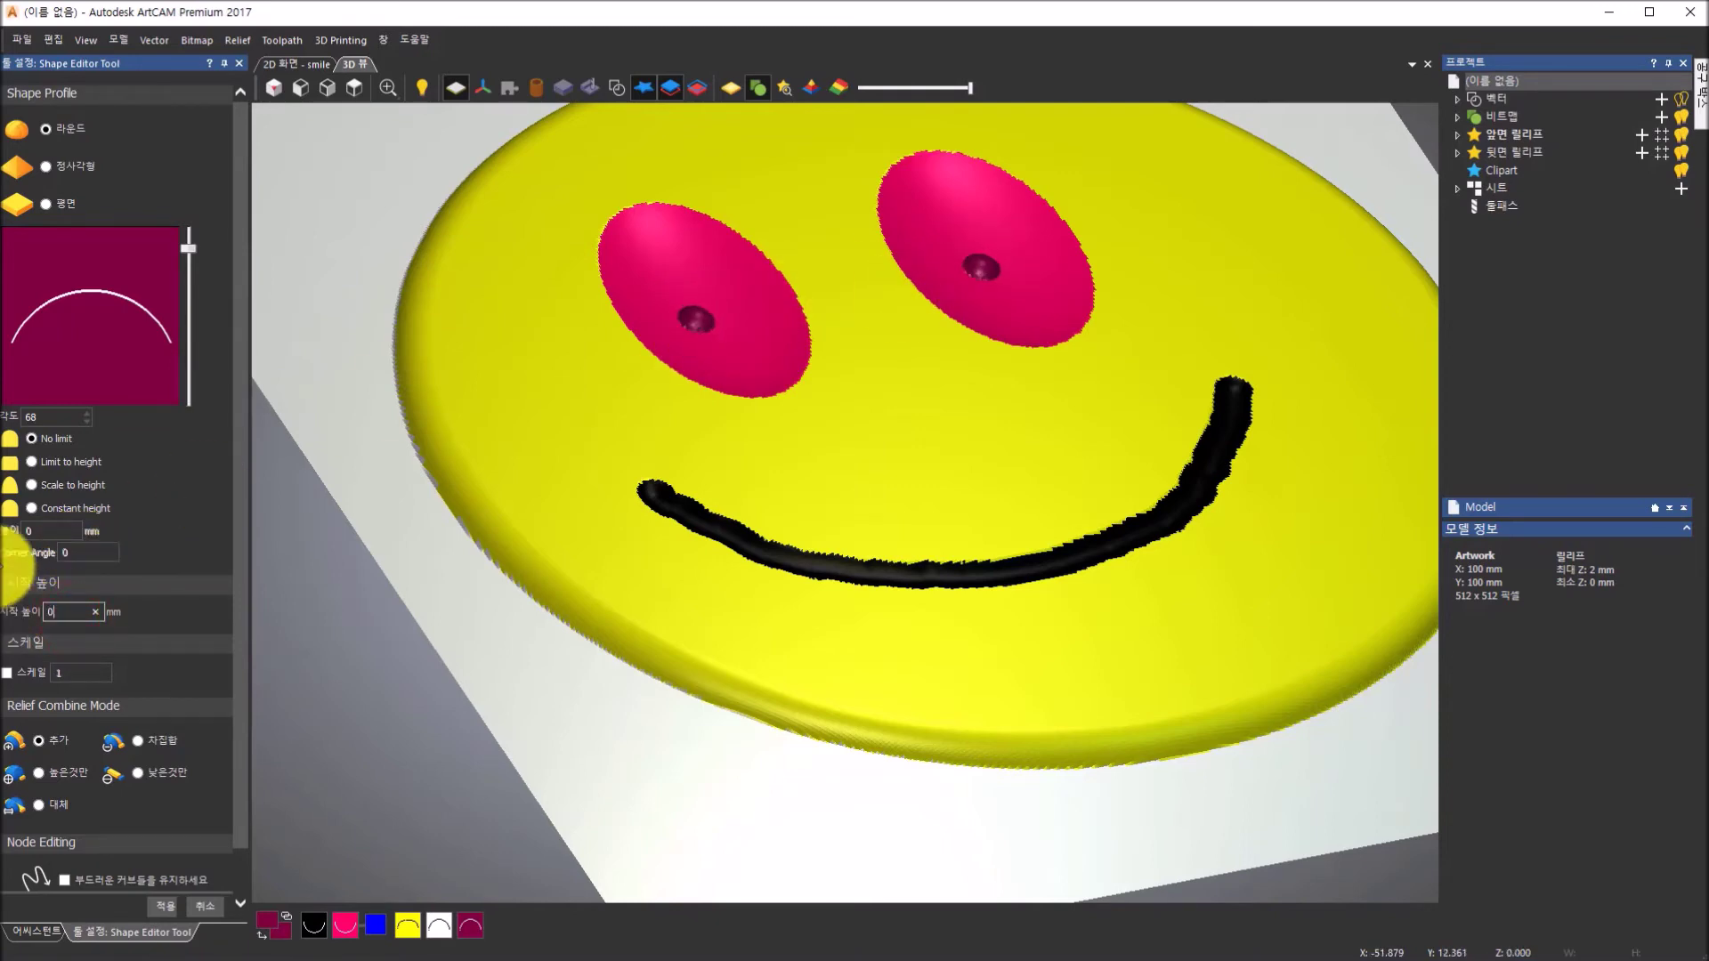
- Set the pupils' round profile to an angle of 56 degrees, apply it and close the profile
left_click_drag(1205, 329, 1169, 226)
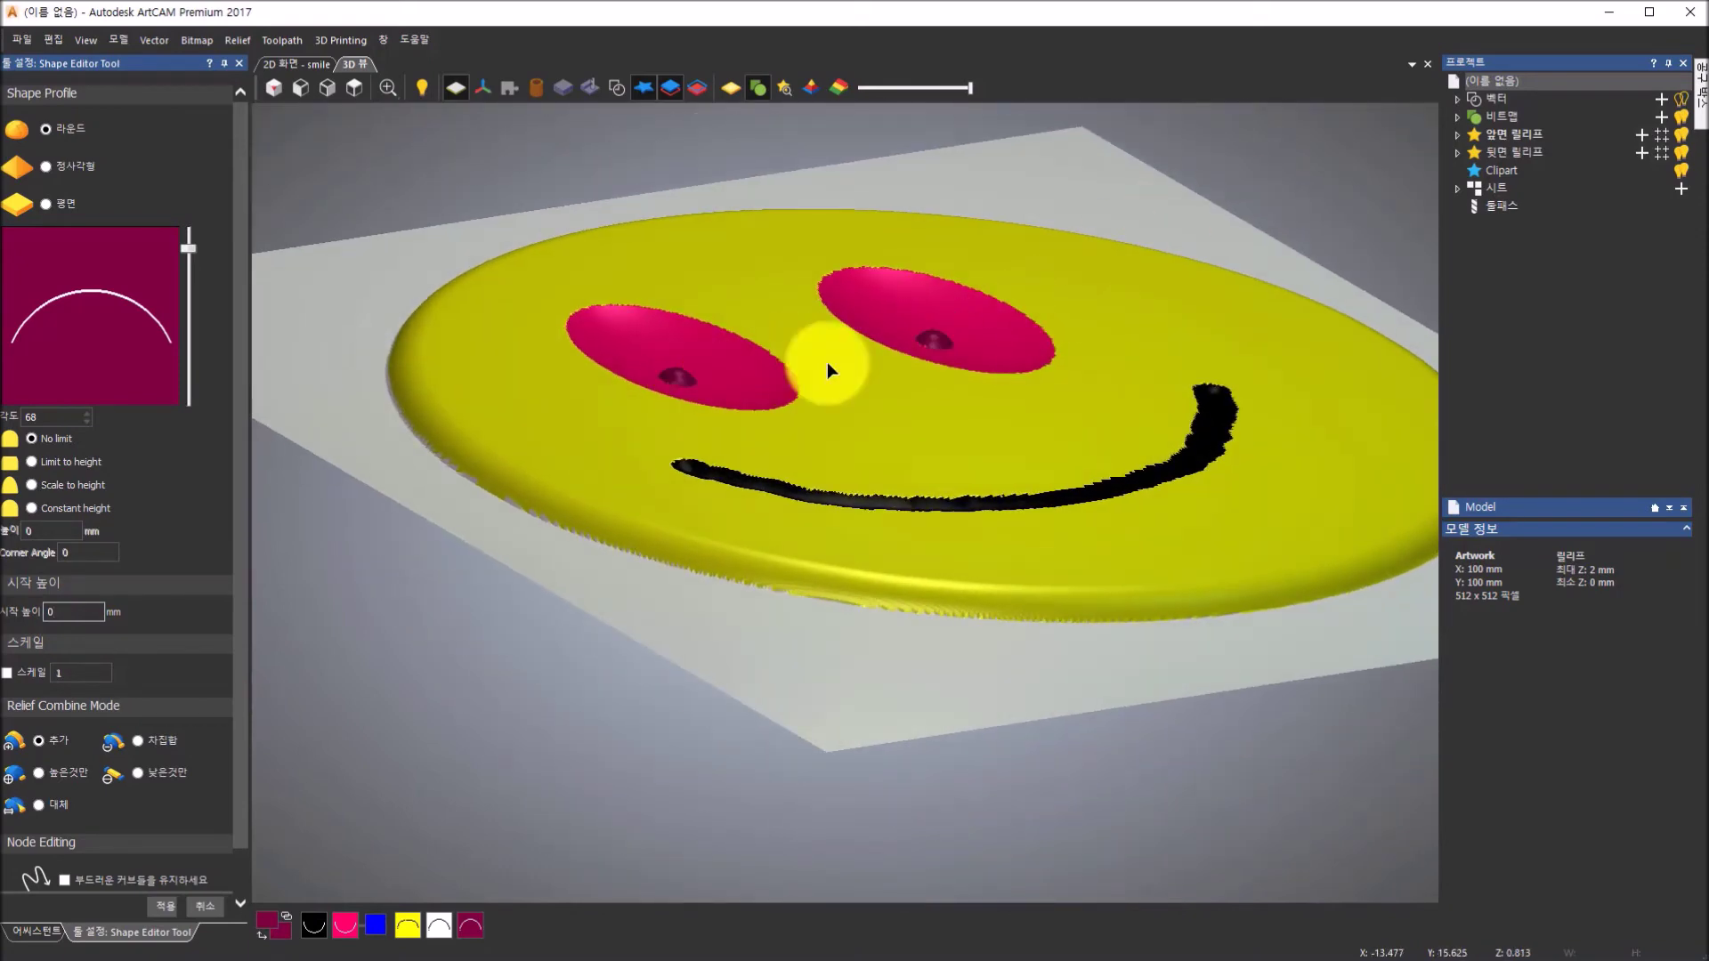
scroll(669, 349, "up", 4)
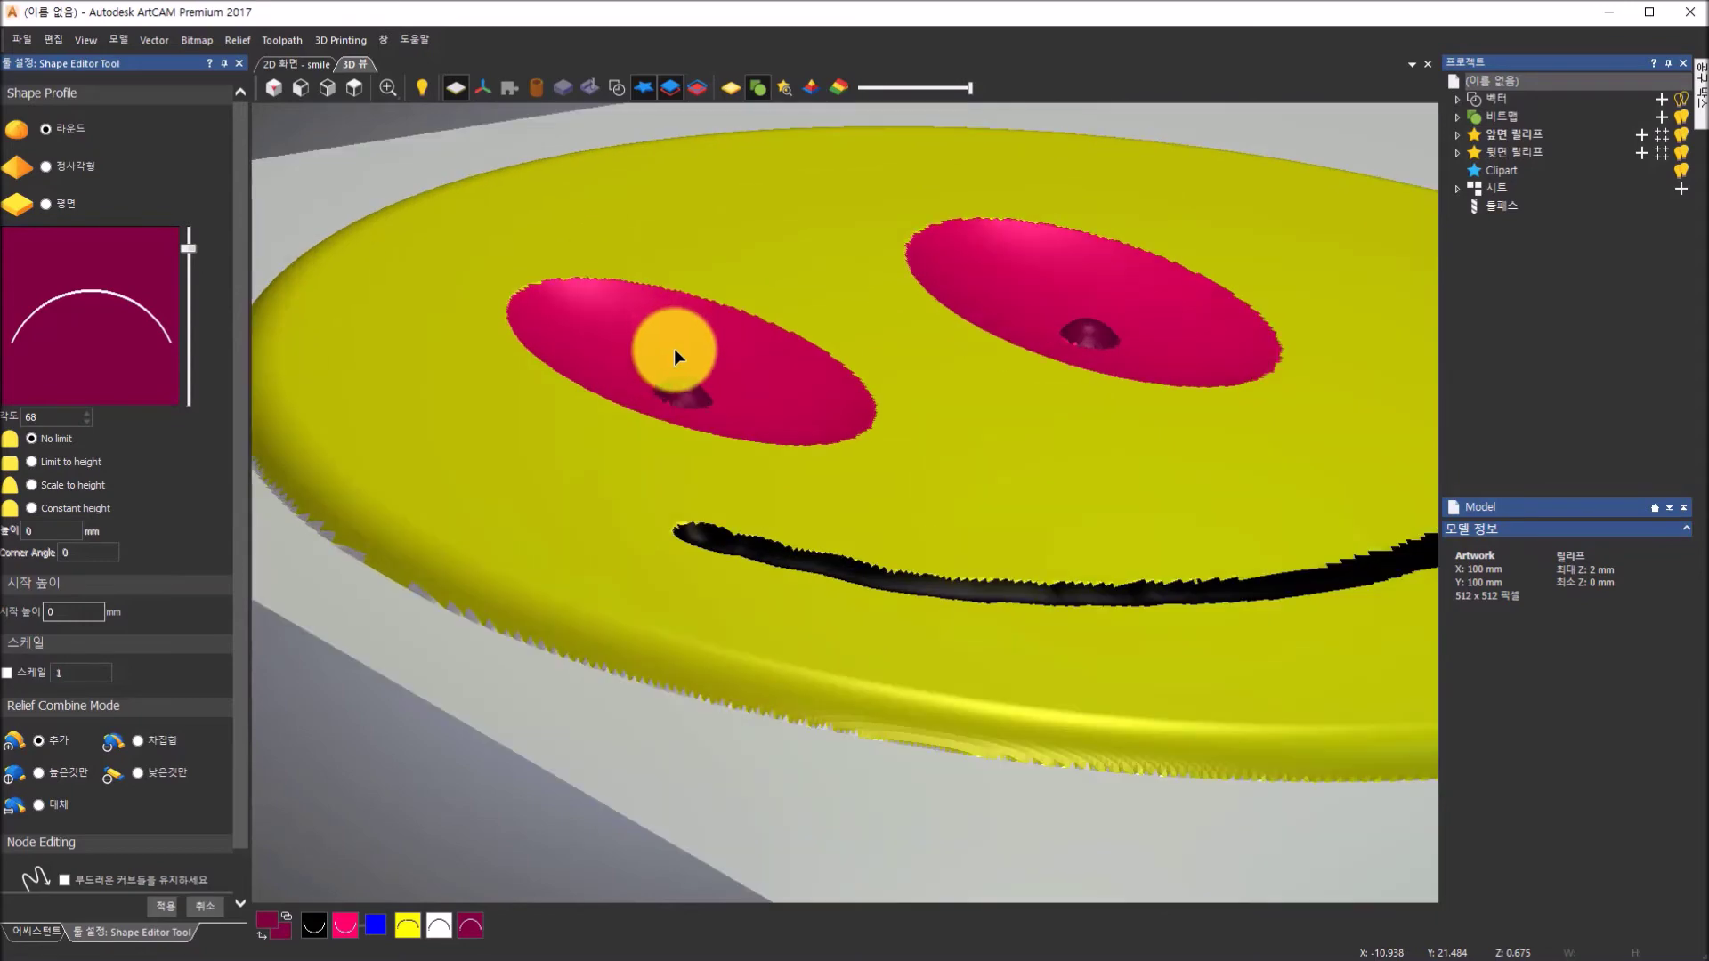
left_click_drag(798, 436, 951, 412)
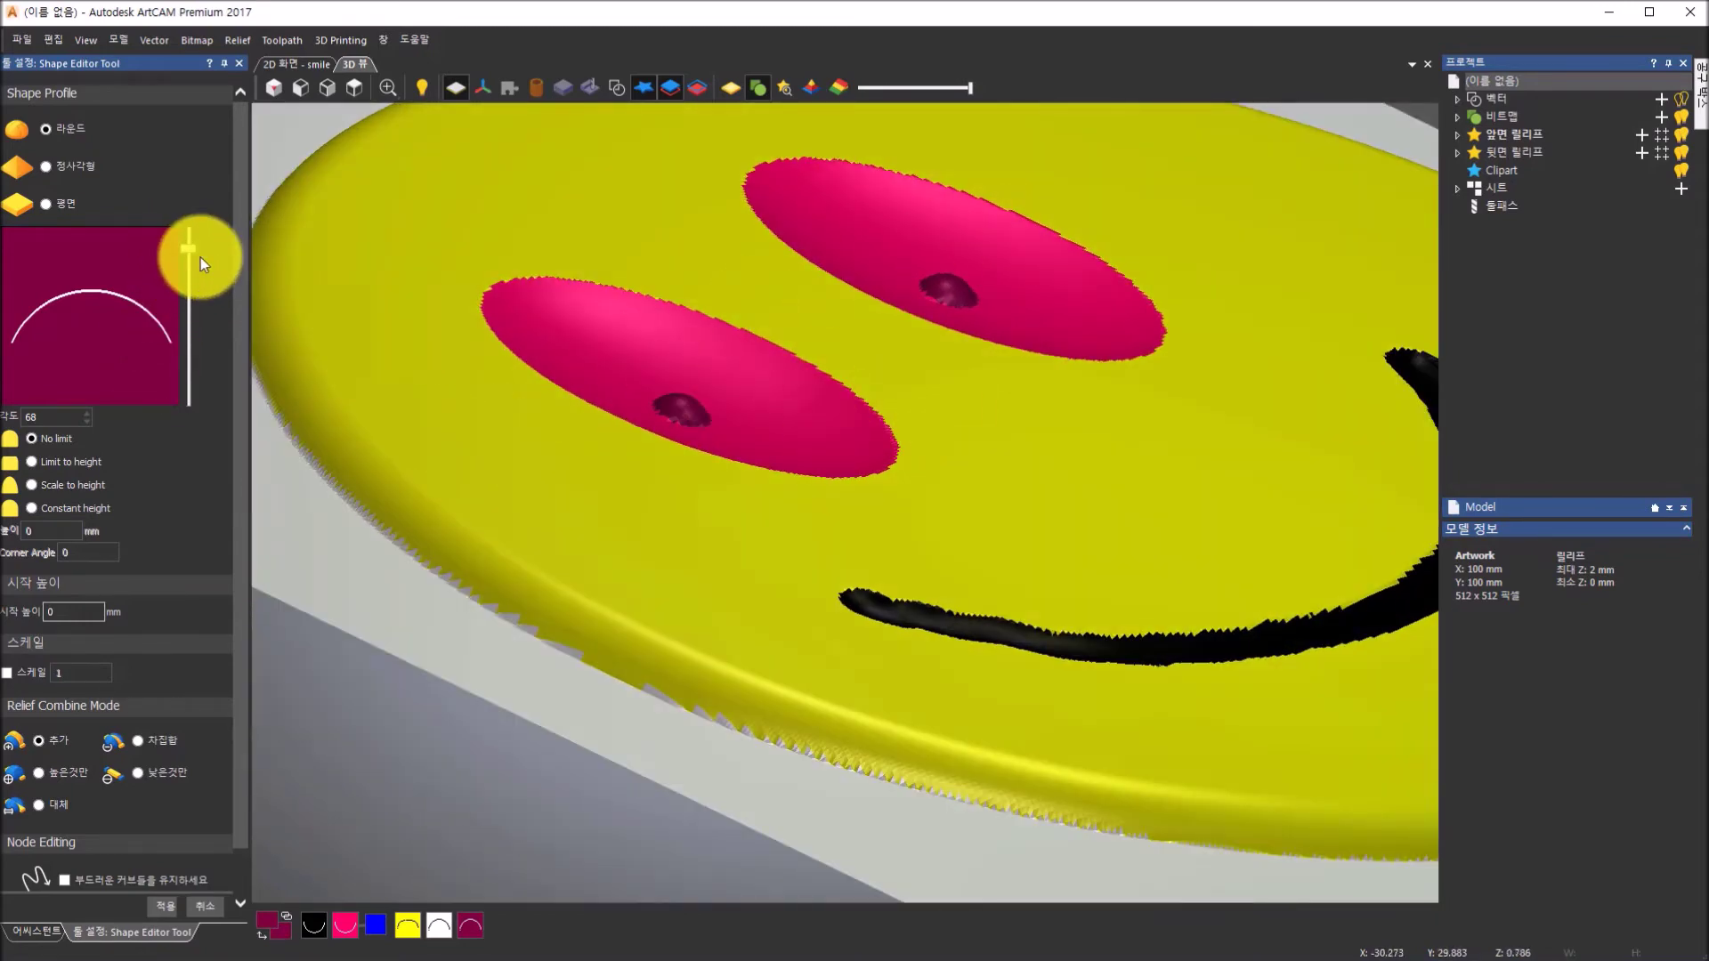
left_click_drag(194, 249, 185, 254)
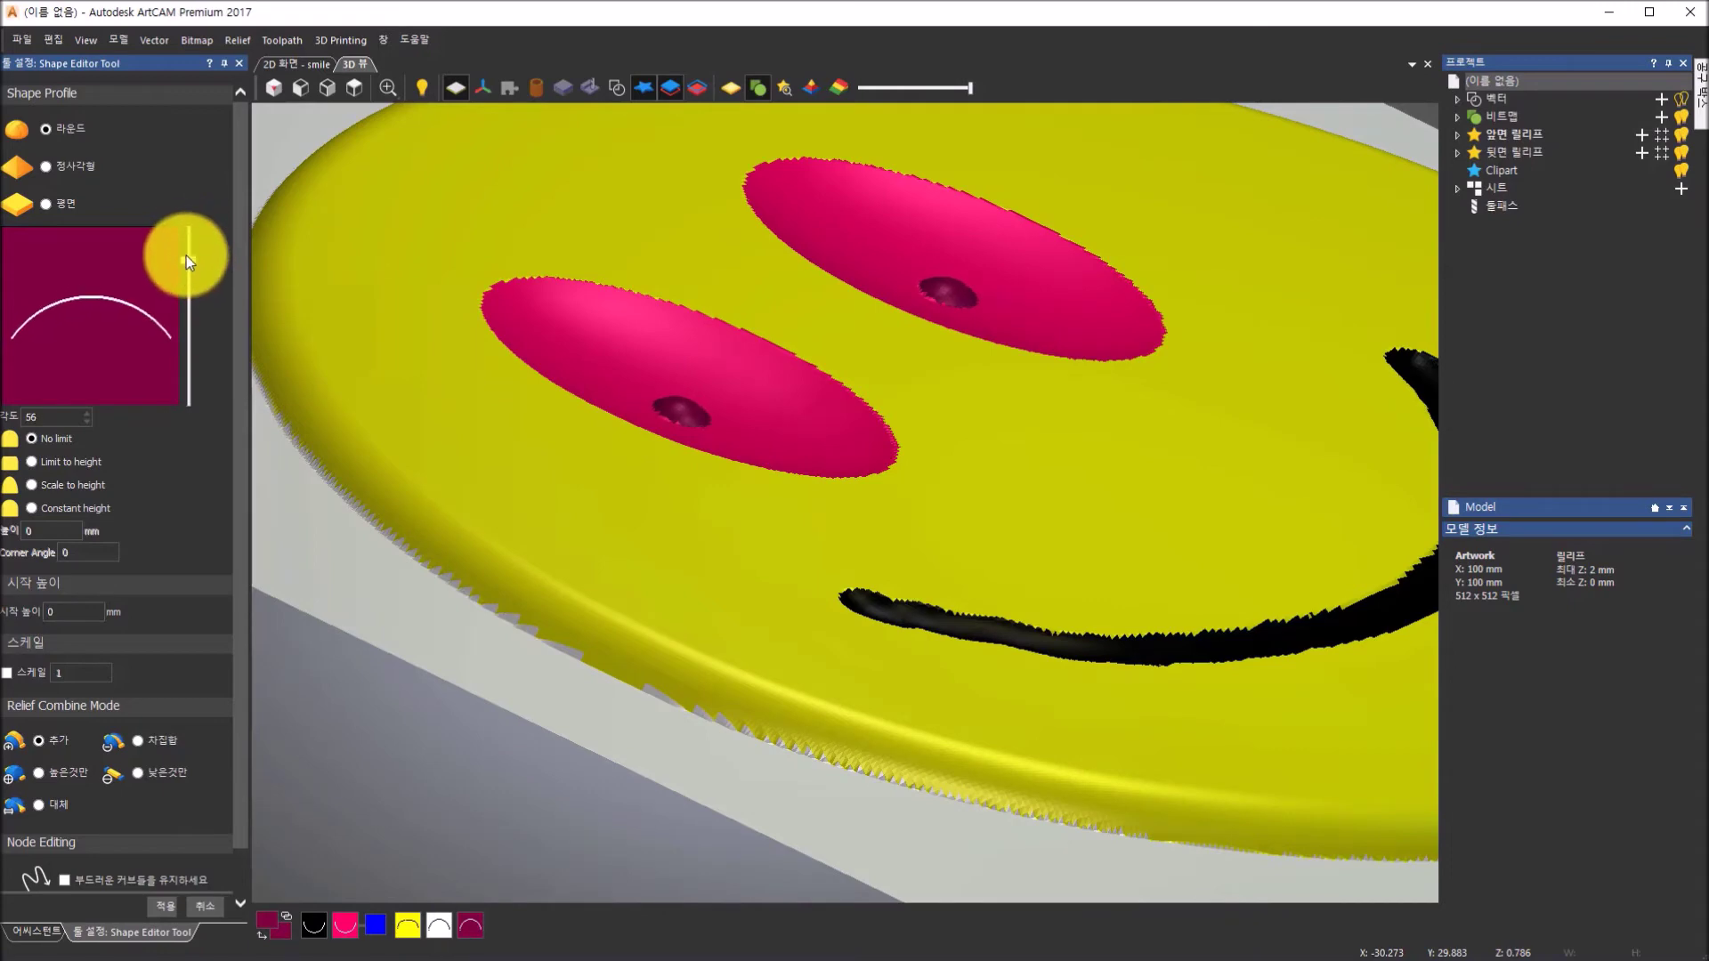
left_click(352, 93)
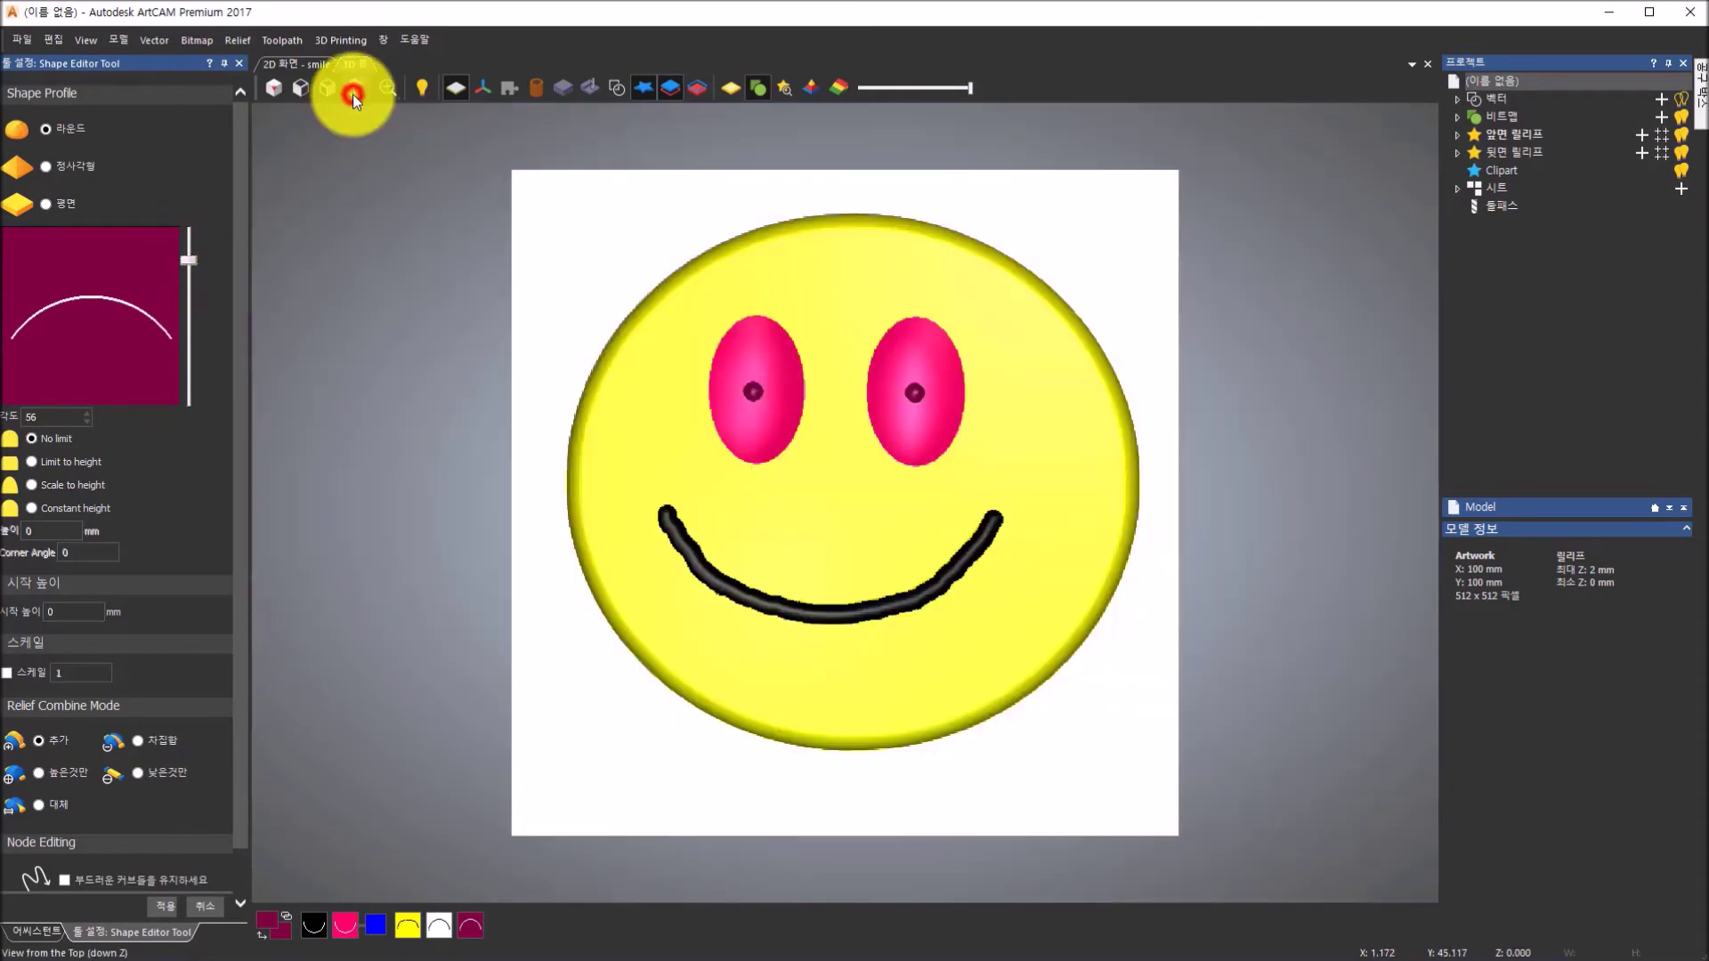
left_click(153, 908)
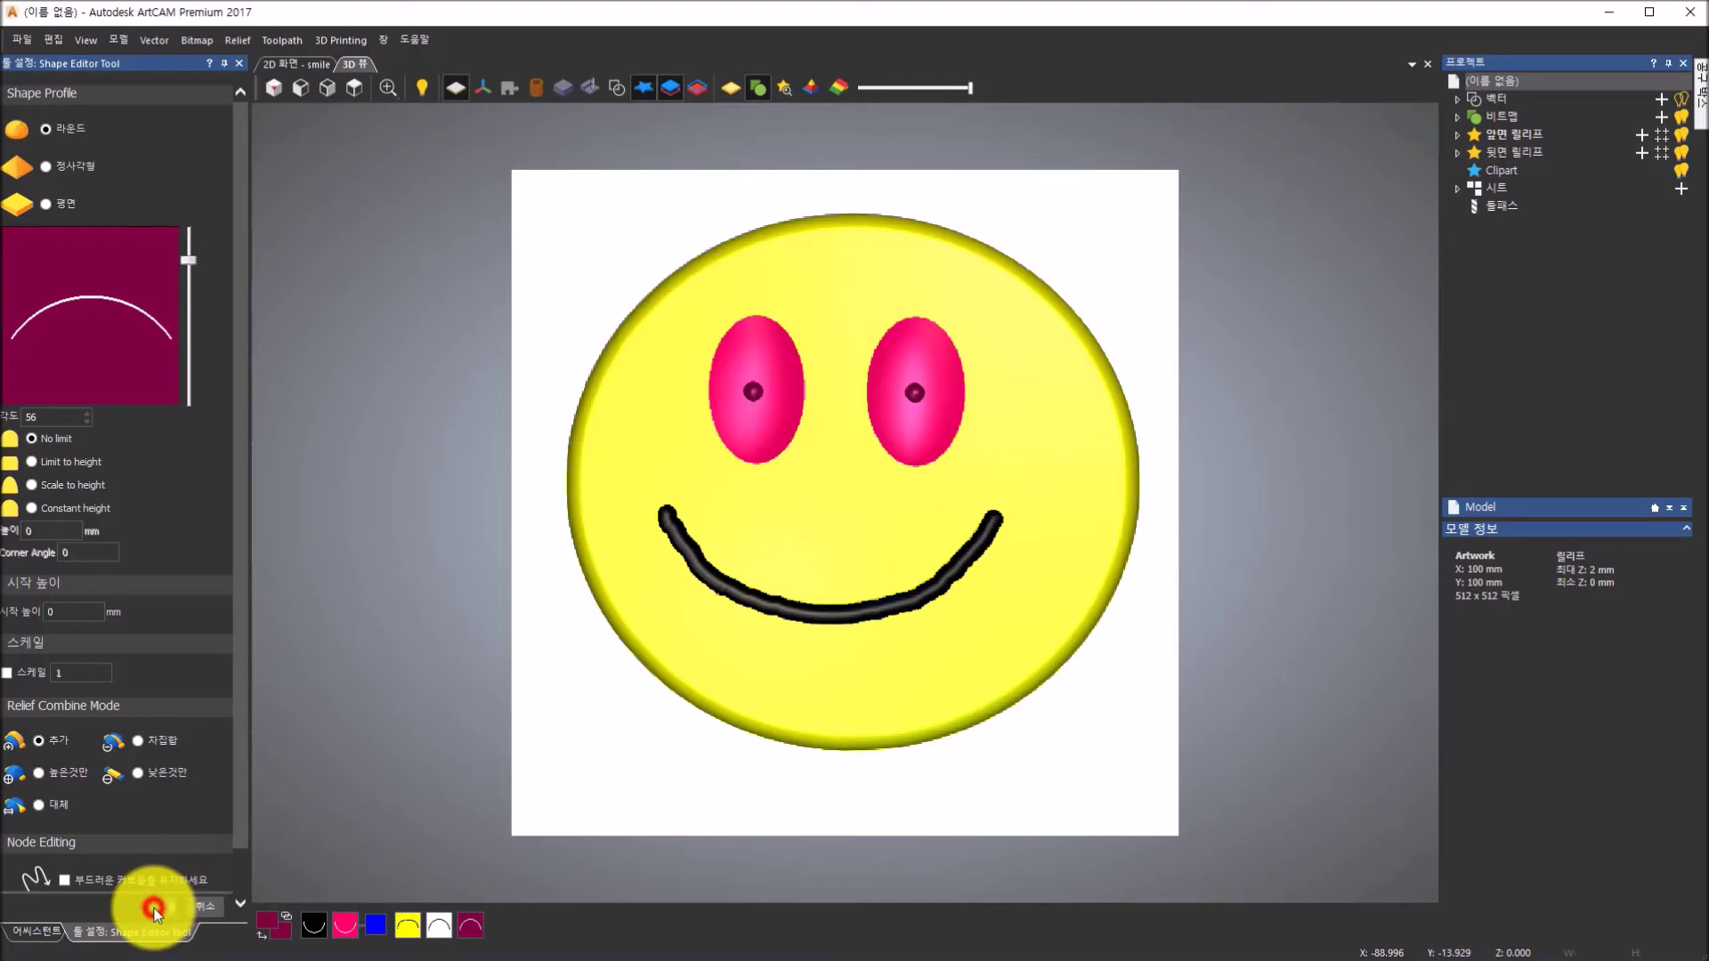
left_click(212, 913)
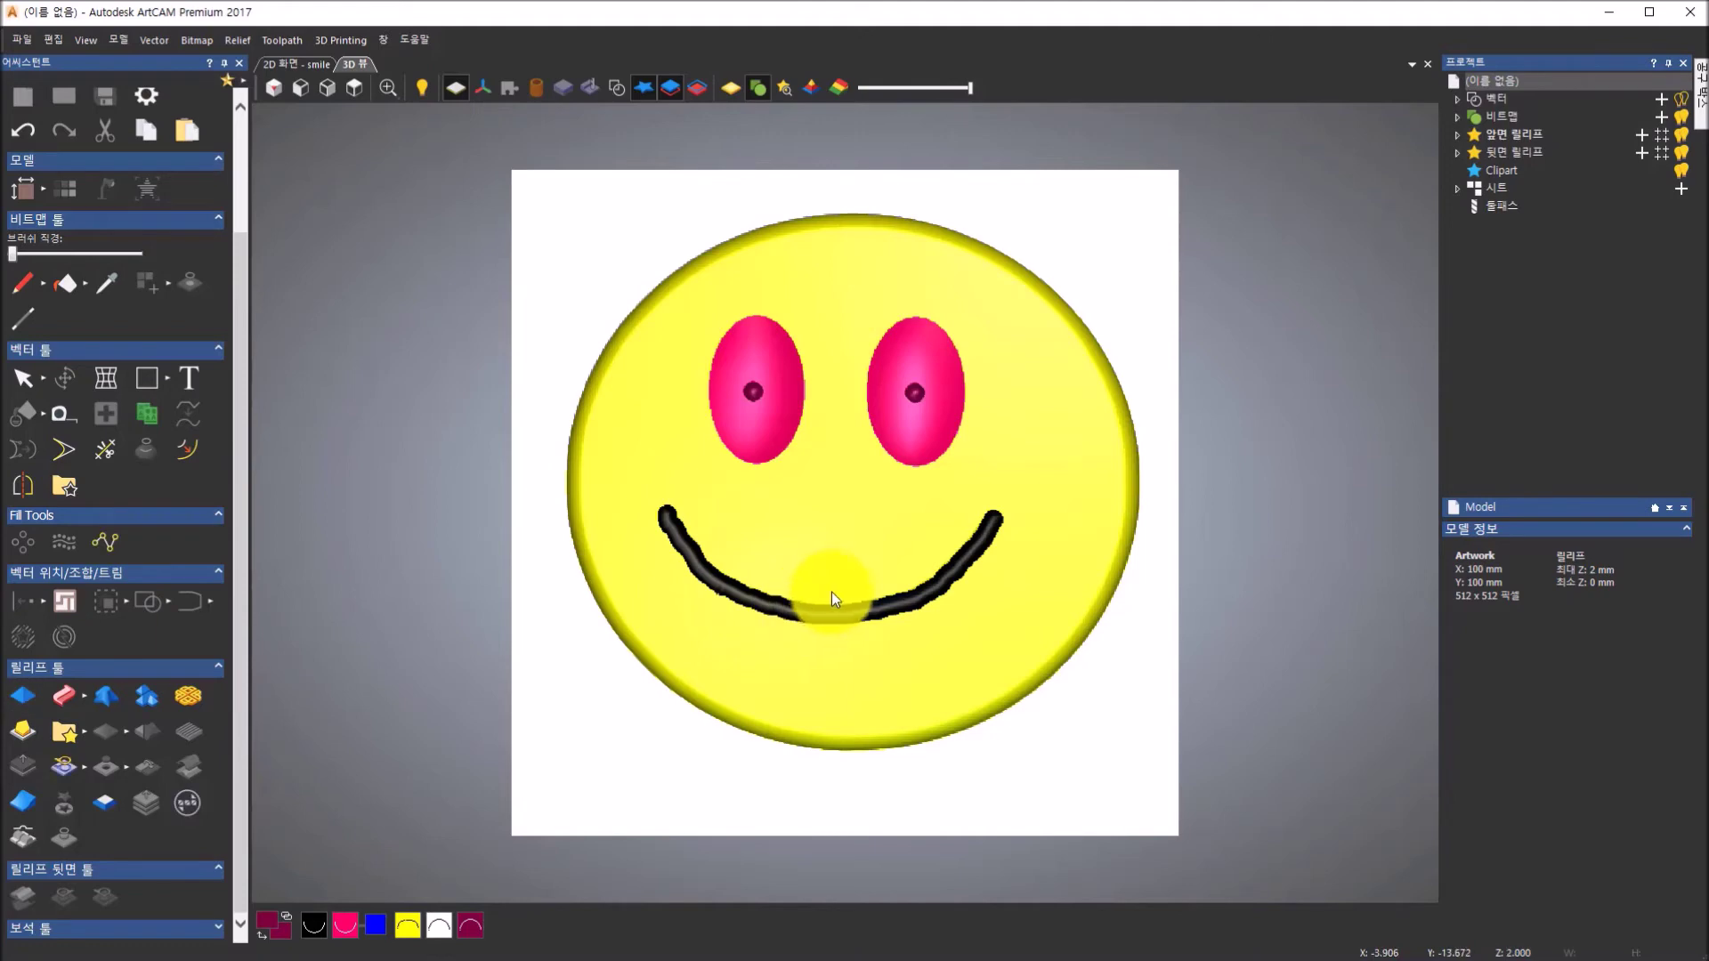
- Display the 3D relief in plain material shading and examine the mouth's pixel edges in the 2D view
left_click(730, 89)
left_click_drag(928, 639, 1017, 470)
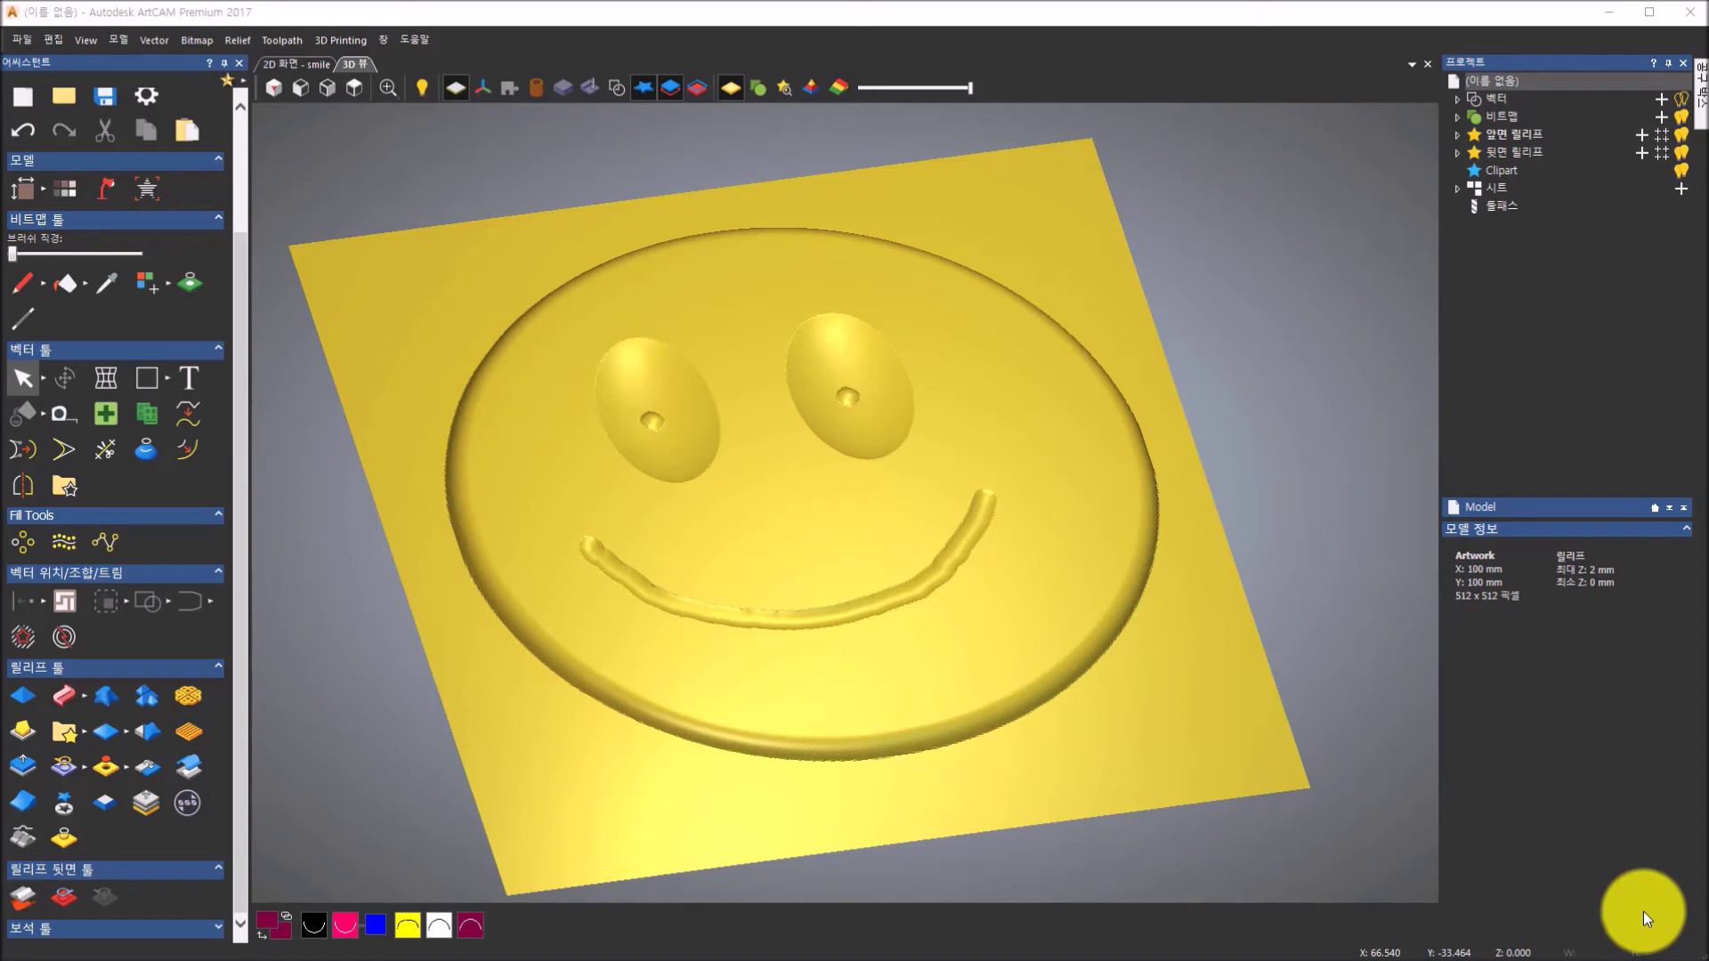
left_click(280, 71)
scroll(556, 589, "up", 3)
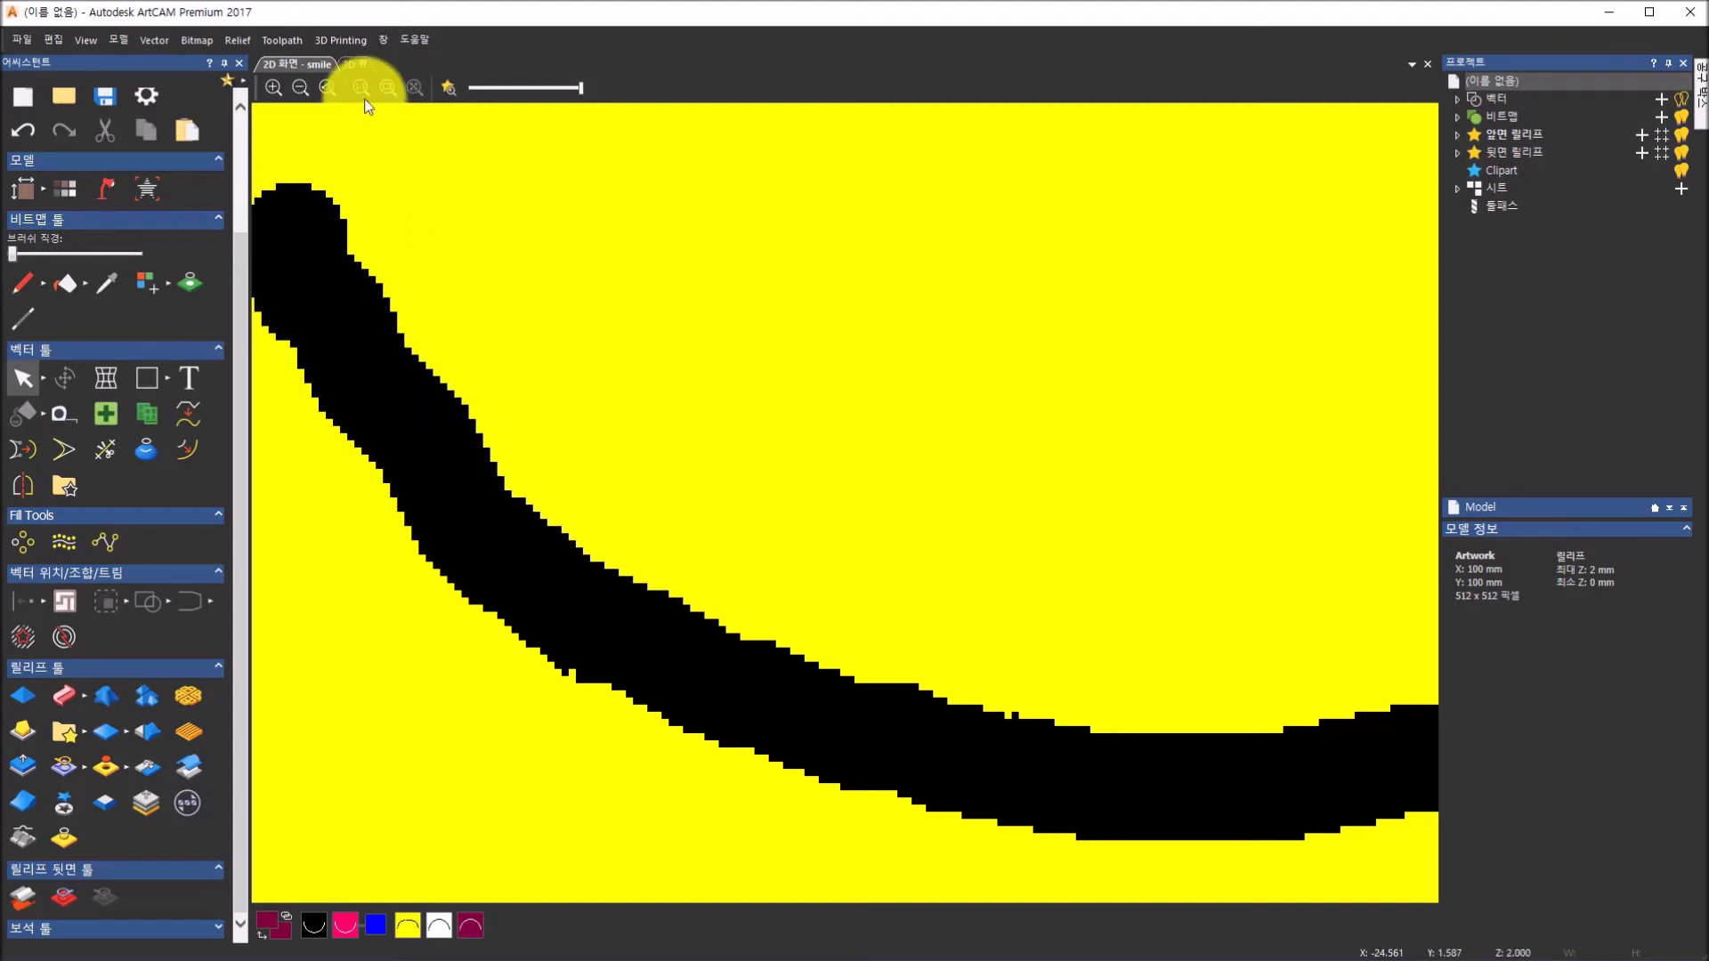
left_click(355, 65)
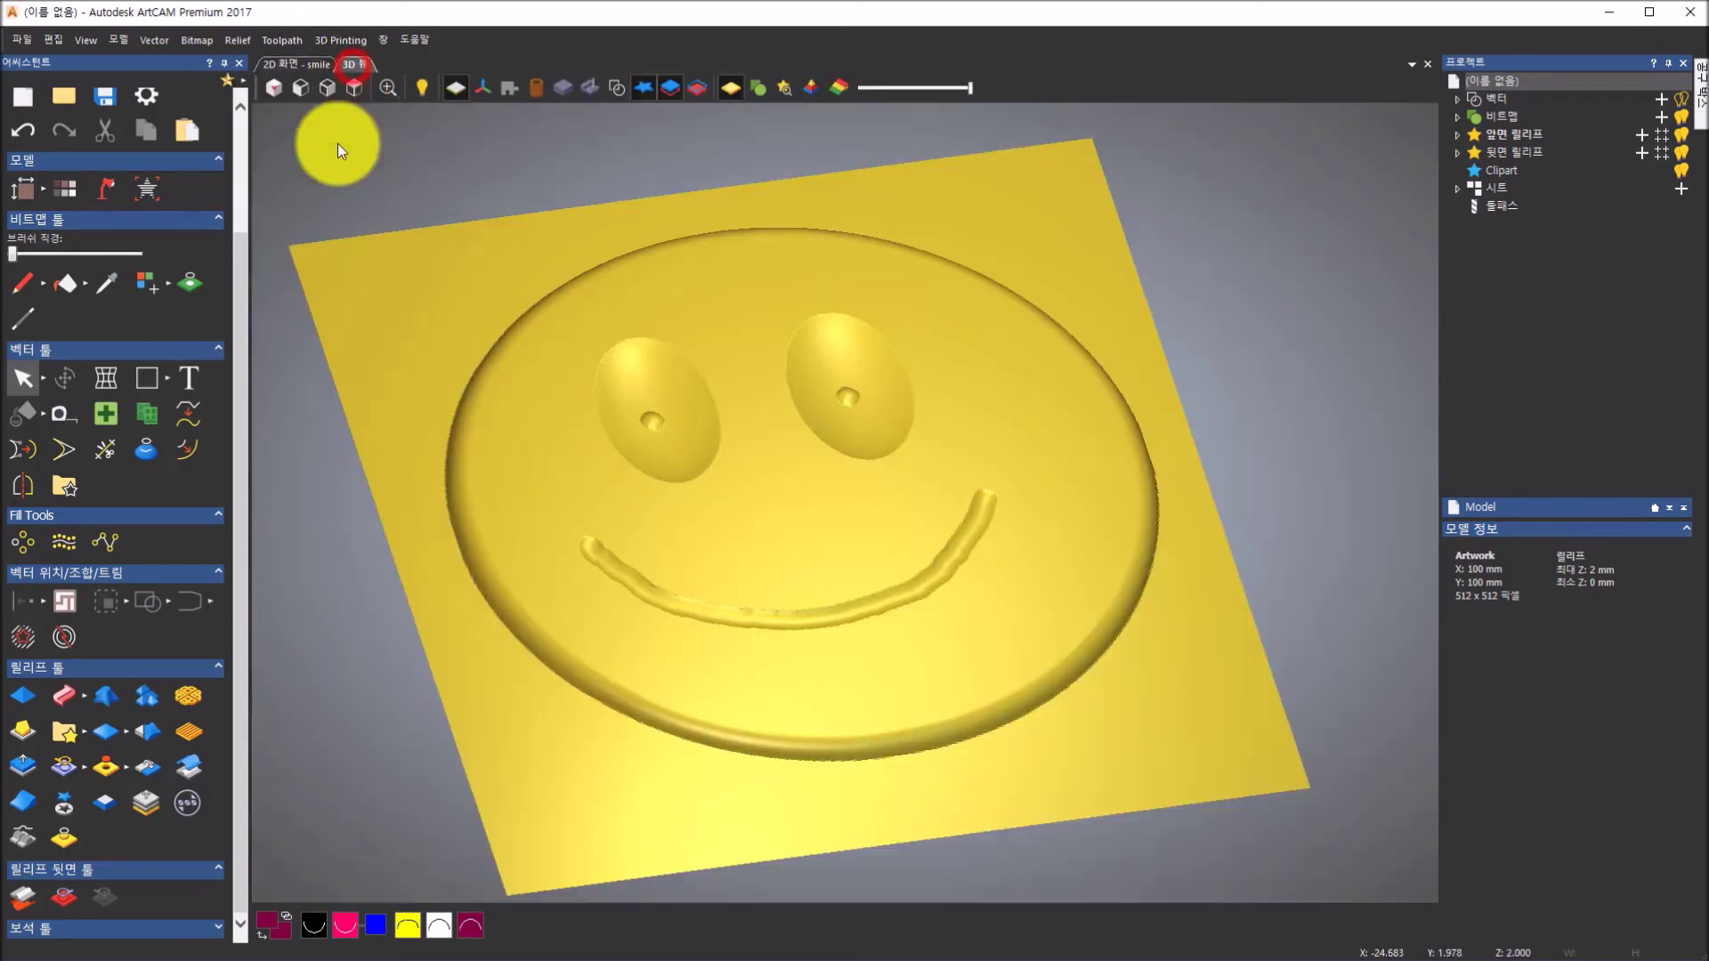
- Smooth the whole relief layer several times with one smoothing pass each, and close the smoothing dialog
left_click(152, 732)
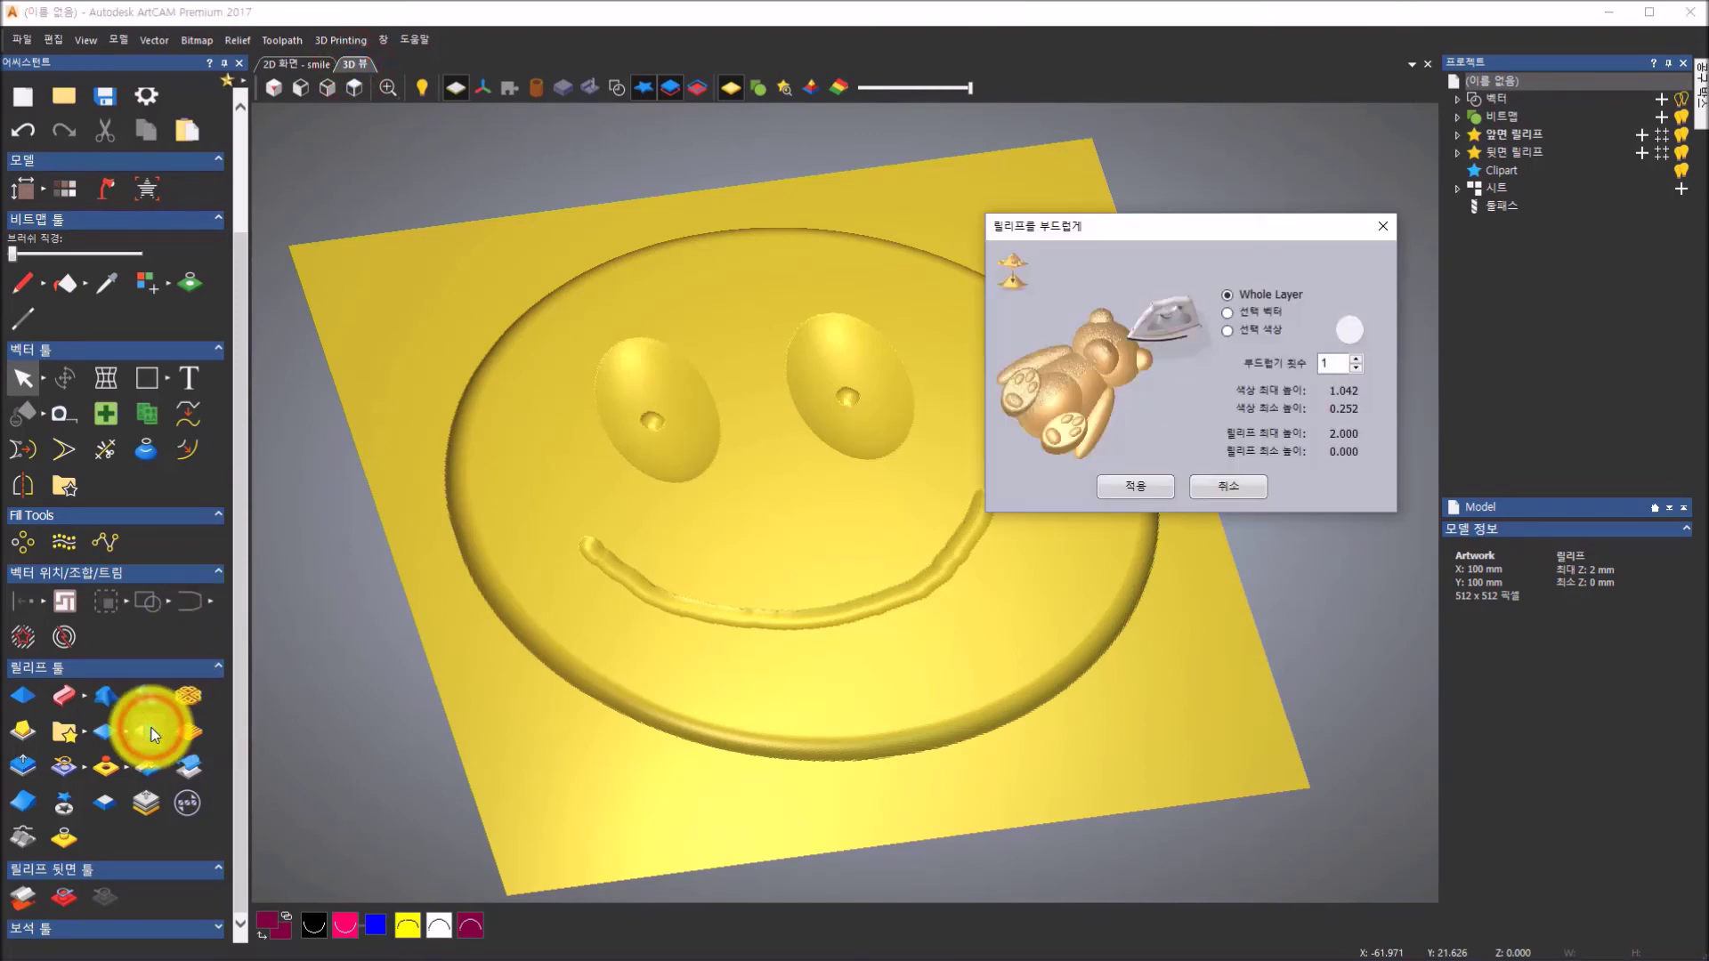
scroll(616, 606, "up", 5)
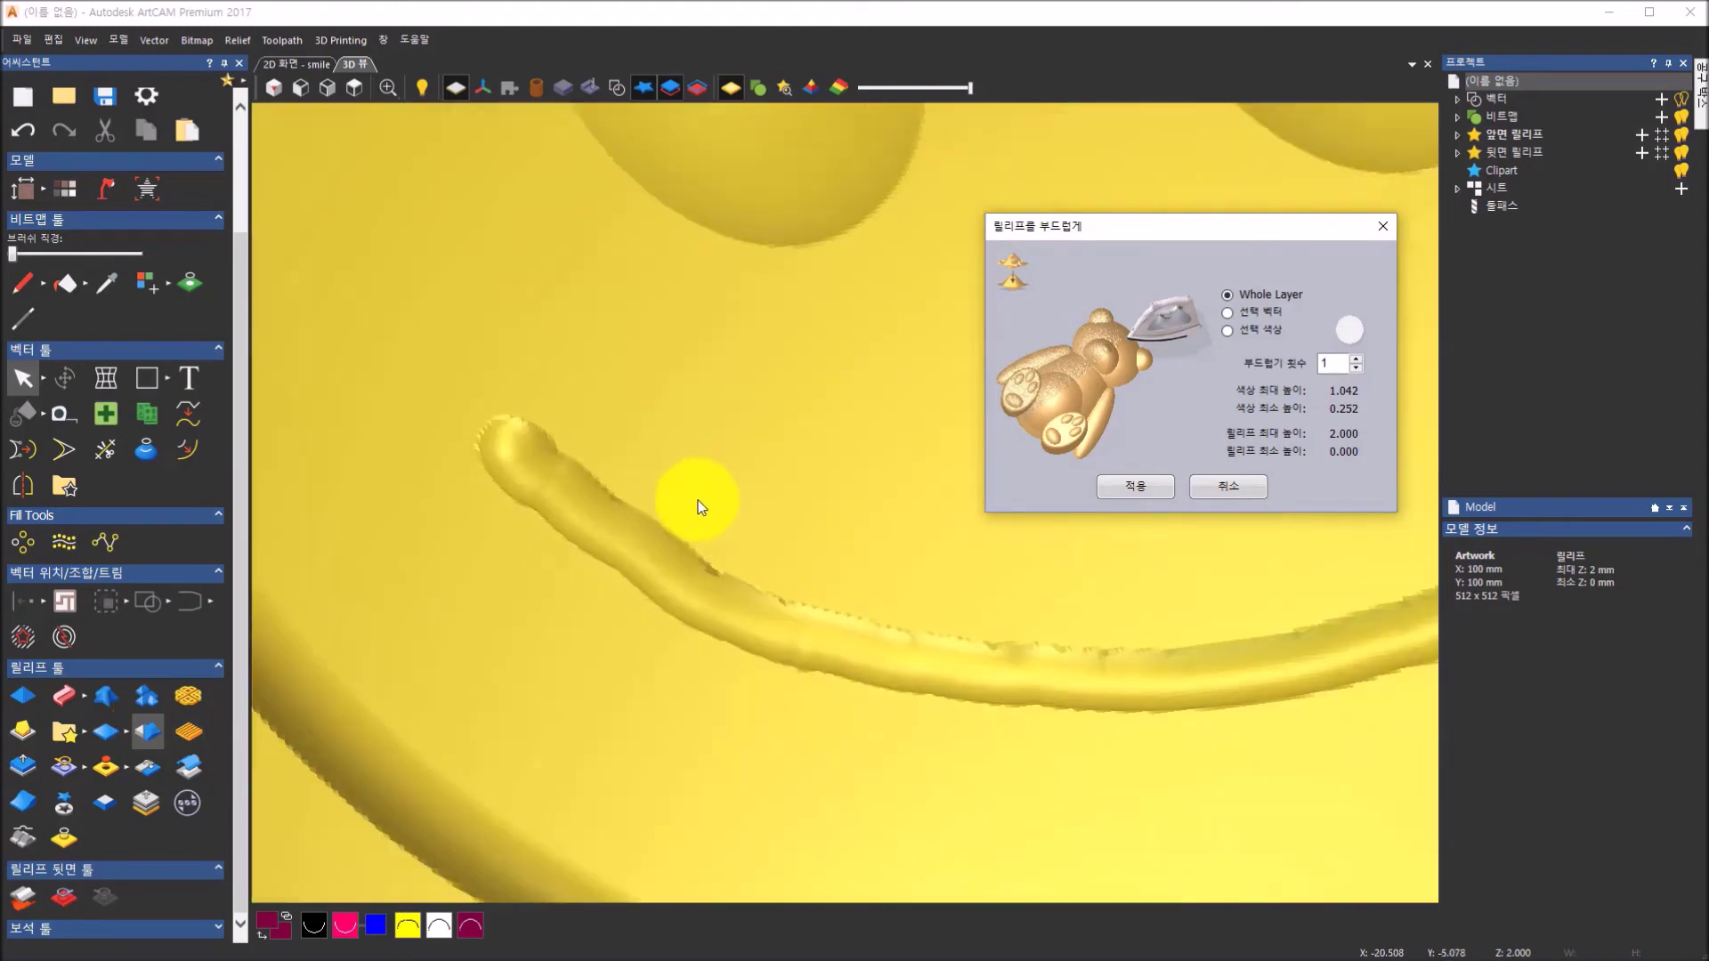
left_click(1134, 498)
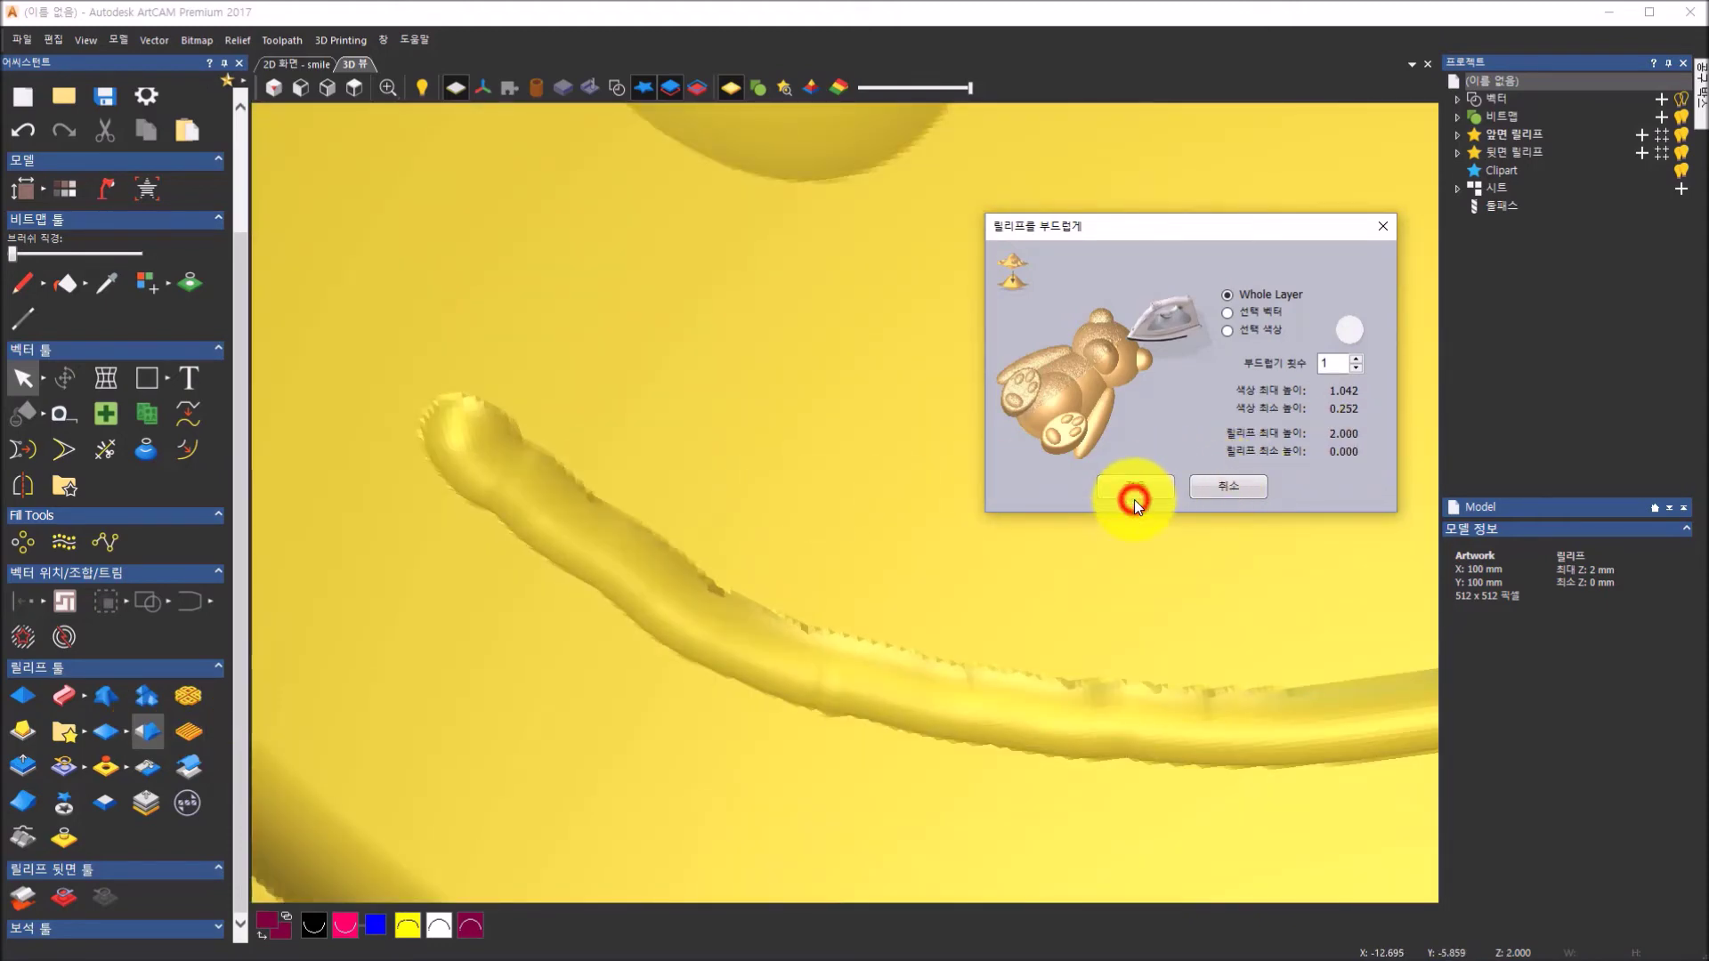
left_click(1135, 486)
left_click(1135, 487)
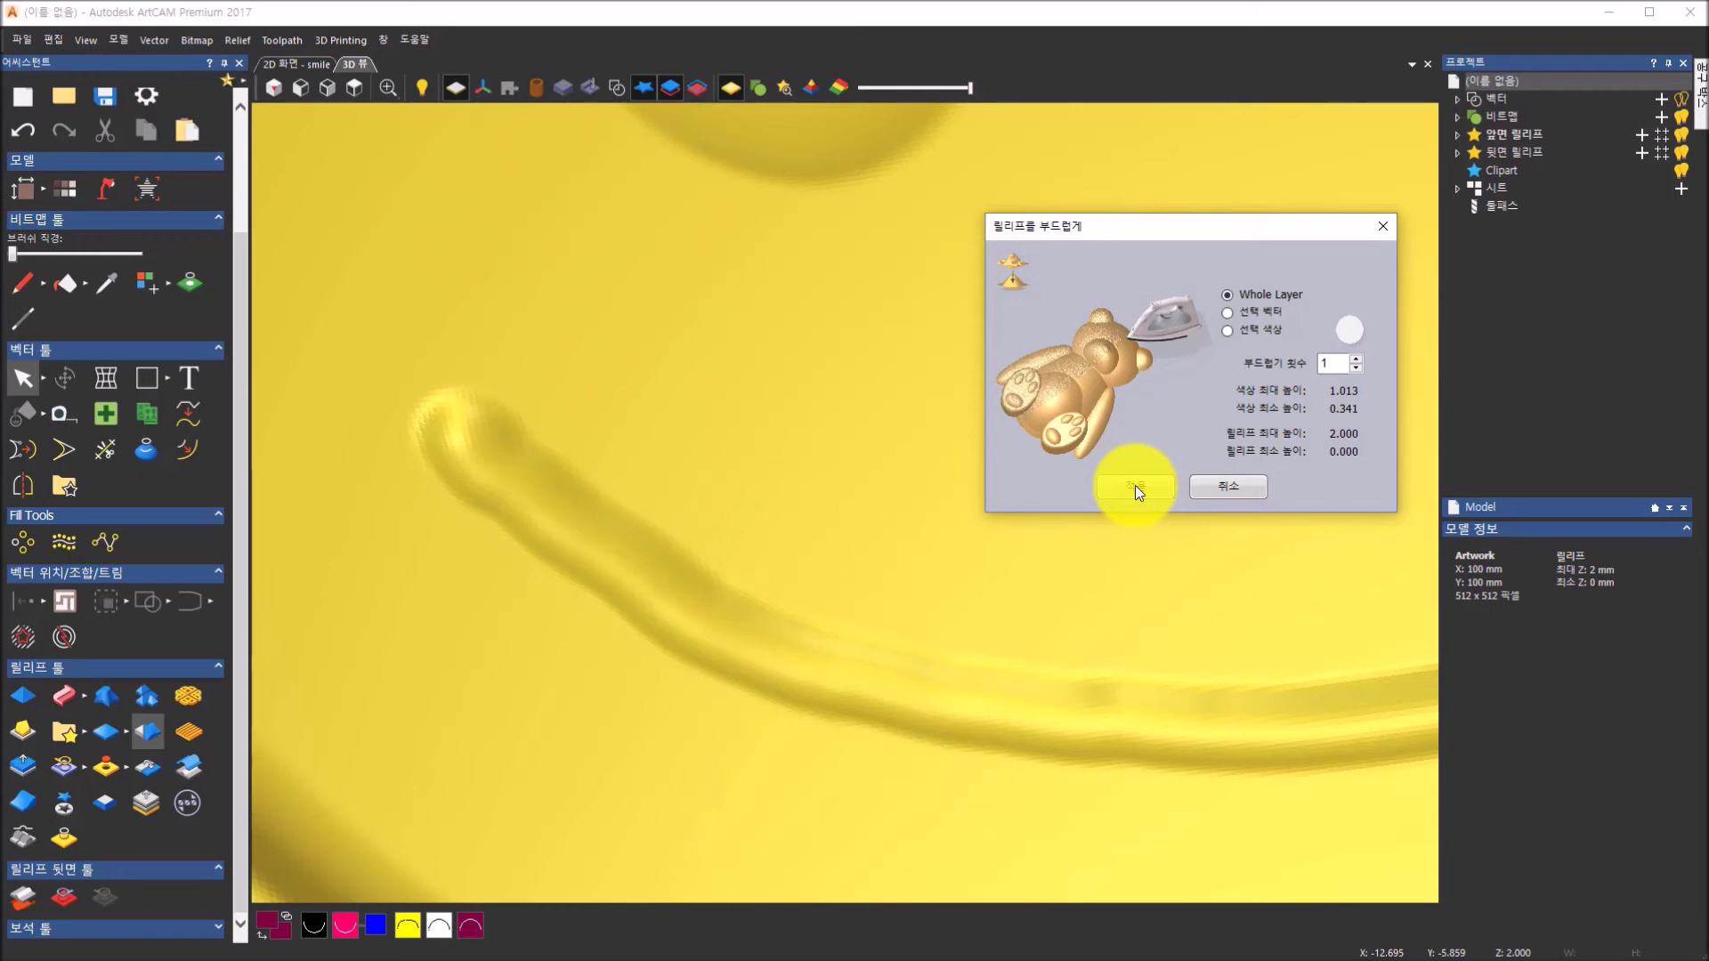
left_click(289, 63)
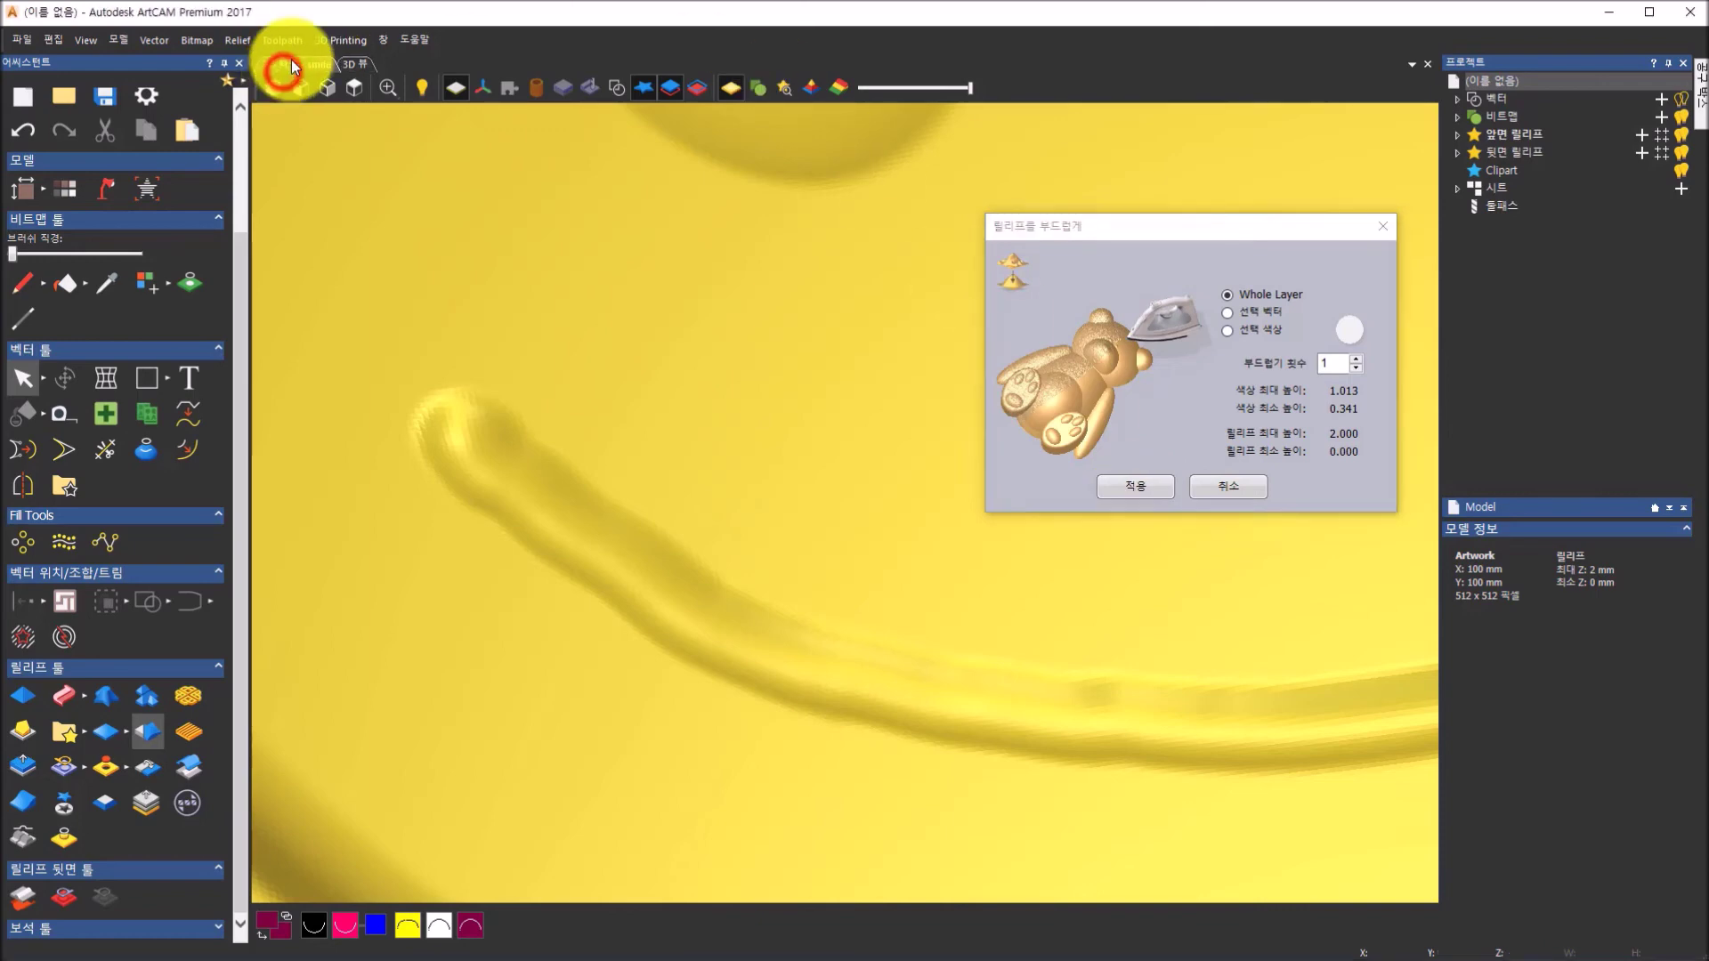
left_click(1226, 491)
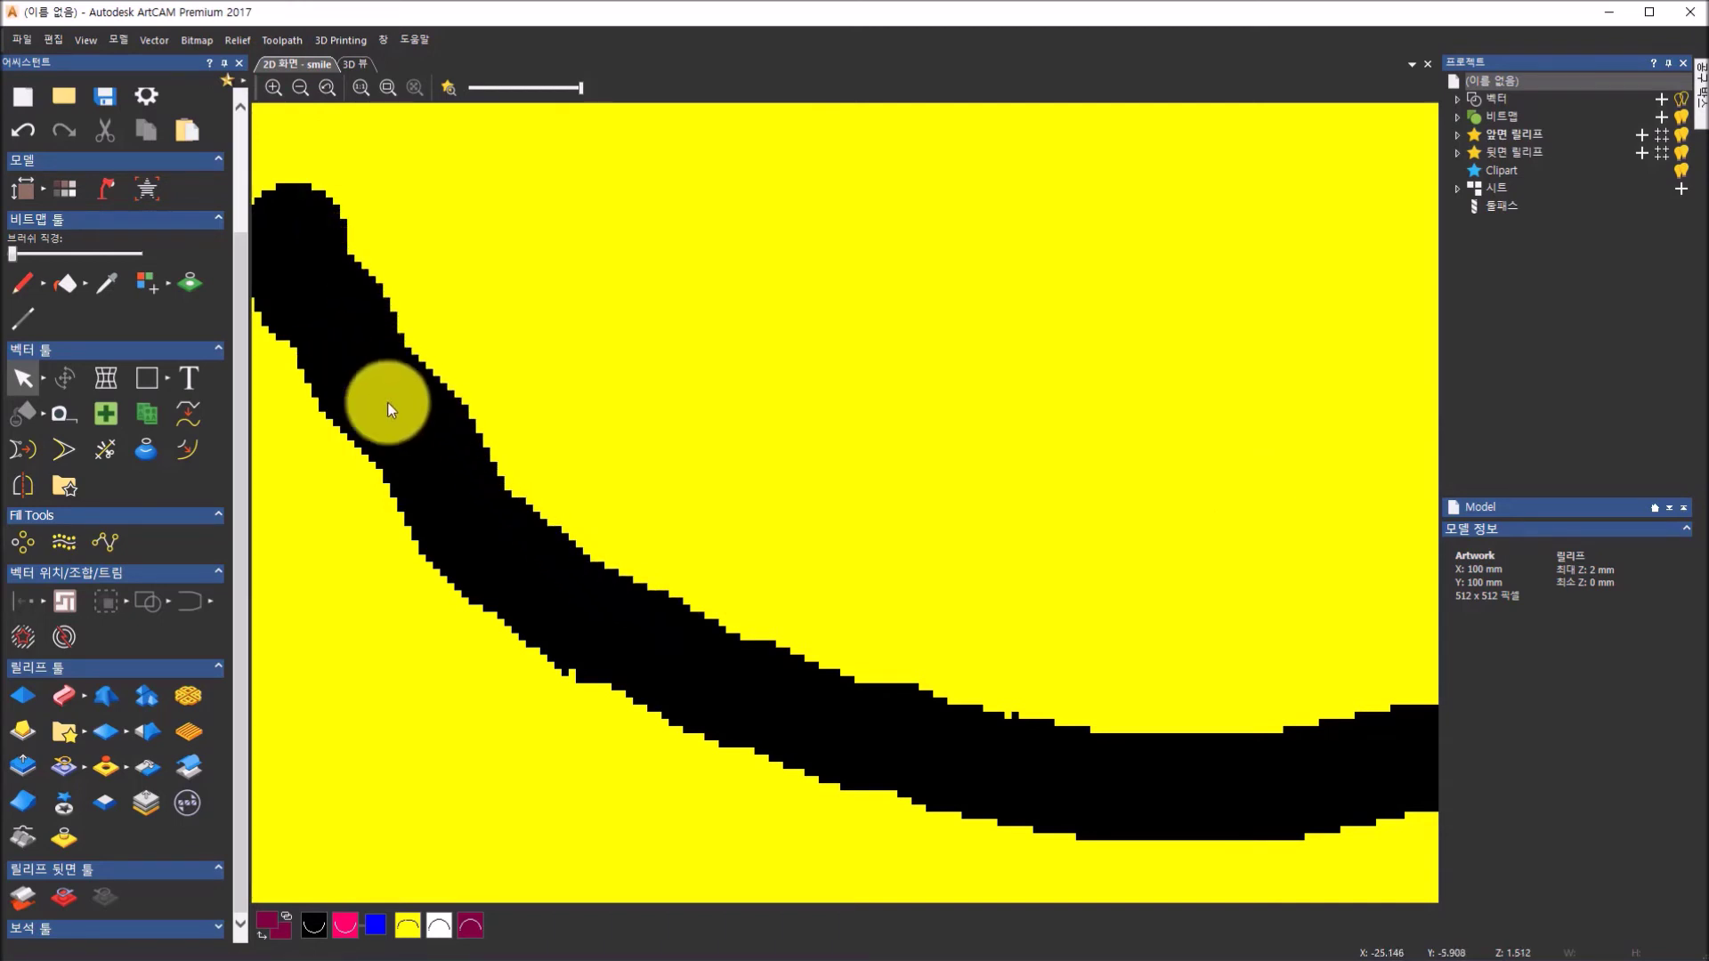
- Create boundary vectors from the maroon primary colour of the bitmap with speckle size 2 pixels and 75% smoothing
scroll(717, 428, "down", 6)
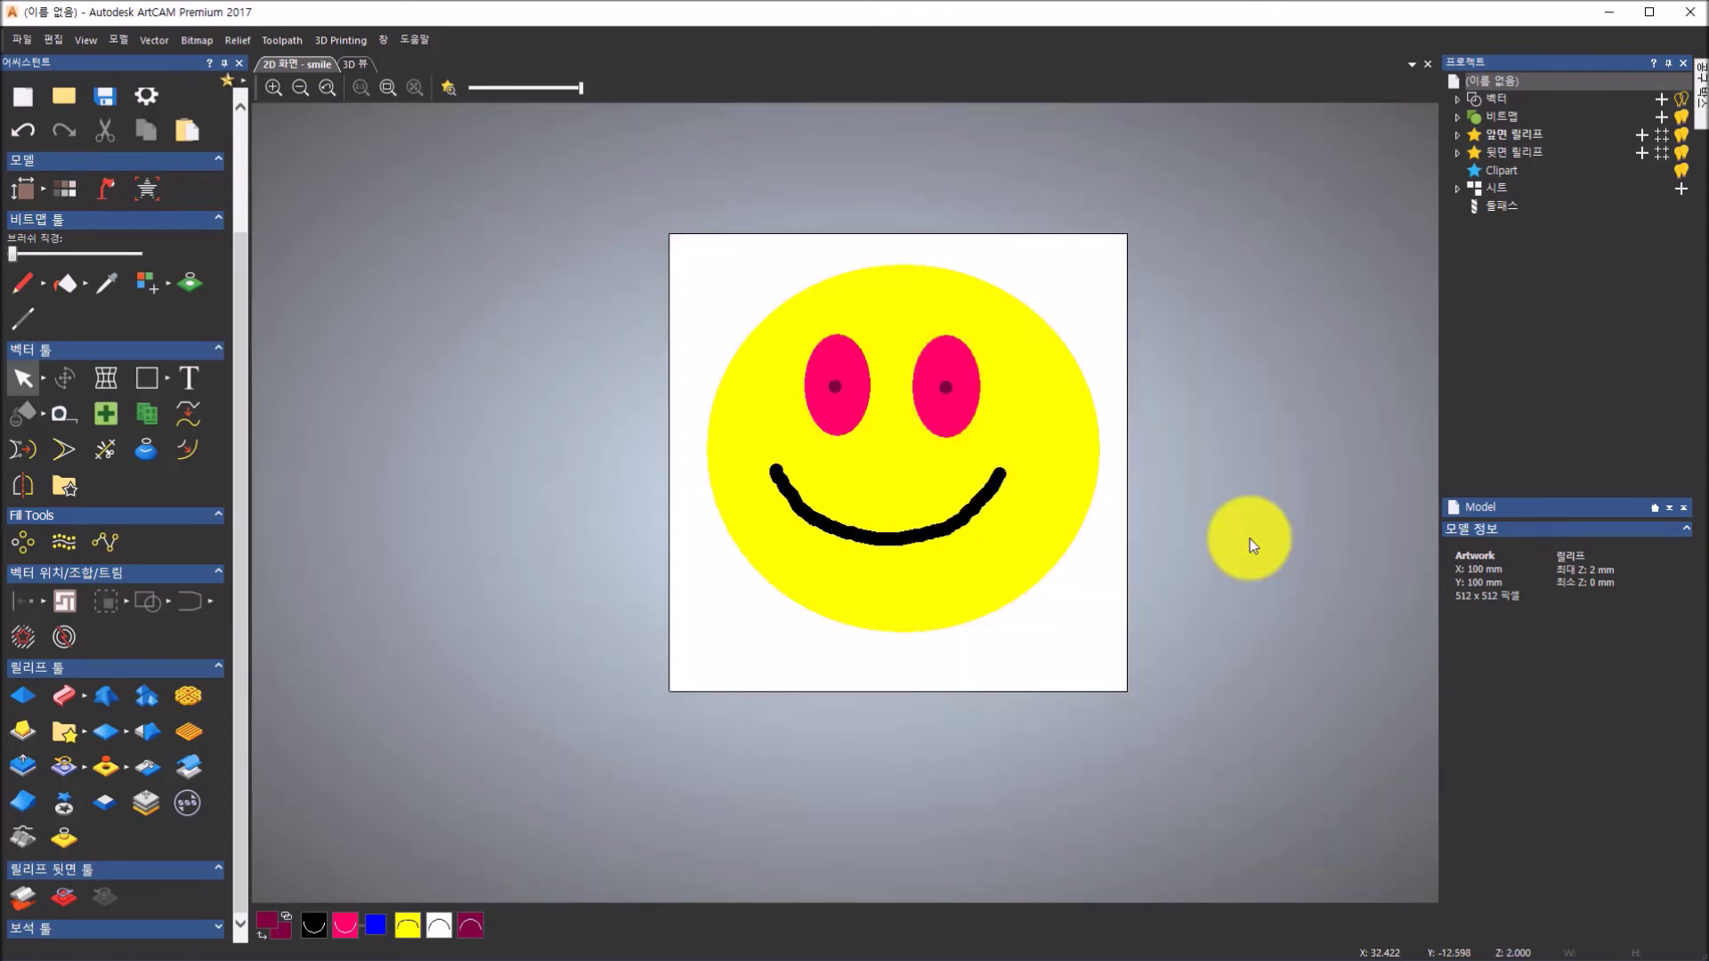
scroll(1077, 384, "up", 3)
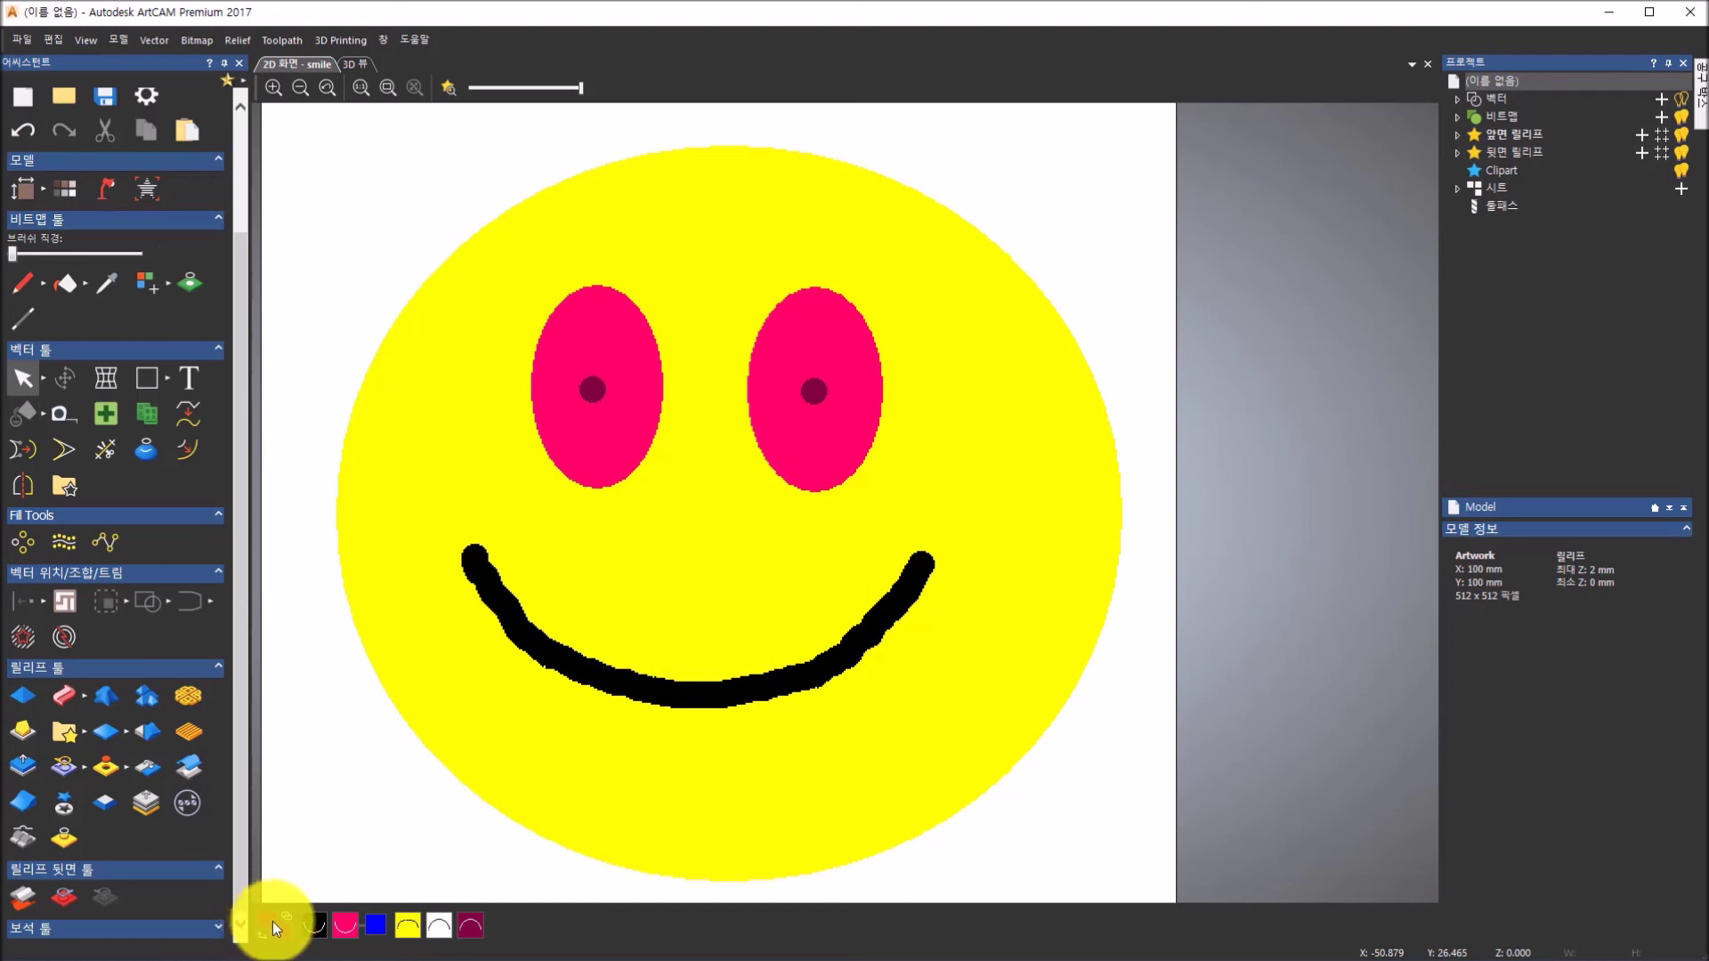
left_click(188, 291)
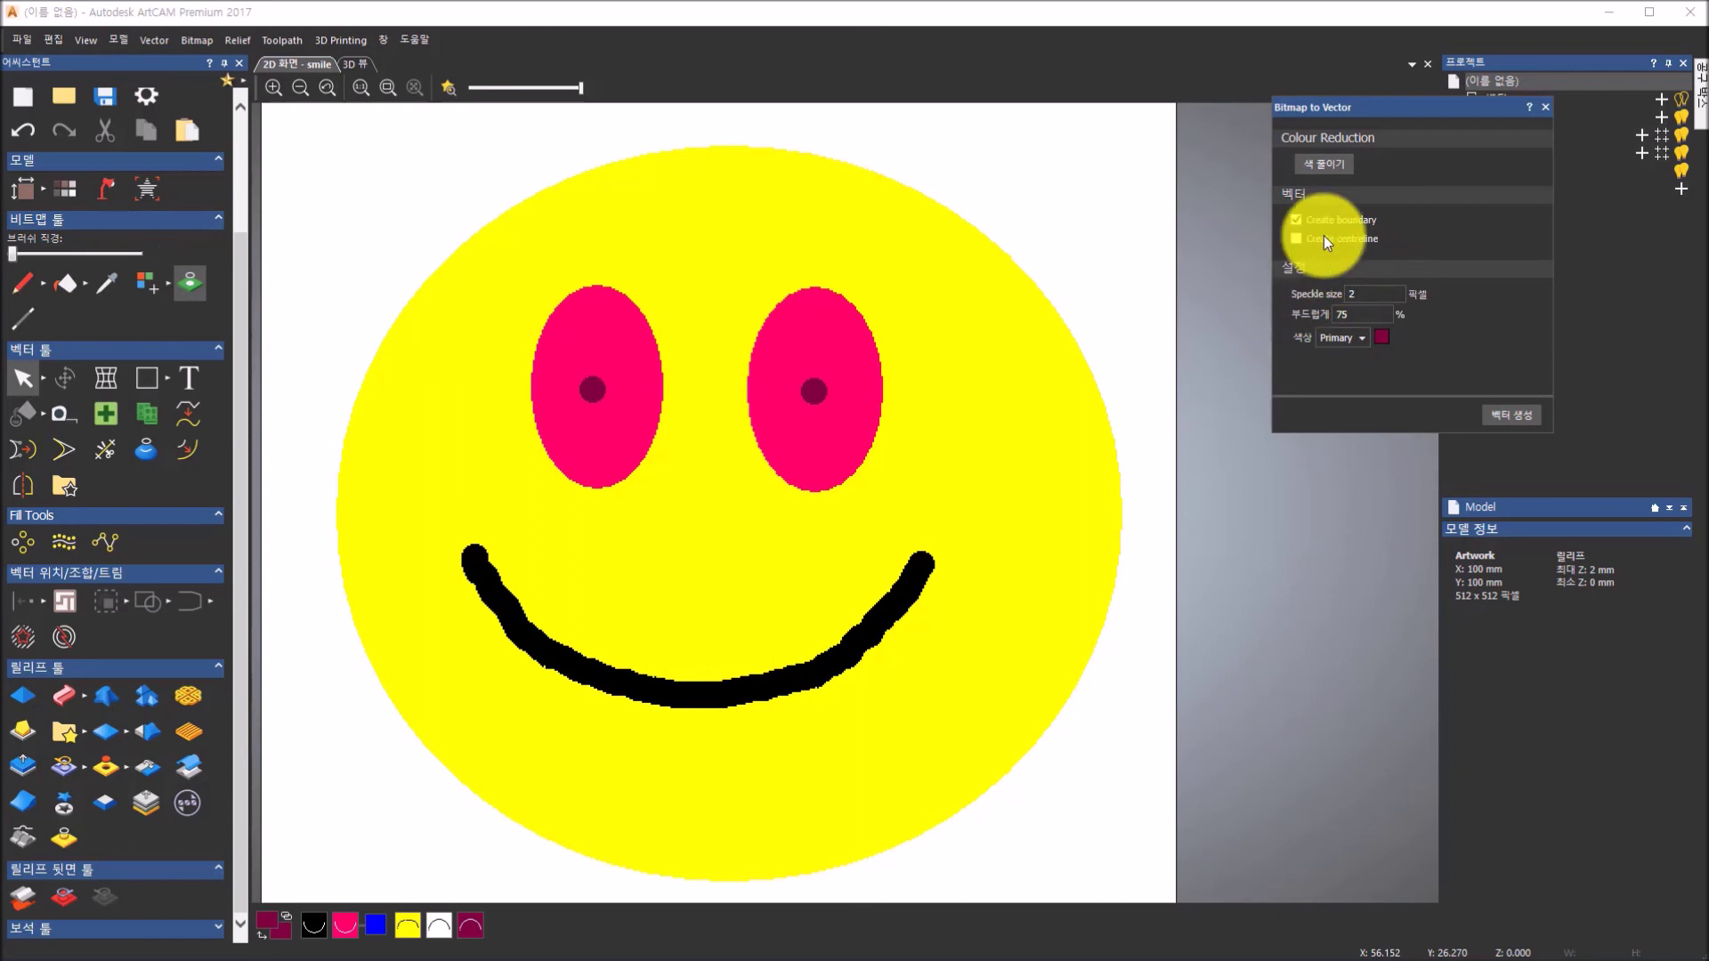
left_click(1523, 413)
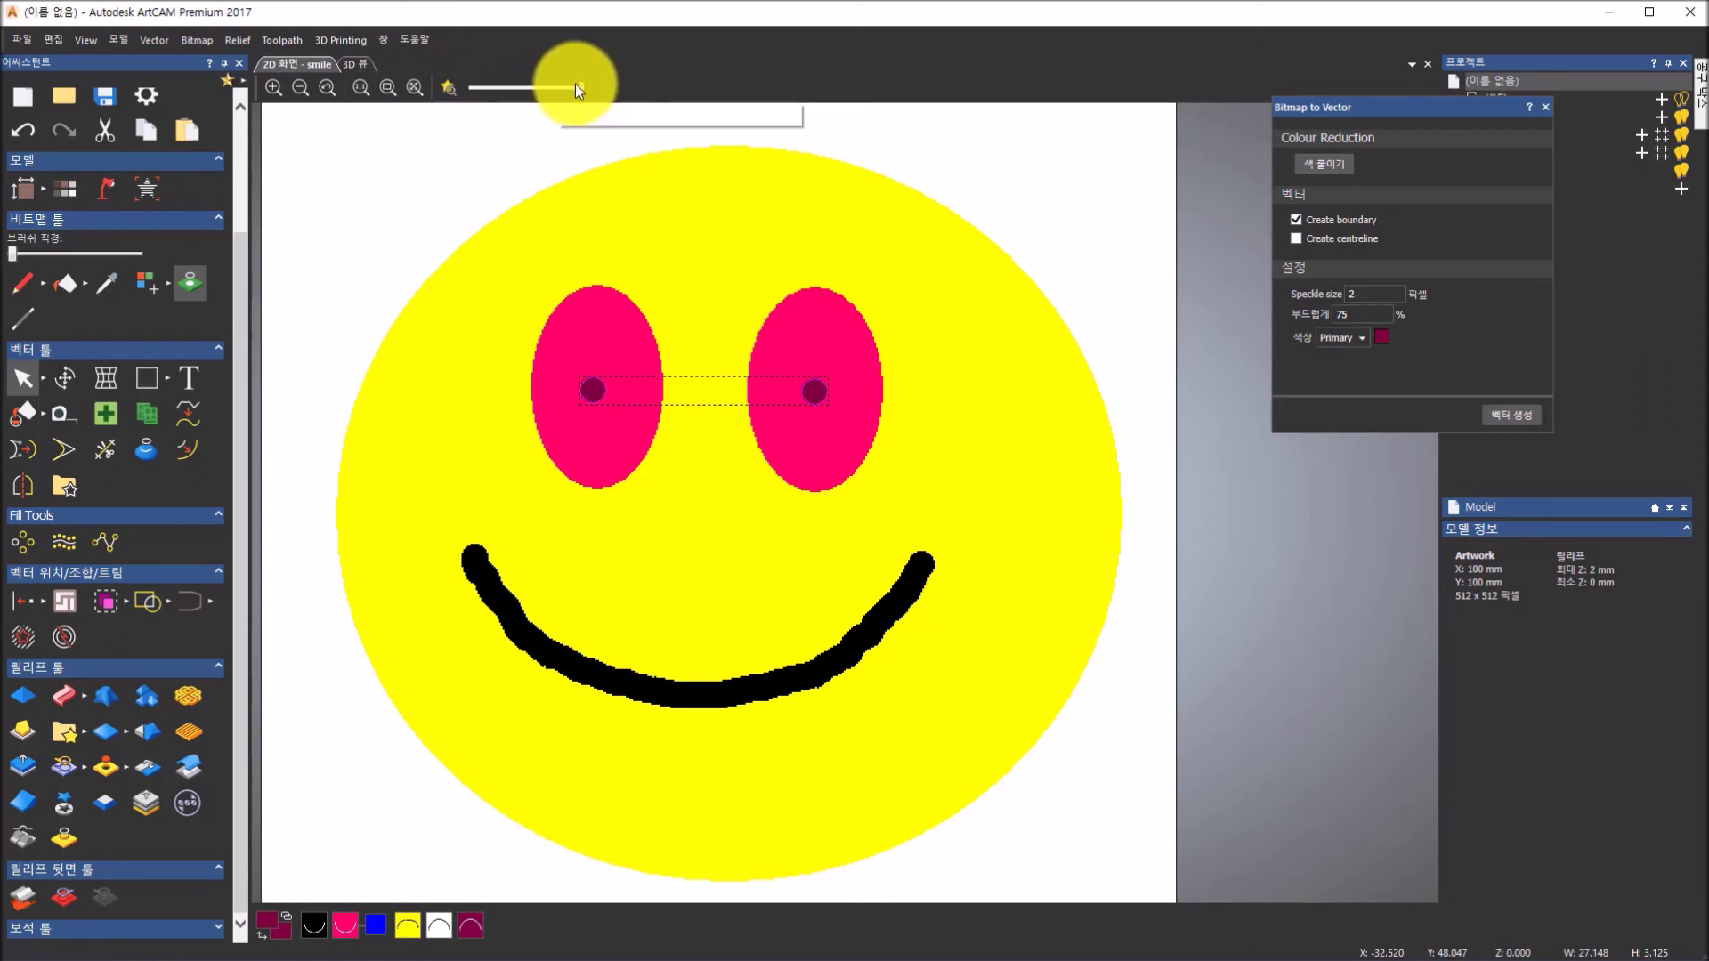
- Fade the bitmap display in the 2D view and inspect the boundary vectors around both pupils
left_click_drag(583, 86, 484, 89)
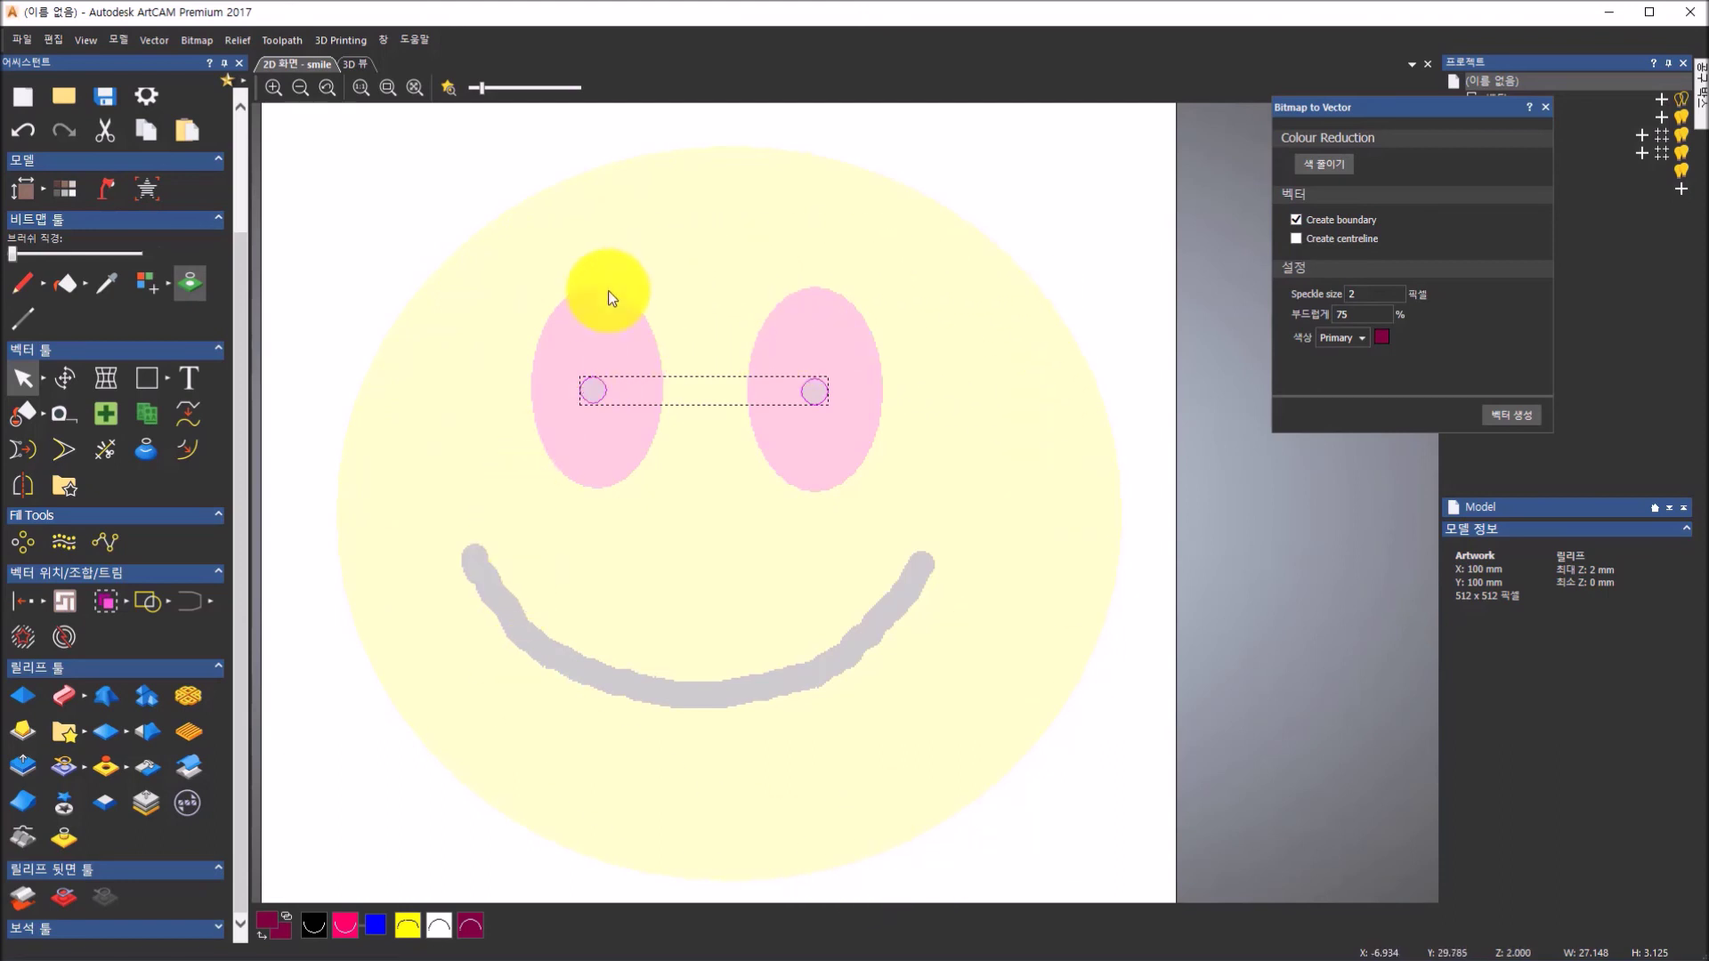
left_click(777, 555)
scroll(586, 392, "up", 2)
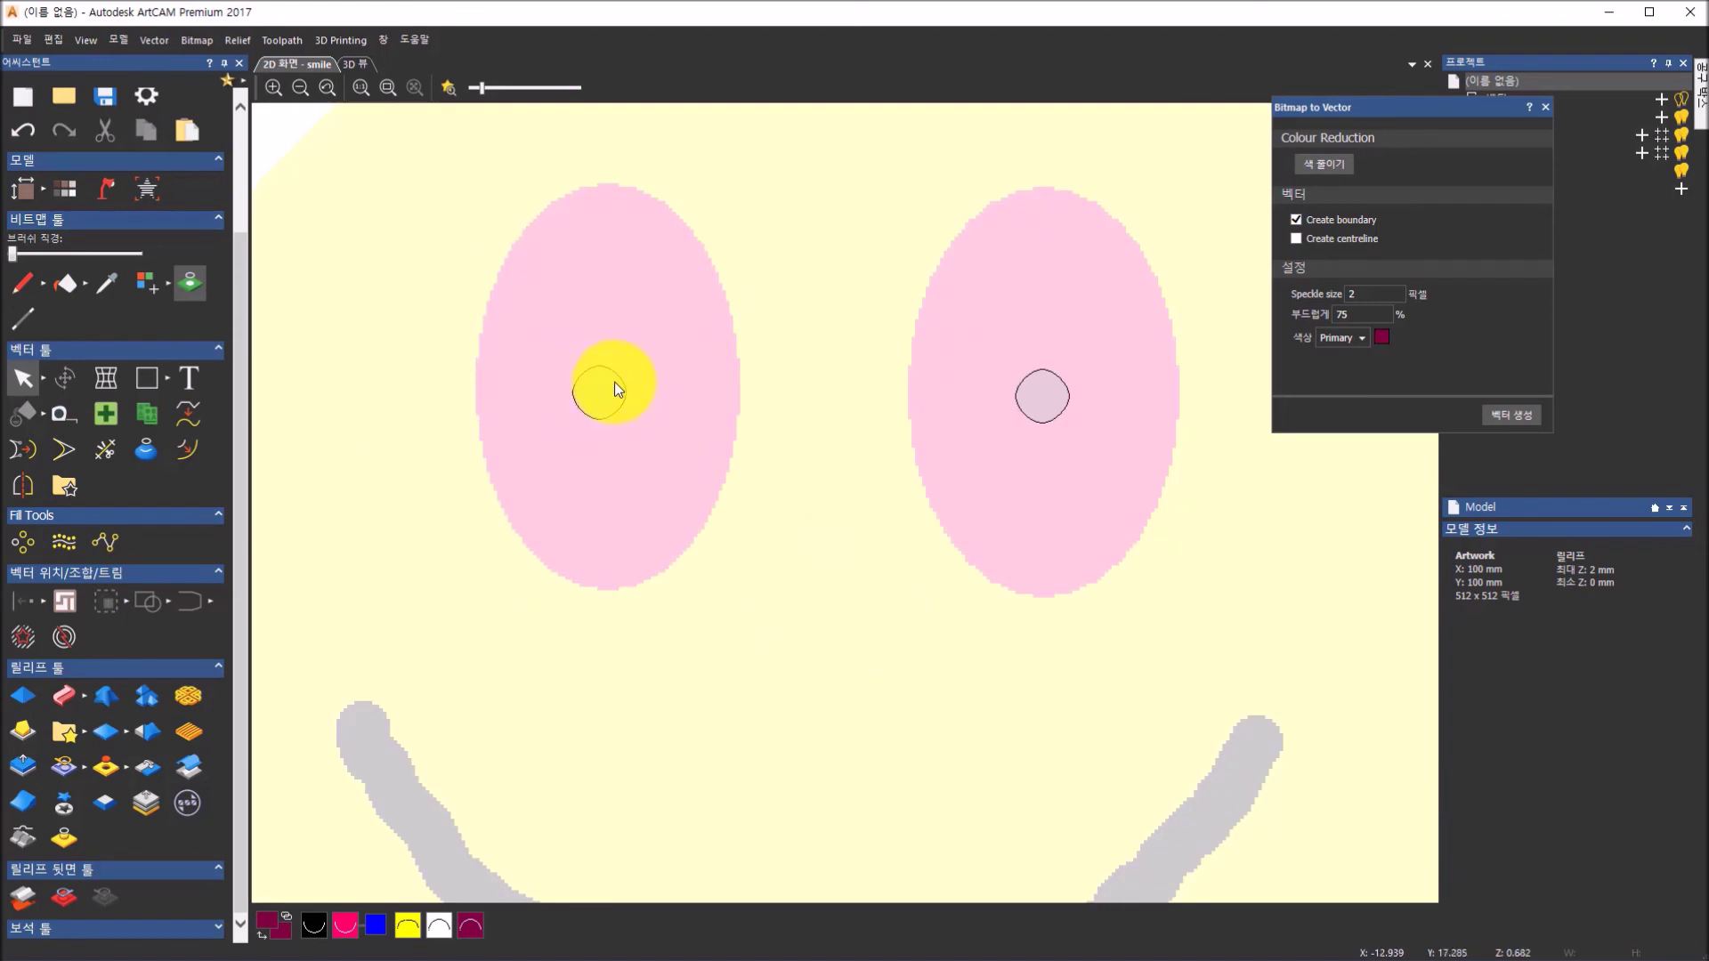
left_click(1028, 413)
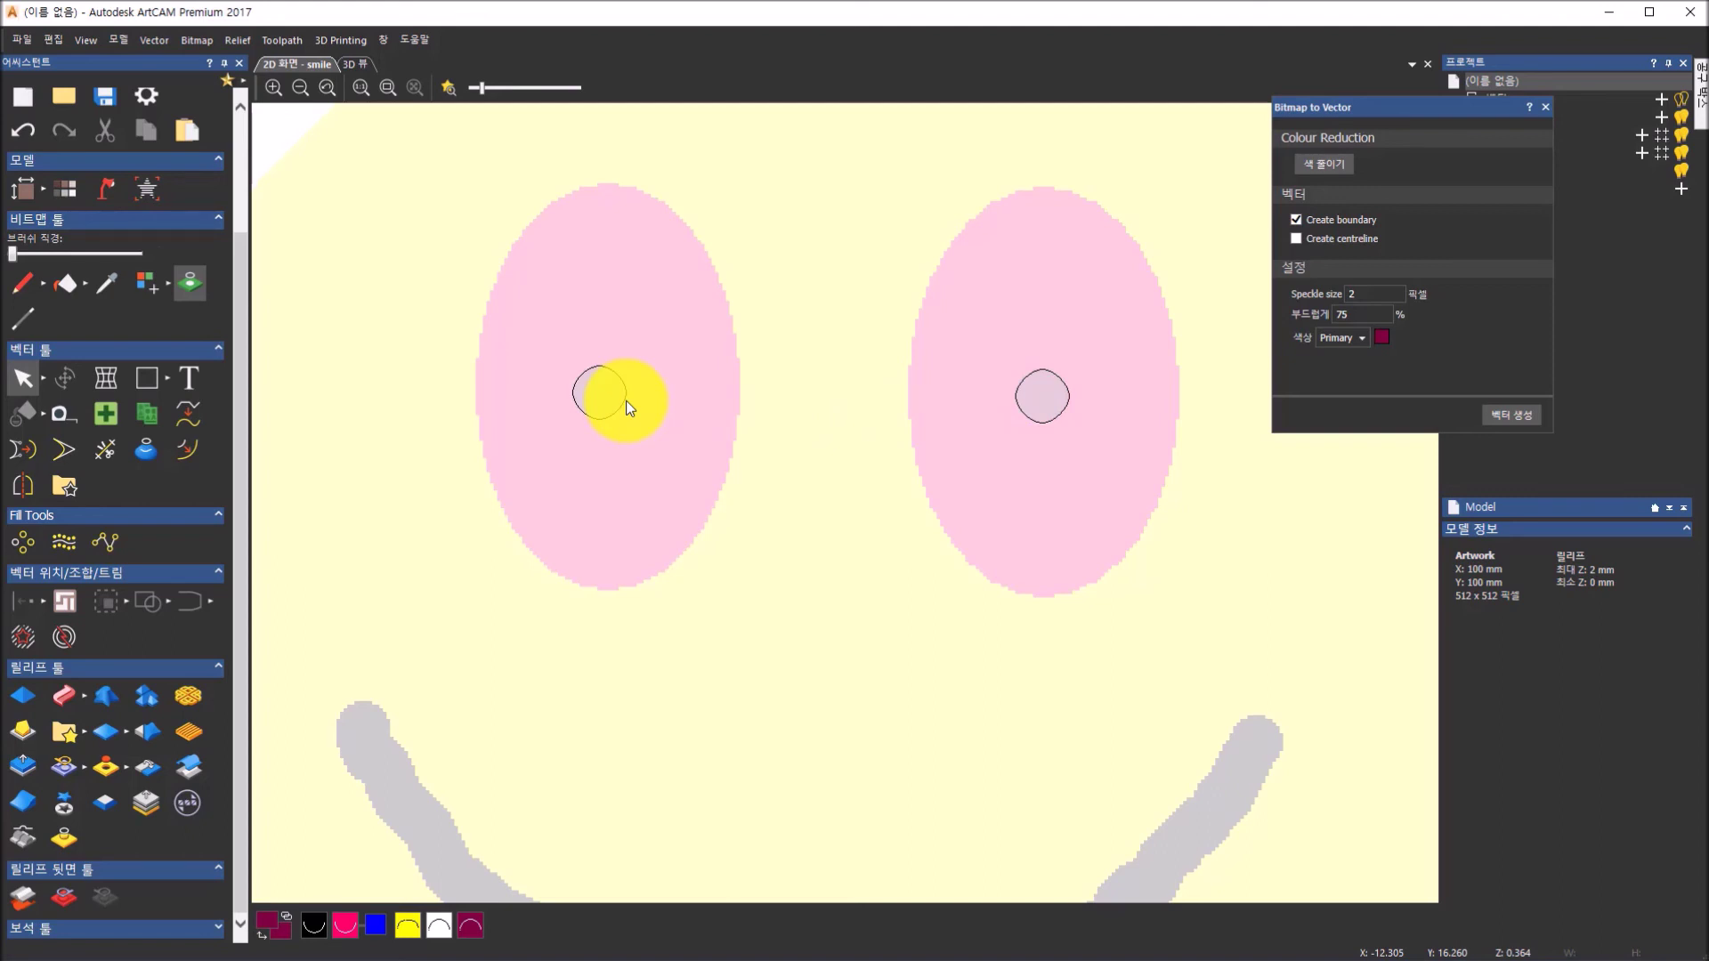
scroll(744, 479, "down", 2)
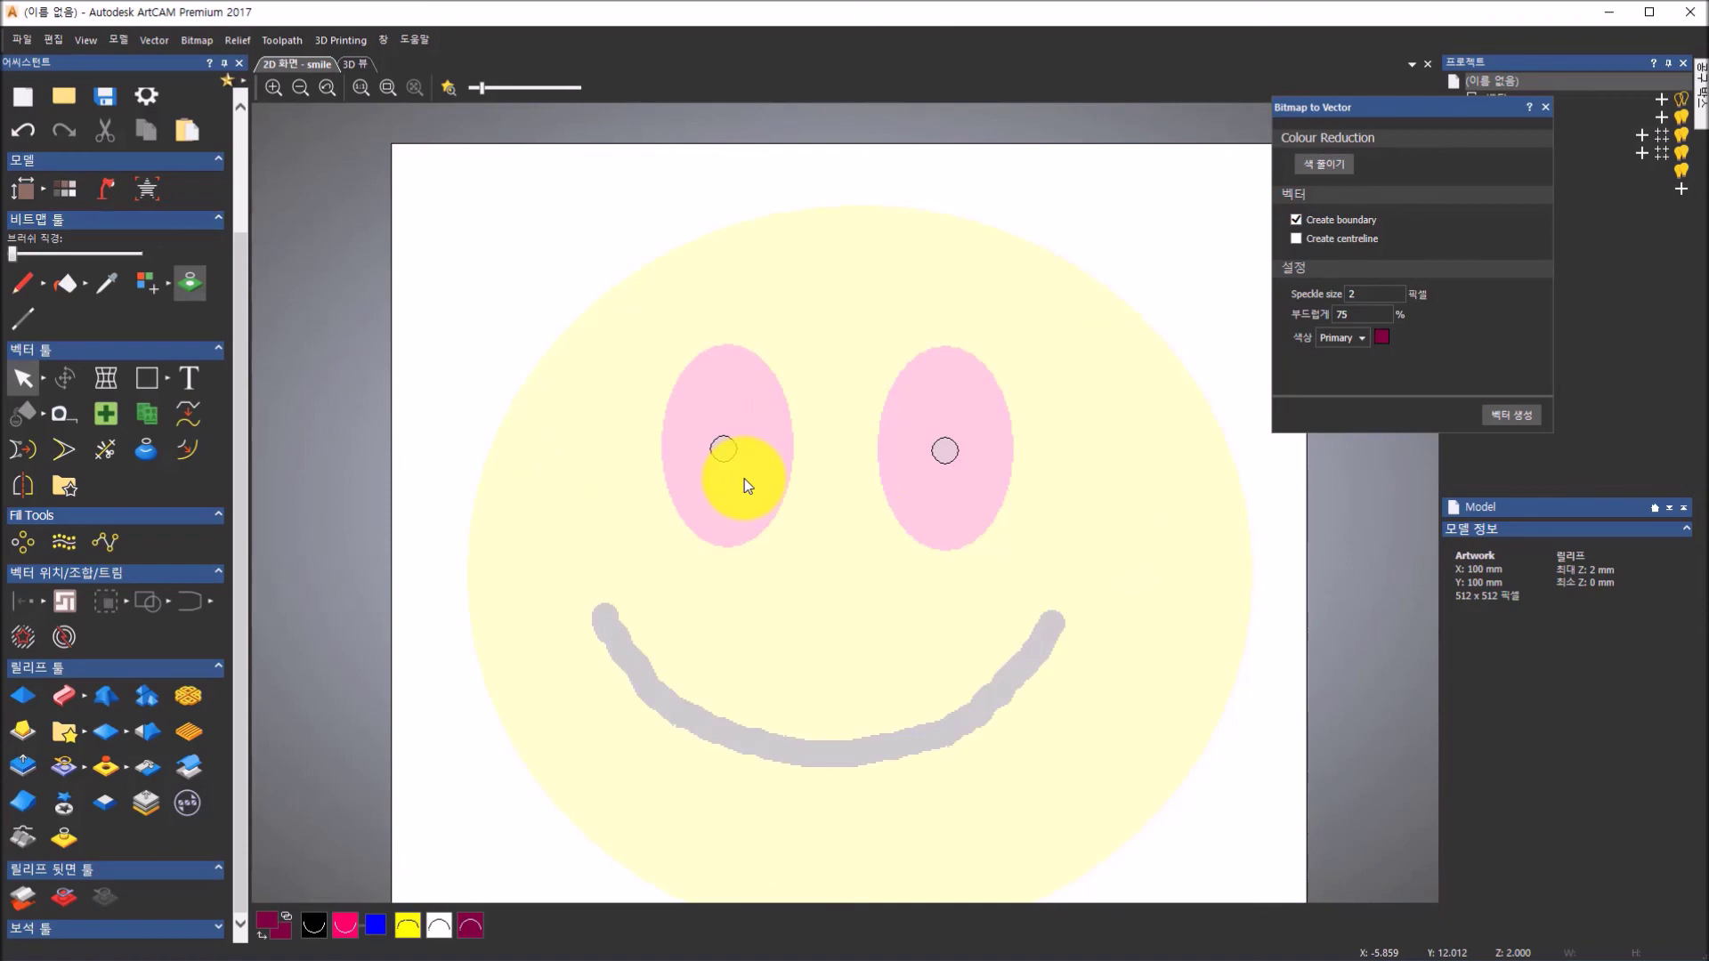
- Create boundary vectors from the bitmap's yellow colour with speckle size 2 pixels and 75% smoothing, check the mouth outline, and close the dialog
left_click(408, 925)
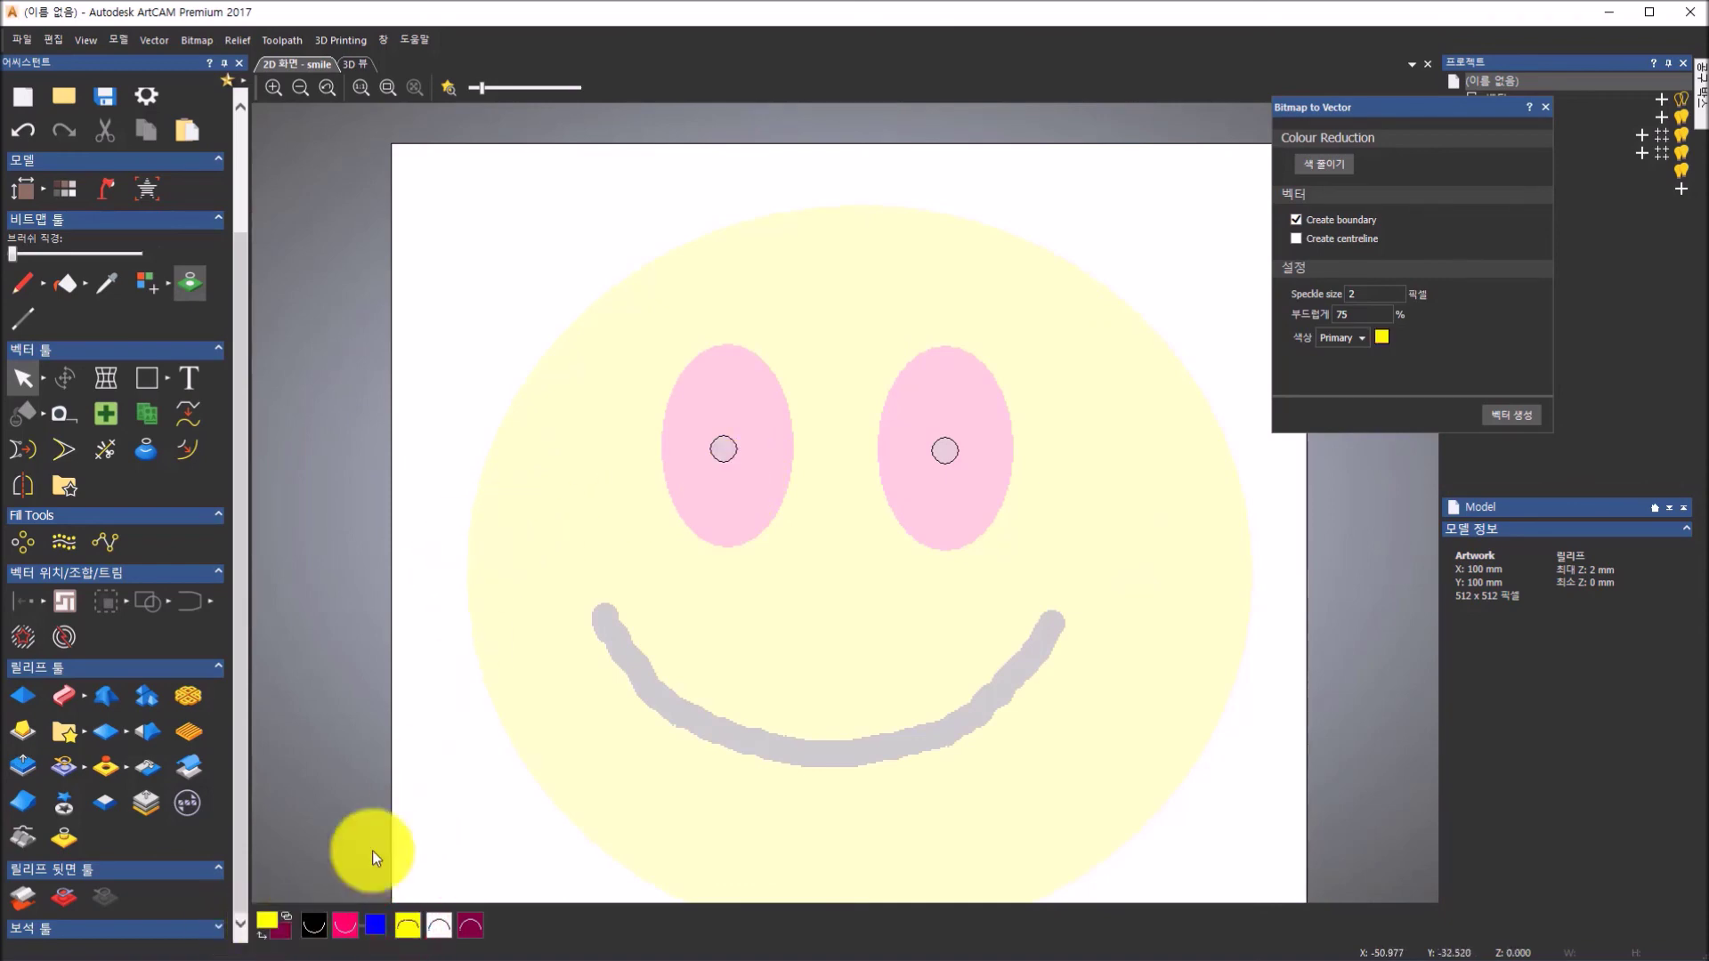
left_click(1526, 413)
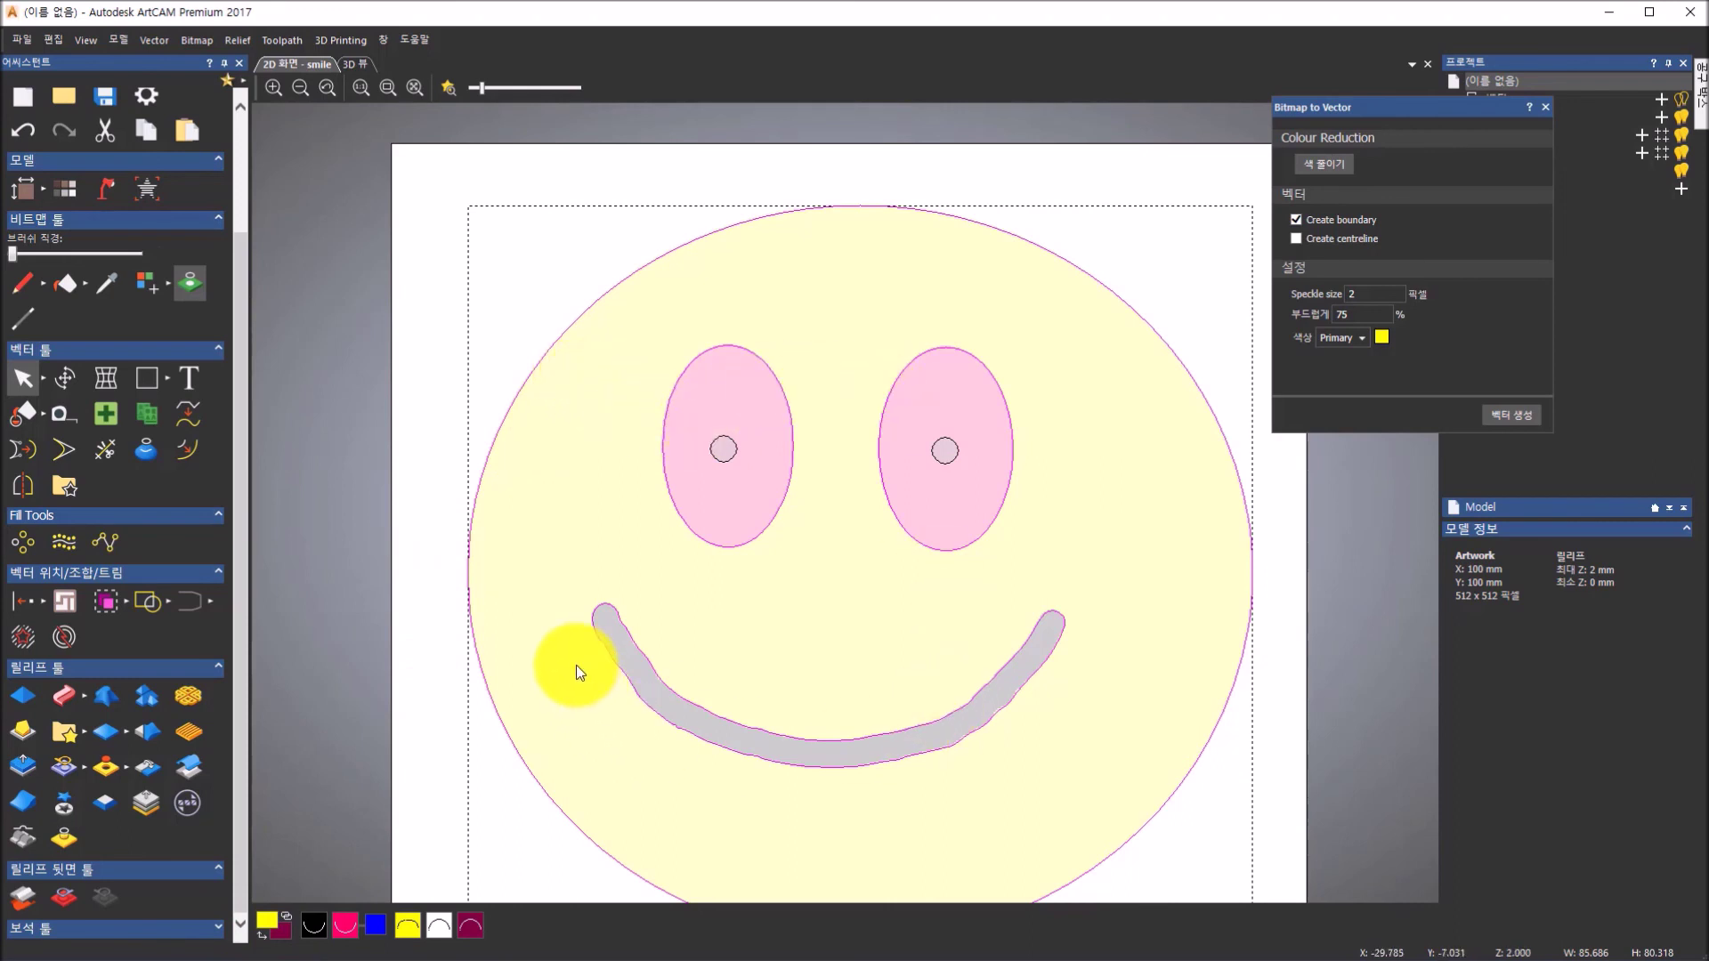
scroll(712, 712, "up", 4)
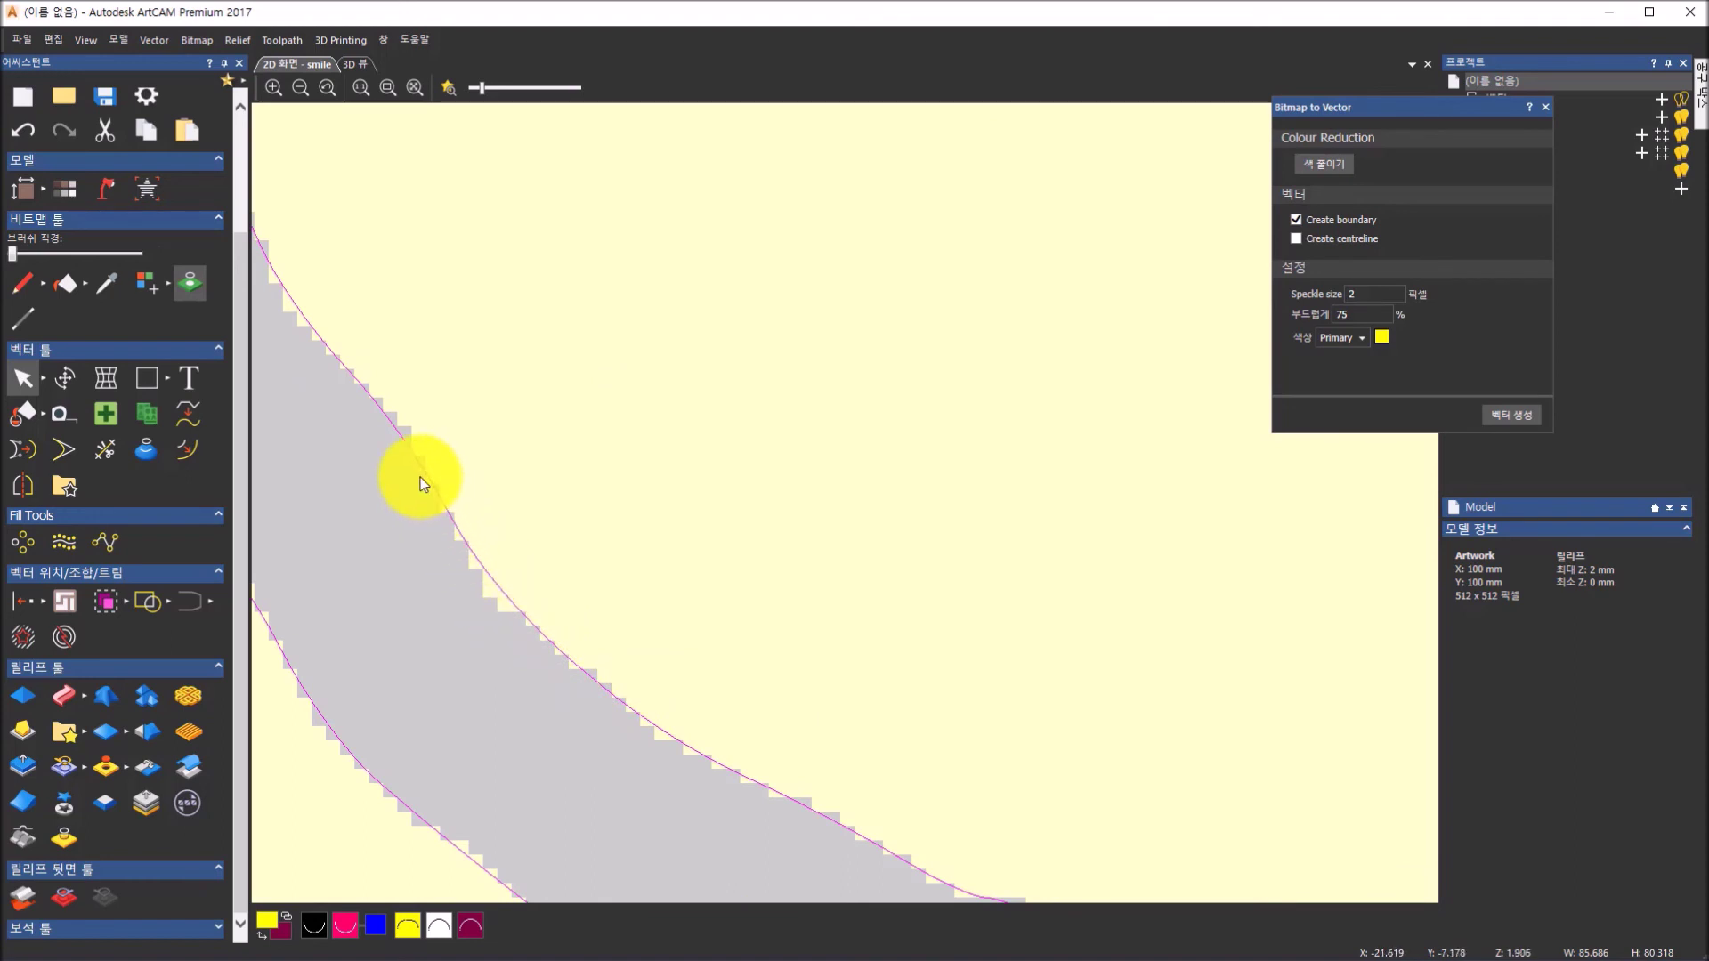
scroll(461, 414, "down", 2)
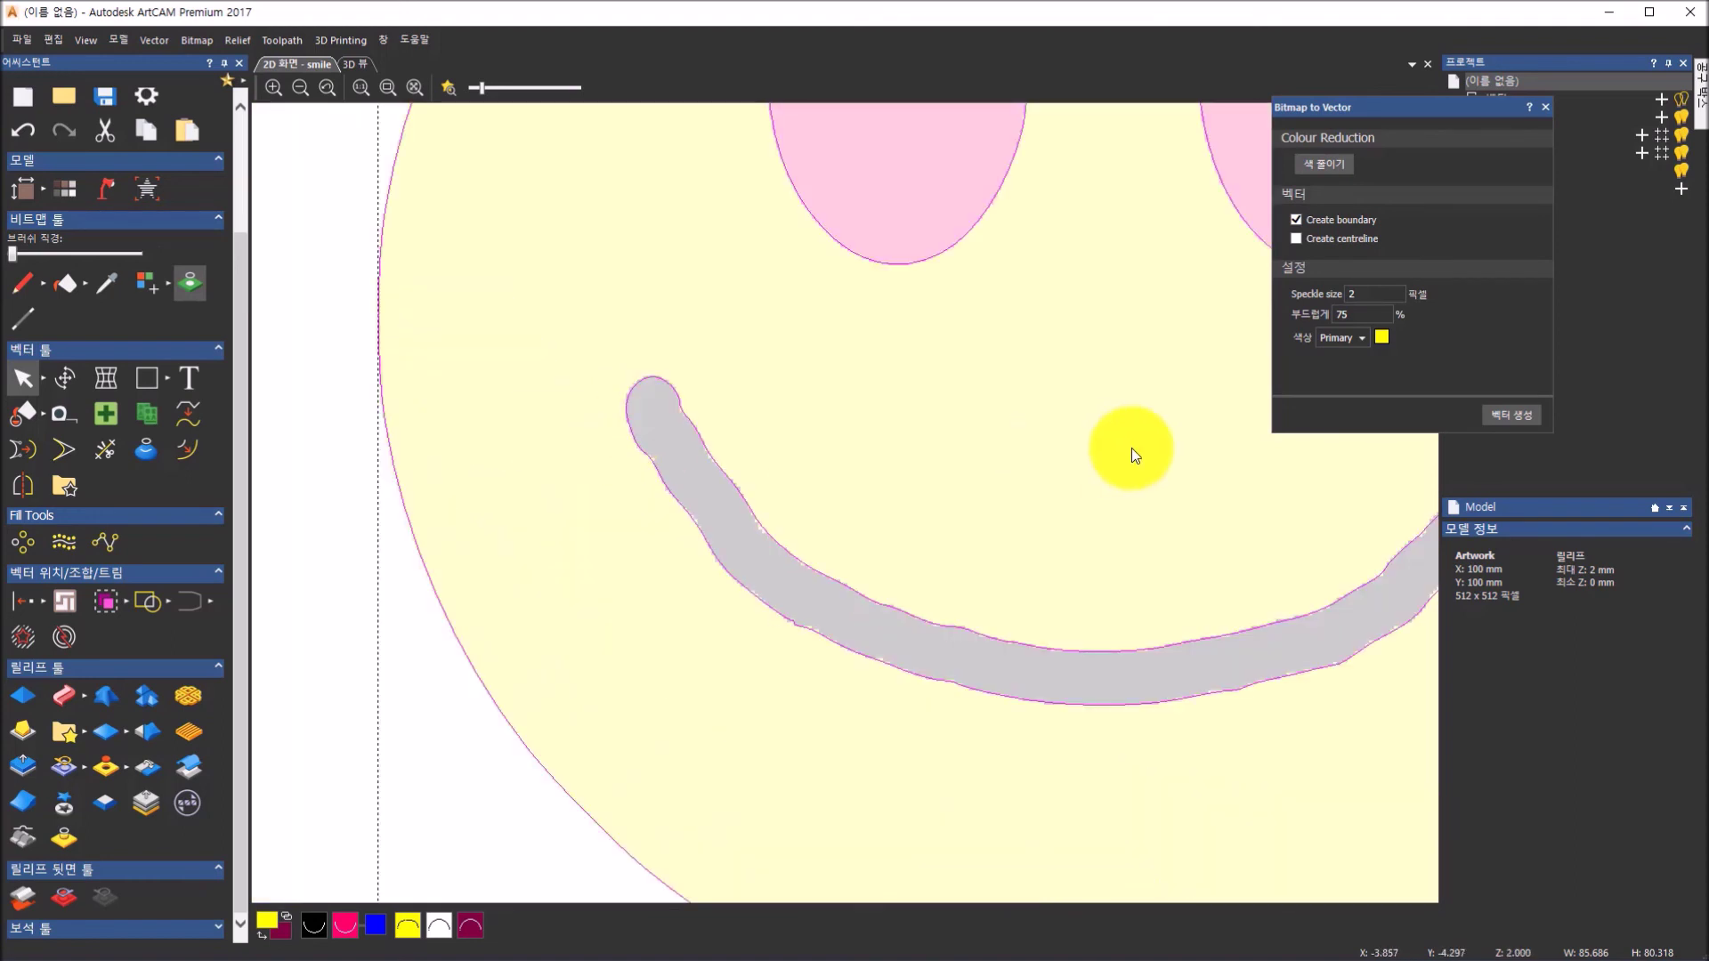
scroll(1174, 458, "down", 1)
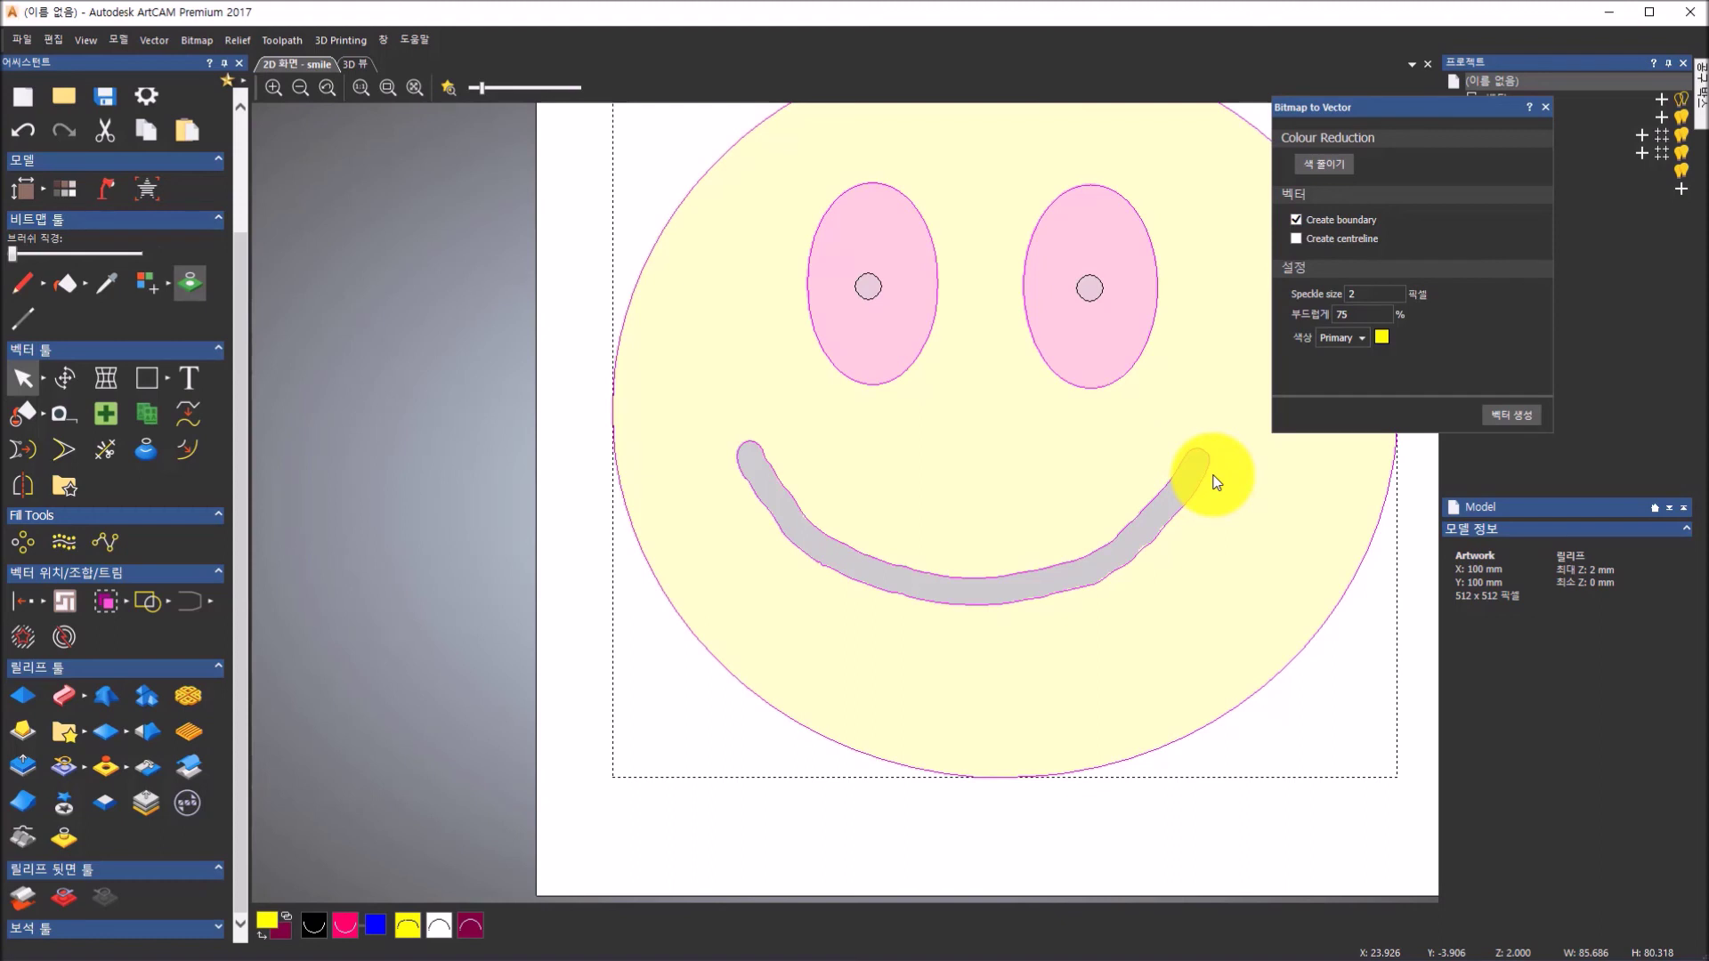
left_click(1545, 114)
- Spline the mouth's boundary vector repeatedly with a tolerance of 0.1 mm, ignoring straight spans
left_click(877, 614)
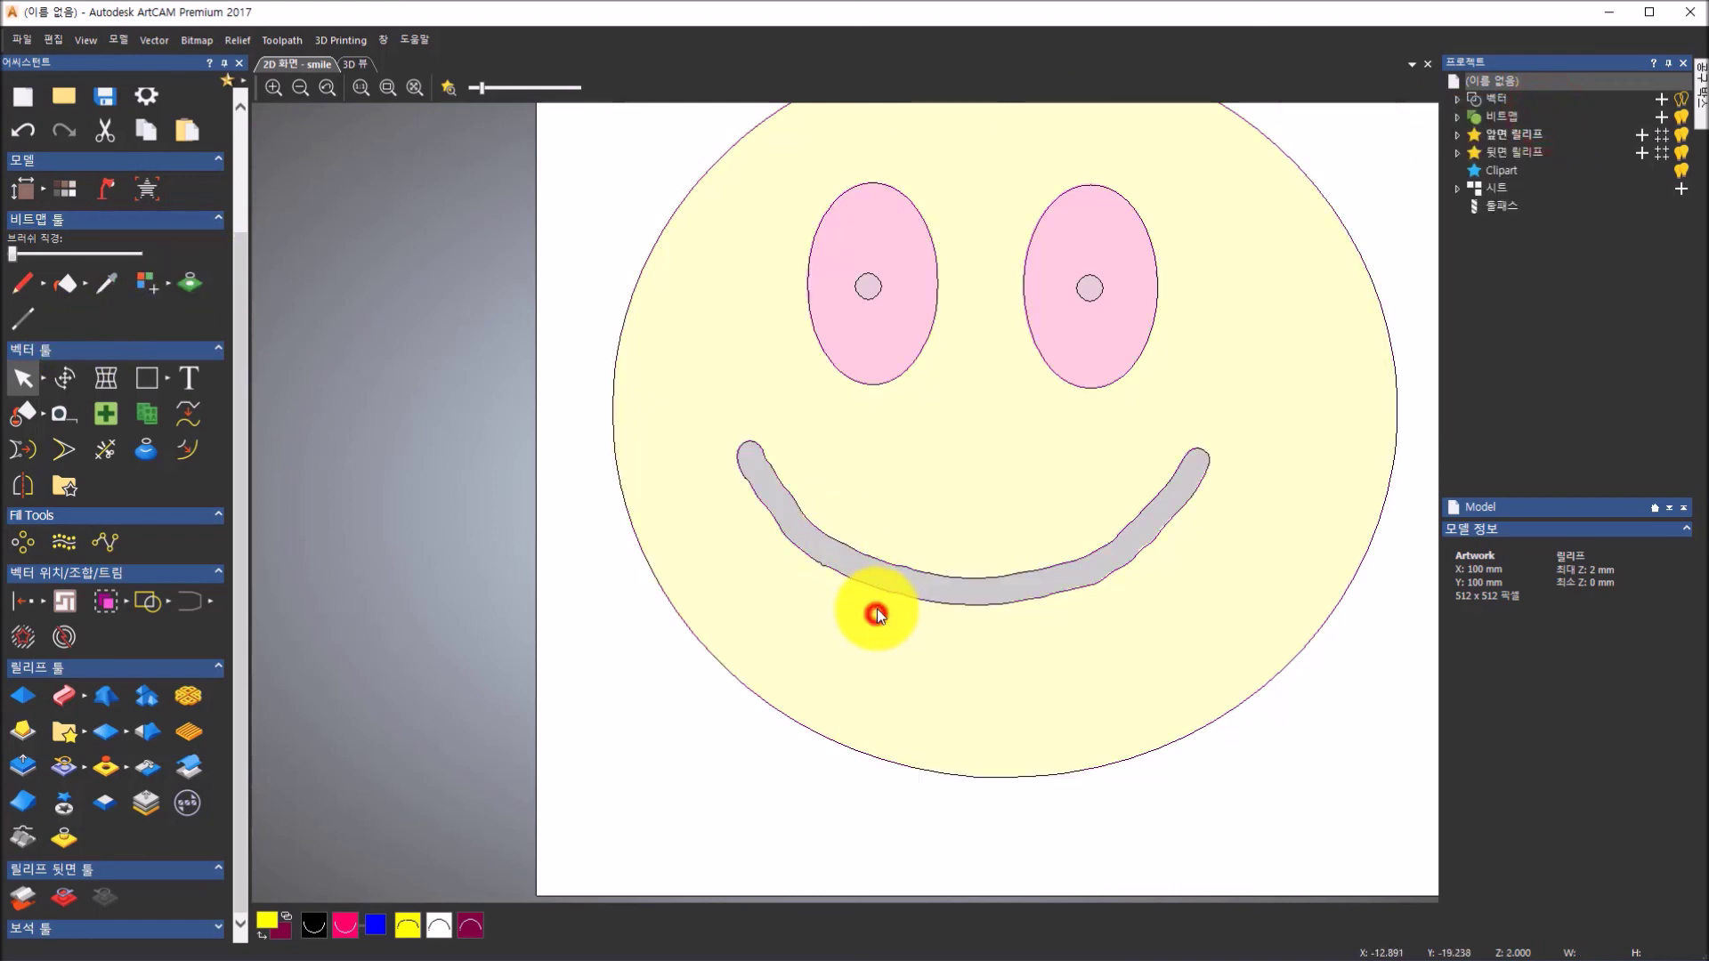
left_click(878, 595)
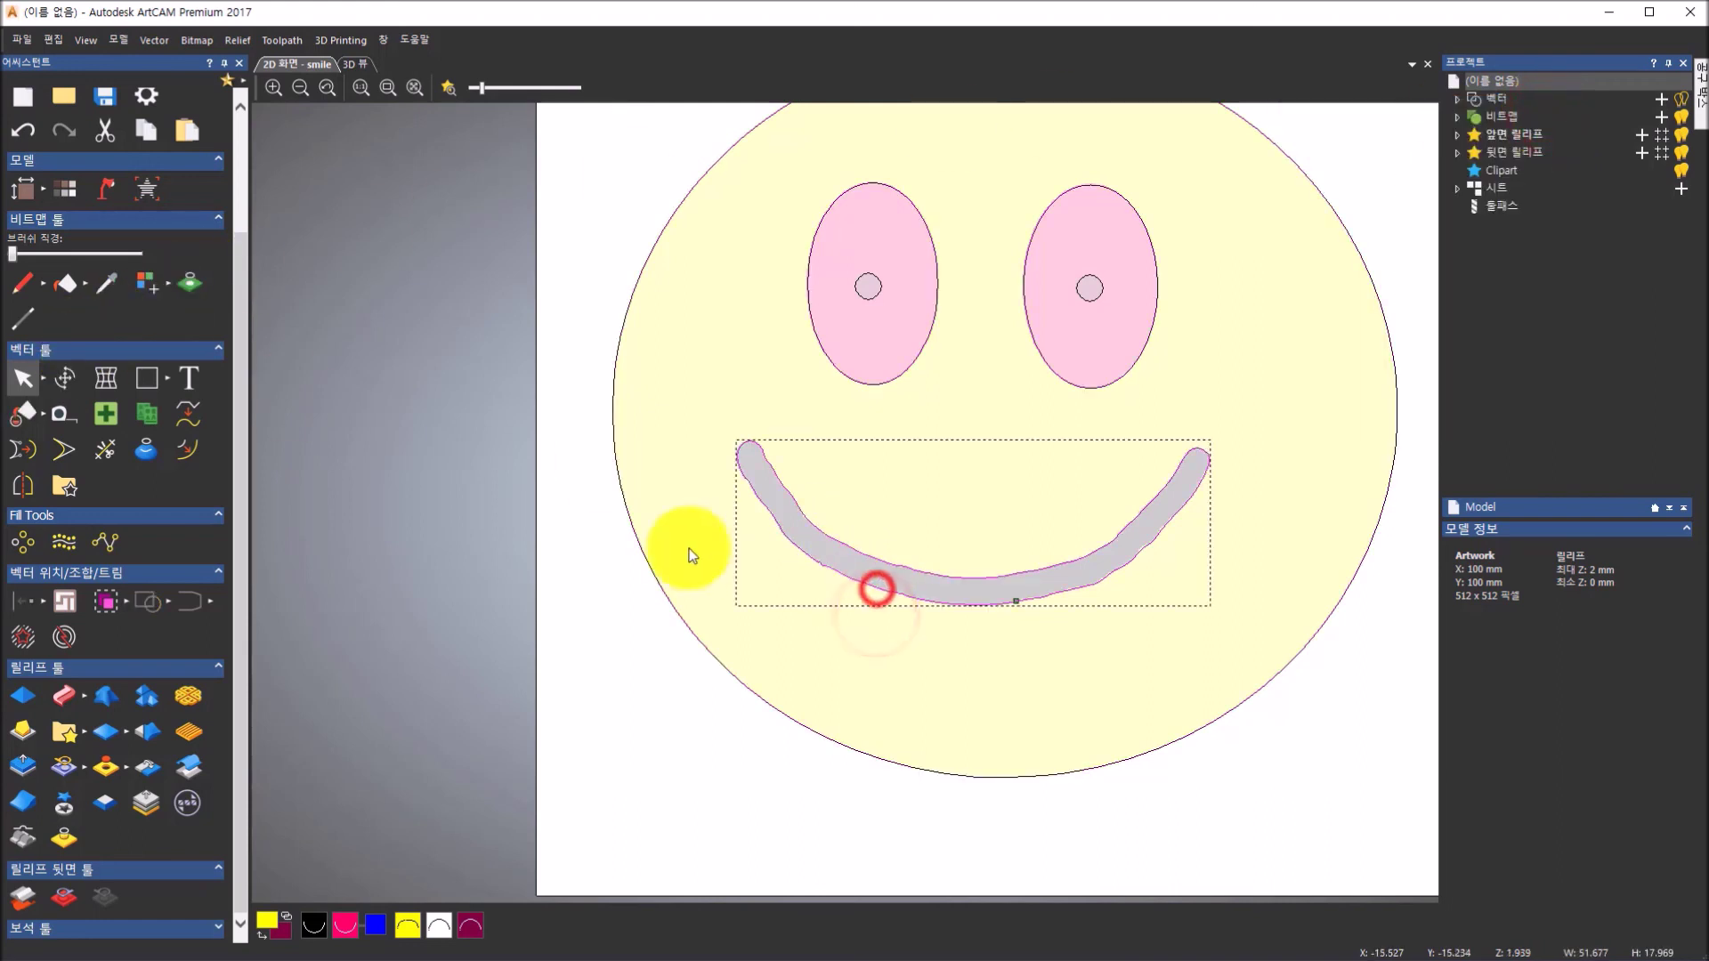
left_click(192, 417)
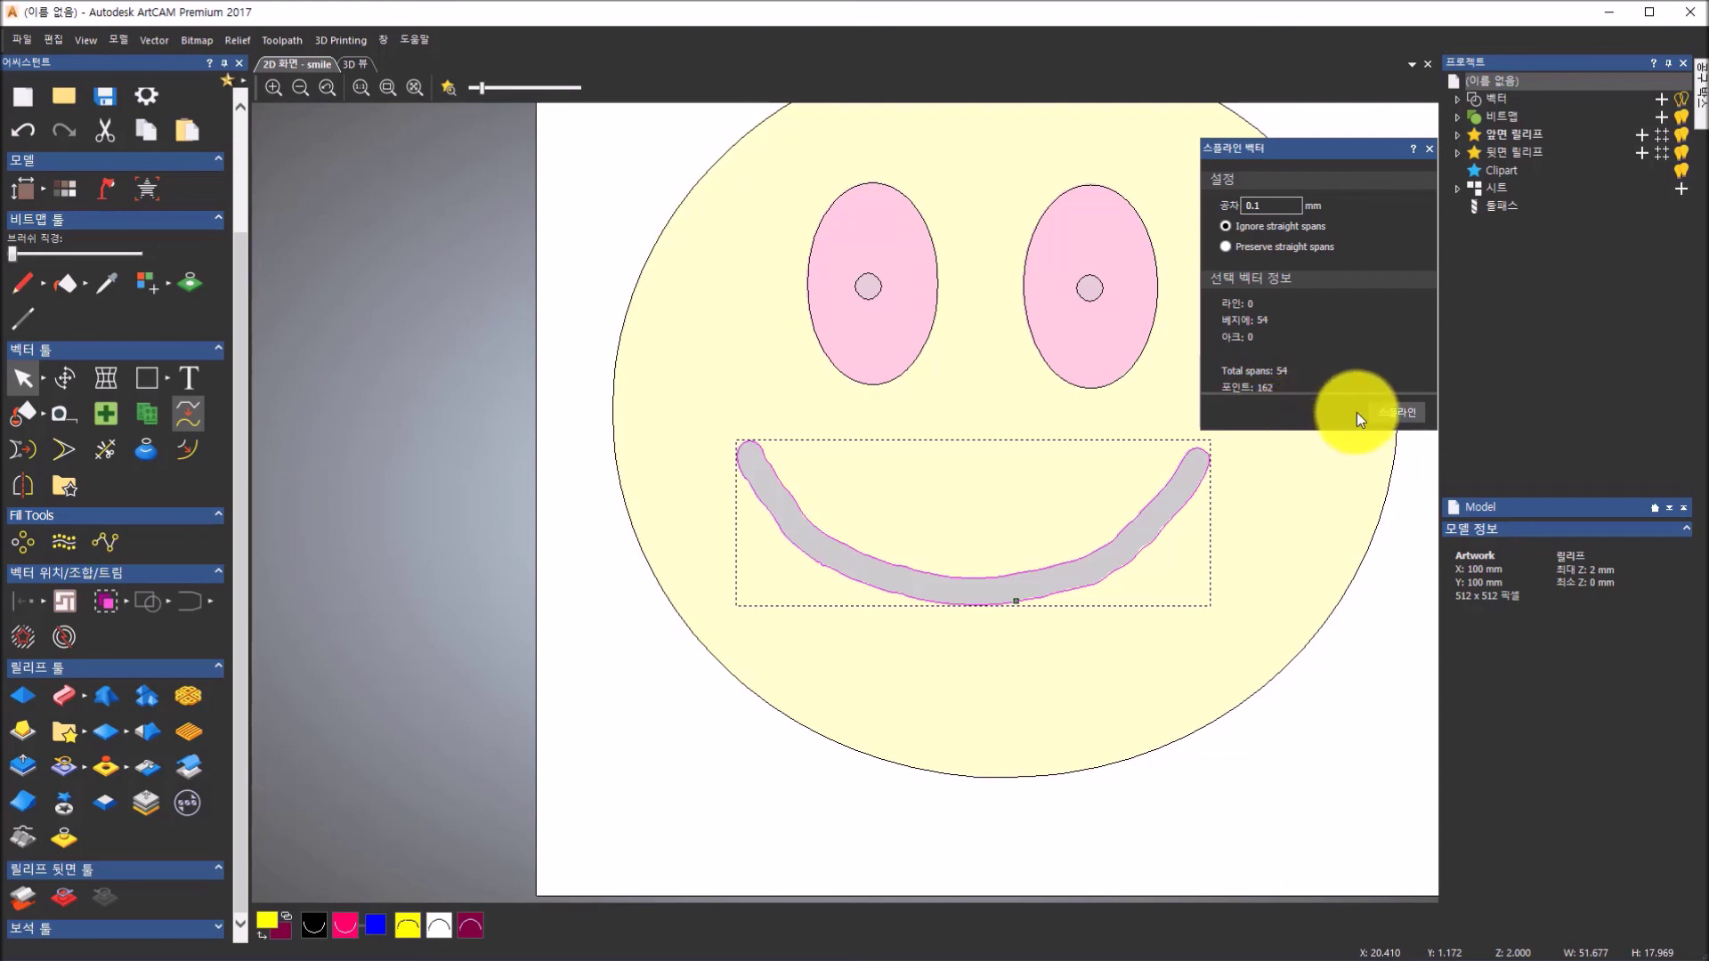
left_click(1388, 411)
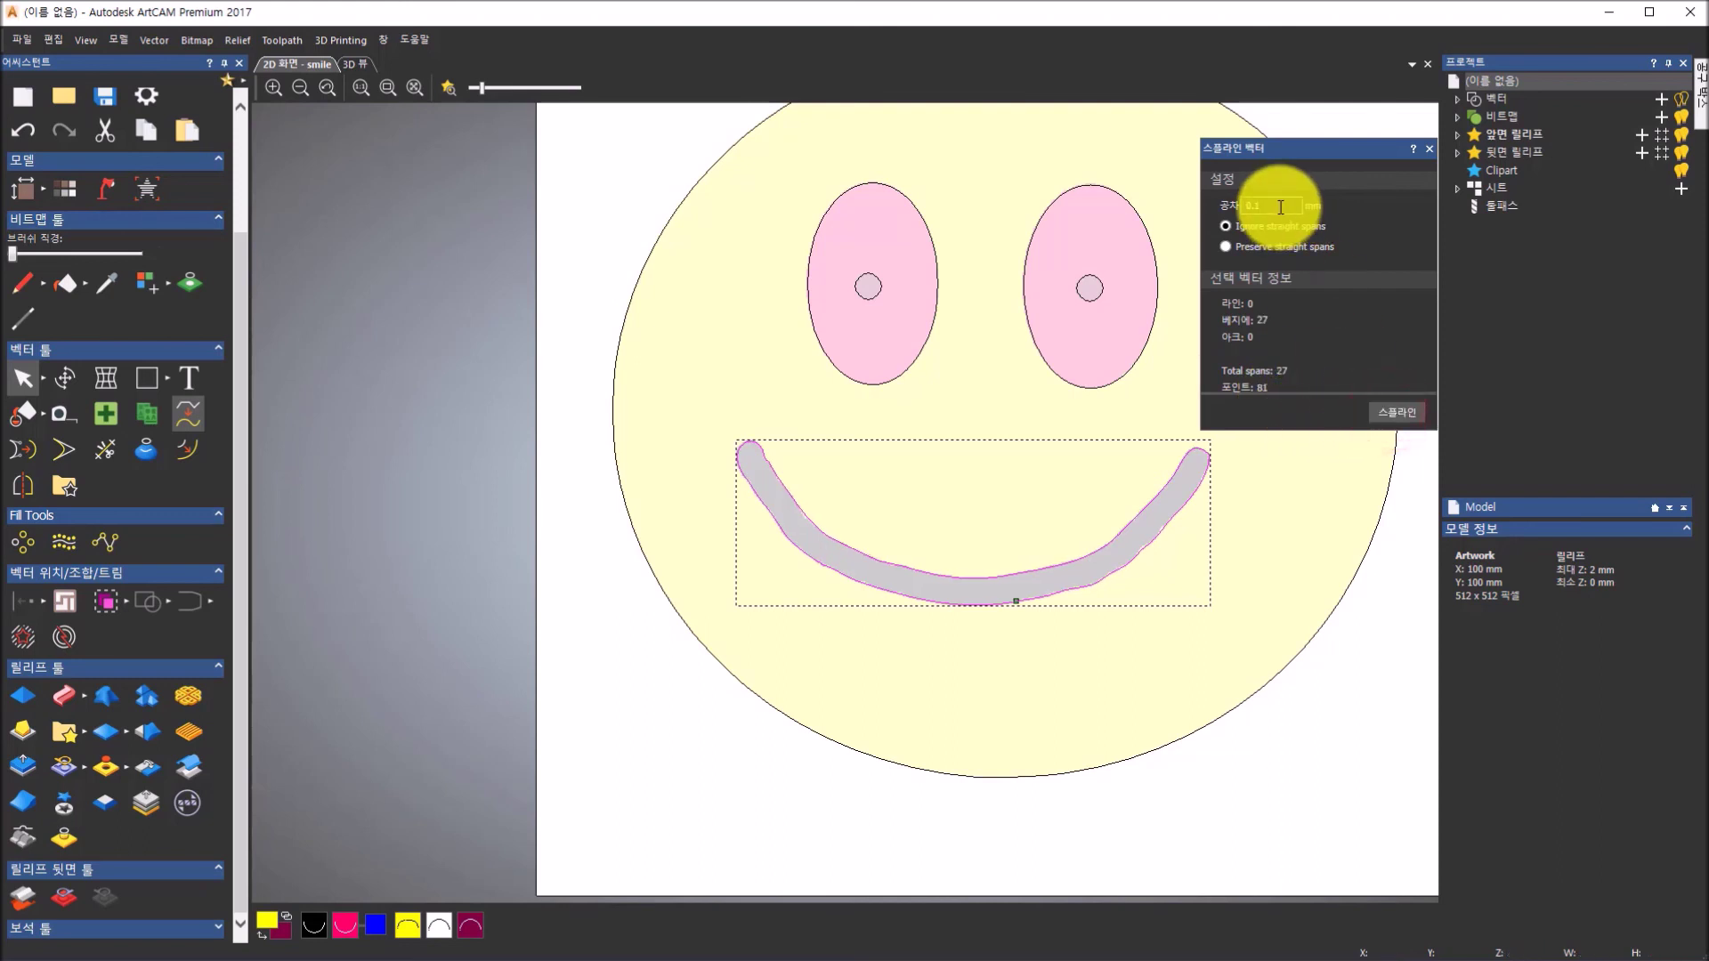
scroll(1199, 478, "up", 3)
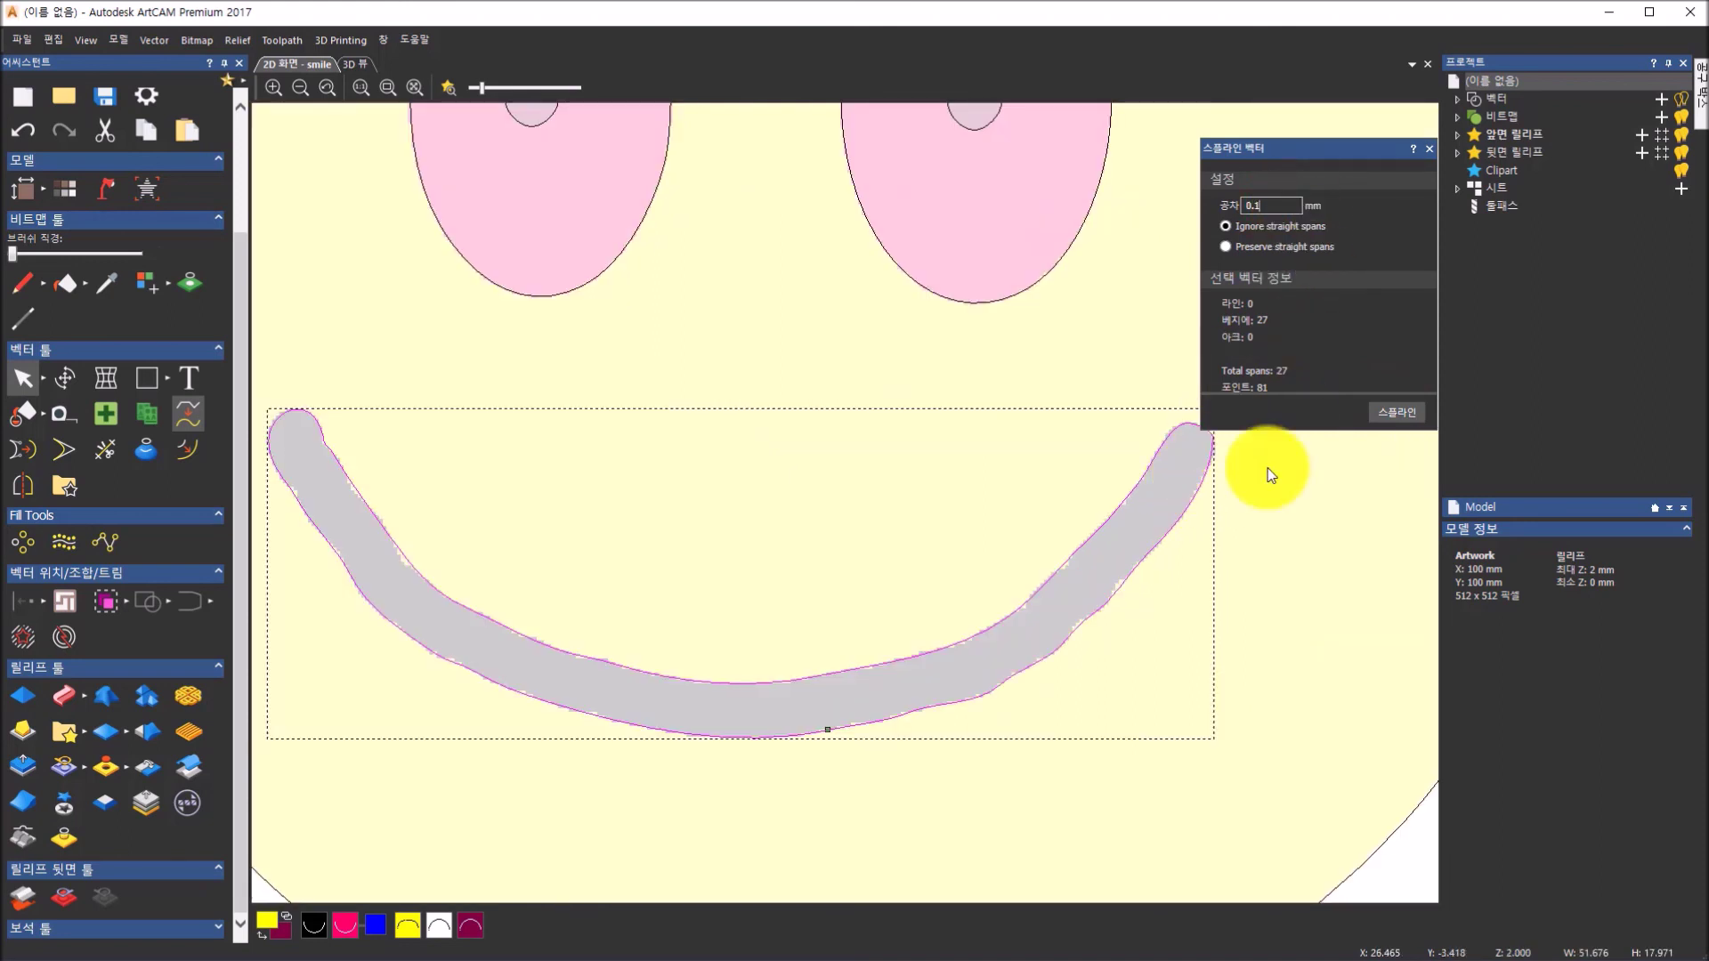
left_click(1376, 424)
left_click(1390, 414)
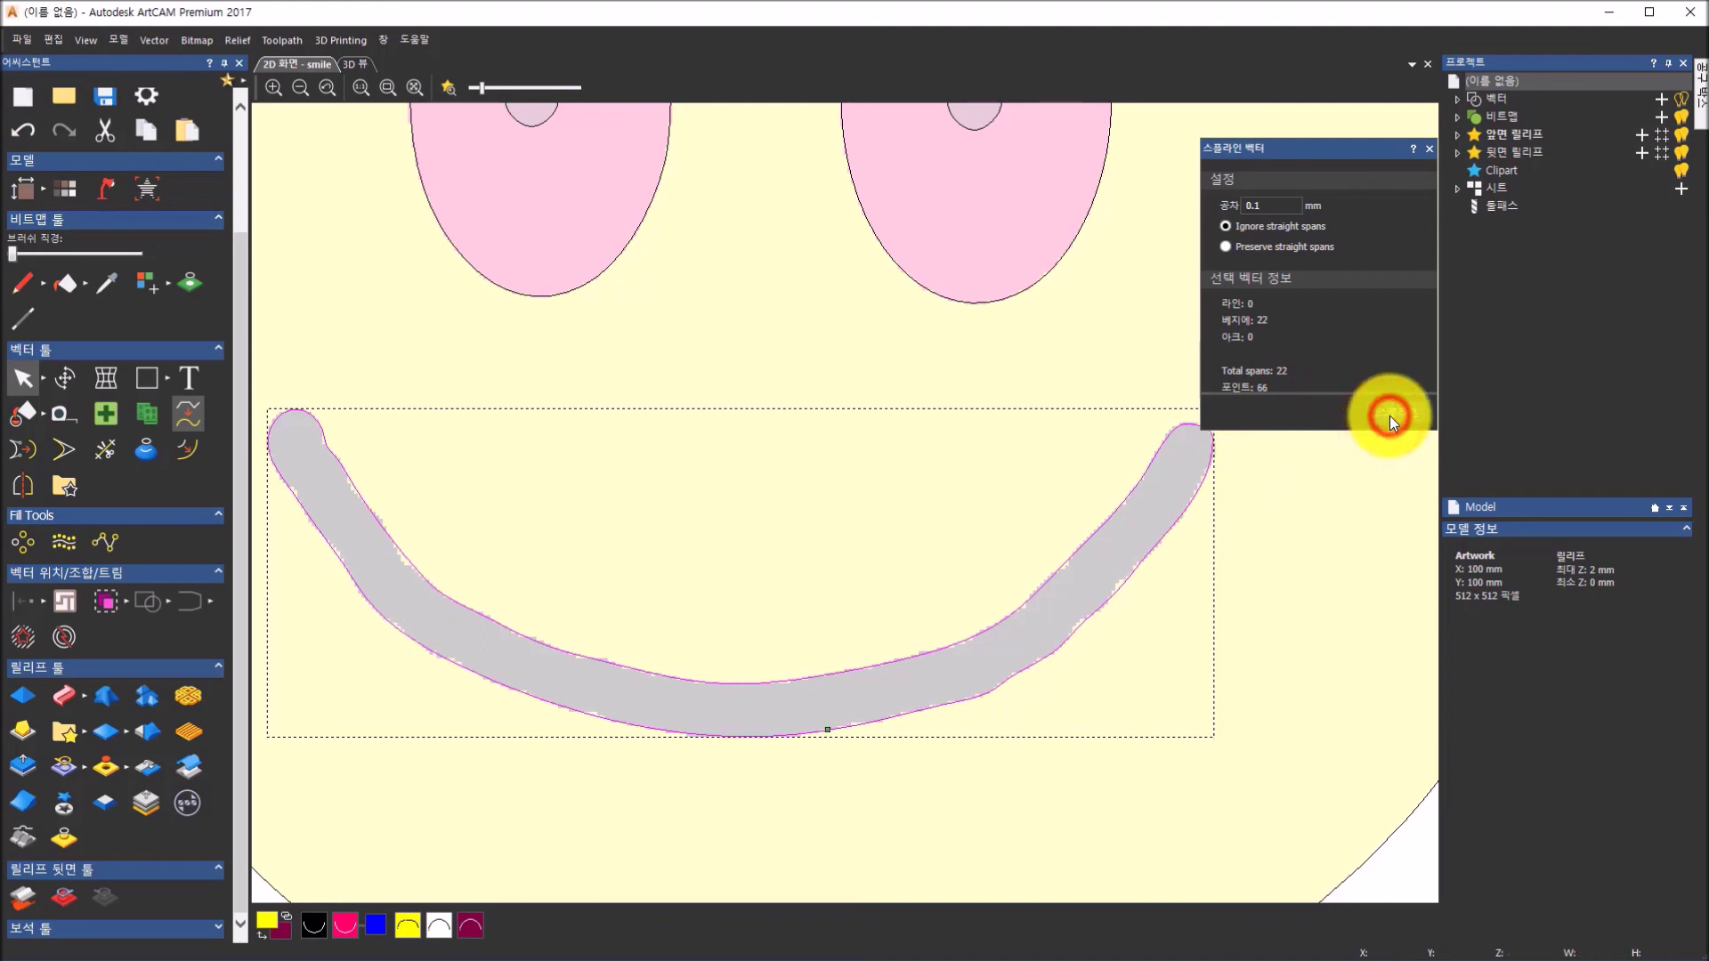